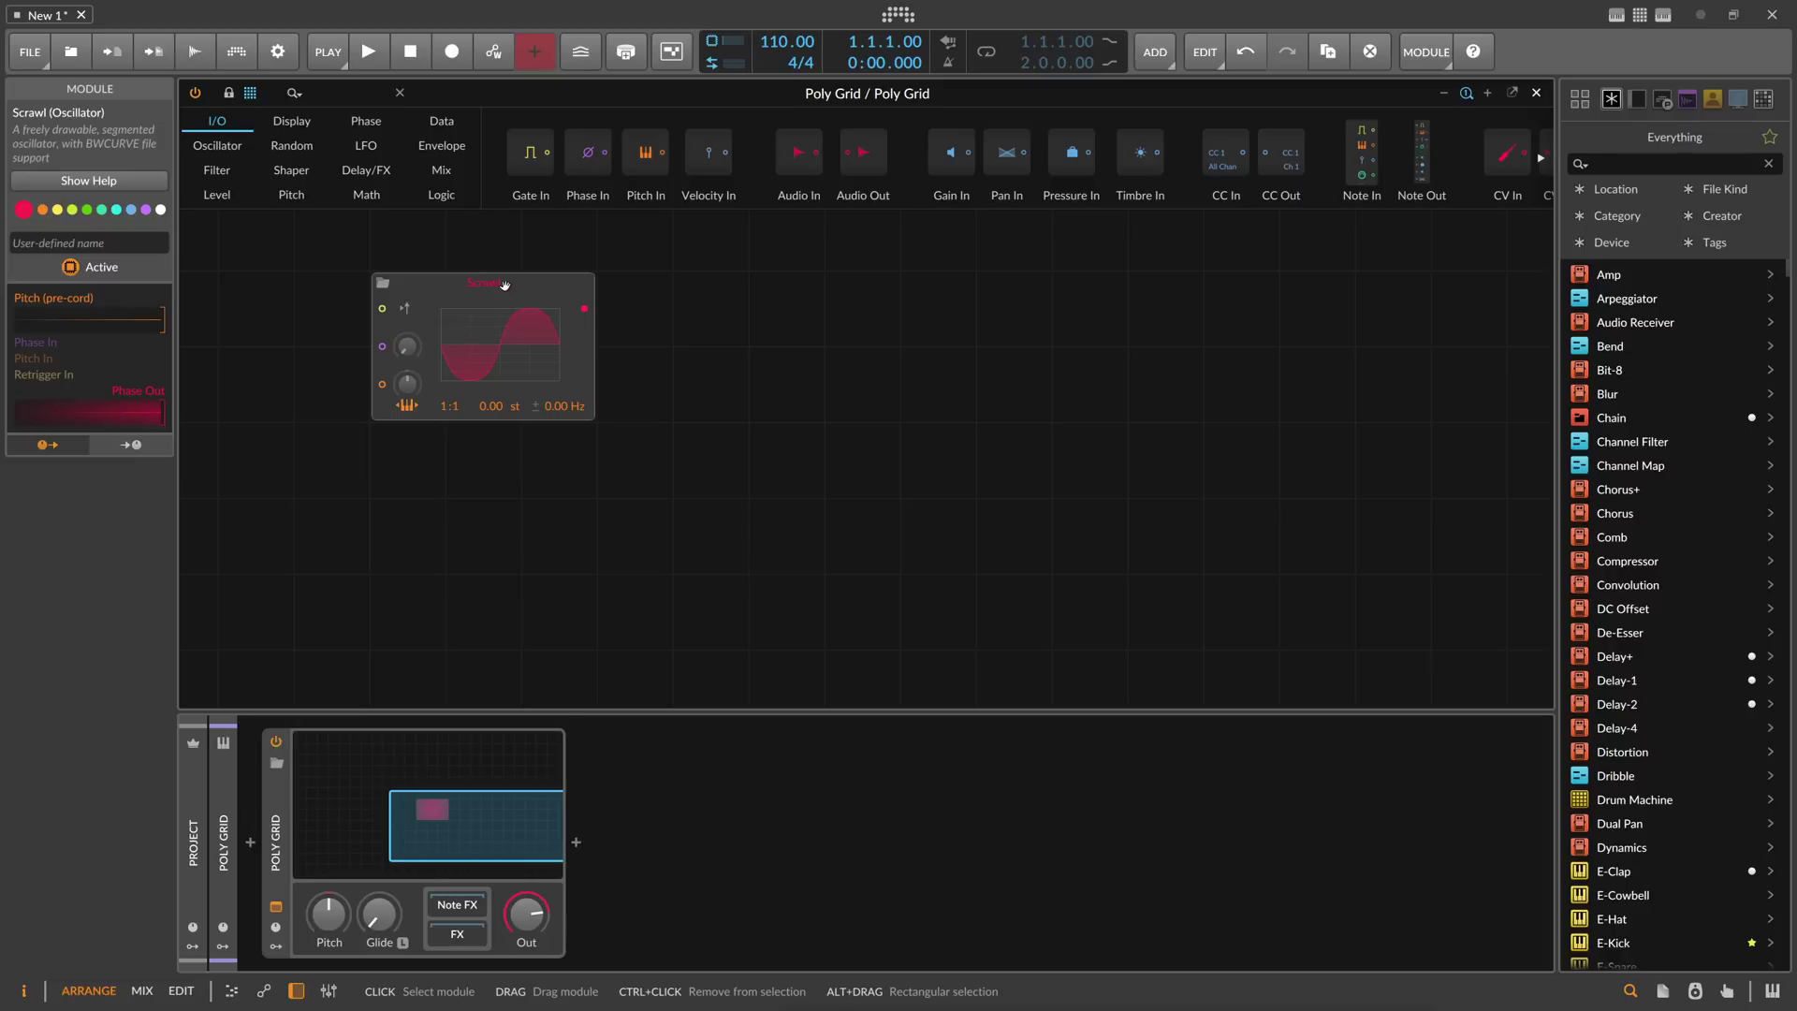
Step: Find the XY module with the search term "xy" and place it beside the Scrawl oscillator
click(329, 94)
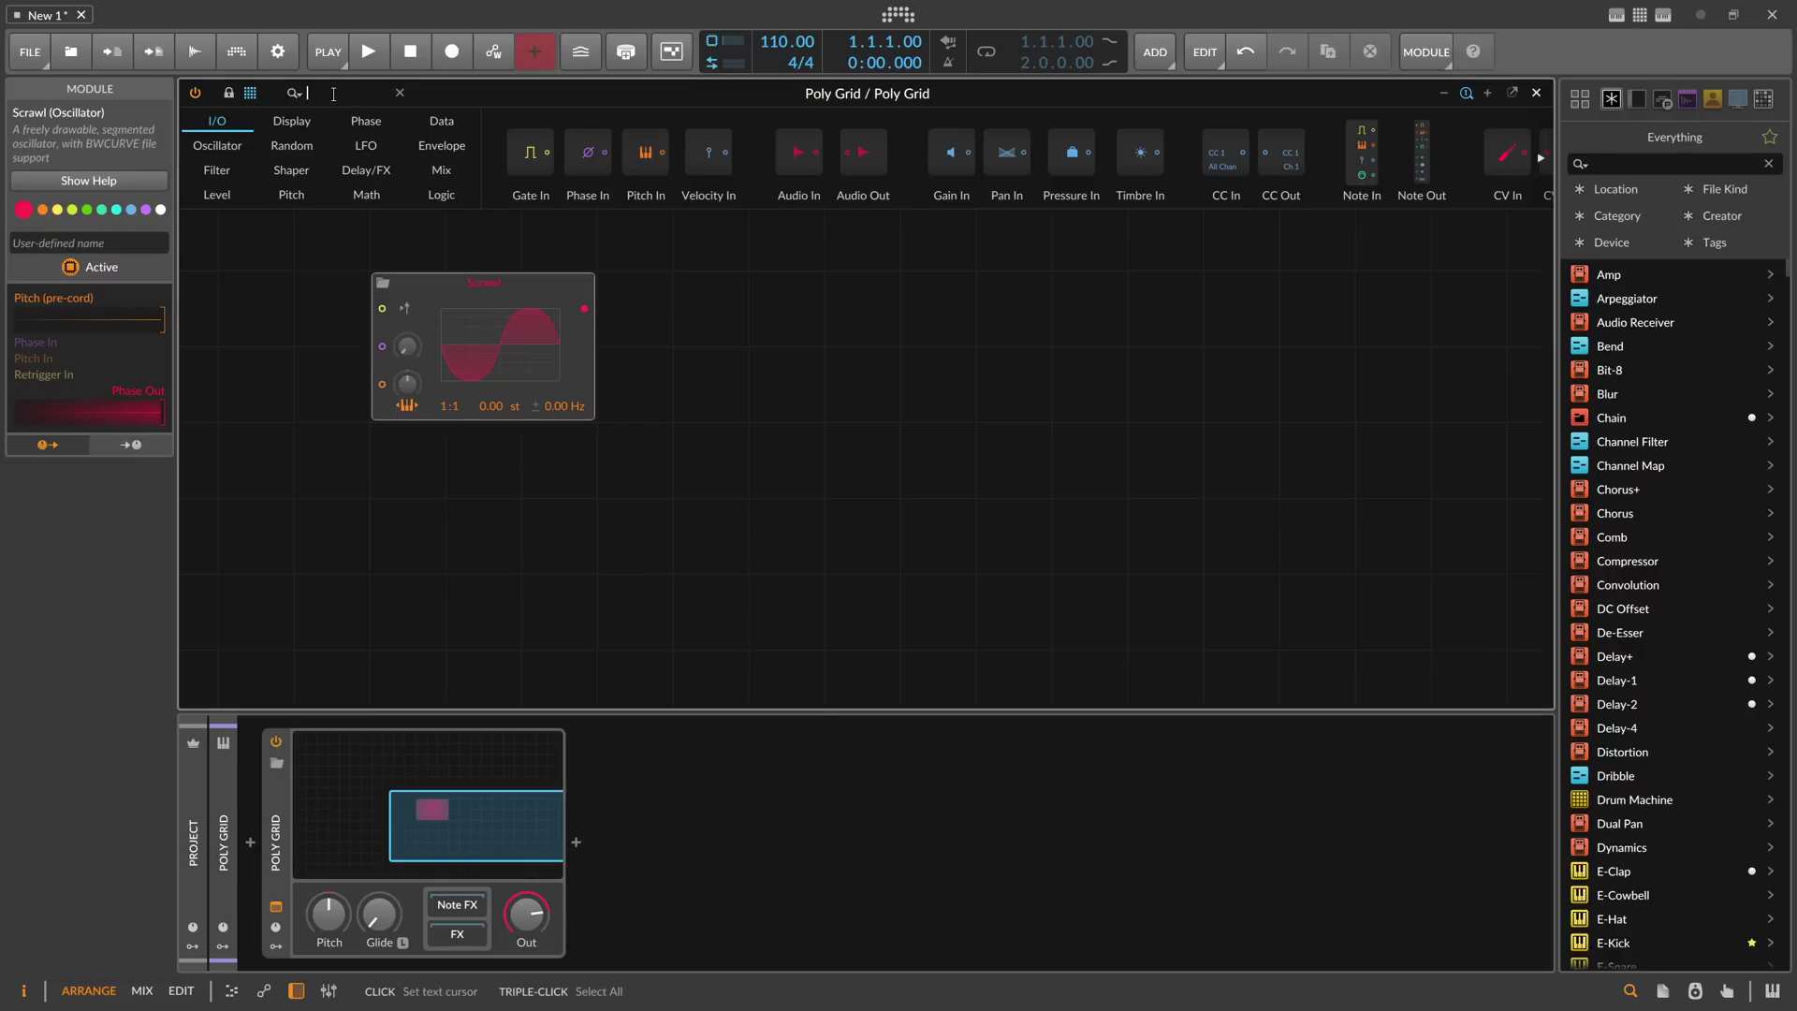
text(xy)
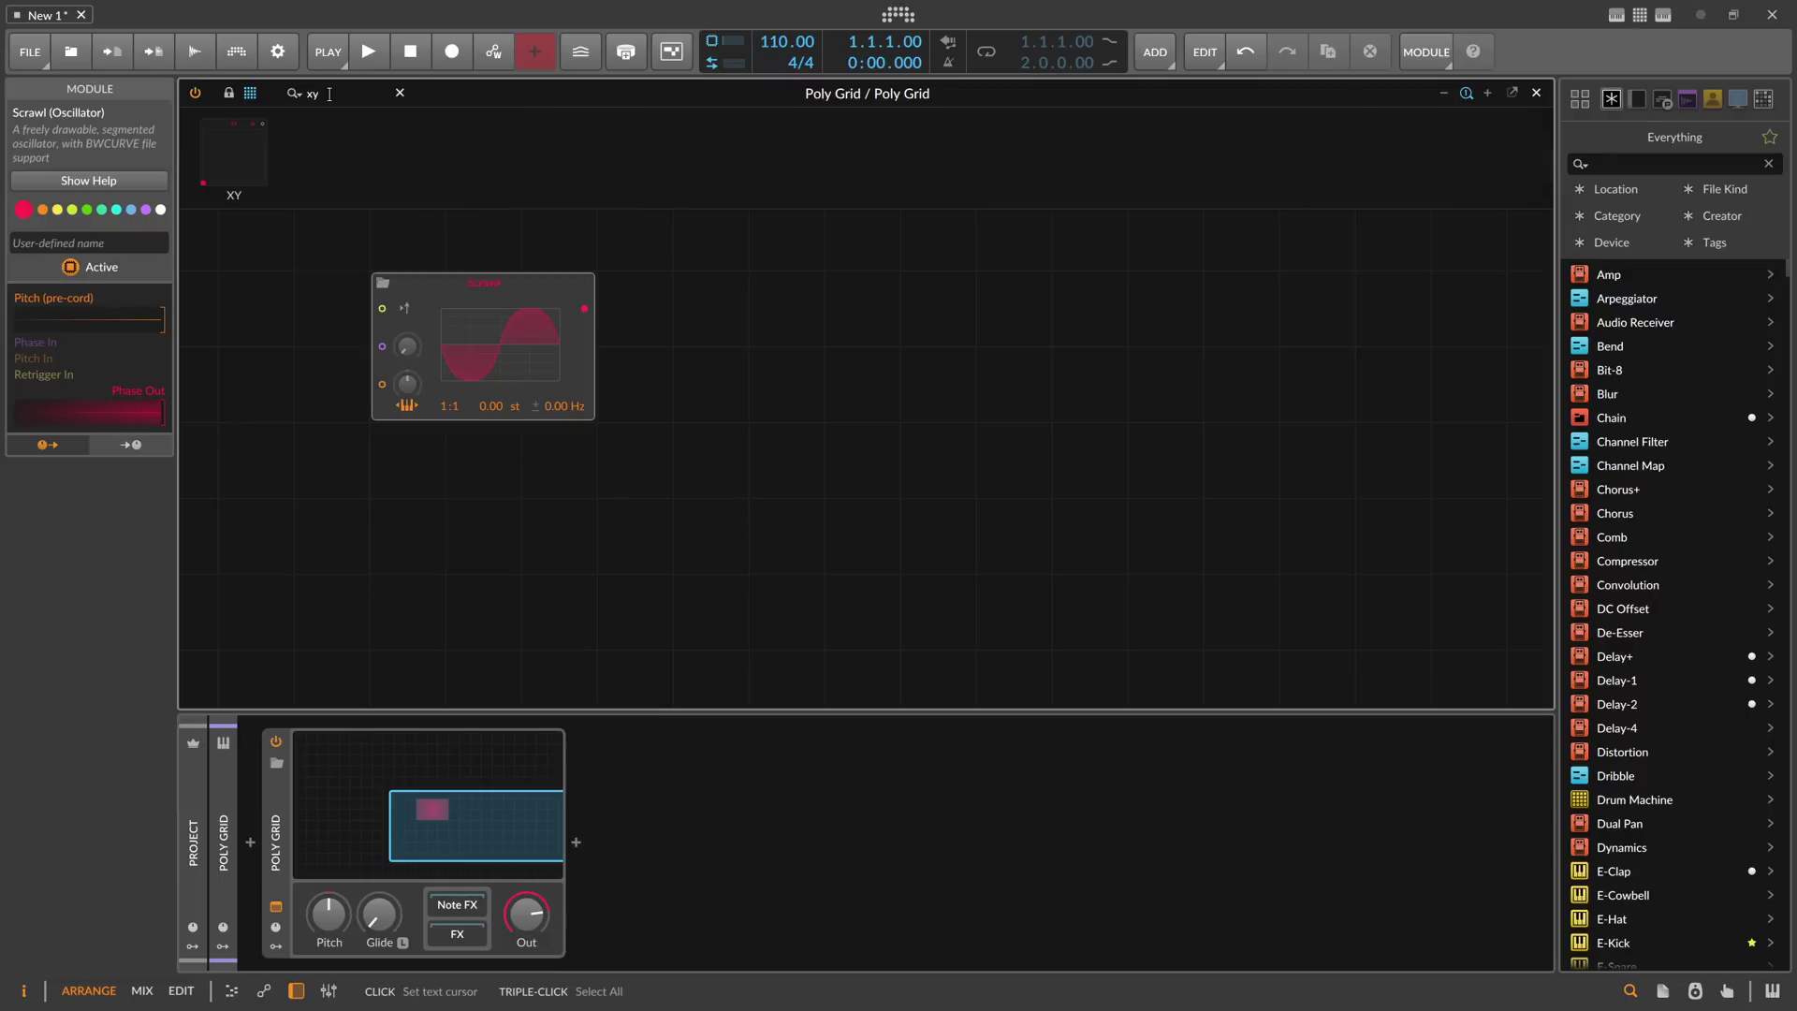
drag(234, 154, 655, 328)
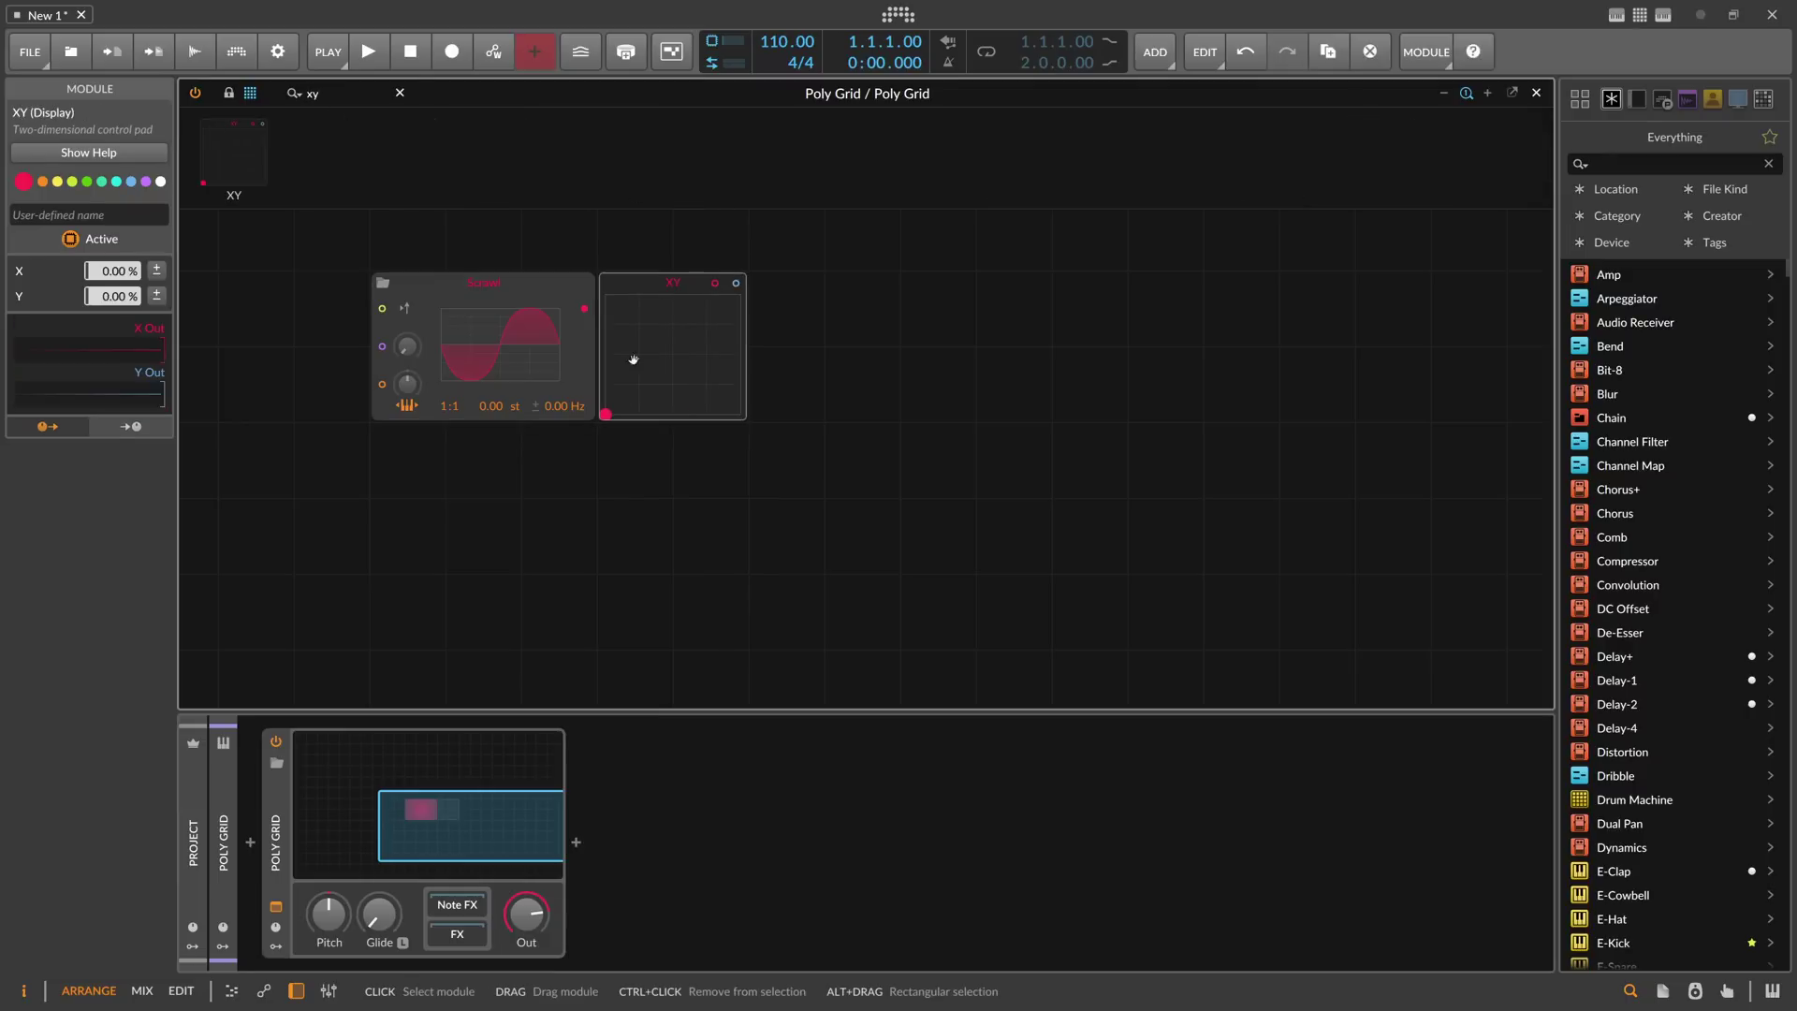
Step: Duplicate the Scrawl oscillator into four copies, stacking one pair on each side of the XY module
drag(529, 296, 530, 448)
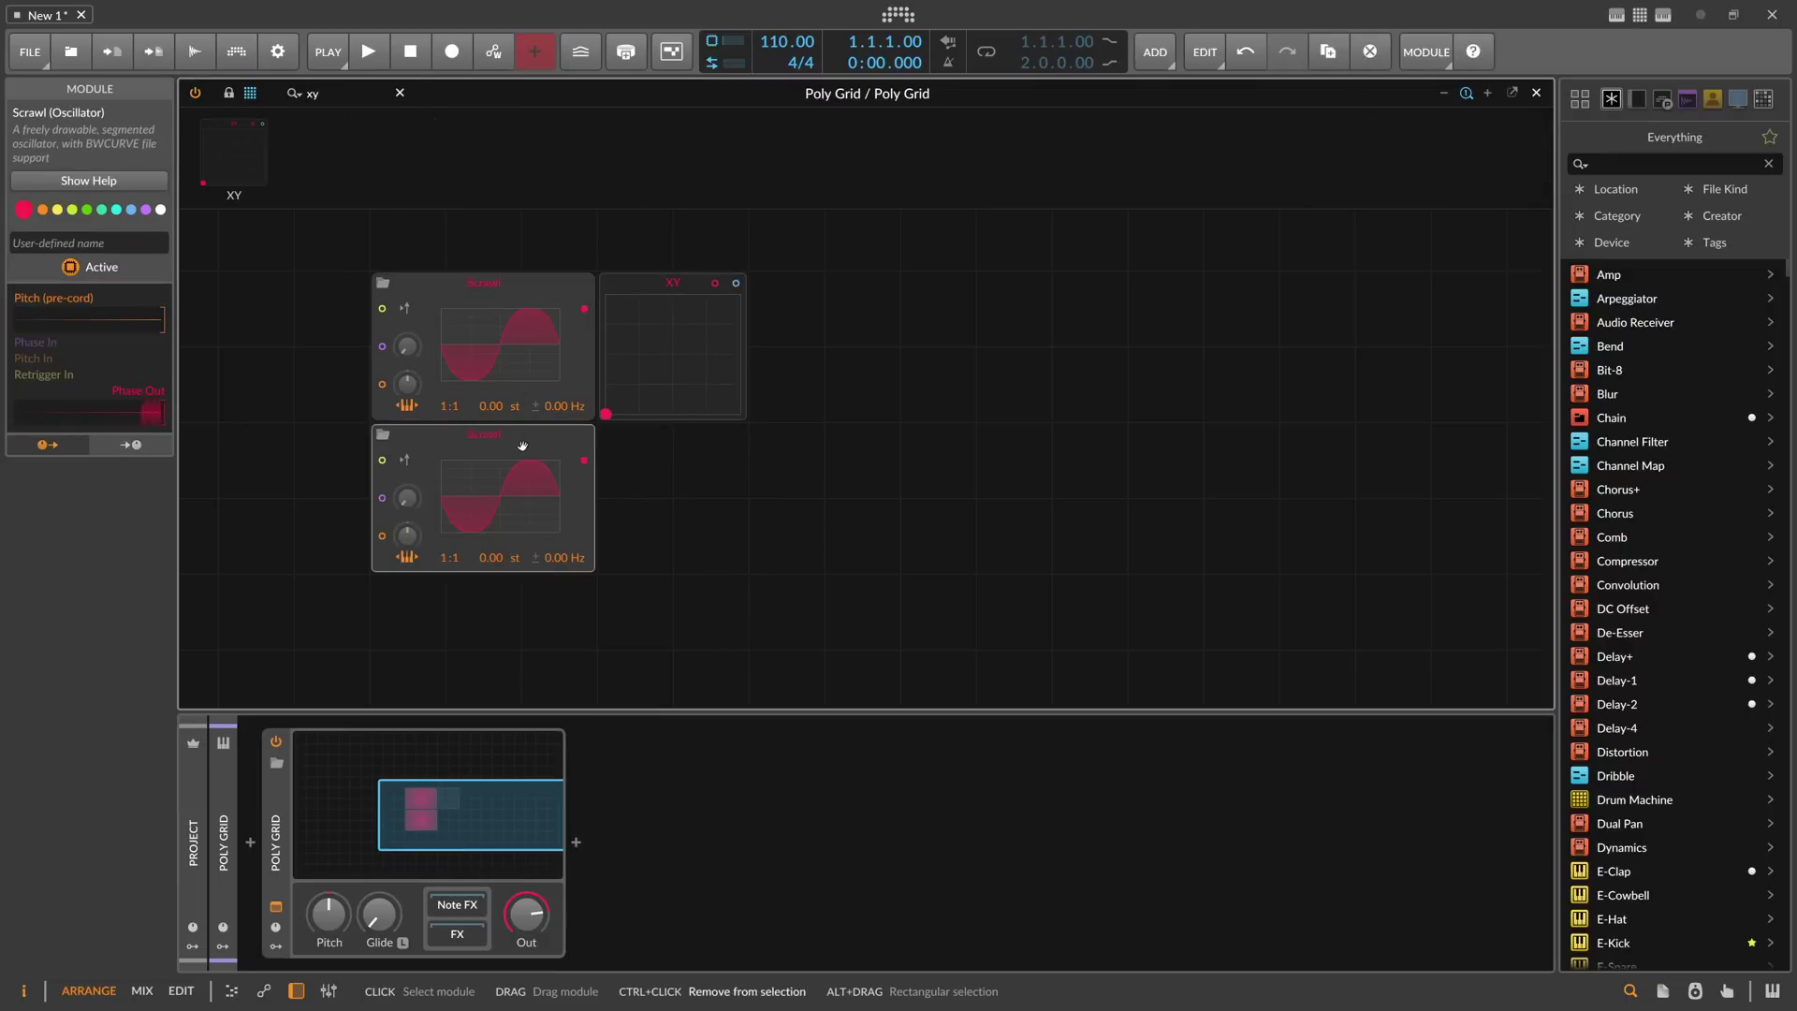
key(ctrl+d)
drag(899, 408, 900, 318)
click(898, 316)
drag(536, 587, 858, 309)
key(ctrl+d)
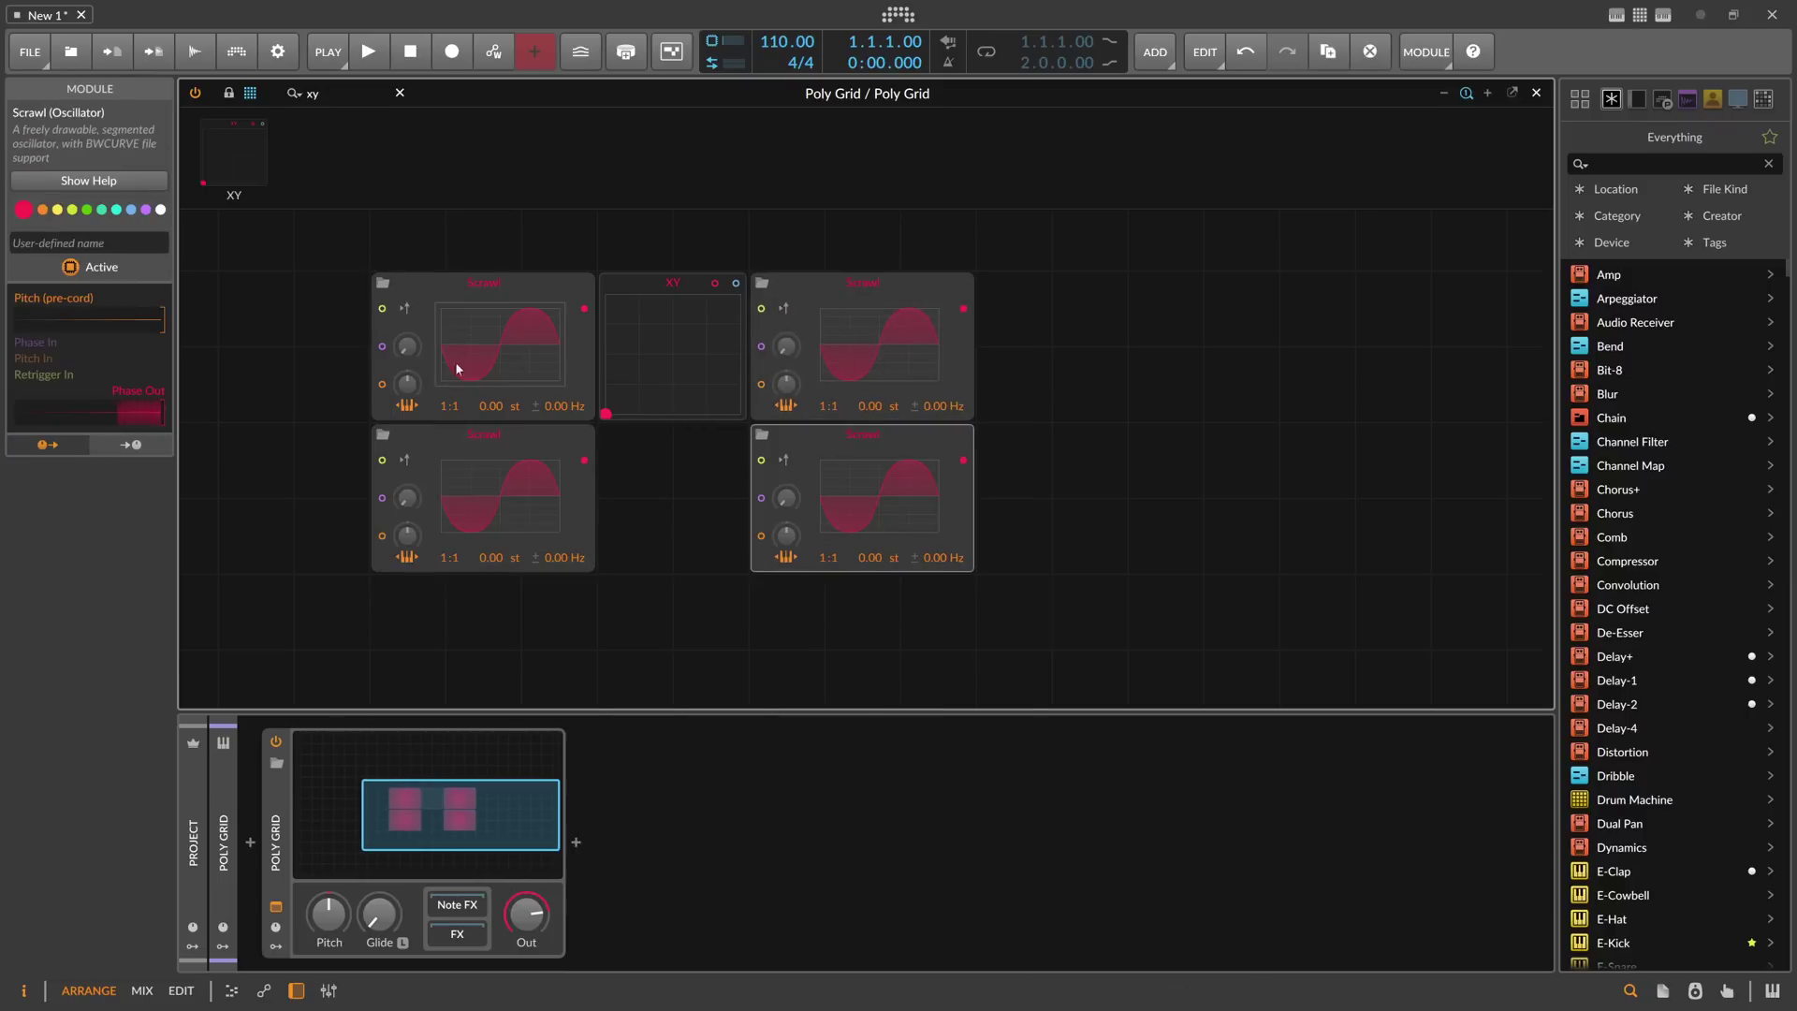
Step: Load the periodic Saw curve into the lower-left Scrawl oscillator
click(506, 349)
click(623, 218)
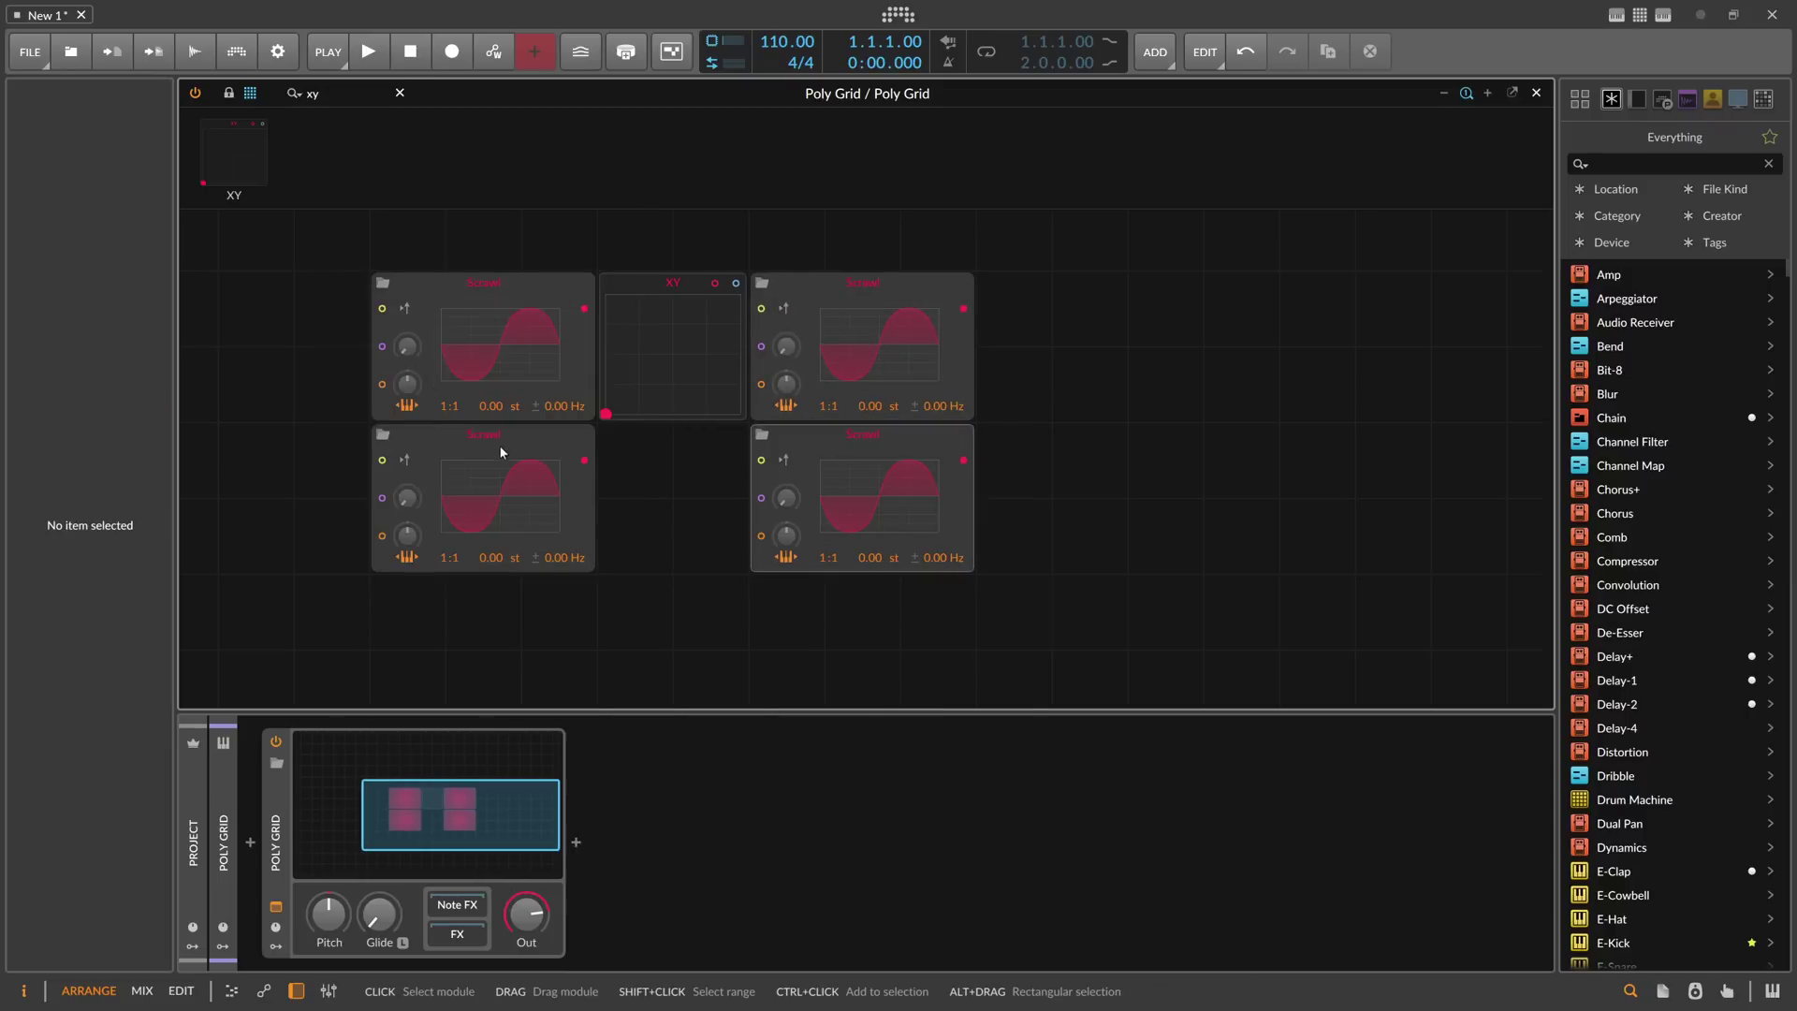
click(443, 460)
click(370, 375)
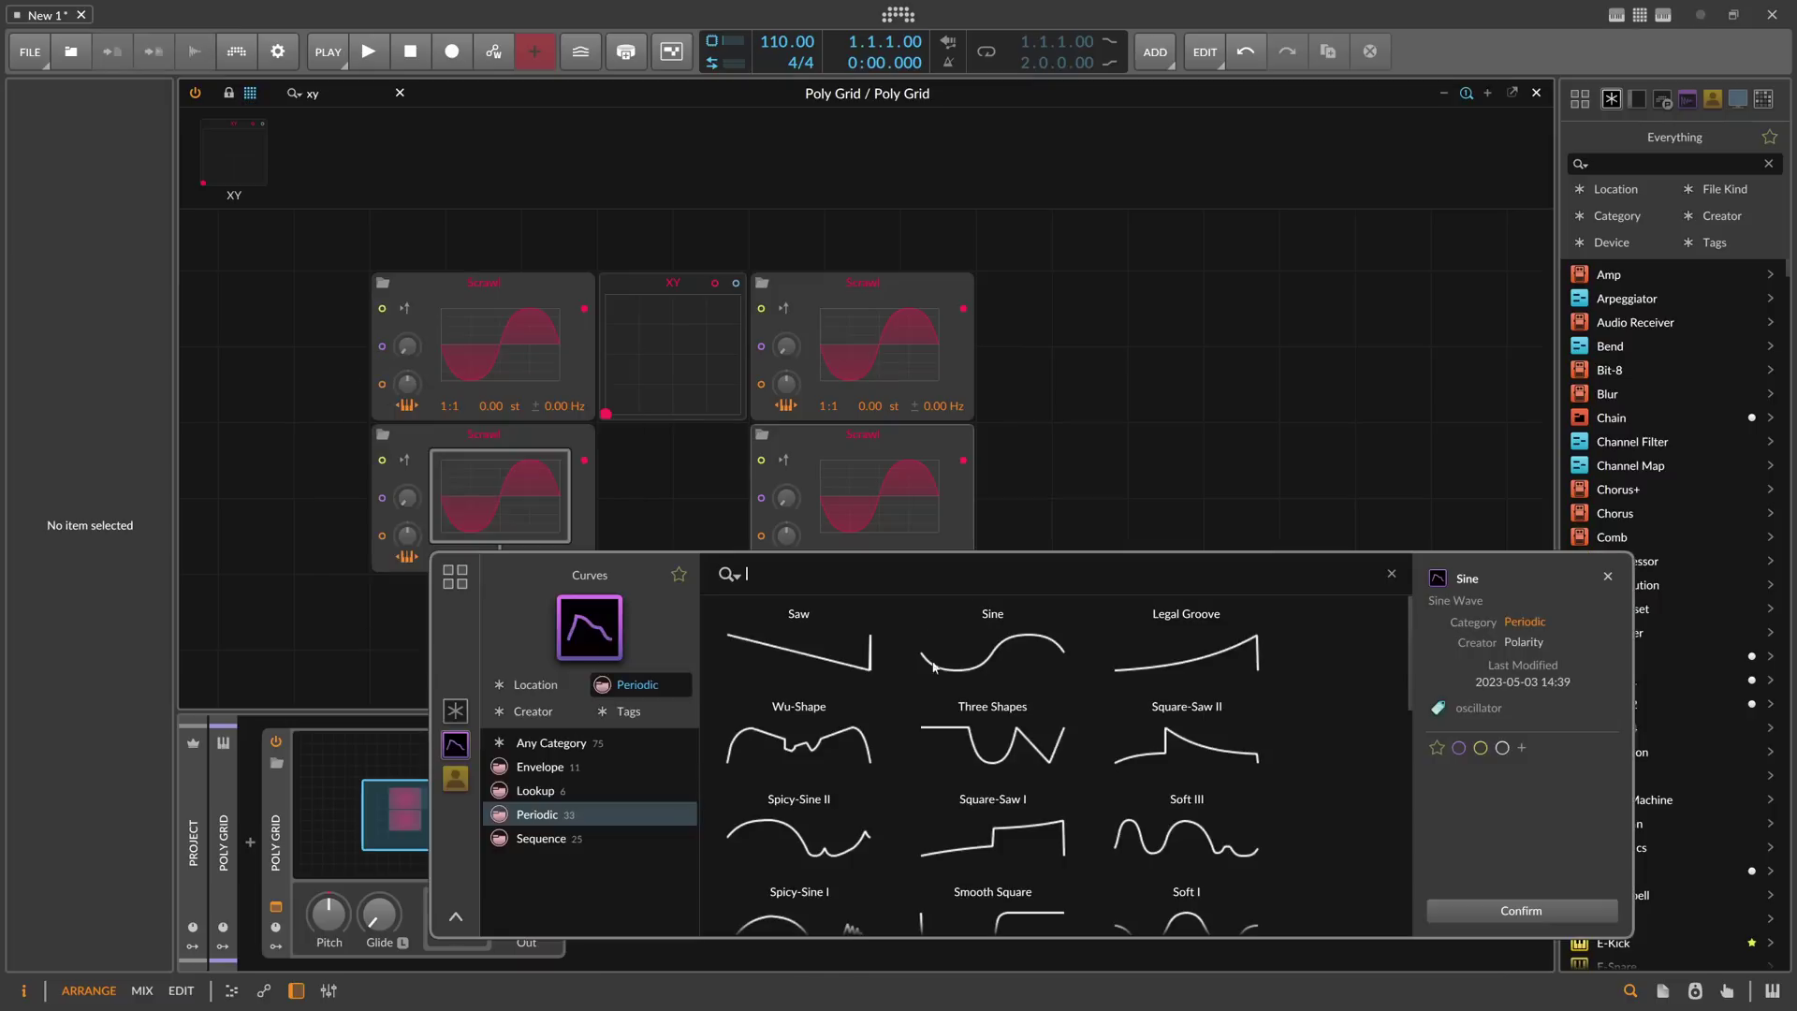
double_click(823, 633)
Step: Load the periodic Rollercoast I curve into the upper-right Scrawl oscillator
click(884, 354)
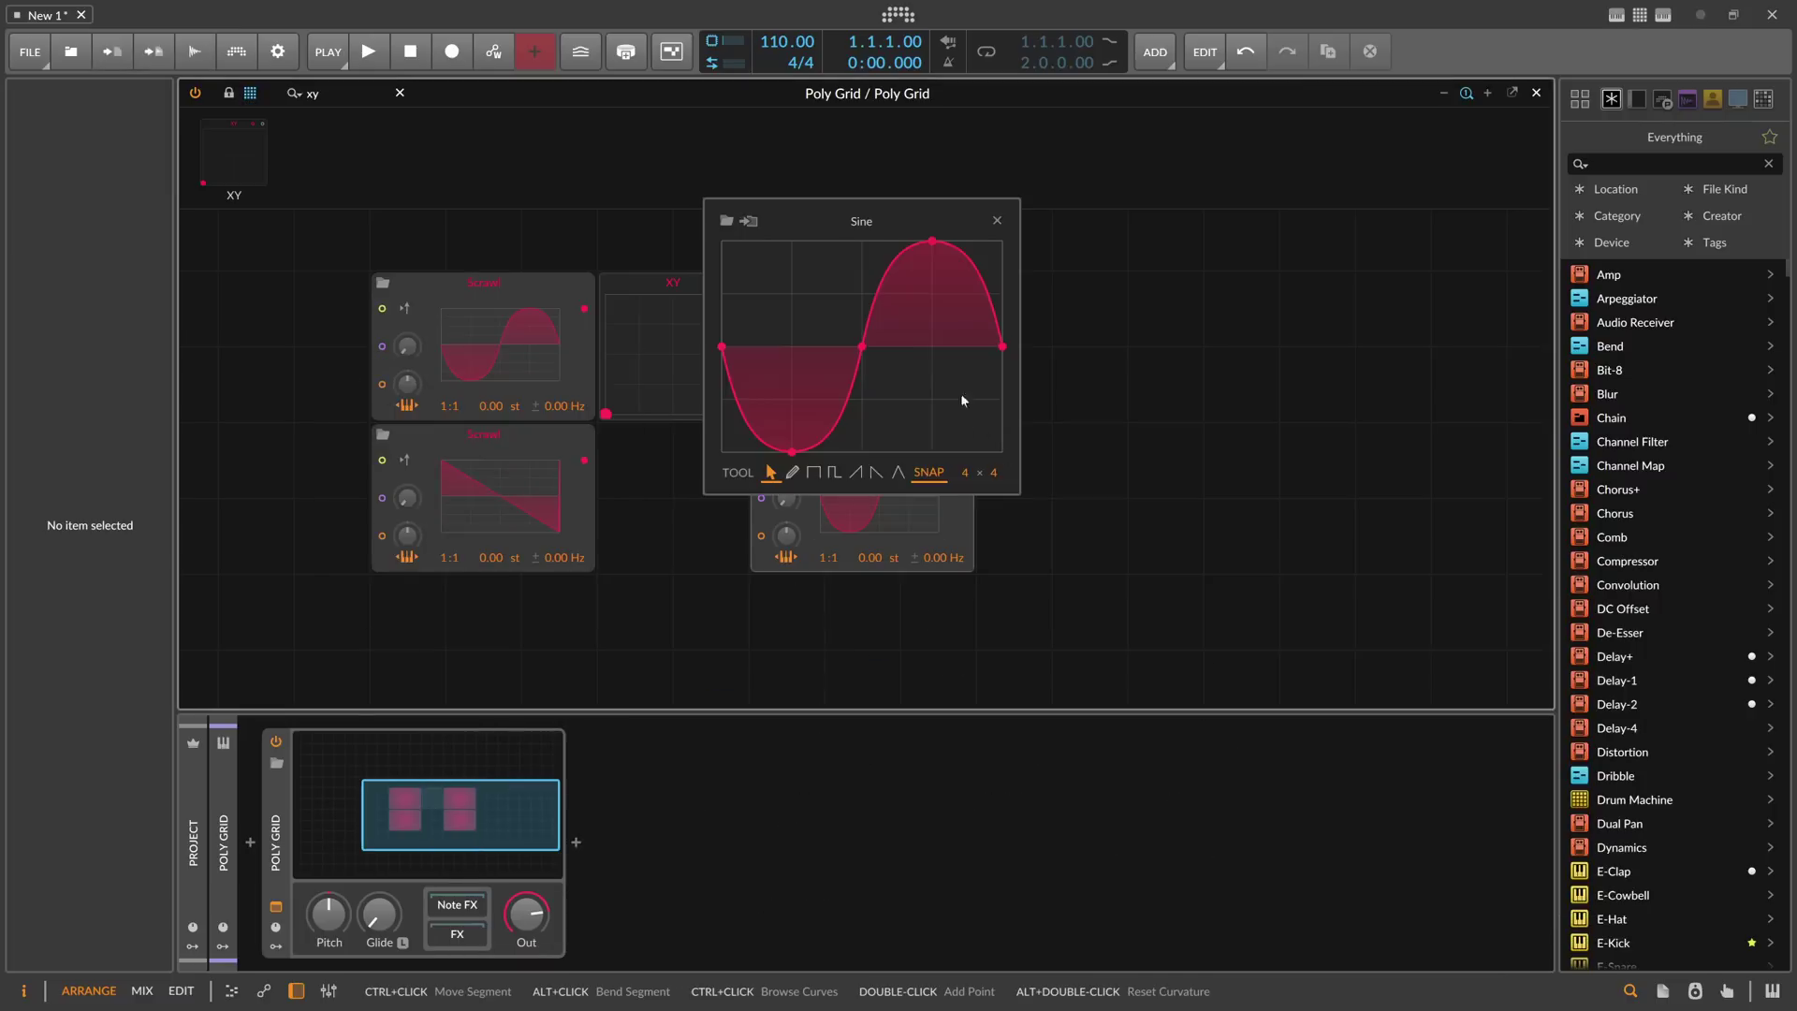
click(727, 222)
scroll(1278, 666, down, 5)
click(1163, 677)
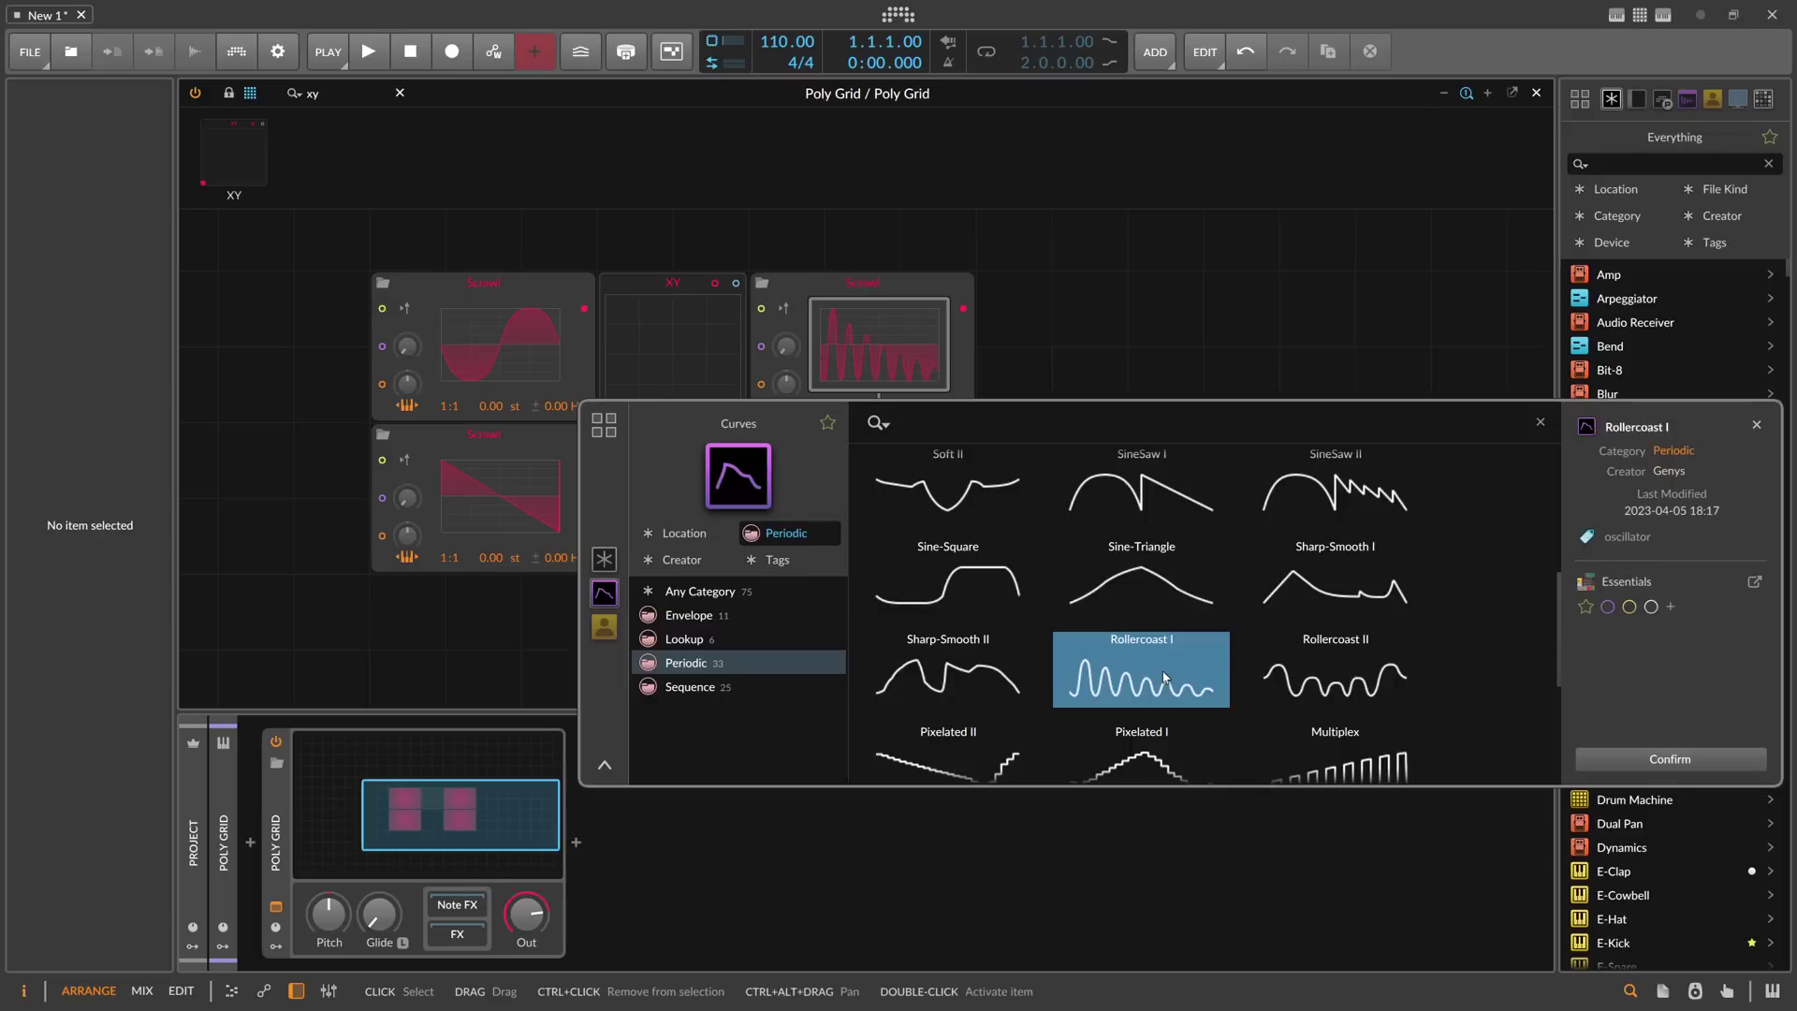
double_click(1163, 677)
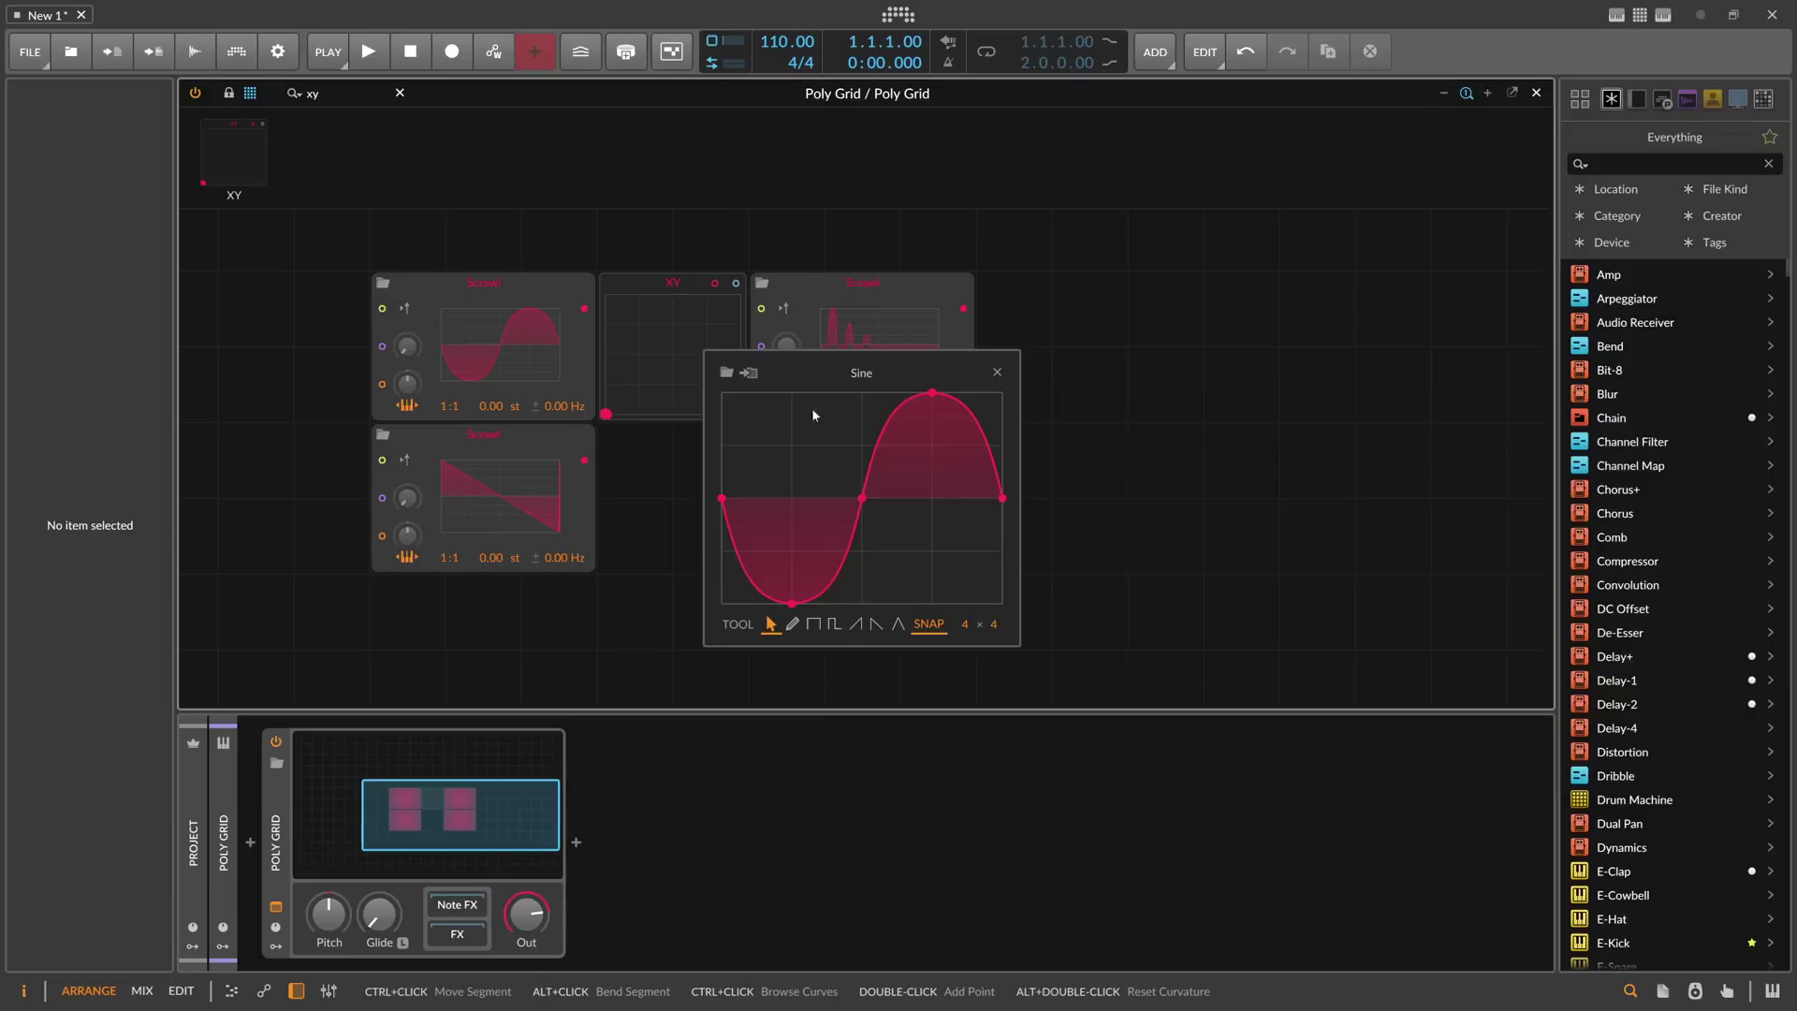
Step: Load a smooth periodic curve with a central peak and a dip on either side into the lower-right Scrawl oscillator
click(726, 373)
scroll(1098, 666, down, 1)
scroll(1099, 666, down, 1)
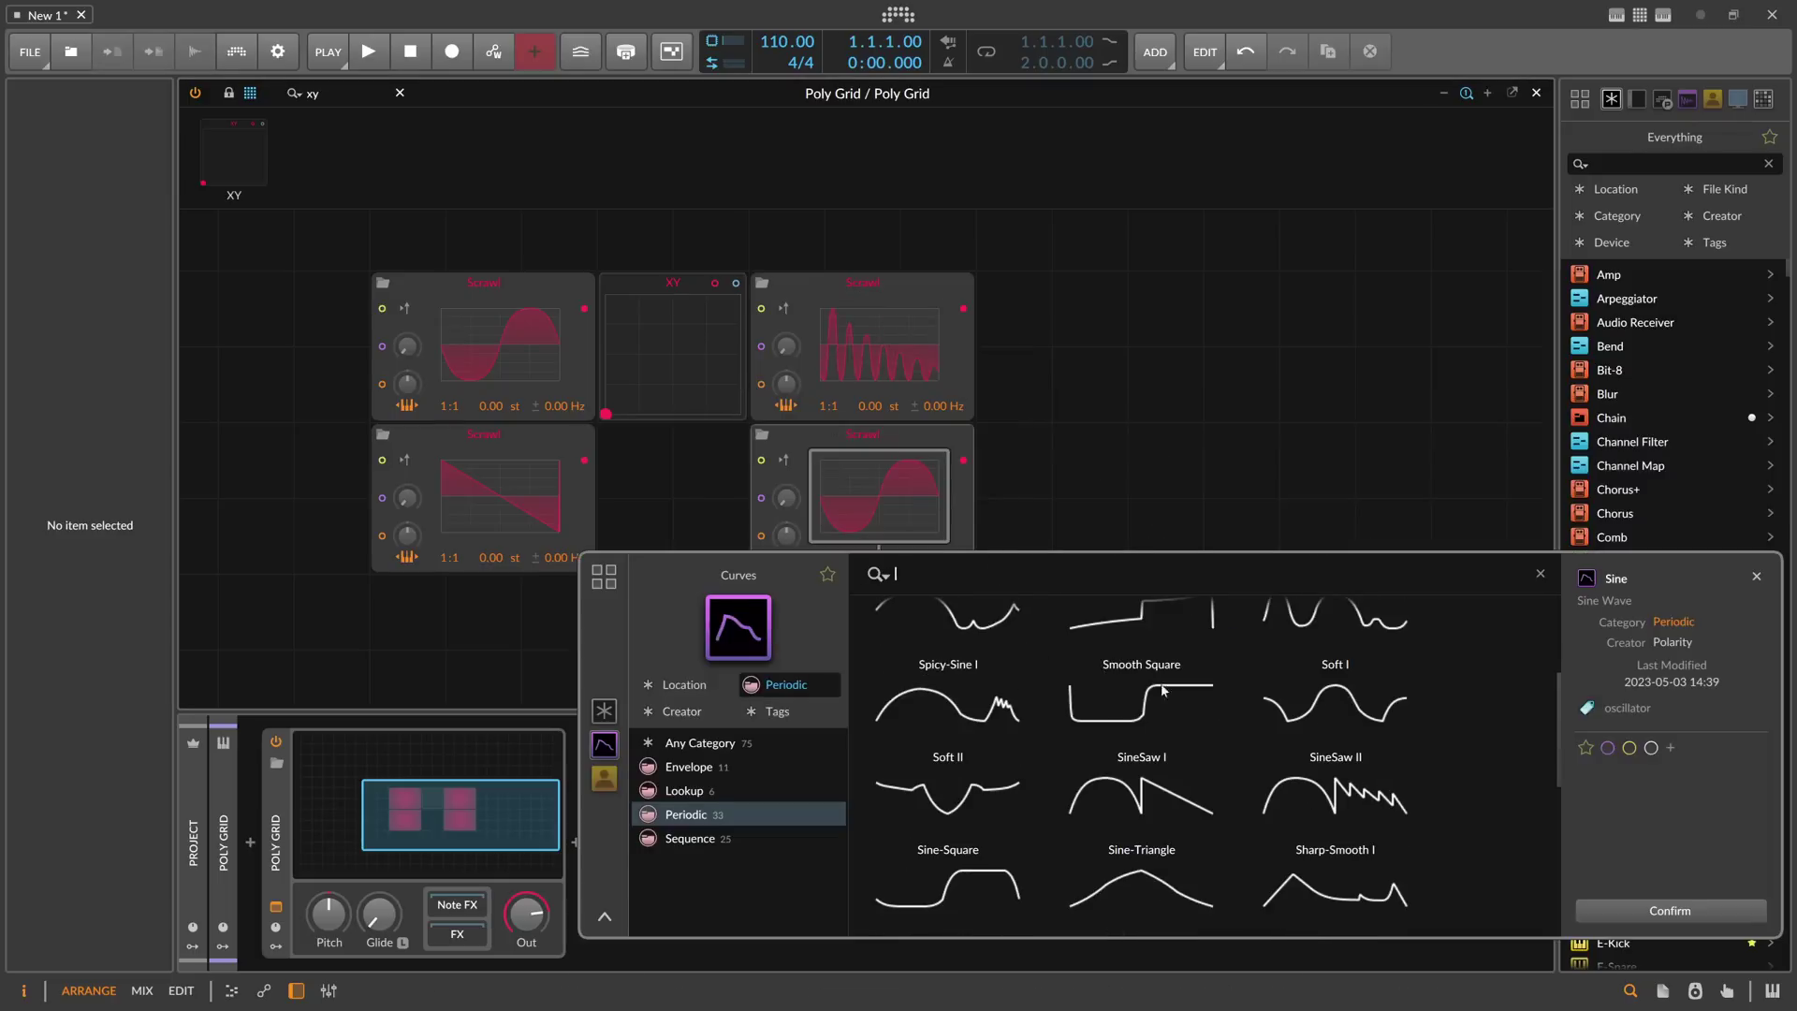
double_click(1316, 761)
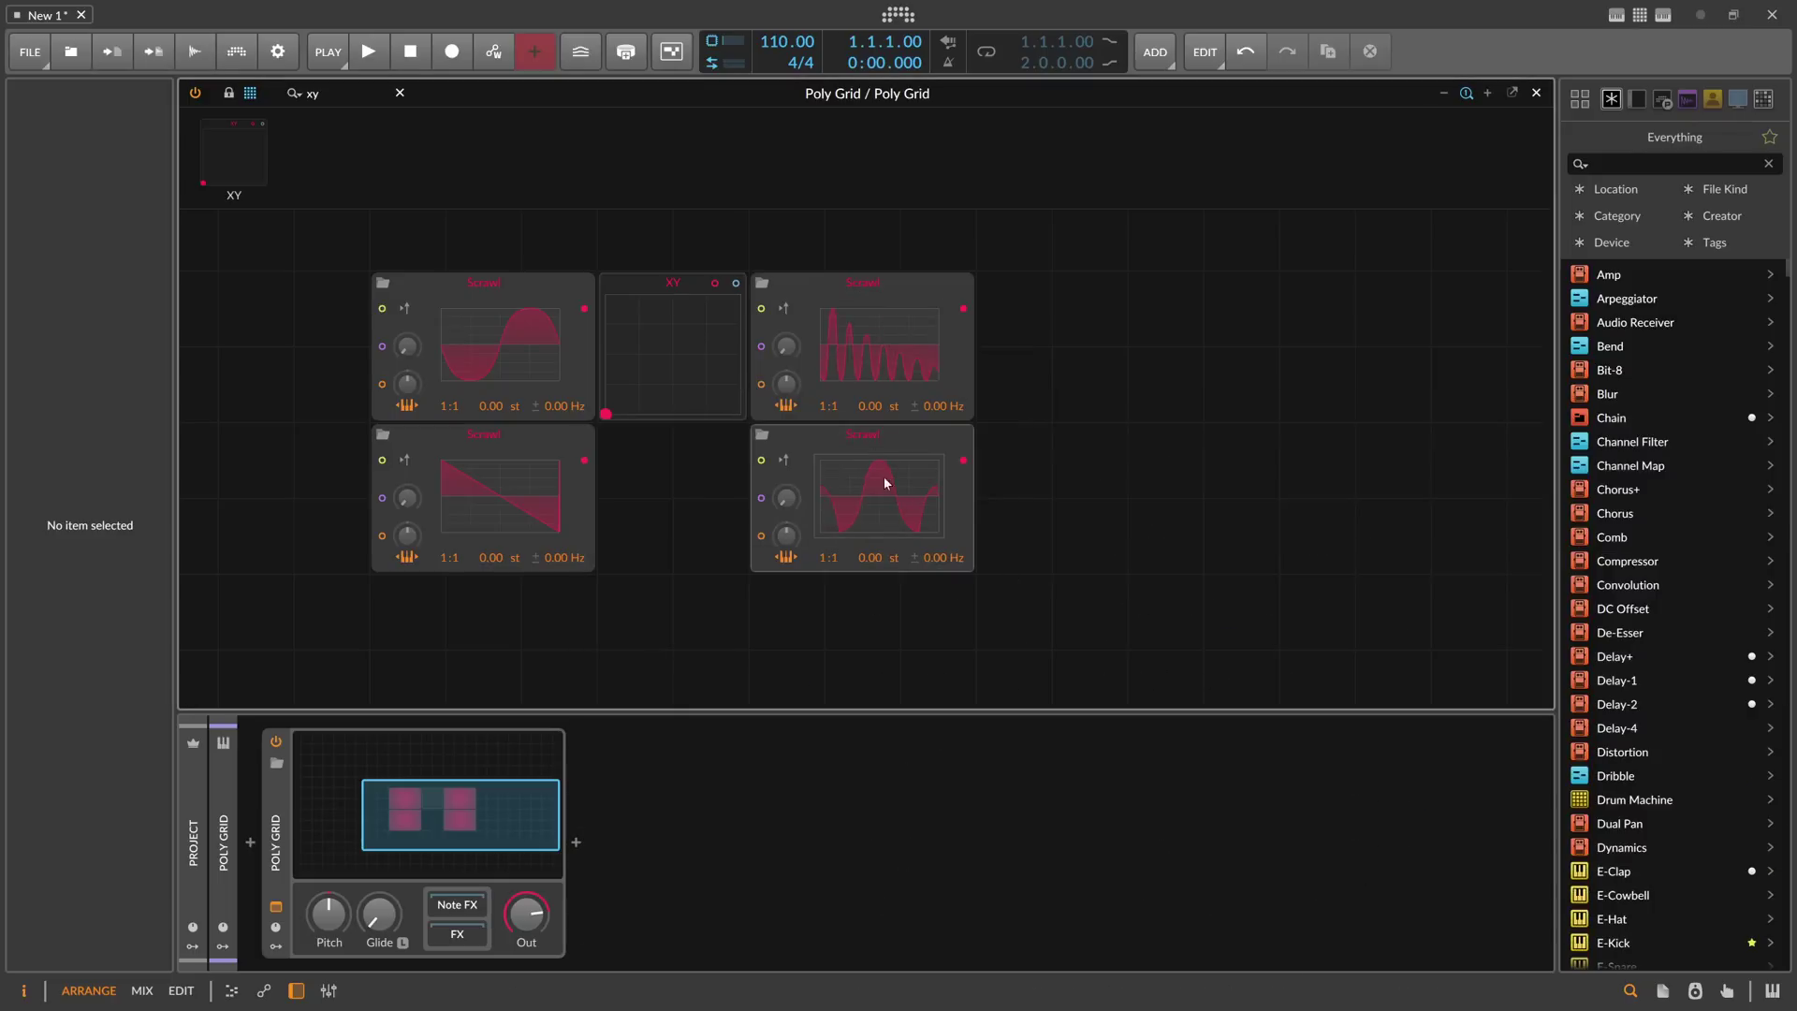
Step: Enlarge the XY module so it spans both oscillator rows between the left and right Scrawl pairs
drag(1082, 554, 936, 290)
drag(745, 419, 897, 566)
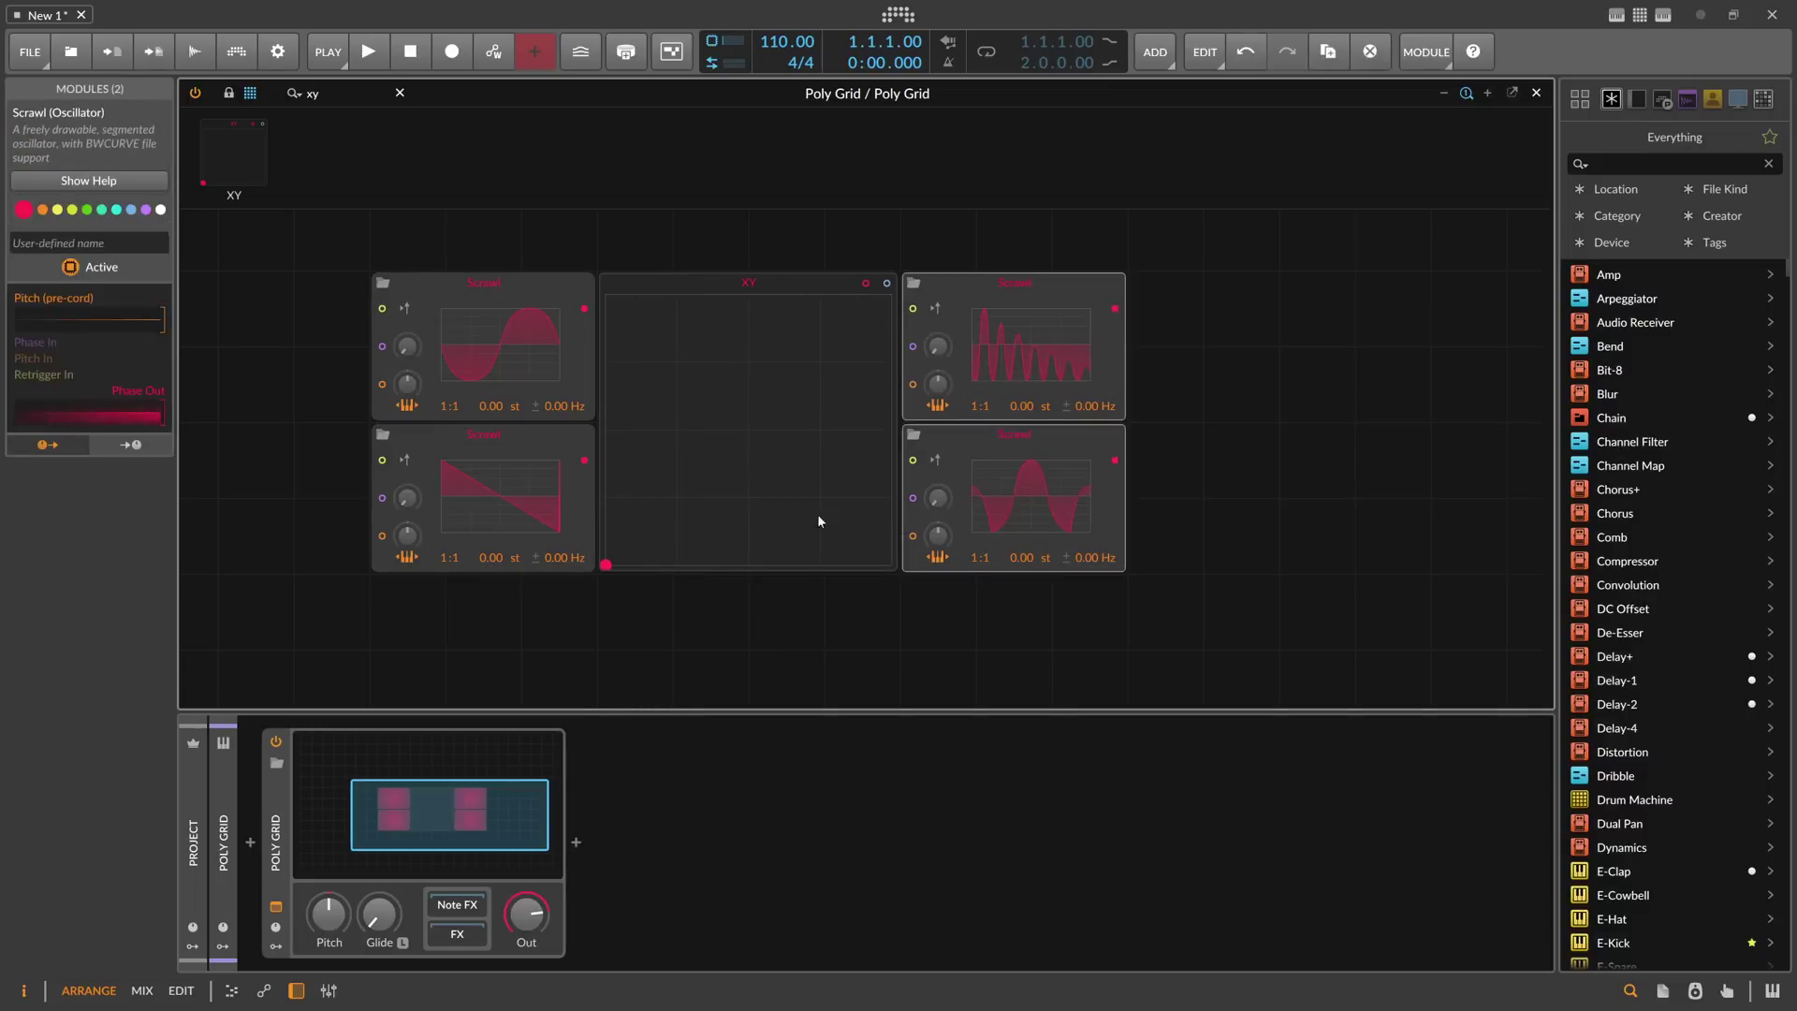
click(750, 287)
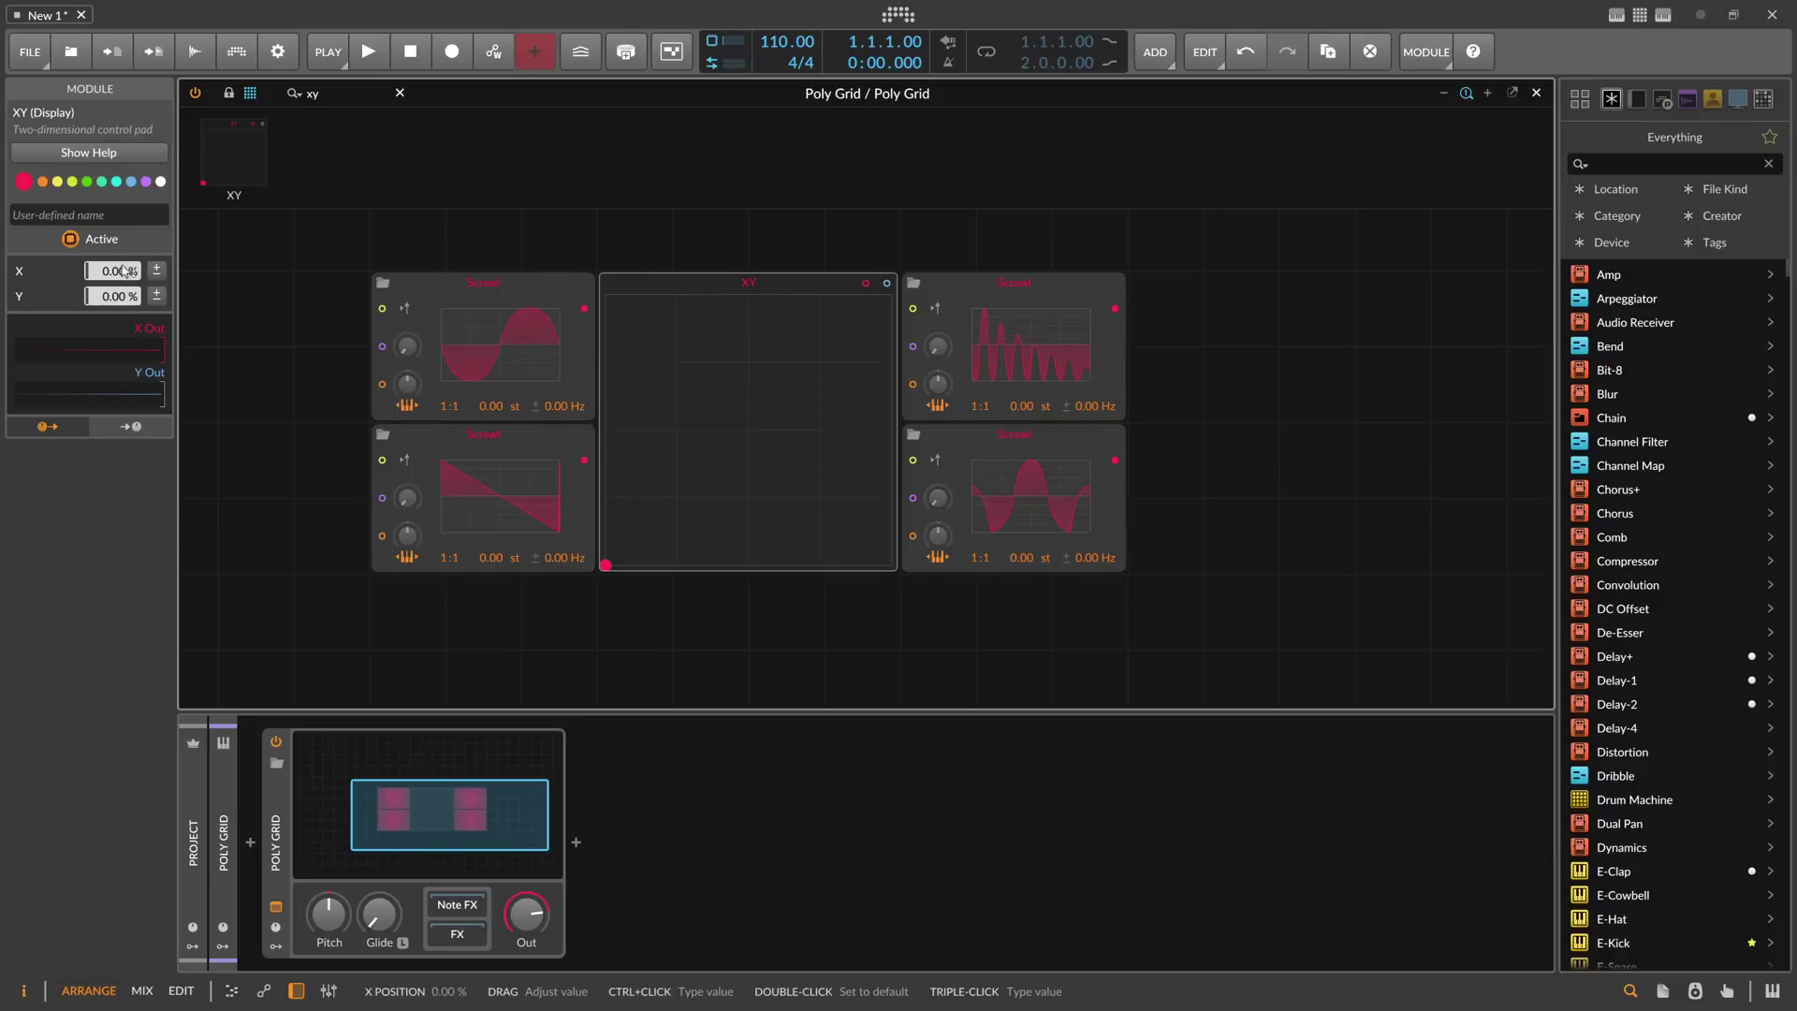
click(157, 271)
click(156, 296)
click(155, 296)
click(158, 271)
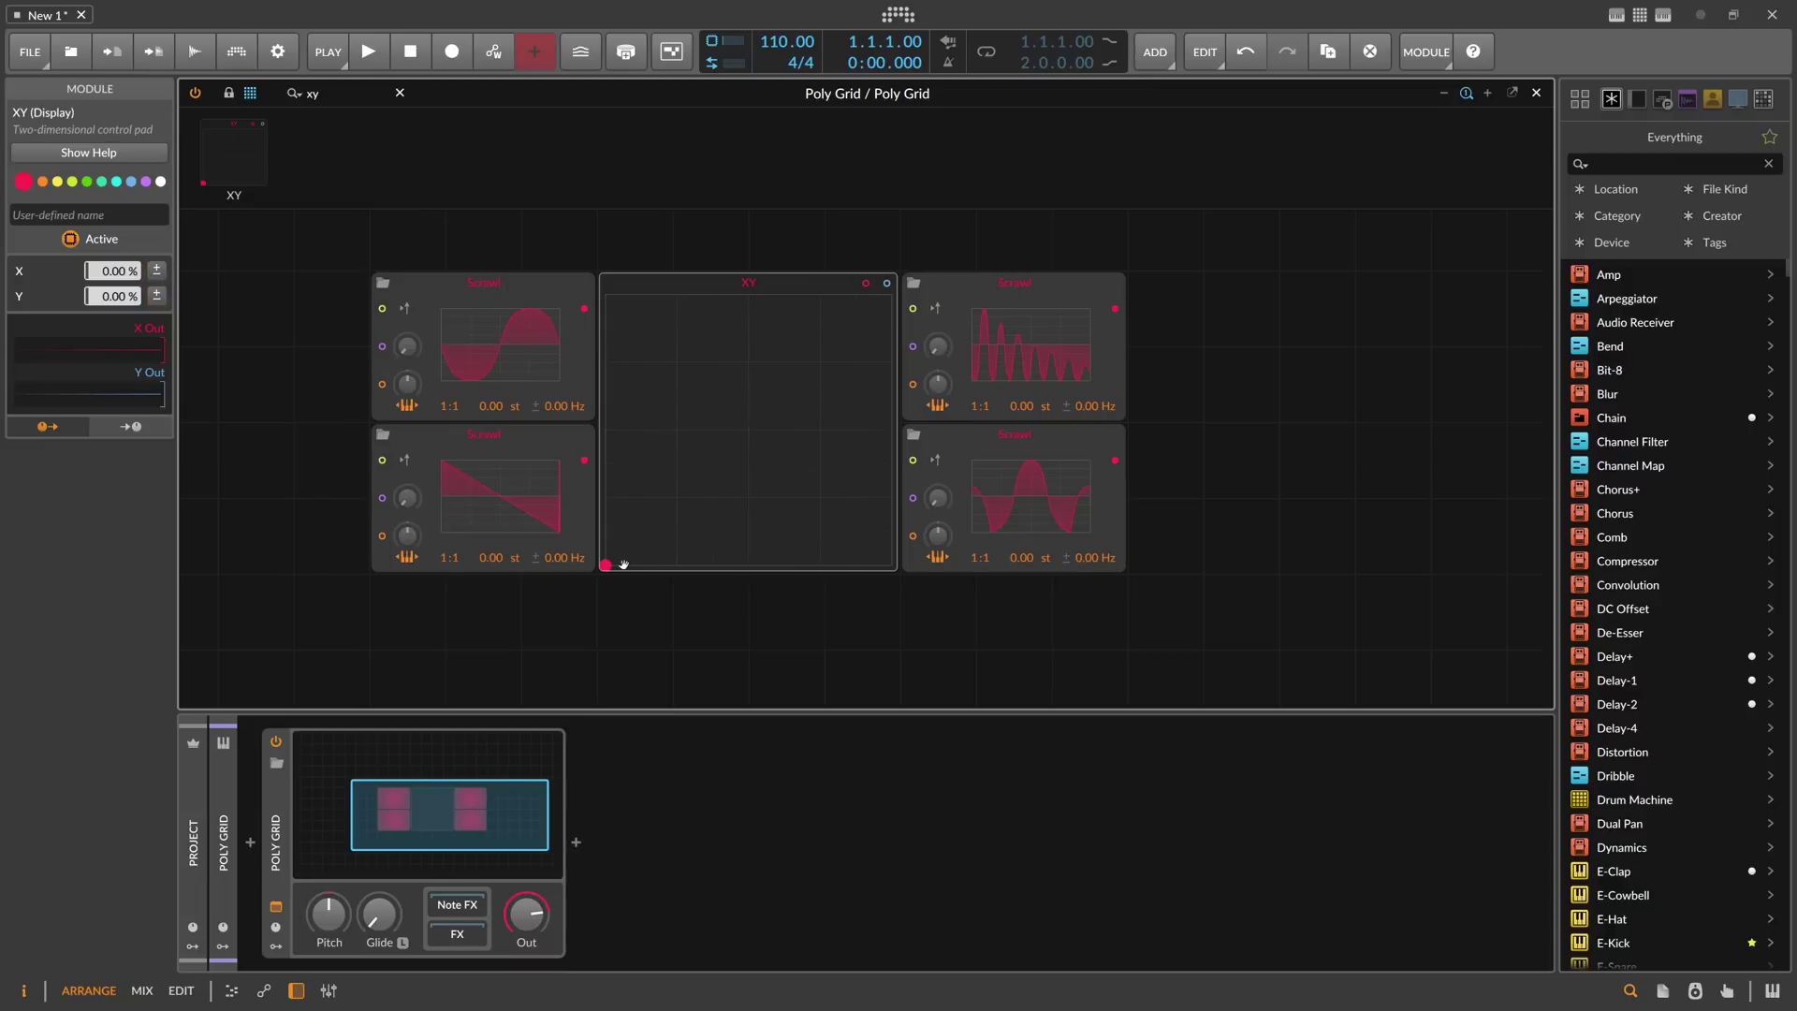
drag(629, 565, 590, 569)
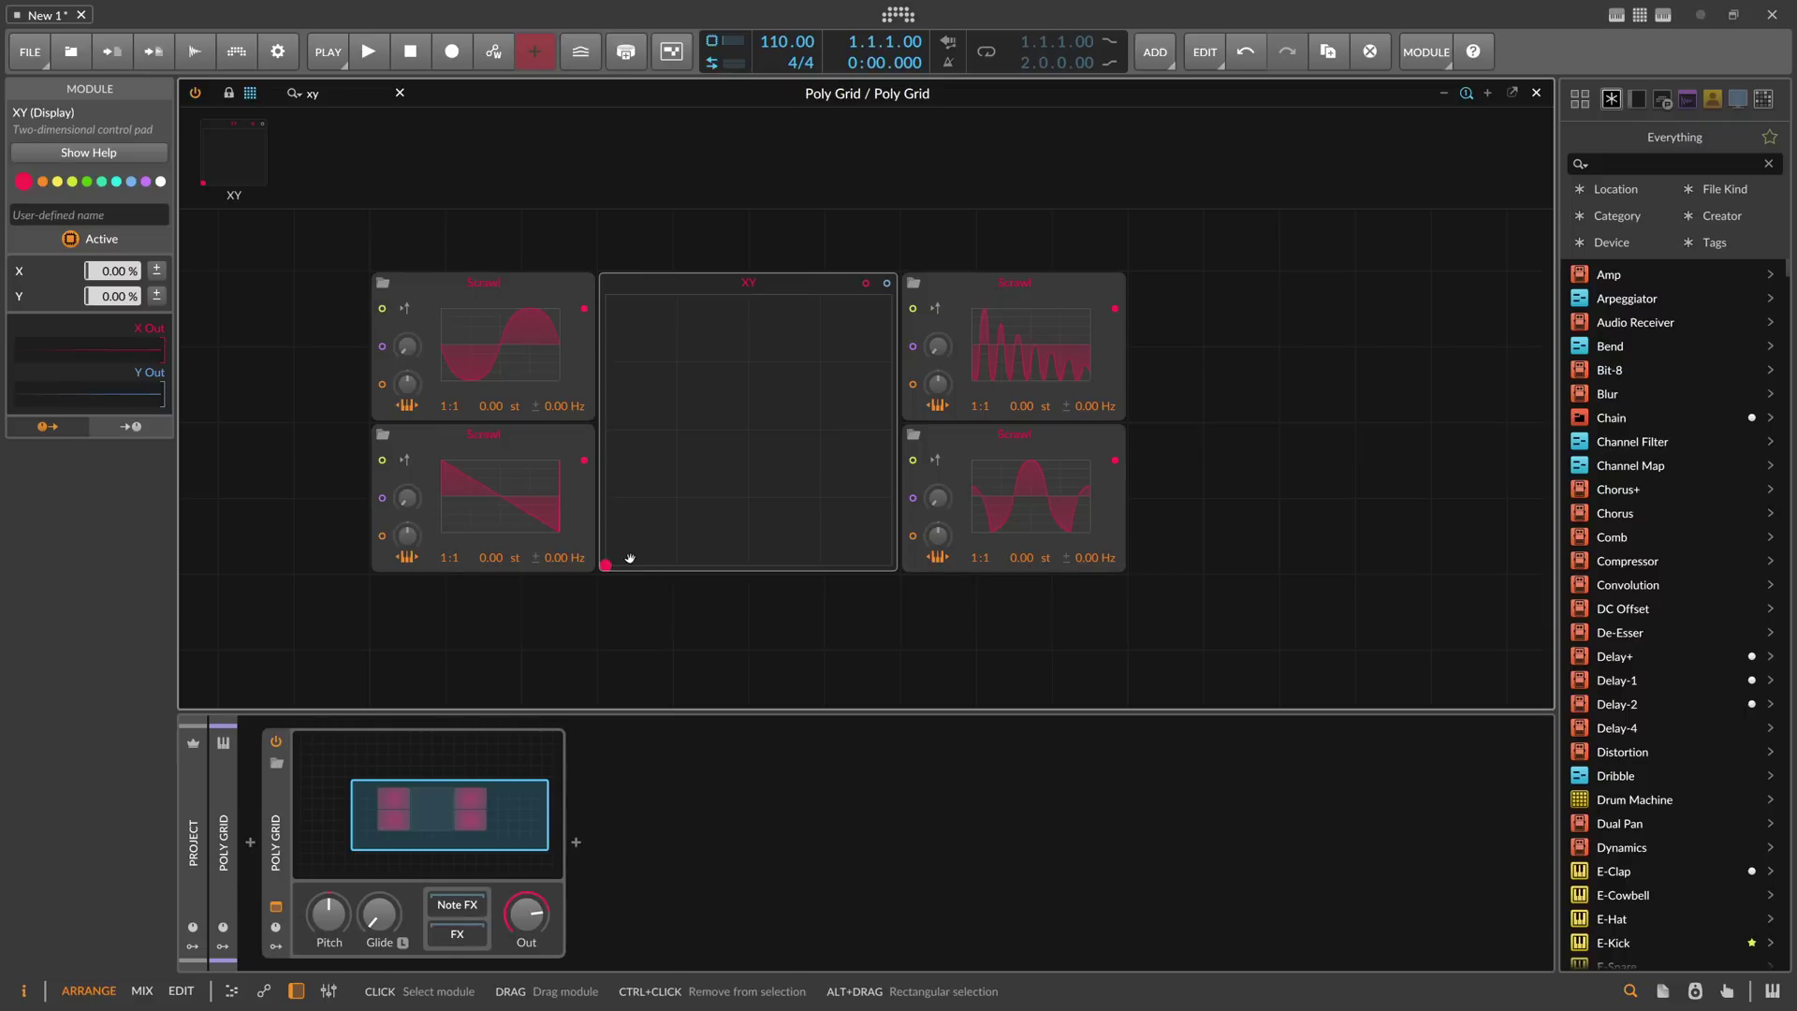
Step: Set the X and Y axes of the XY module to bipolar and leave its handle near the center
click(157, 296)
click(156, 271)
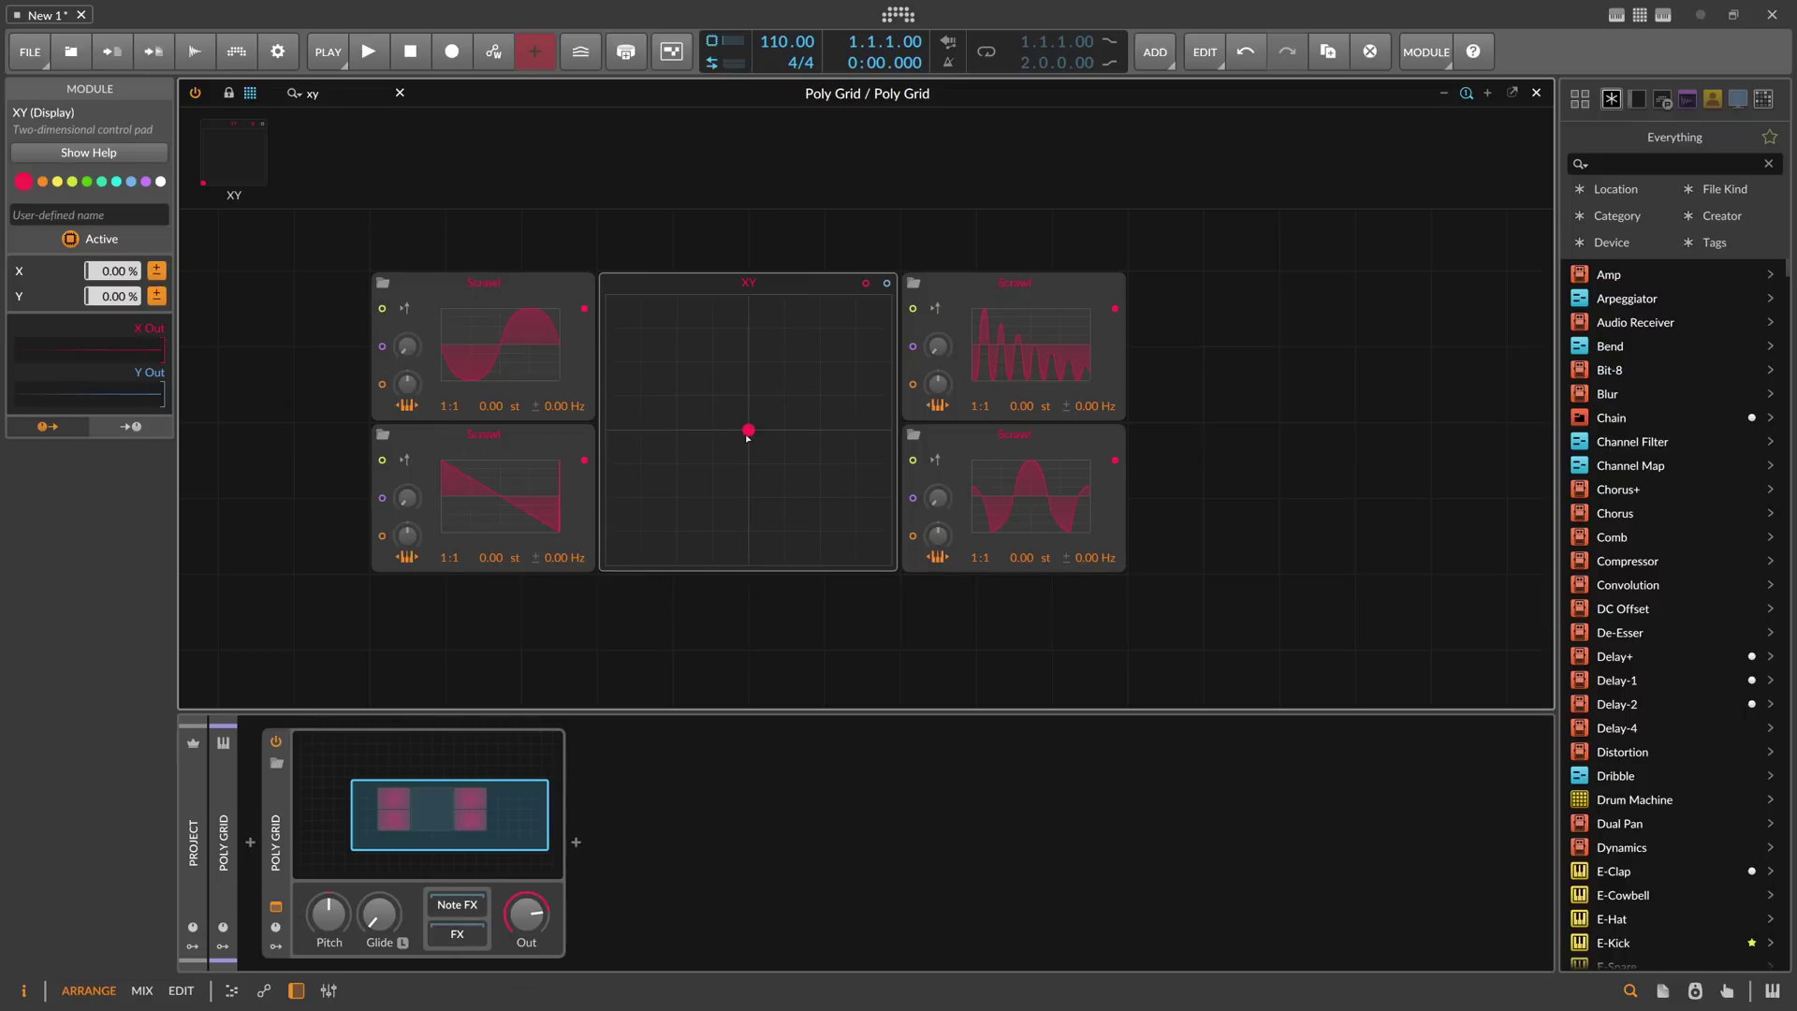
mouse_move(748, 438)
mouse_down()
mouse_move(695, 436)
mouse_move(750, 428)
mouse_move(749, 387)
mouse_move(762, 434)
mouse_move(786, 430)
mouse_move(746, 427)
mouse_move(746, 485)
mouse_move(748, 430)
mouse_up()
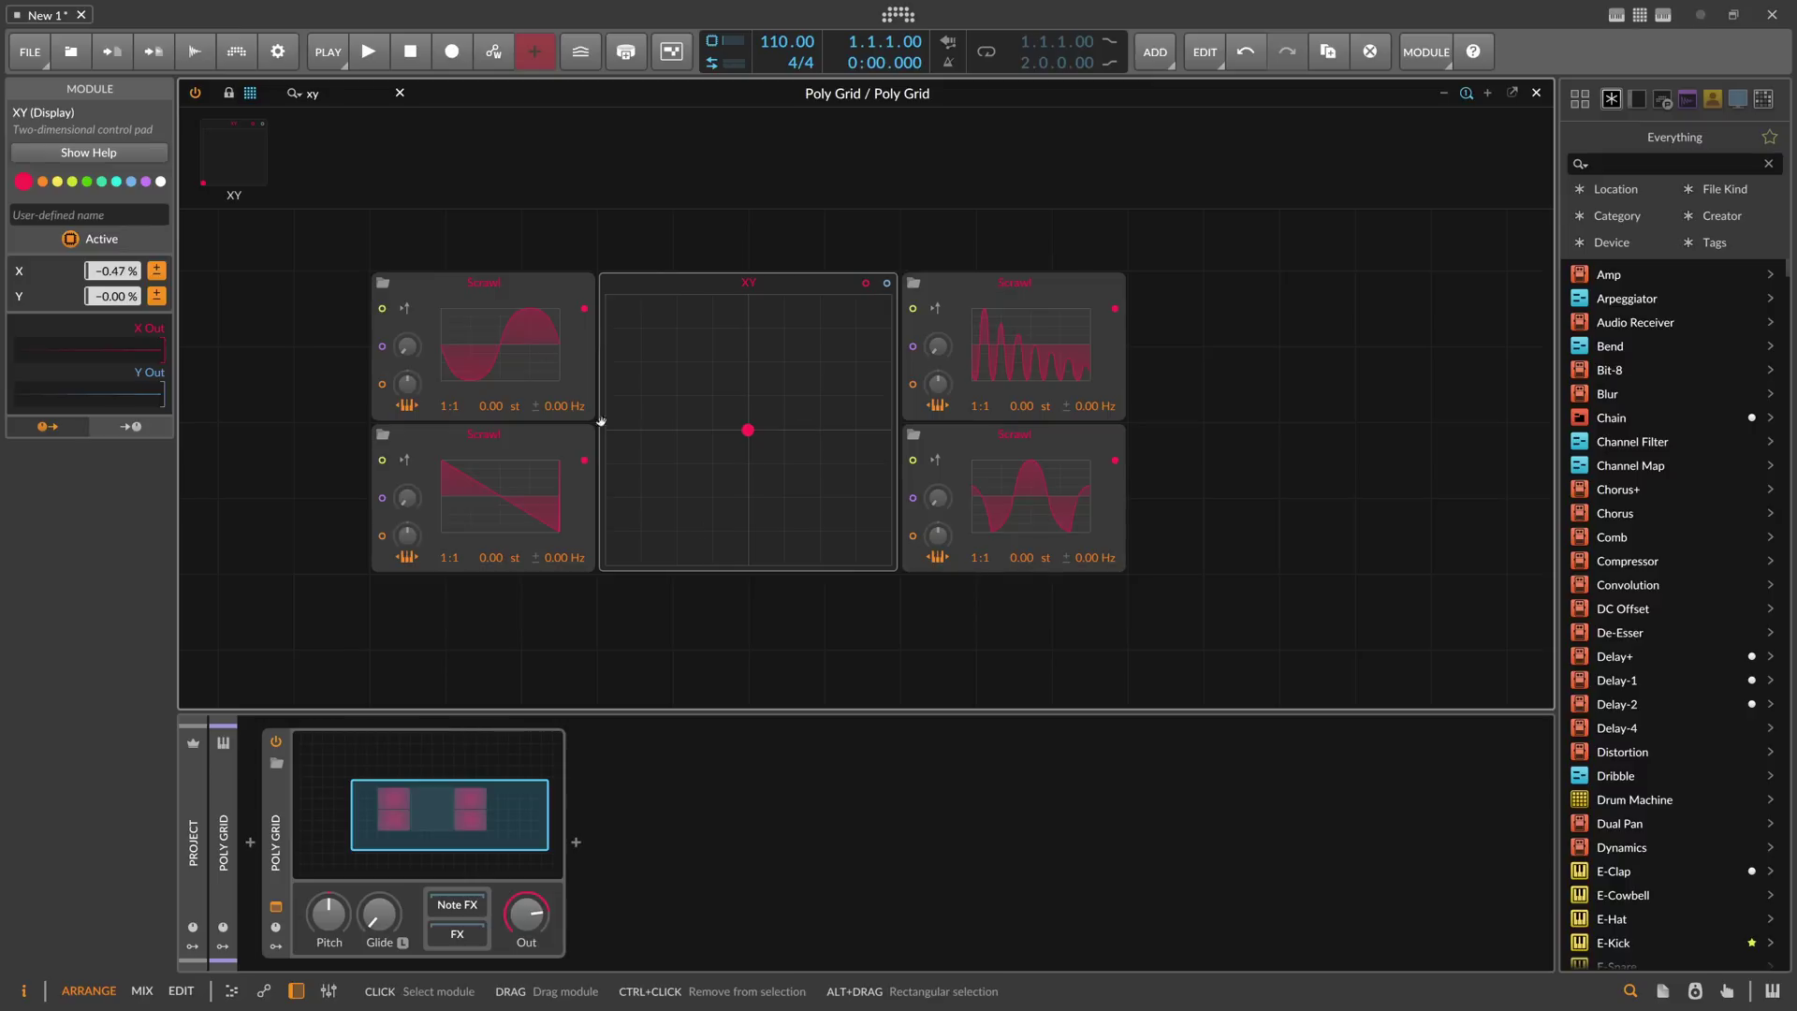
Step: Add a Blend module beside the upper-right Scrawl and feed its two inputs from the two right-hand Scrawl oscillators
text(blend)
key(Return)
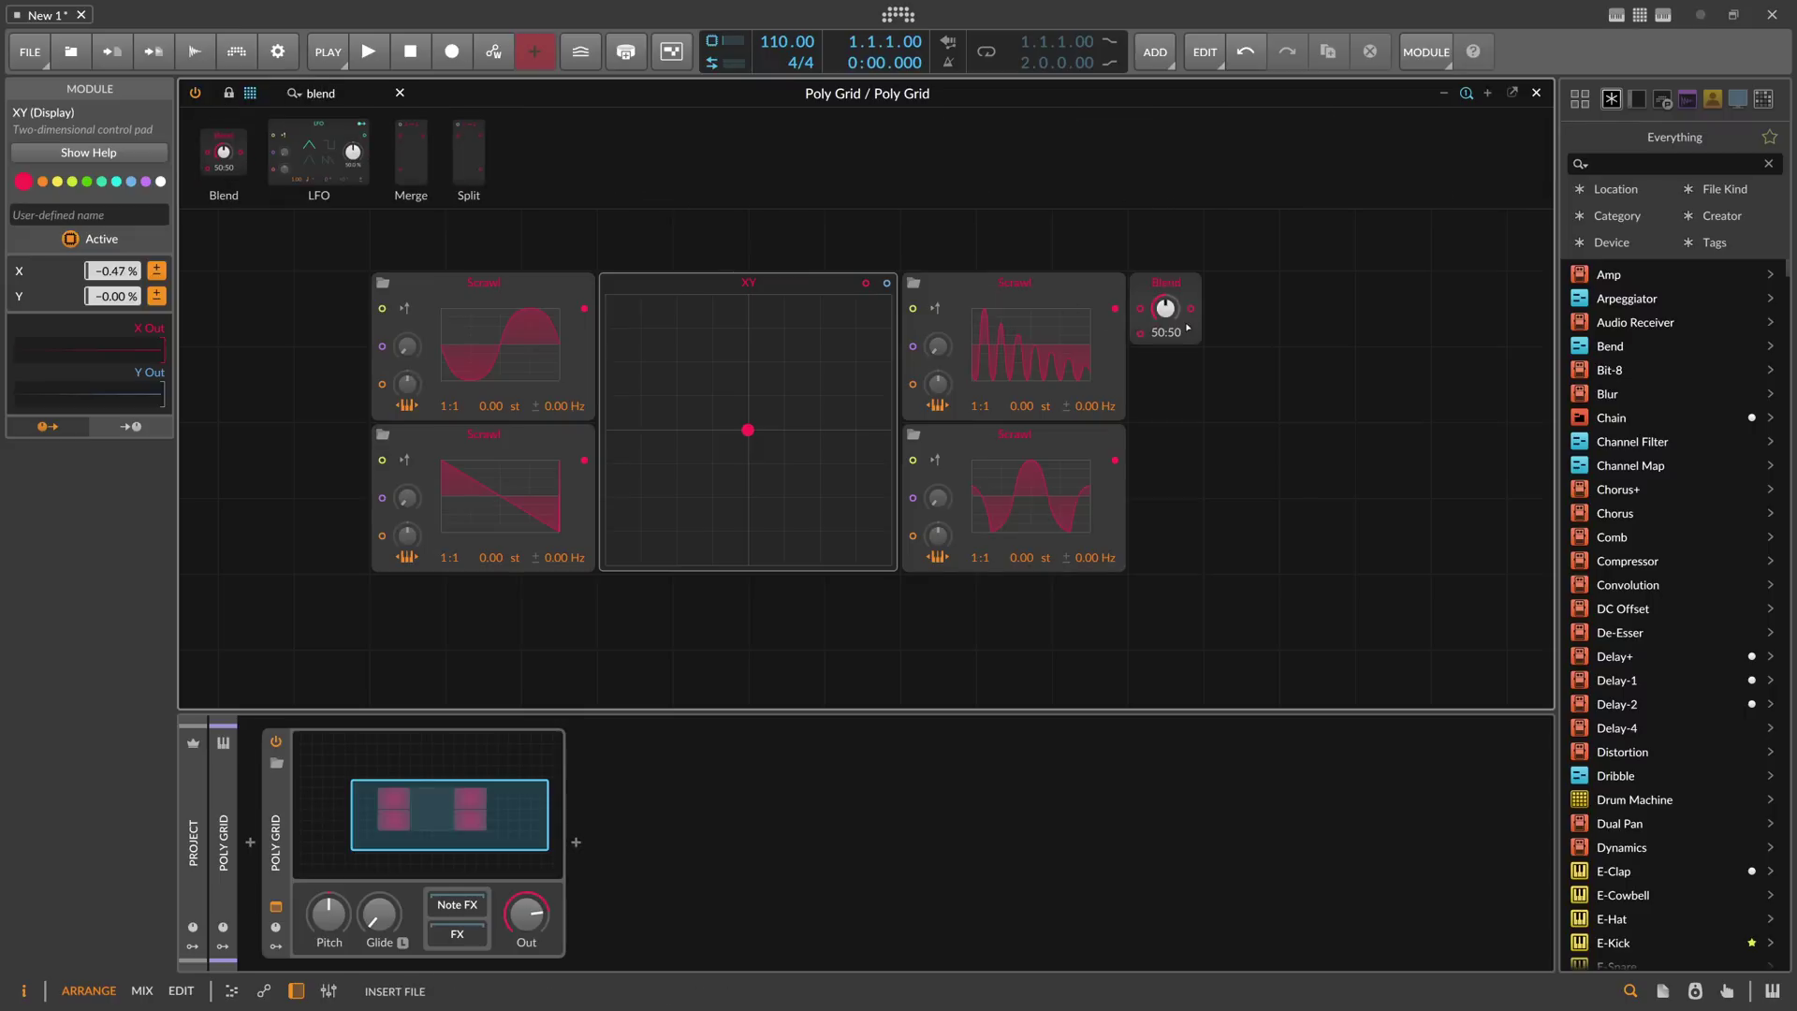
click(1187, 327)
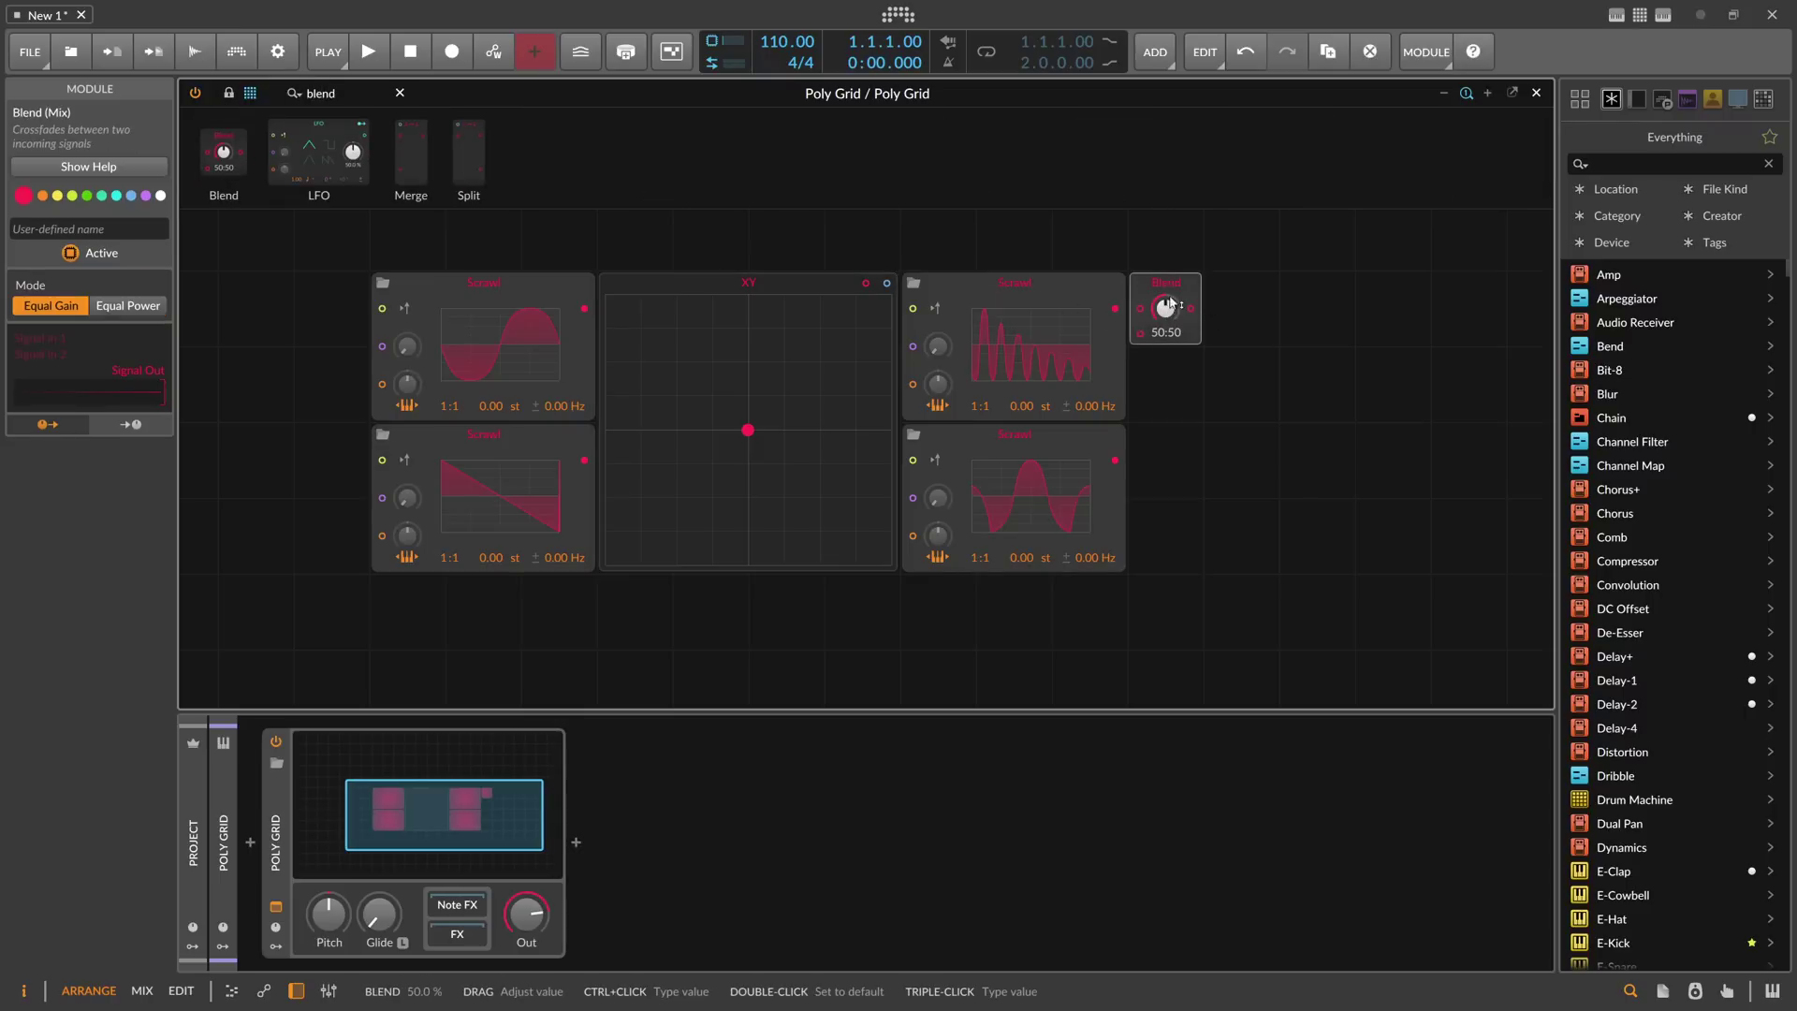
drag(1116, 309, 1159, 308)
drag(1114, 460, 1140, 332)
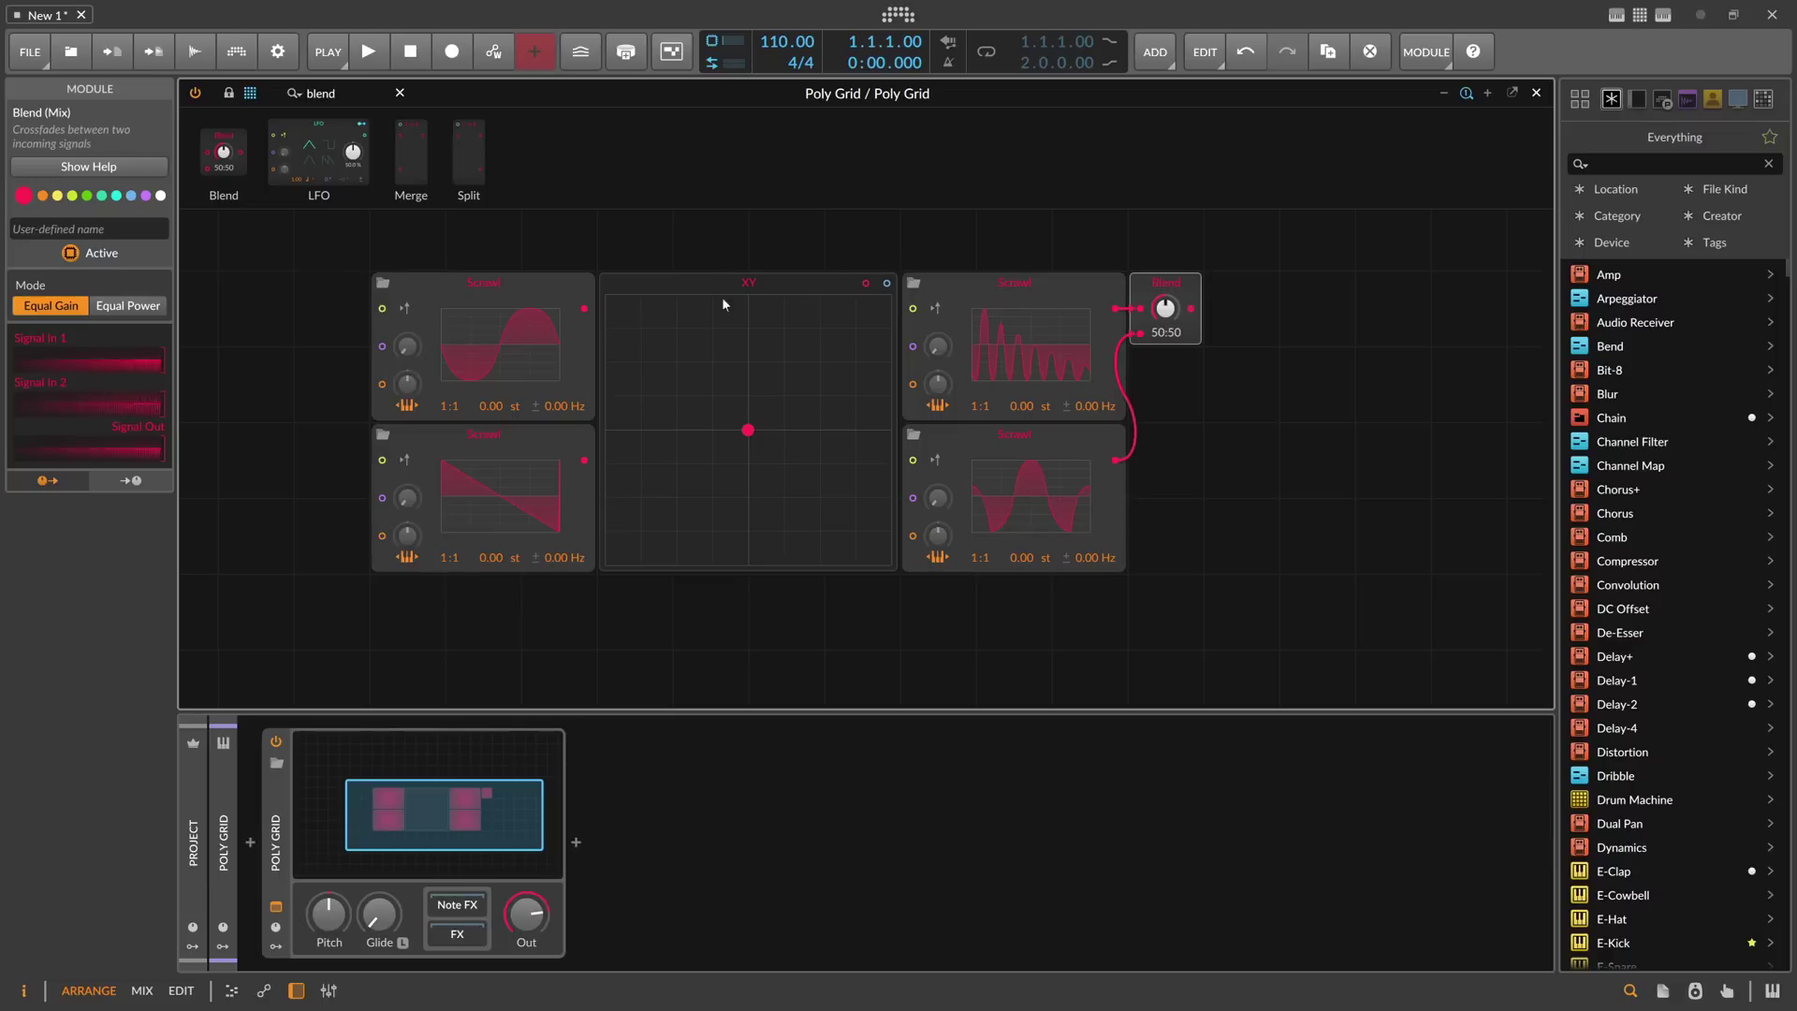
Step: Place two Modulator Out modules above the XY module, one driven by its X output and one by its Y output
drag(354, 96, 861, 242)
text(modu)
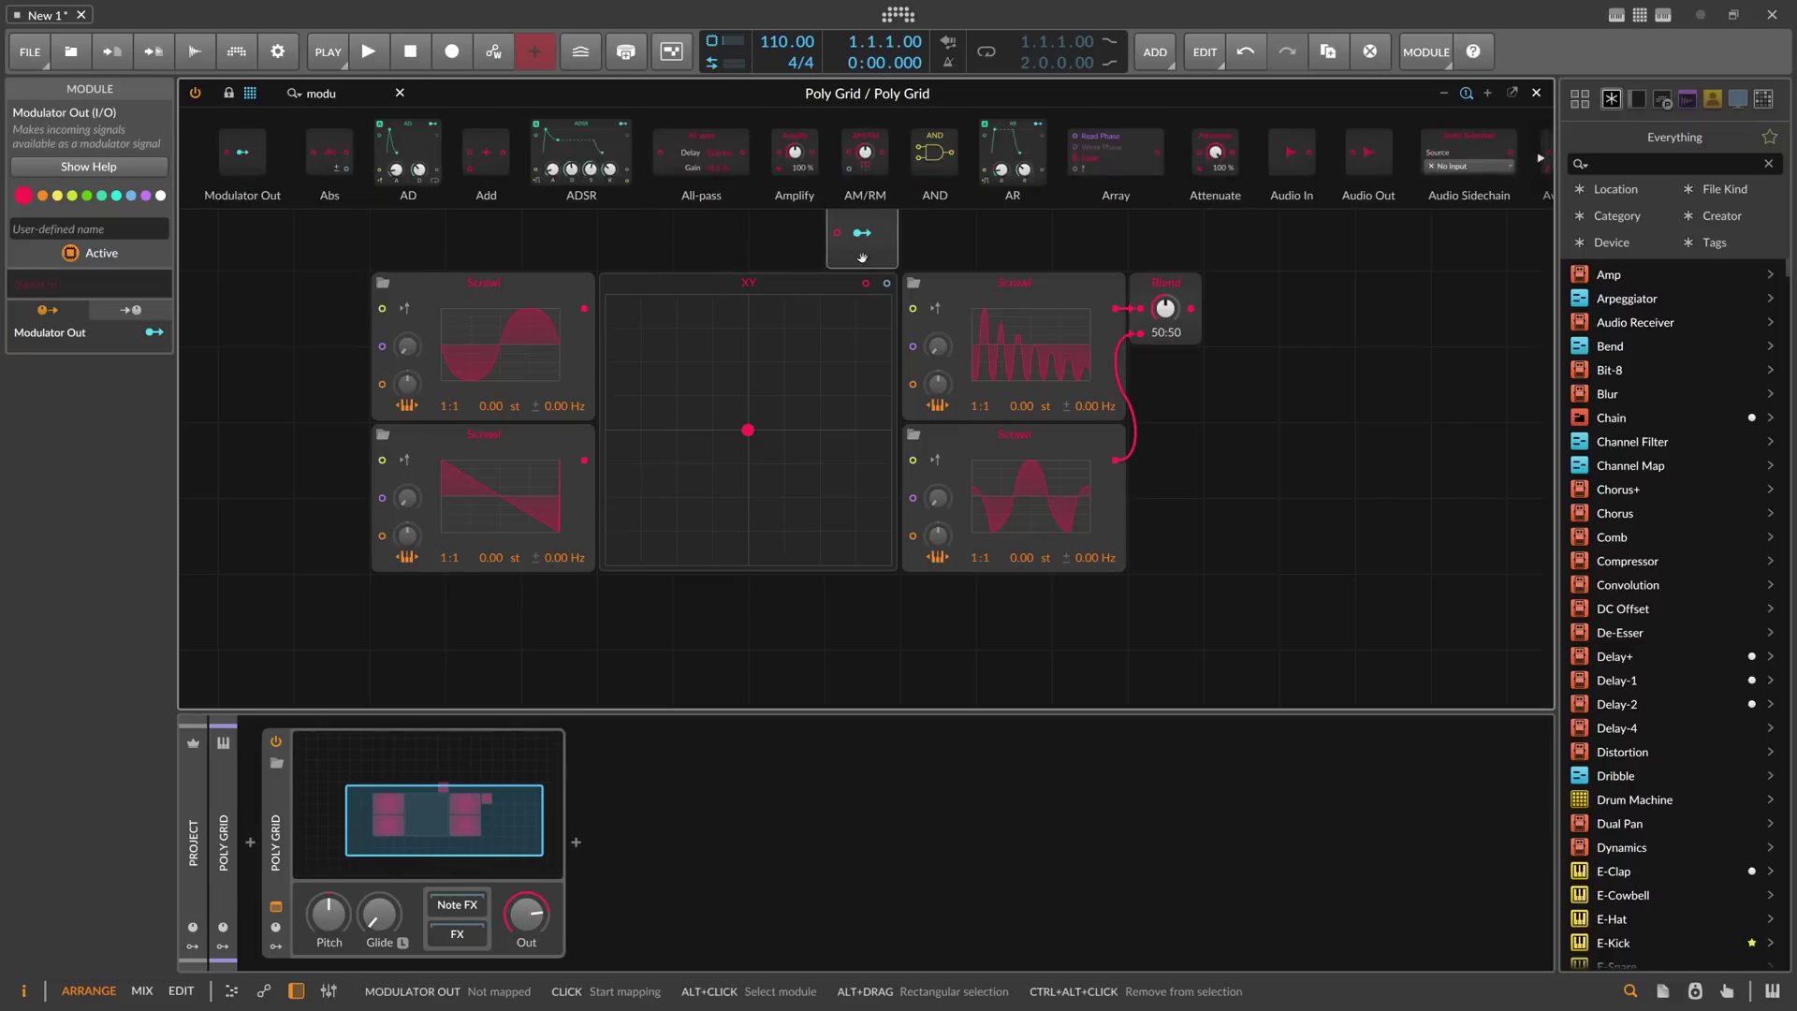
drag(243, 153, 914, 236)
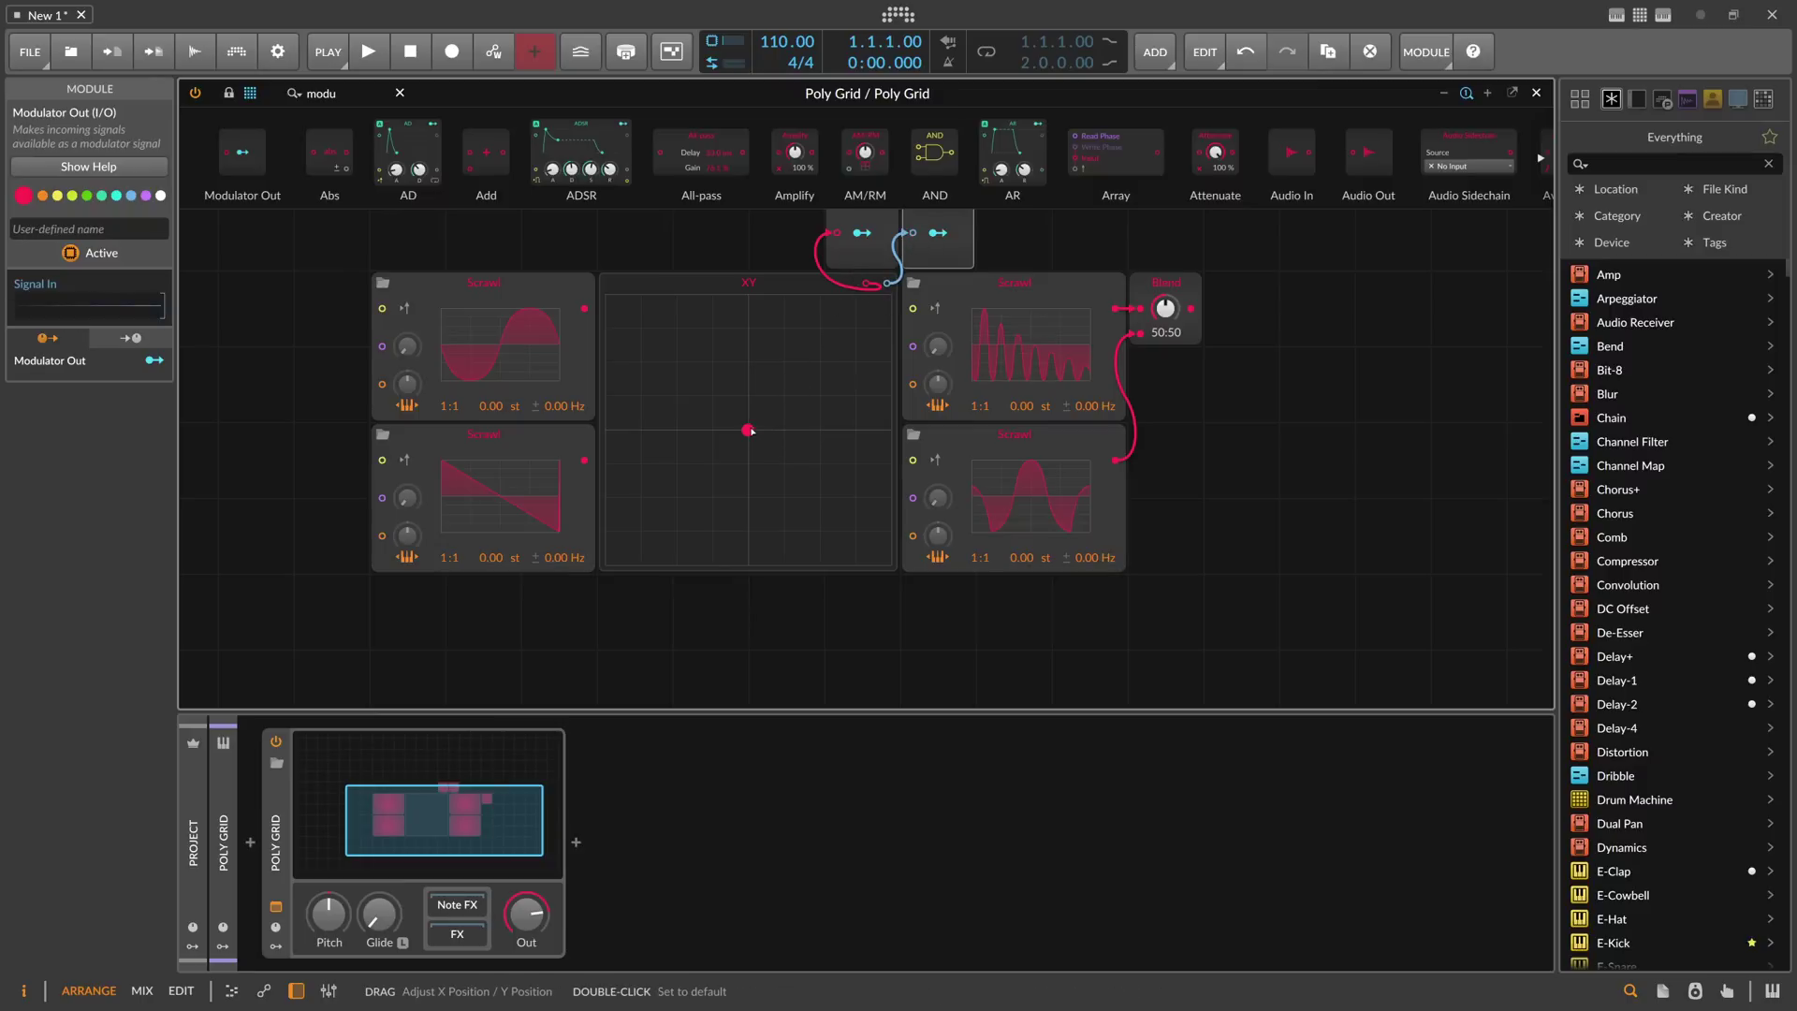
Step: Test the X and Y Modulator Outs by moving the XY handle horizontally and vertically, returning it to the center
drag(747, 430, 872, 427)
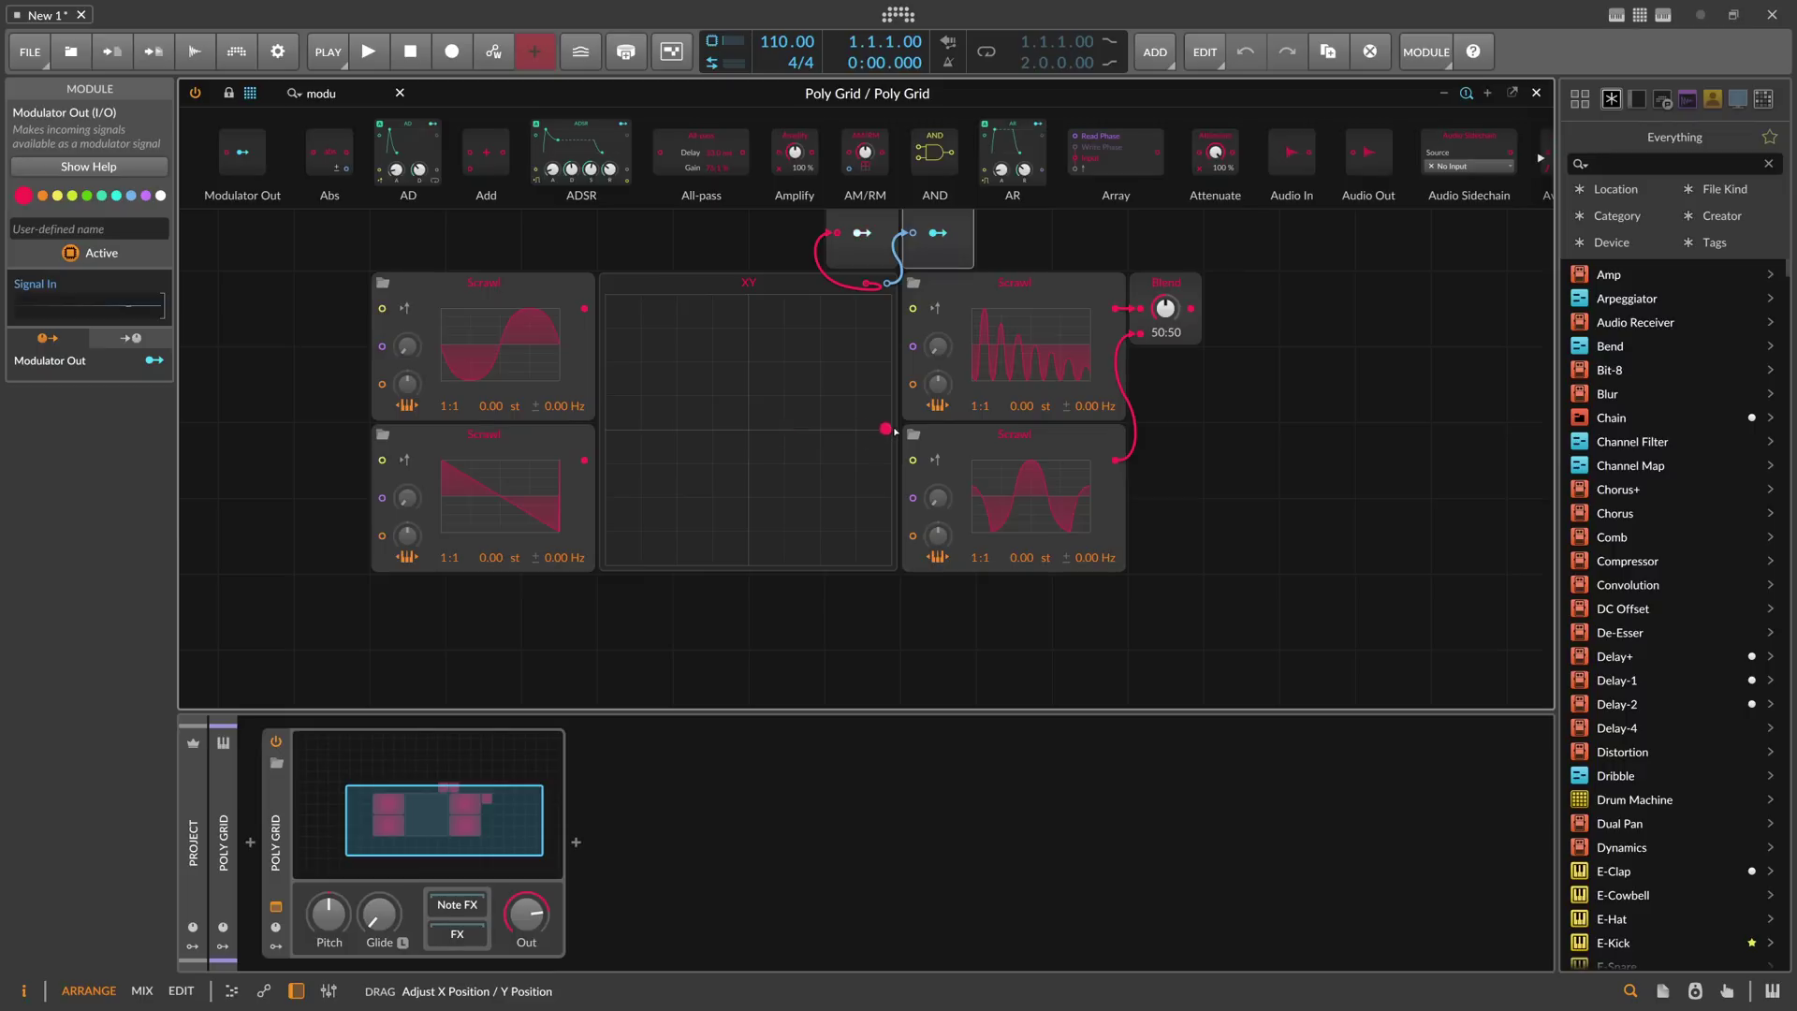
drag(763, 434, 760, 434)
double_click(756, 435)
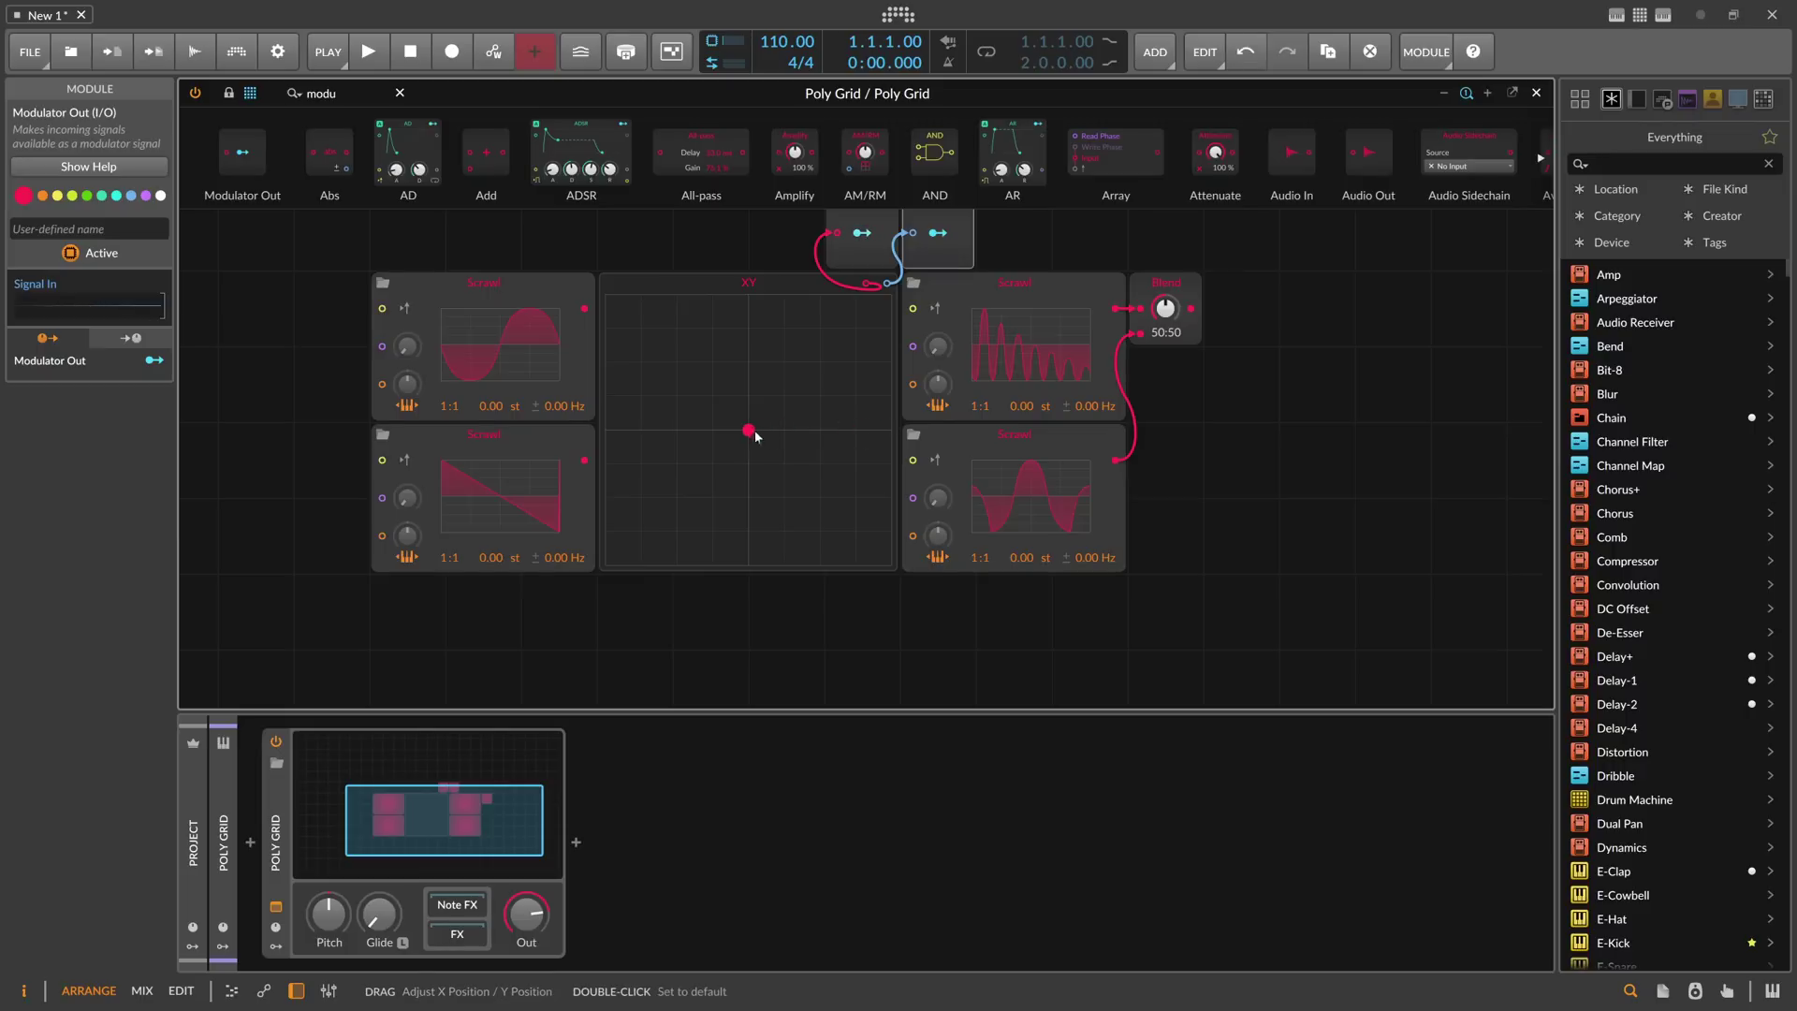
click(861, 233)
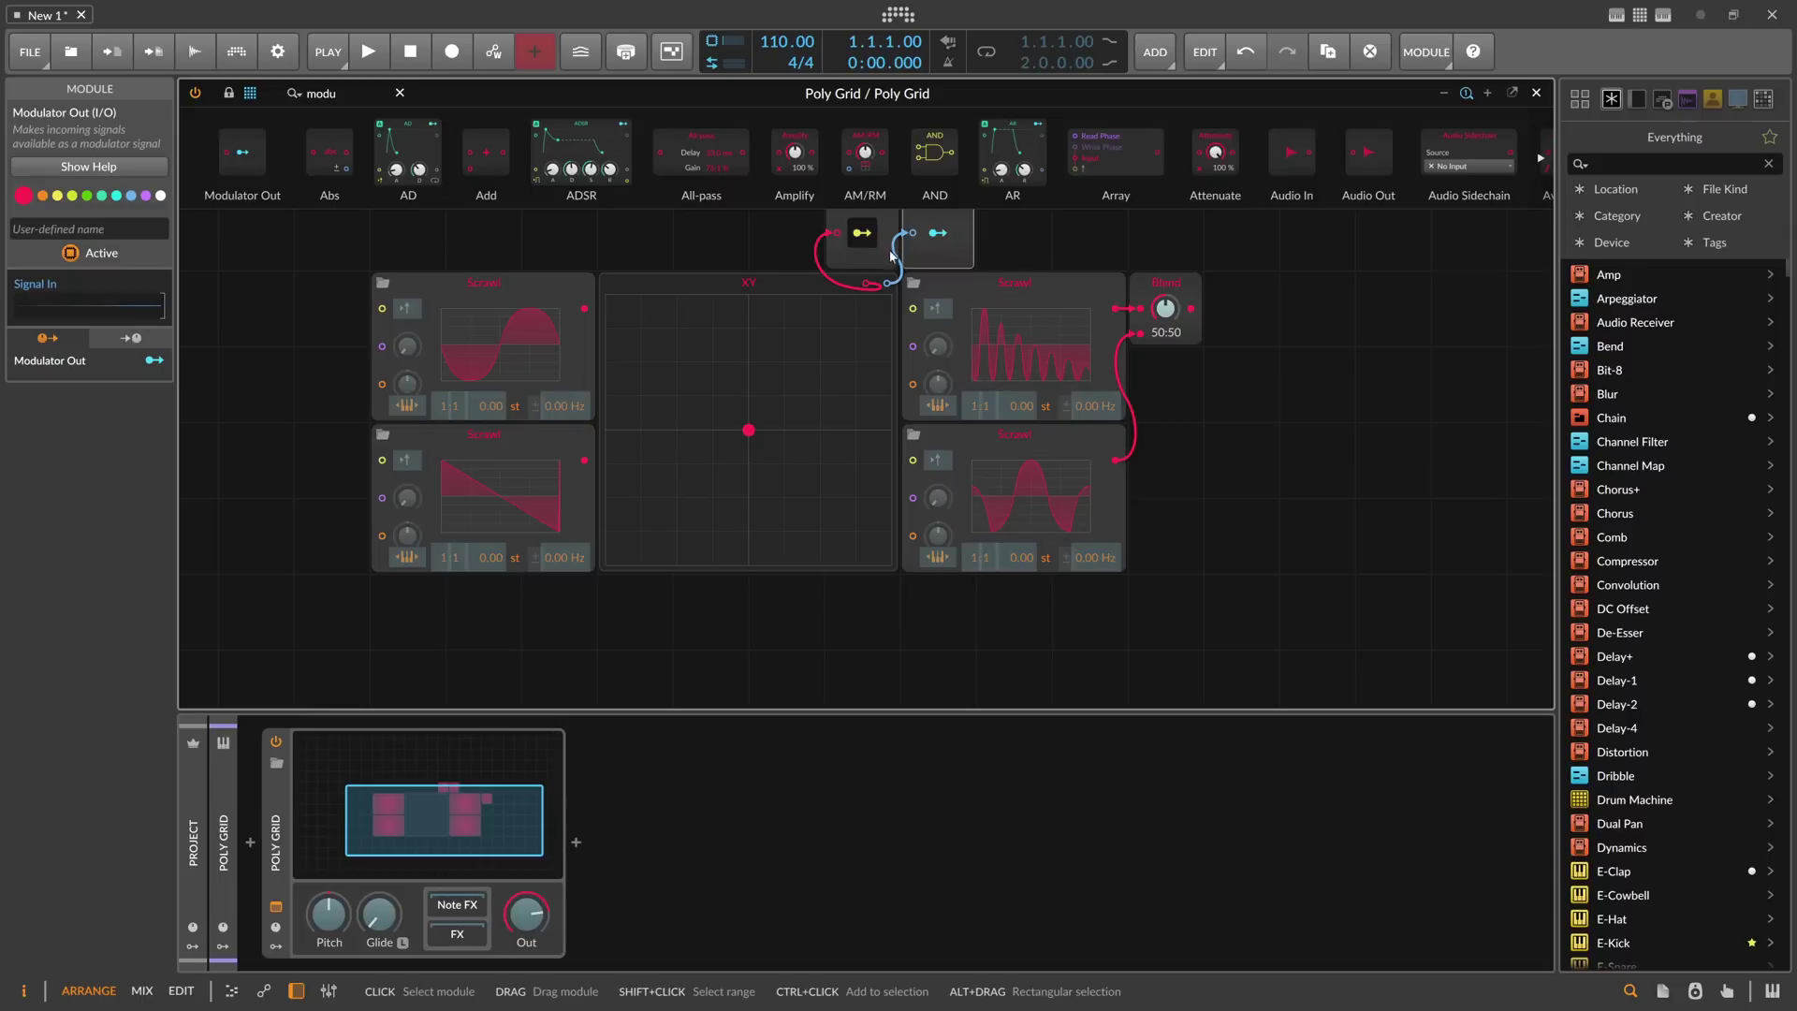
click(861, 233)
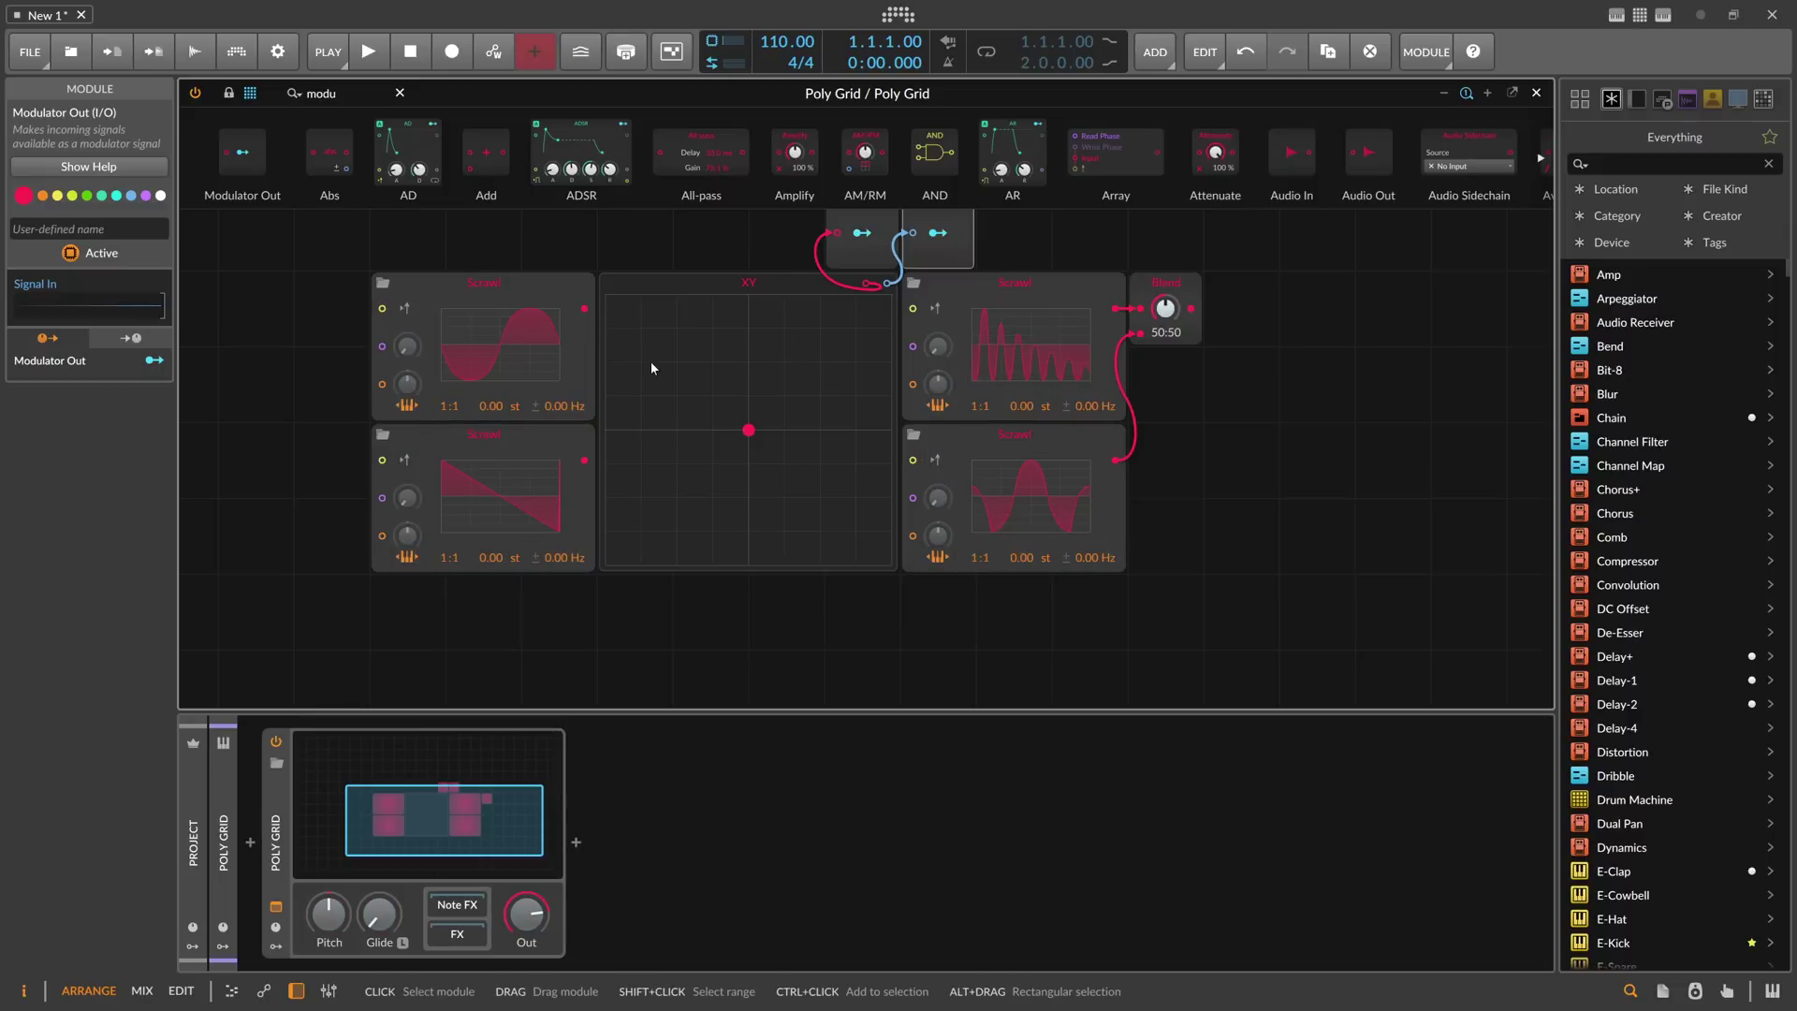
drag(749, 429, 749, 304)
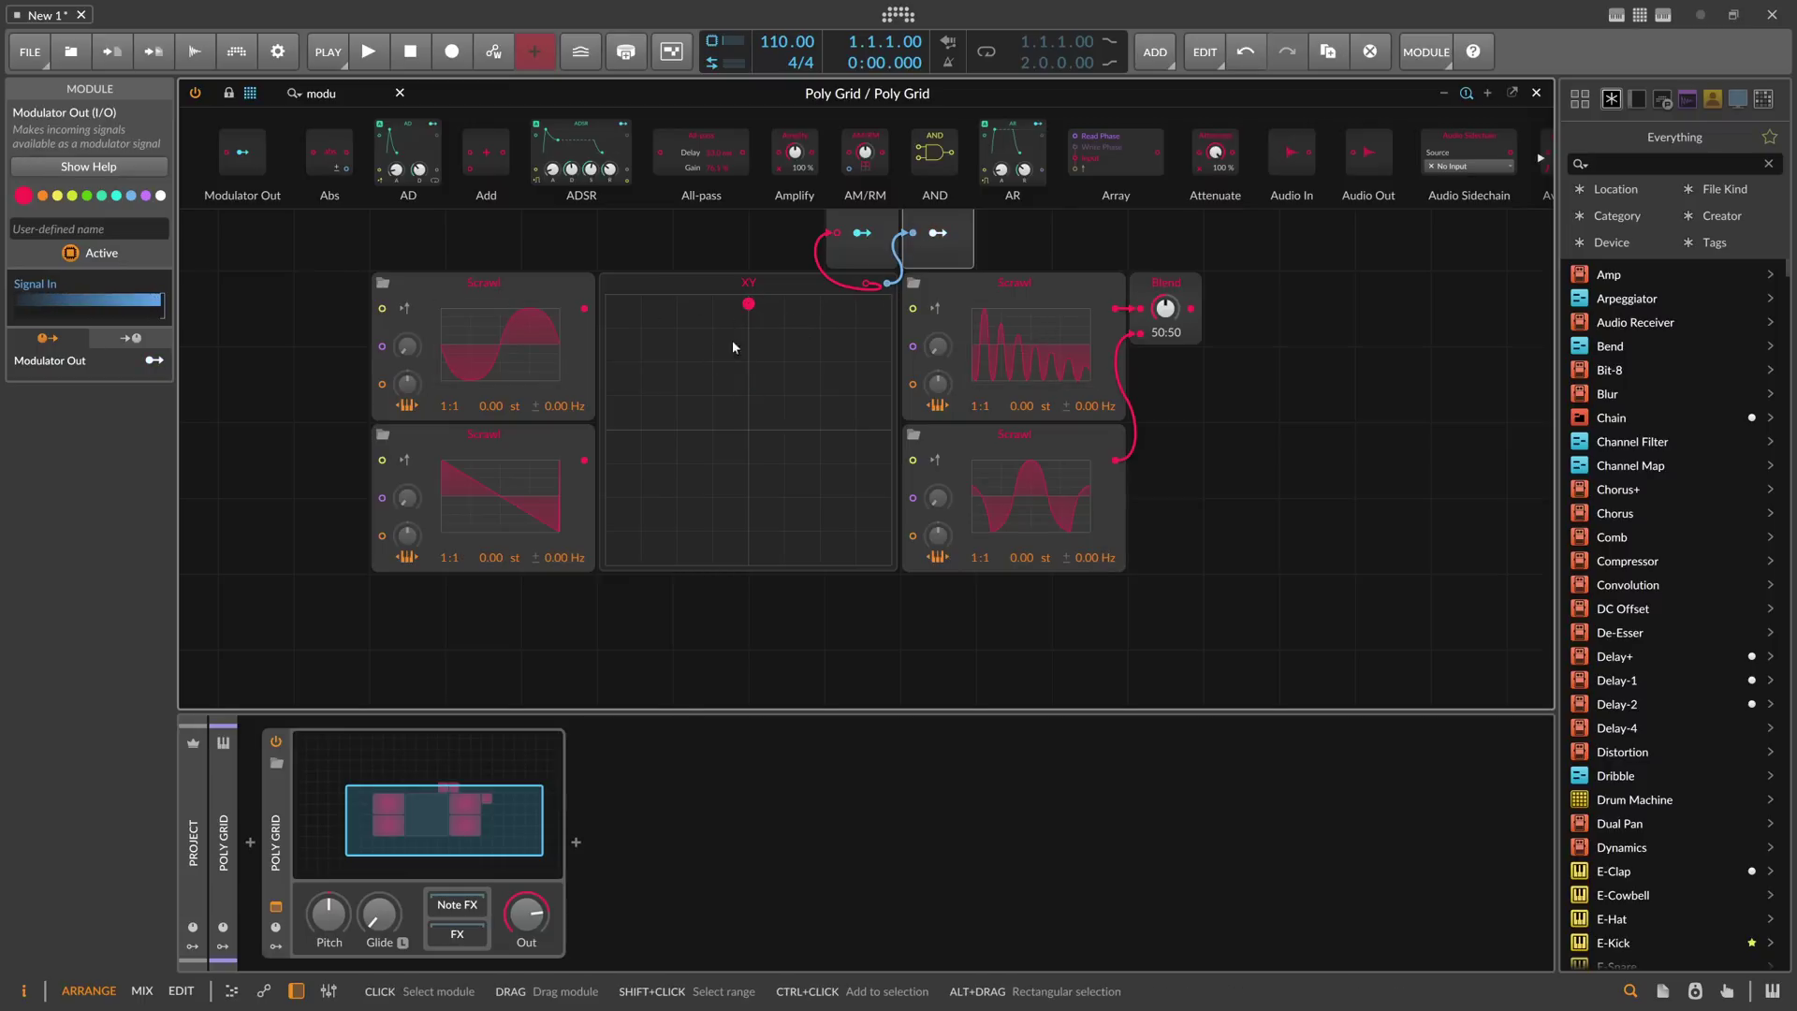
drag(746, 313, 750, 351)
drag(752, 421, 749, 434)
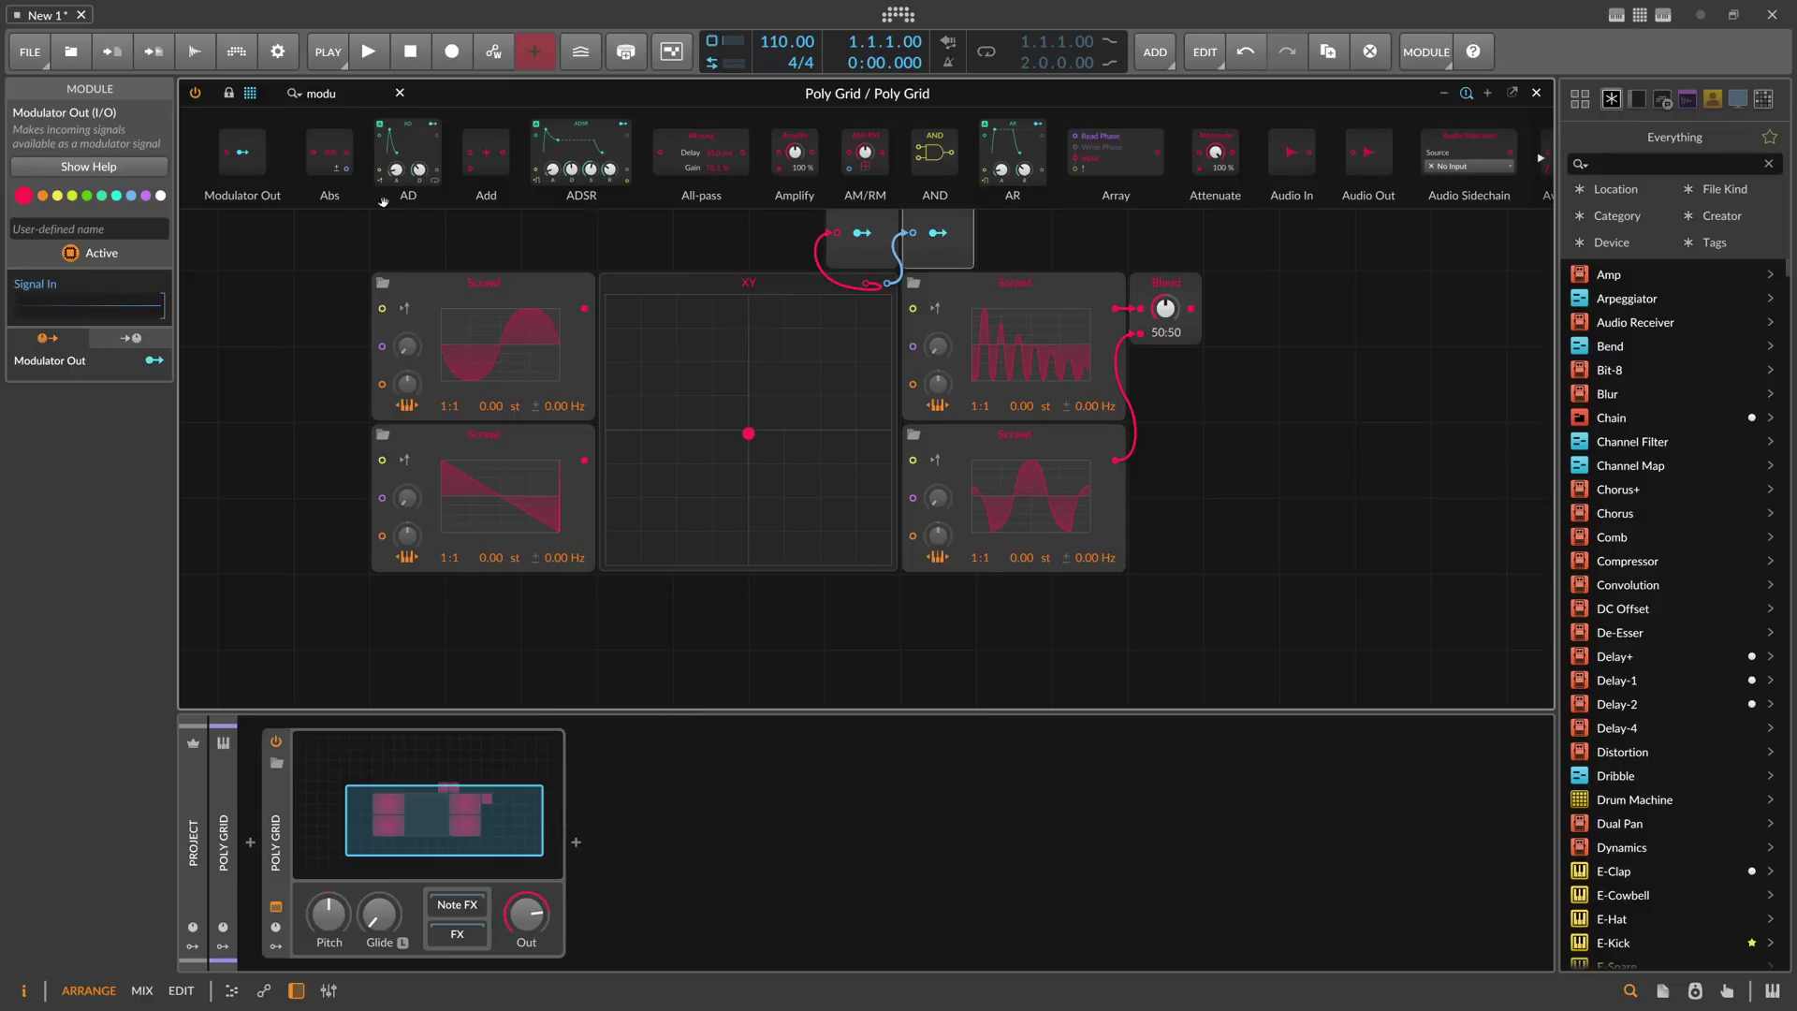
Step: Copy the Blend module beside the lower-right Scrawl and feed its two inputs from the two left-hand Scrawl oscillators
click(1167, 286)
drag(1166, 285, 1242, 513)
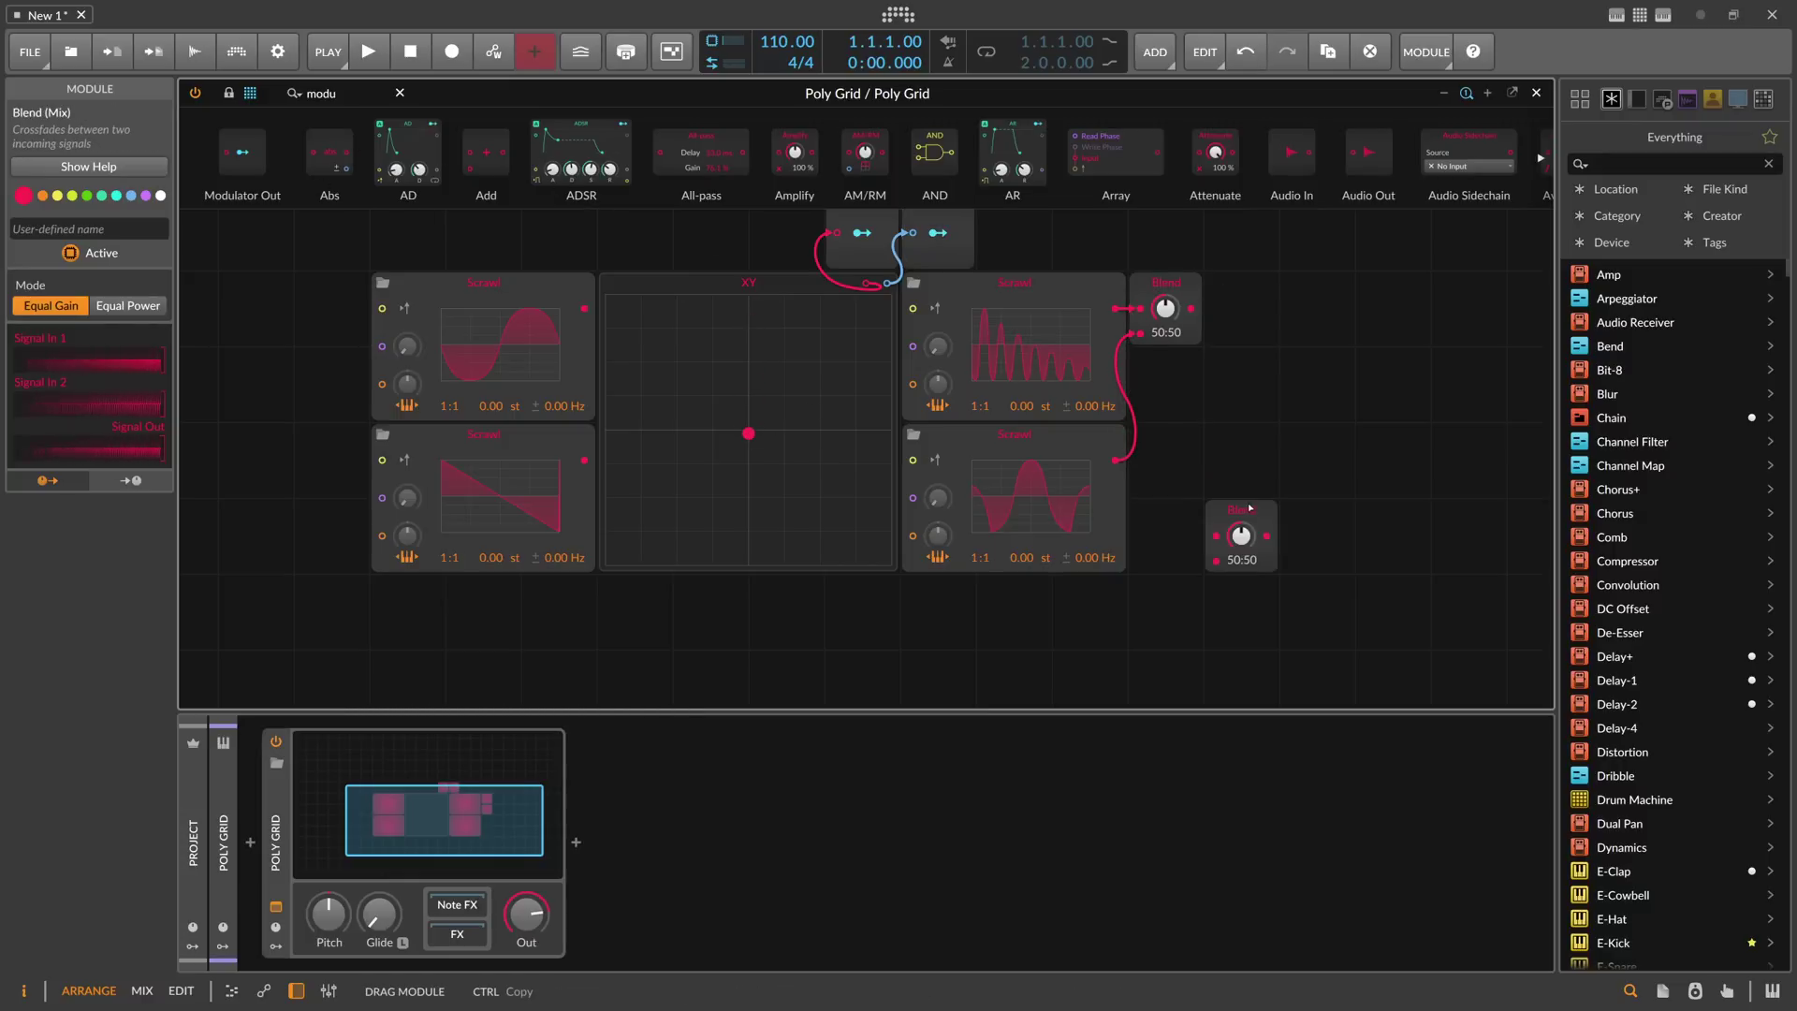
double_click(1213, 535)
double_click(1214, 560)
drag(585, 309, 1216, 536)
drag(584, 460, 1177, 515)
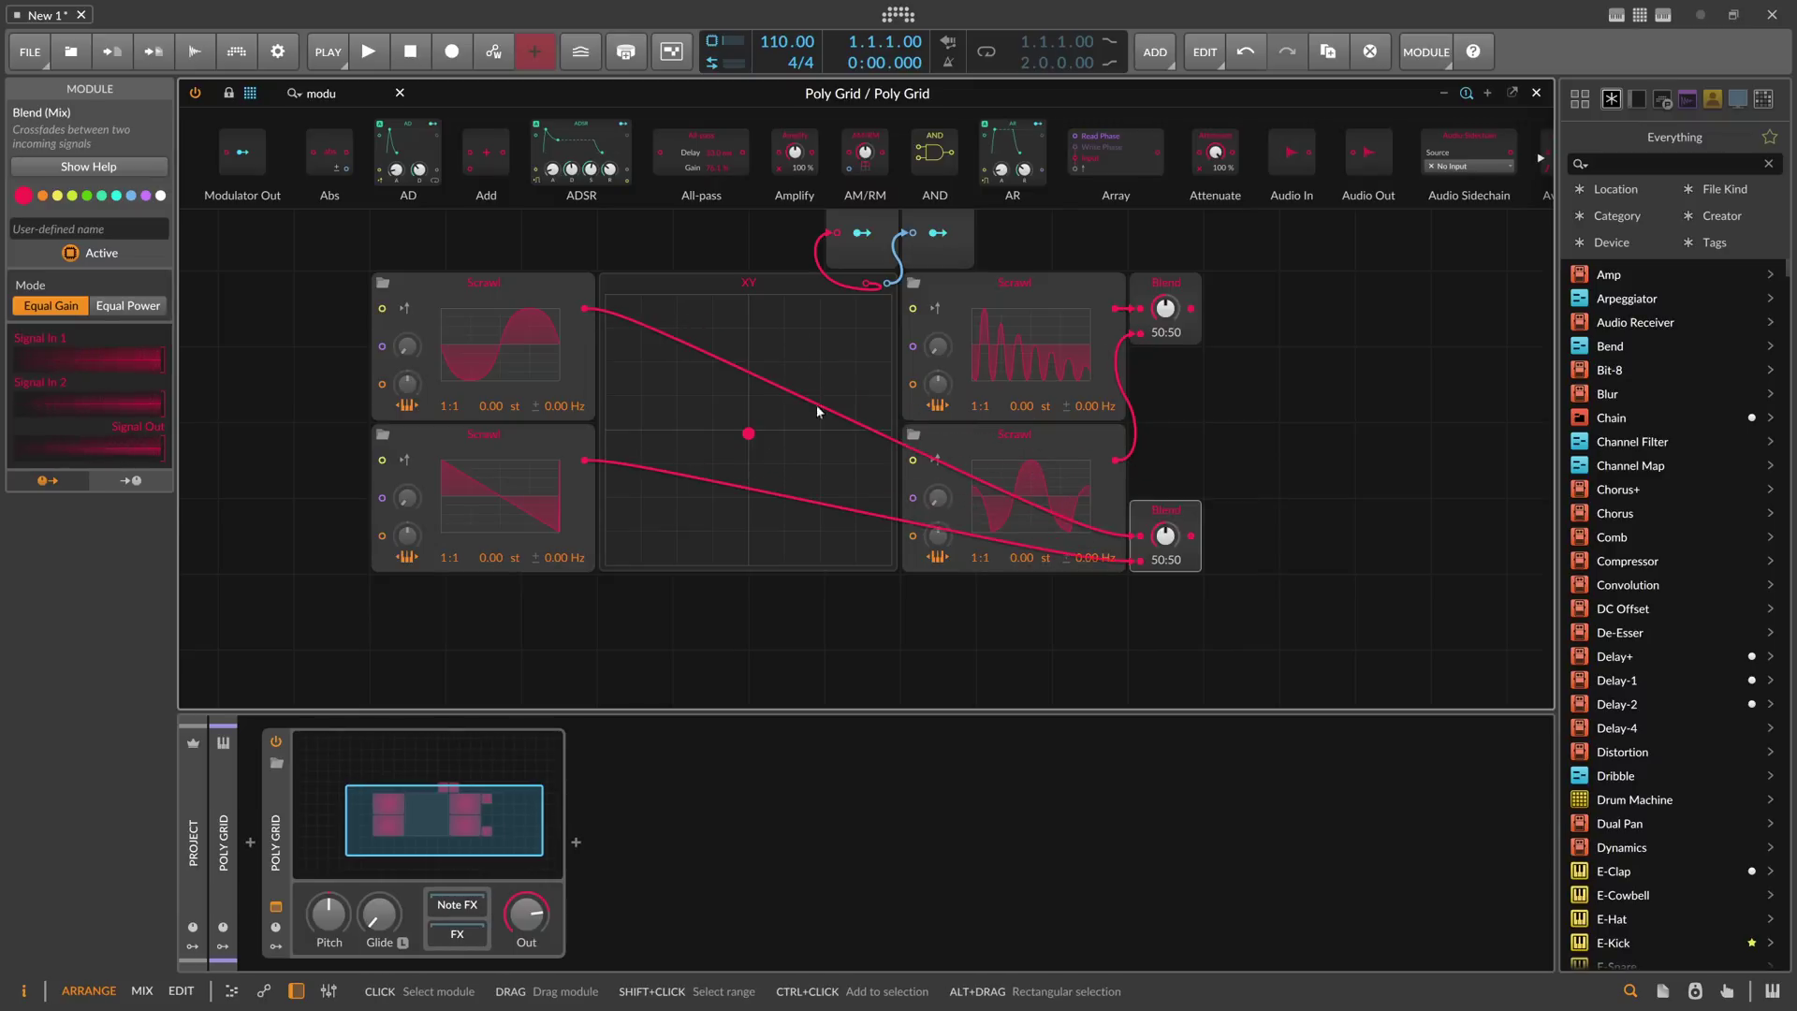
Step: Move the XY handle to the top center and map the Y Modulator Out negatively to the upper Blend's crossfade amount
drag(751, 438, 751, 425)
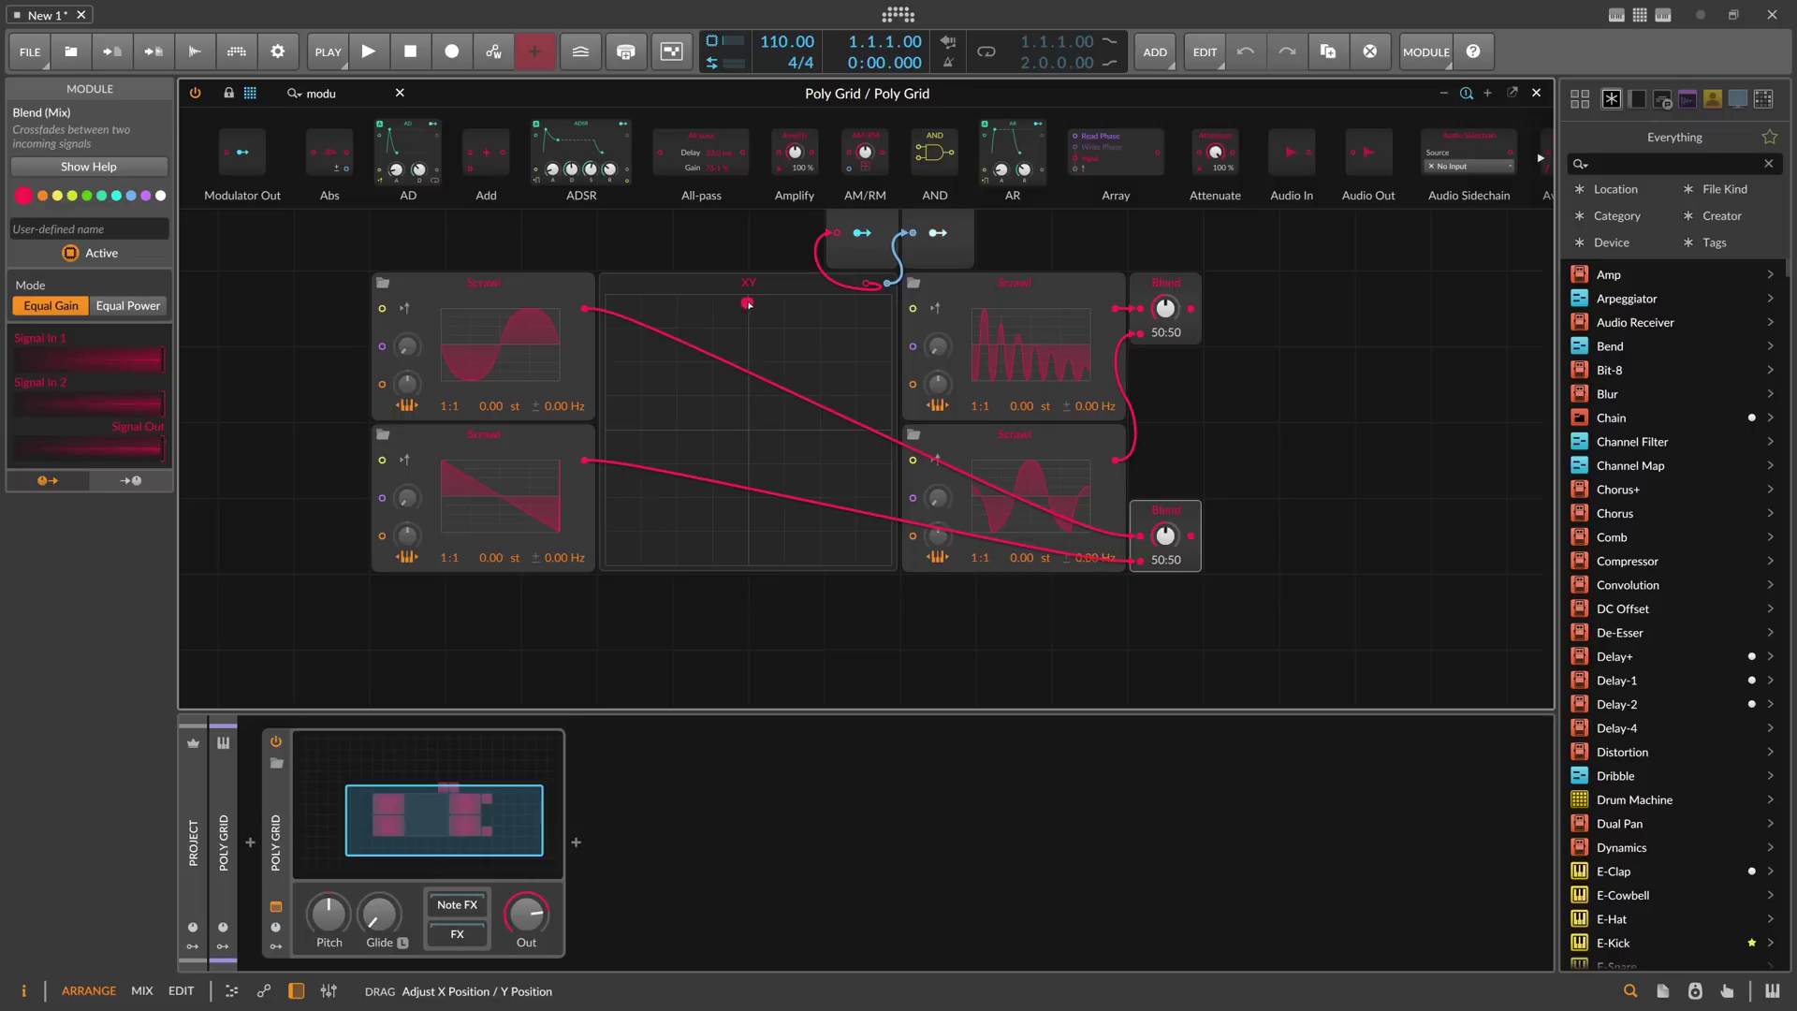
drag(750, 296, 751, 296)
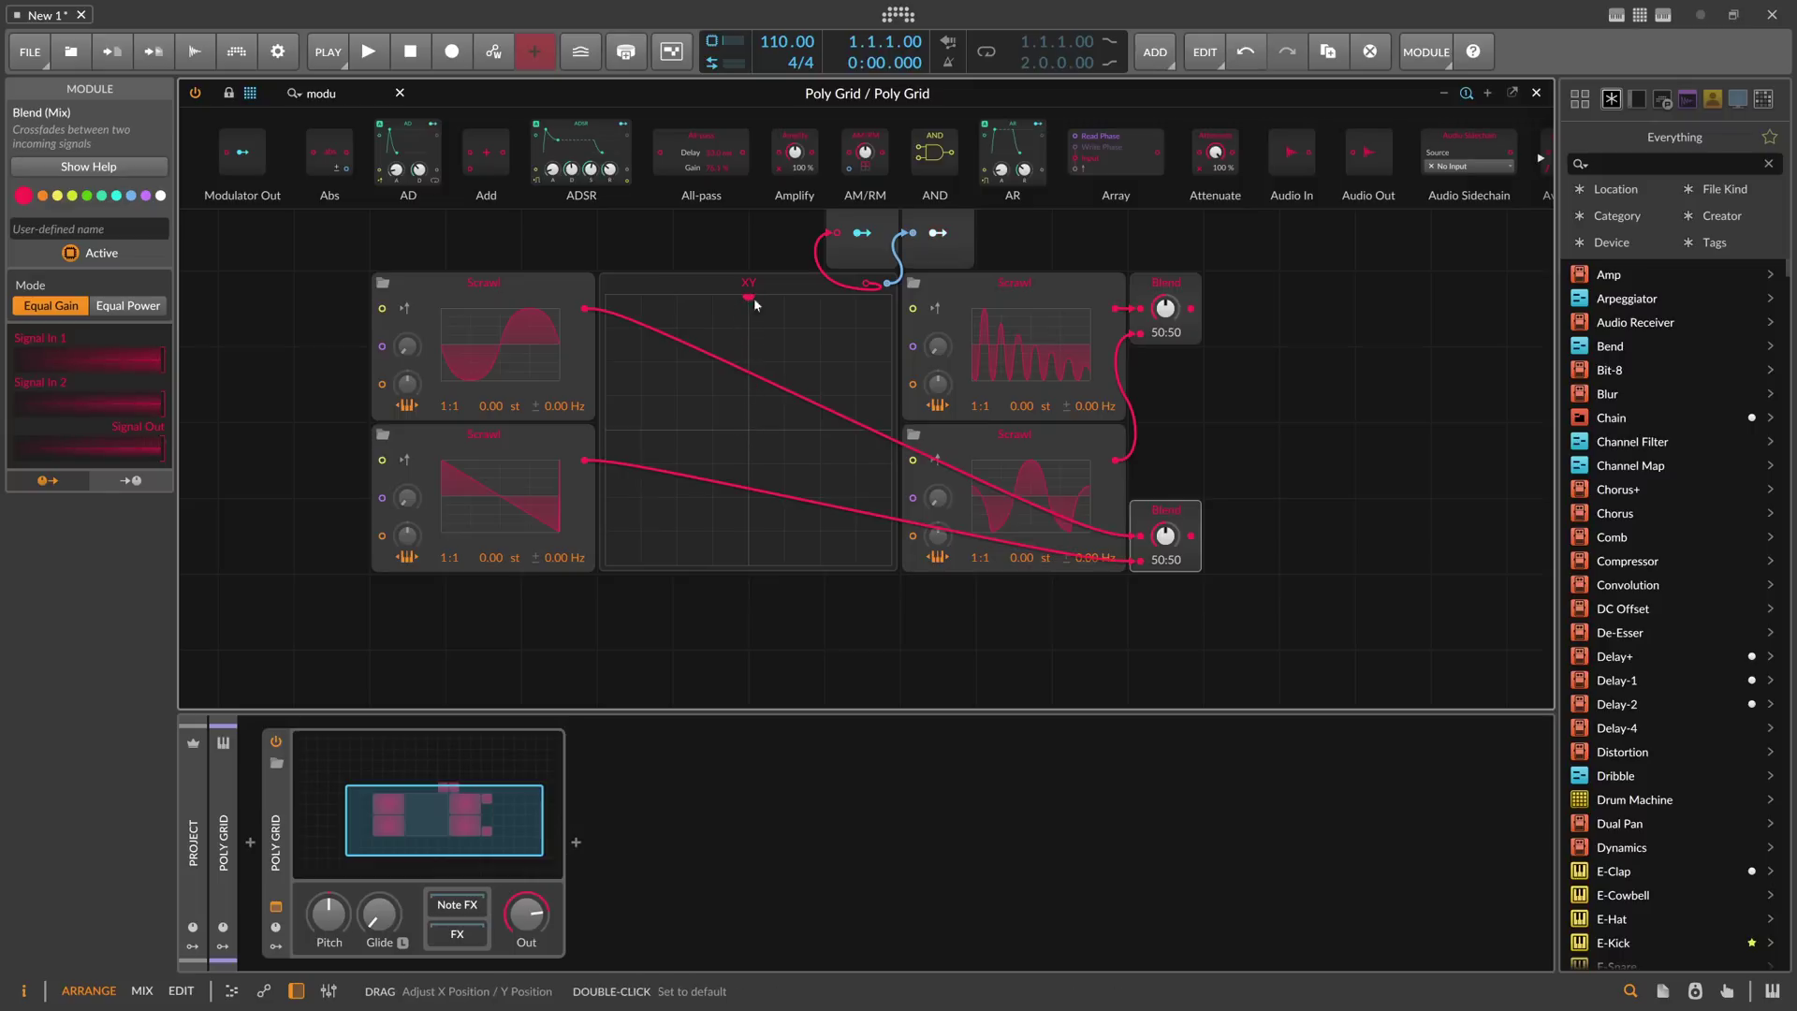
click(937, 234)
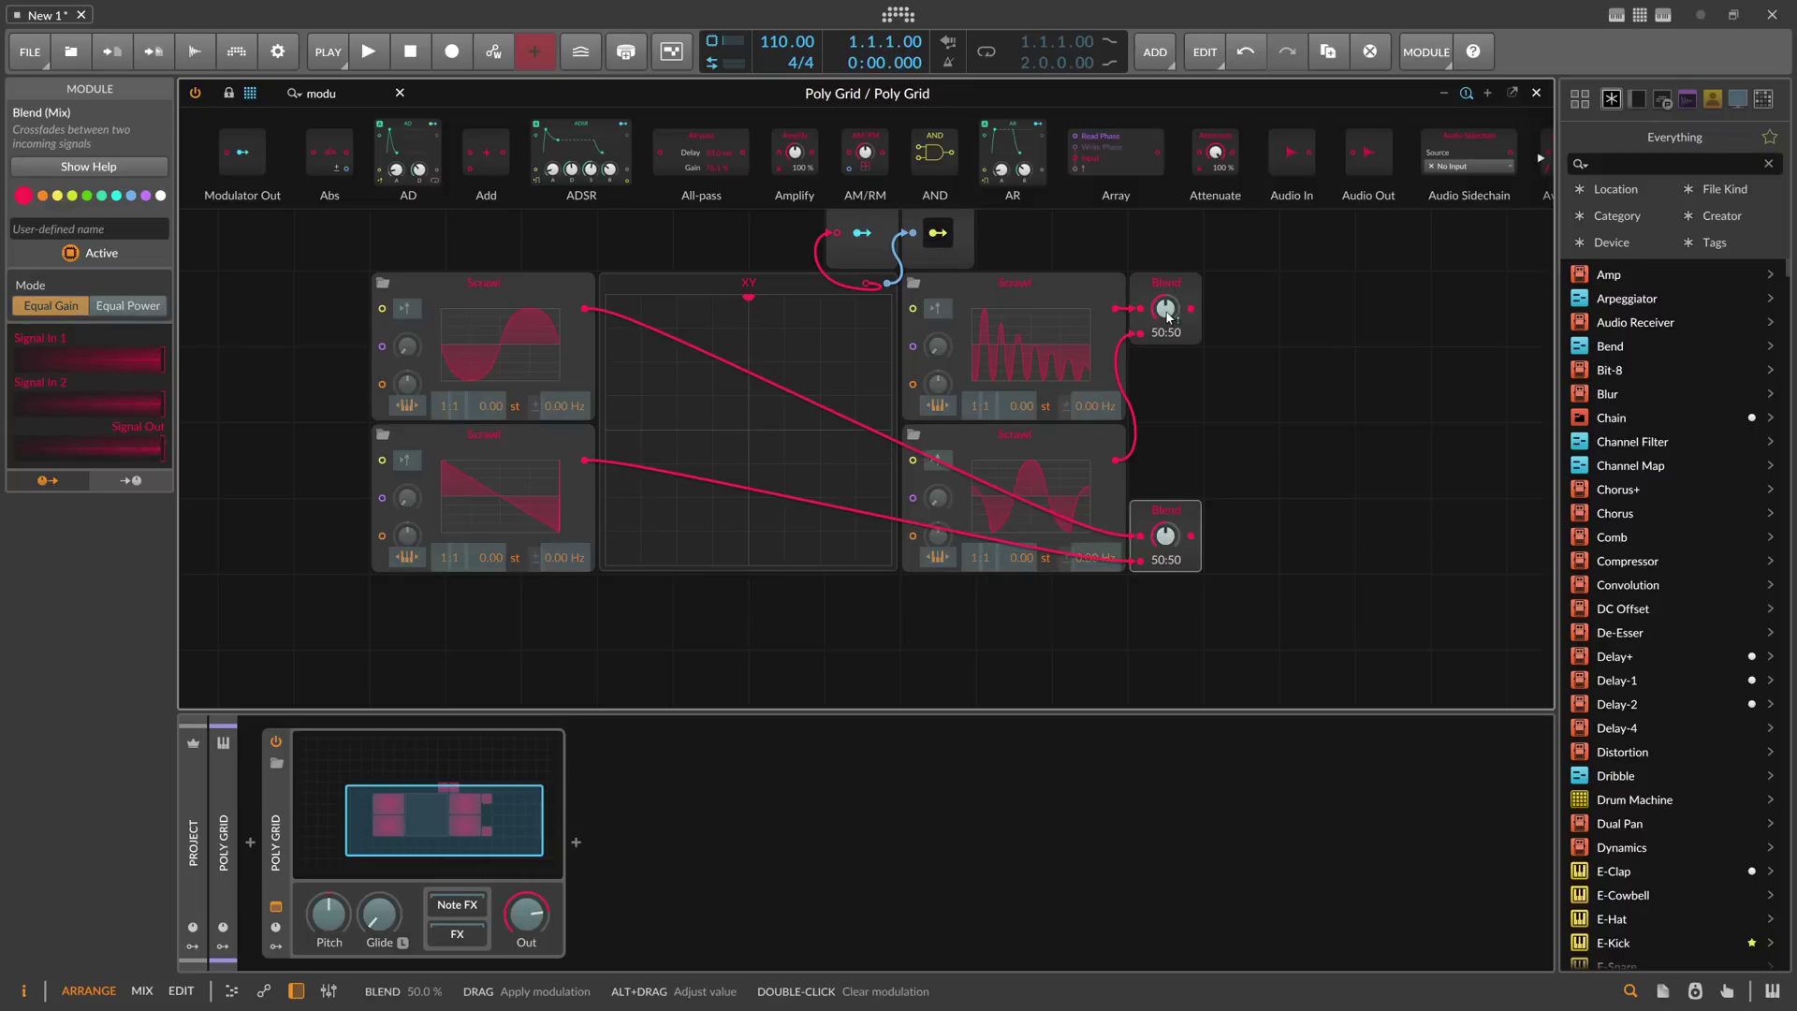
drag(1165, 308, 1166, 354)
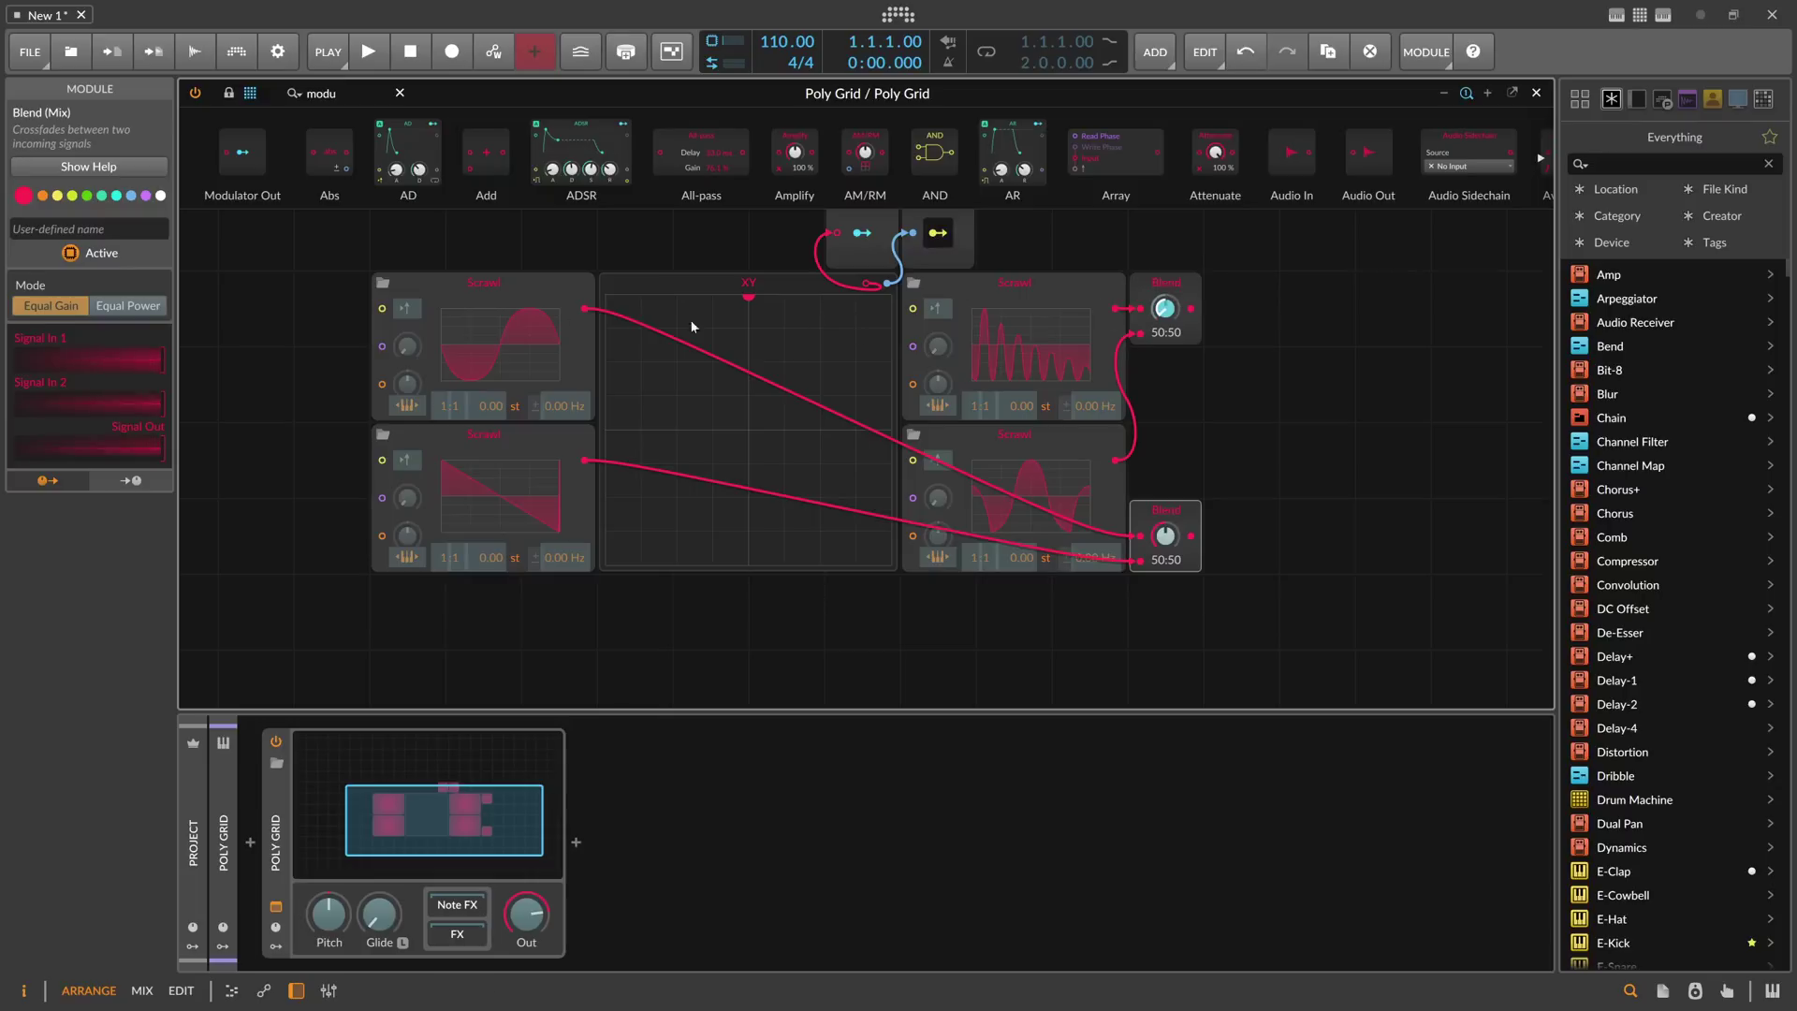
Step: Map the Y Modulator Out negatively to the lower Blend and at -50 % to the upper Blend, resetting the upper crossfade to 50:50
drag(1165, 534, 1164, 582)
mouse_move(1164, 313)
mouse_down()
mouse_move(1182, 343)
mouse_move(1175, 316)
mouse_up()
click(939, 233)
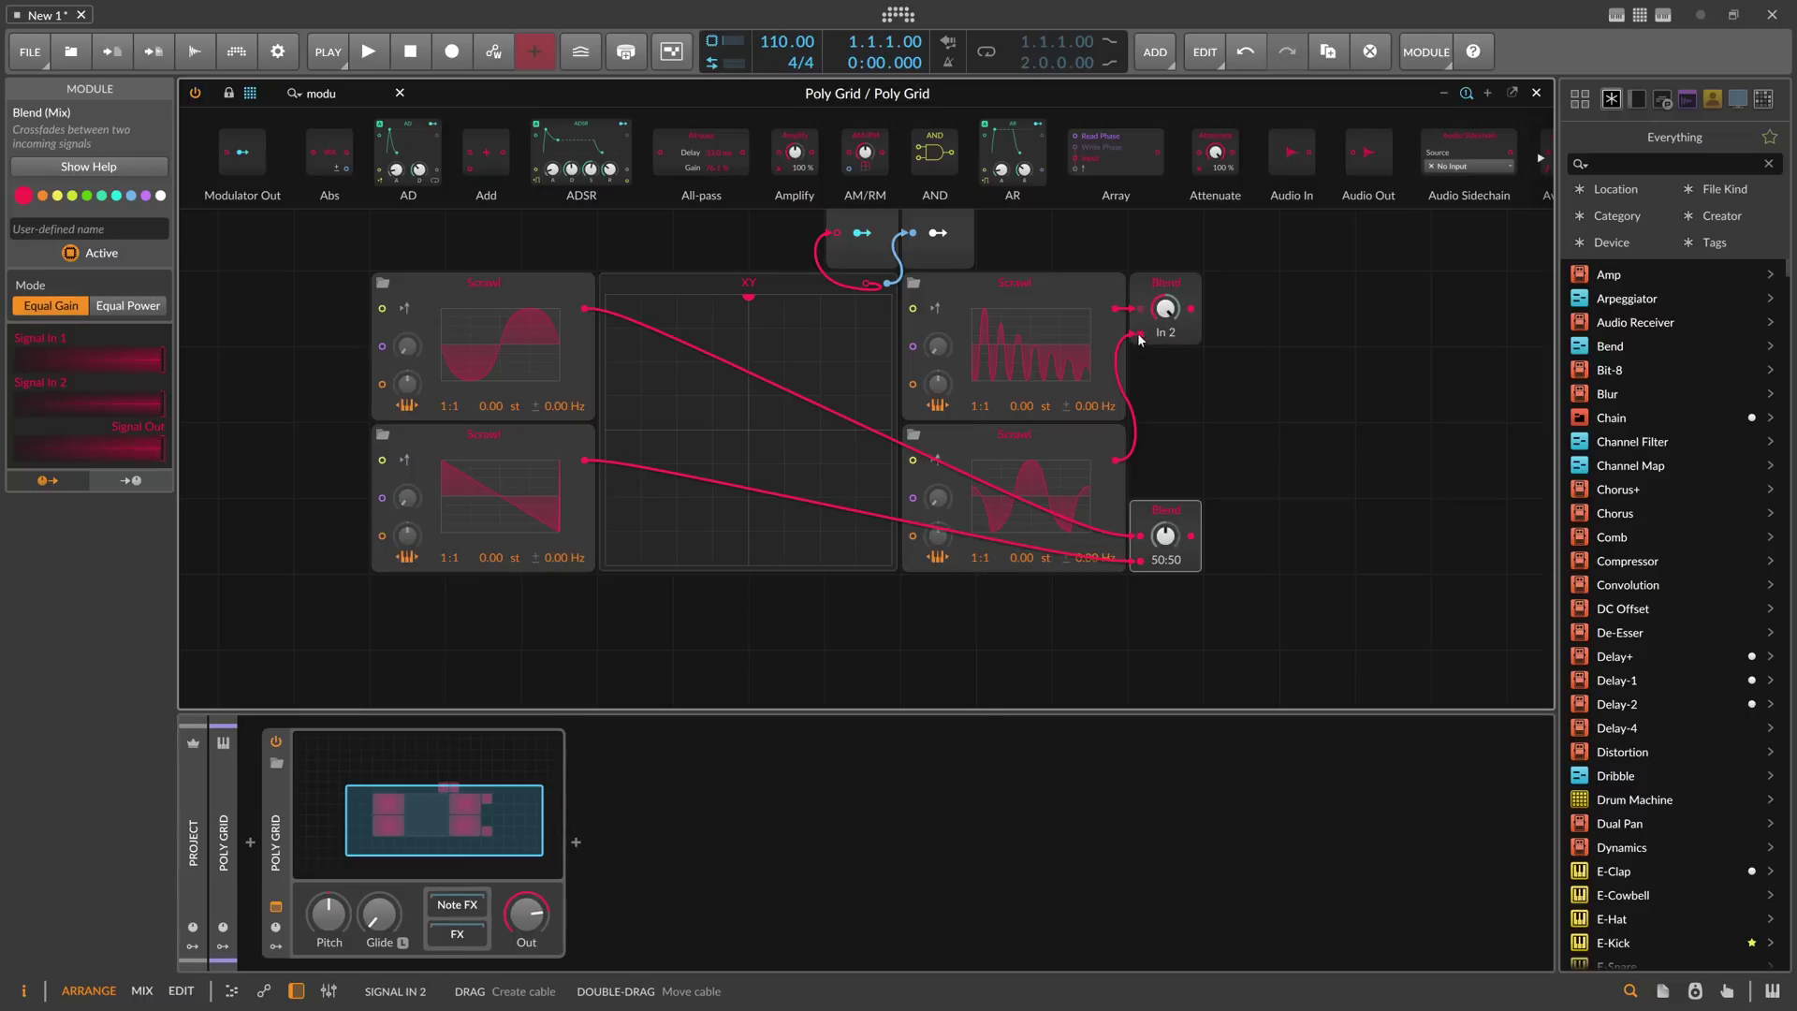
drag(1166, 308, 1165, 347)
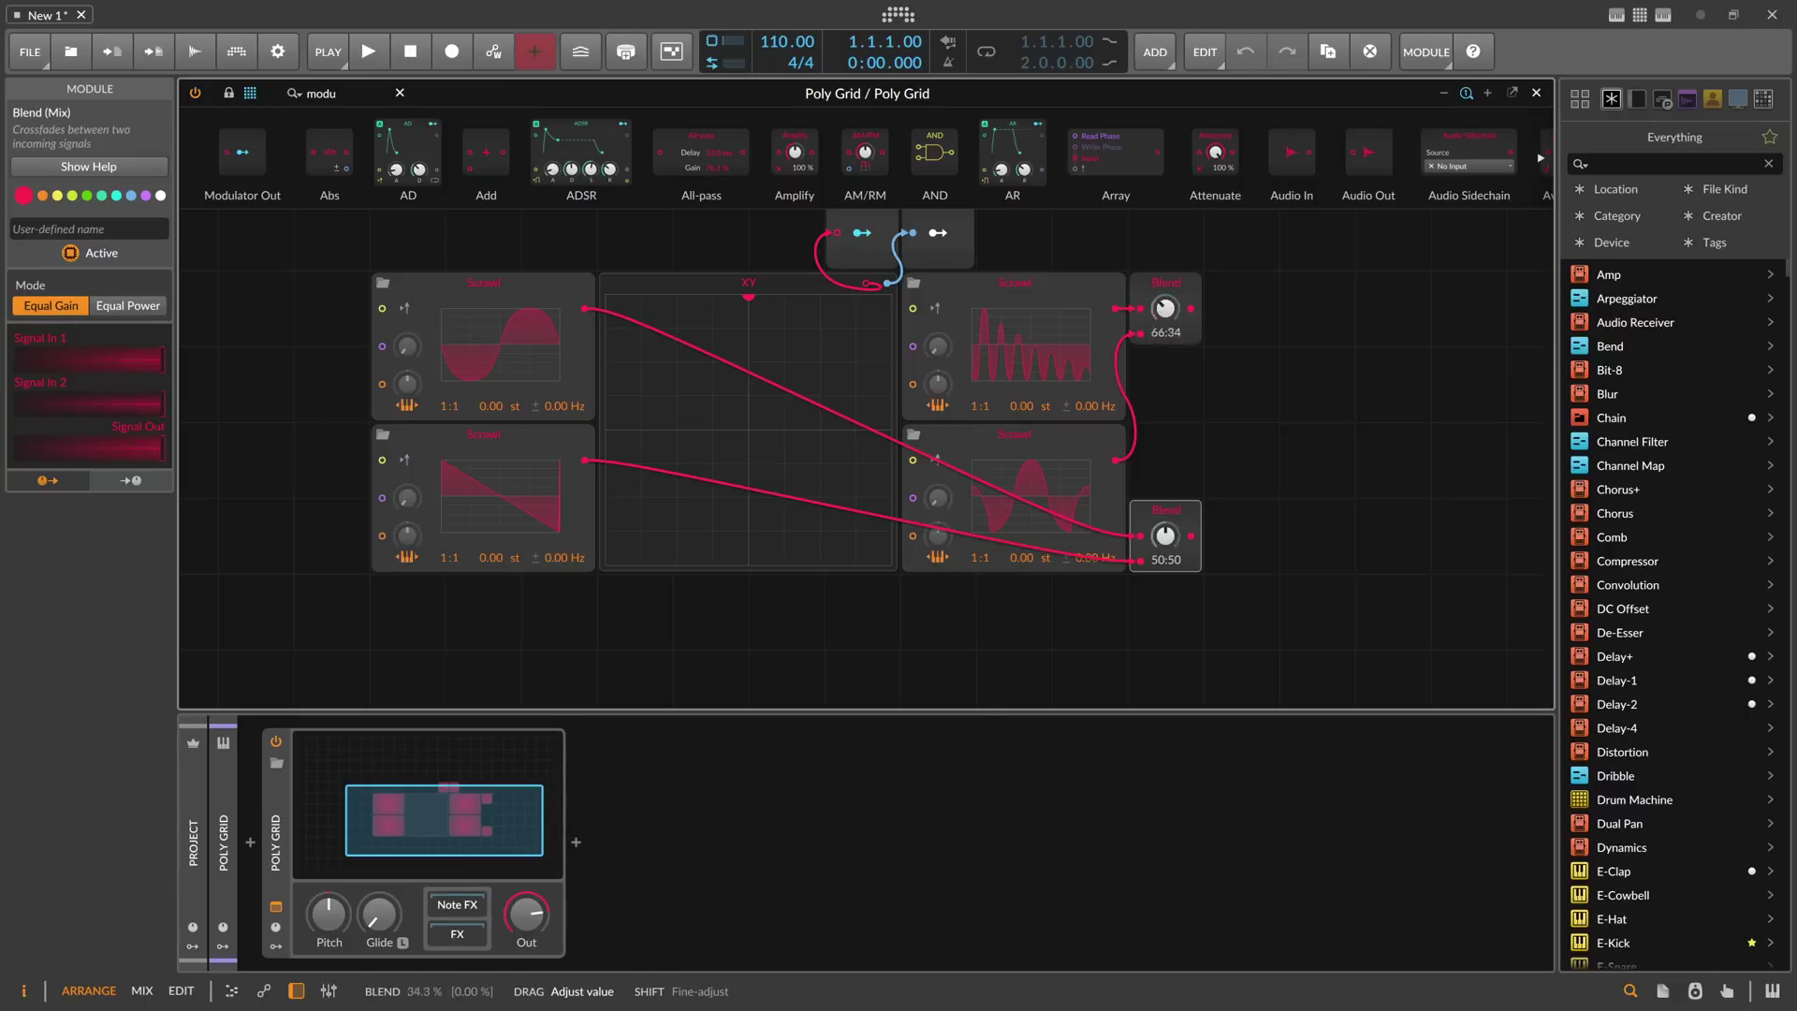
double_click(1163, 312)
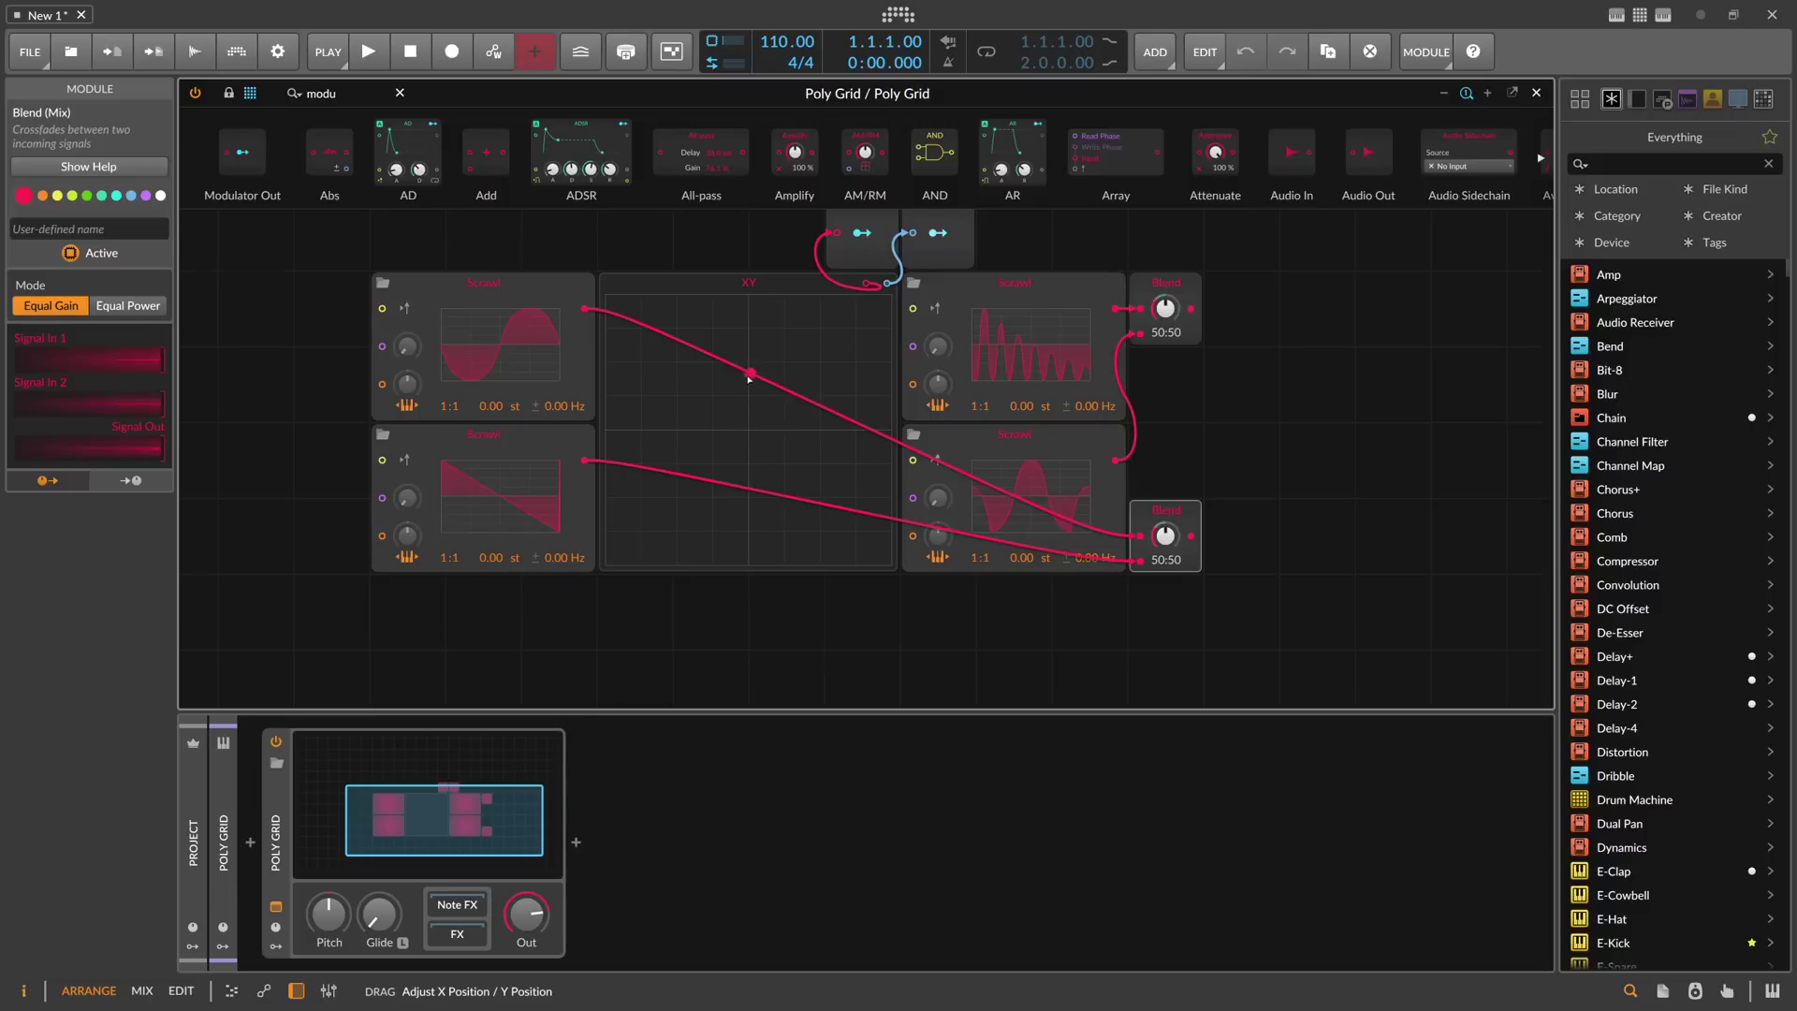
Step: Check the Y mapping with the XY handle at the top center, inspecting both upper Scrawl oscillators, and return the handle to the center
drag(753, 318, 754, 292)
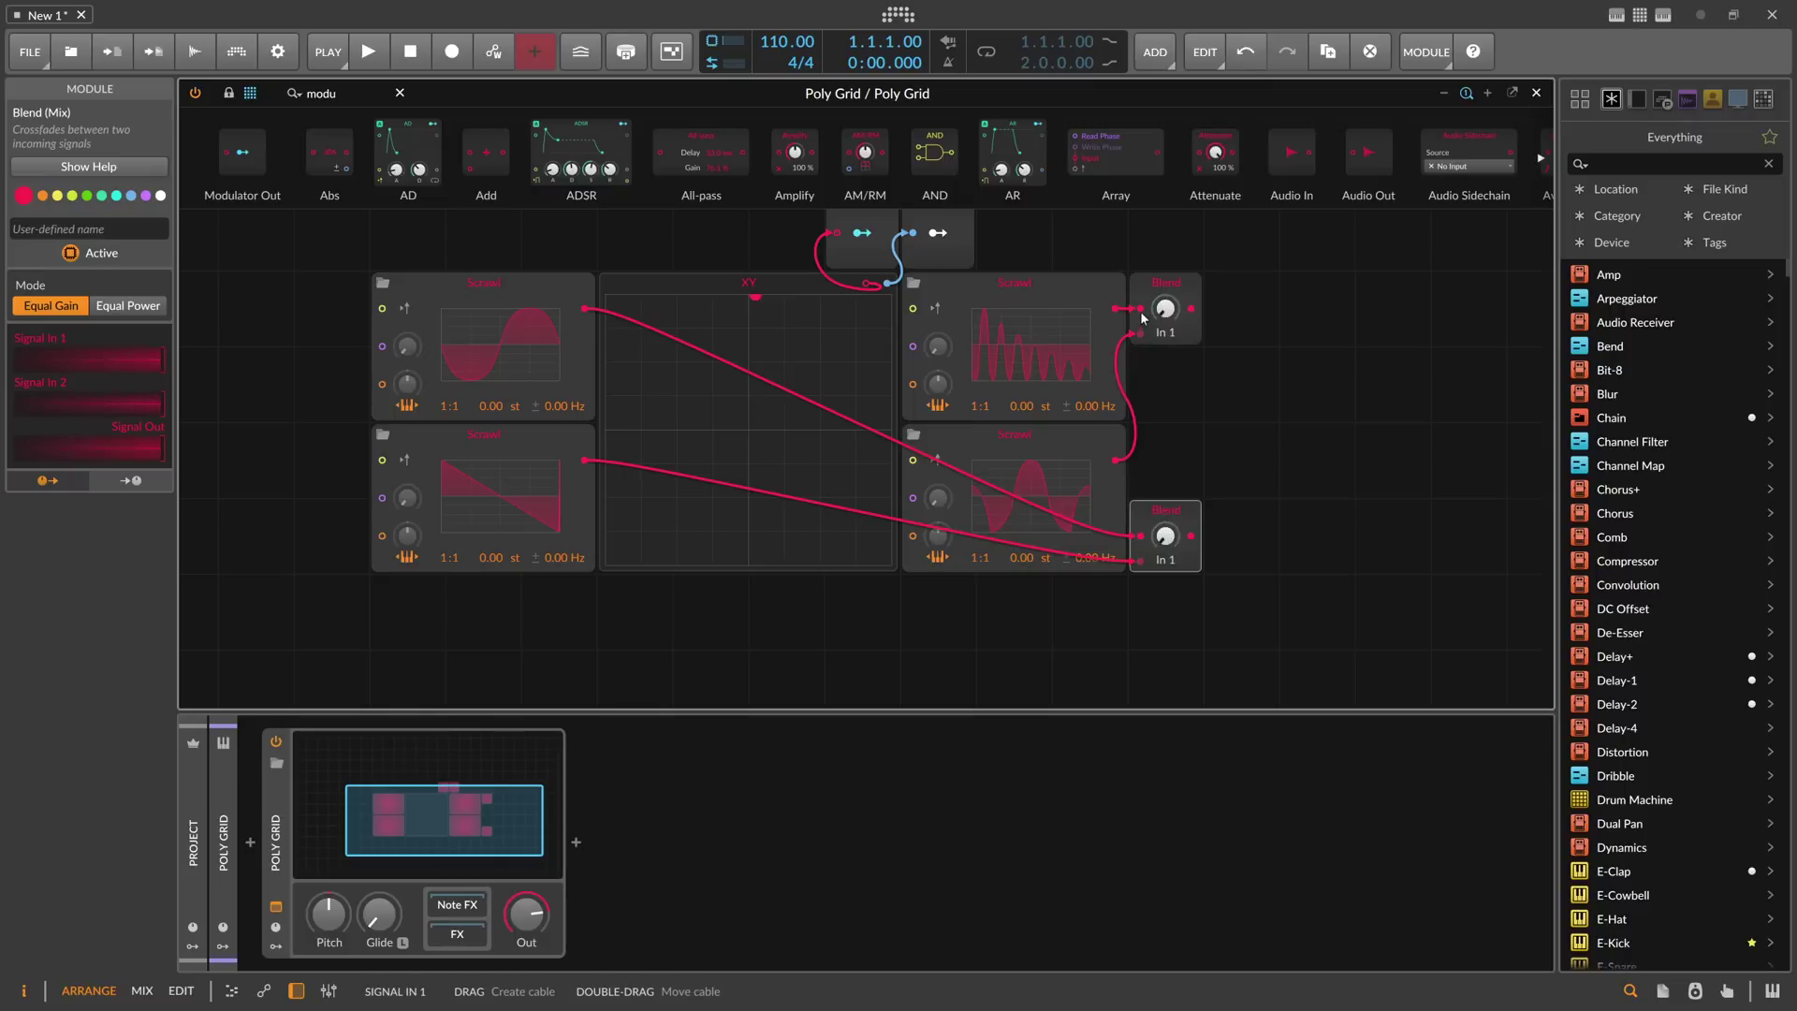
click(1100, 296)
click(550, 292)
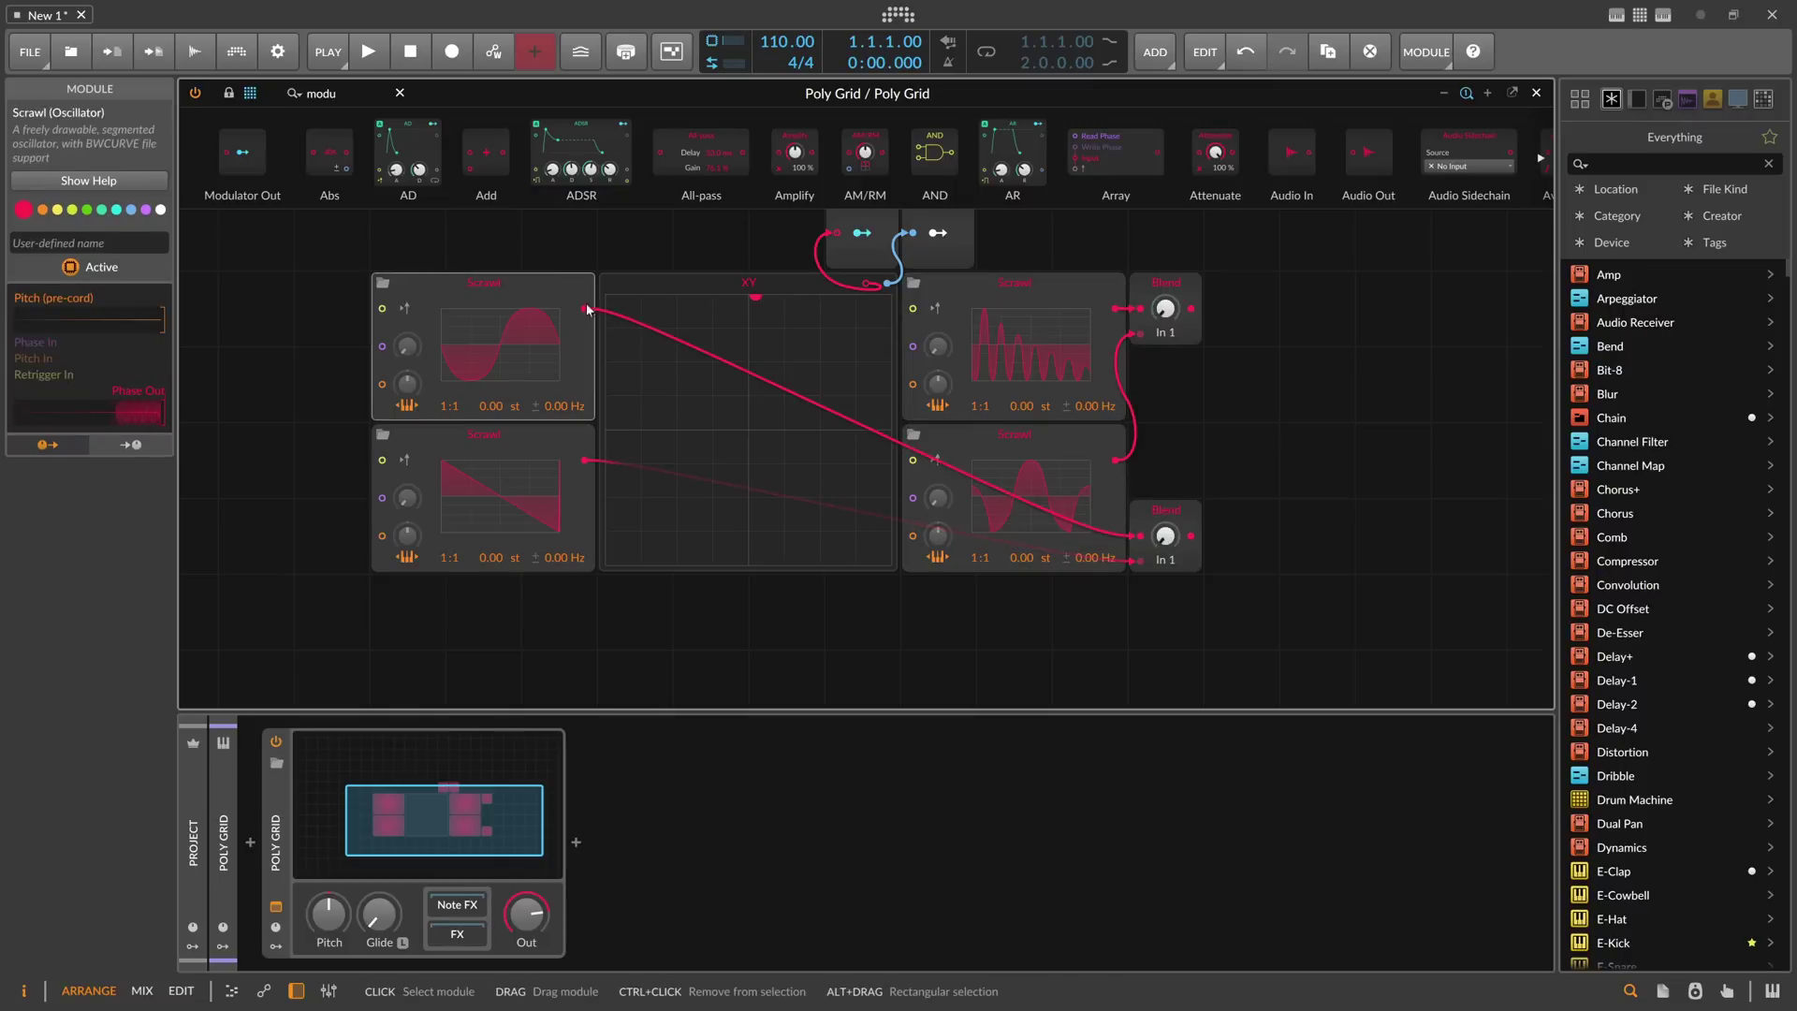
click(955, 302)
drag(753, 304, 750, 321)
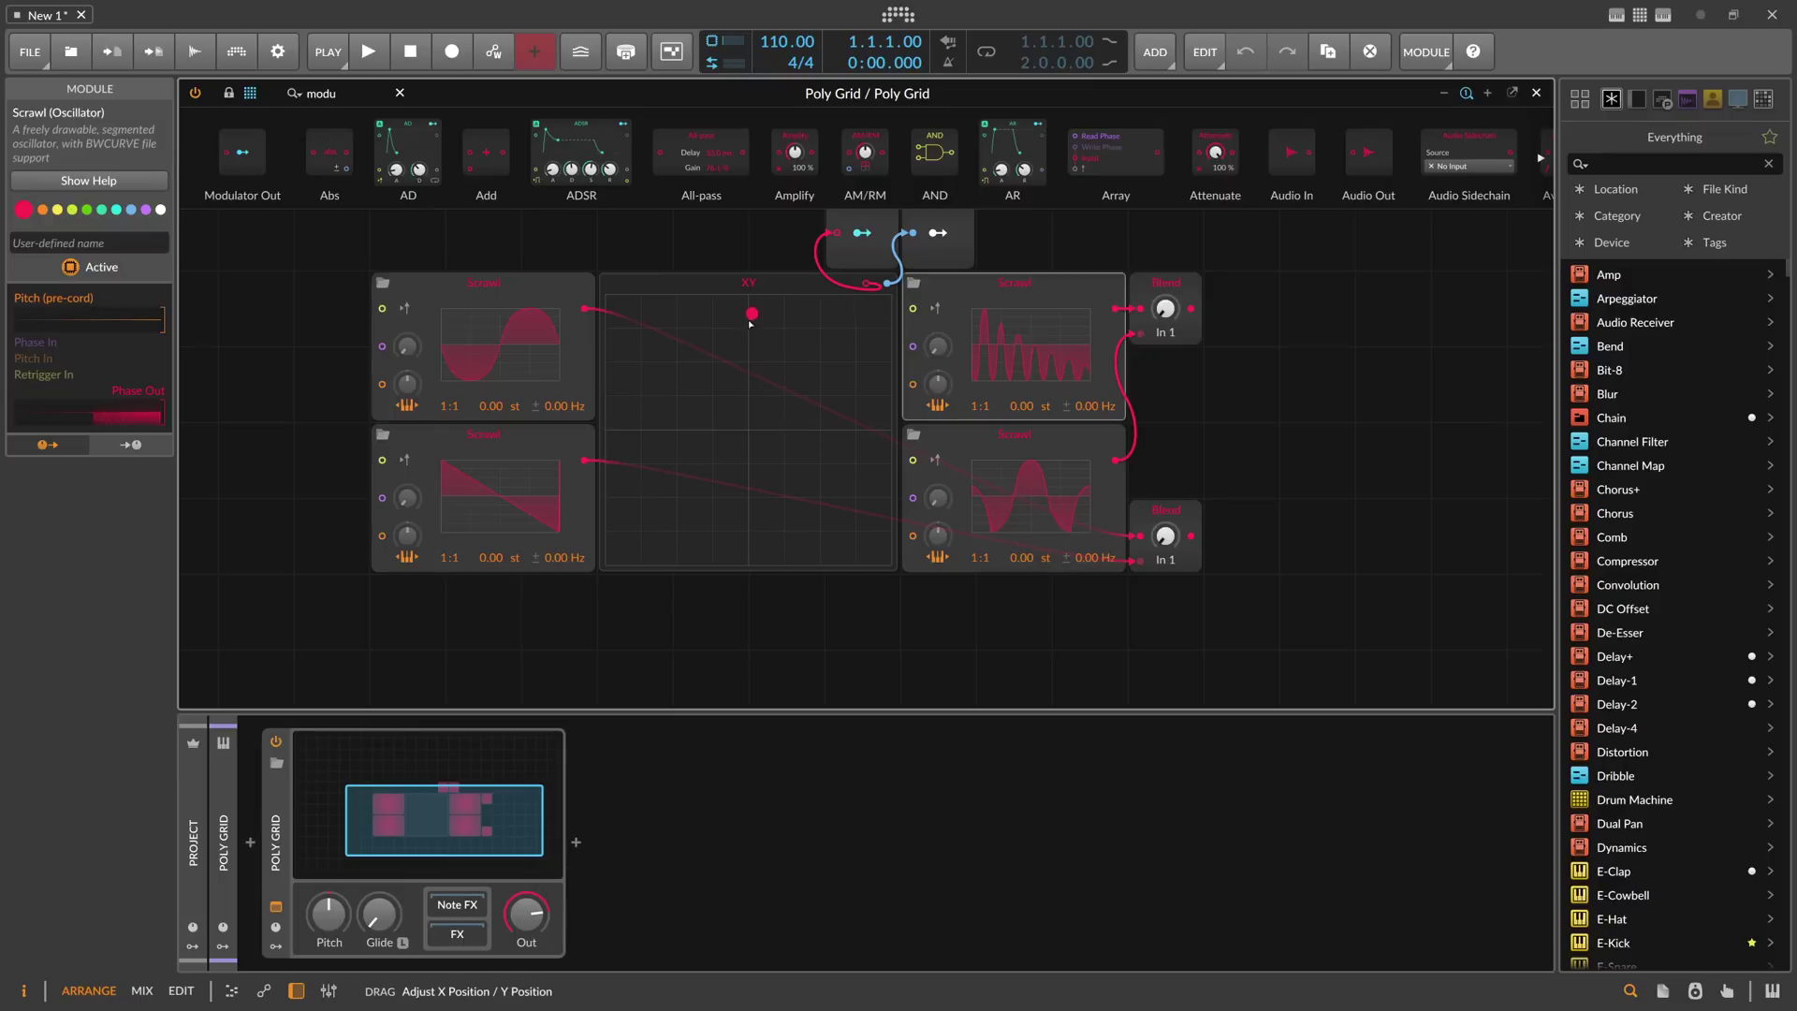
drag(750, 423, 749, 403)
drag(749, 307, 743, 295)
click(500, 290)
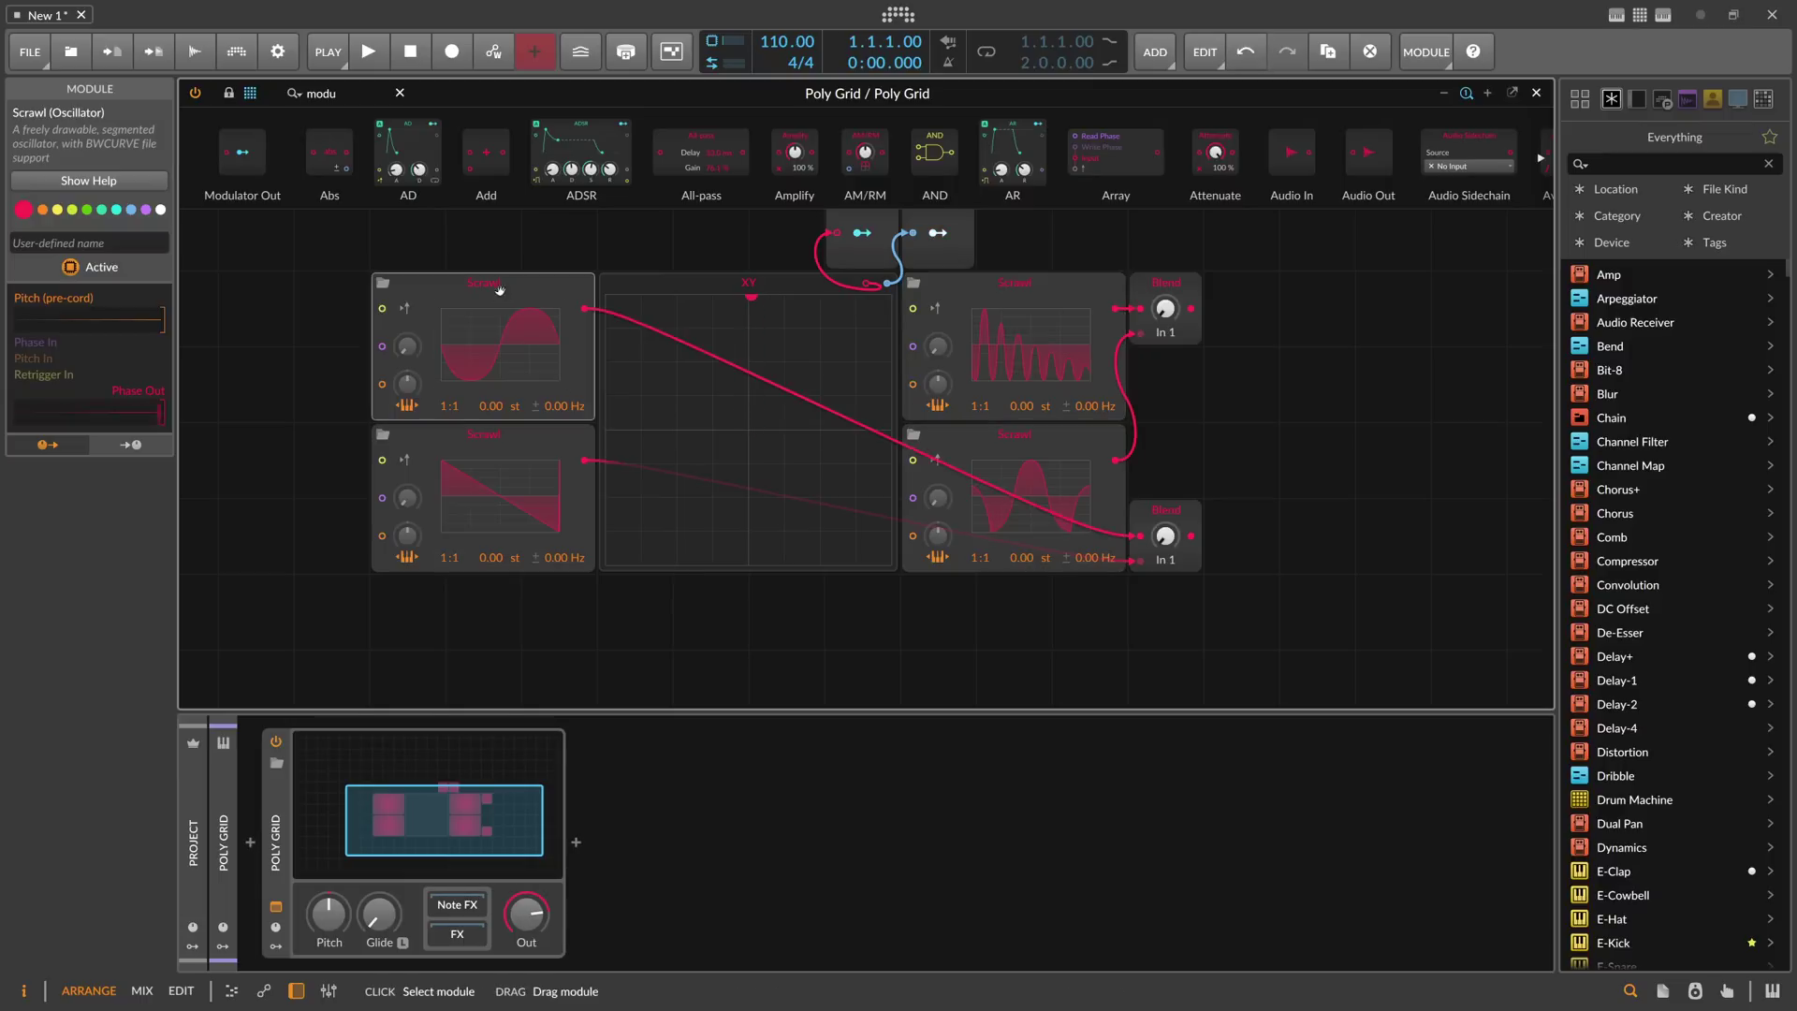
click(1057, 279)
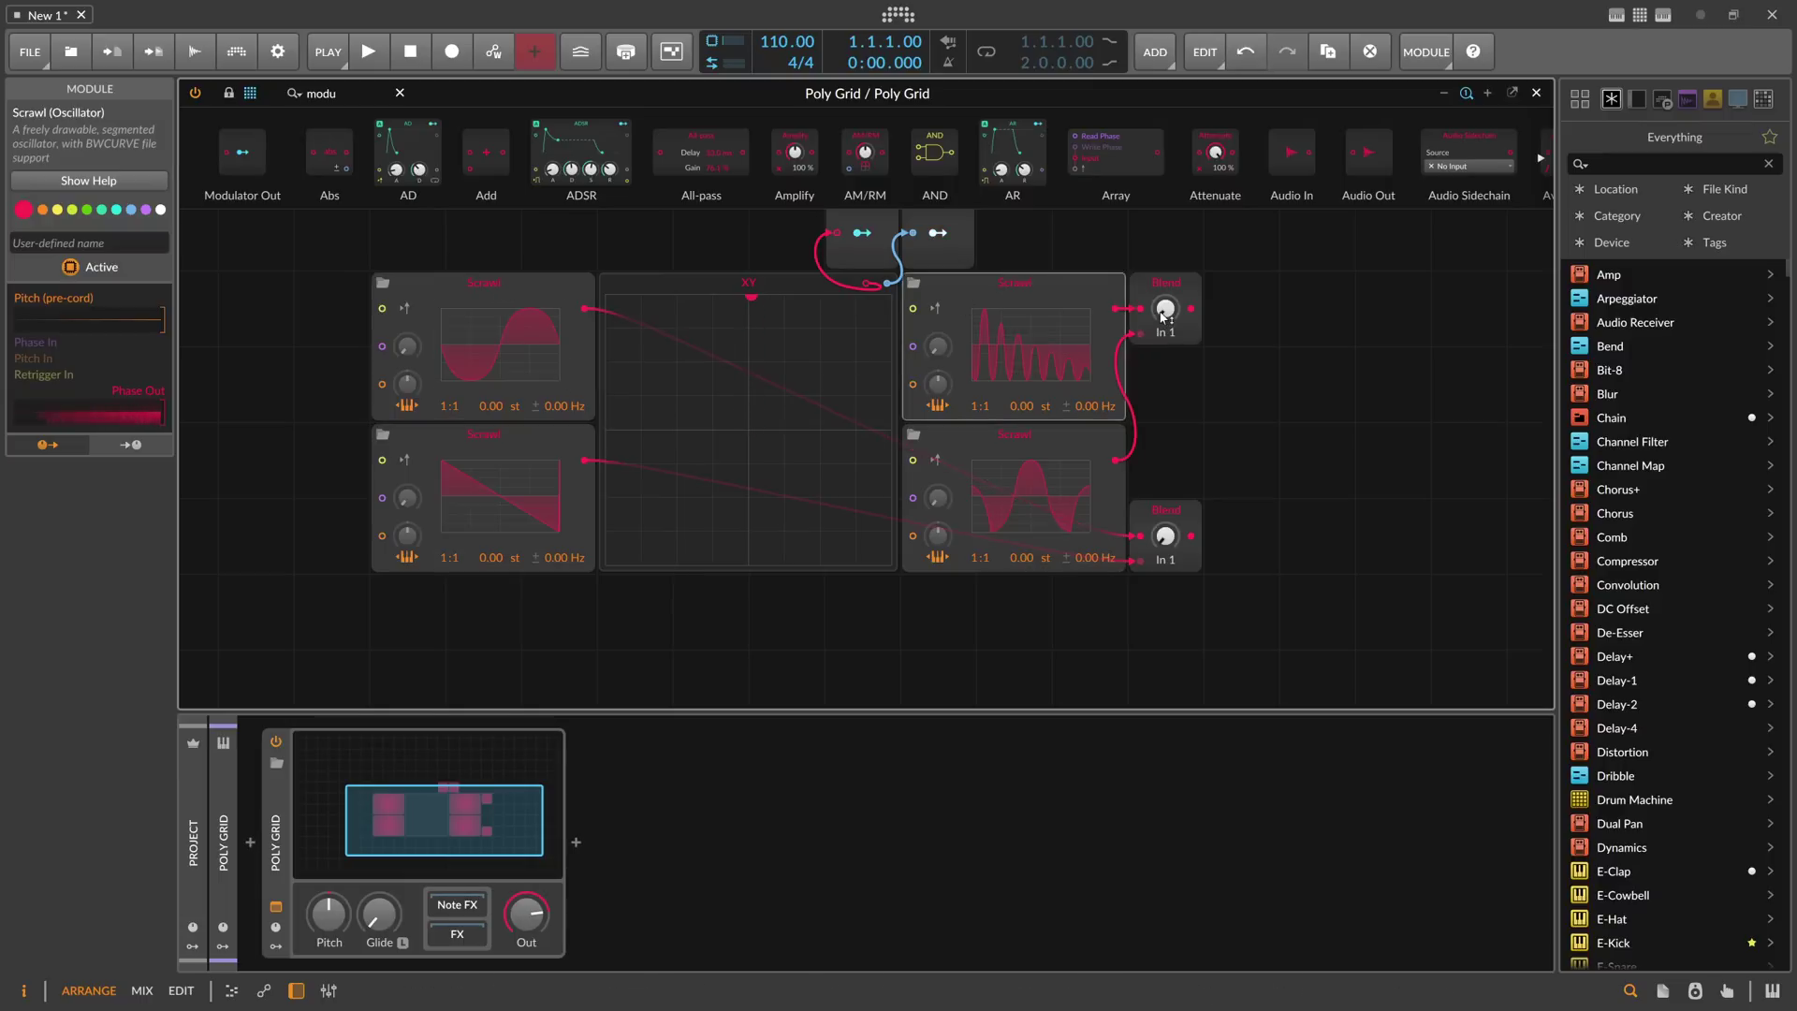
click(754, 316)
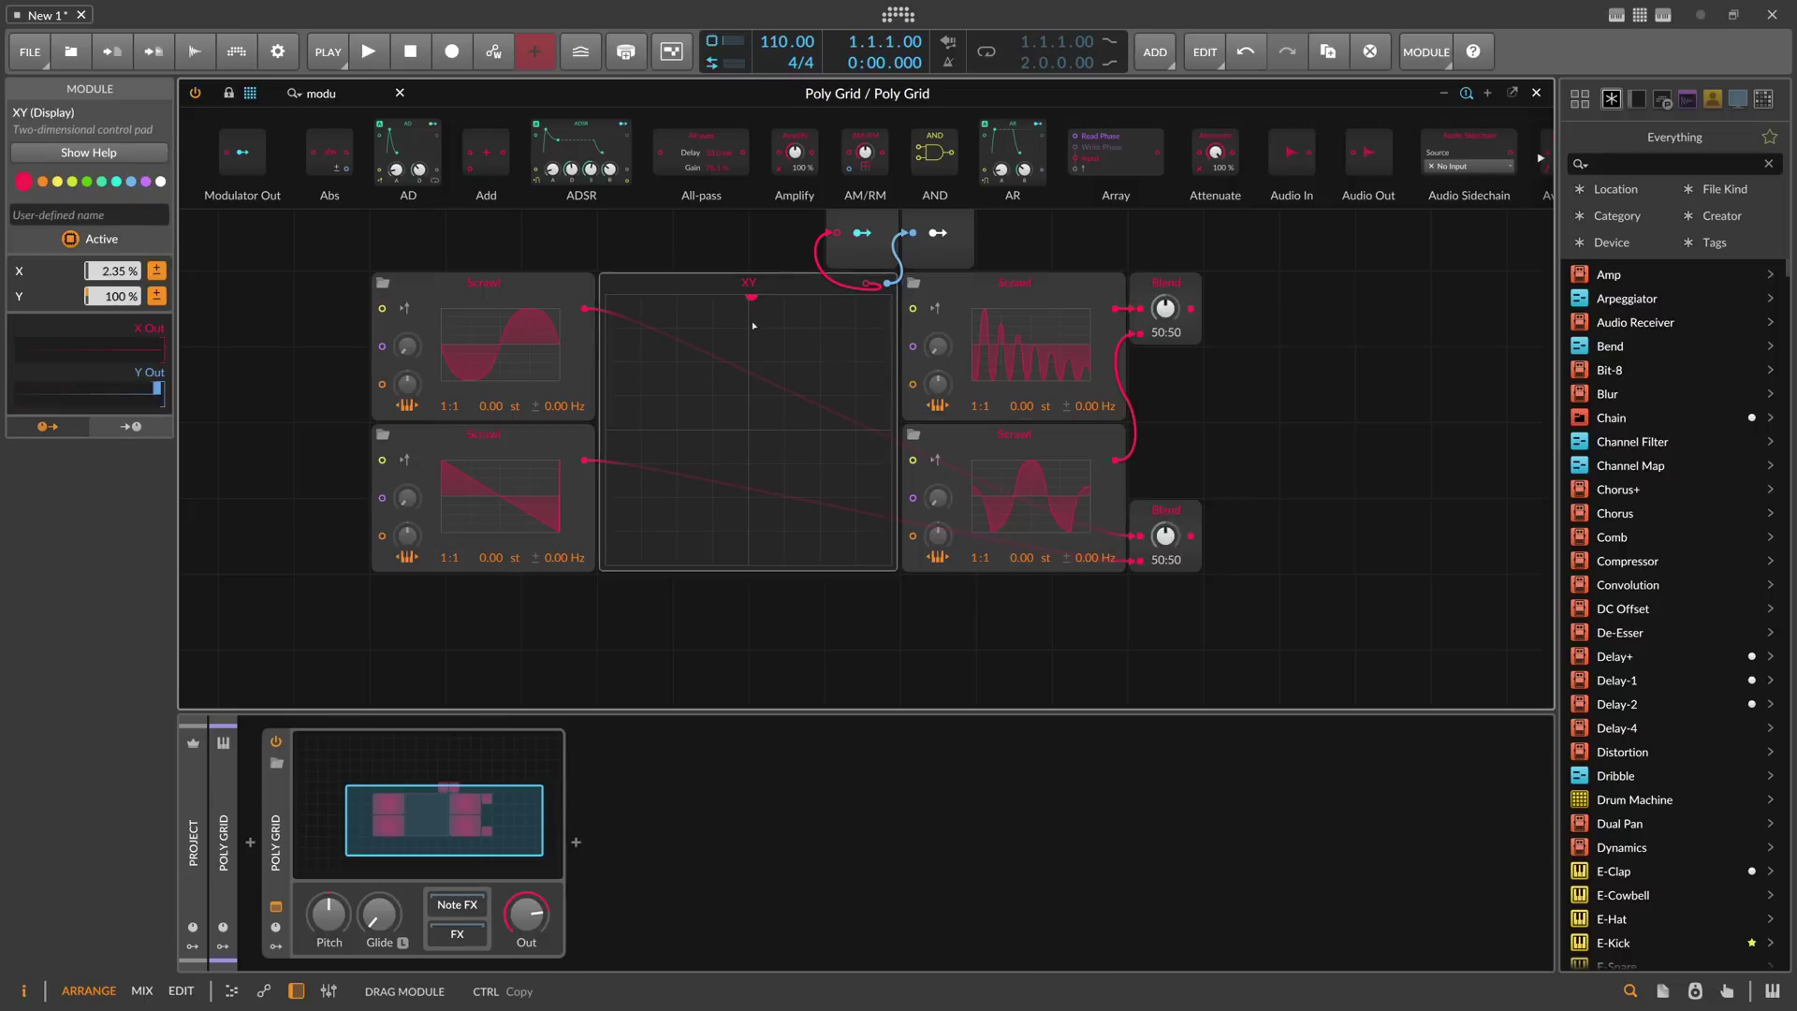
drag(753, 297, 750, 484)
double_click(750, 431)
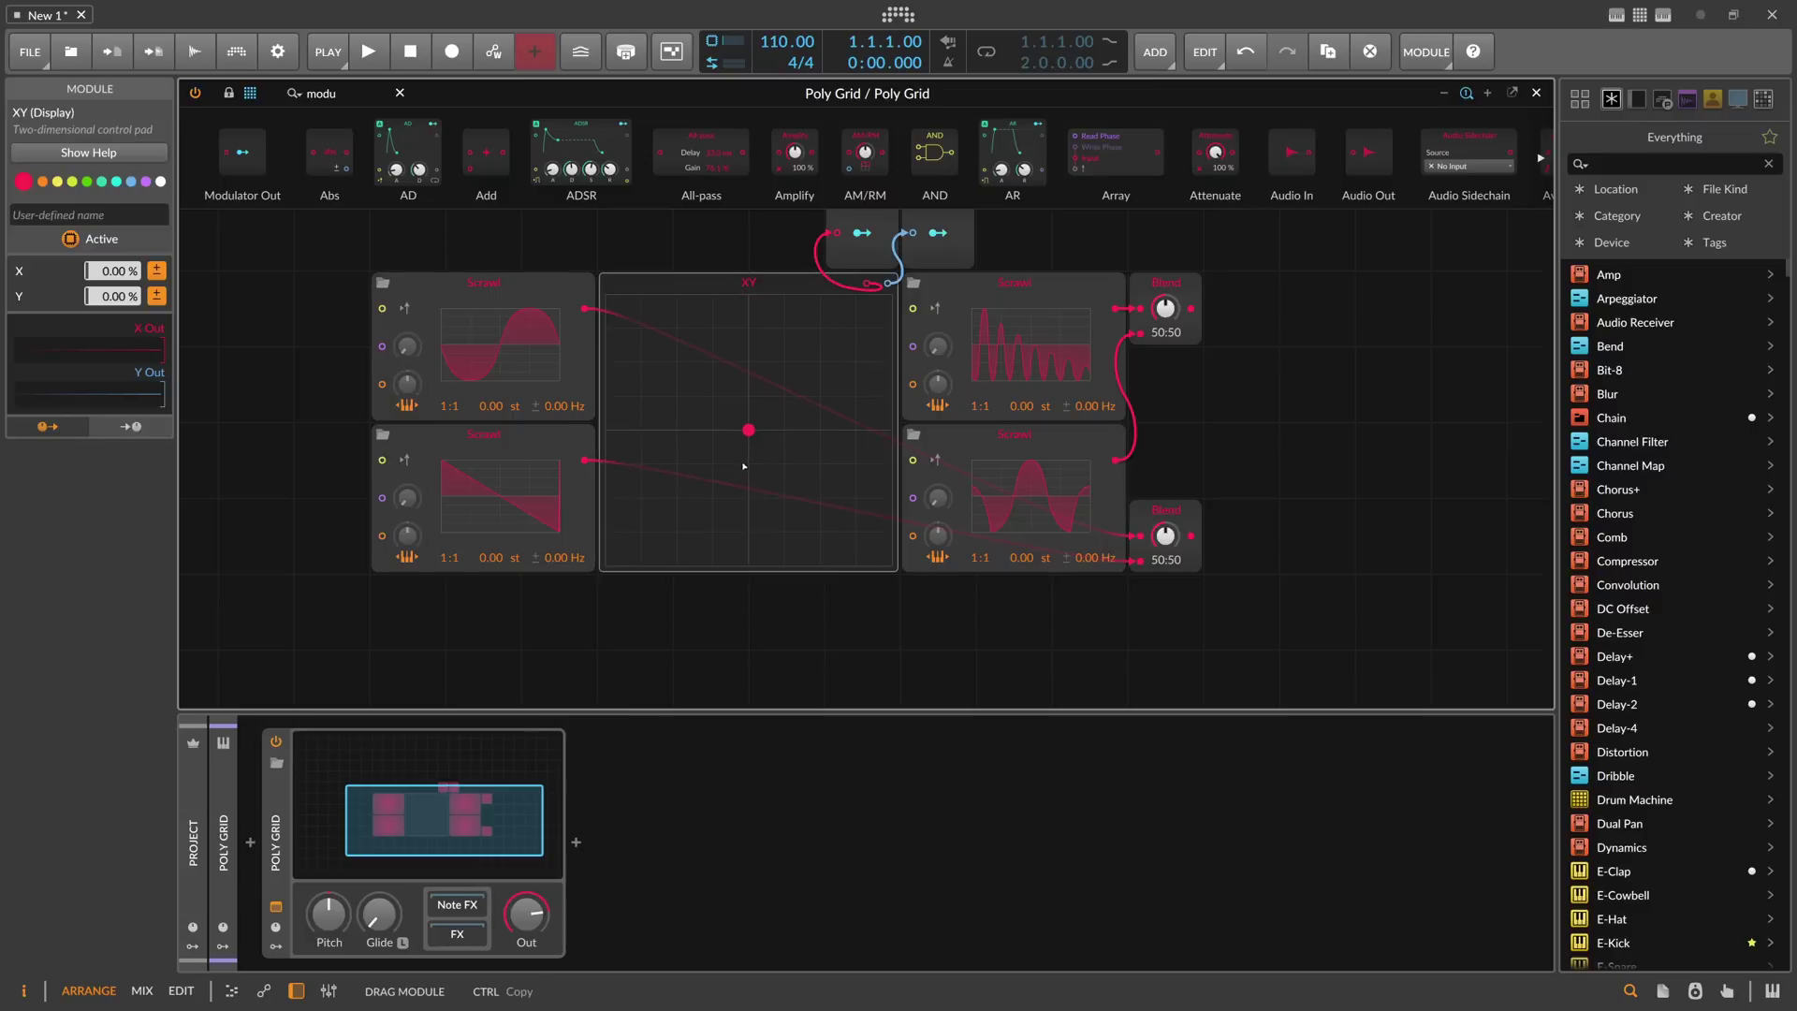
Step: Check the Y mapping with the XY handle at the bottom center, inspecting both lower Scrawl oscillators, and recenter the handle
drag(747, 558, 747, 581)
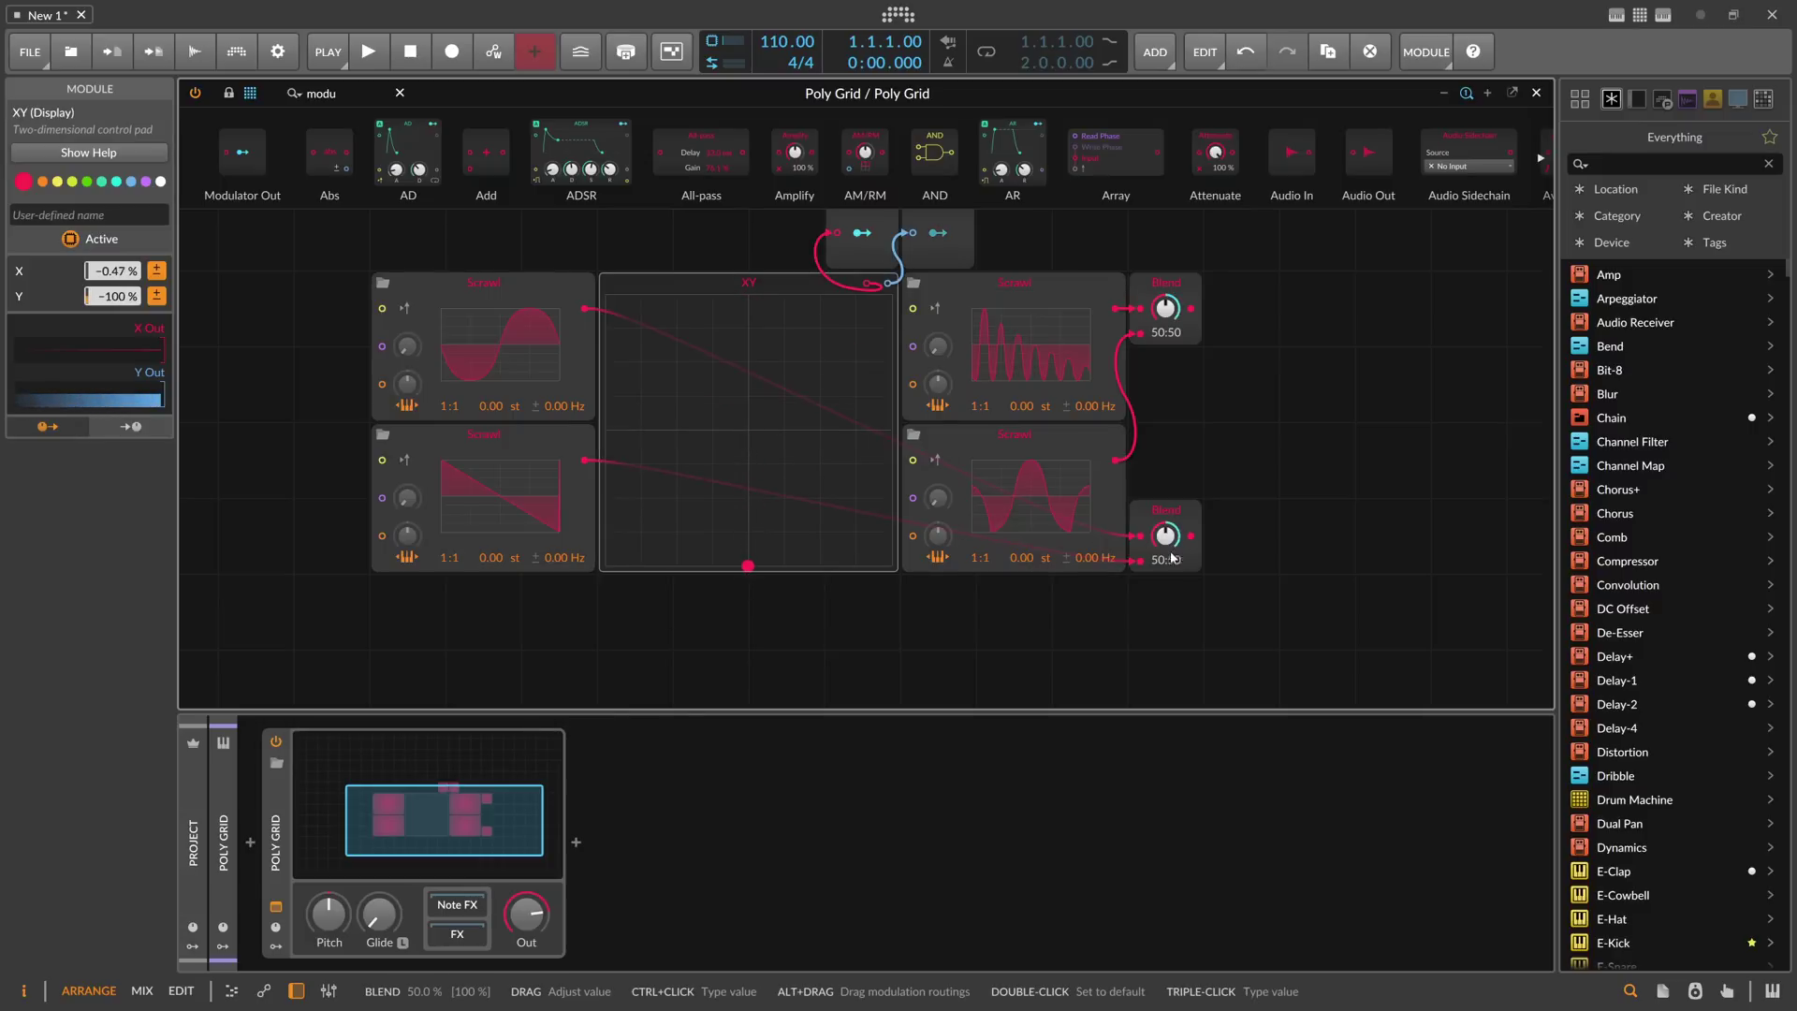
click(571, 449)
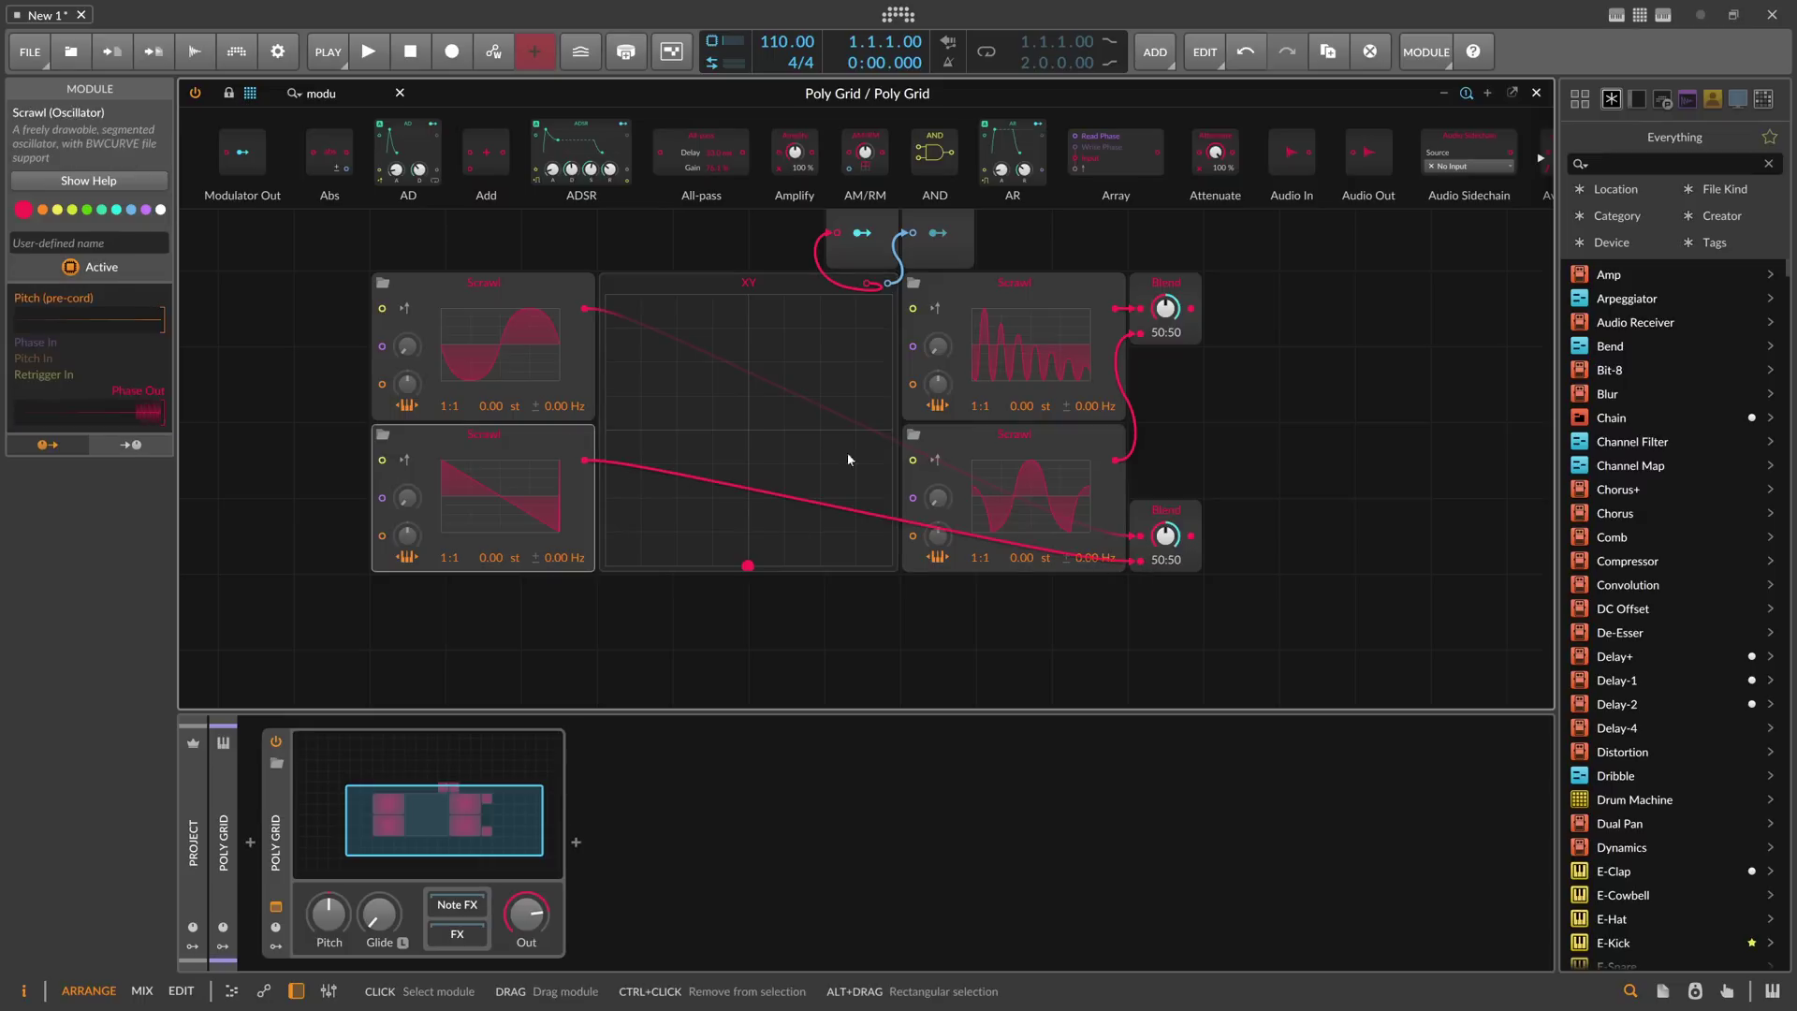
click(1015, 445)
click(573, 448)
click(1054, 432)
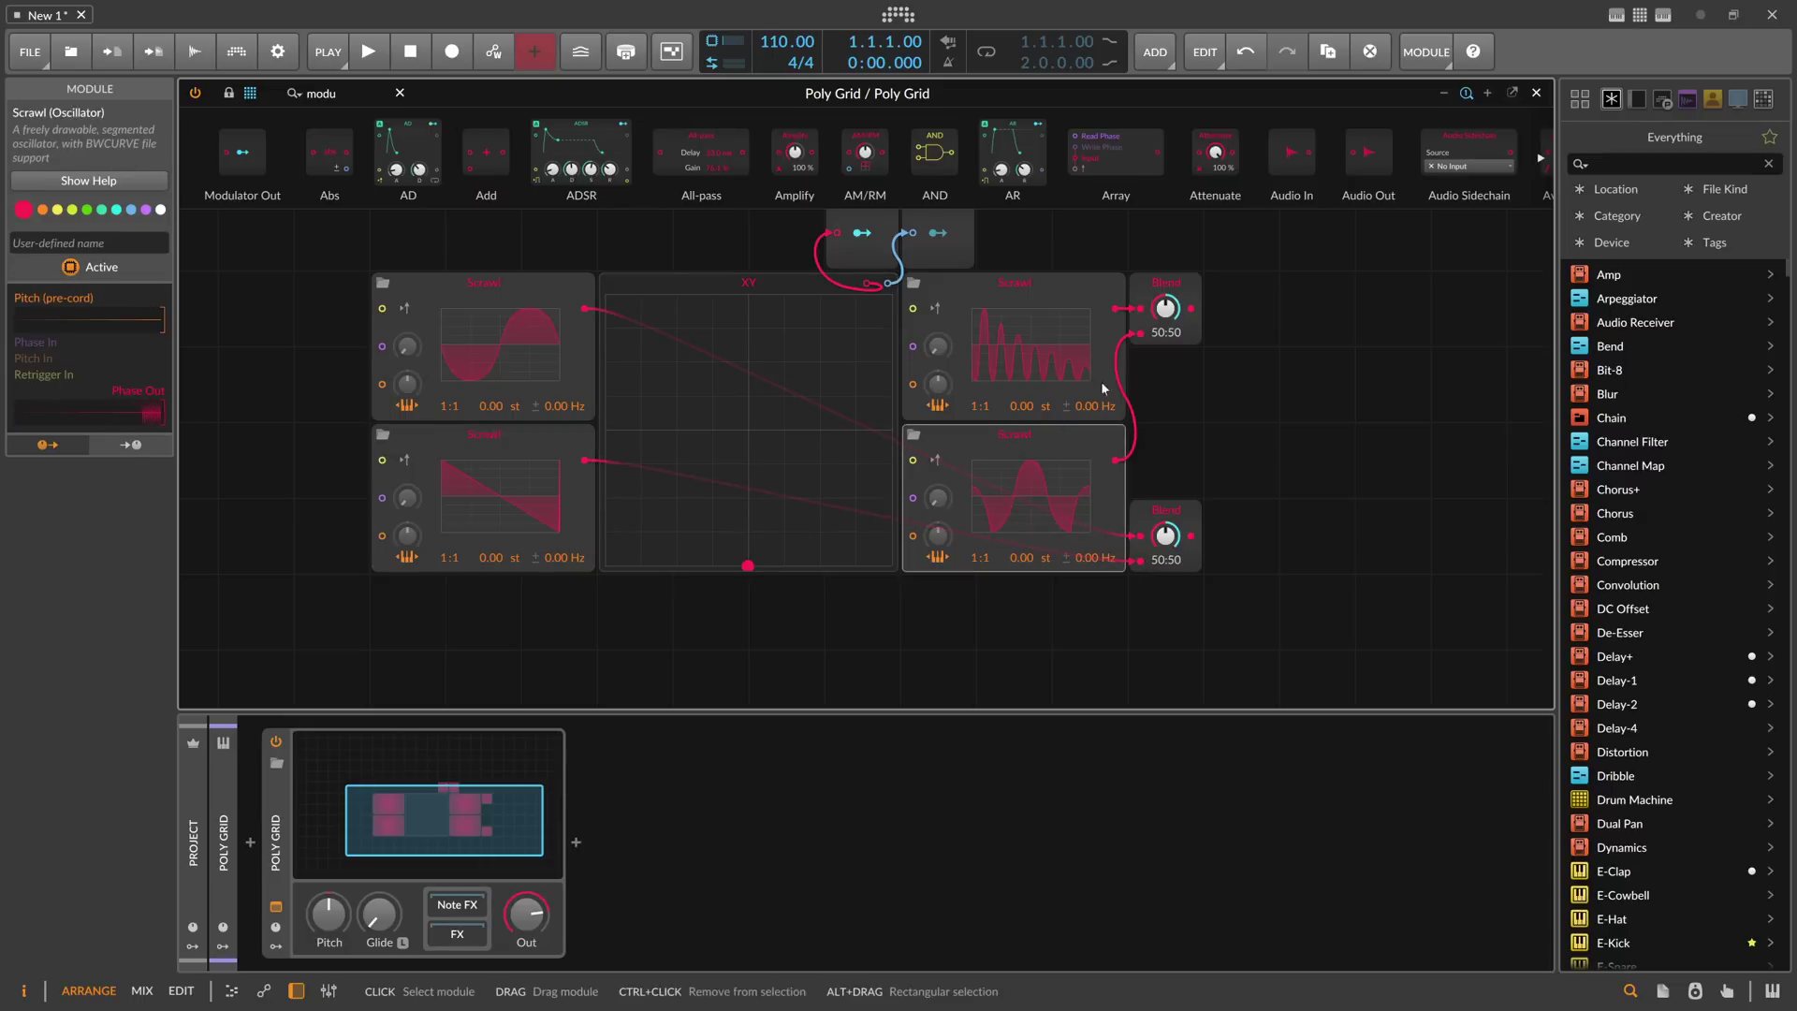
click(1170, 284)
click(573, 447)
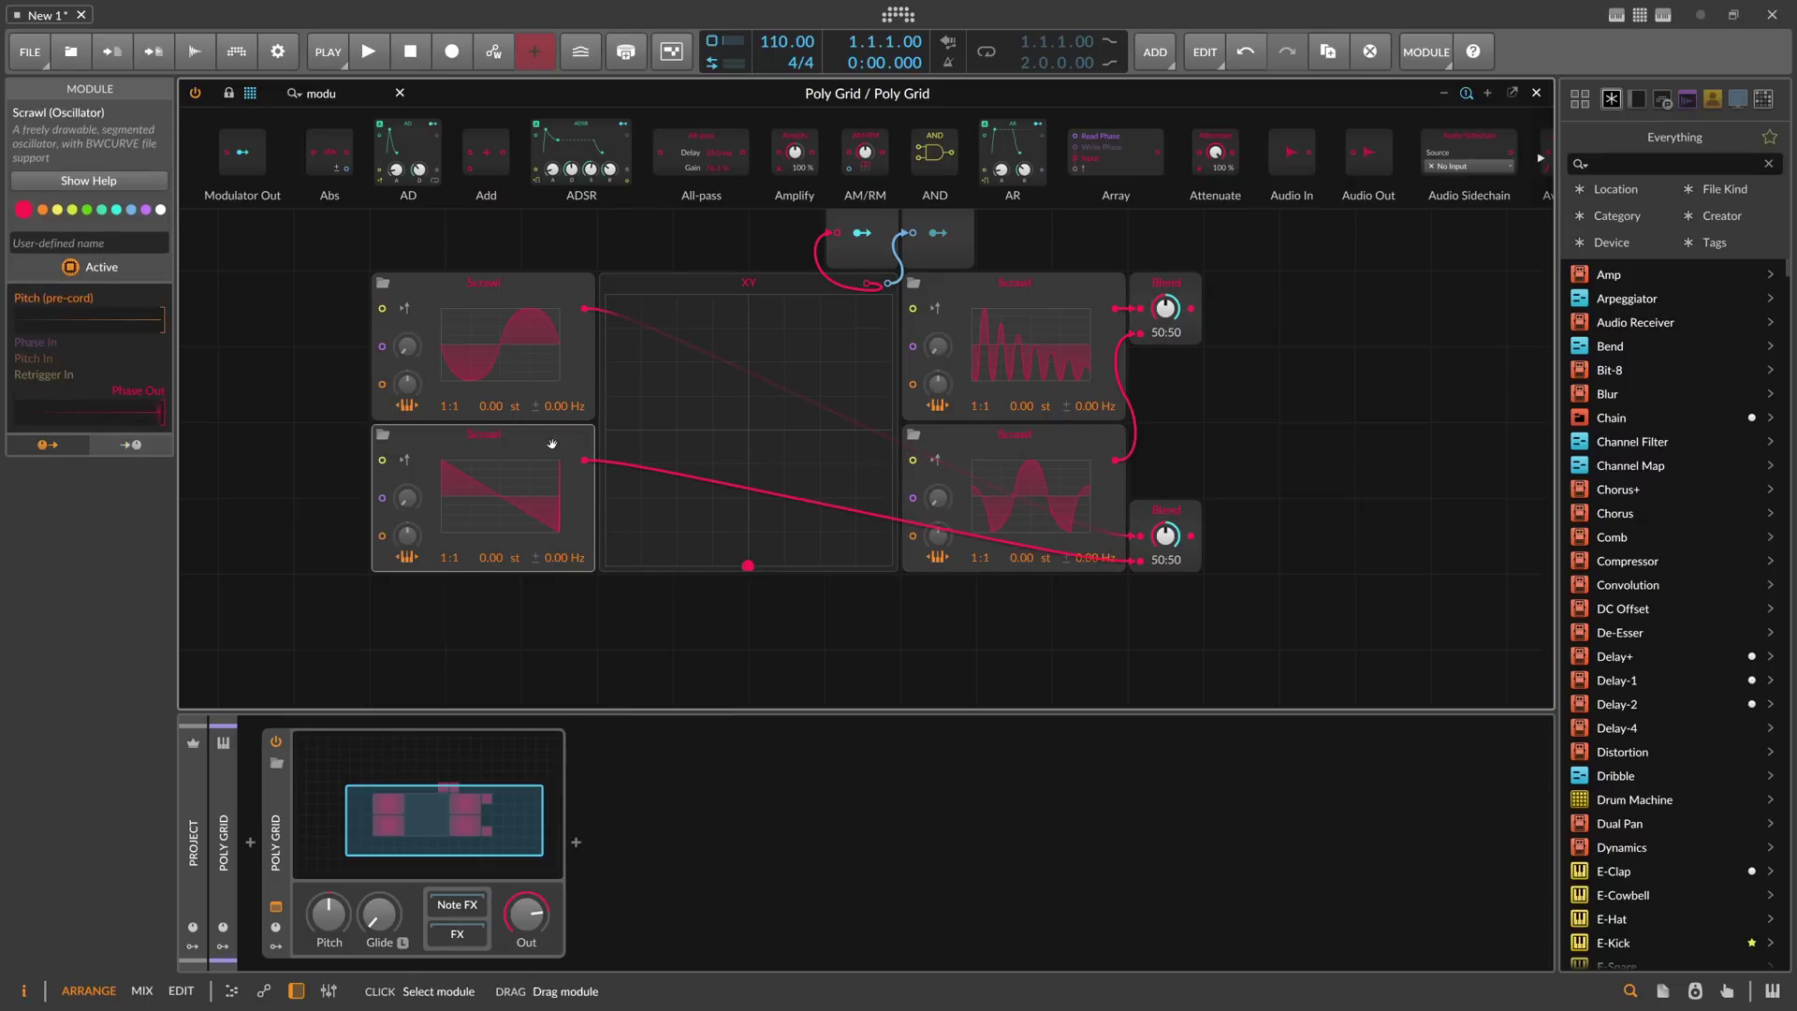
double_click(750, 564)
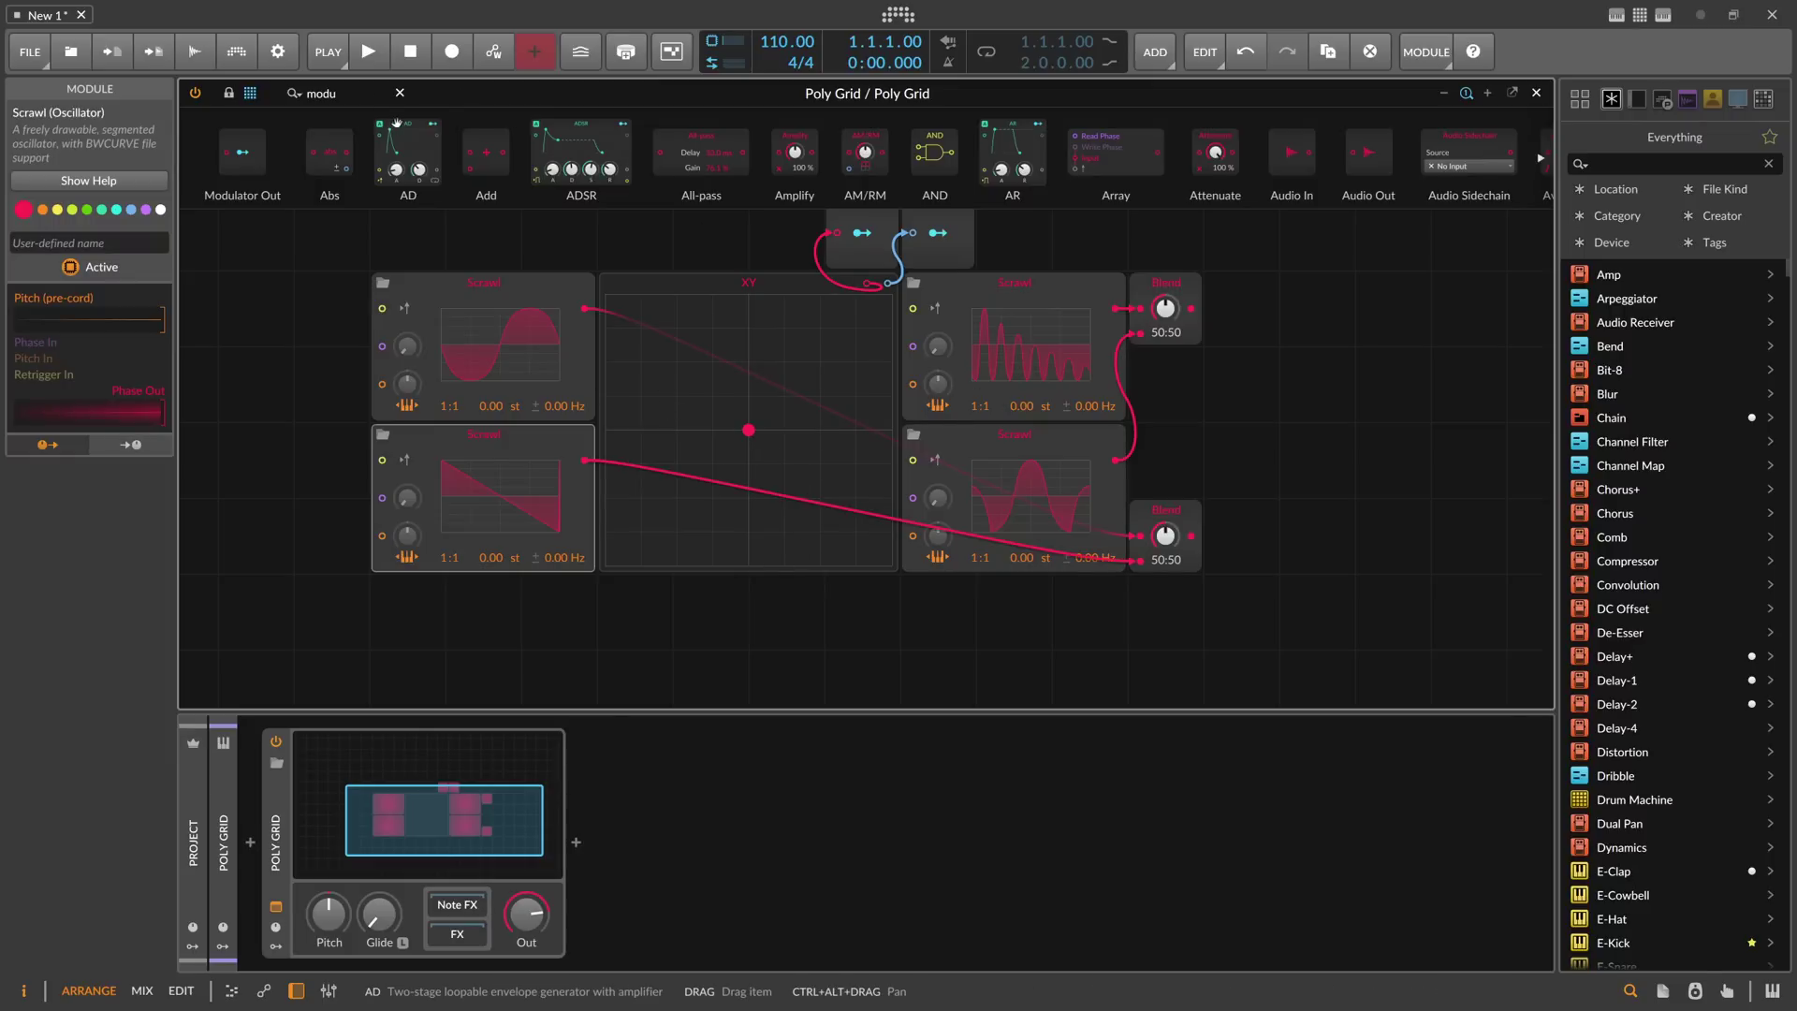
Step: Add a third Blend module beyond the other two and feed its inputs from the upper and lower Blend outputs
drag(341, 94, 200, 91)
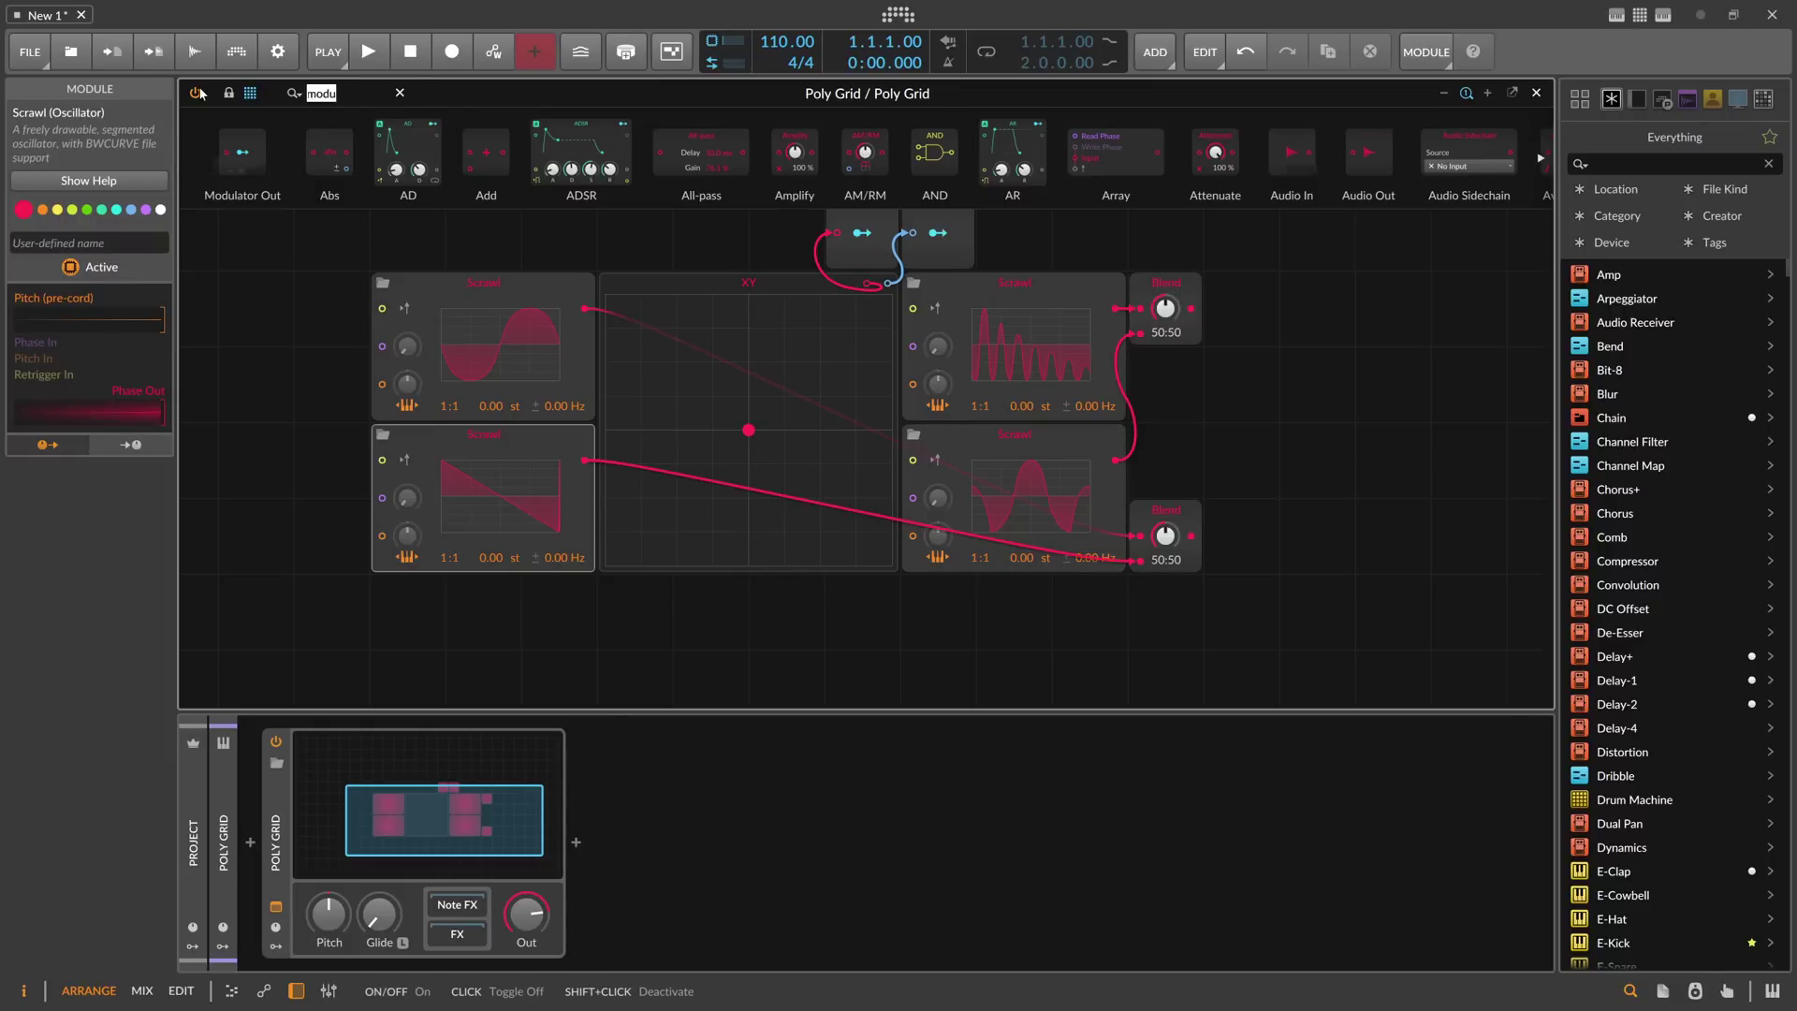
text(blend)
mouse_move(224, 152)
mouse_down()
mouse_move(643, 274)
mouse_move(1249, 415)
mouse_move(1249, 490)
mouse_up()
drag(1191, 308, 1216, 459)
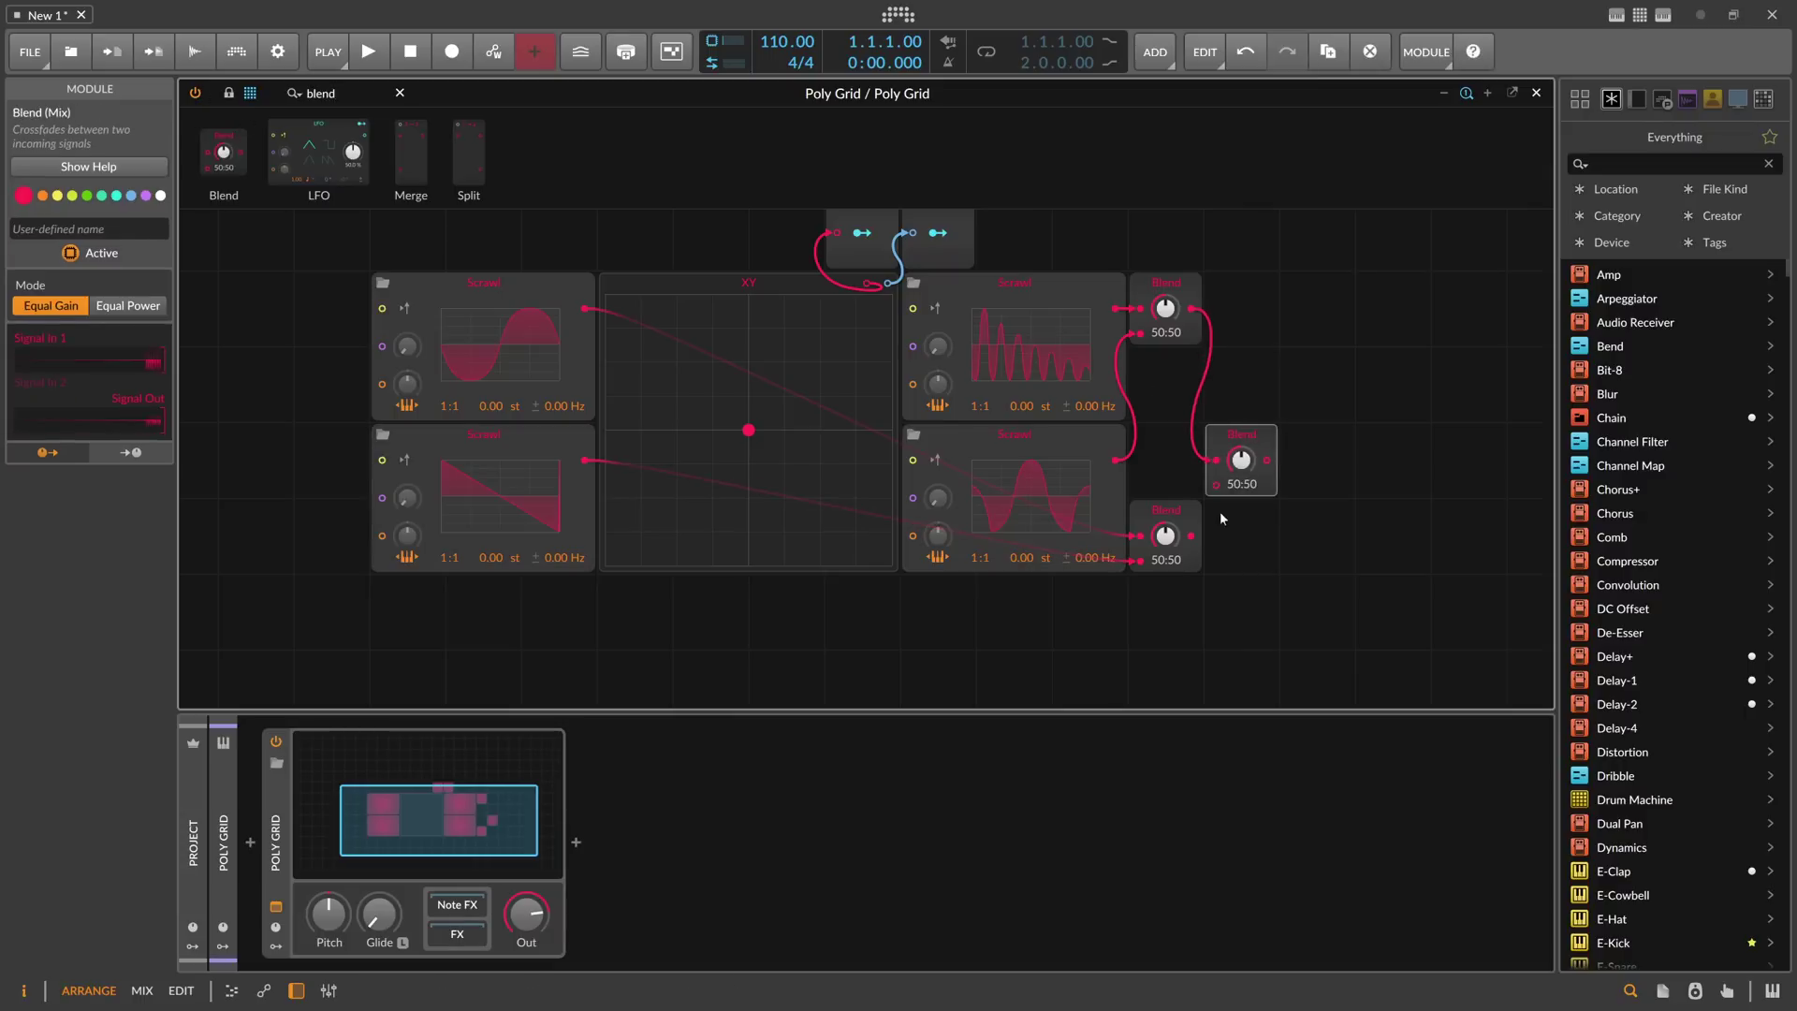
drag(1190, 535, 1216, 484)
Step: Move the XY handle to the right edge and try the third Blend's crossfade at both extremes
drag(750, 433, 760, 433)
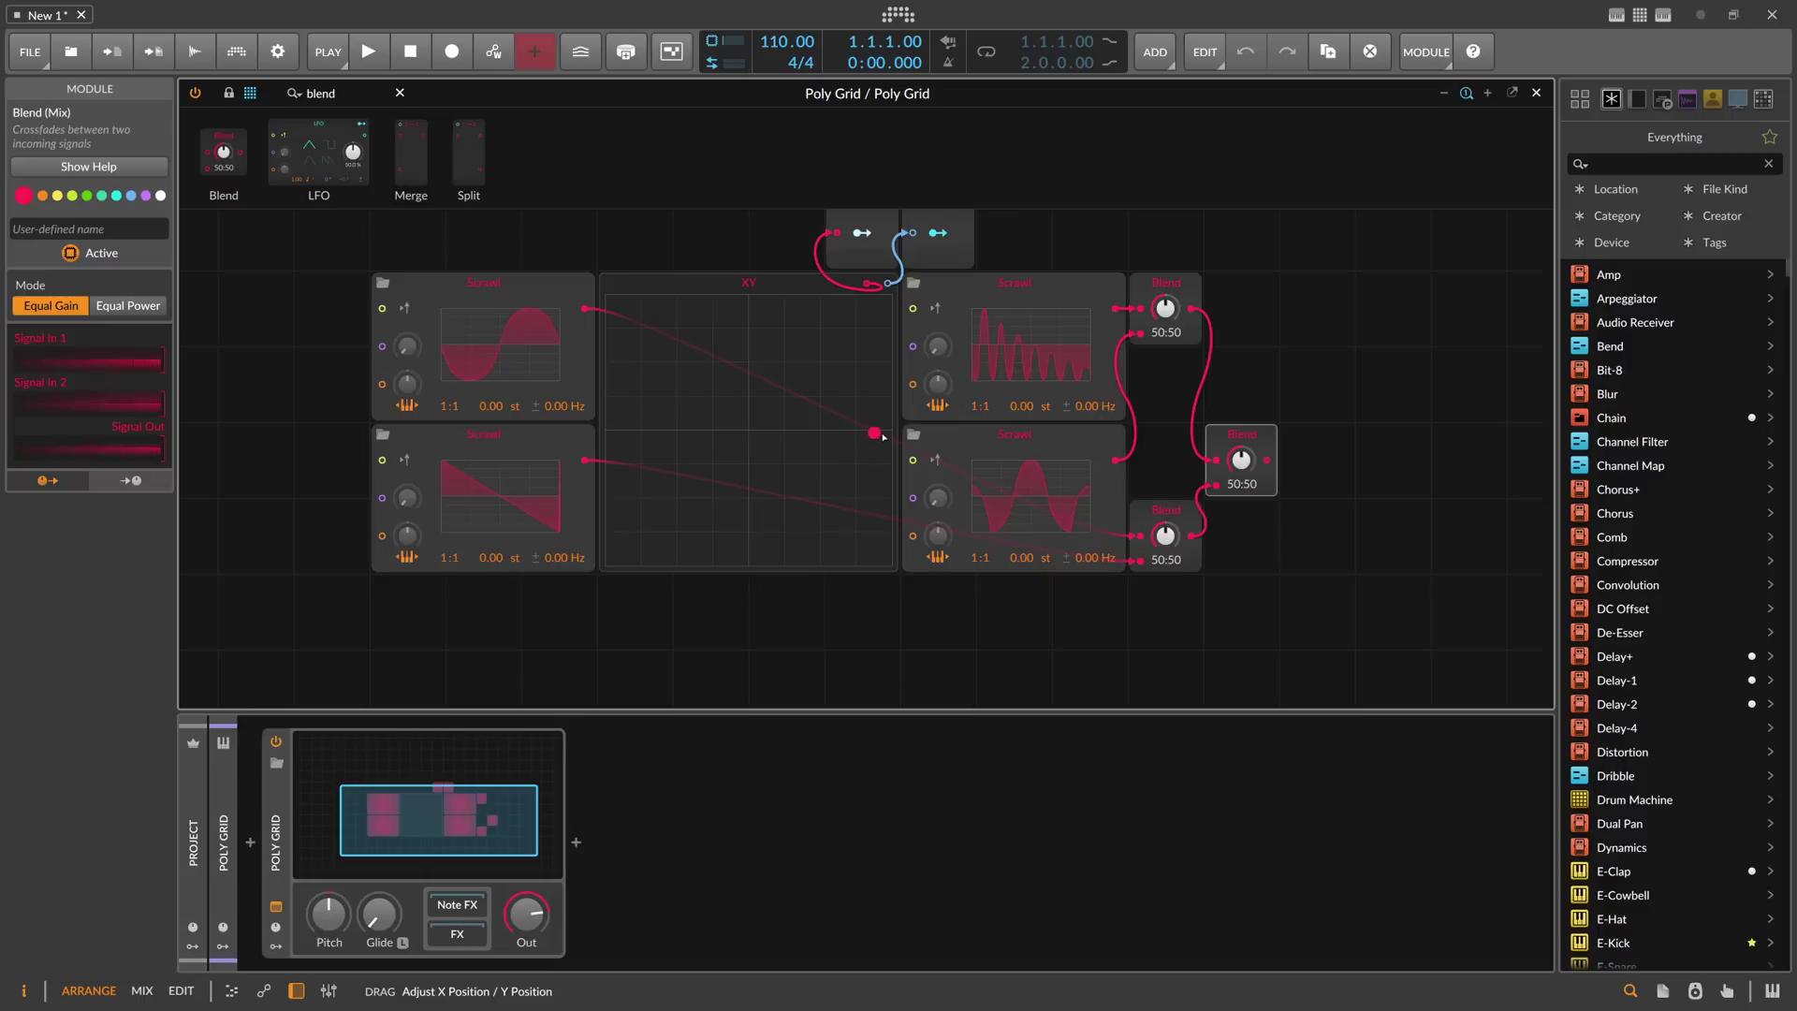
drag(895, 433, 900, 432)
drag(1242, 460, 1241, 374)
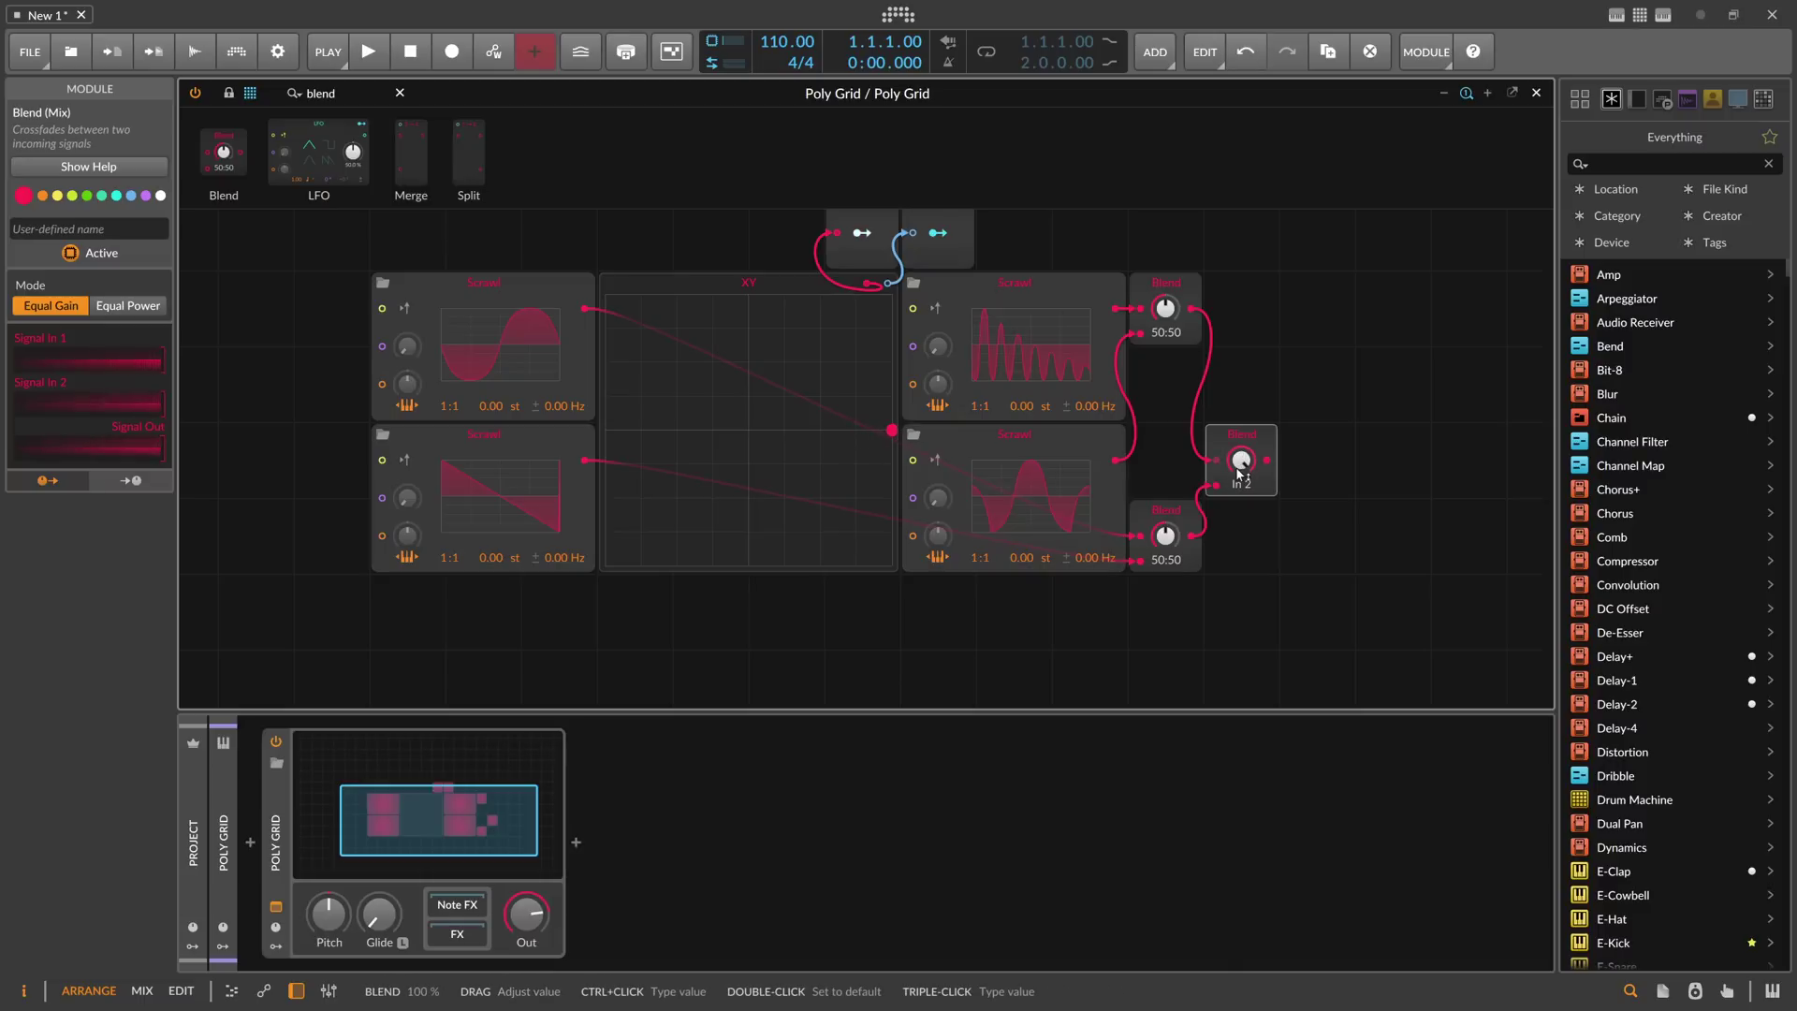
drag(1240, 473, 1240, 525)
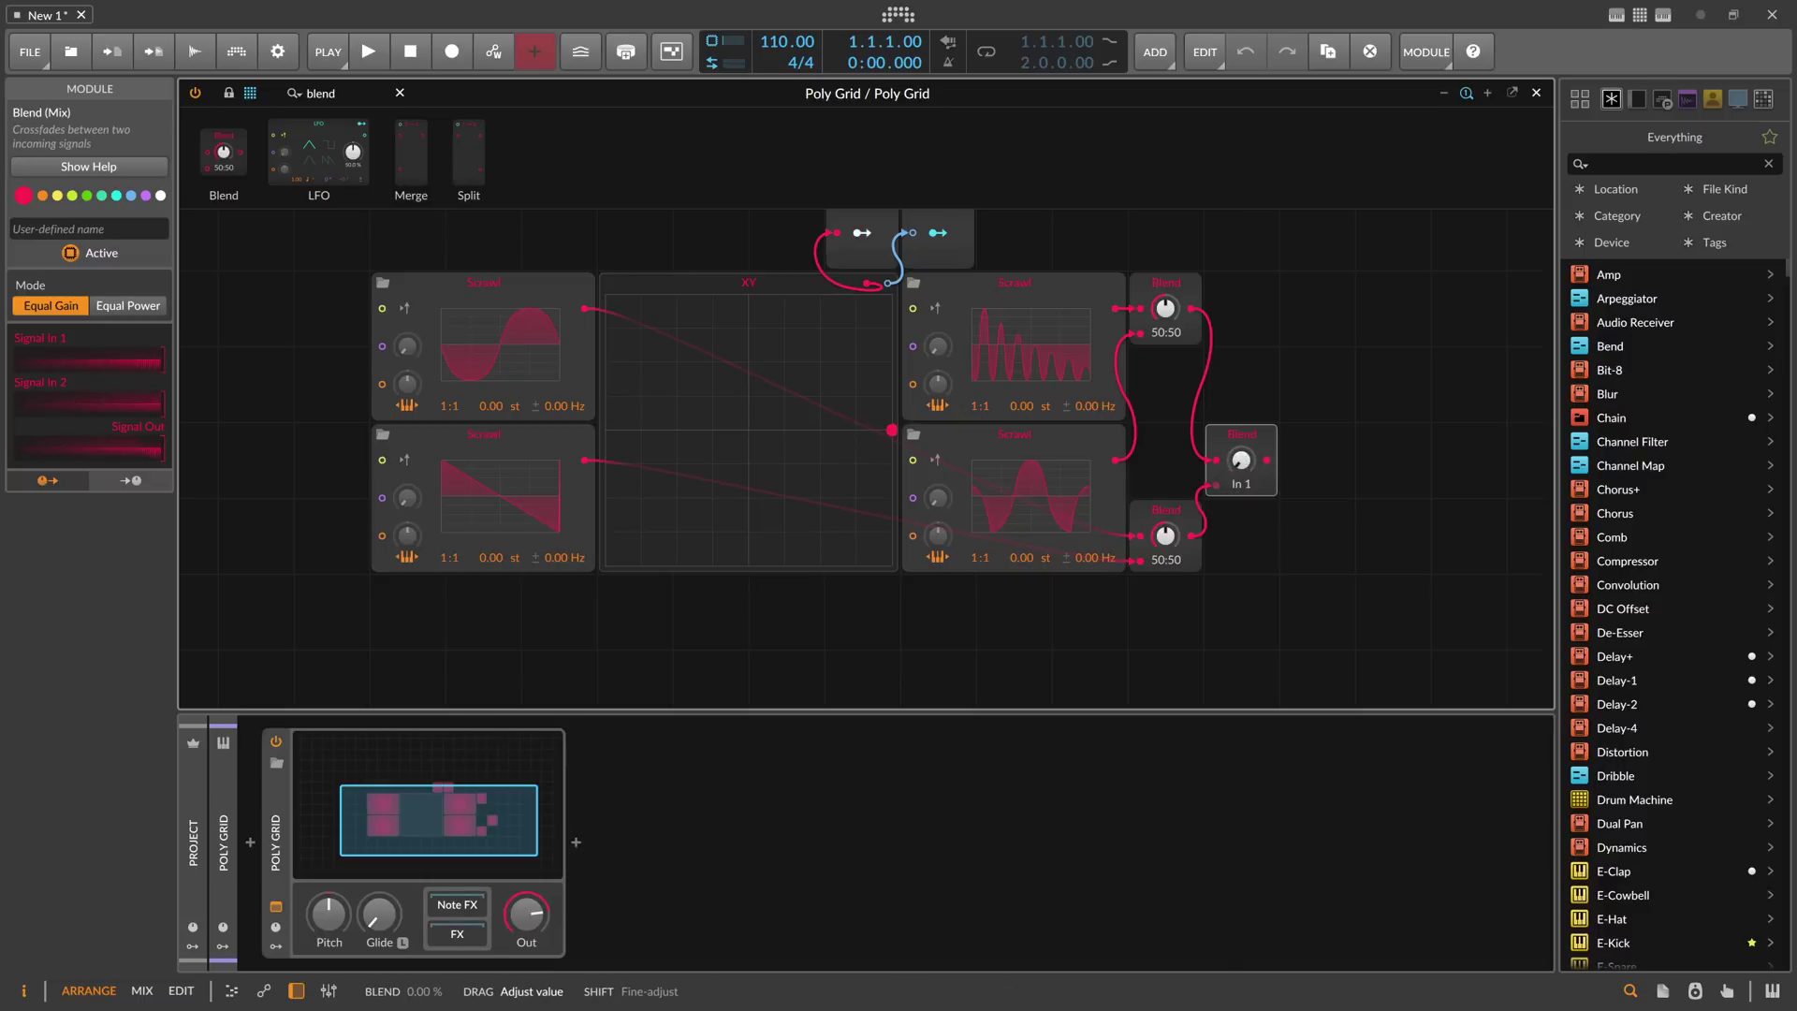
click(1176, 285)
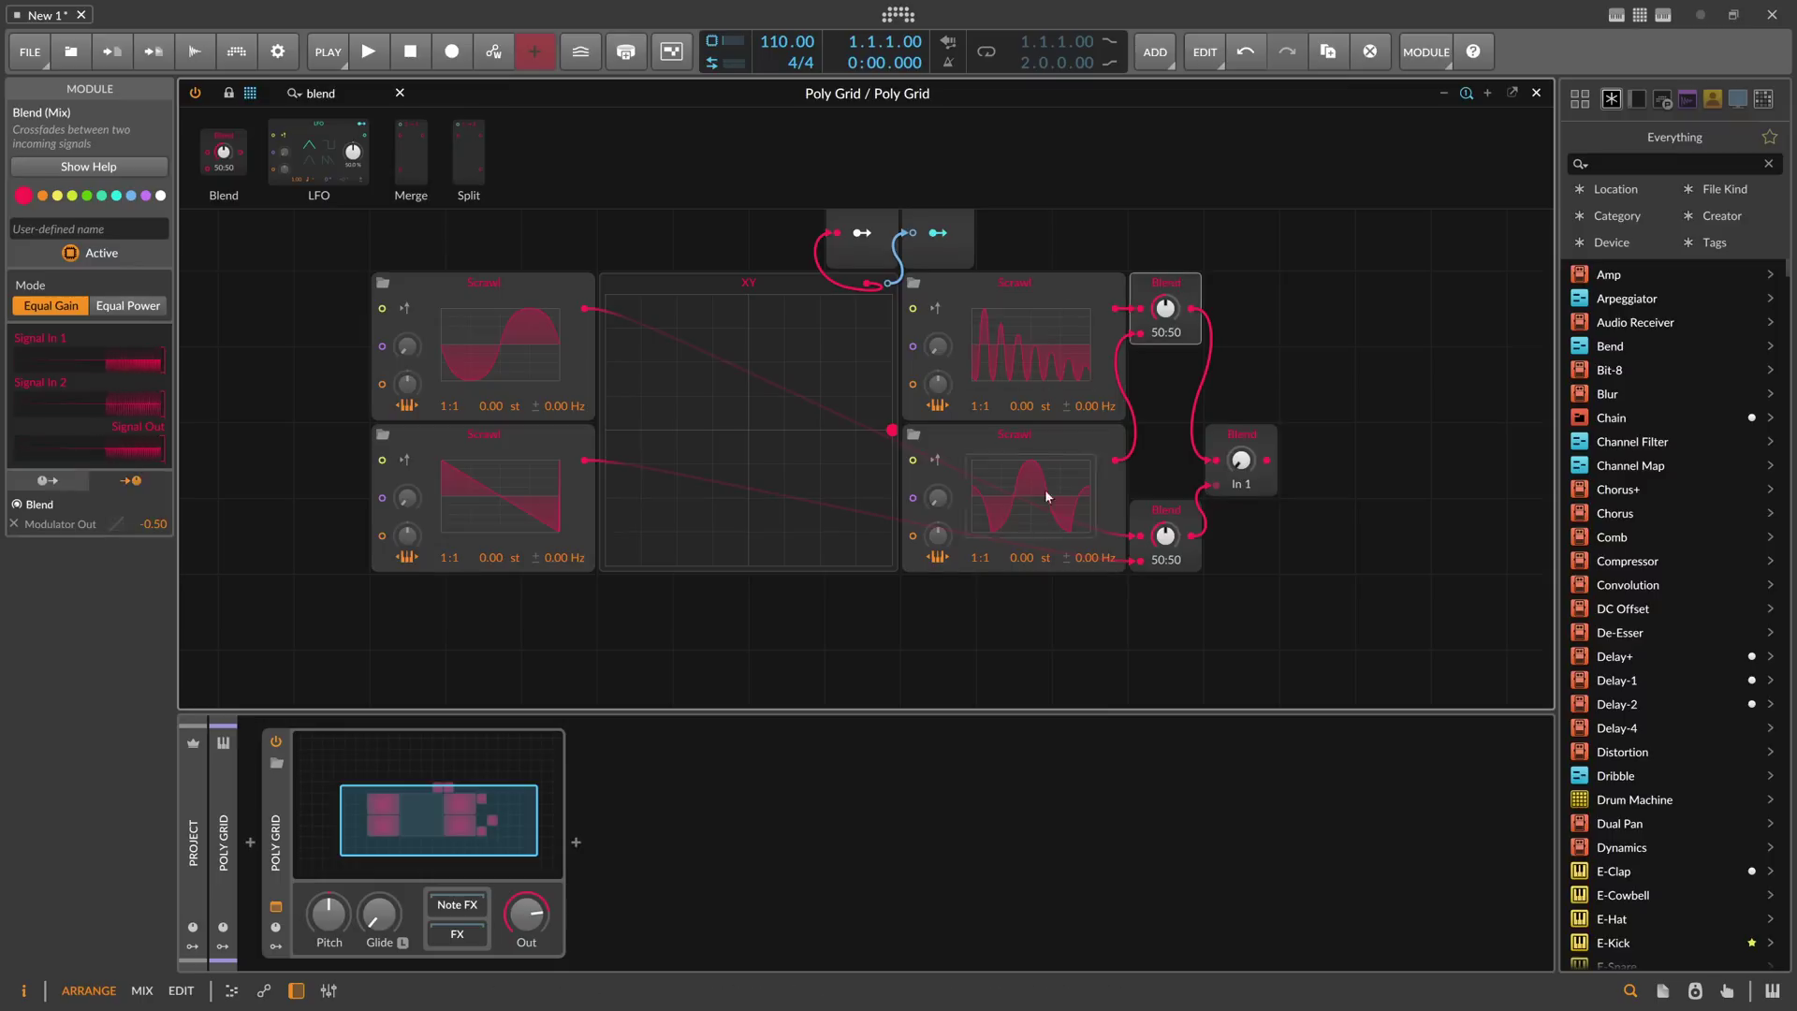
Step: Reset the third Blend to 50:50 and map the X Modulator Out to its crossfade amount at -50 %
double_click(1241, 462)
click(862, 232)
drag(1240, 460, 1241, 490)
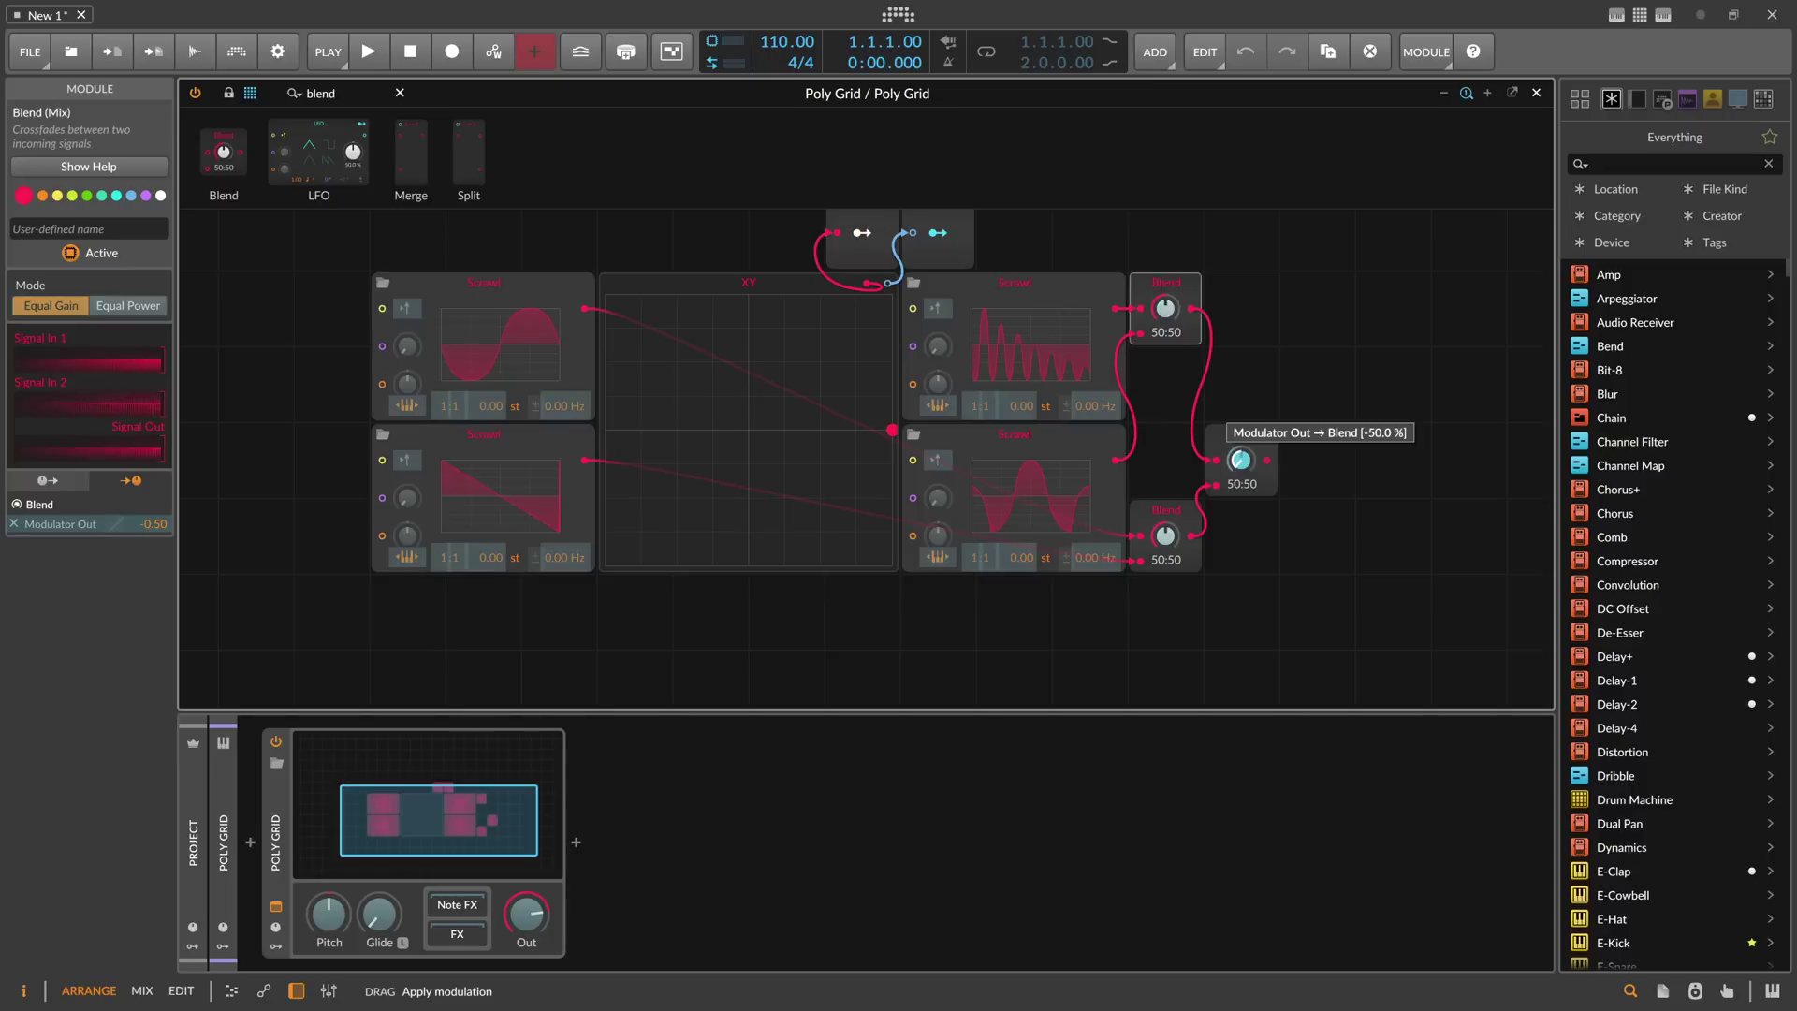
click(860, 236)
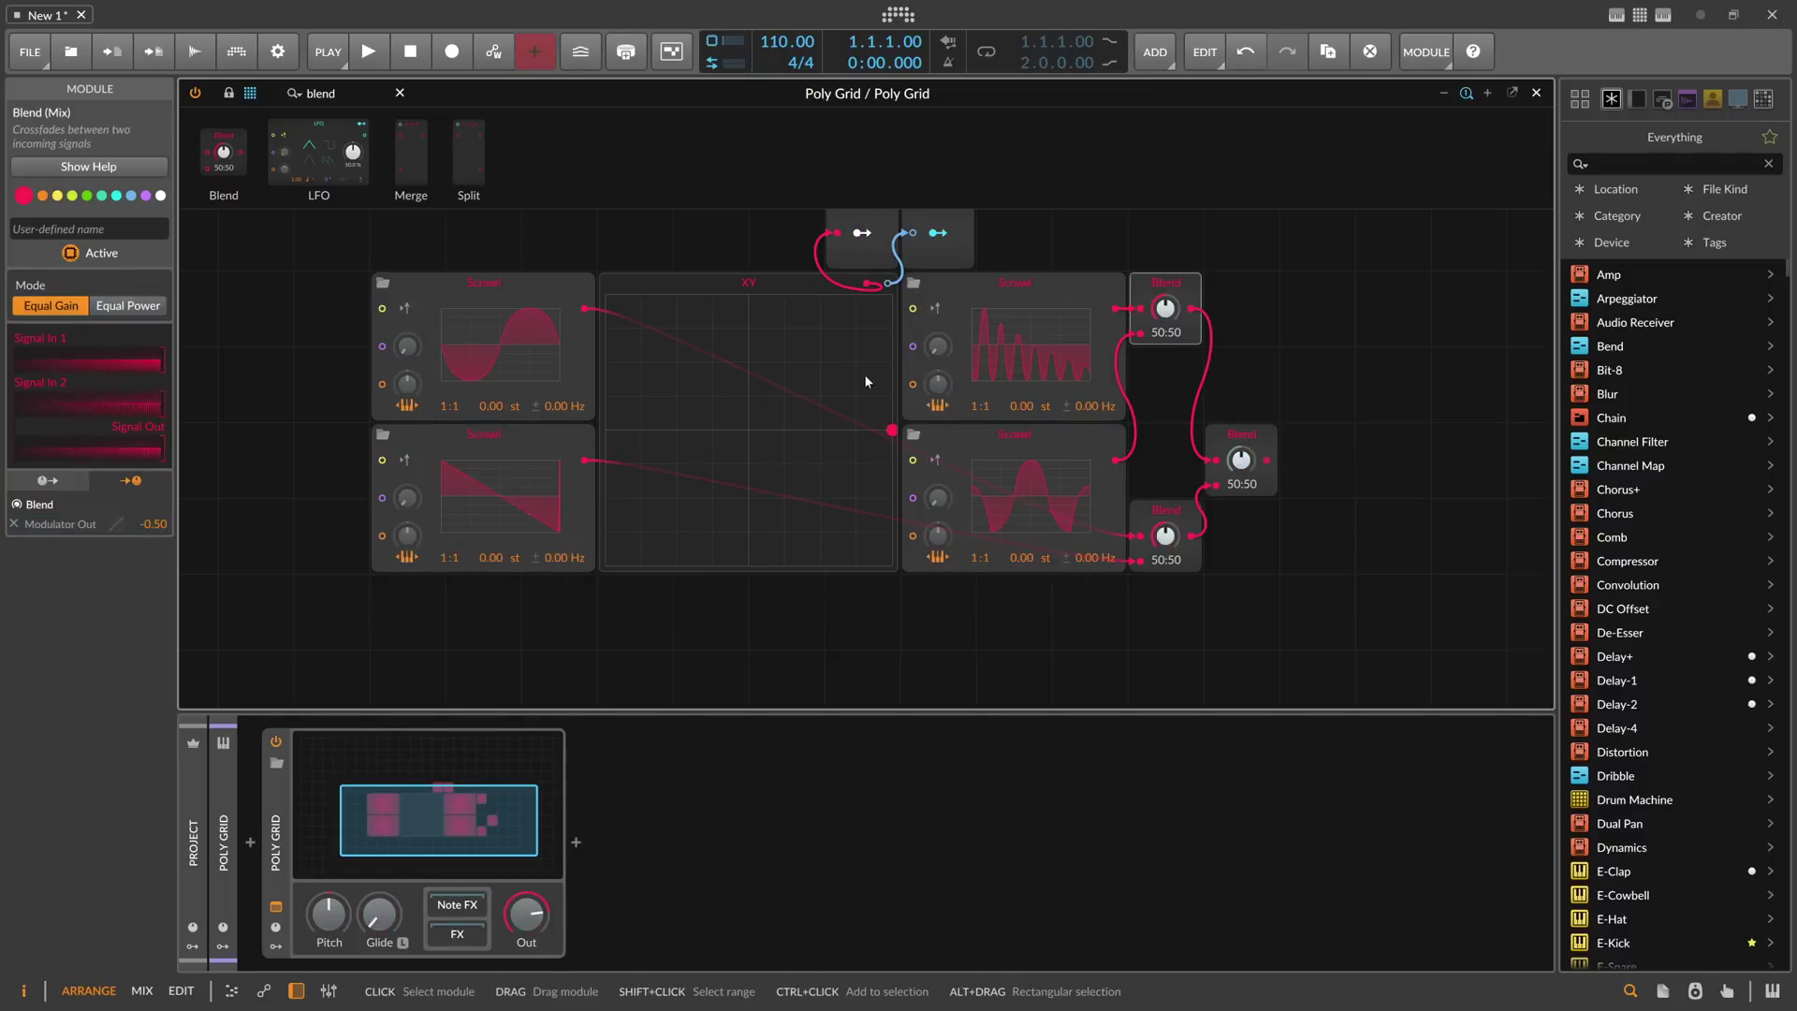
Step: Test the crossfading by moving the XY handle from the right edge to the upper-right and lower-left corners and back to the center
drag(891, 429, 840, 433)
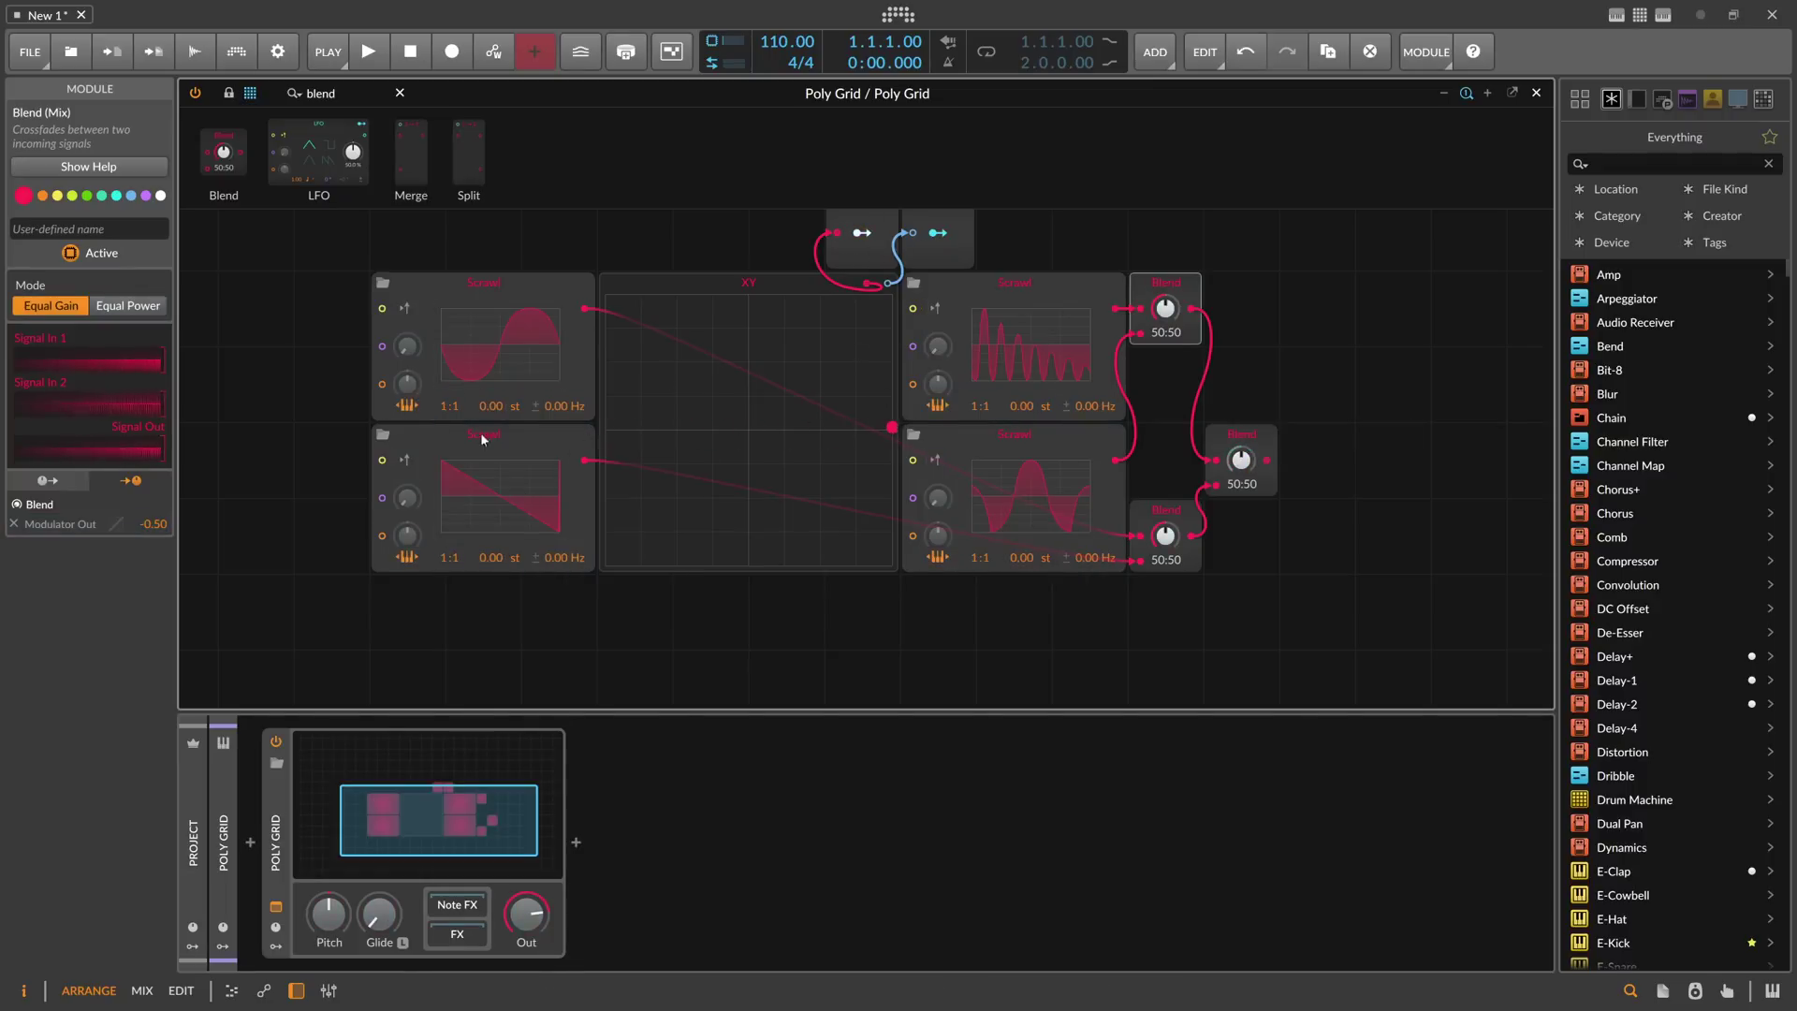
drag(892, 428, 834, 367)
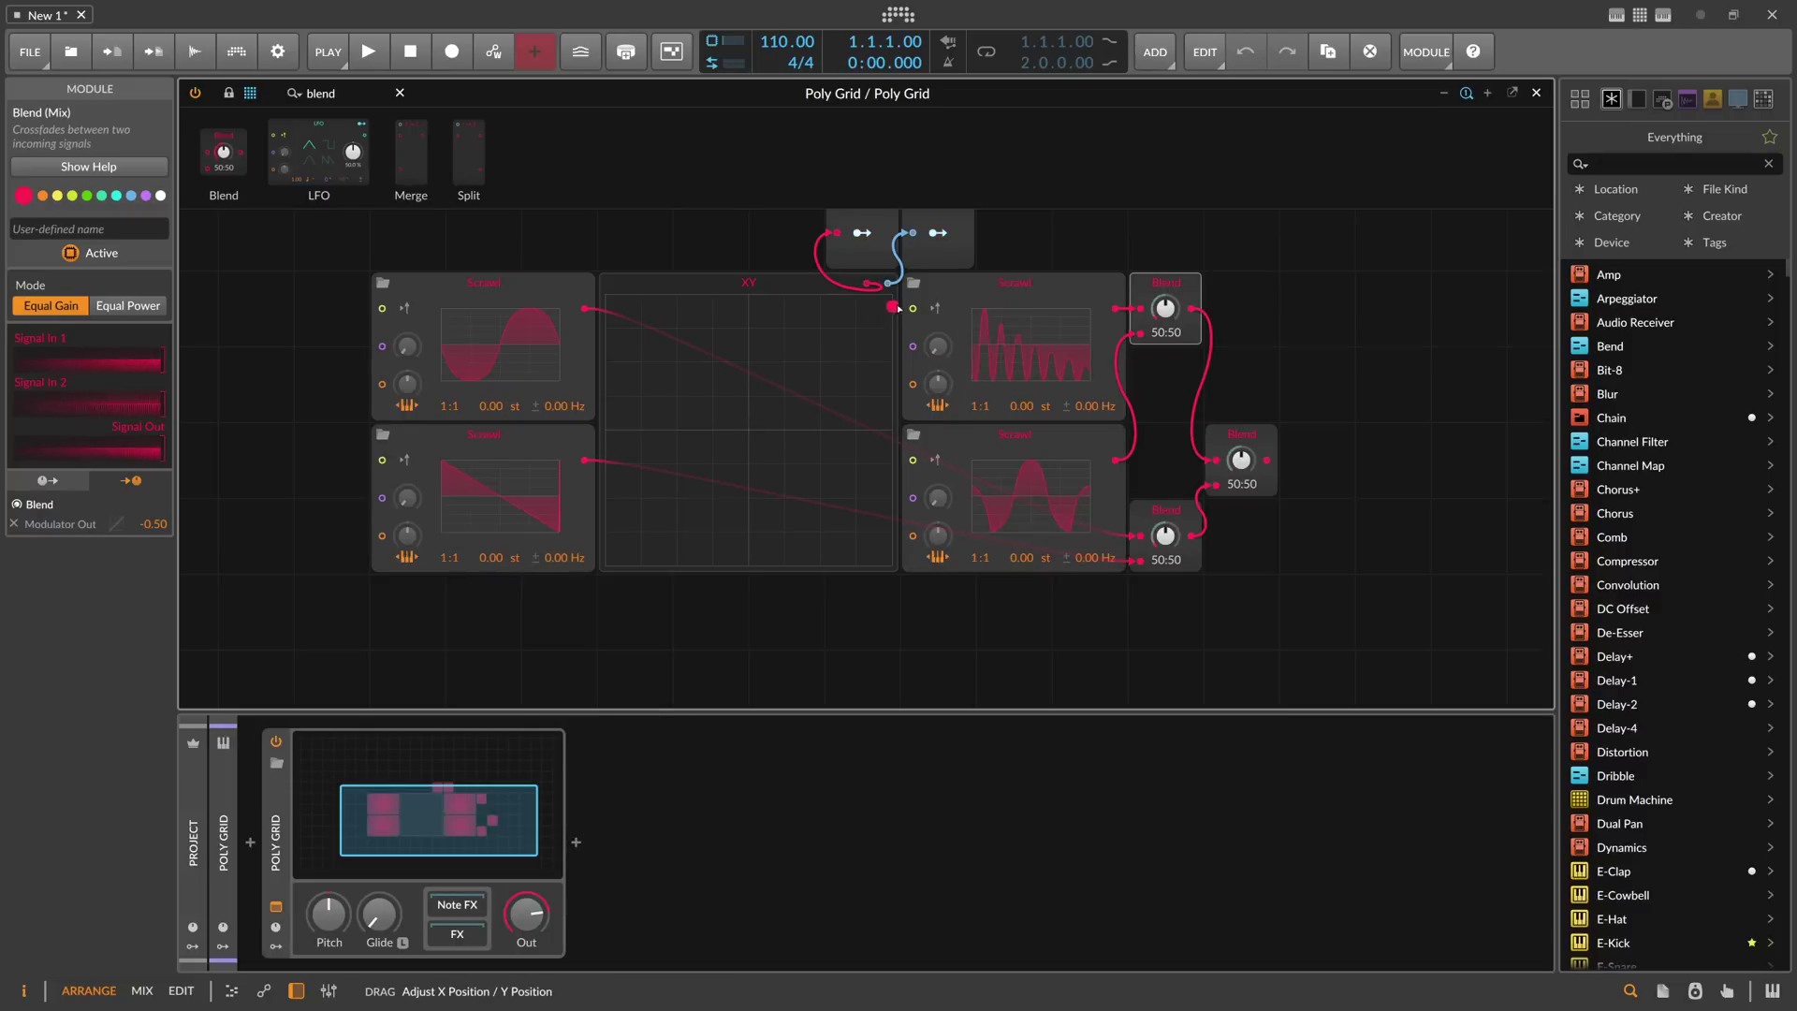
drag(916, 284, 919, 282)
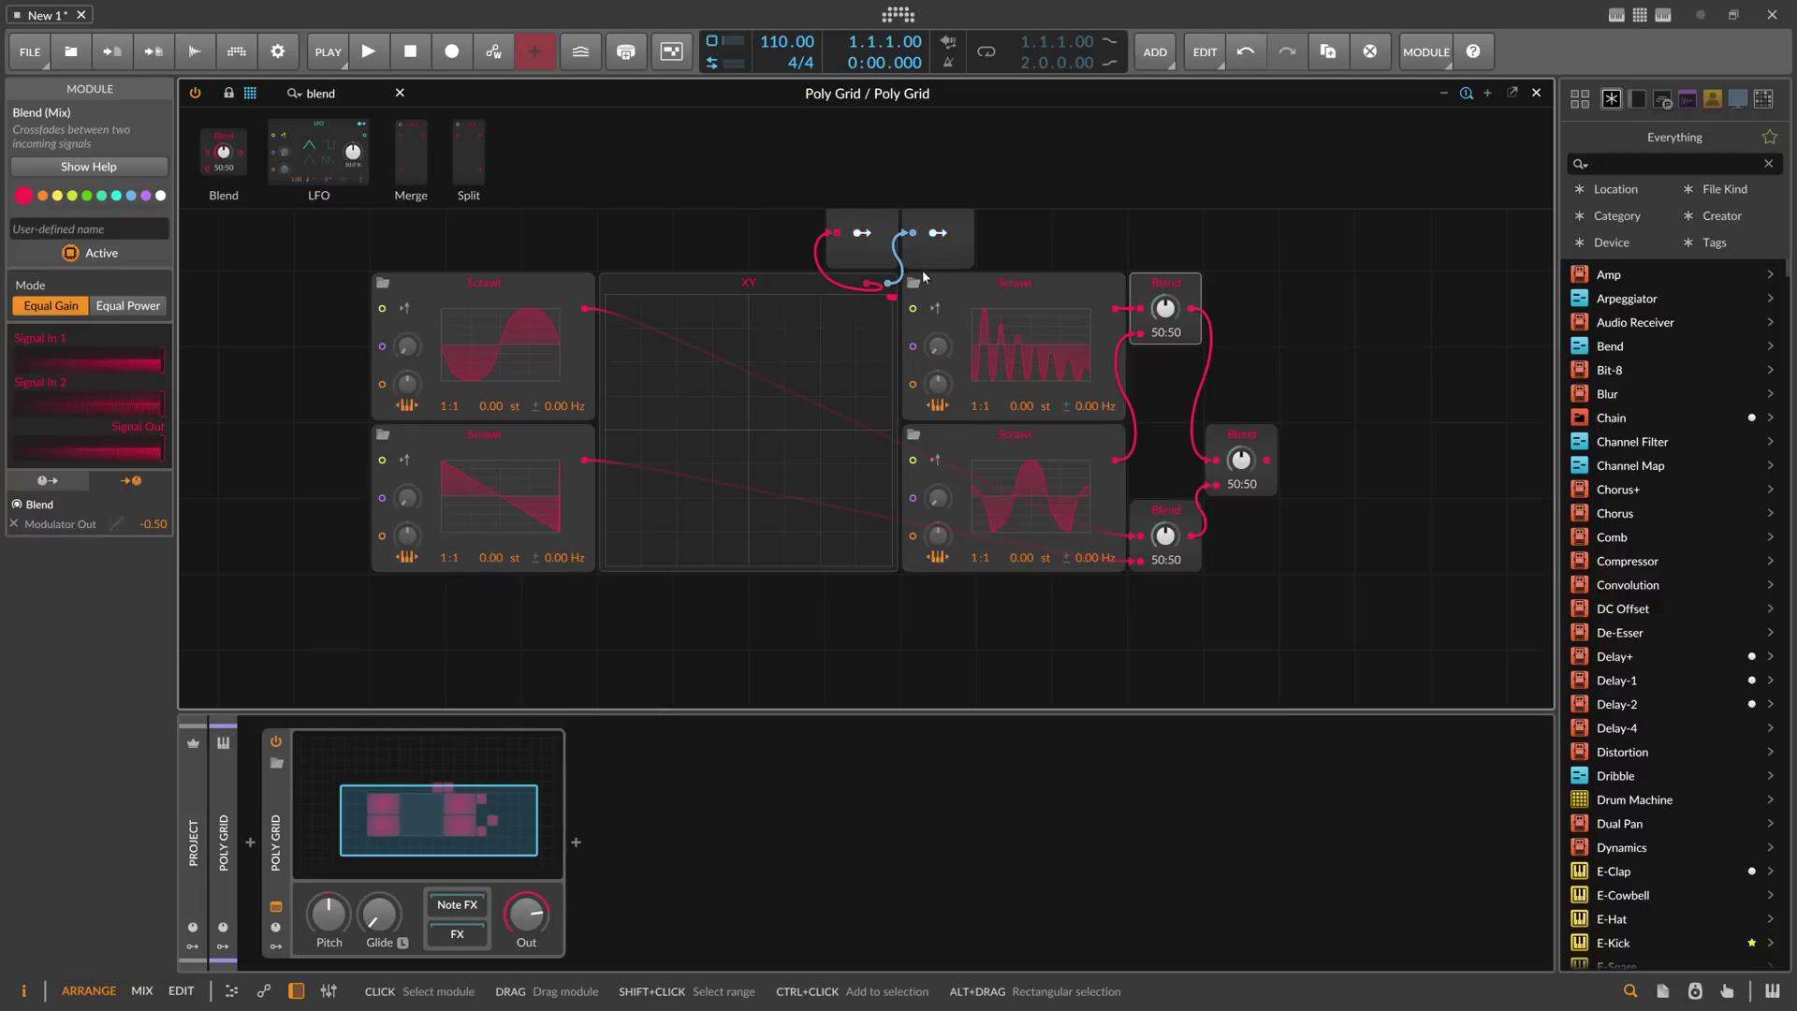
click(1028, 288)
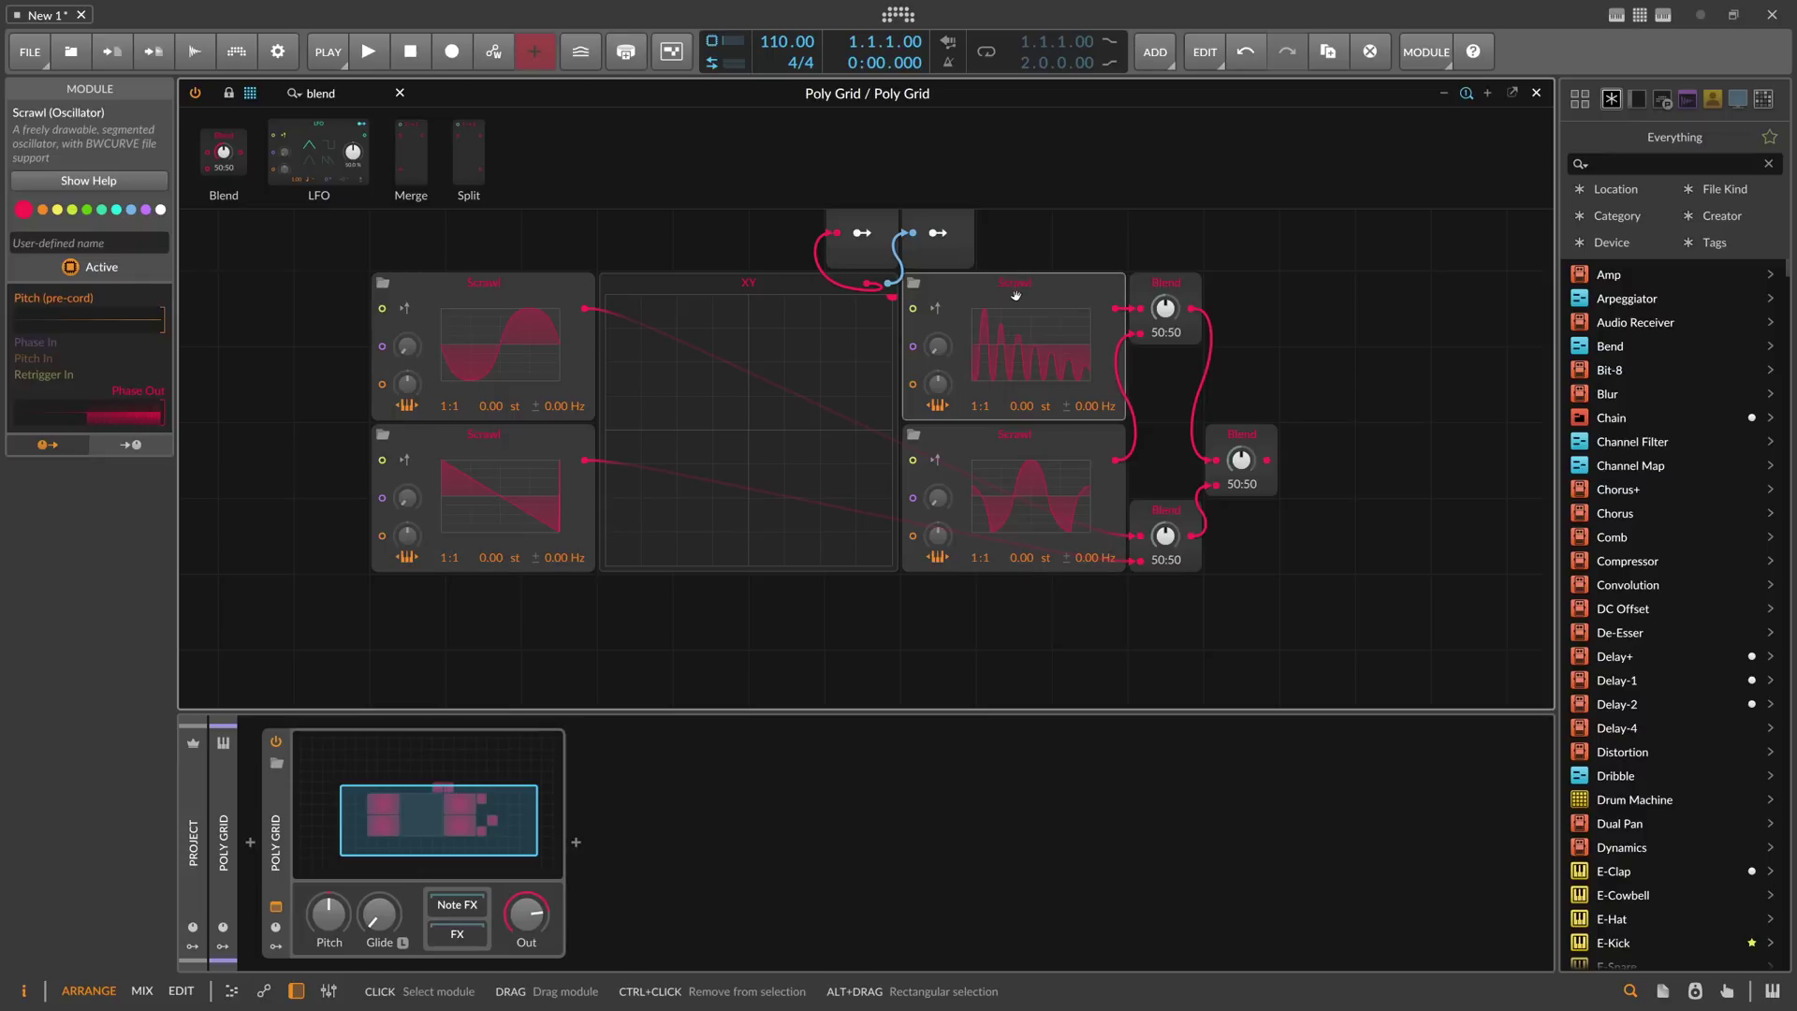
drag(892, 297, 844, 343)
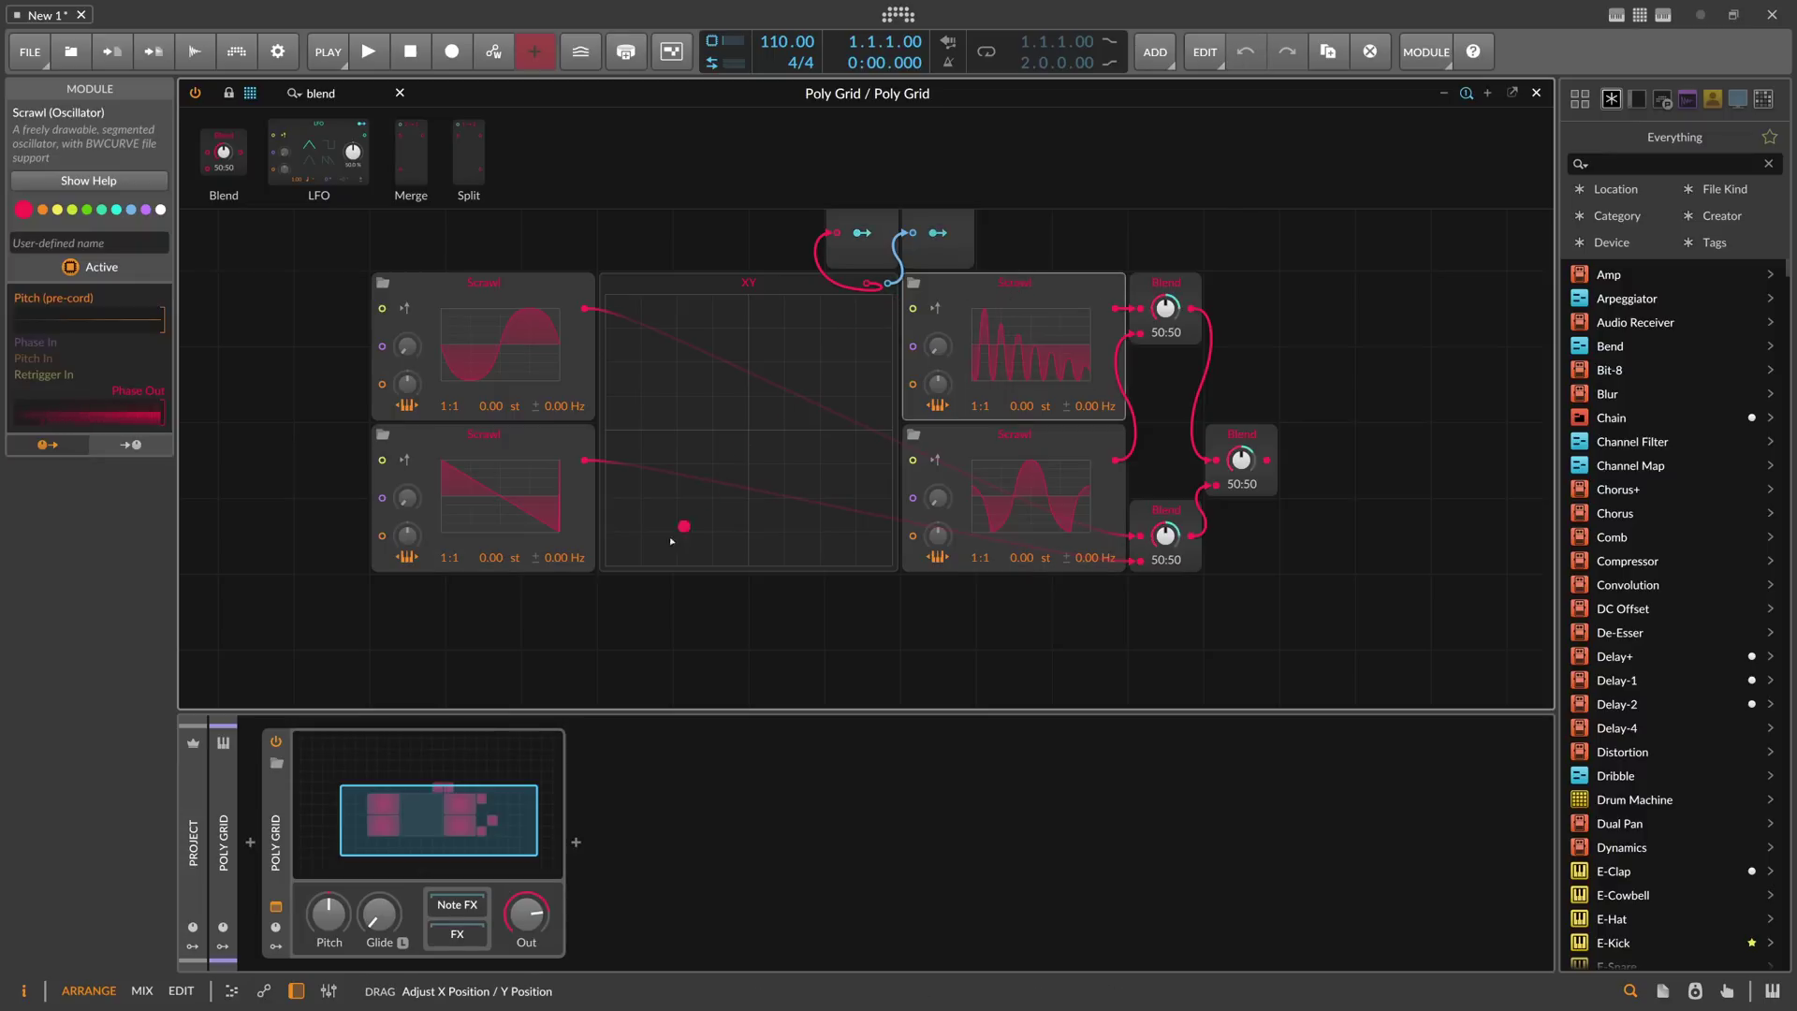
drag(621, 544, 749, 431)
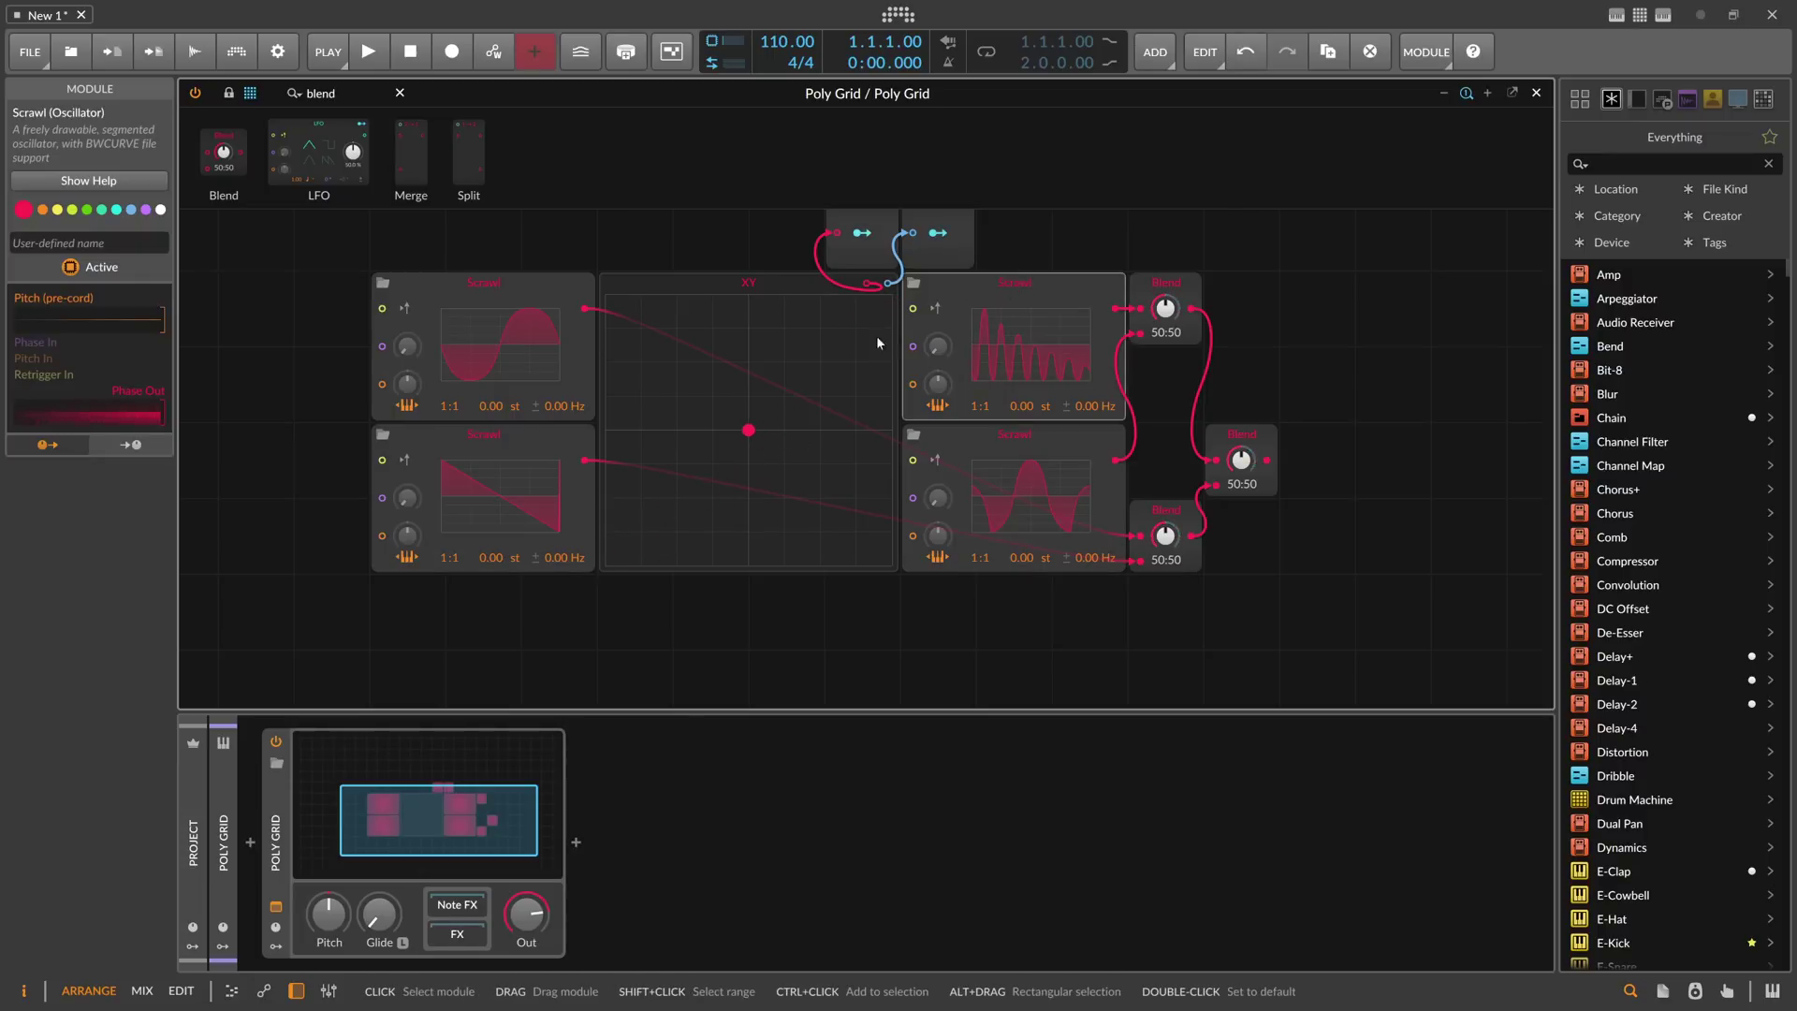
Step: Add an Oscilloscope fed by the third Blend's output and set its mode to Pitch
text(osc)
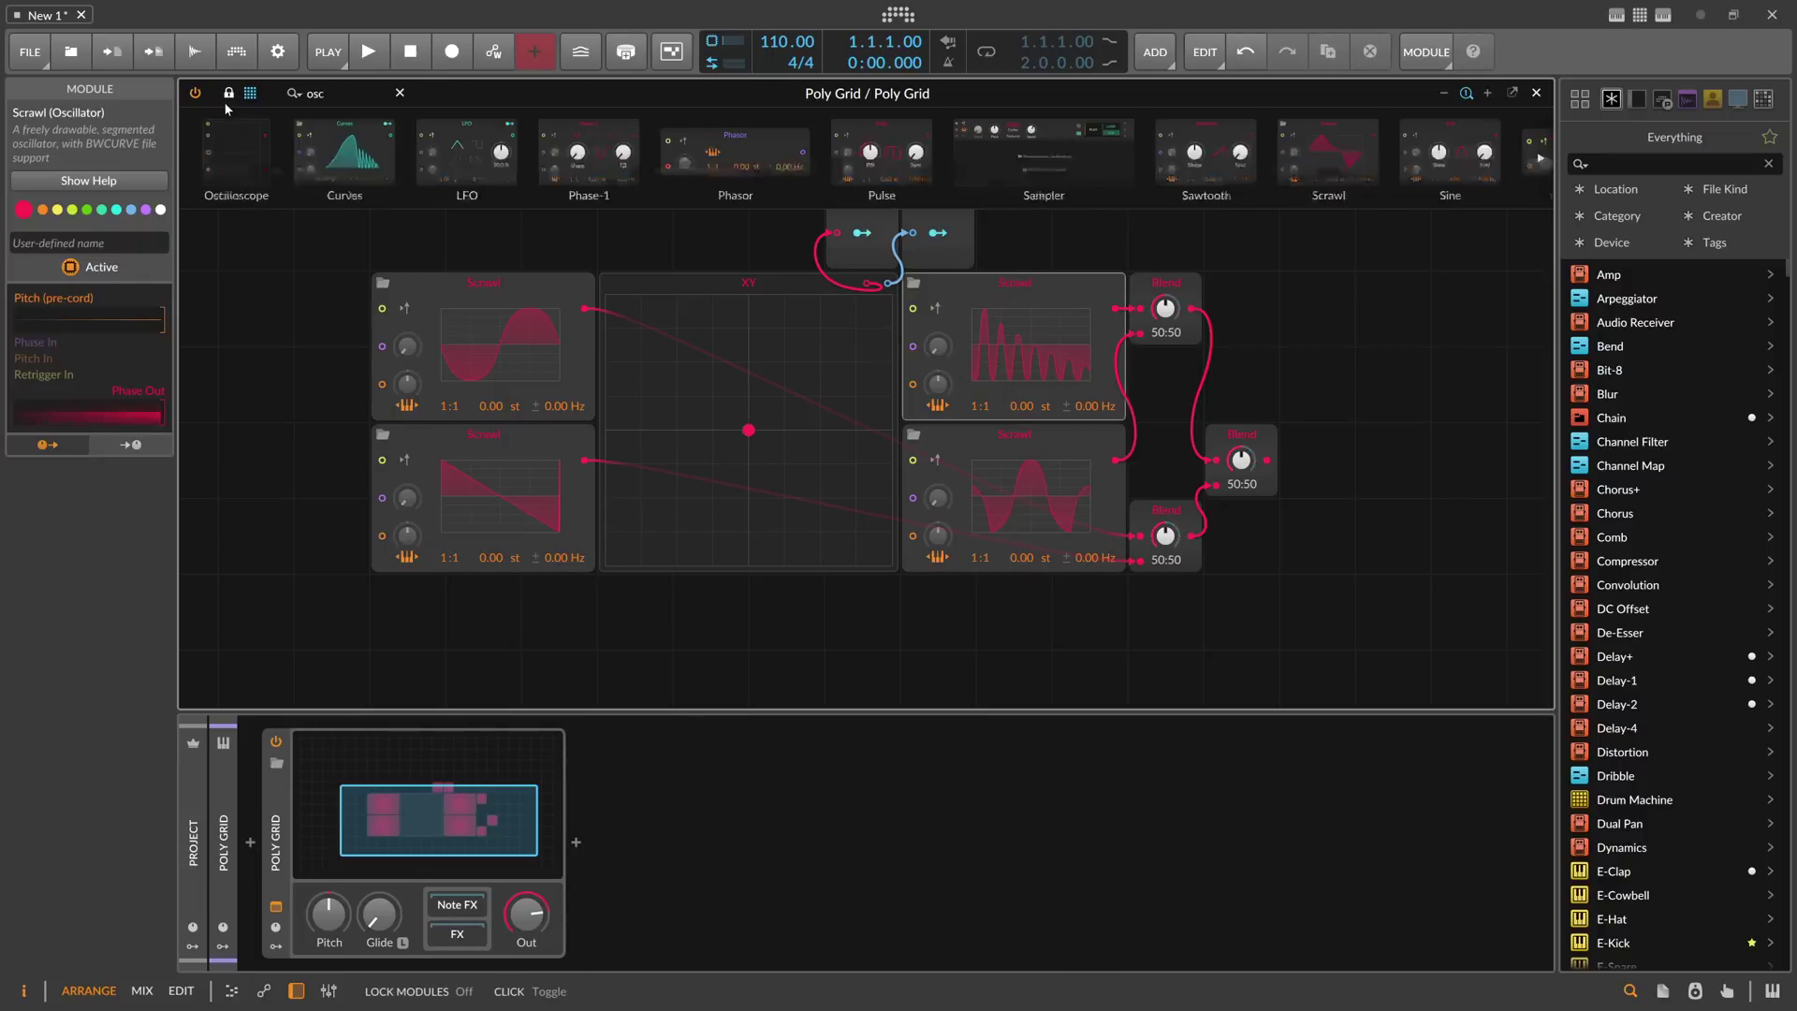
drag(236, 150, 1338, 407)
drag(1267, 459, 1289, 387)
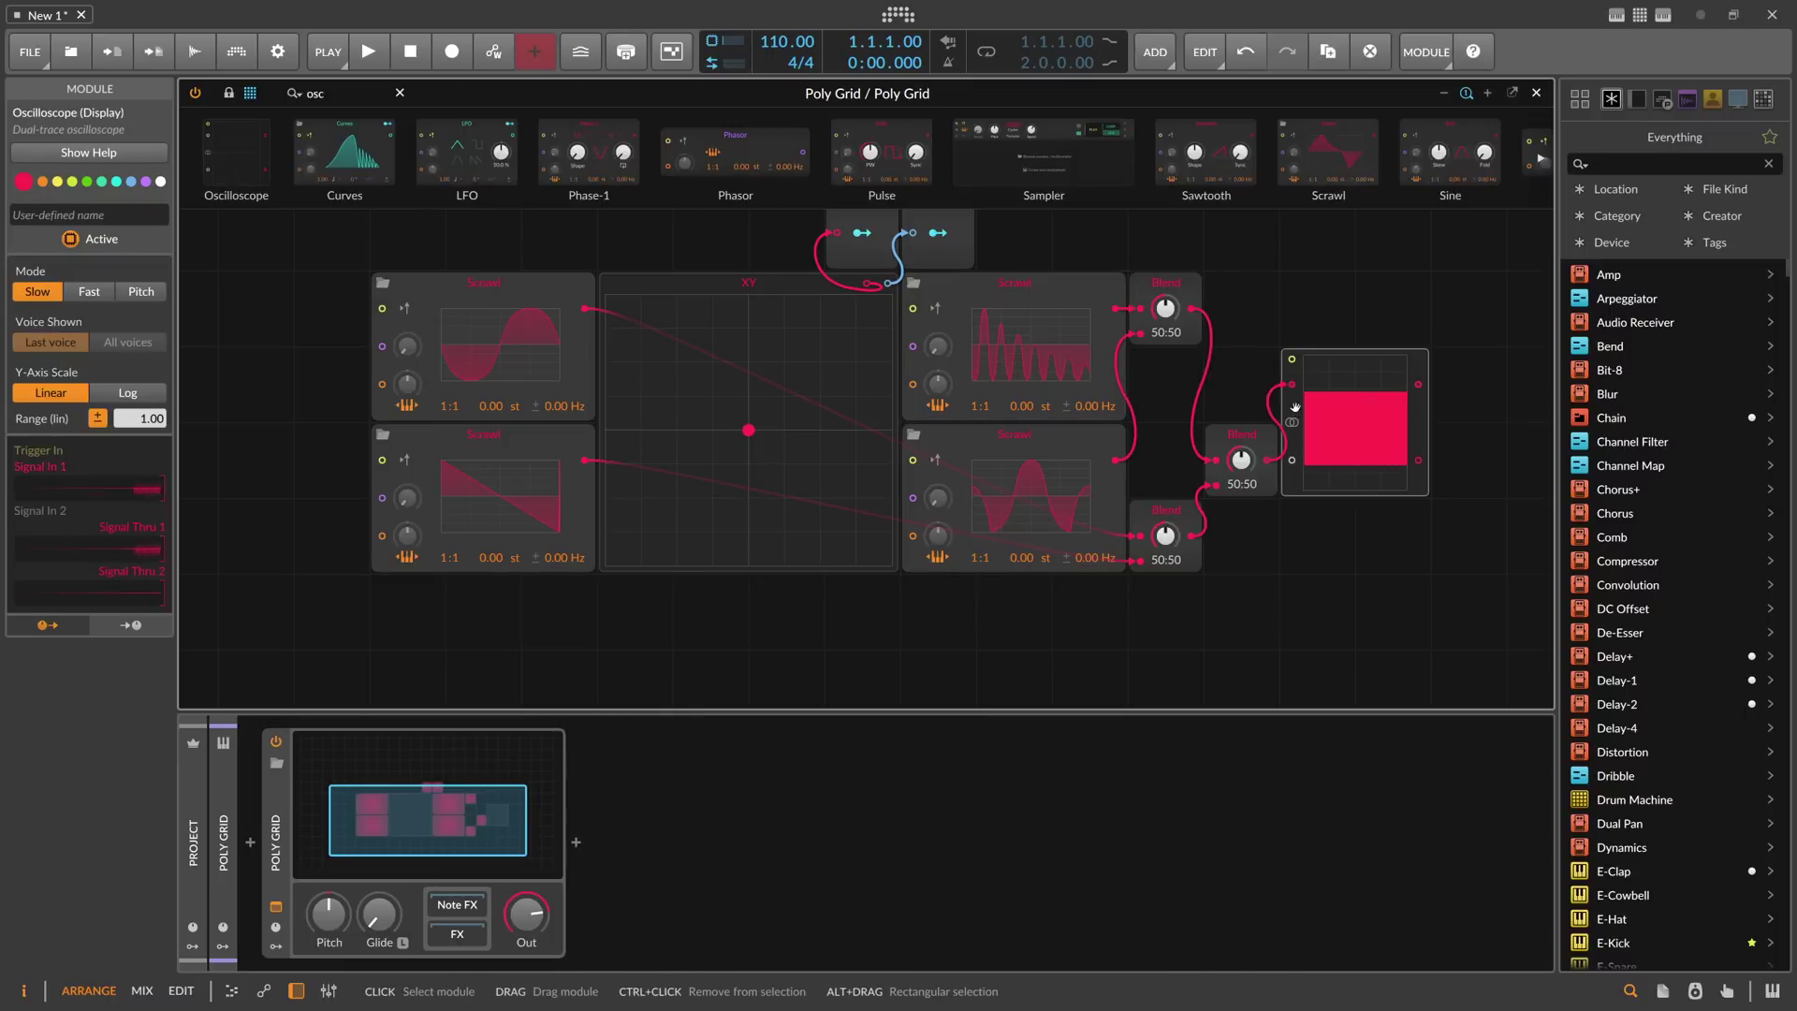
click(141, 291)
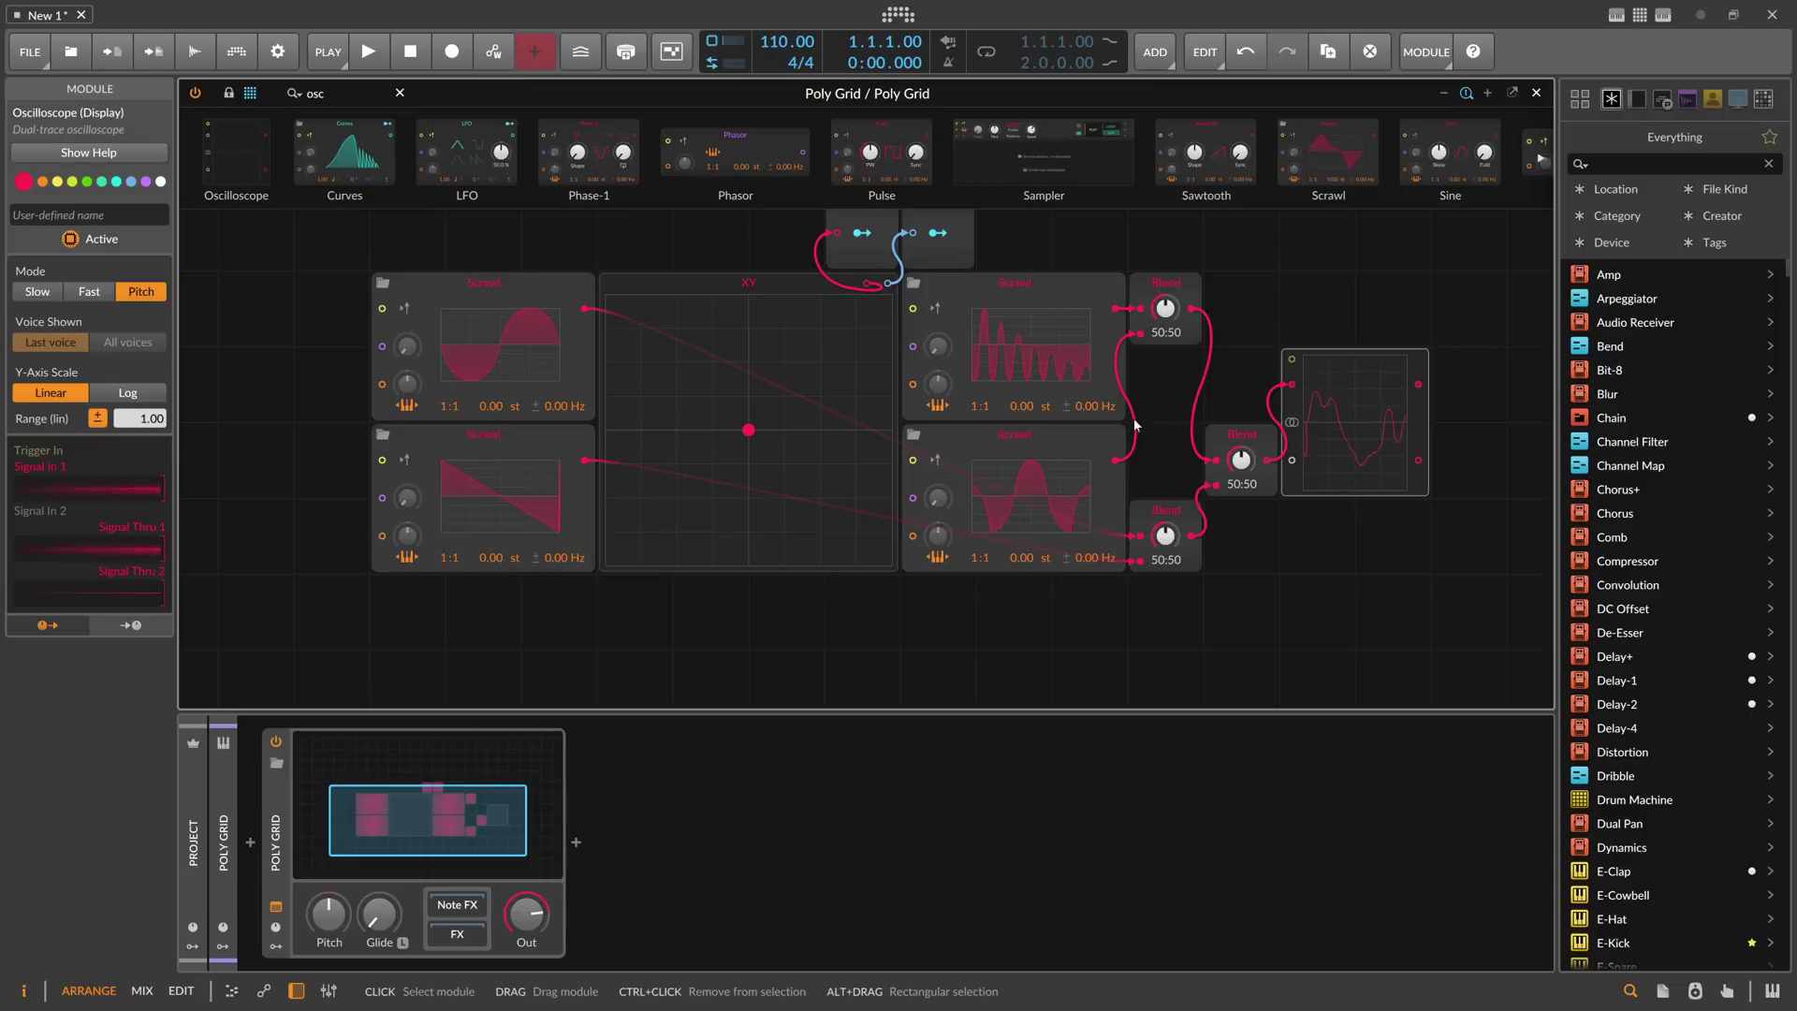
Step: Examine the blended waveform on the Oscilloscope while moving the XY handle through the pad's corners and back near the center
drag(749, 430, 867, 339)
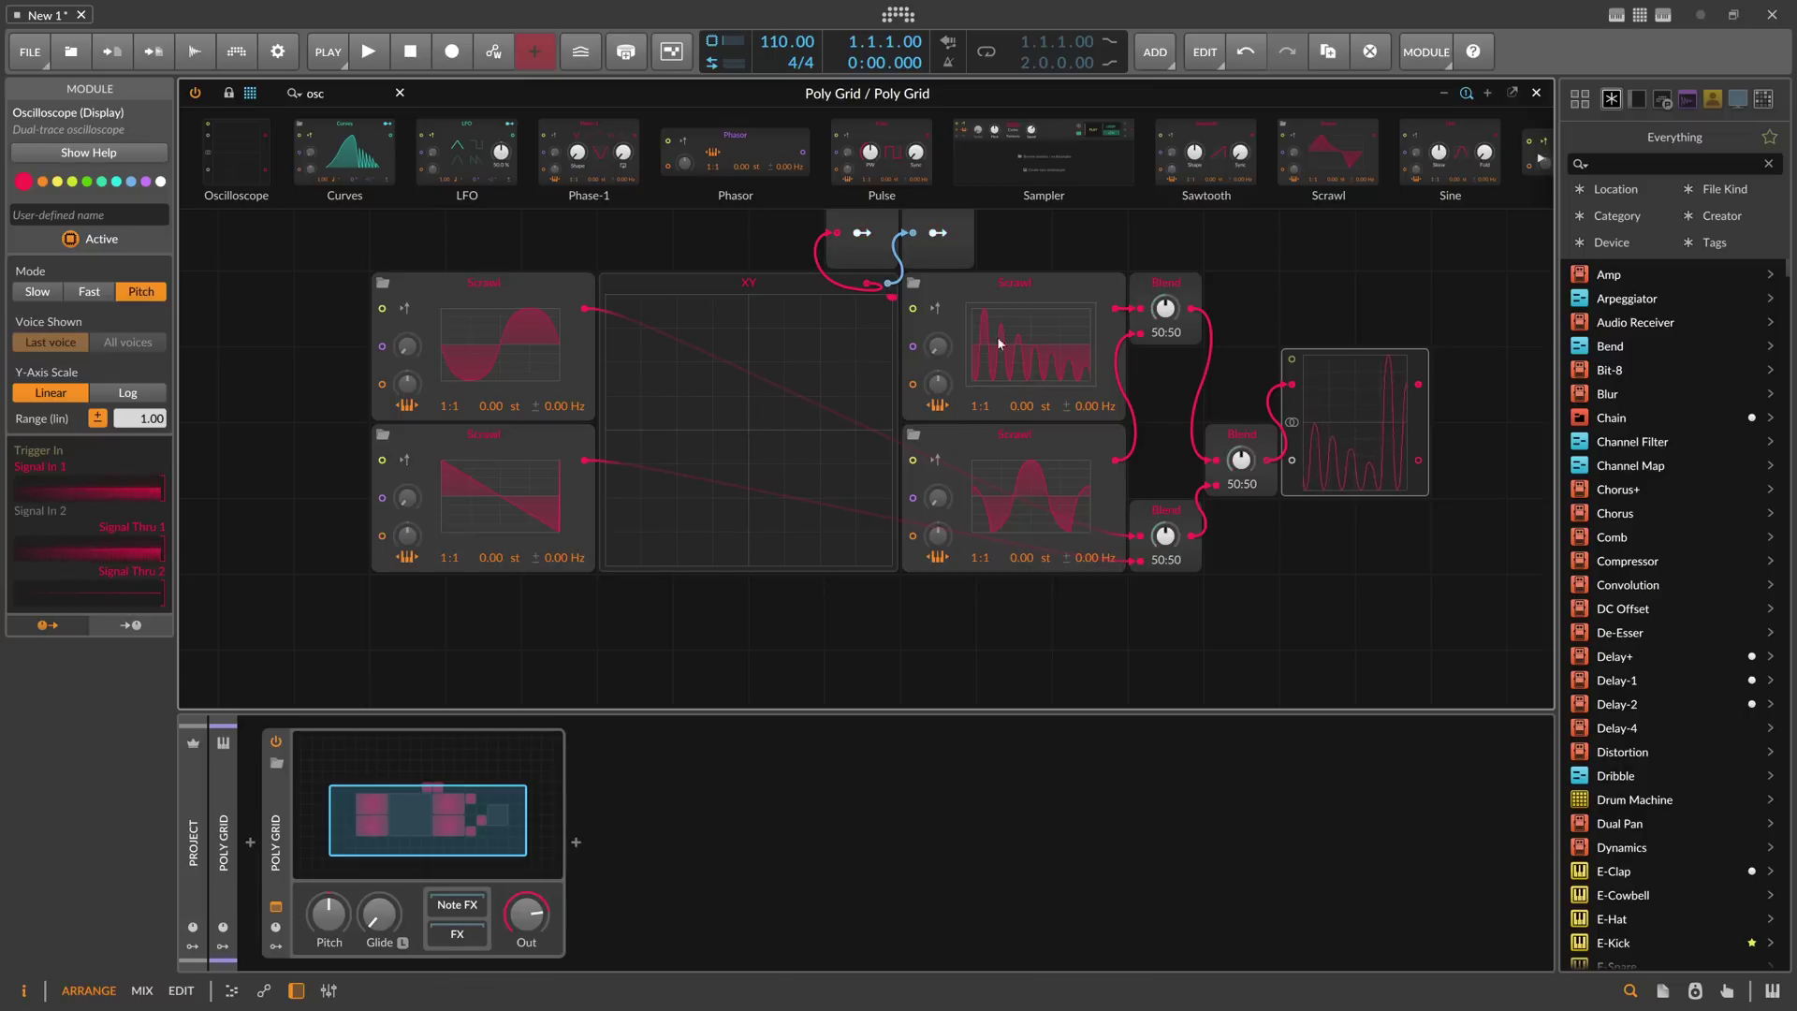
drag(866, 442, 903, 554)
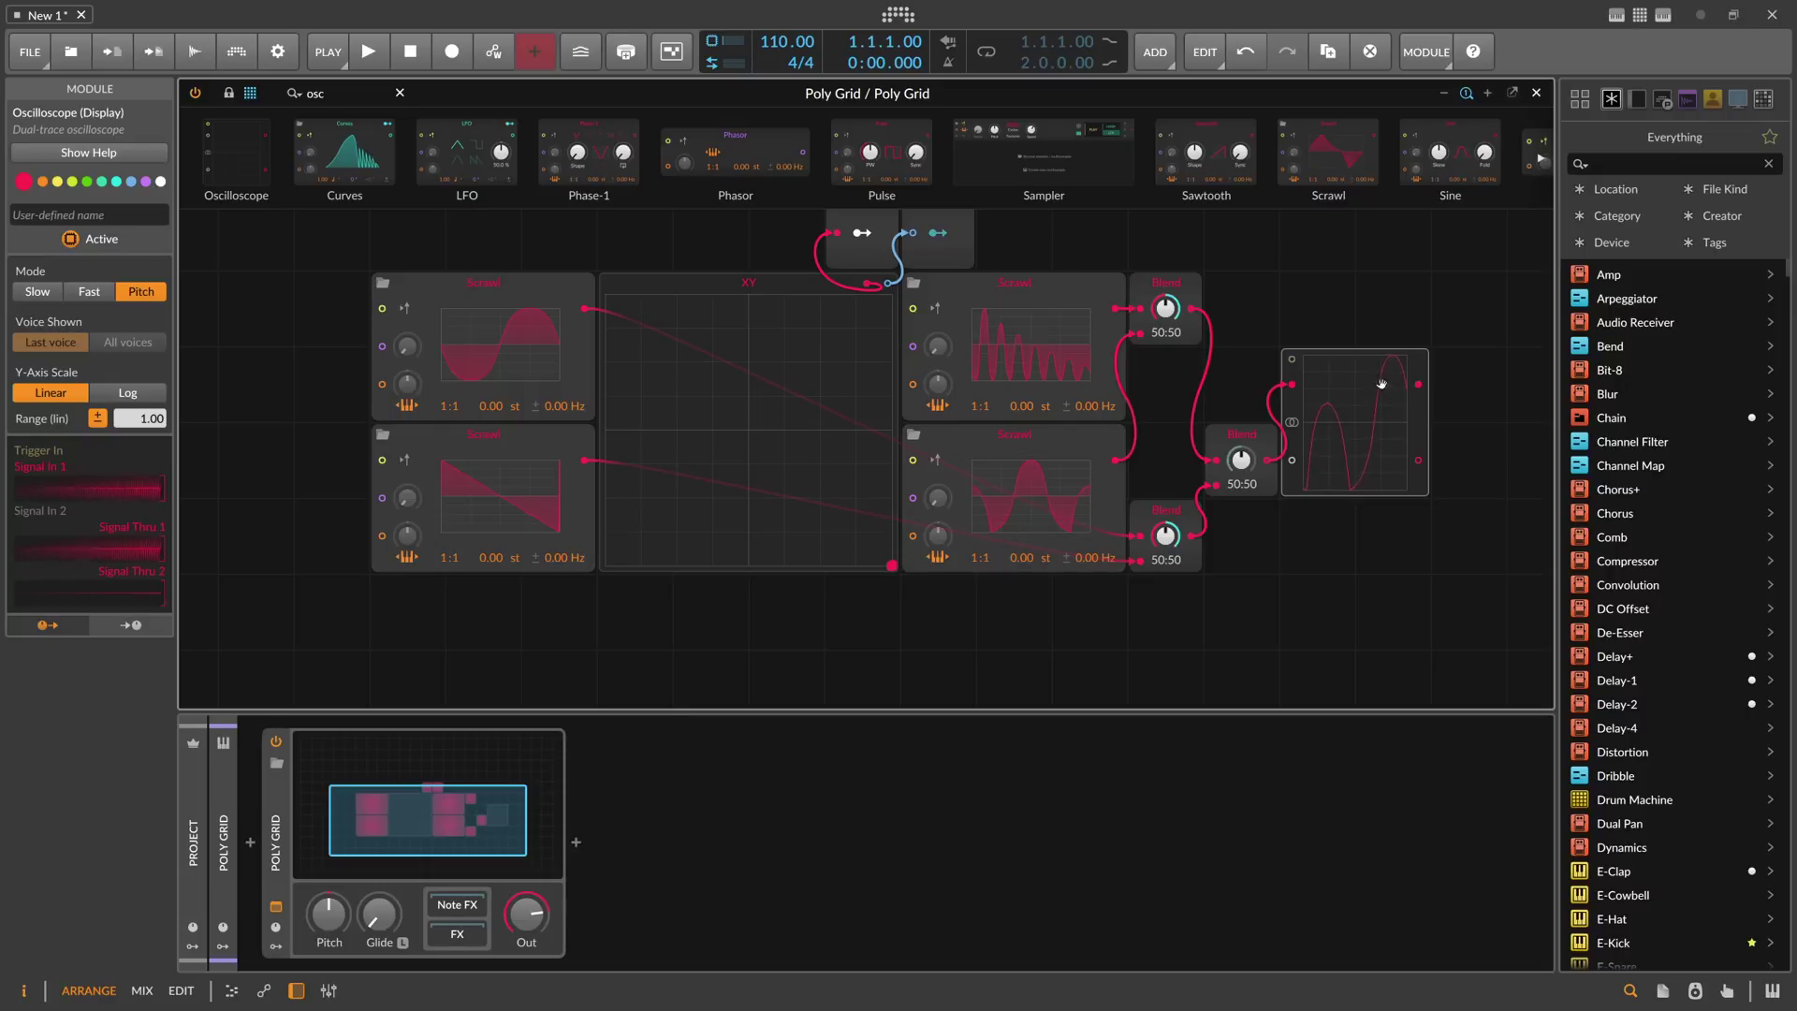
drag(892, 565, 673, 572)
drag(547, 586, 738, 475)
drag(615, 243, 519, 278)
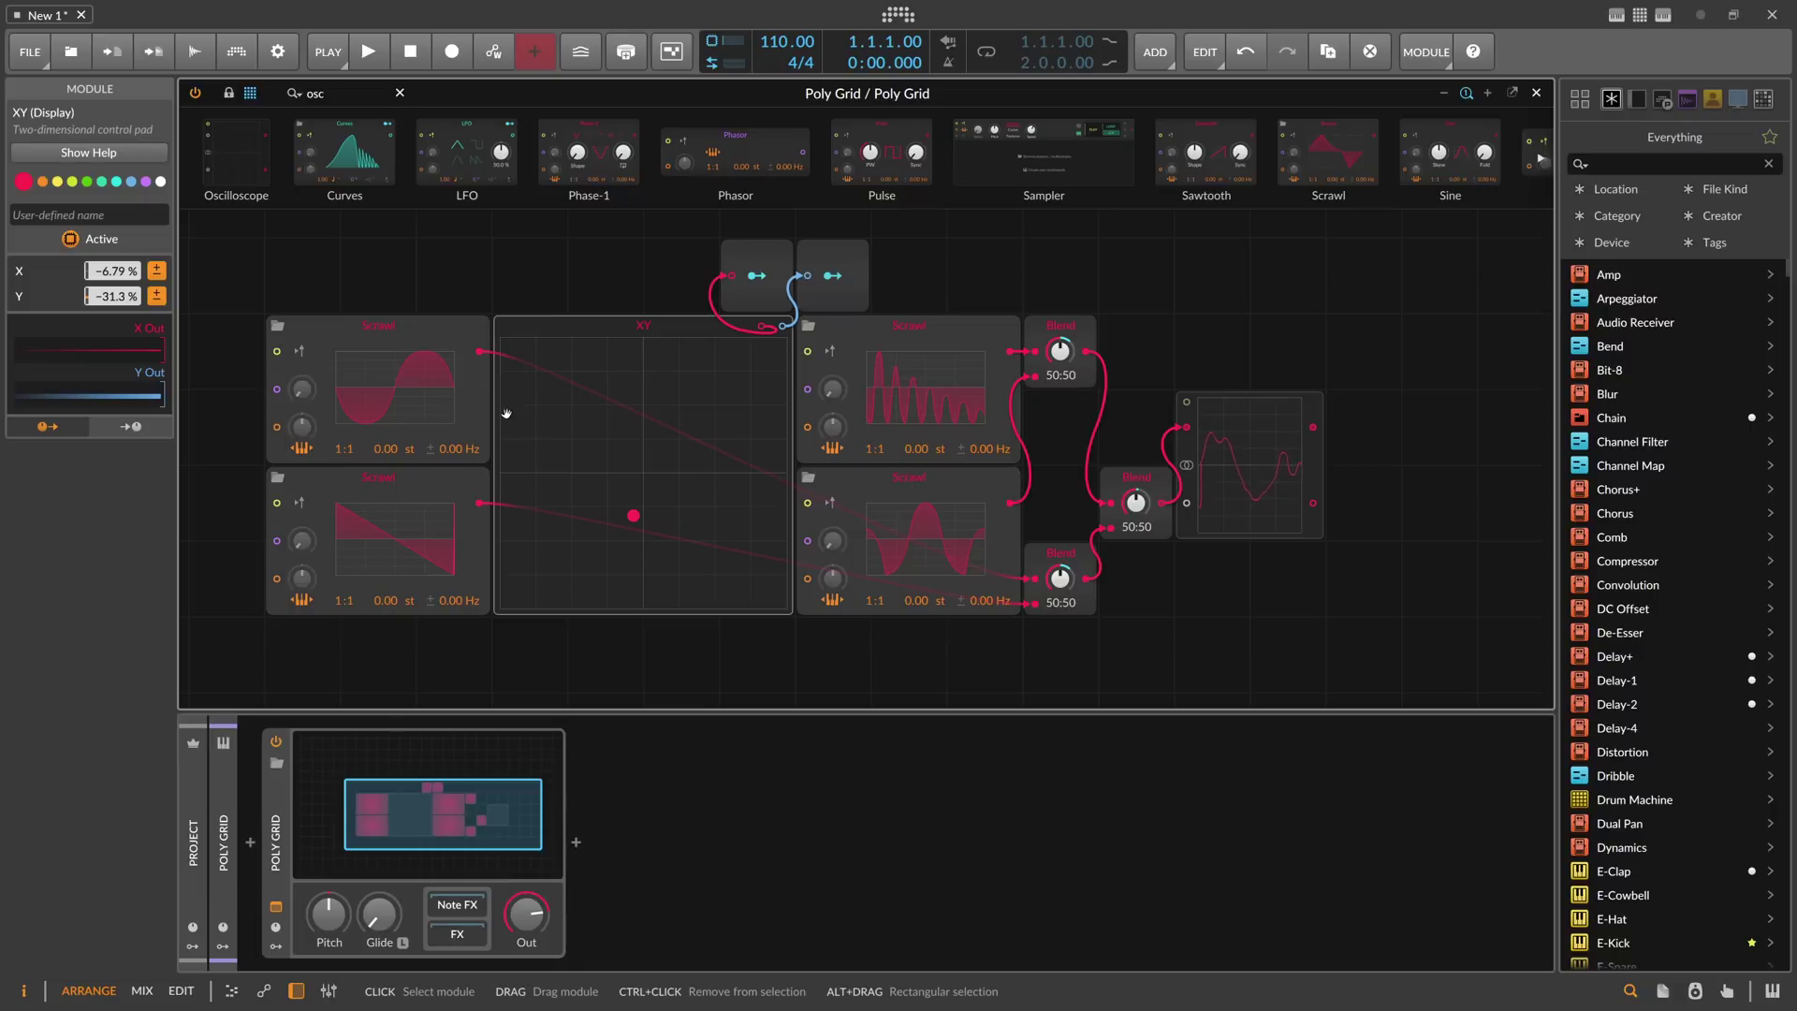
Step: Try a Wavetable oscillator above the XY pad, sweeping its Index and the XY handle to compare them, and delete the oscillator
drag(656, 511, 555, 573)
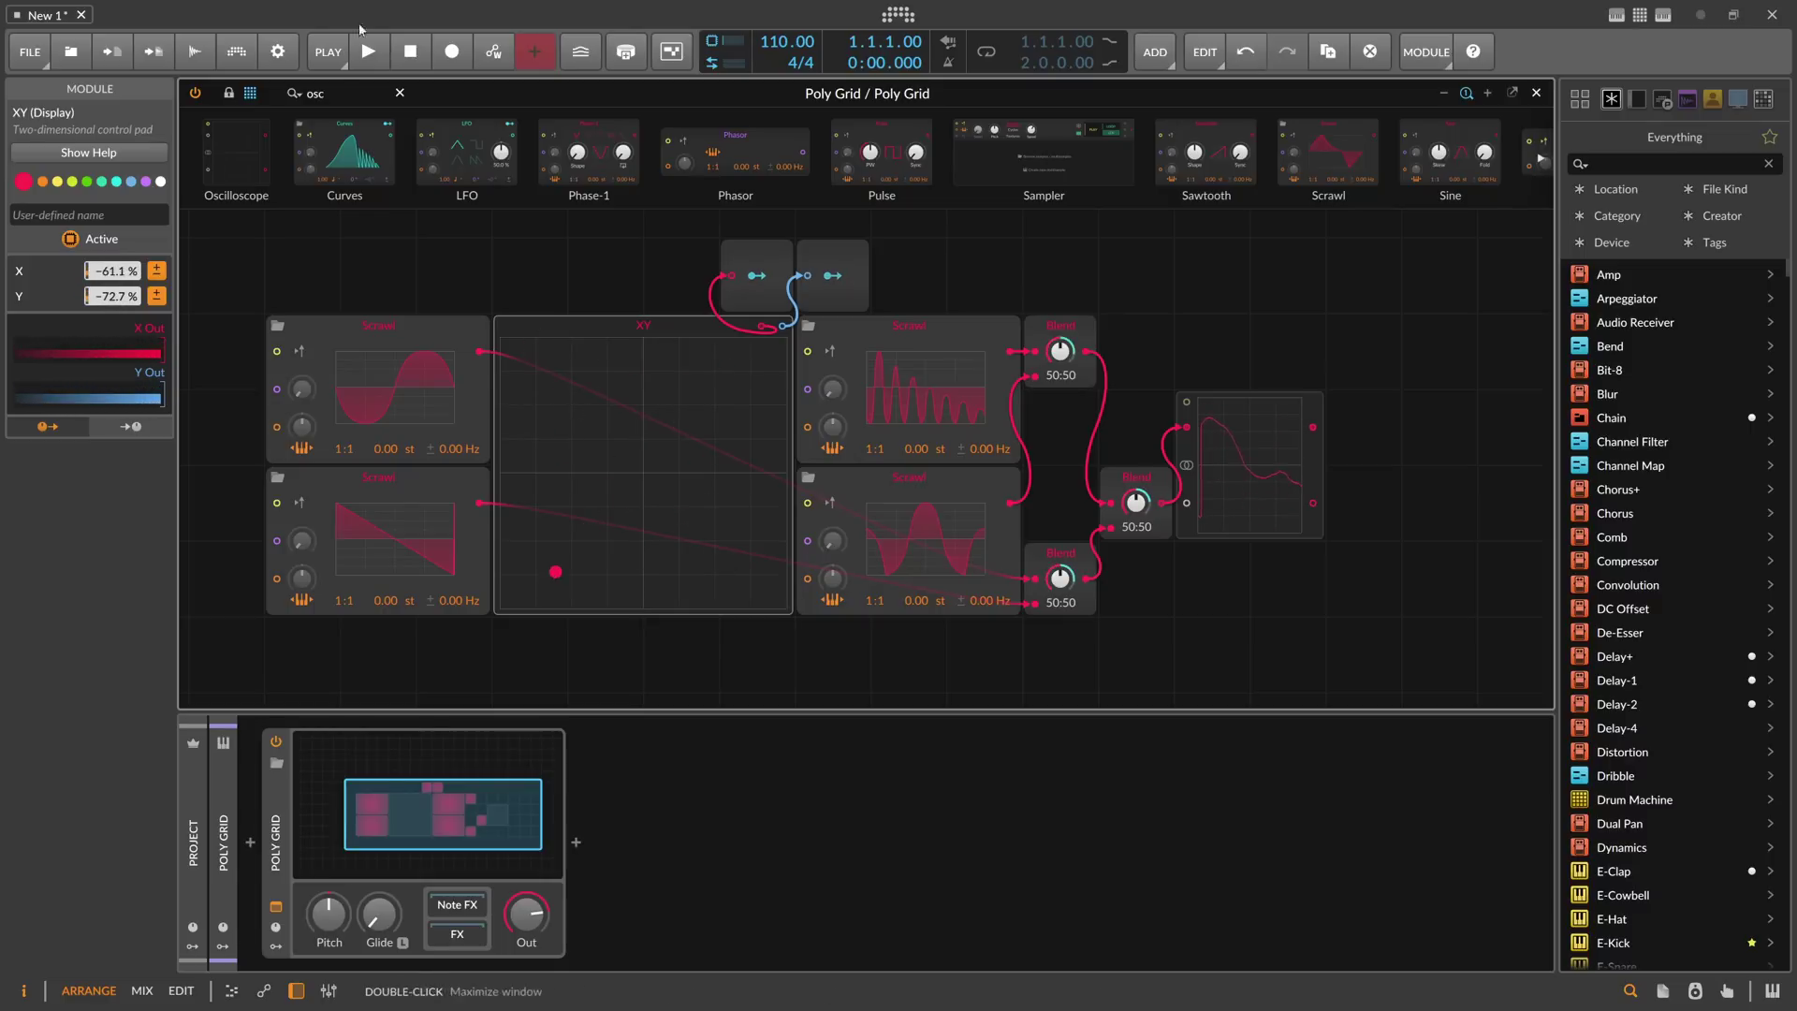
text(wav)
drag(426, 167, 432, 251)
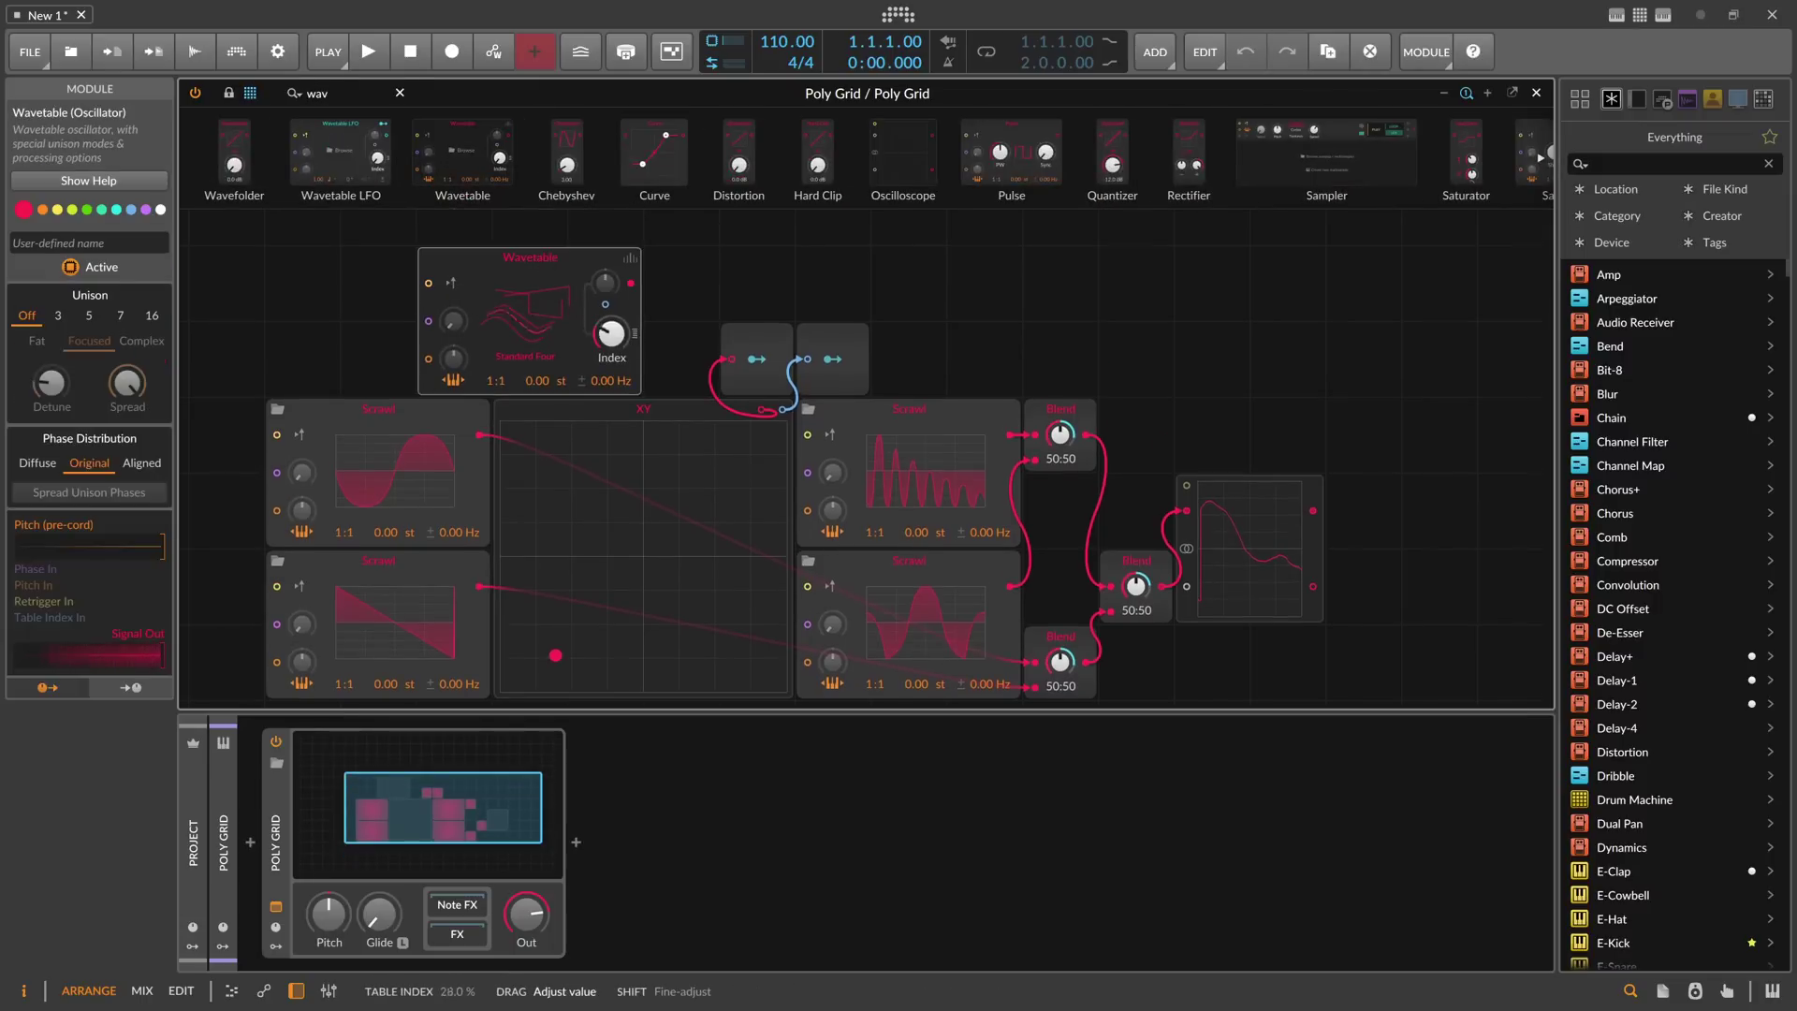
drag(611, 333, 611, 324)
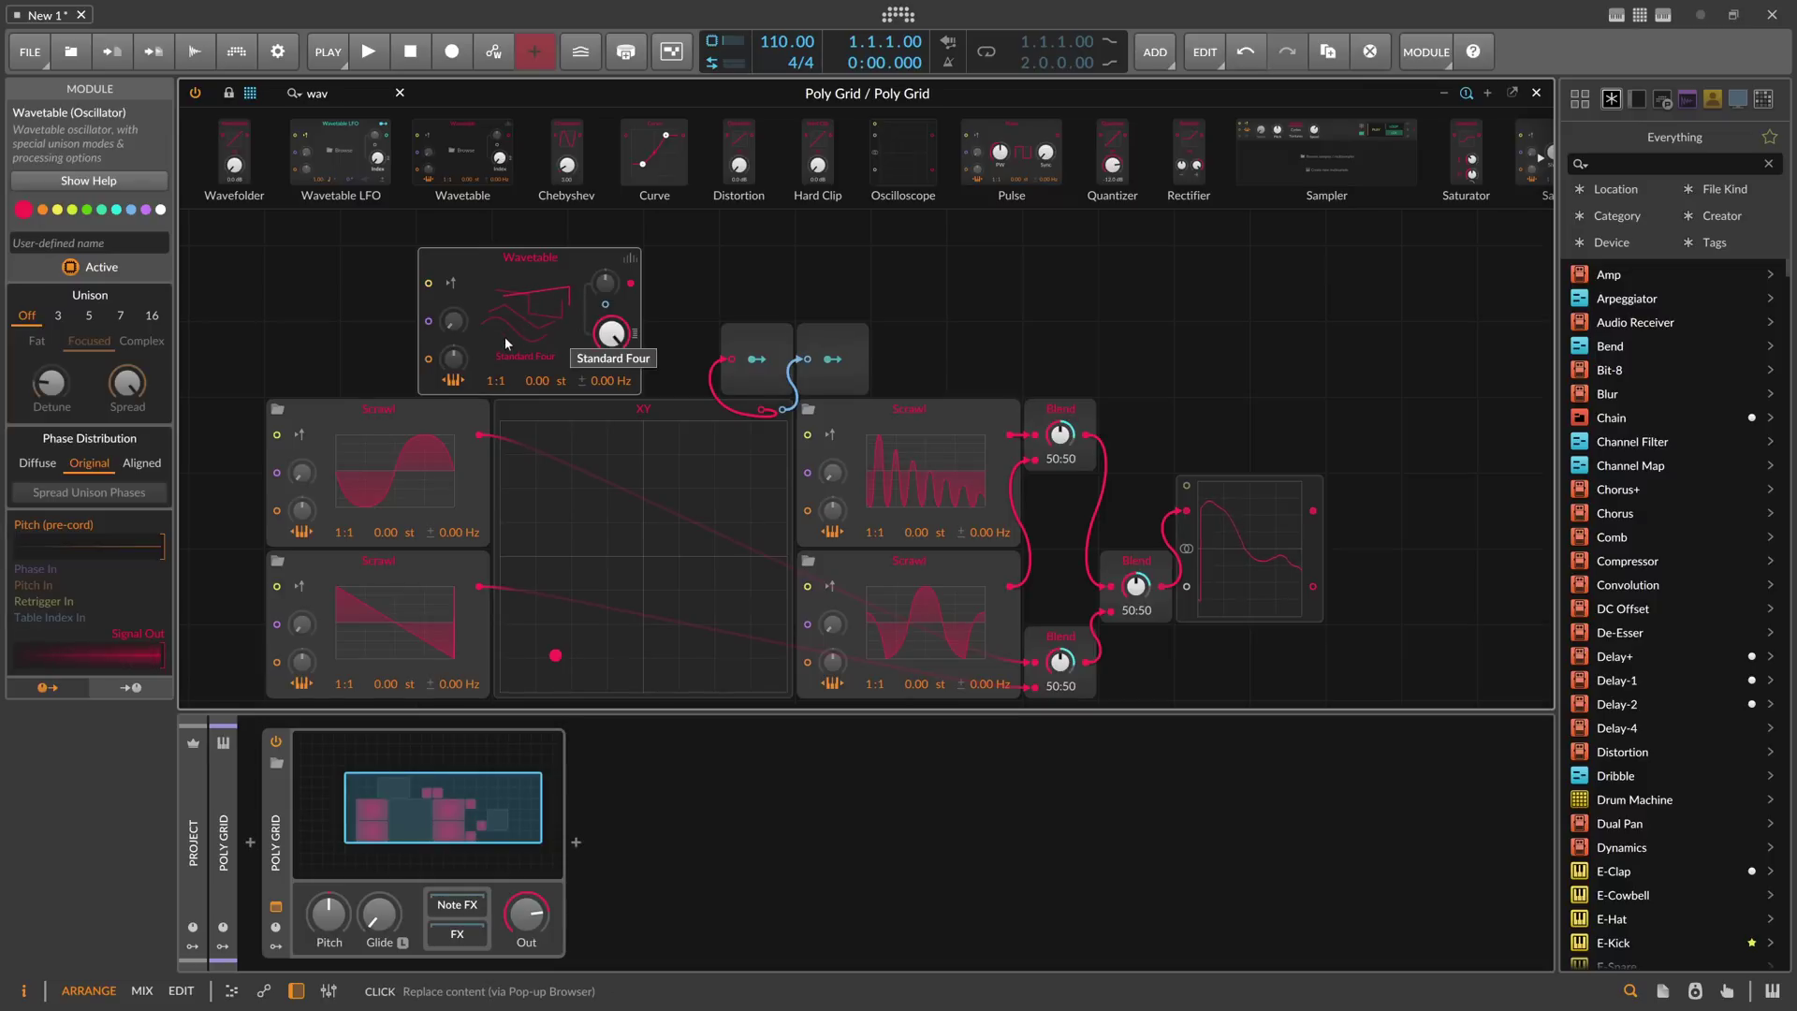
drag(611, 332, 611, 384)
drag(559, 655, 614, 540)
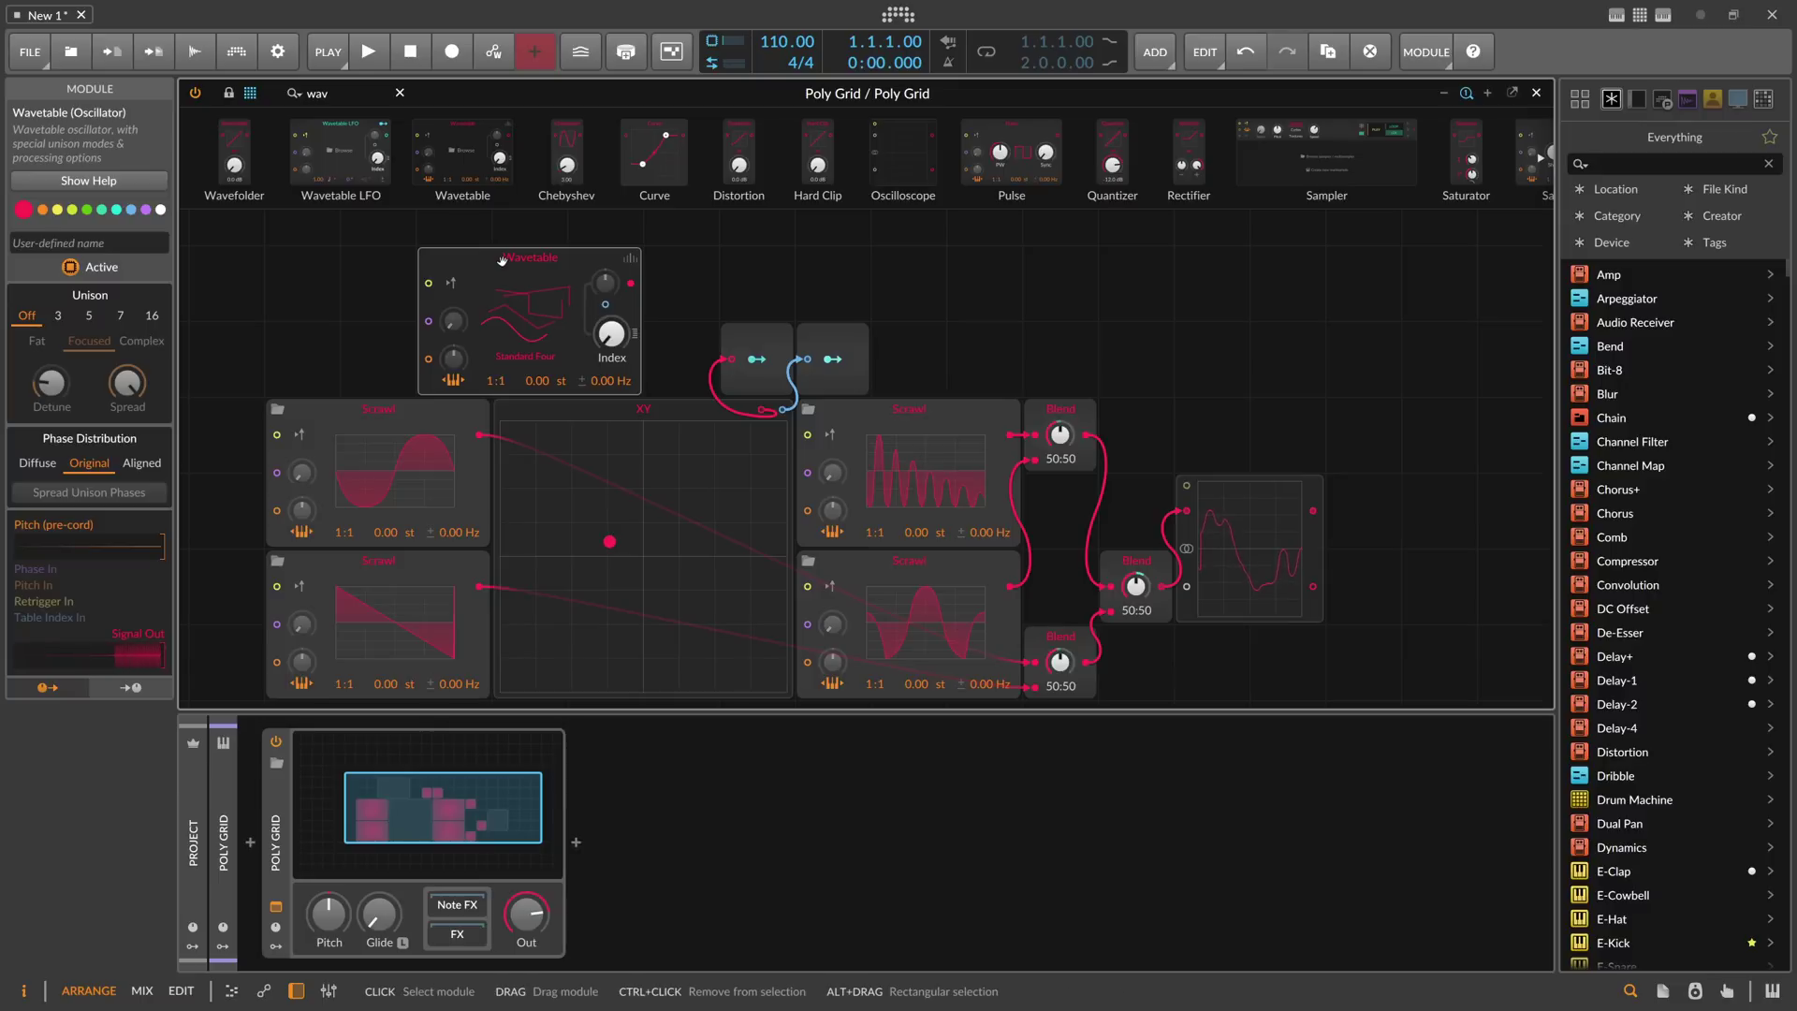
key(Delete)
Step: Bring the XY handle near the center and add an ADSR envelope fed by the Oscilloscope's output
drag(609, 541, 651, 548)
drag(637, 333, 582, 278)
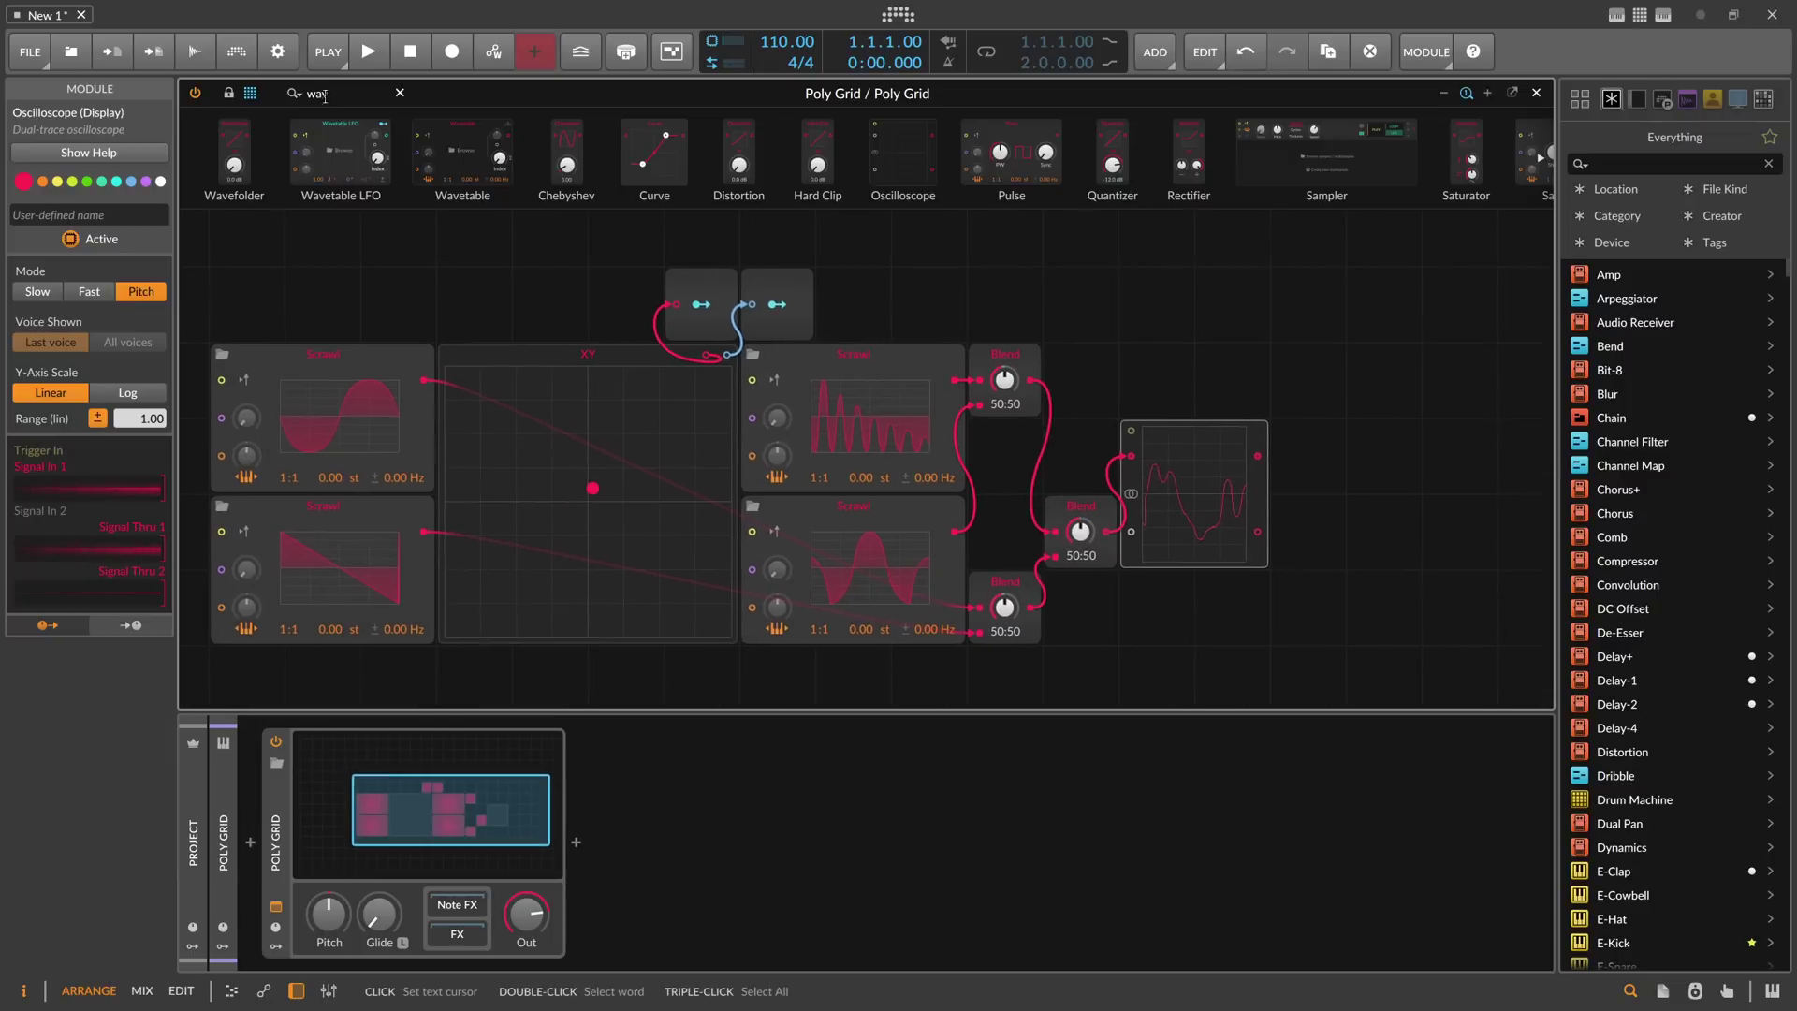
click(317, 94)
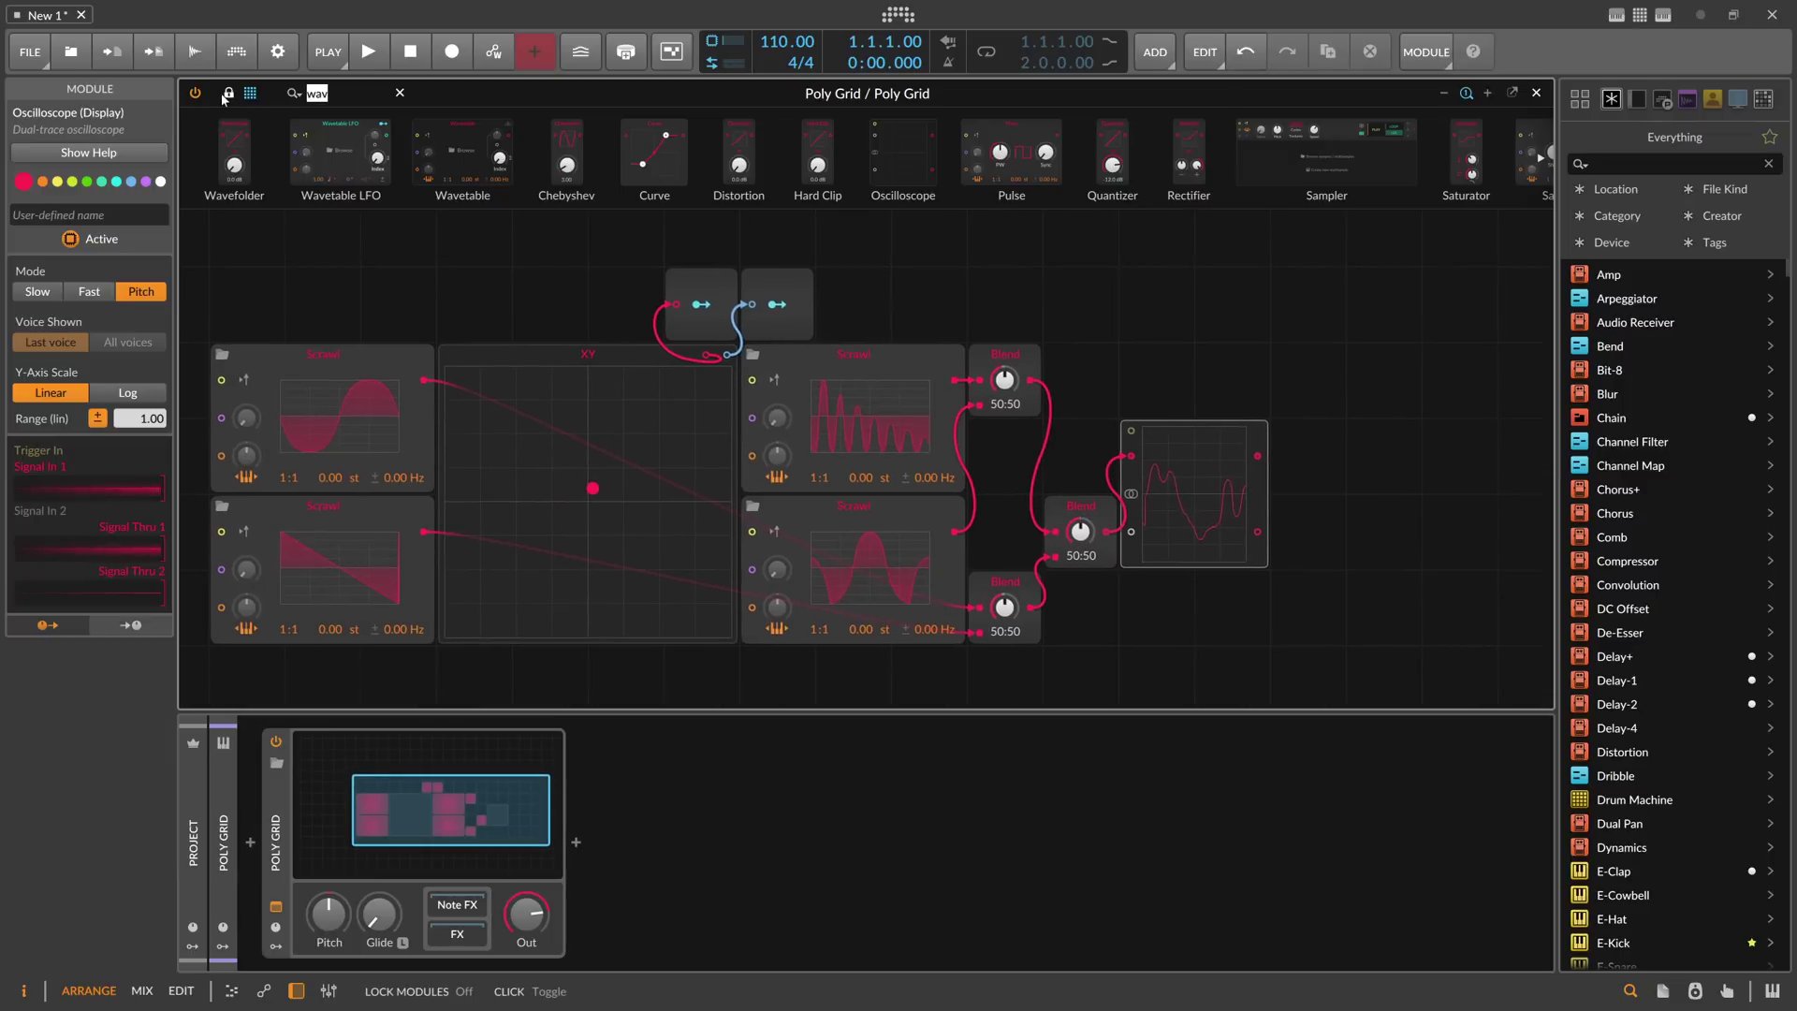
text(ads)
drag(251, 155, 1257, 410)
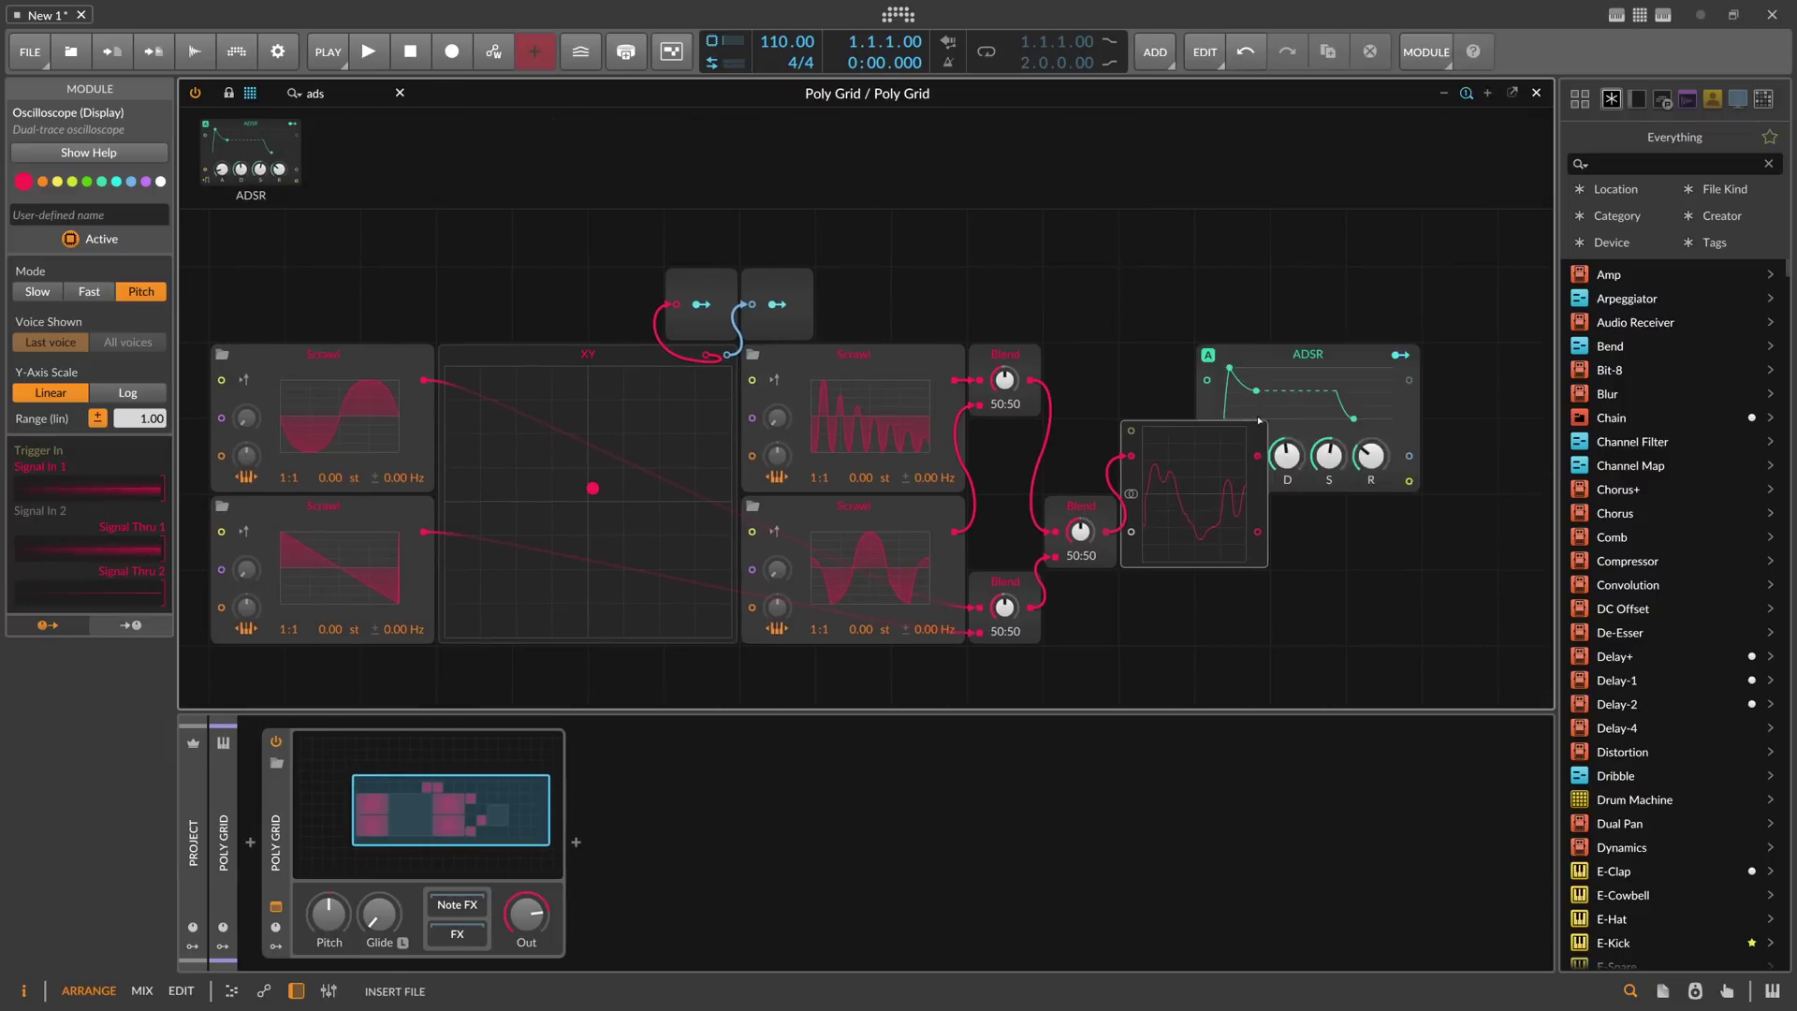
drag(1090, 367, 949, 365)
Step: Add an Audio Out after the ADSR and set the envelope's attack to 248 ms
drag(330, 93, 182, 90)
text(out)
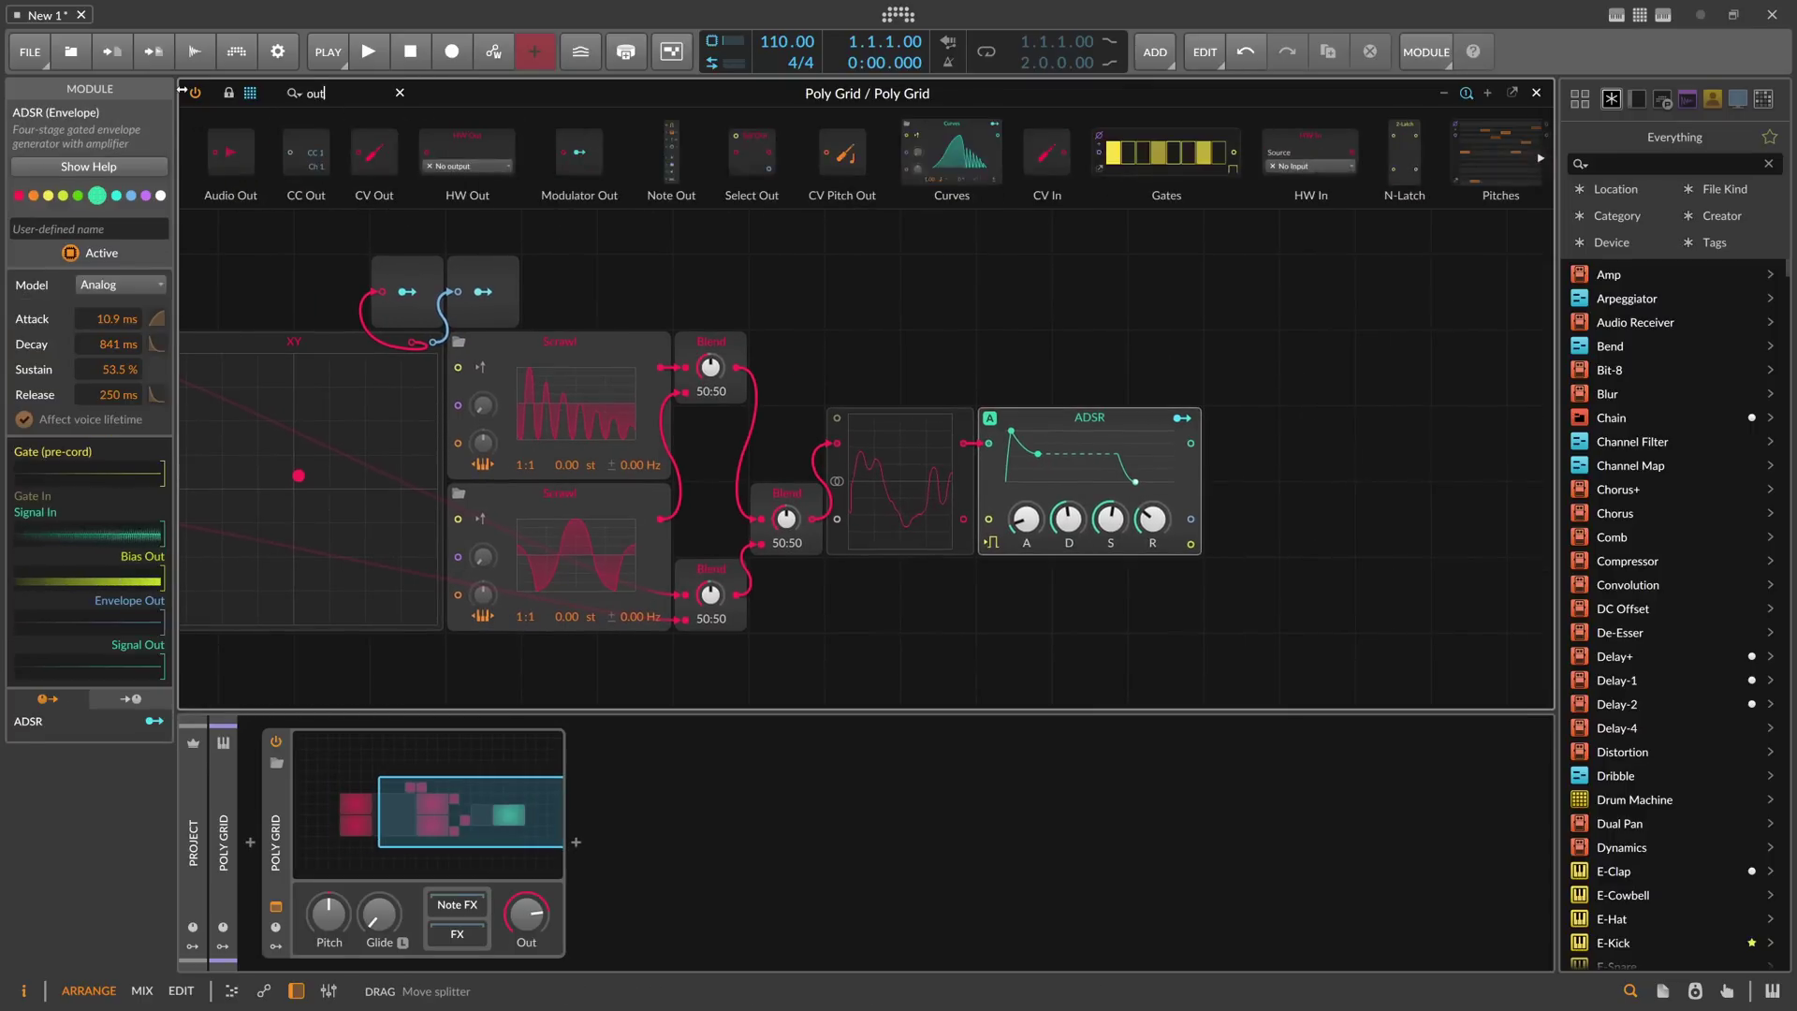
drag(545, 229, 1242, 444)
drag(1027, 520, 1026, 489)
Step: Shift the Oscilloscope, ADSR and Audio Out away from the third Blend and insert a Low-pass MG filter ahead of the Oscilloscope
drag(1375, 576, 992, 419)
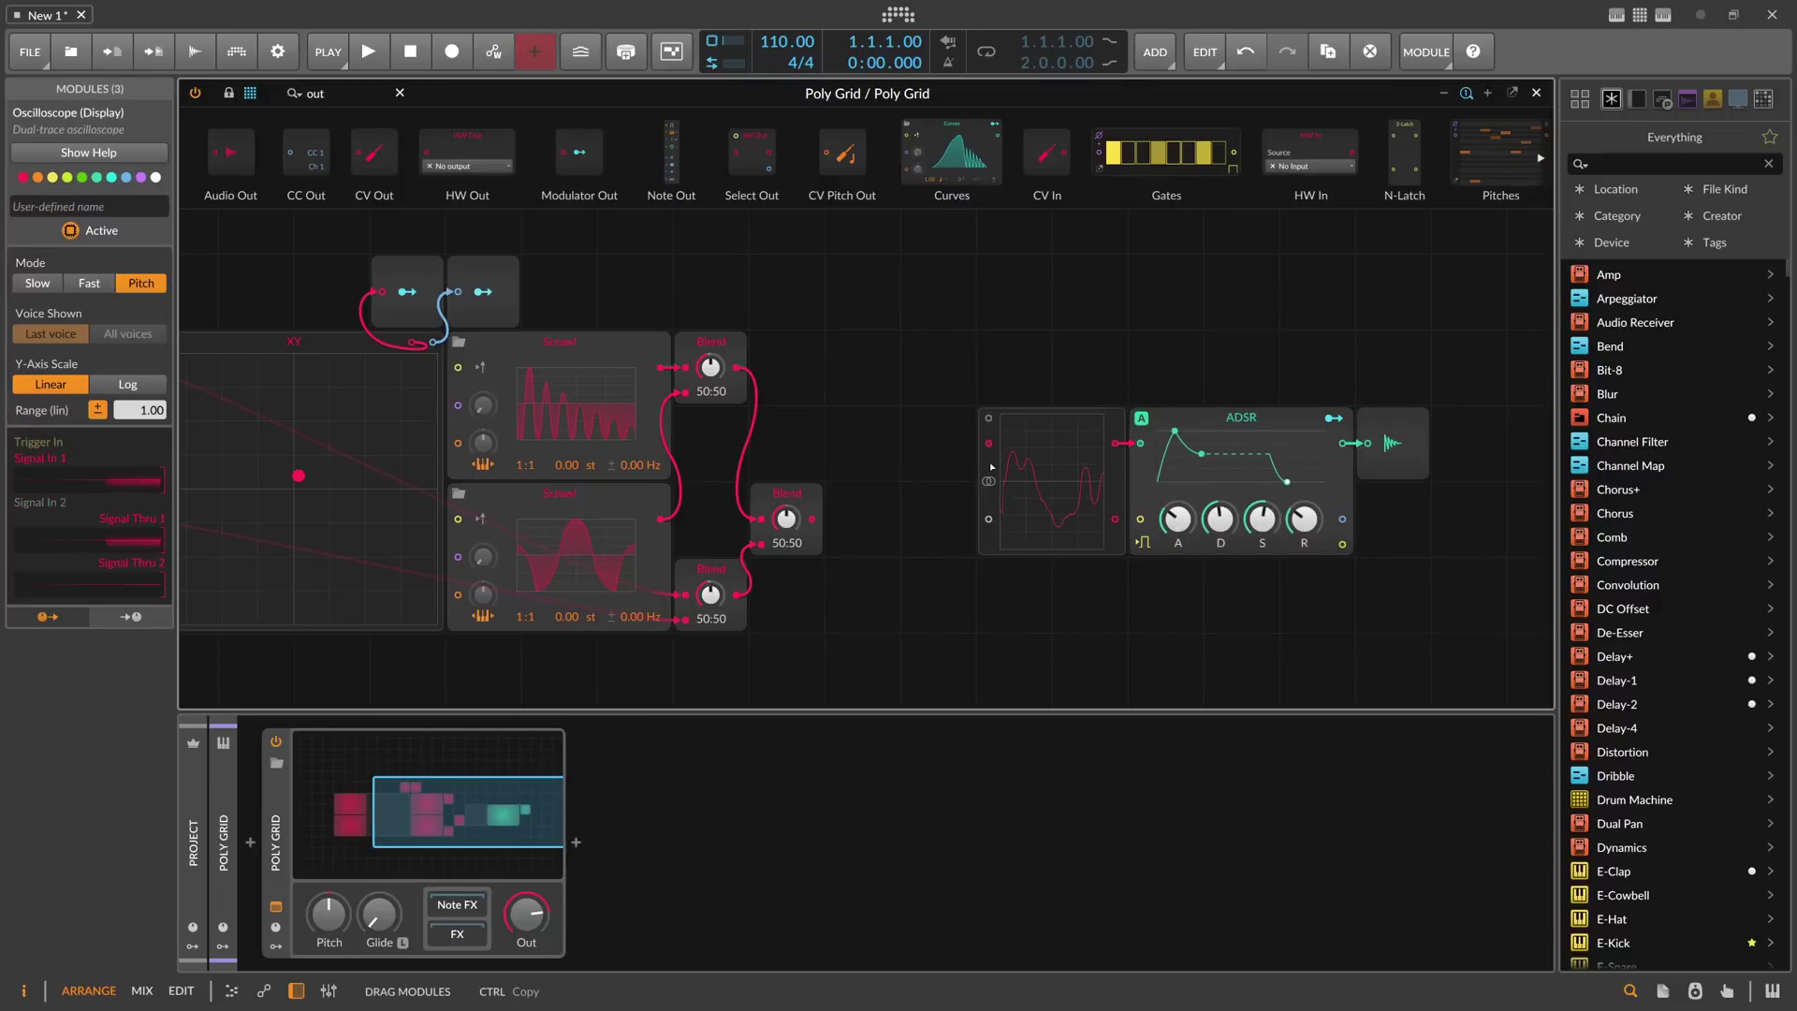
drag(344, 96, 218, 91)
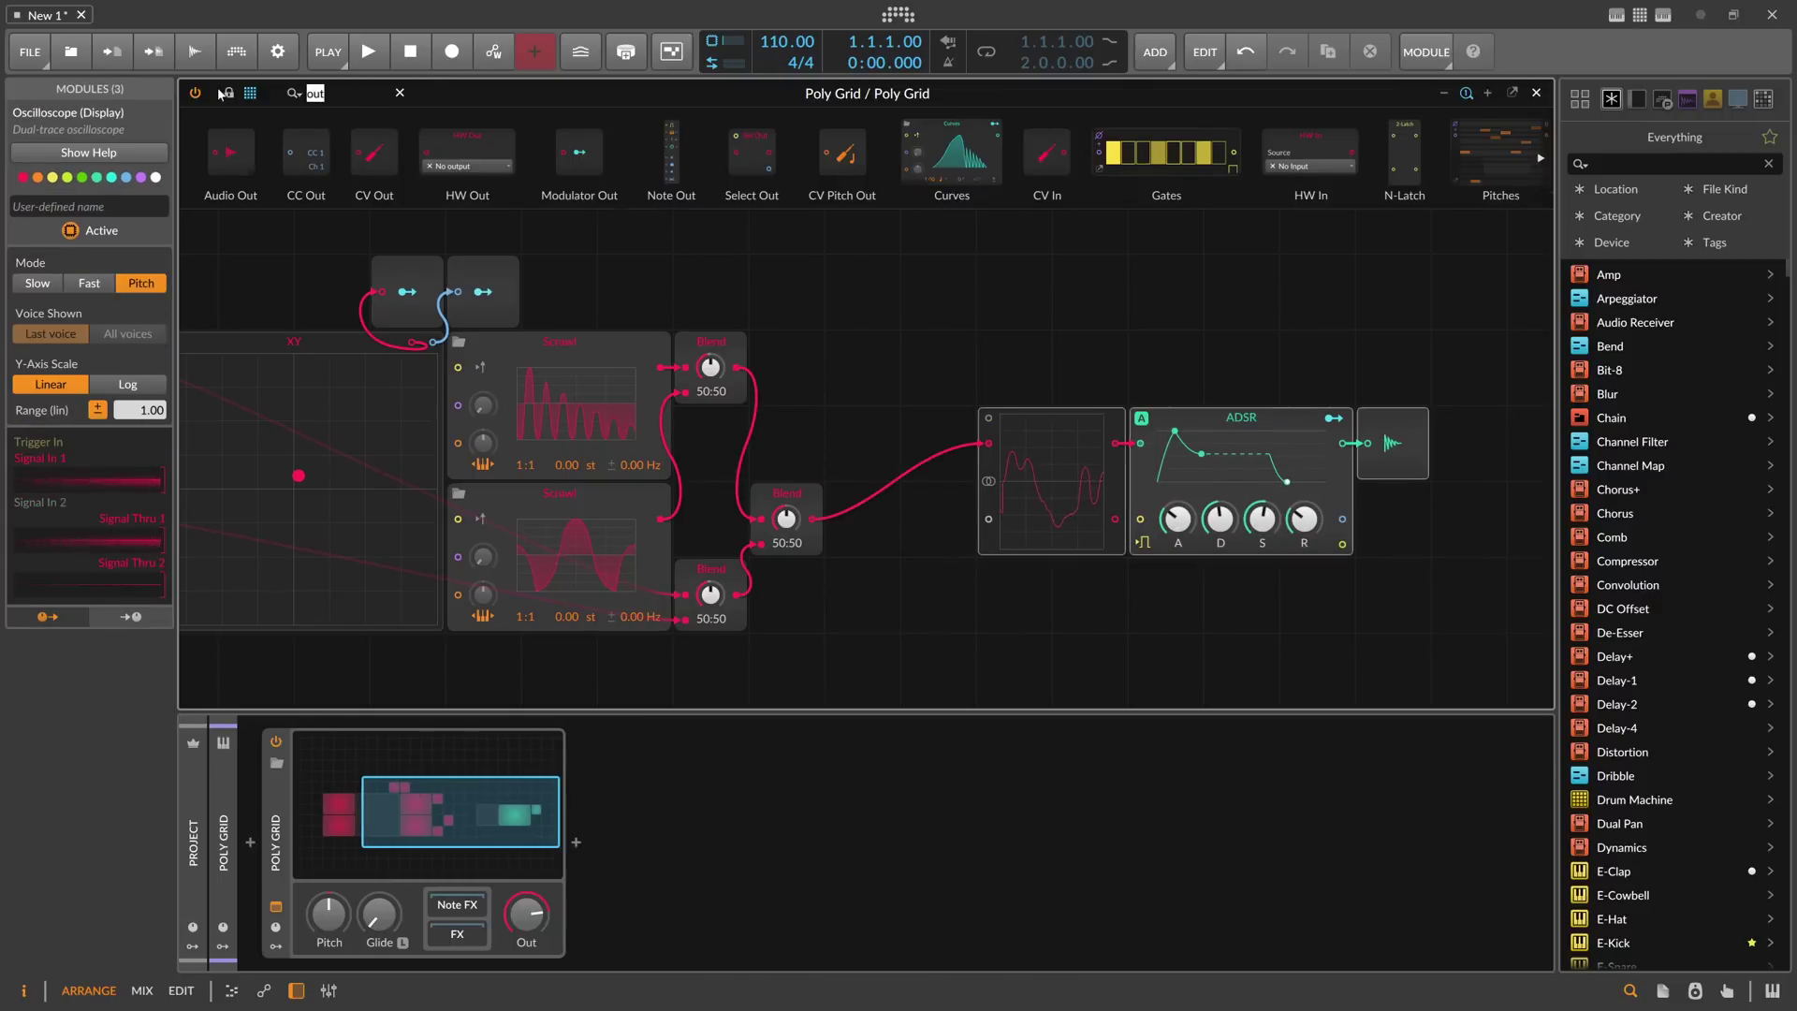
key(BackSpace)
text(mg)
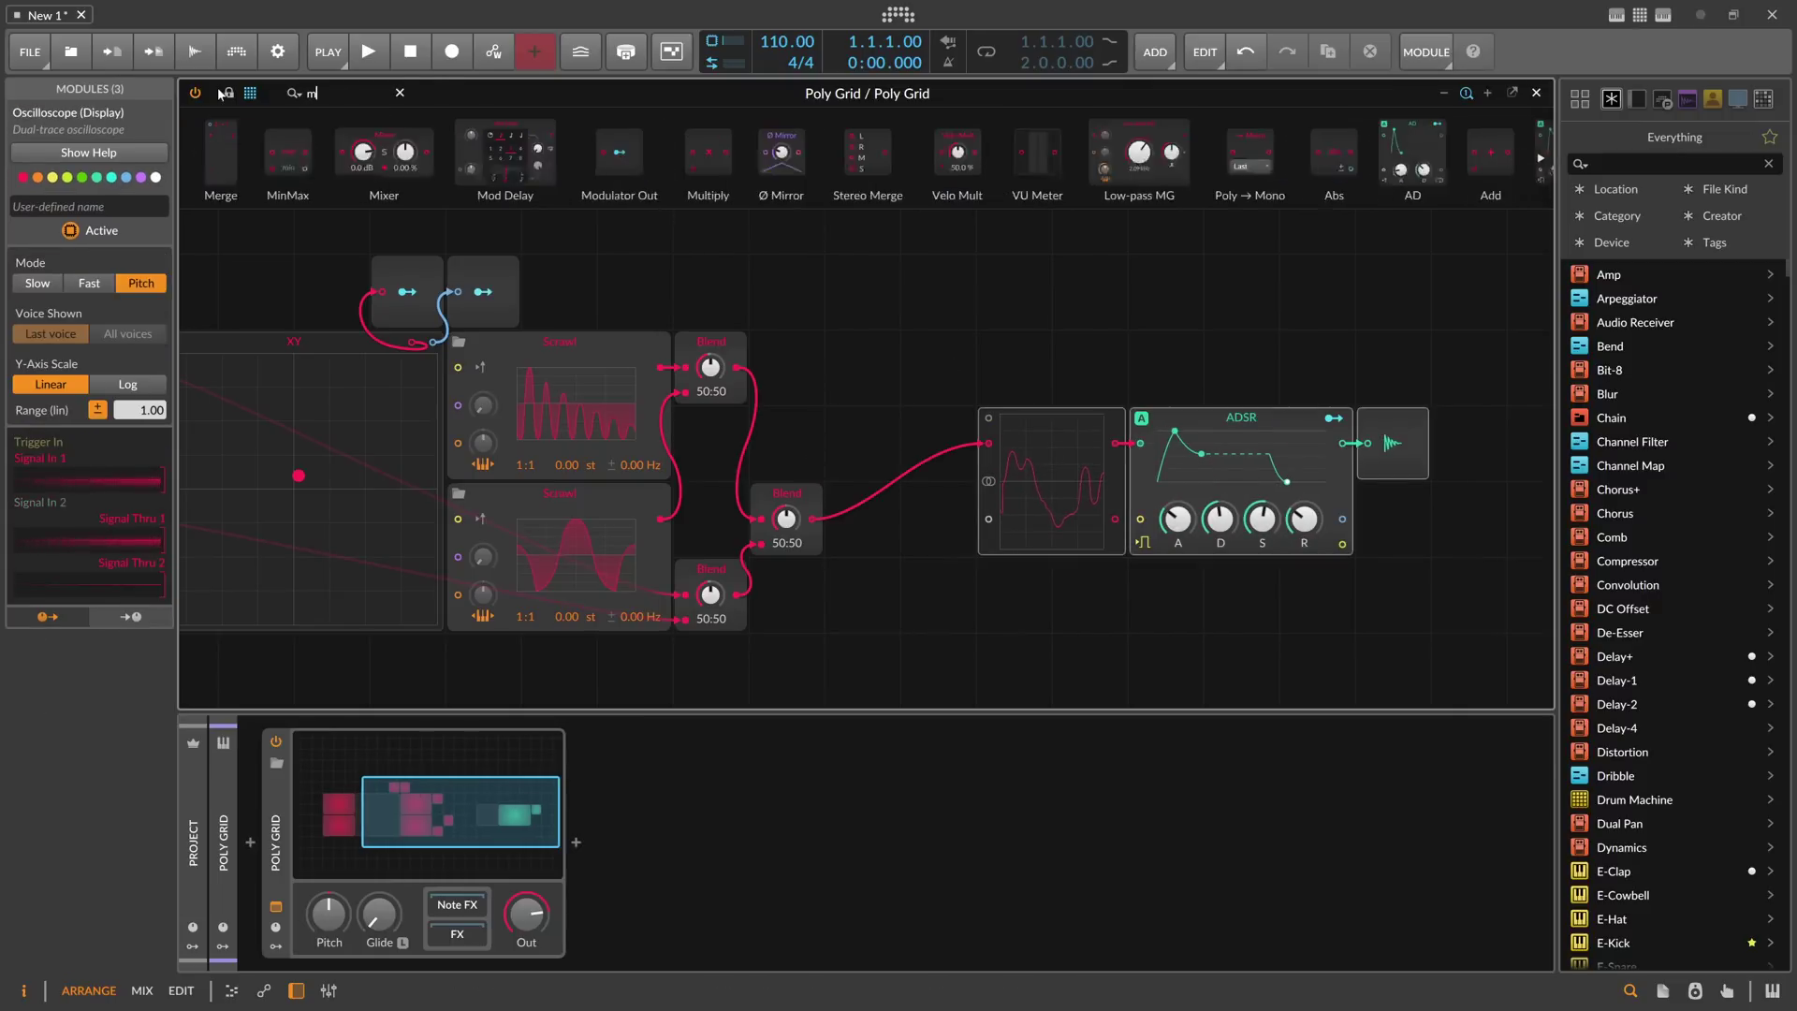
drag(295, 145, 984, 445)
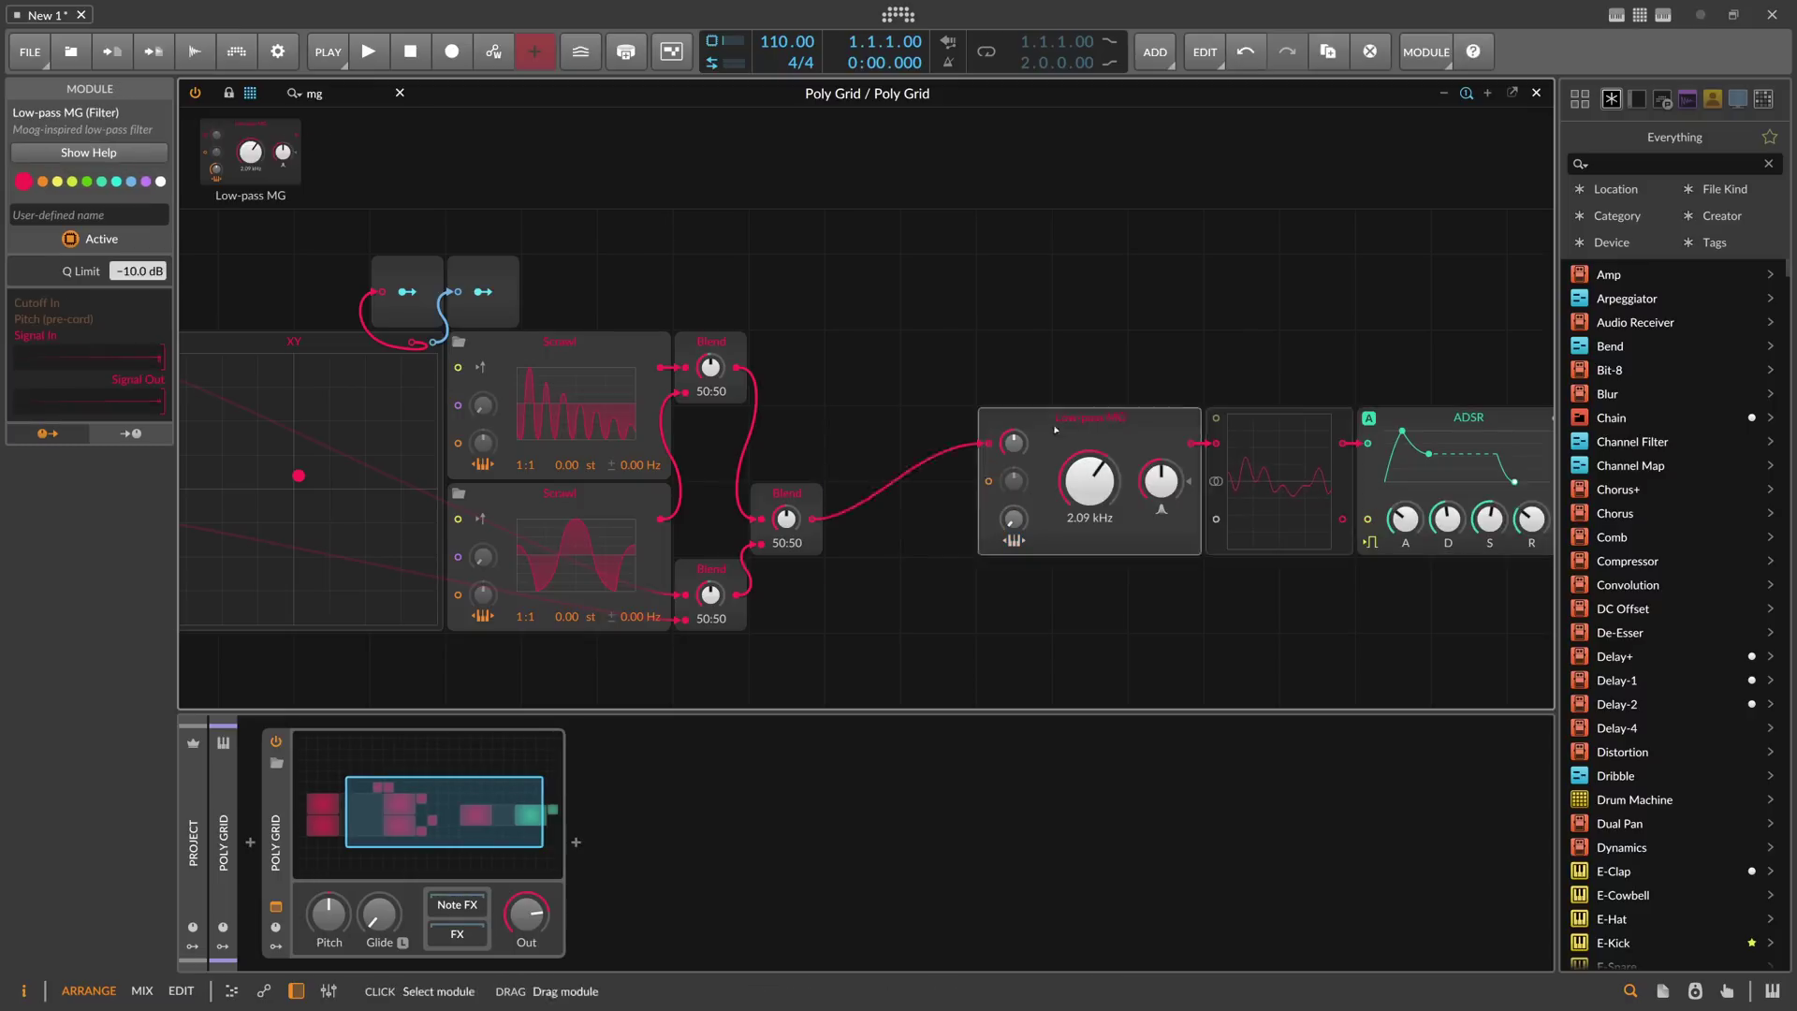
Step: Close the gaps in the signal chain by moving the Low-pass MG beside the third Blend, followed by the Oscilloscope and ADSR
click(1004, 543)
drag(1004, 543, 853, 543)
click(1280, 552)
drag(1279, 552, 1127, 552)
drag(1460, 553, 1309, 552)
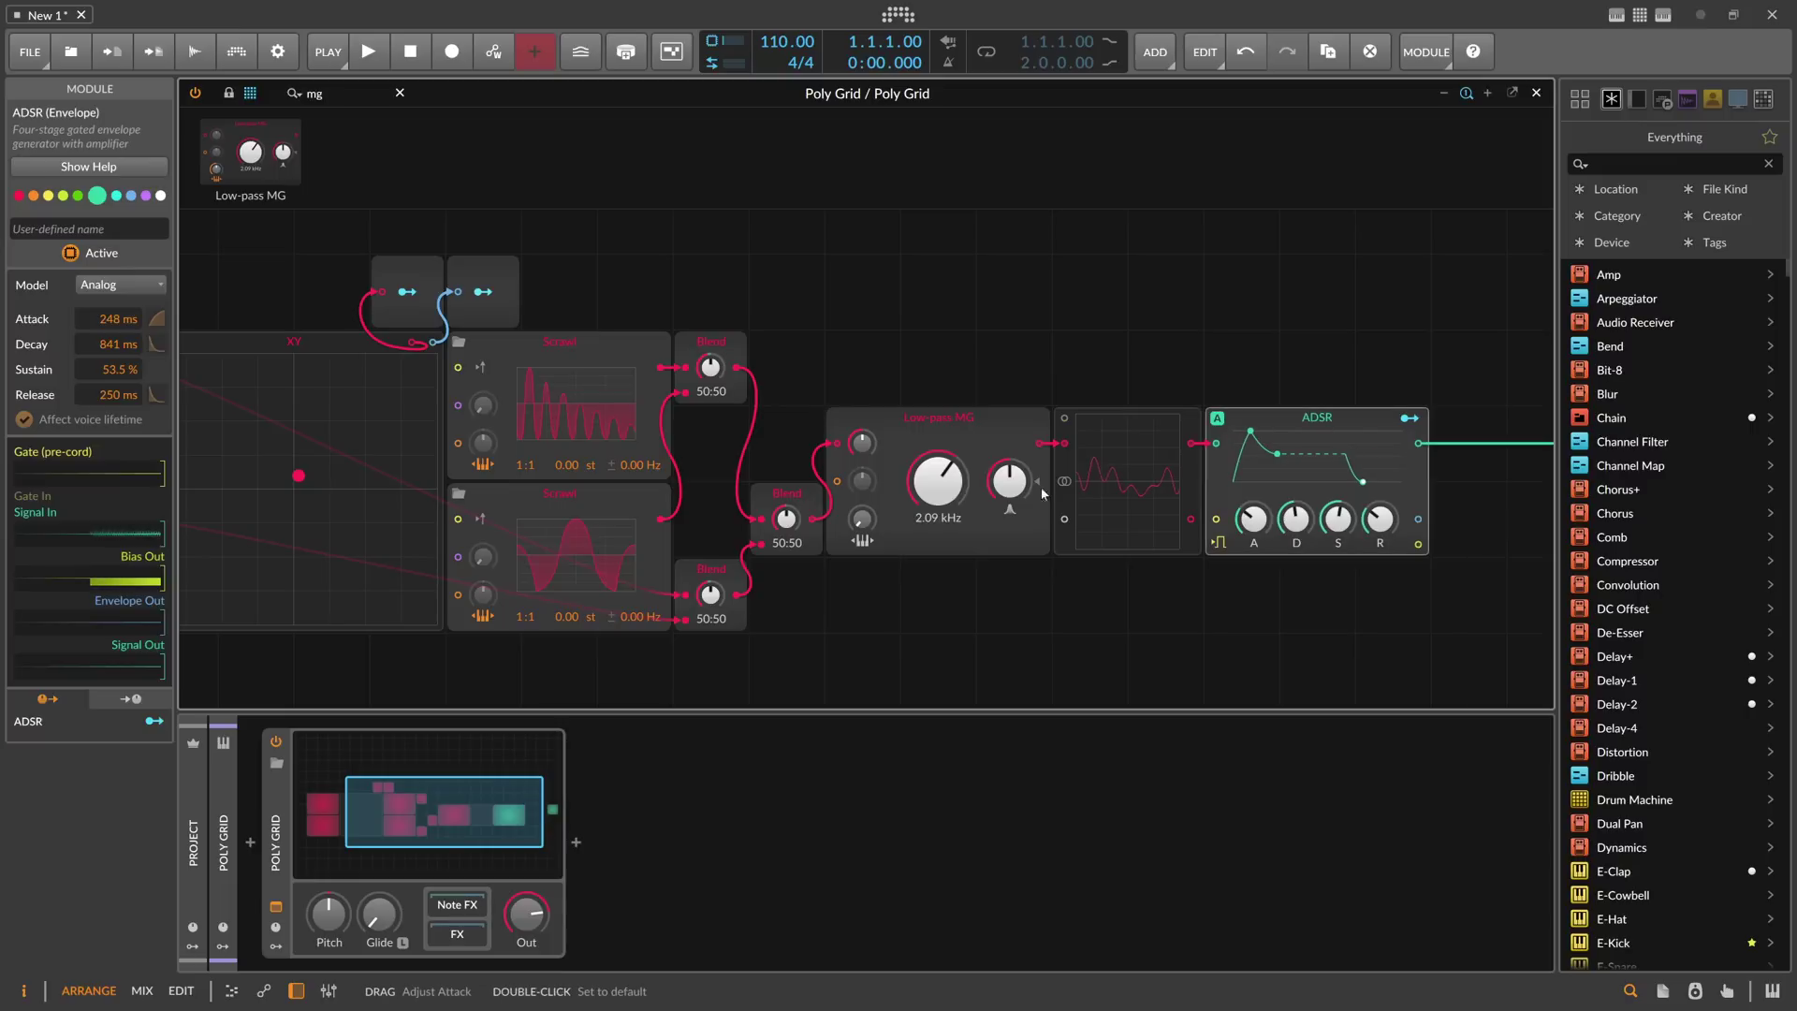
Step: Sweep the Low-pass MG's cutoff while watching the waveform, leaving the cutoff at 33.5 kHz and the resonance turned down
drag(938, 480, 938, 501)
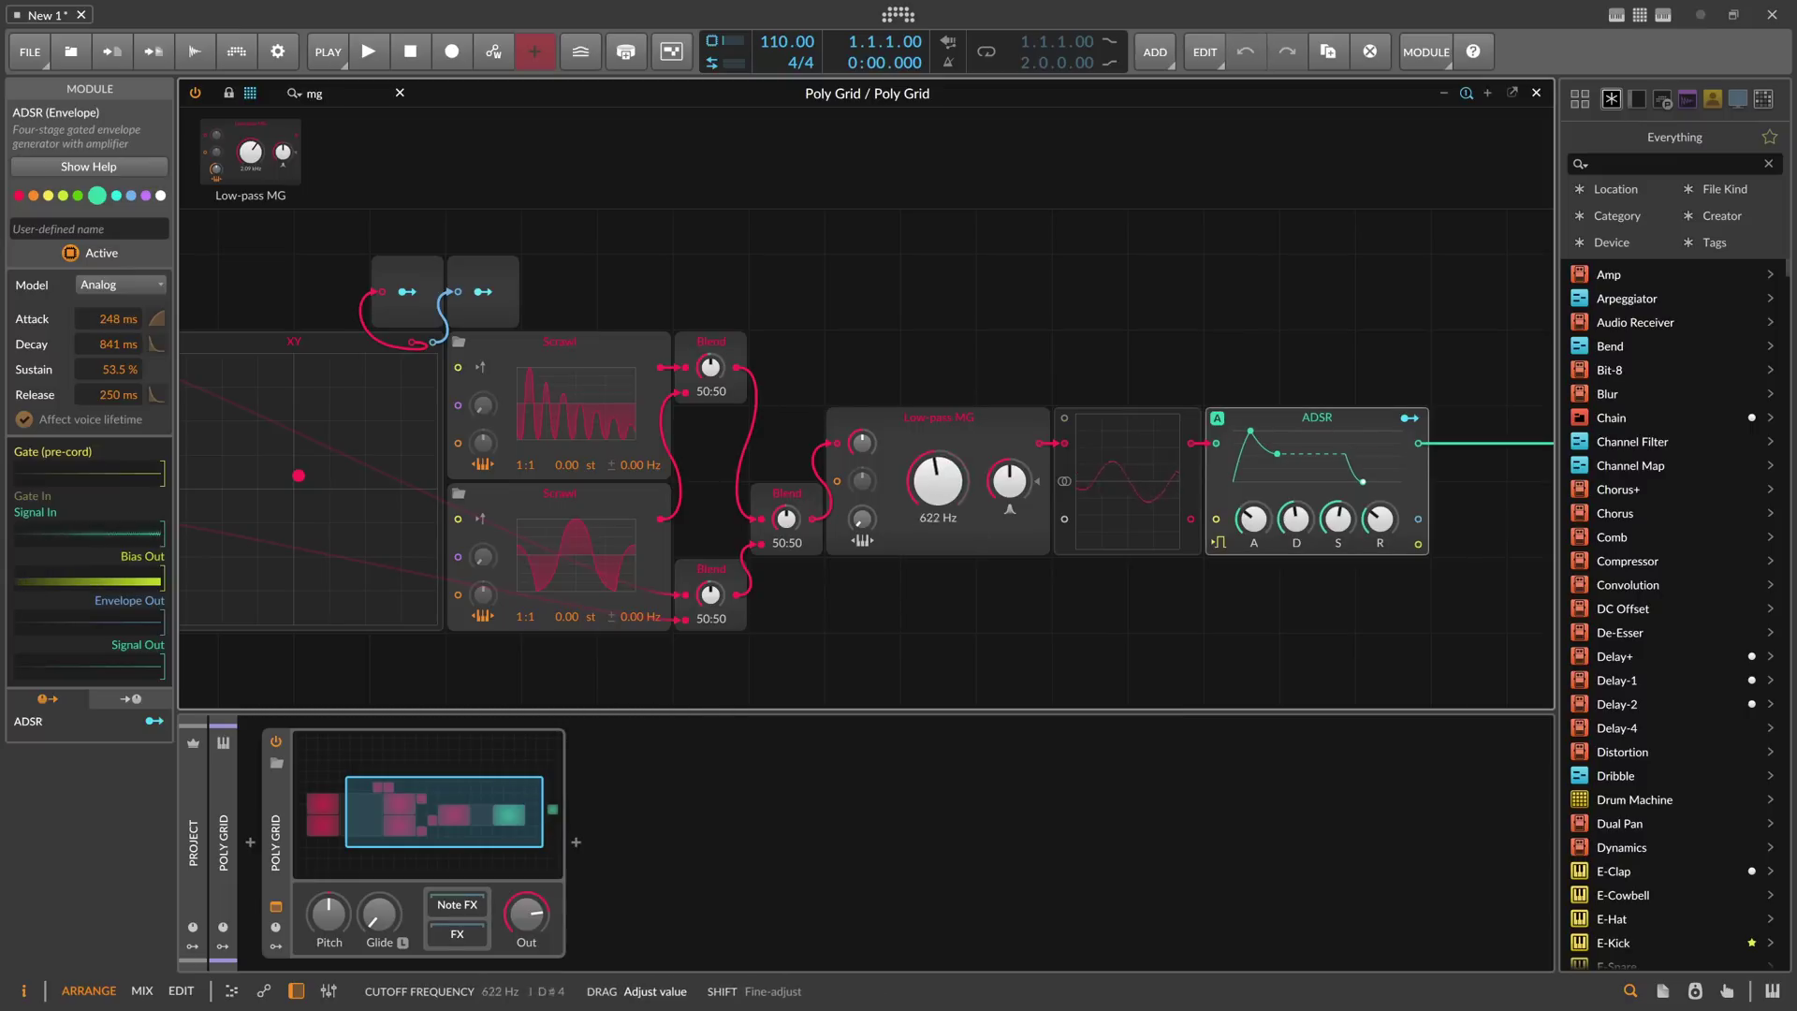
drag(938, 480, 938, 471)
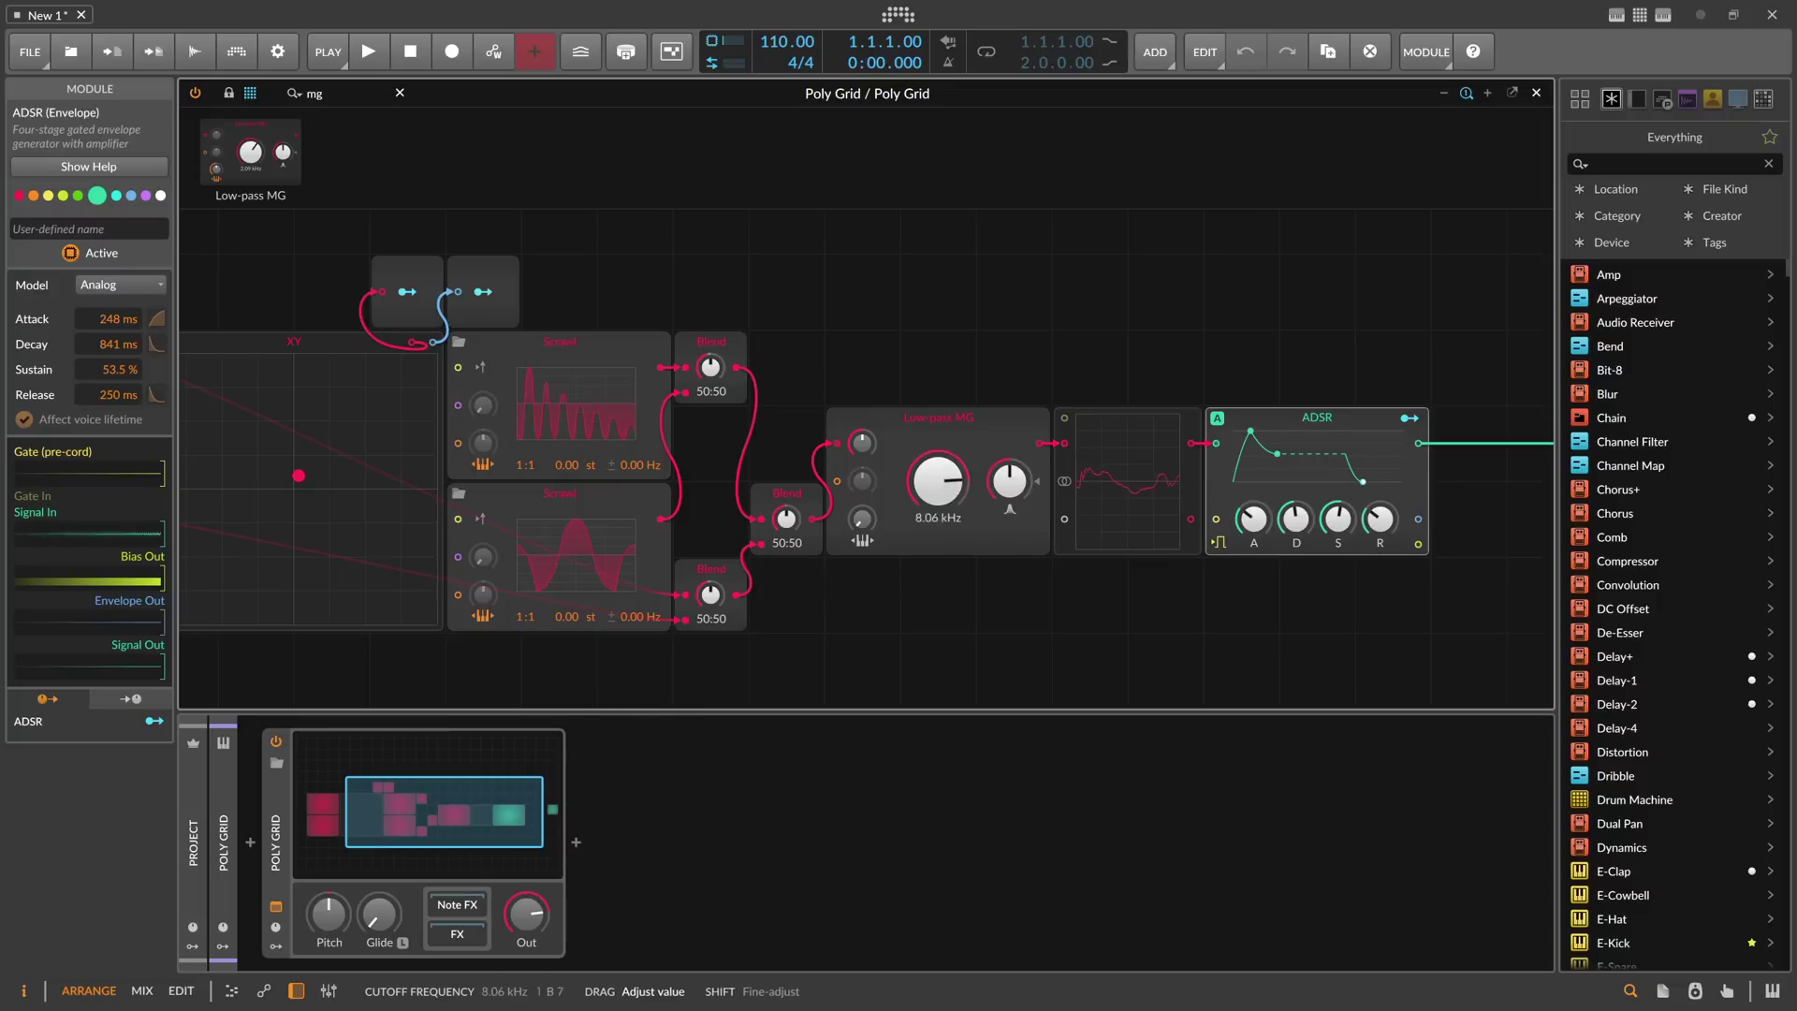
drag(938, 480, 962, 488)
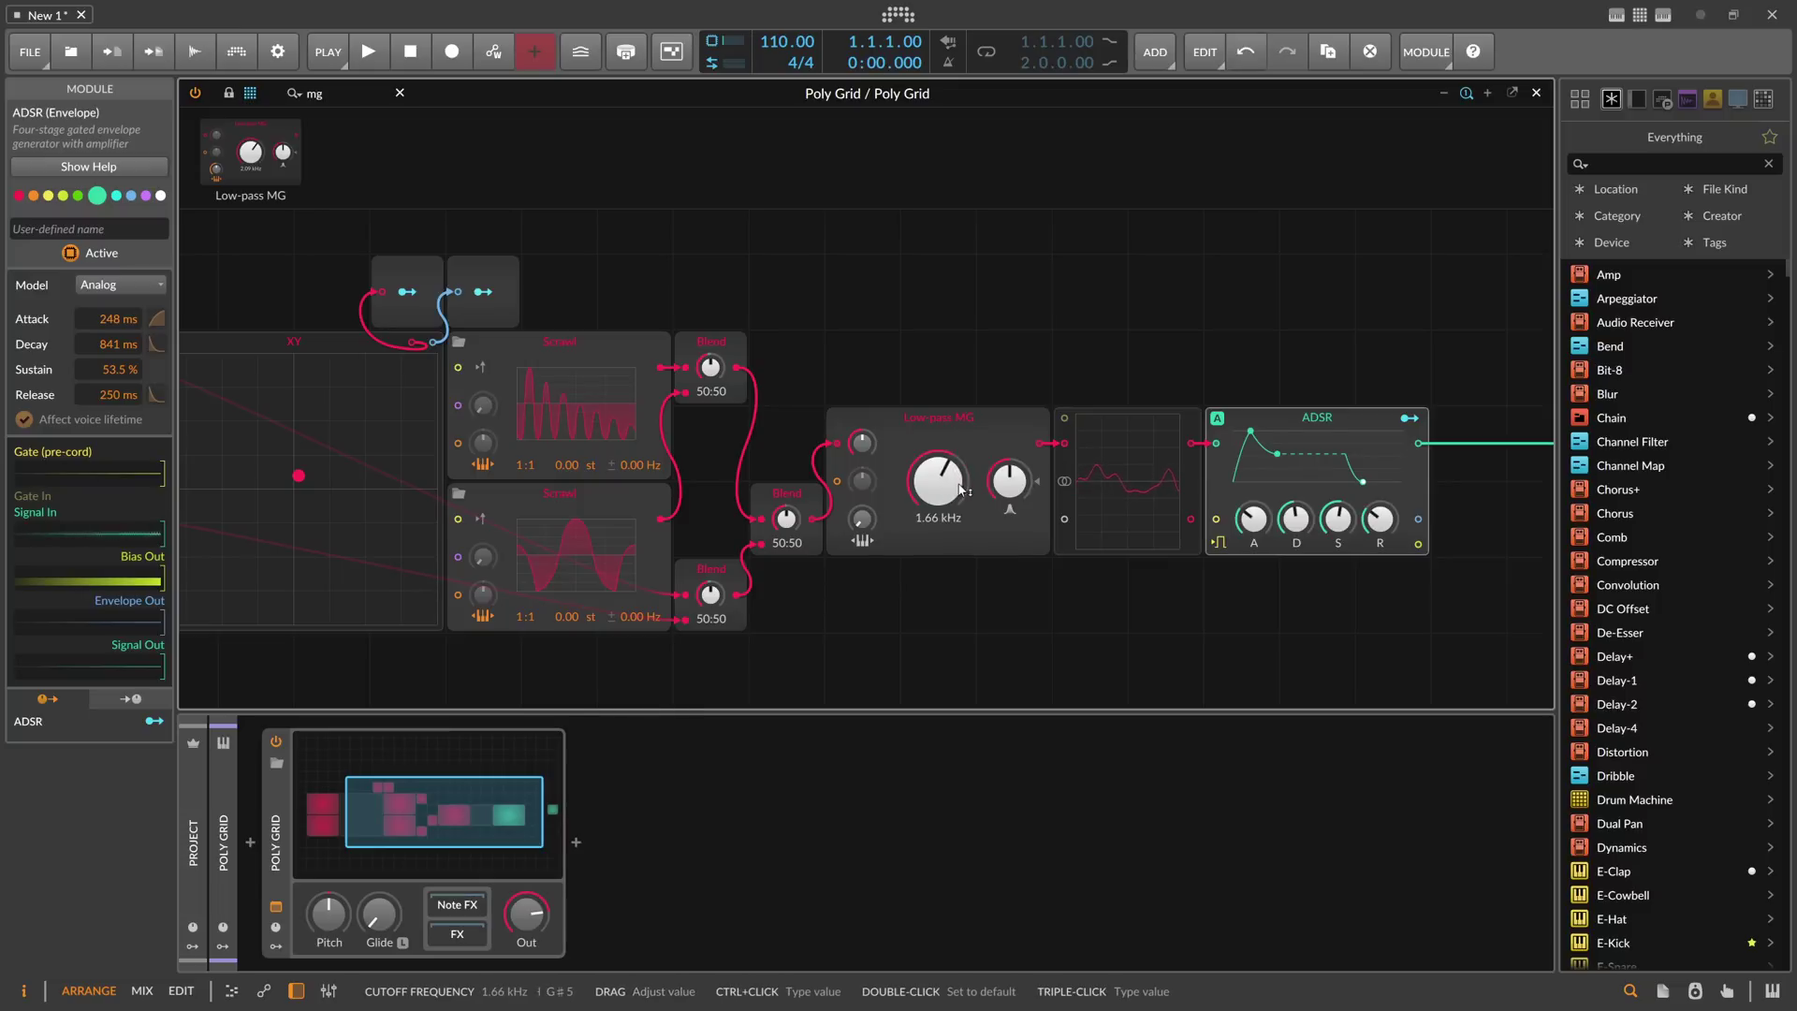
drag(961, 488, 961, 489)
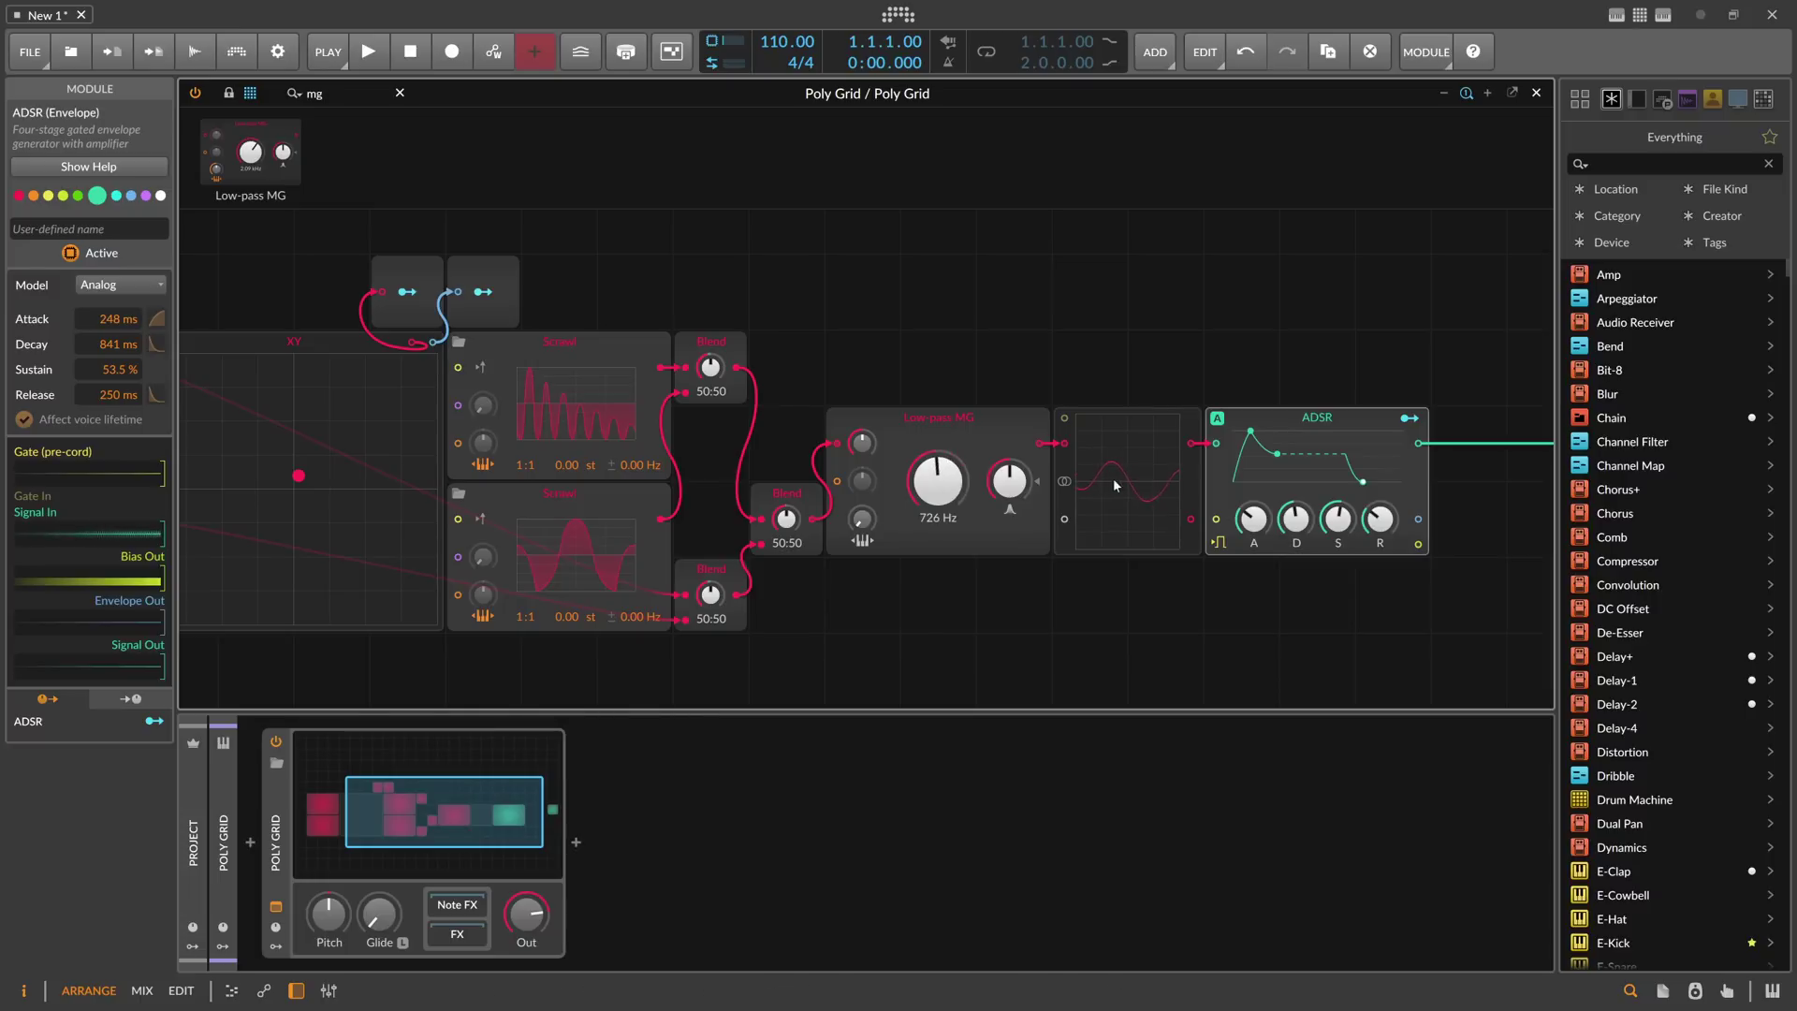
mouse_move(937, 480)
mouse_down()
mouse_move(938, 501)
mouse_move(1017, 481)
mouse_move(938, 479)
mouse_move(938, 455)
mouse_up()
Step: Examine the unfiltered waveform on the Oscilloscope while moving the XY handle to the pad's upper-left and lower-left areas
drag(822, 376, 1005, 346)
scroll(998, 348, down, 1)
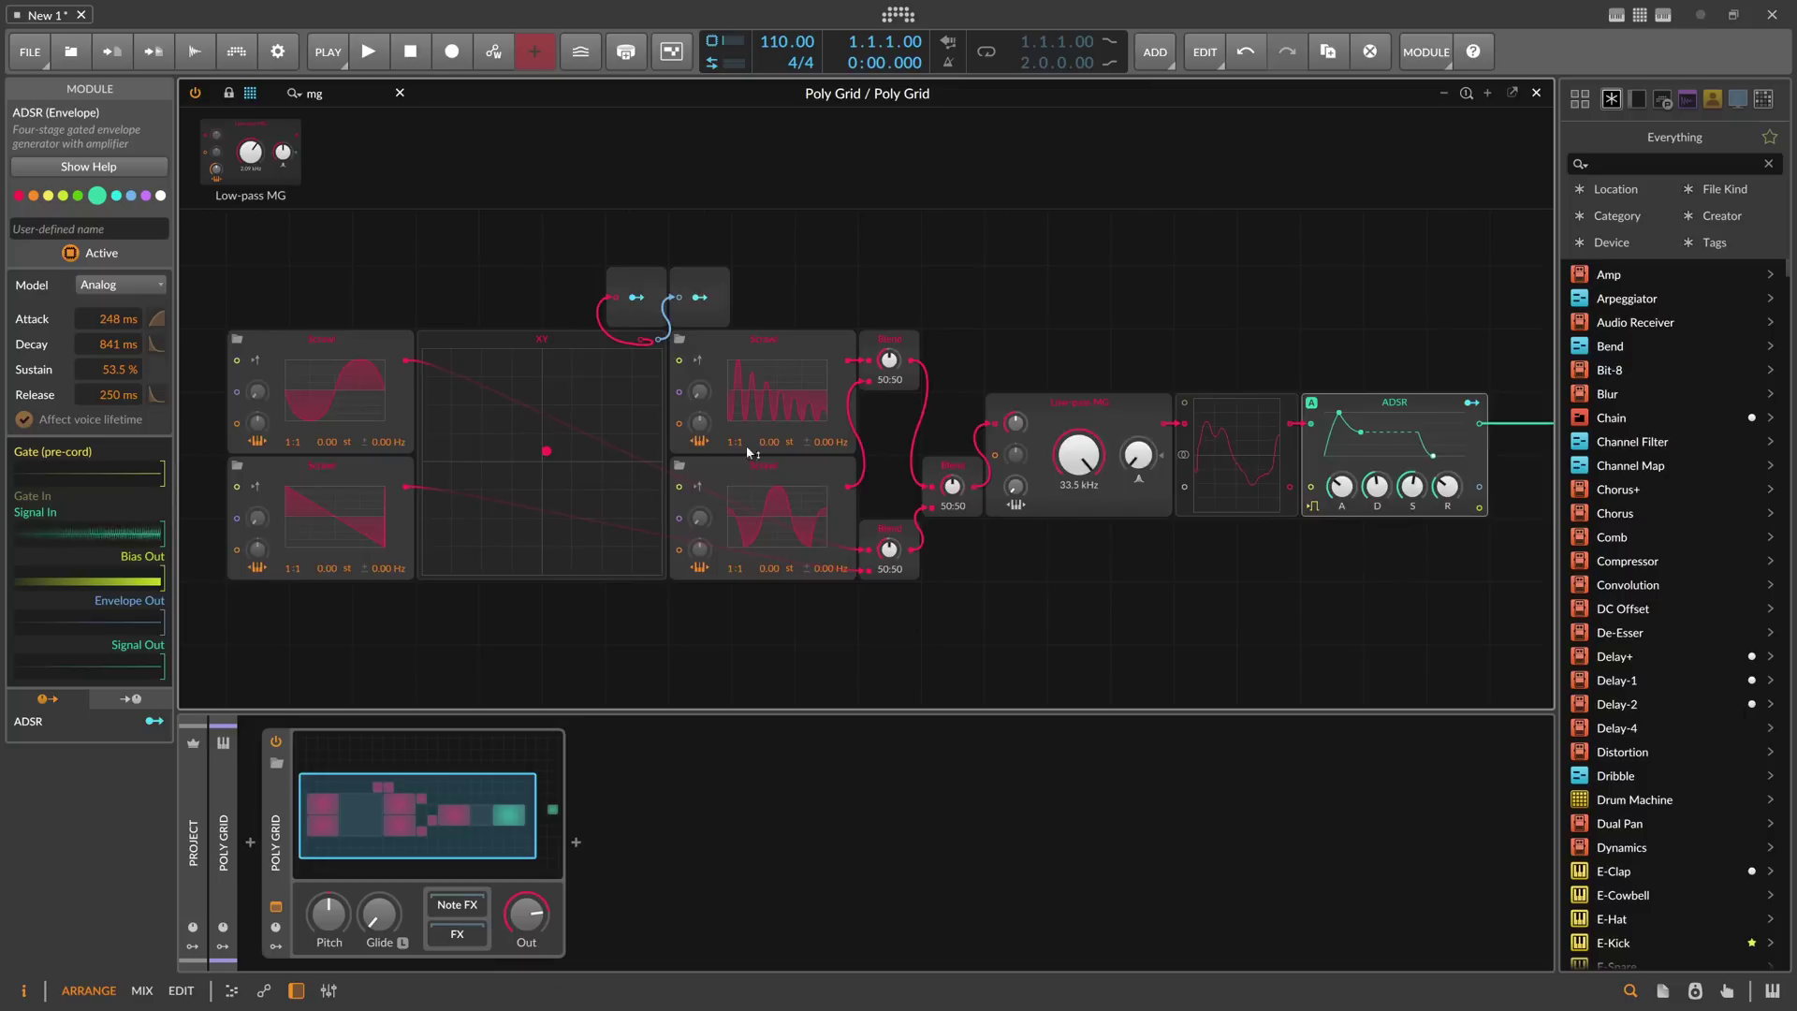
drag(537, 460, 530, 474)
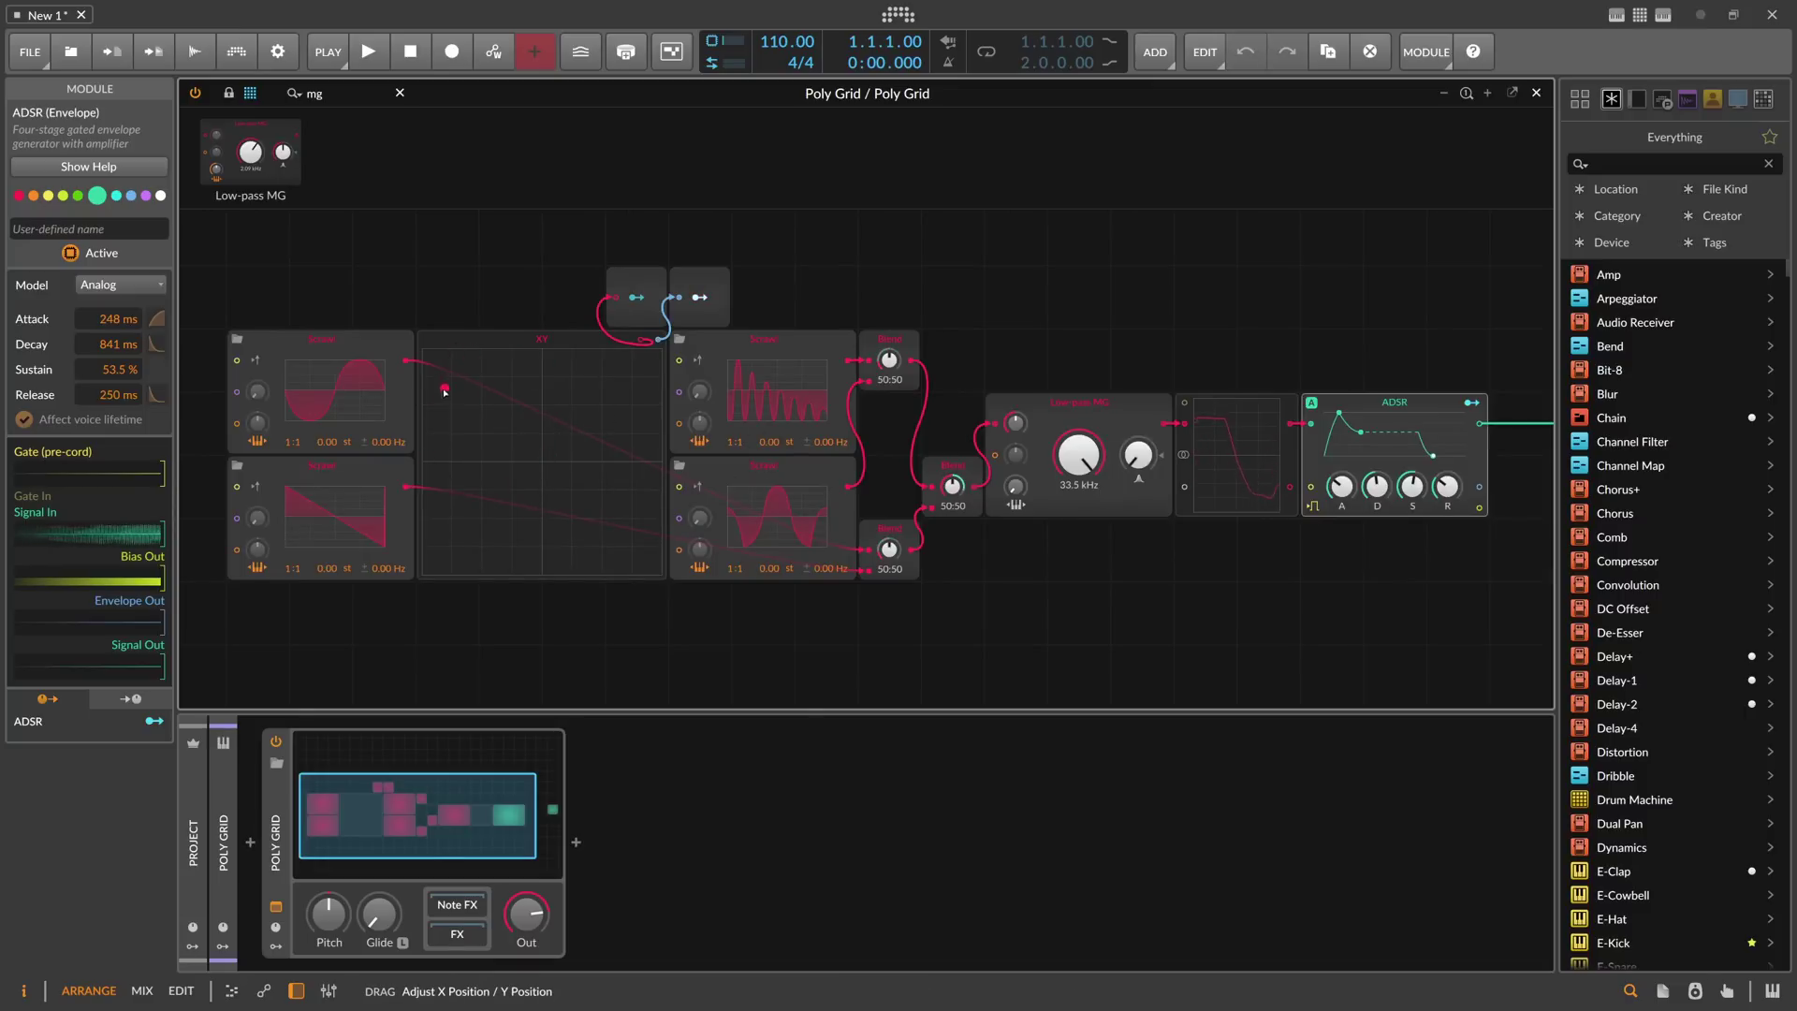
drag(464, 496, 460, 526)
mouse_move(1079, 455)
mouse_down()
mouse_move(1078, 506)
mouse_move(1079, 453)
mouse_up()
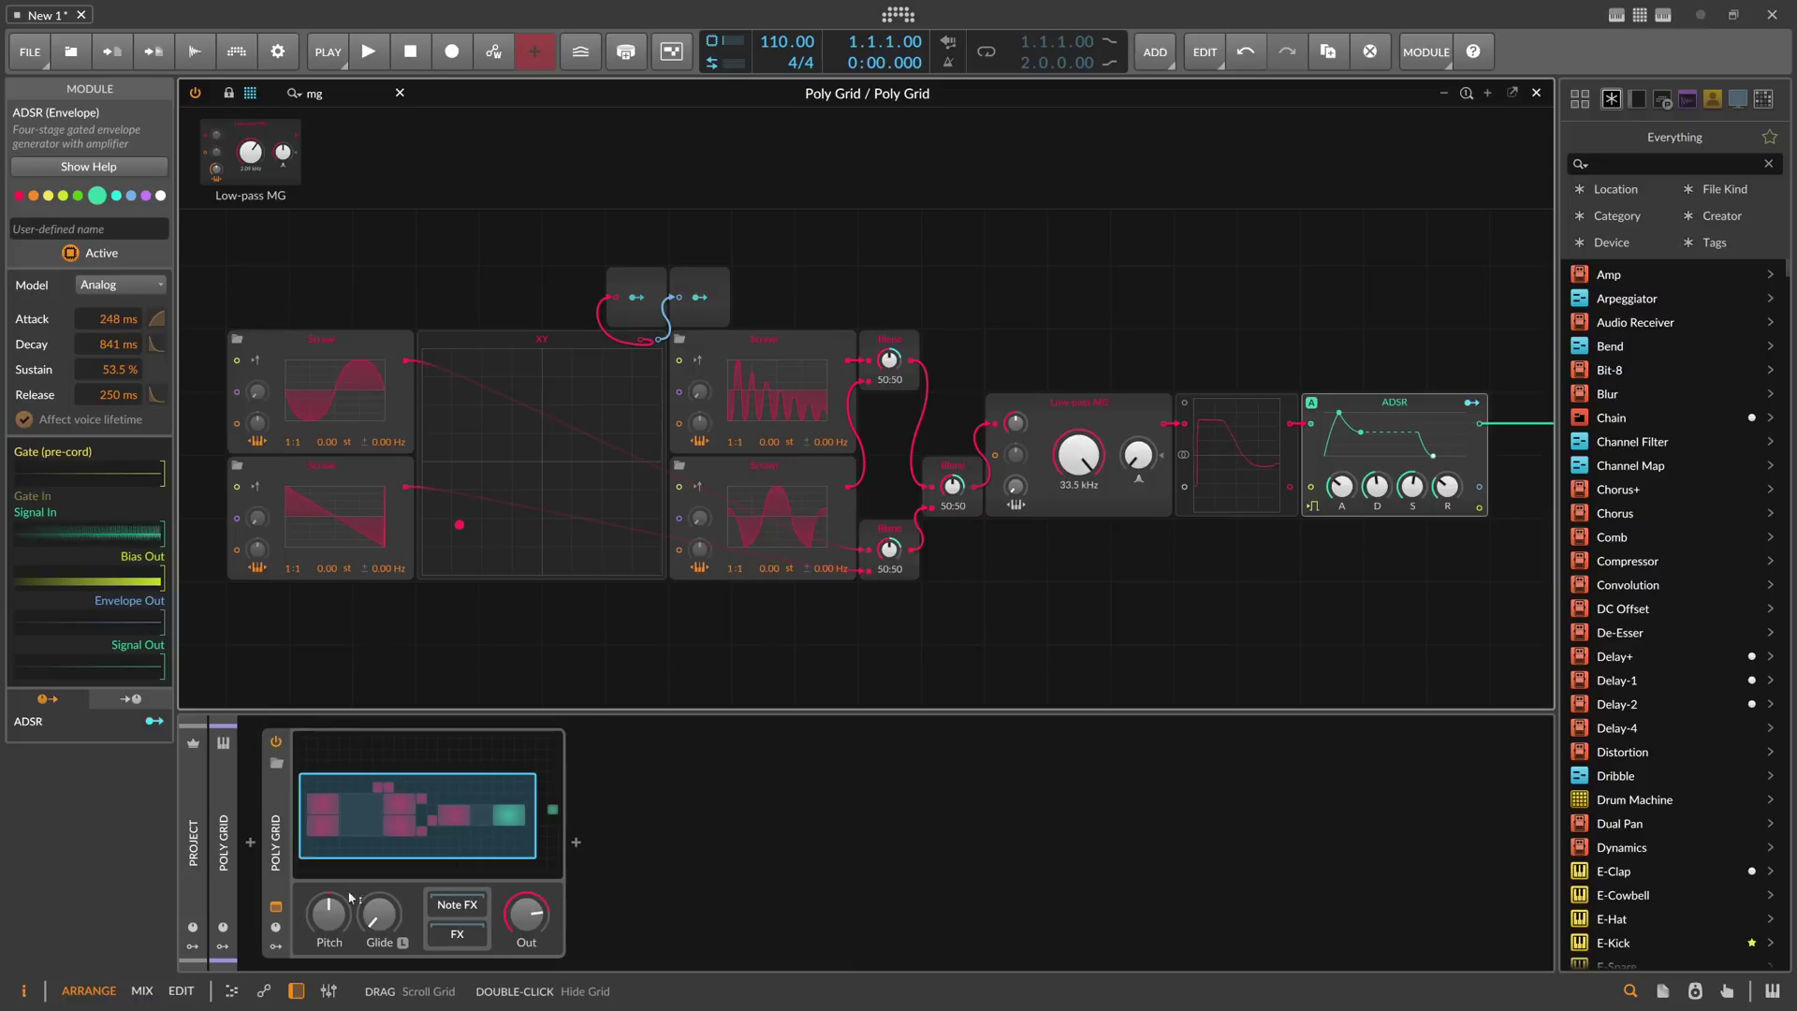
Step: Add ValhallaSupermassive to the Poly Grid's FX chain with its Mix at 37.6 % and close the plug-in window
click(575, 843)
text(super)
key(Down)
key(Down)
key(Return)
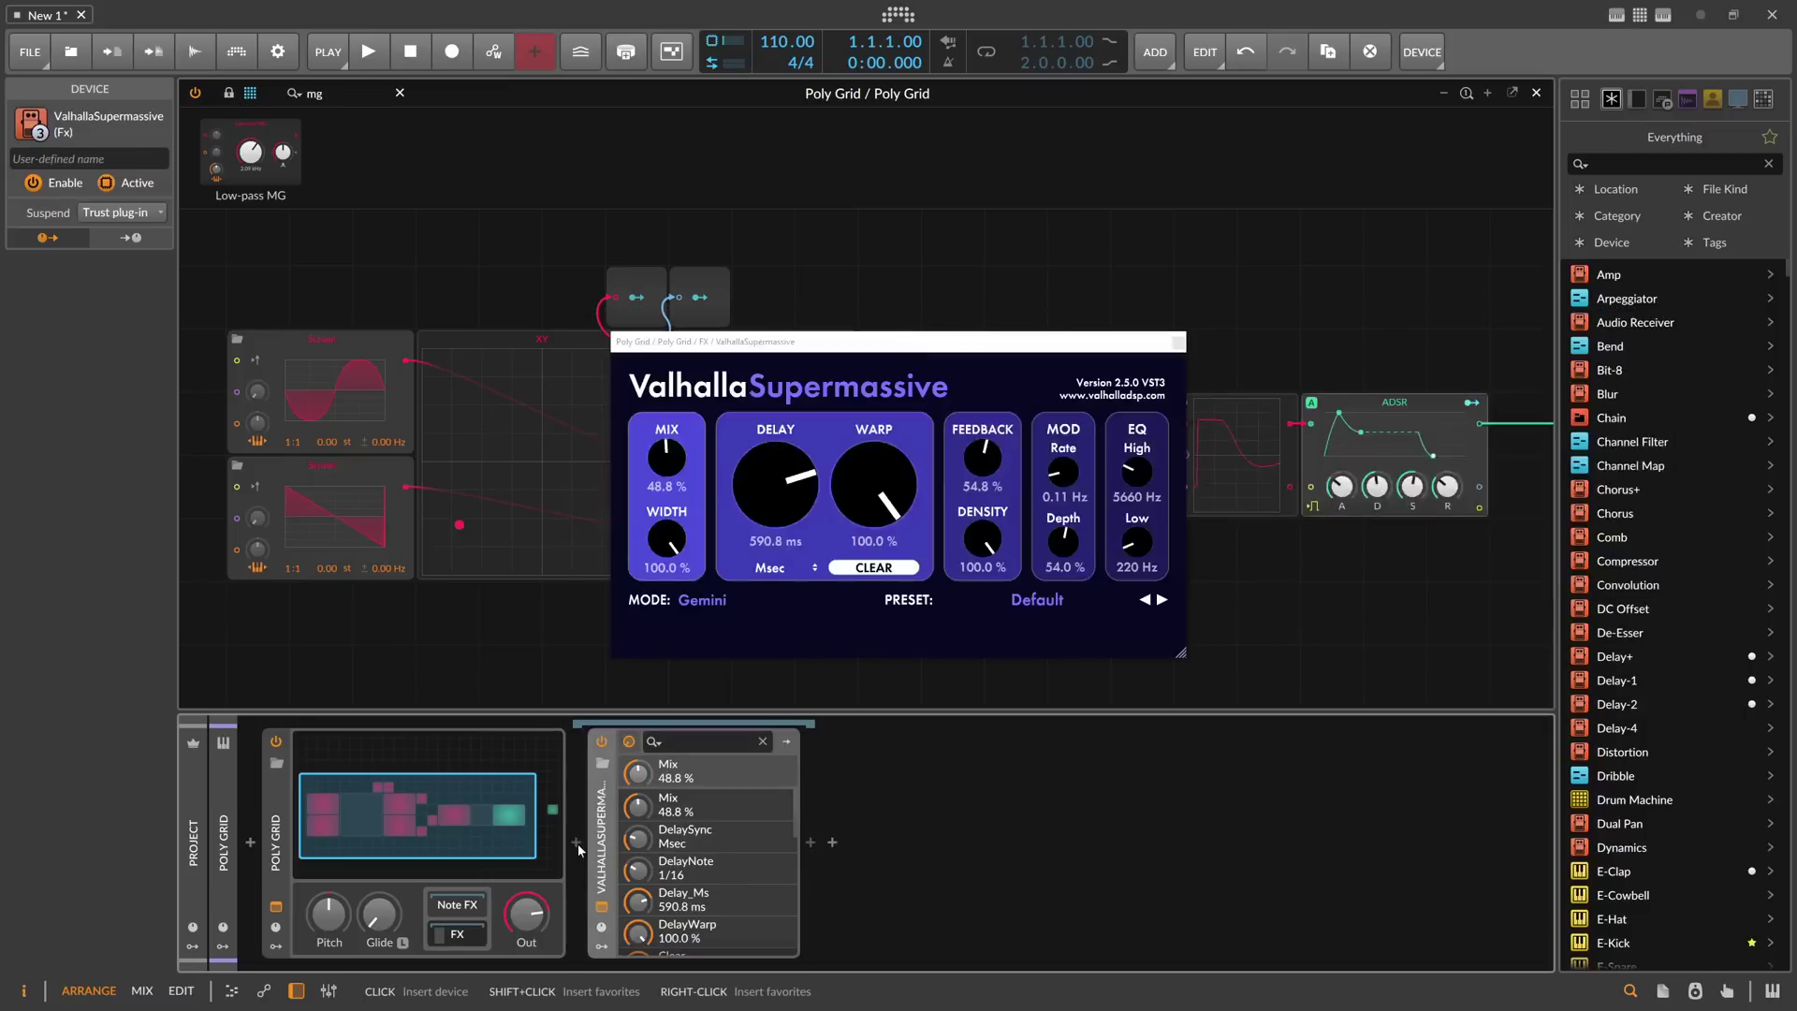
click(1178, 342)
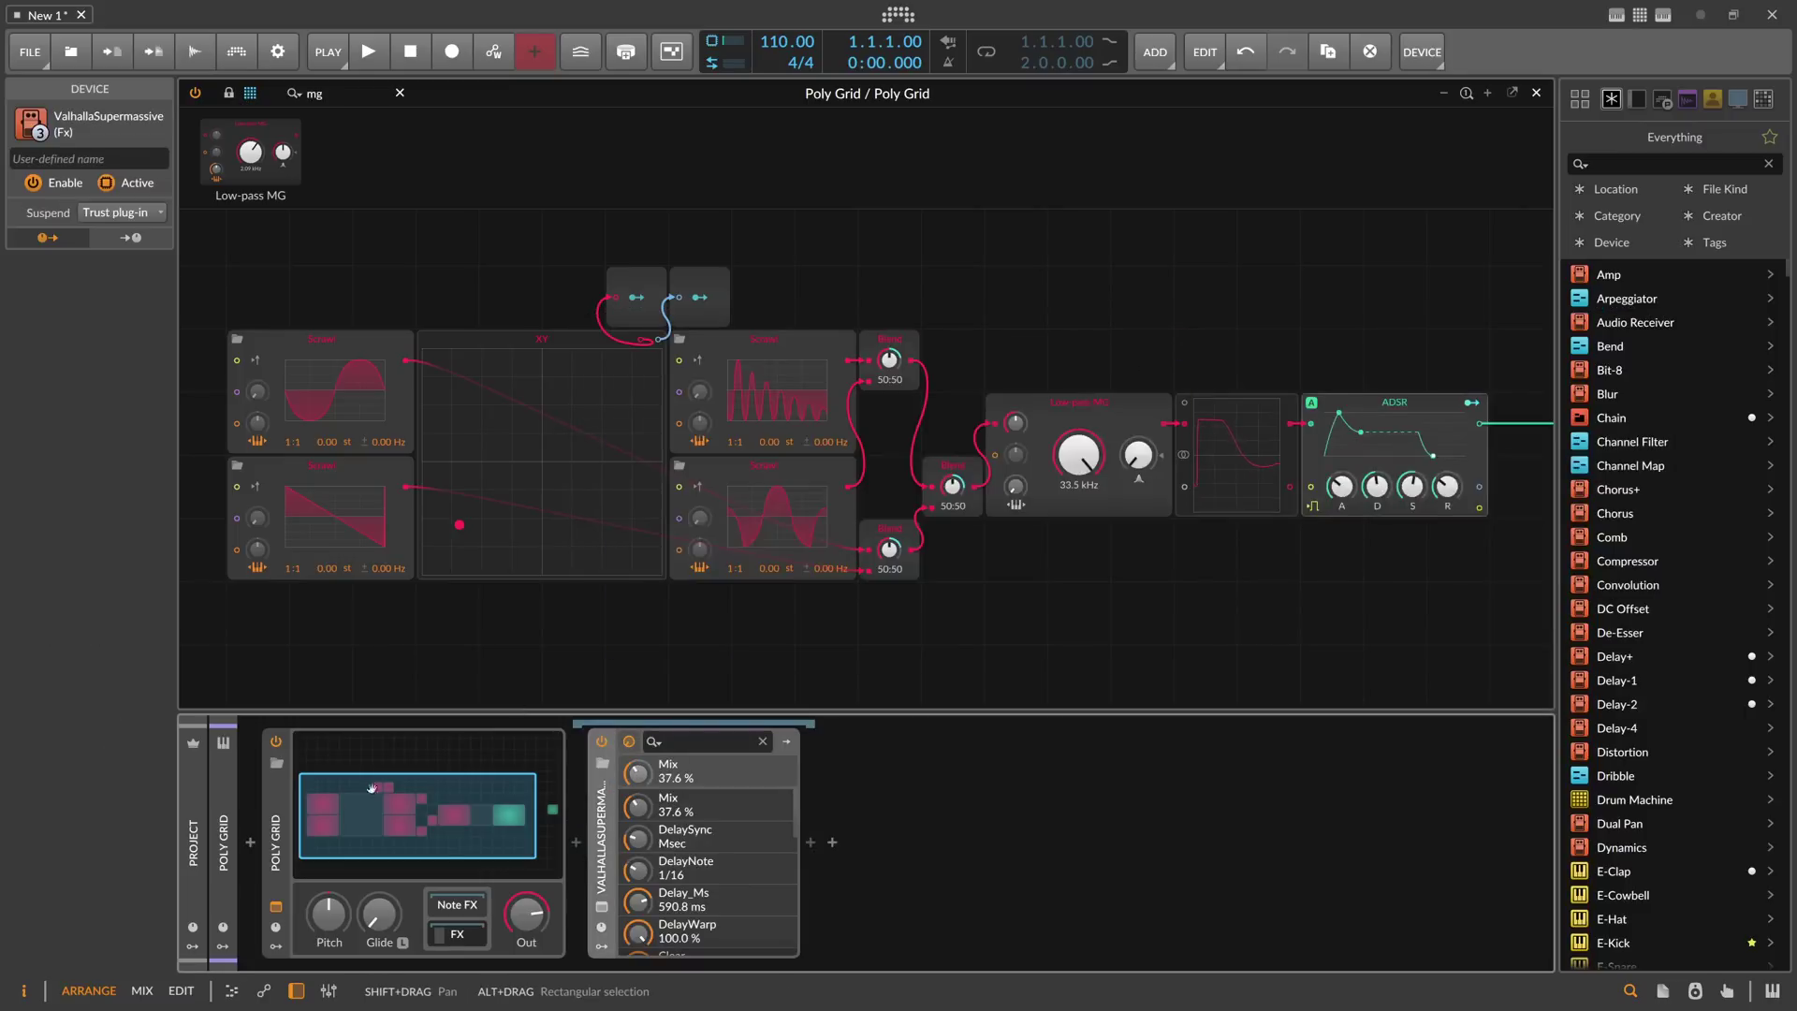
Step: Add a Random modulator to the Poly Grid device and expand its settings
click(308, 768)
text(rand)
key(Return)
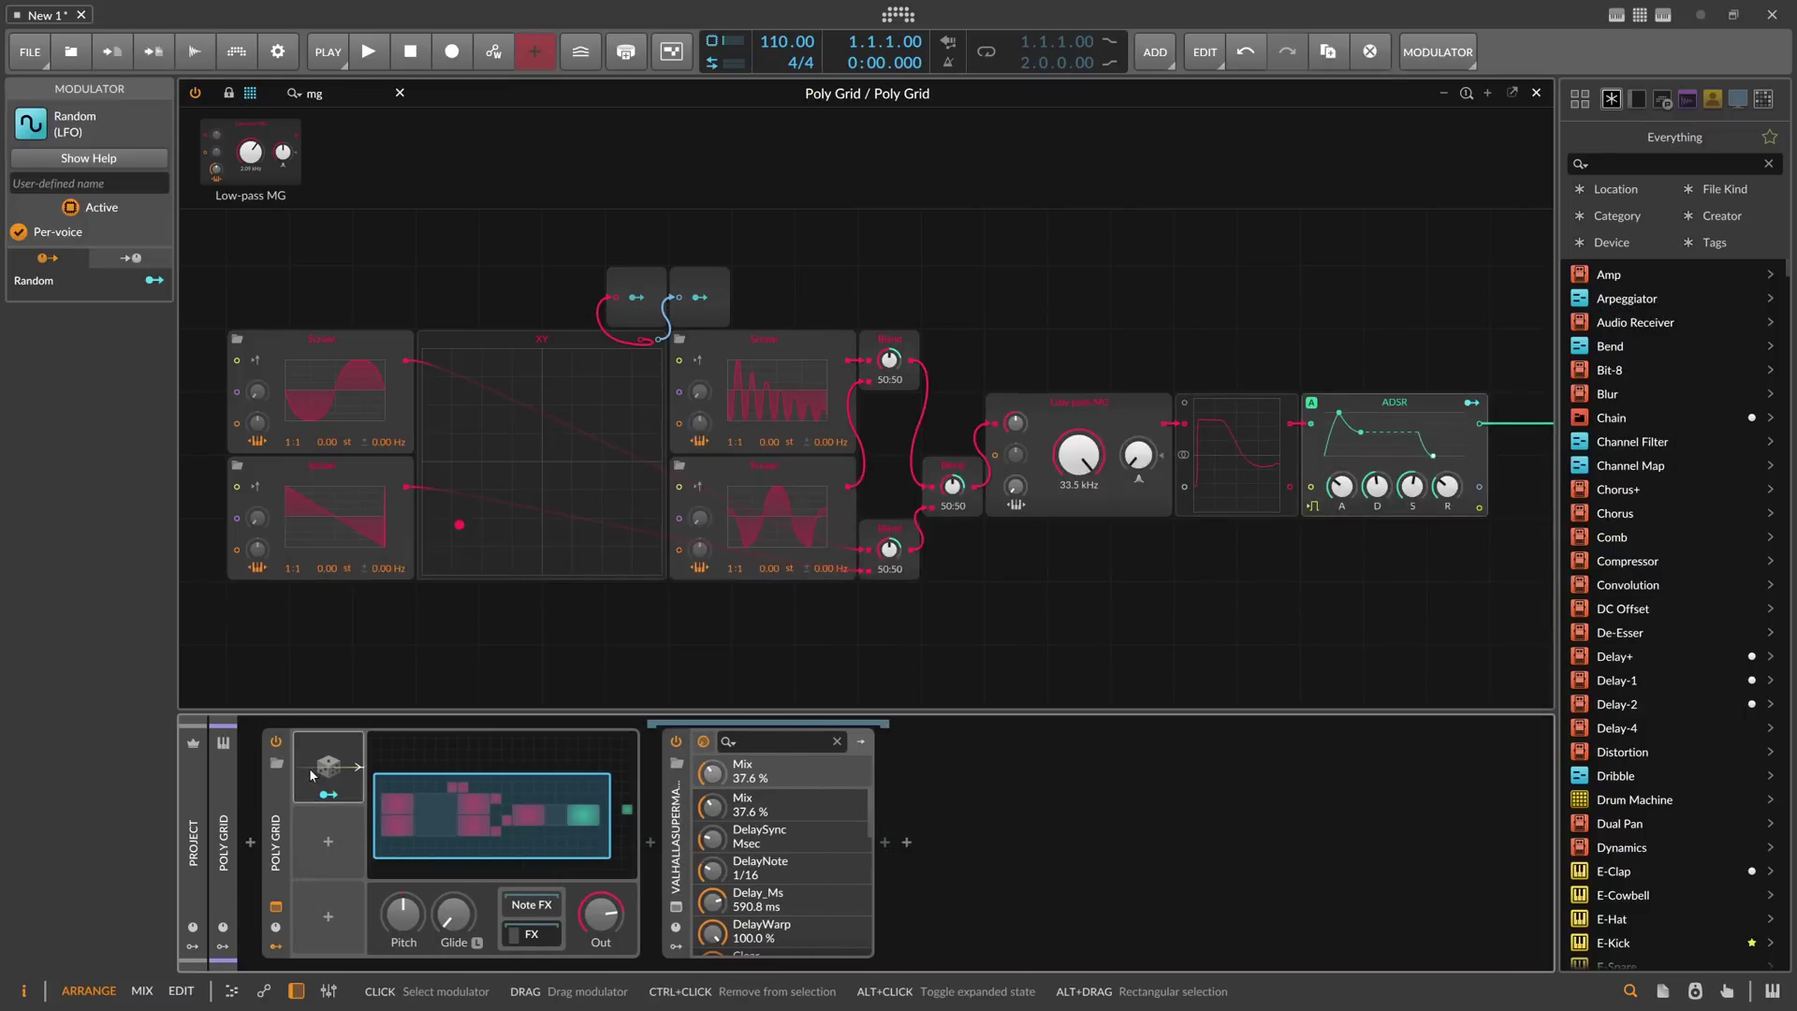
click(488, 771)
click(550, 445)
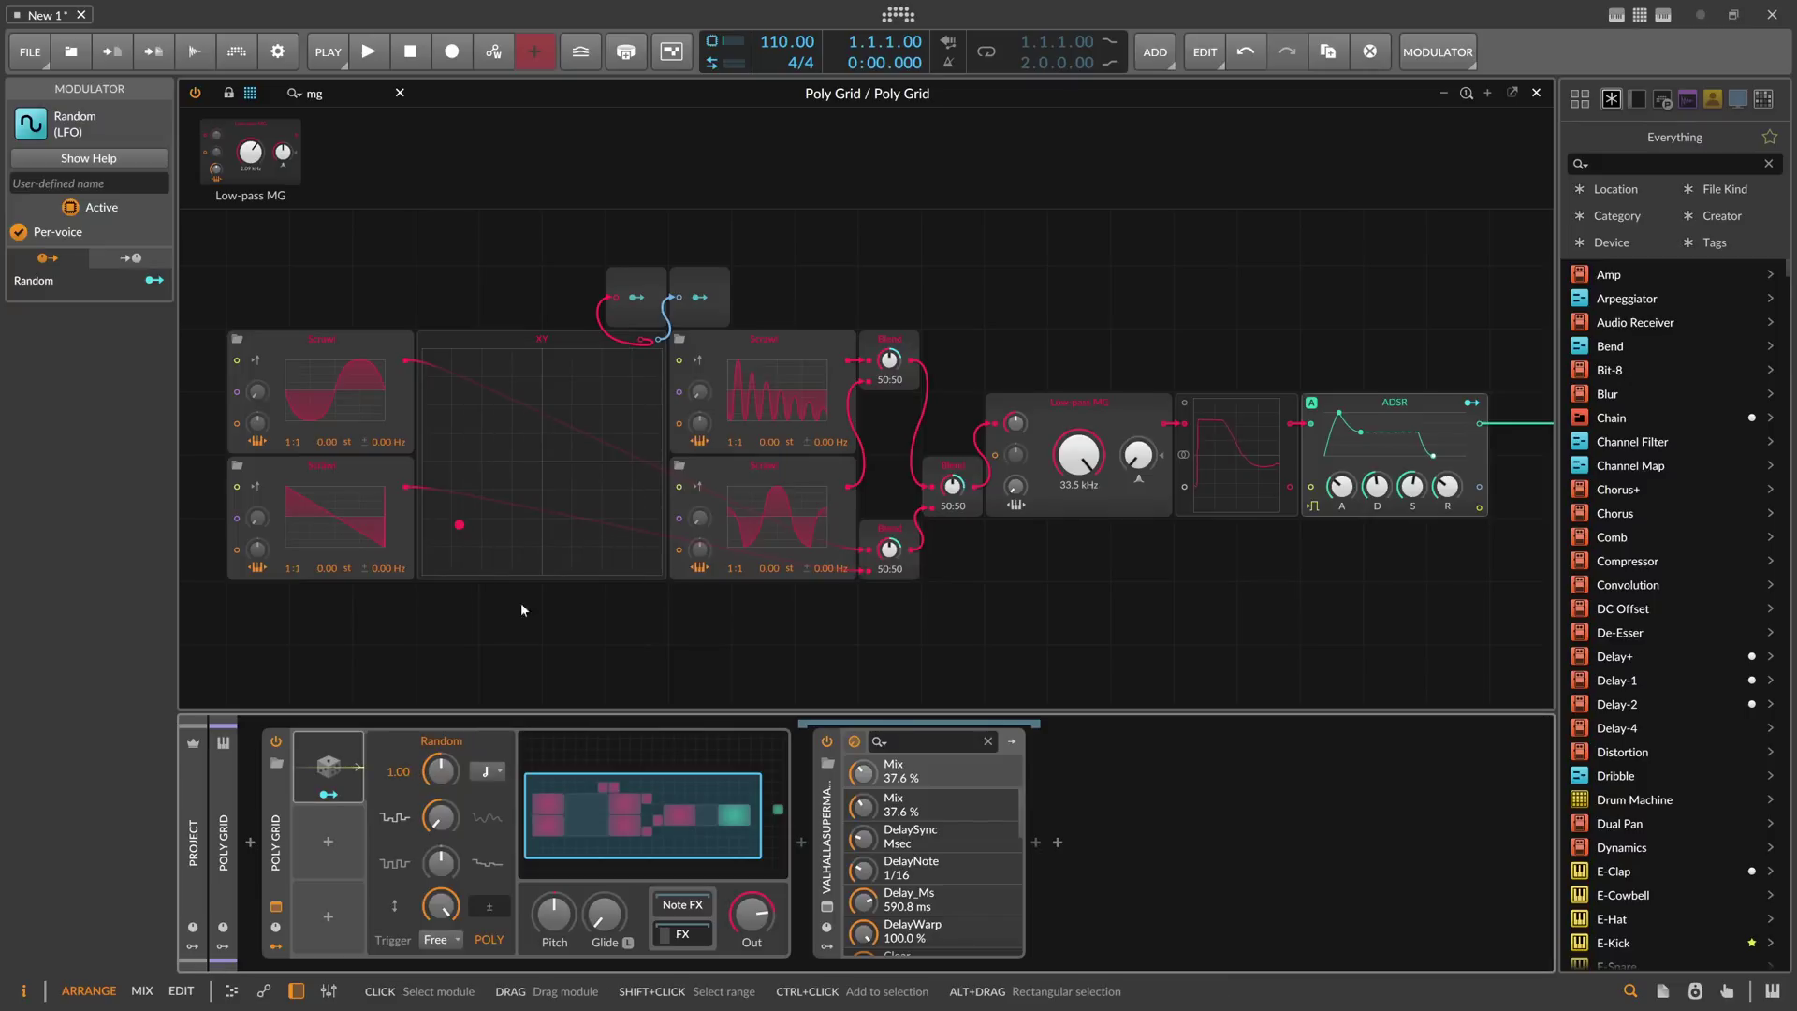
Step: Set the Low-pass MG's cutoff to 262 Hz and modulate it with the smoothed Random modulator by 41.67 st
click(328, 793)
drag(1079, 458, 1079, 398)
click(330, 793)
drag(1057, 467, 1058, 571)
click(329, 794)
drag(1066, 461, 1065, 462)
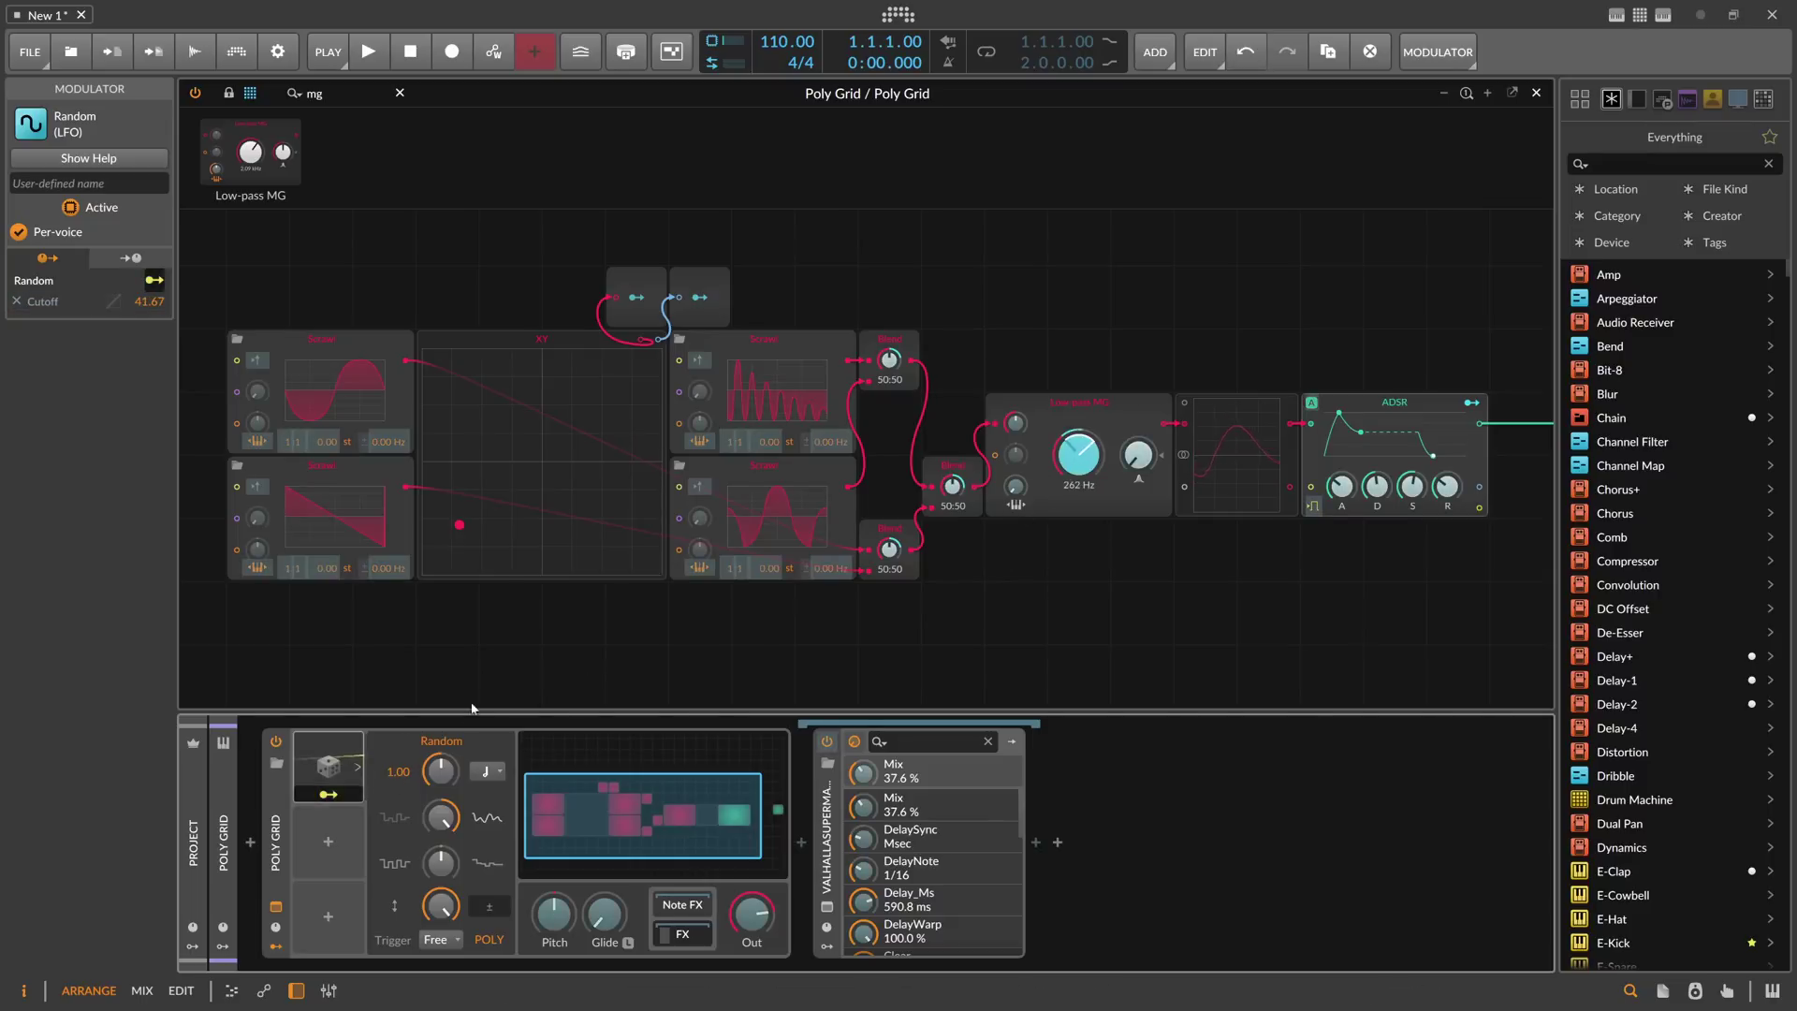
click(328, 794)
Step: Move the XY handle near the center, lock the Grid modules, and check the upper-right Scrawl's curve in its editor
drag(460, 525, 547, 462)
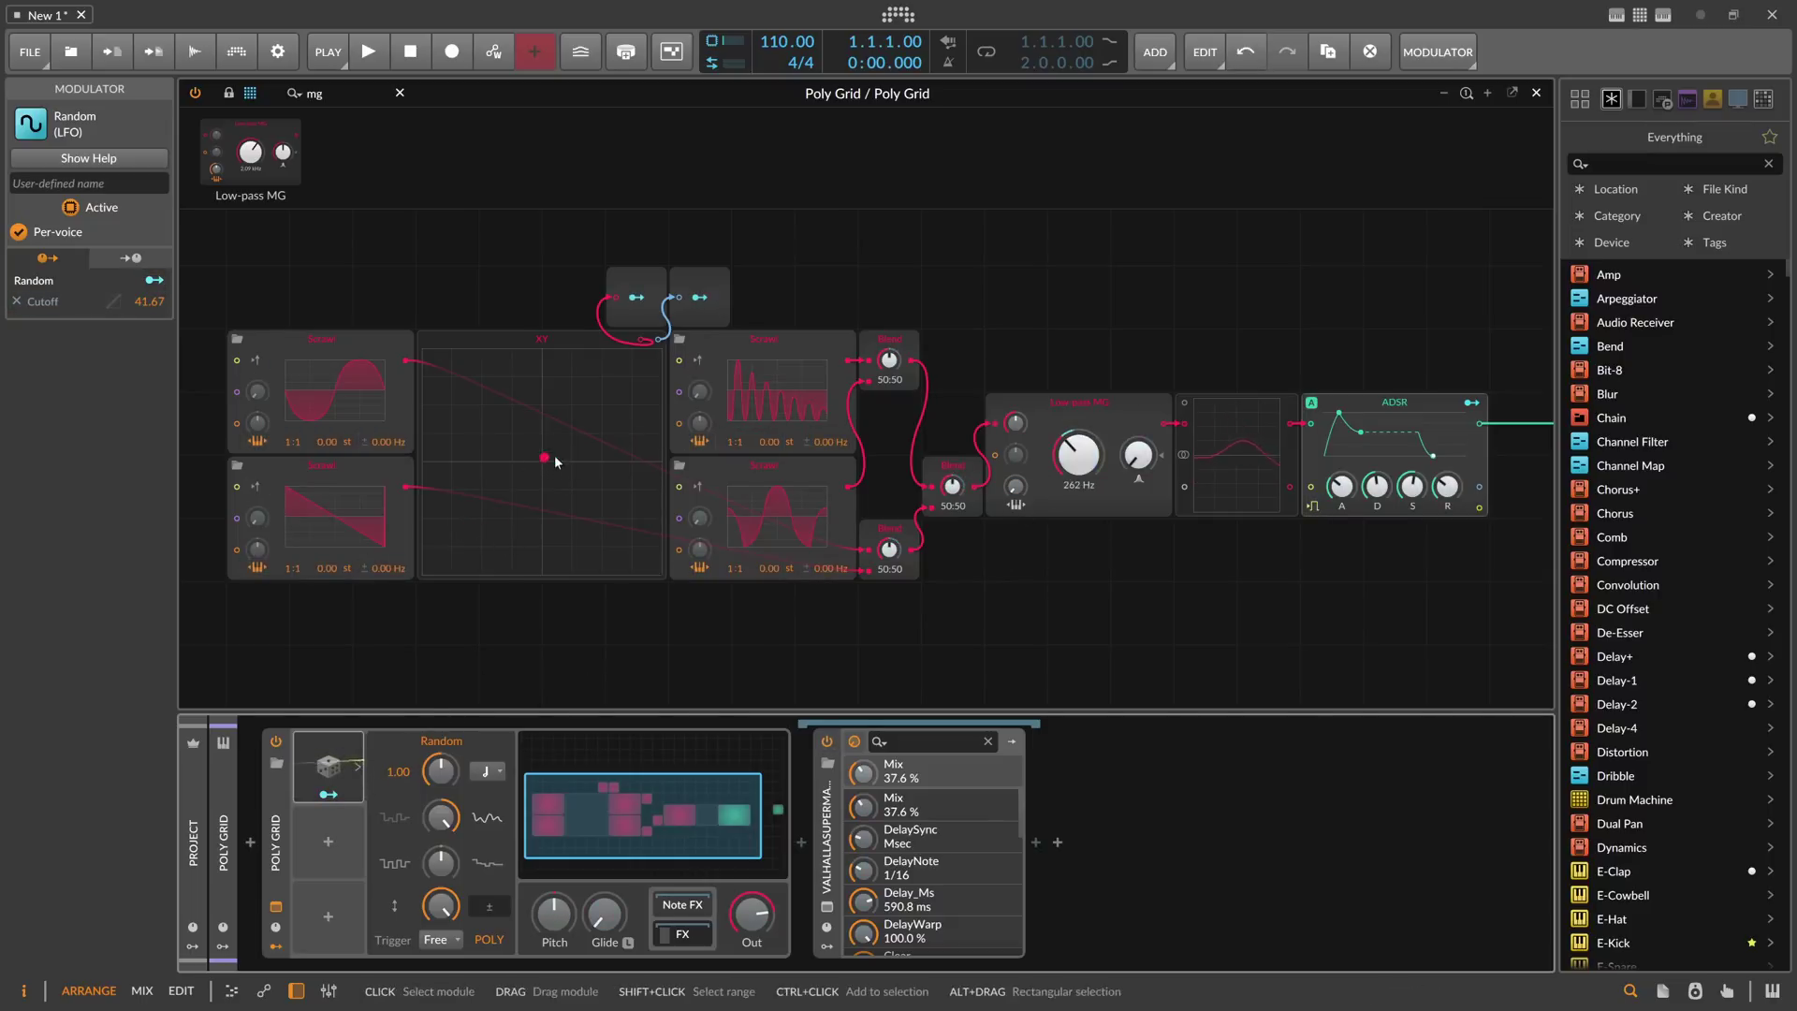
click(512, 351)
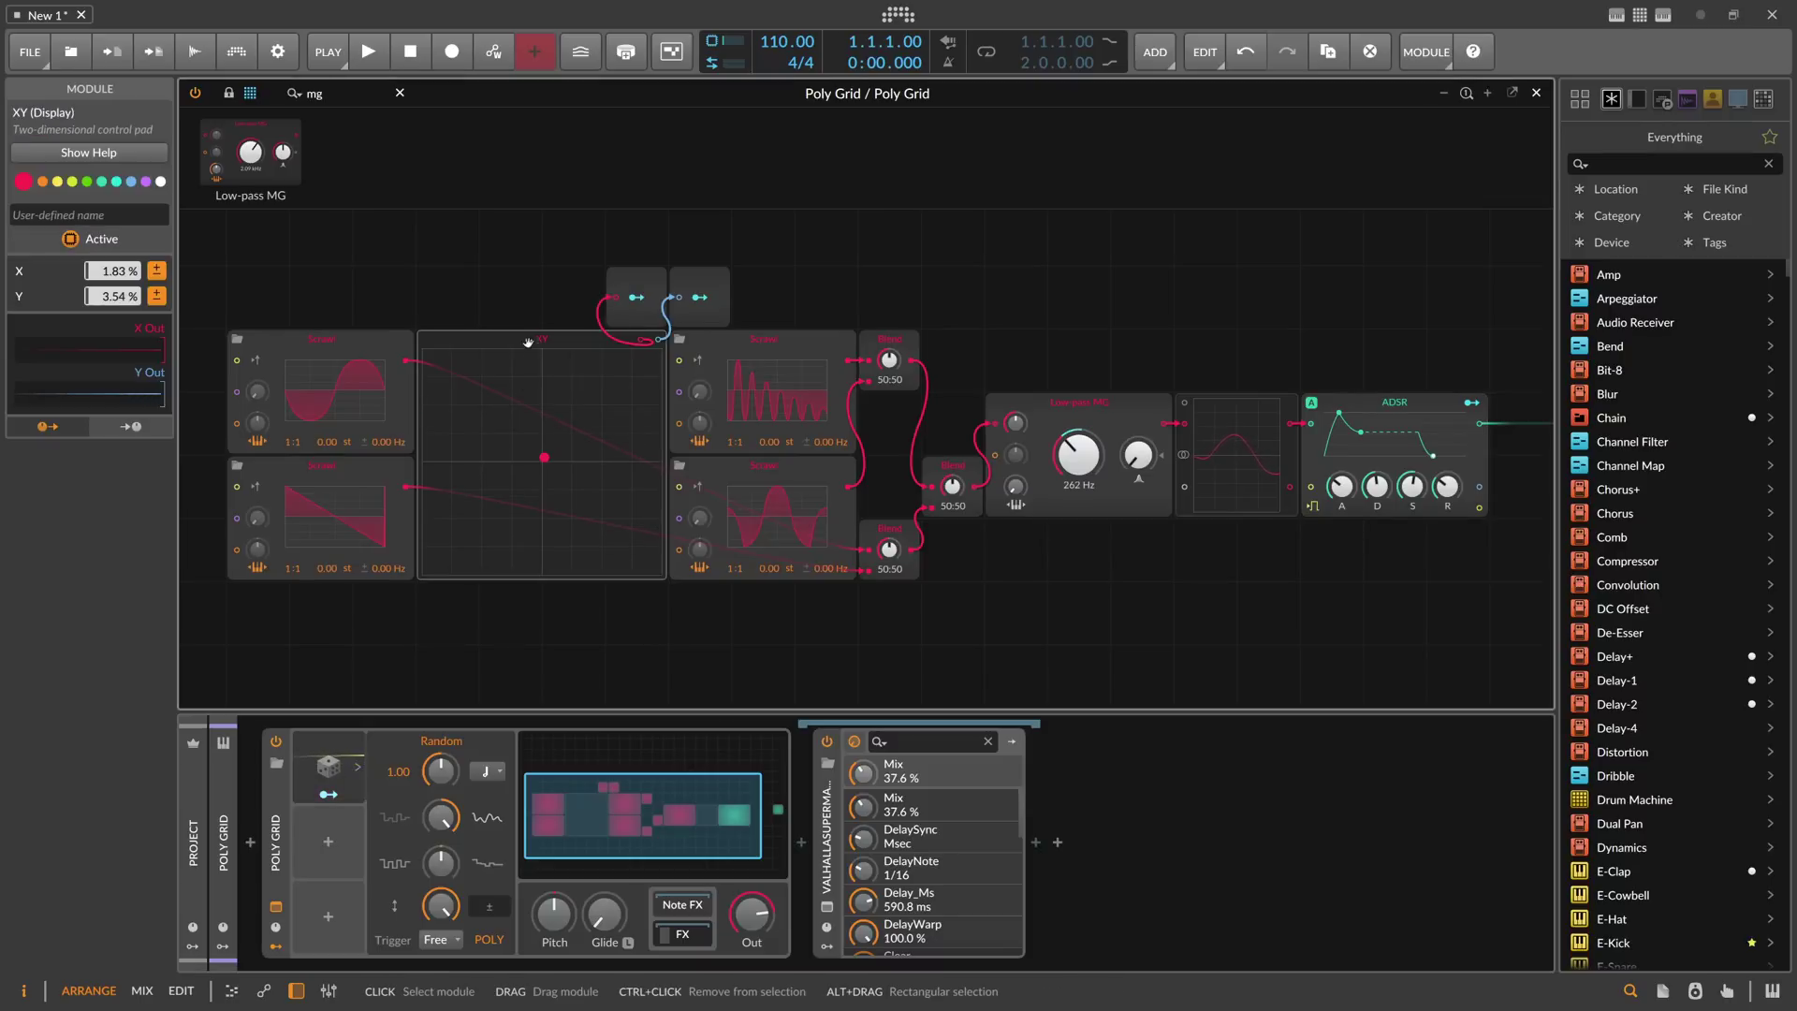
click(229, 97)
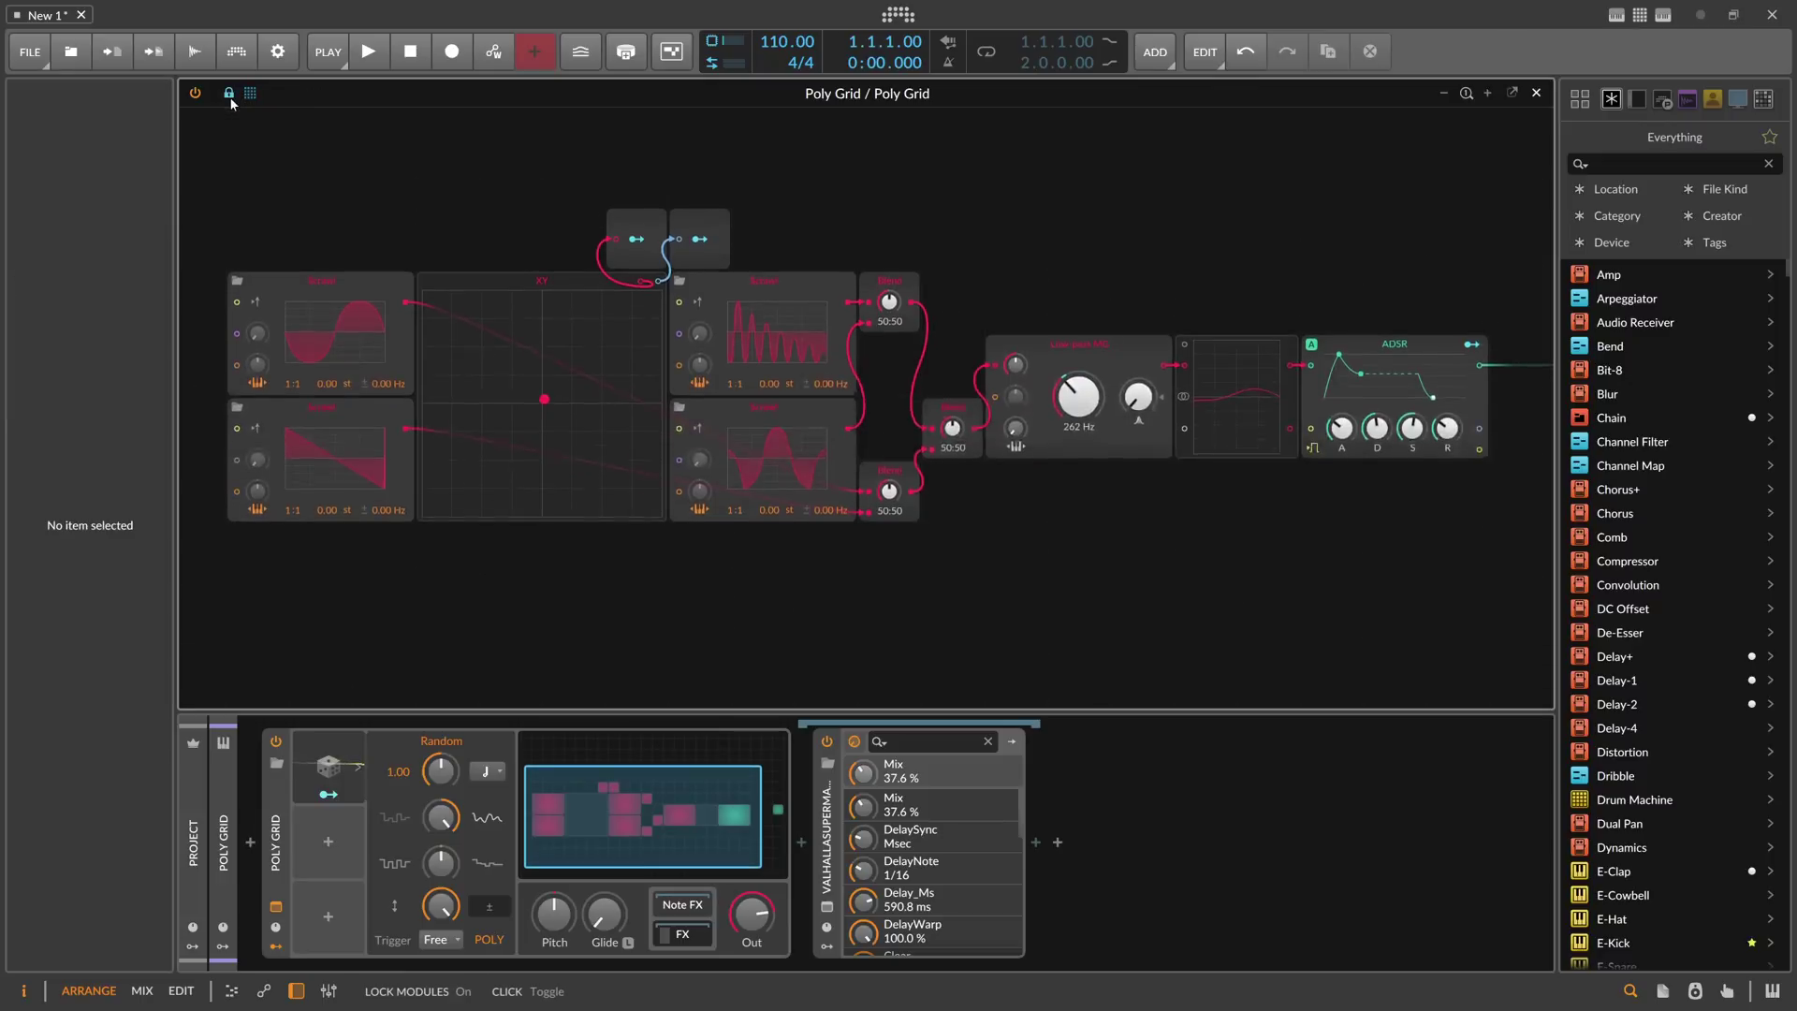
click(763, 334)
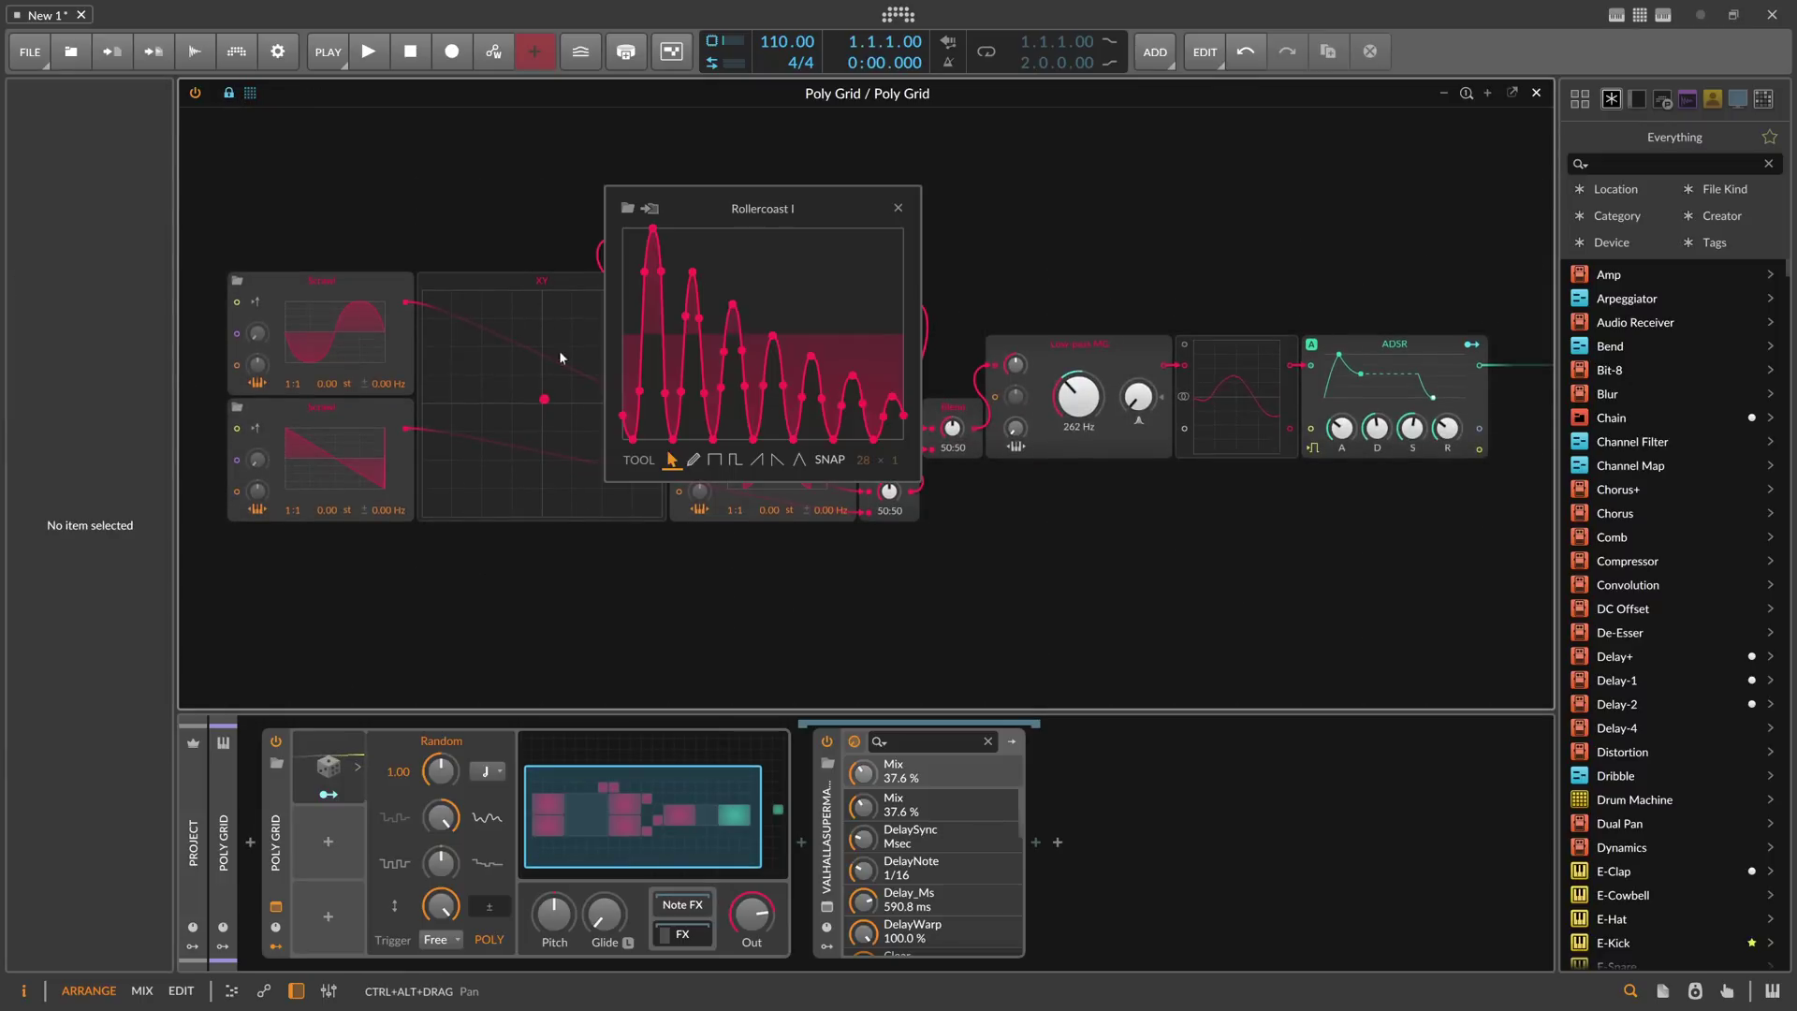
click(901, 213)
mouse_move(553, 397)
mouse_down()
mouse_move(588, 406)
mouse_move(529, 422)
mouse_up()
Step: Arm the Poly Grid track for recording and audition XY handle positions while raising the Random modulation of the cutoff to 75.67 st
click(234, 823)
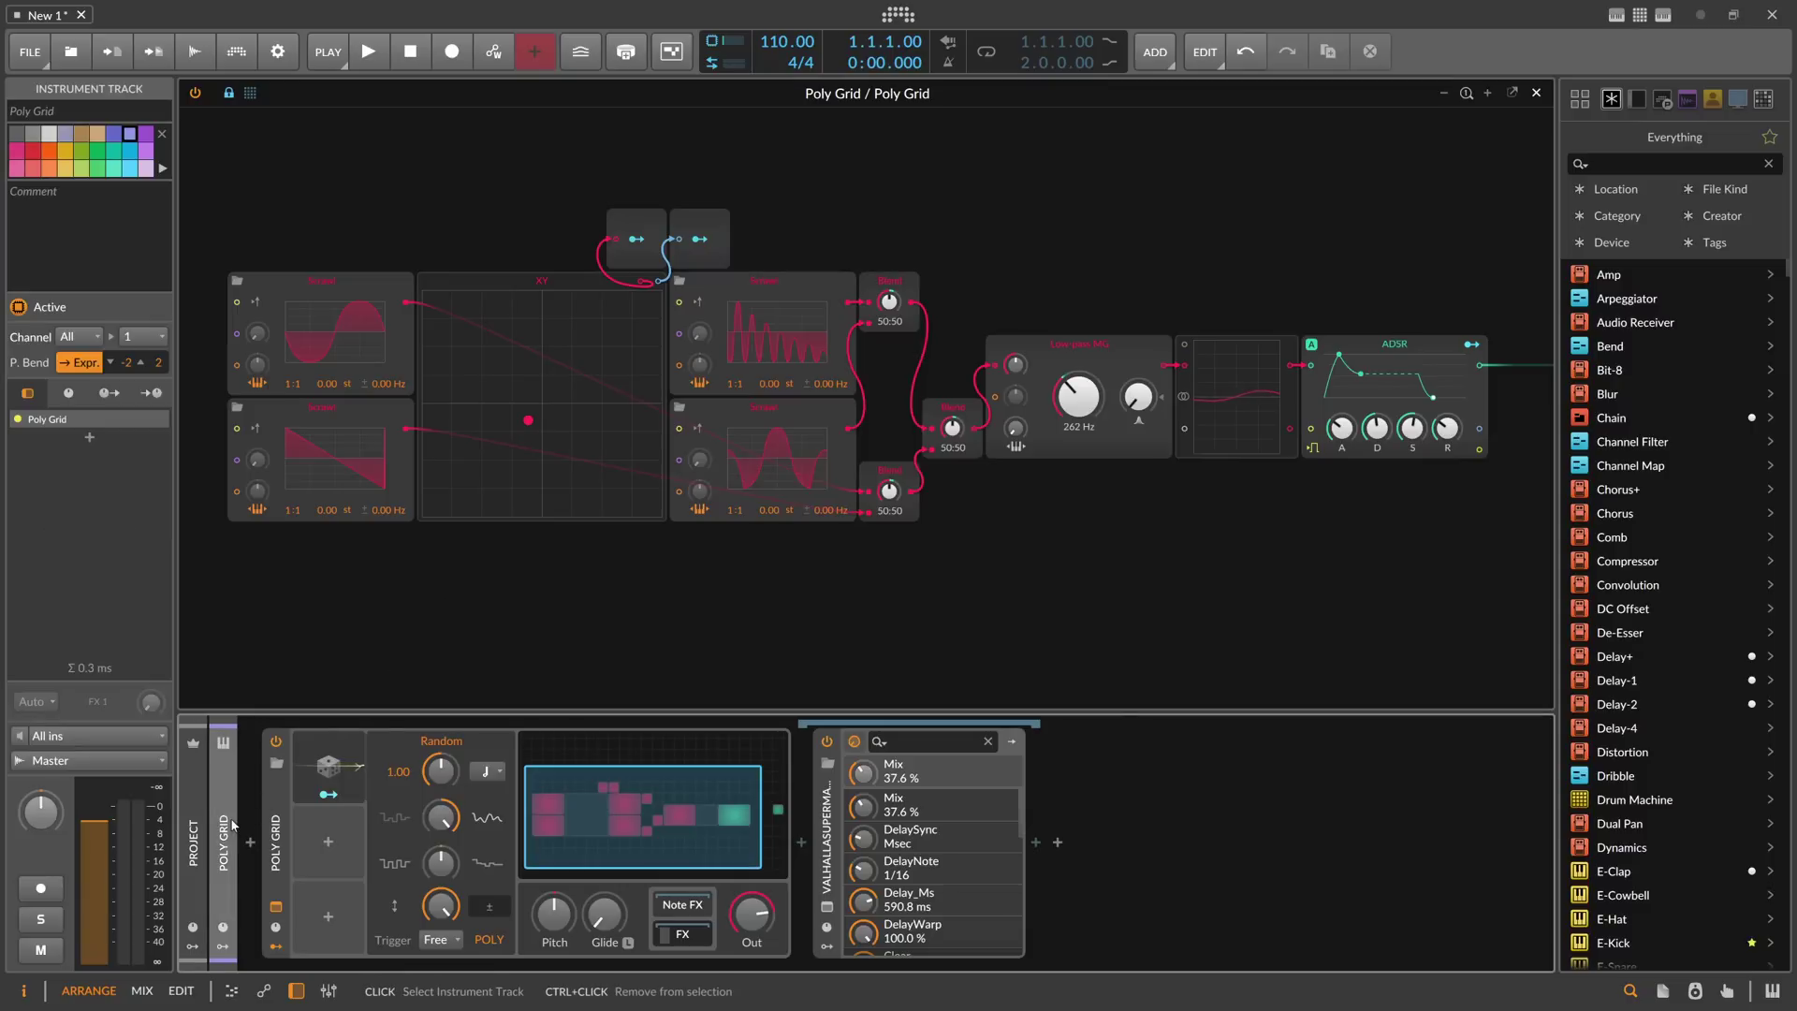
click(49, 887)
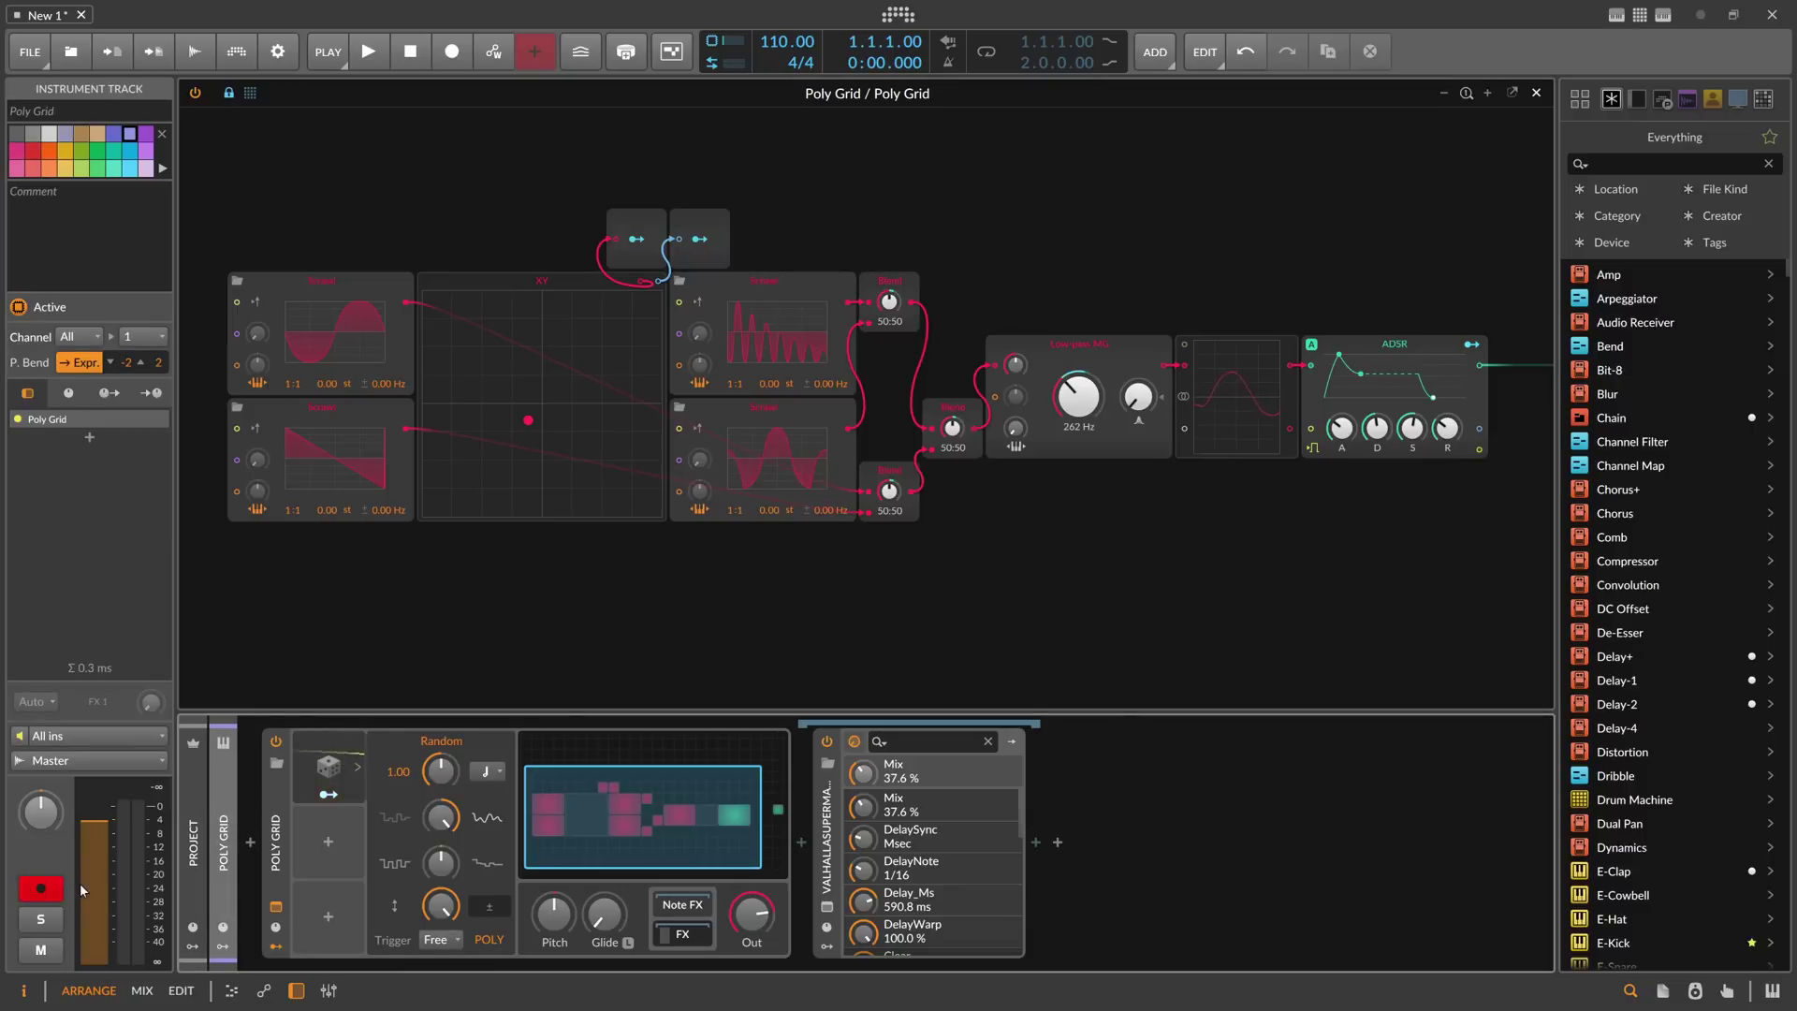
drag(529, 421, 535, 418)
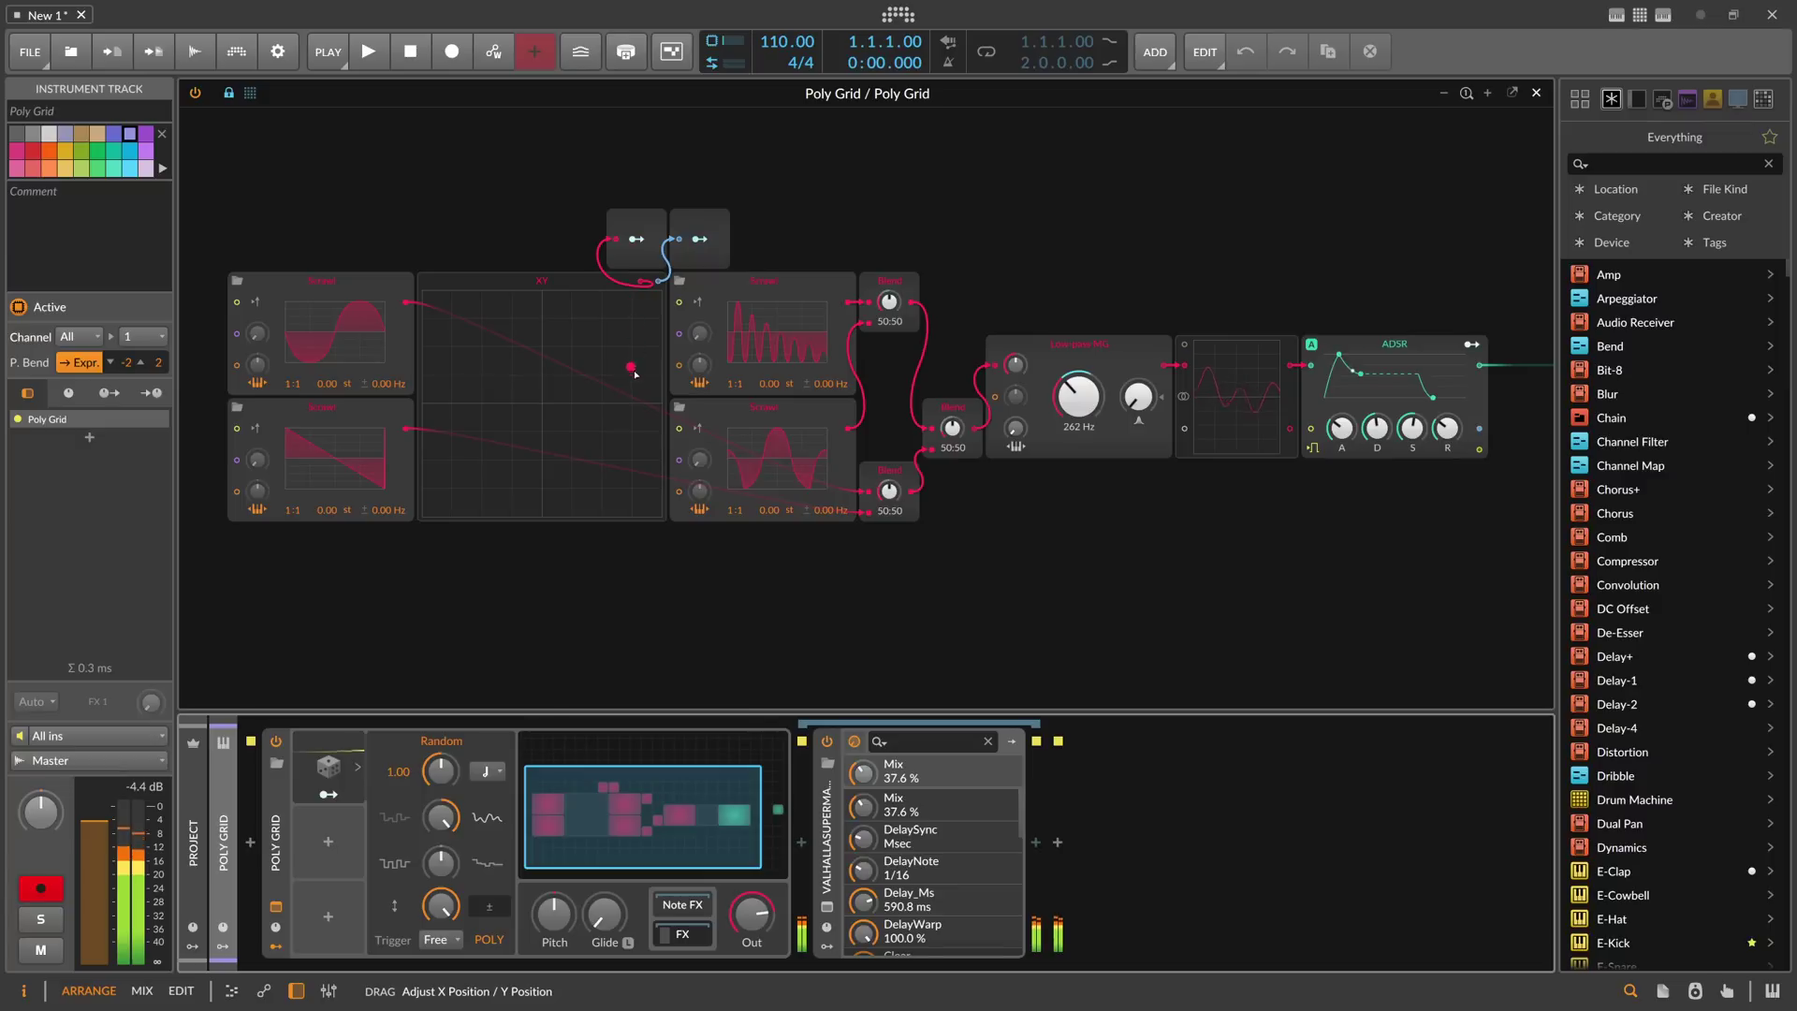
drag(653, 501, 556, 342)
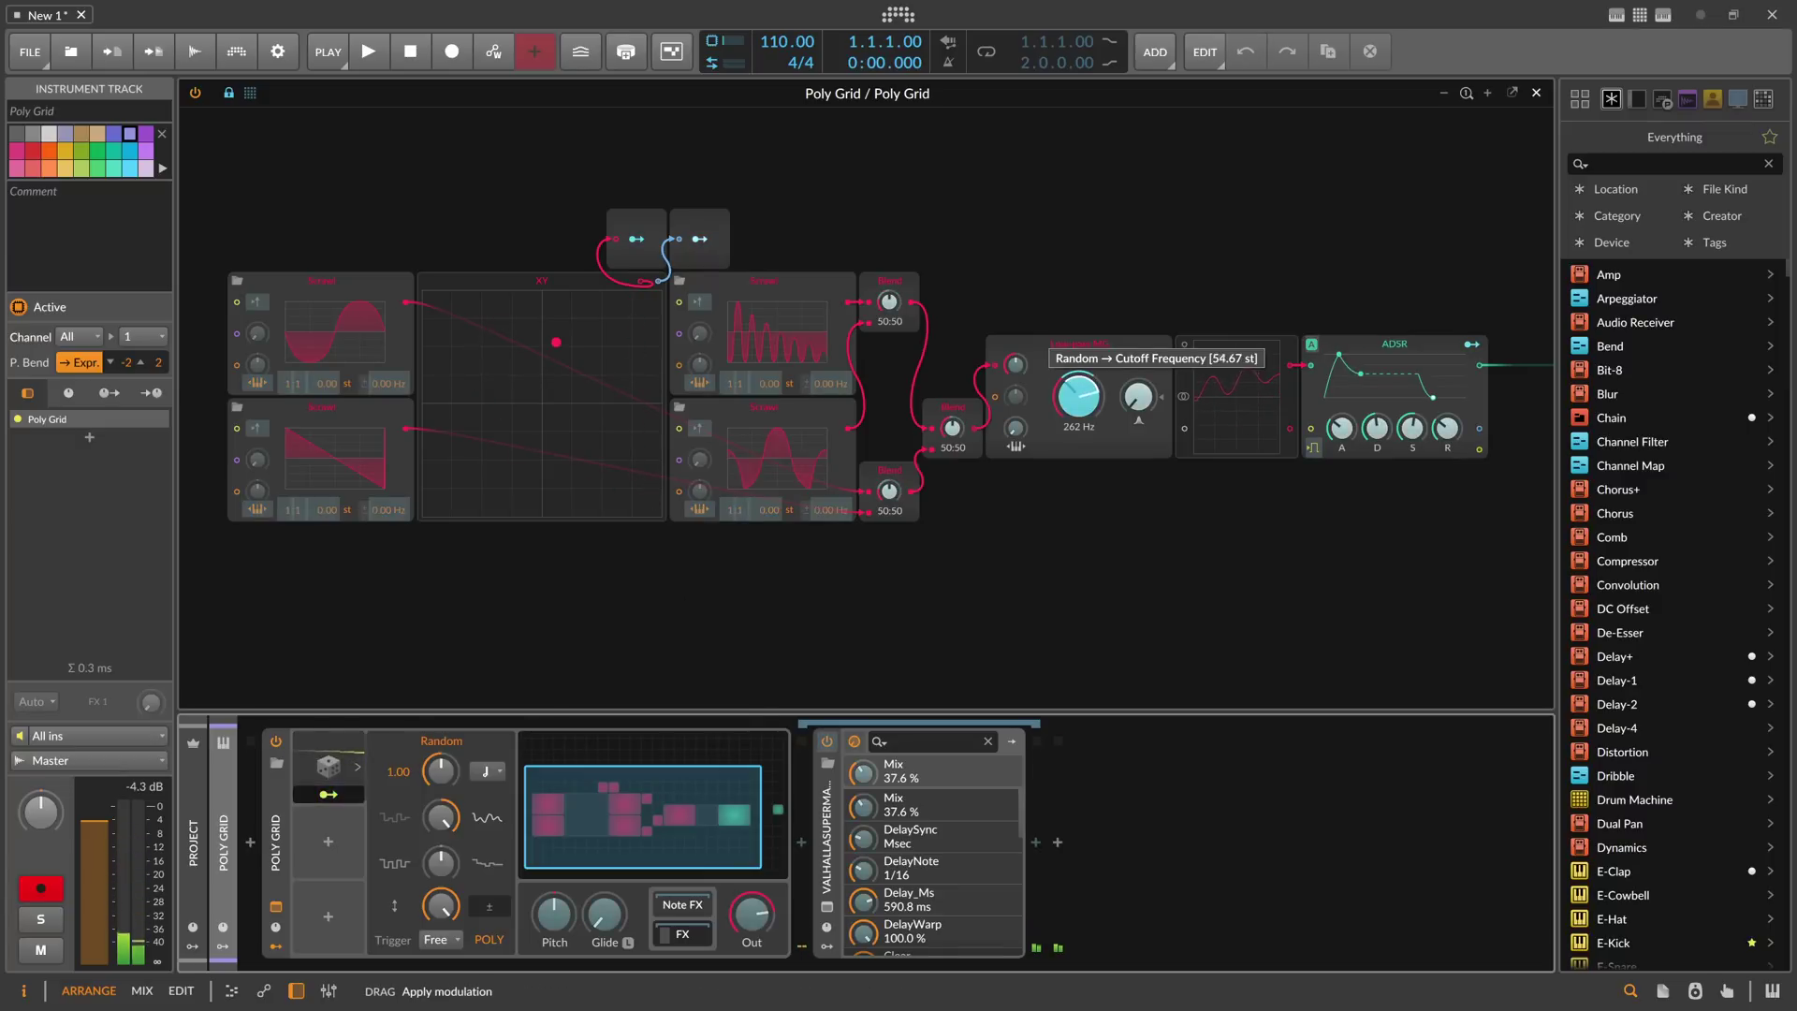
drag(556, 345, 468, 495)
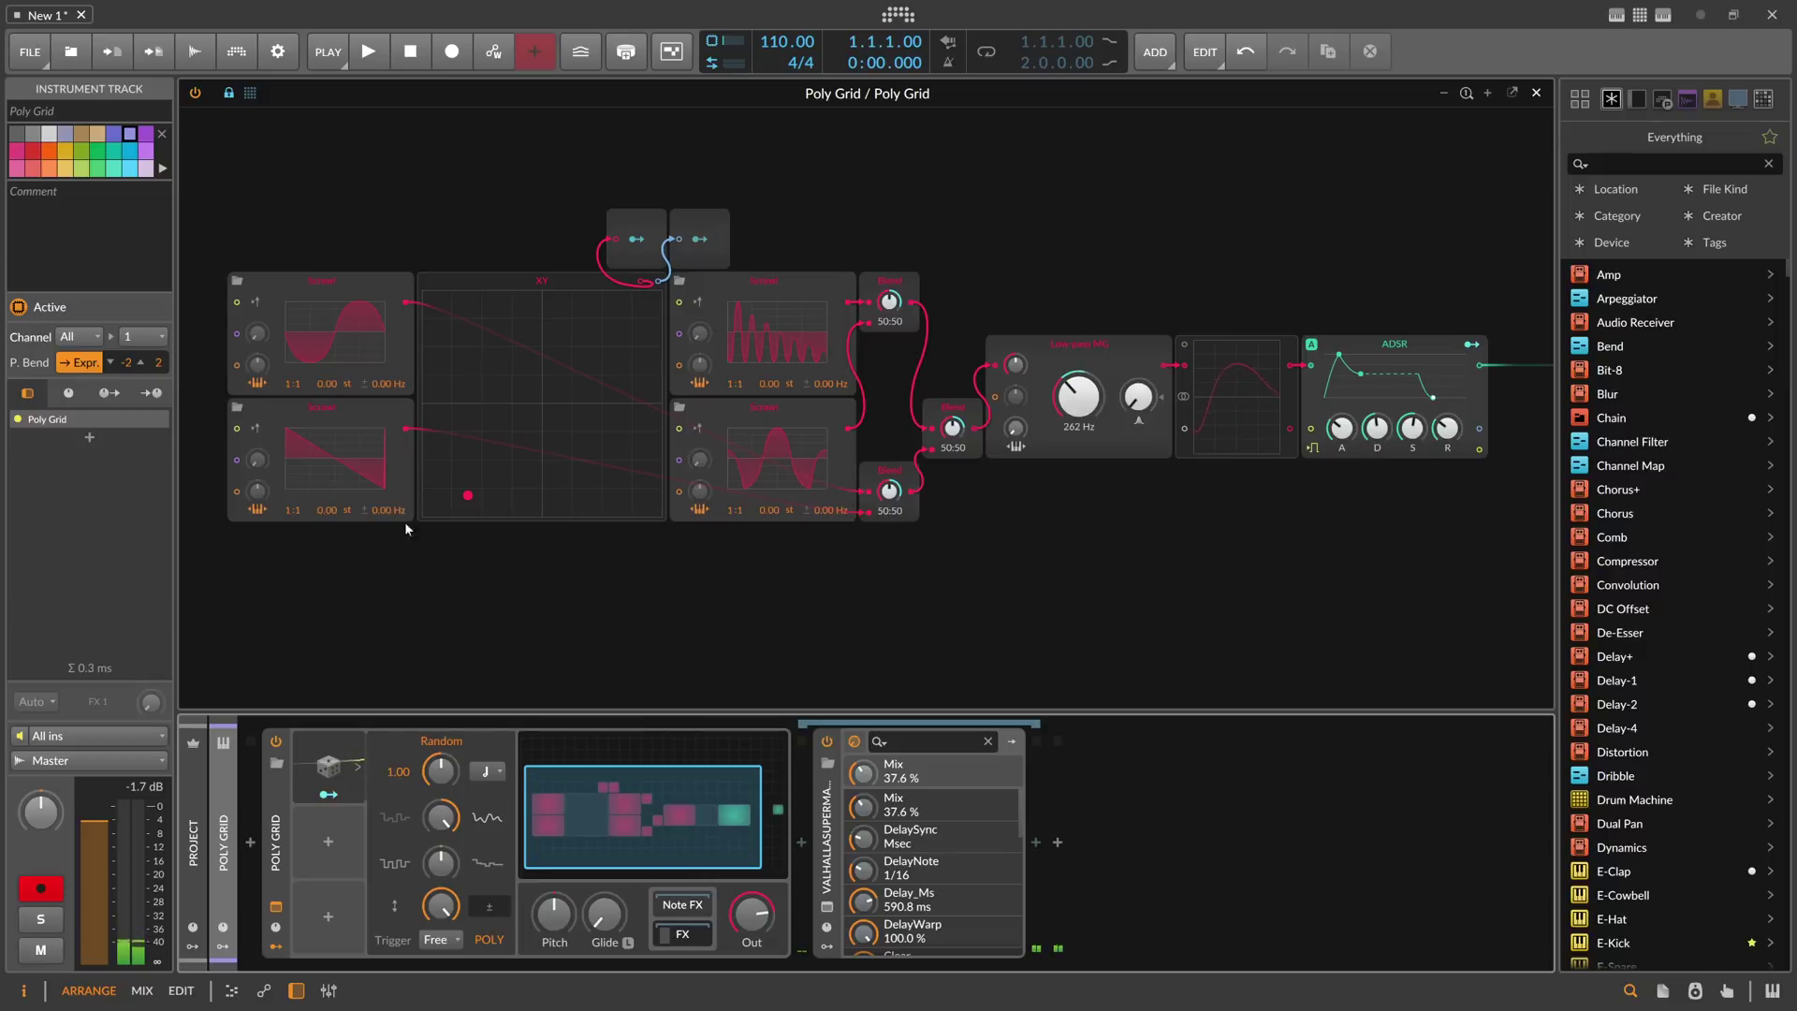
Step: Set the Poly Grid's voices to 16 and audition XY handle positions in the lower part of the pad
click(299, 724)
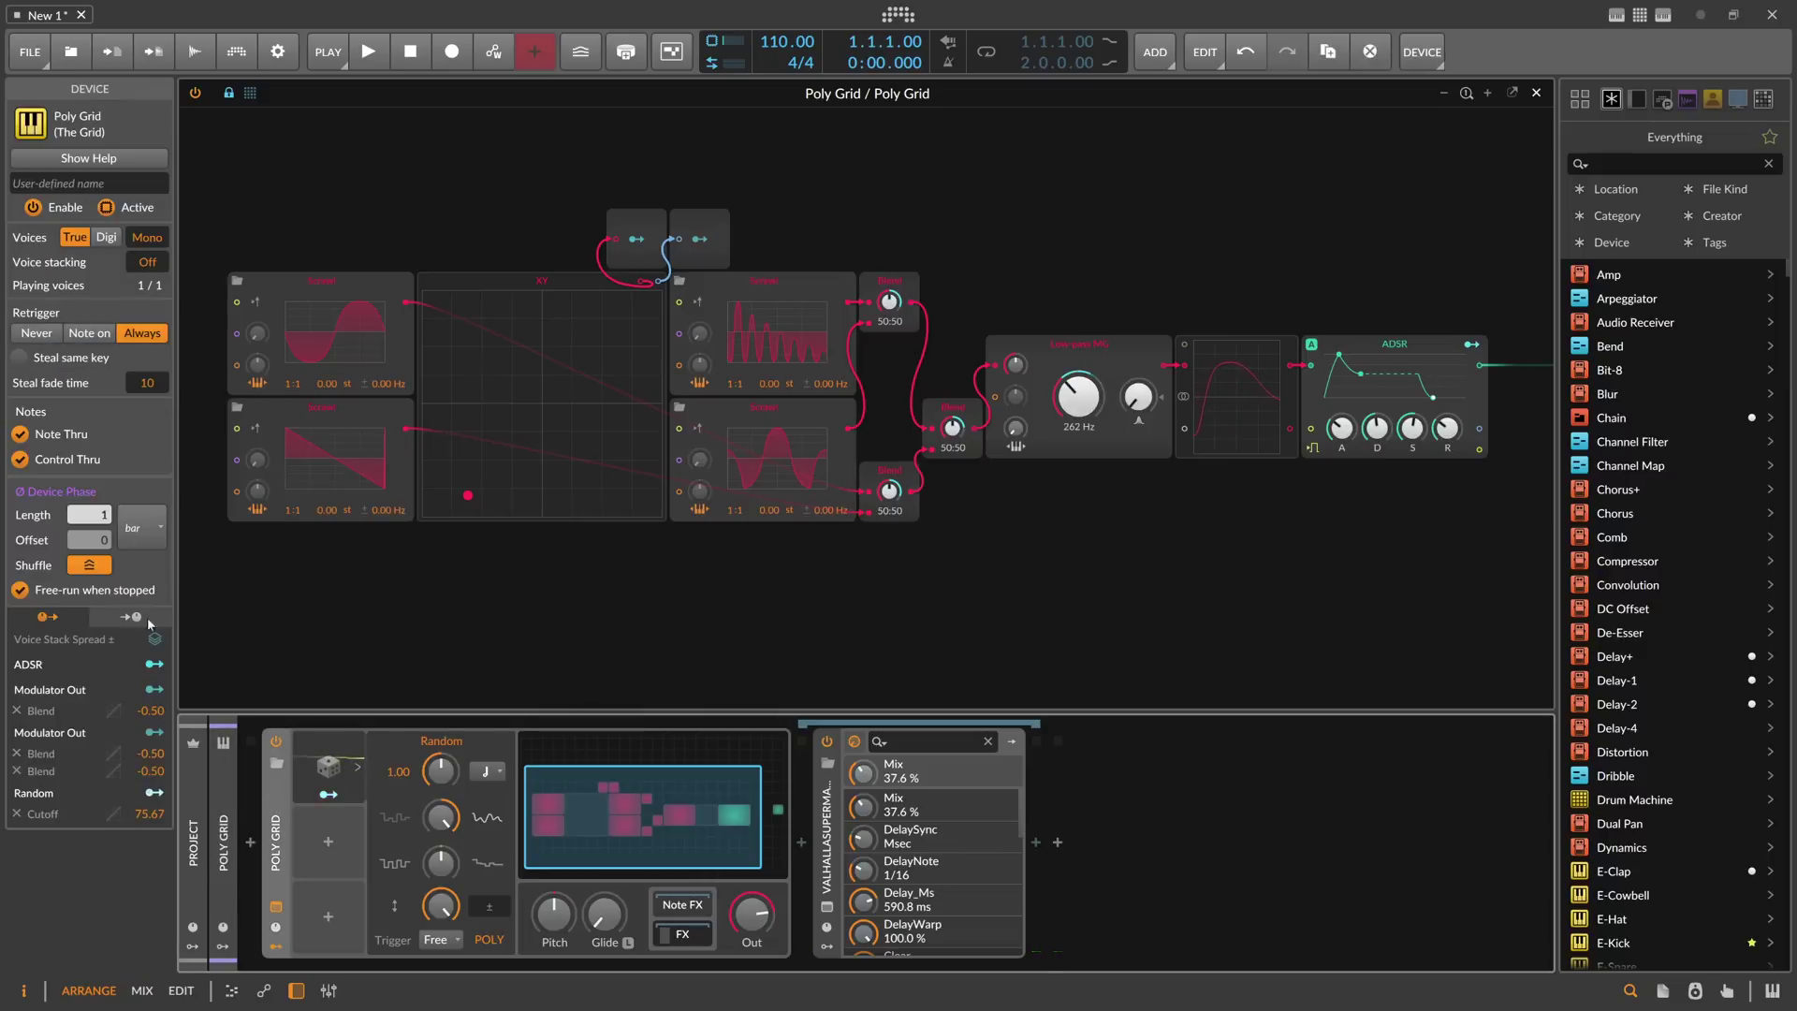
key(ctrl+z)
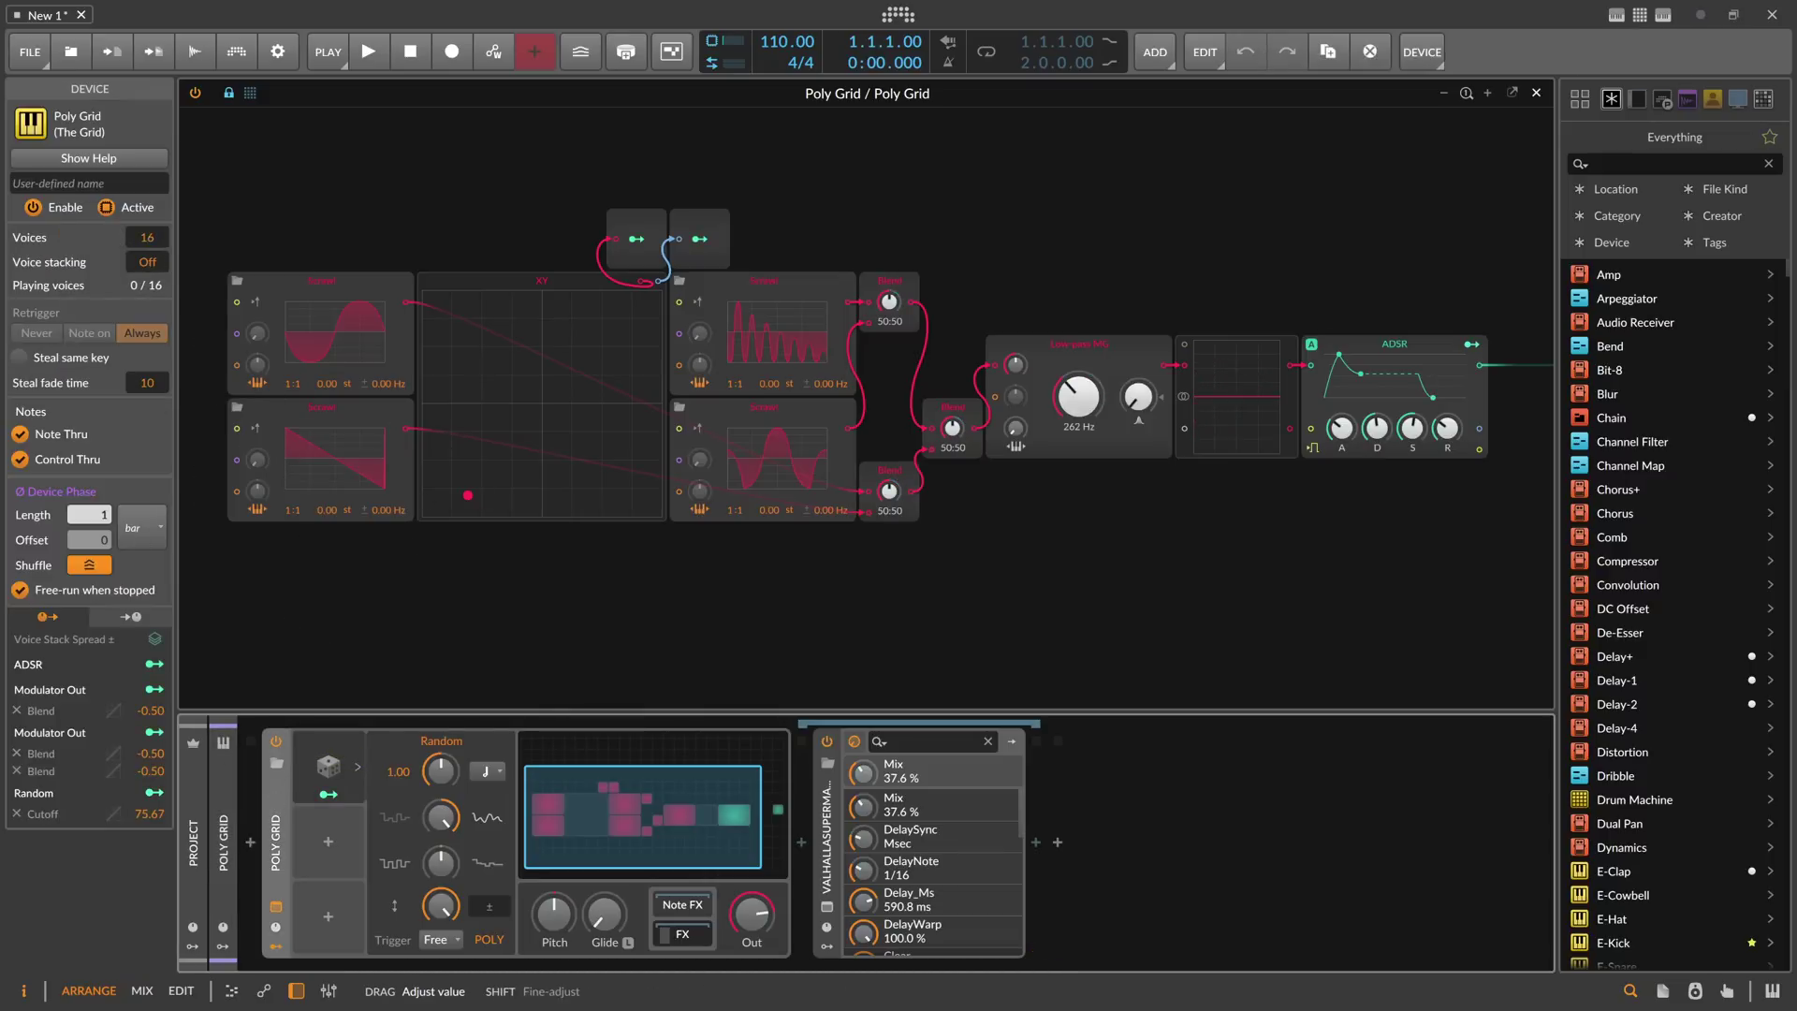
drag(148, 238, 147, 232)
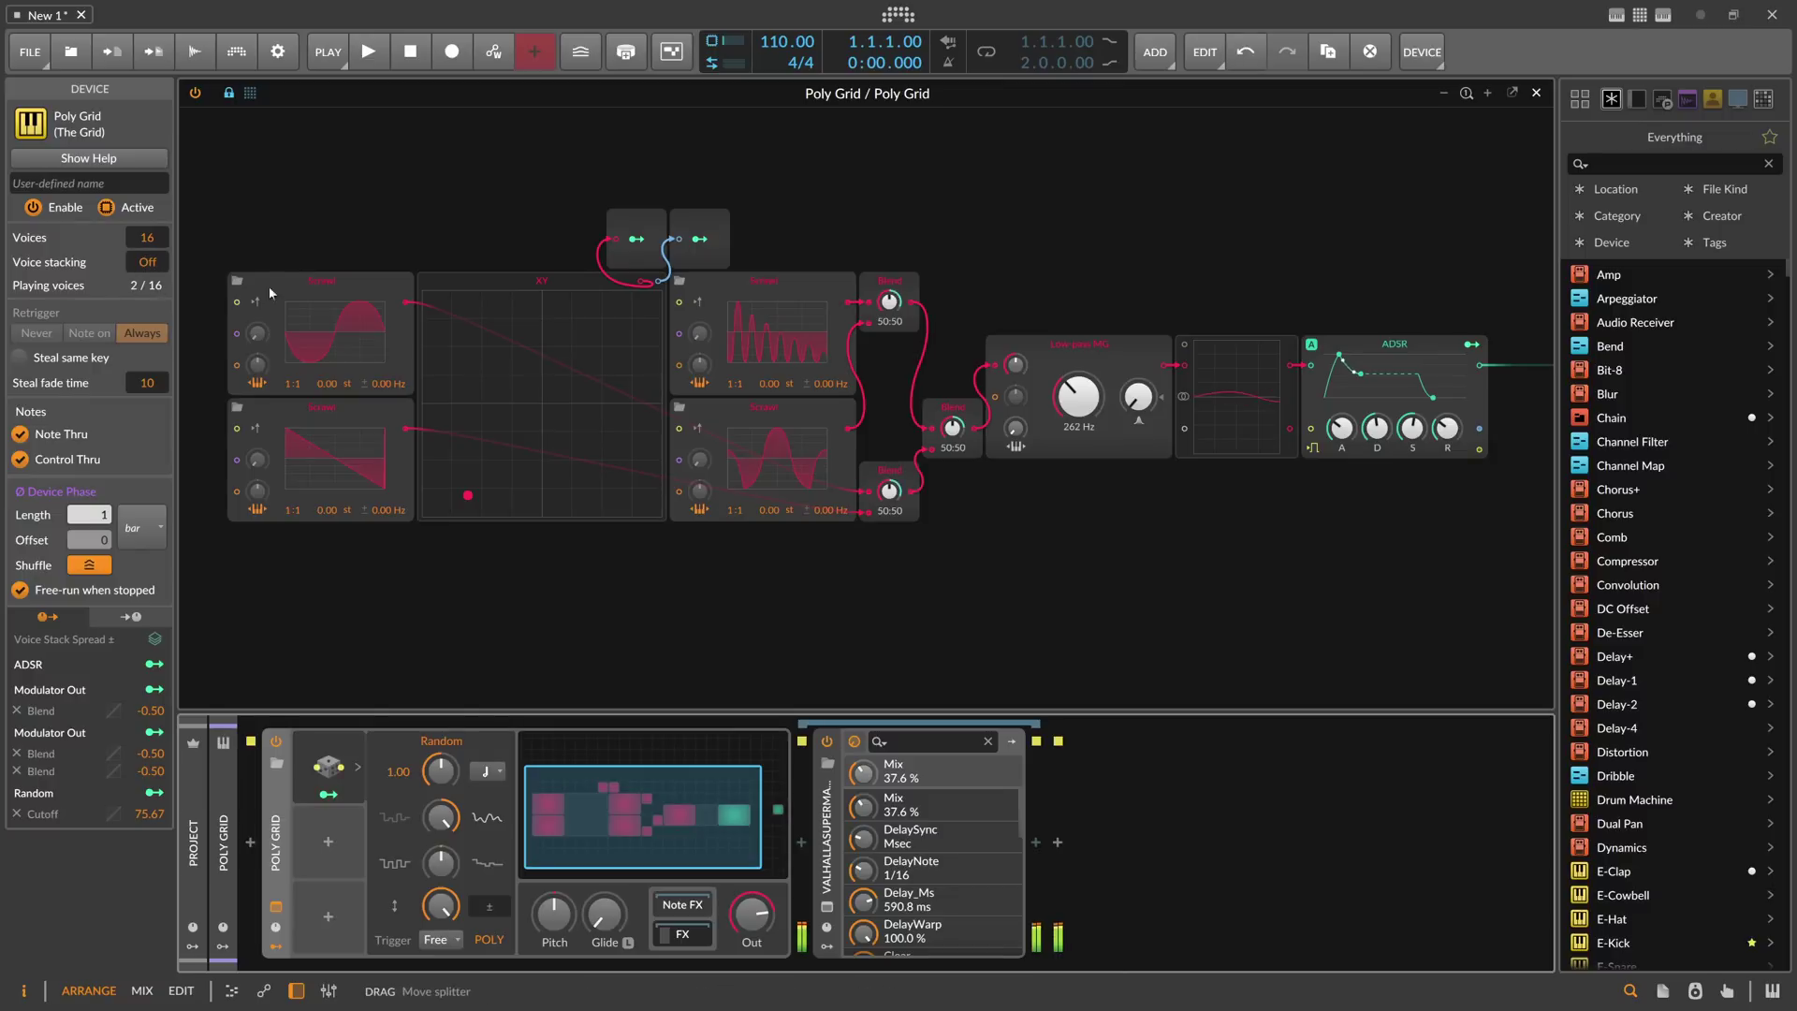
drag(457, 487, 497, 470)
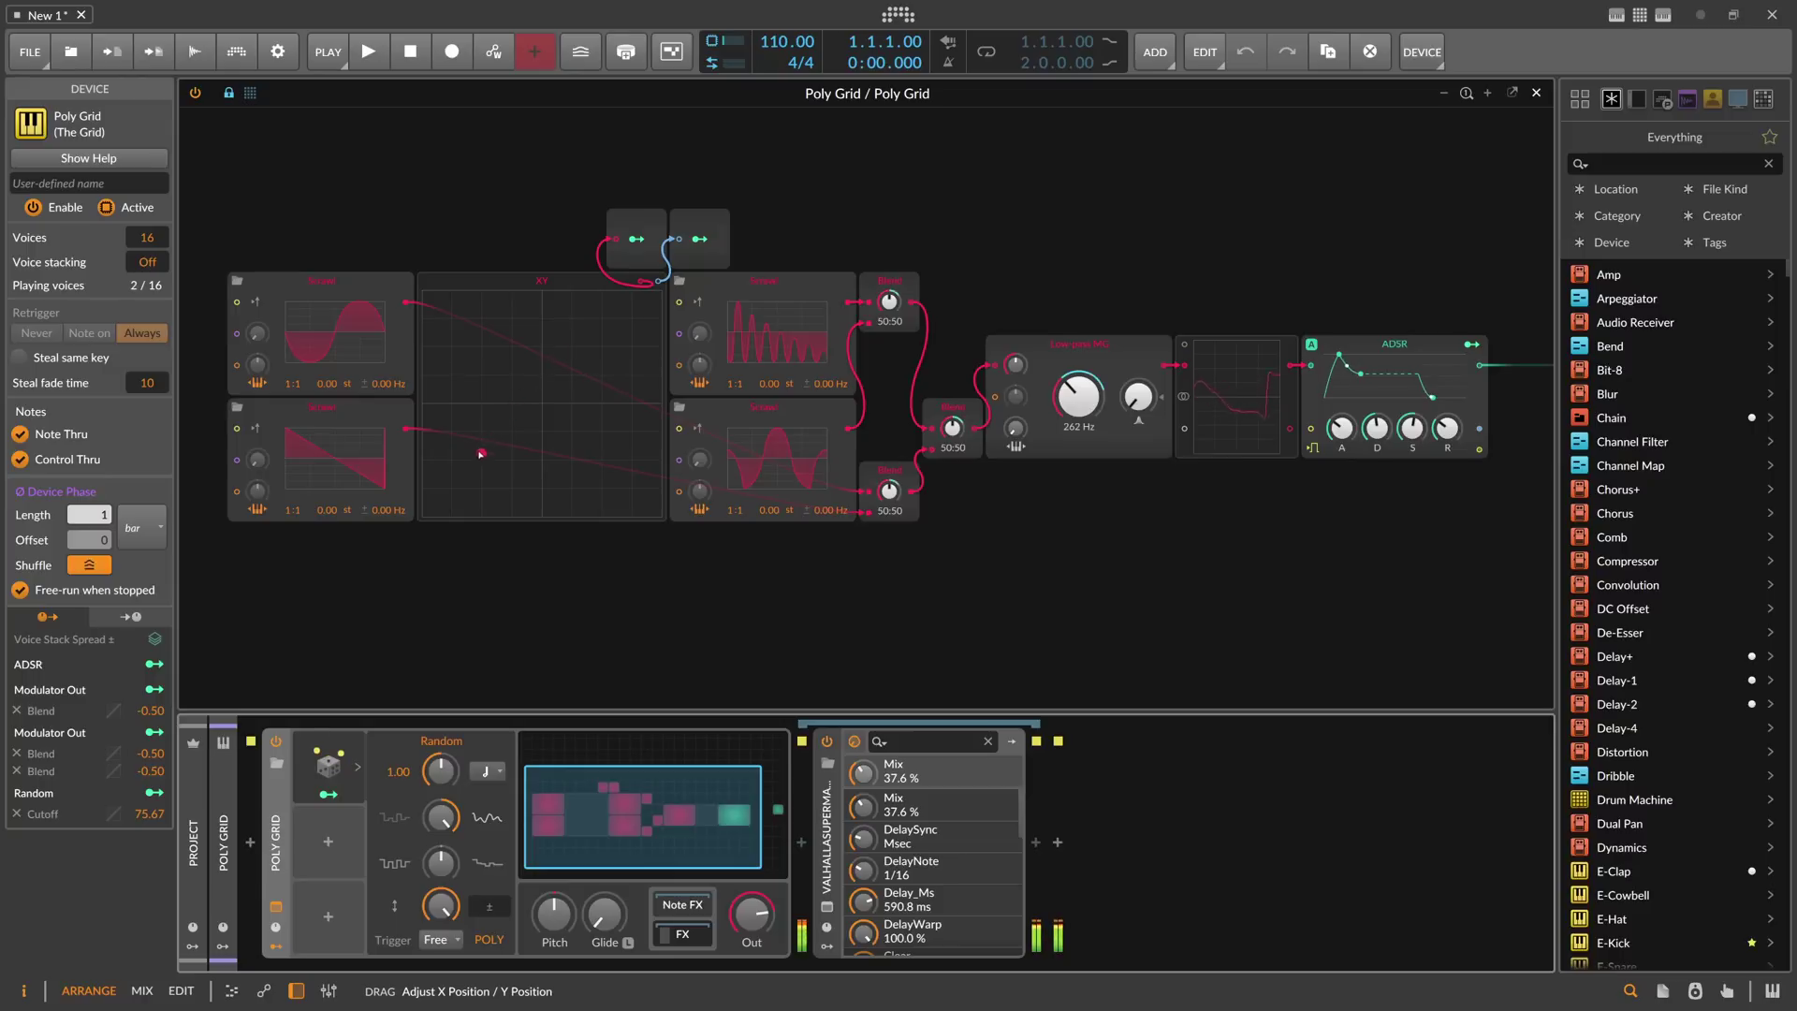
drag(528, 491, 533, 487)
click(496, 273)
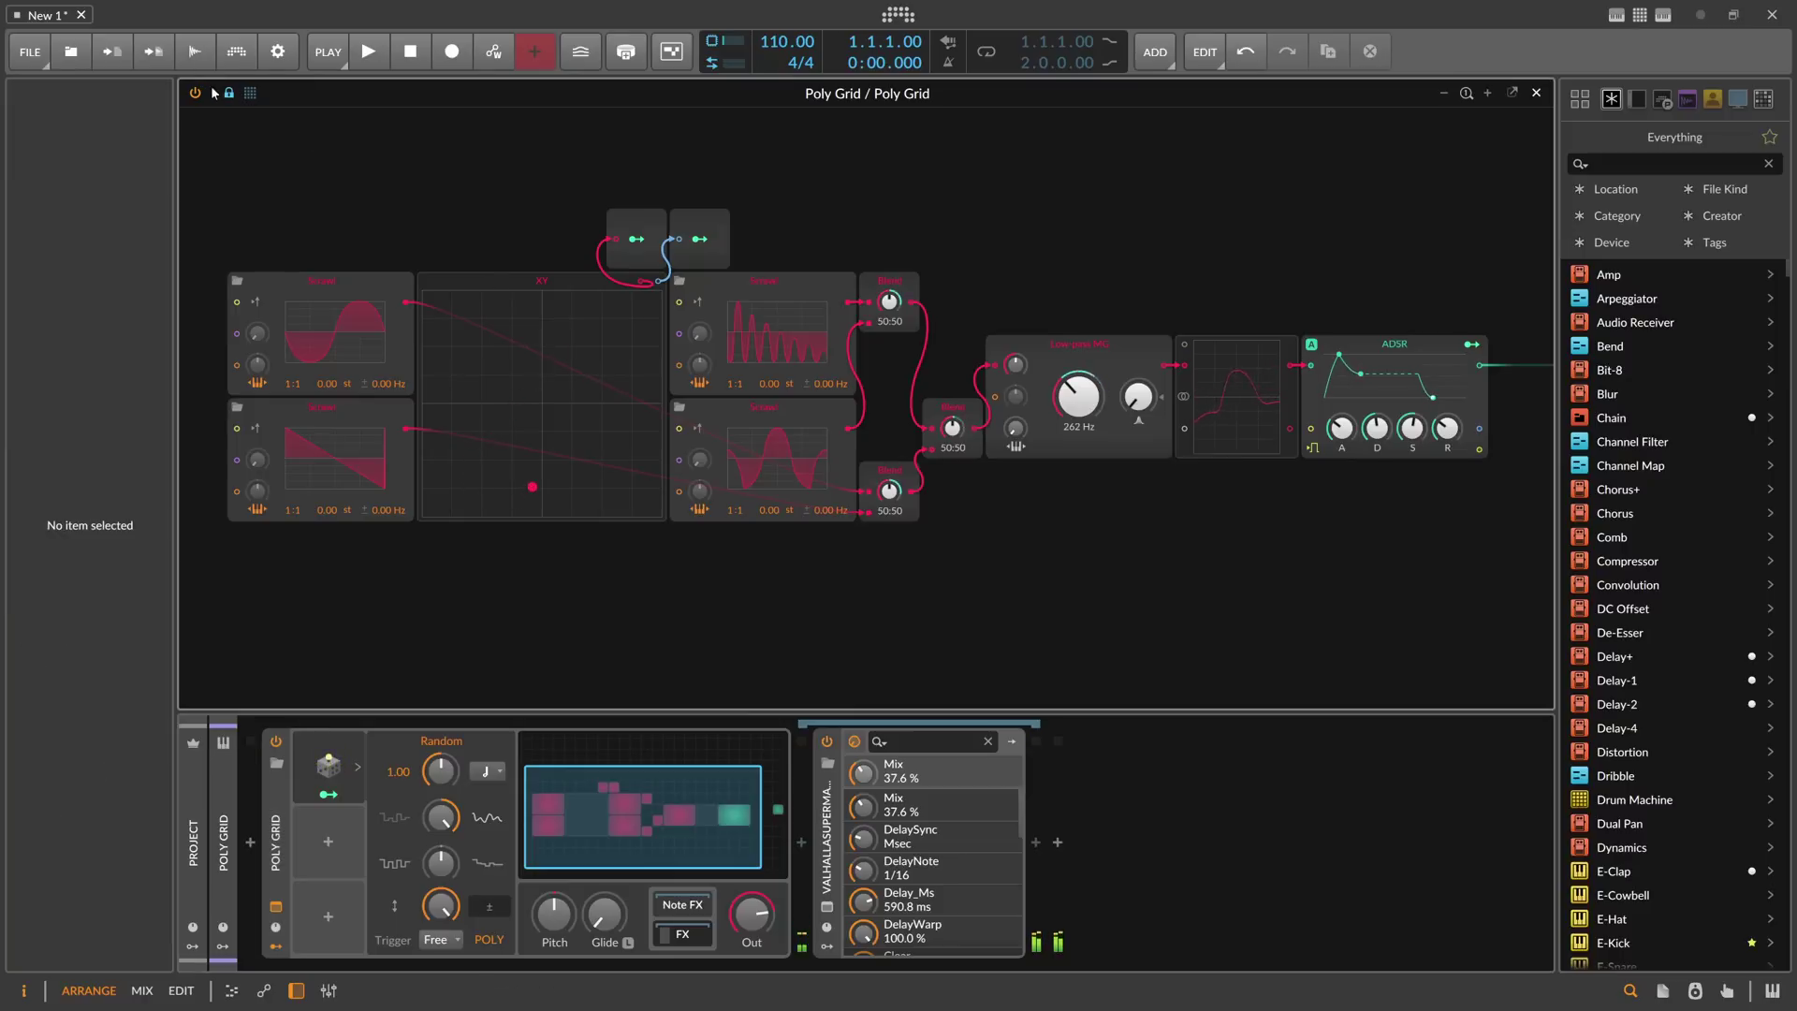
Step: Unlock the Grid modules and move the XY handle to the pad's lower-left corner at −100 % X and −100 % Y
text(mg)
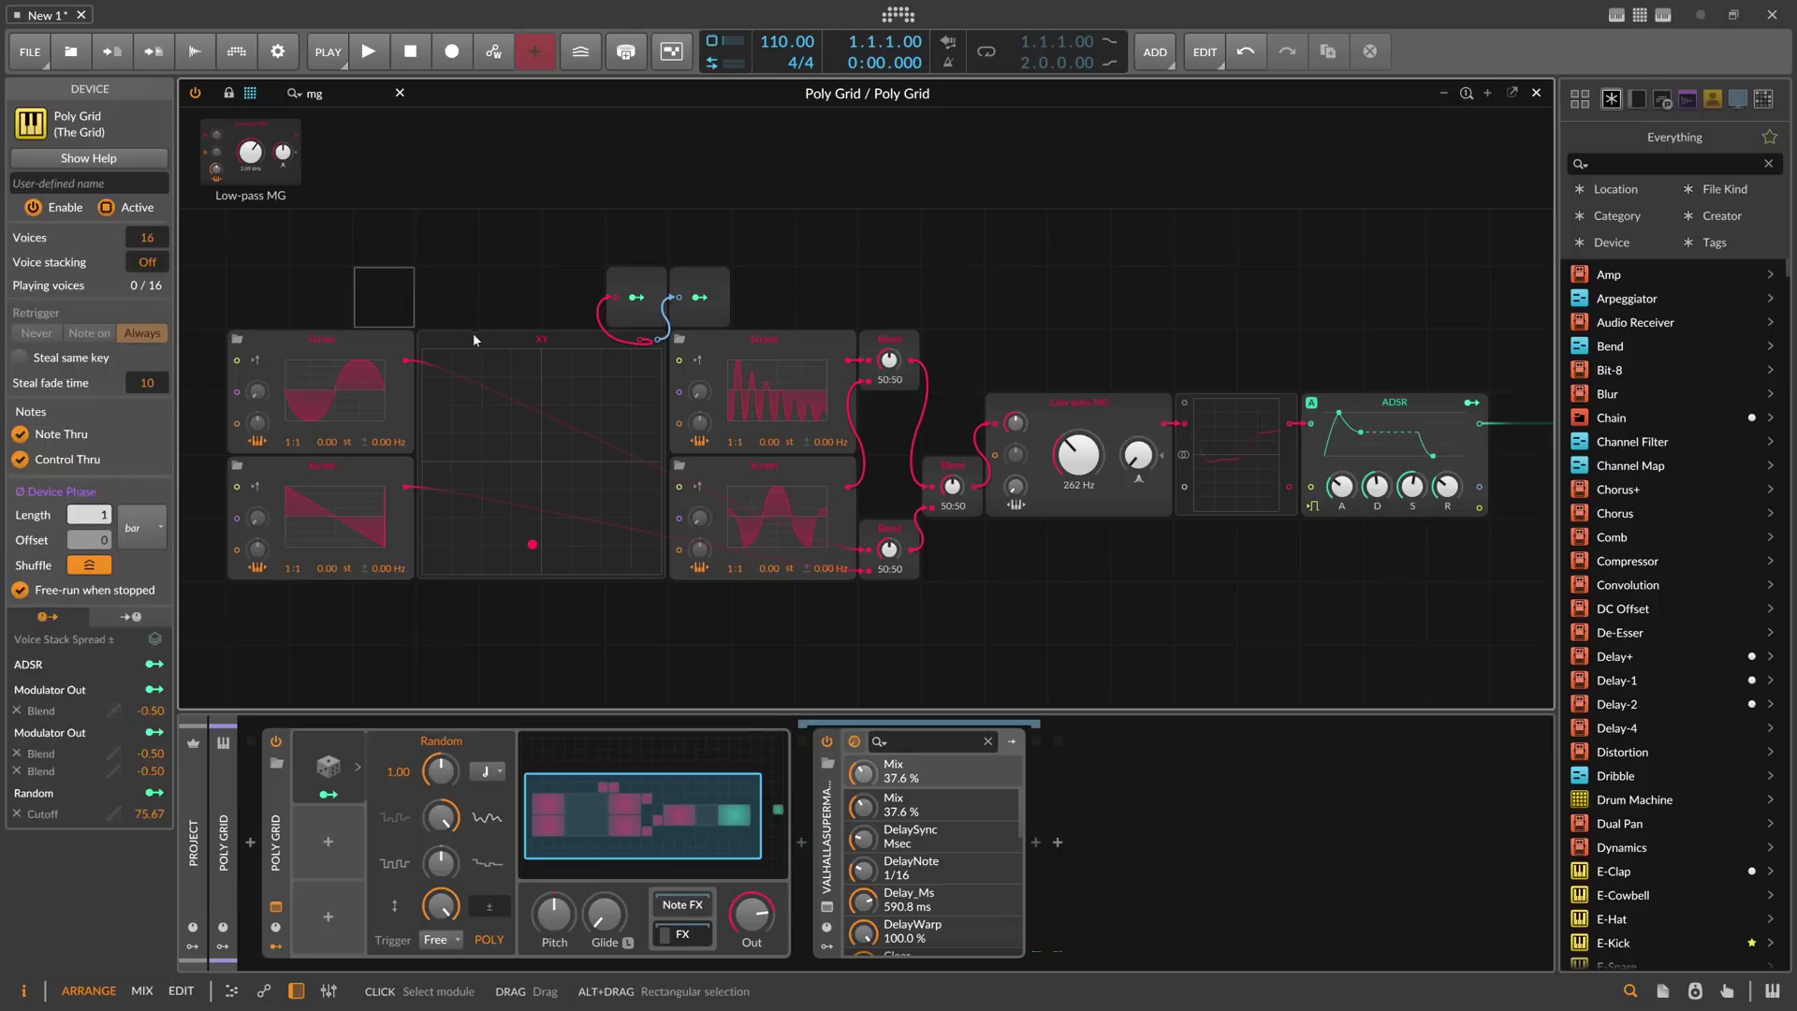
click(474, 333)
drag(532, 544, 418, 580)
Step: Duplicate the Random modulator into the second slot and modulate the XY module's X position with the copy by 2.000
click(328, 794)
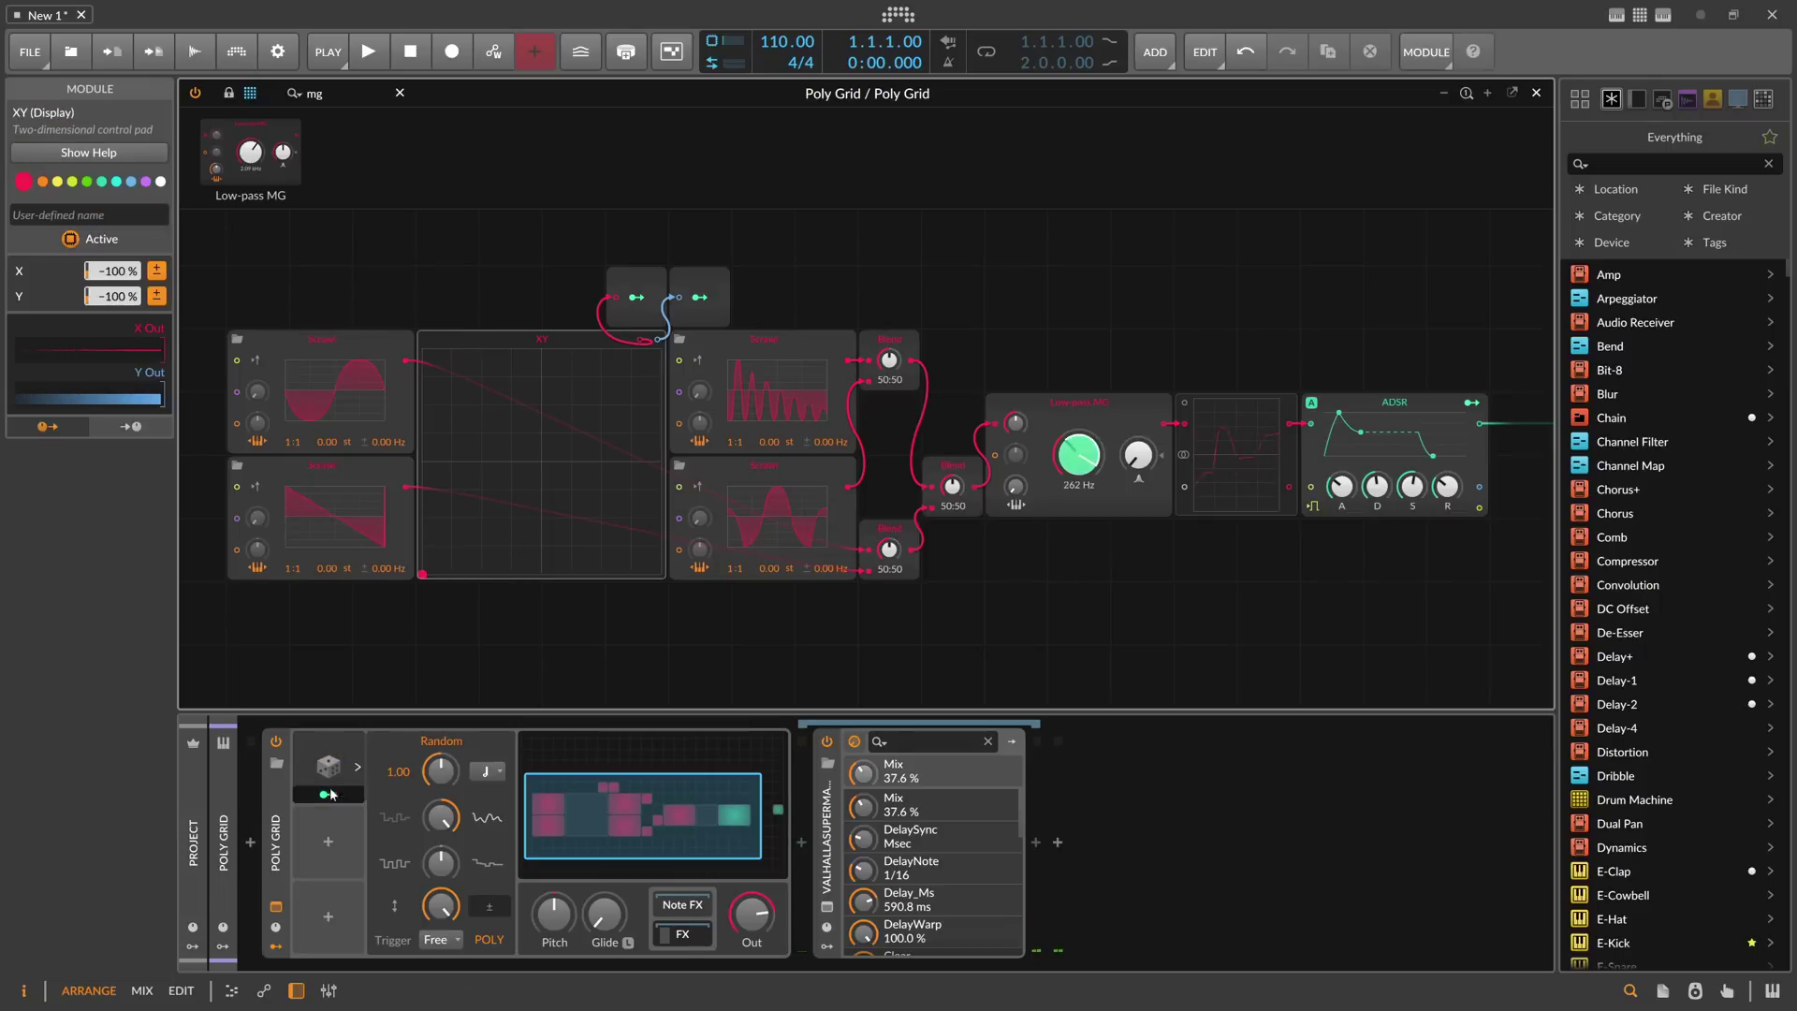
drag(328, 768, 327, 844)
click(328, 870)
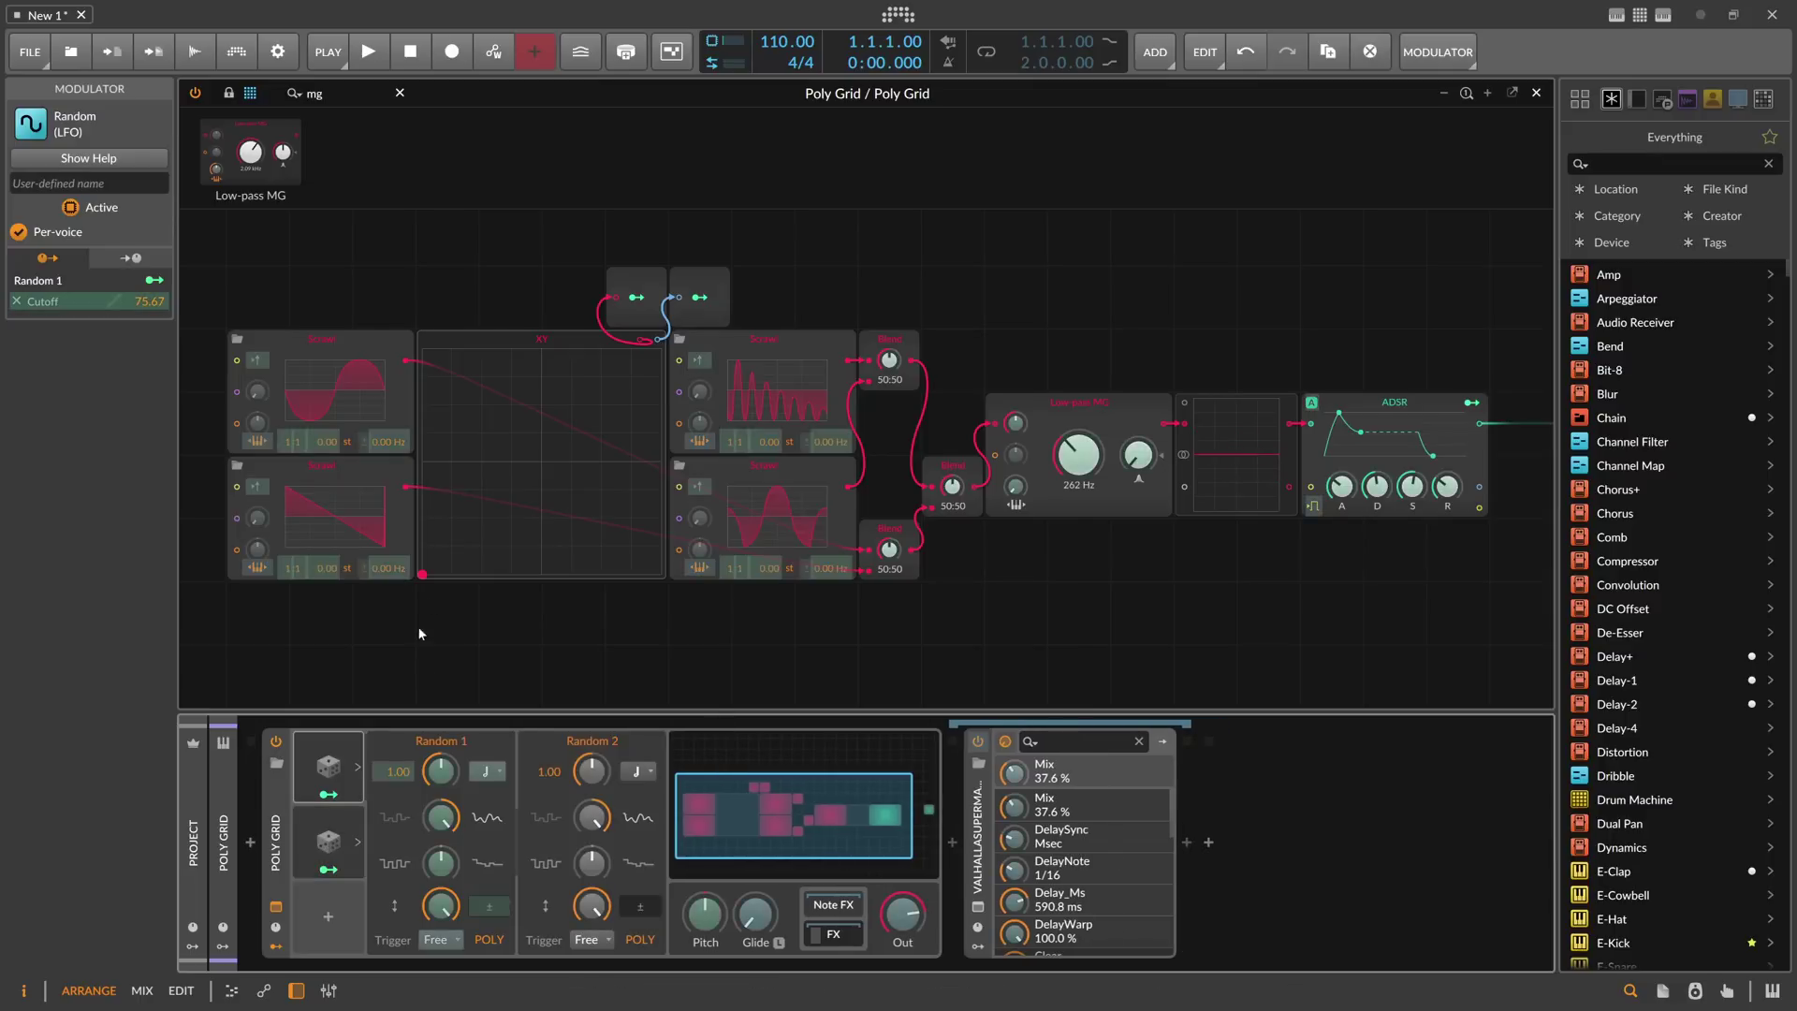
click(471, 354)
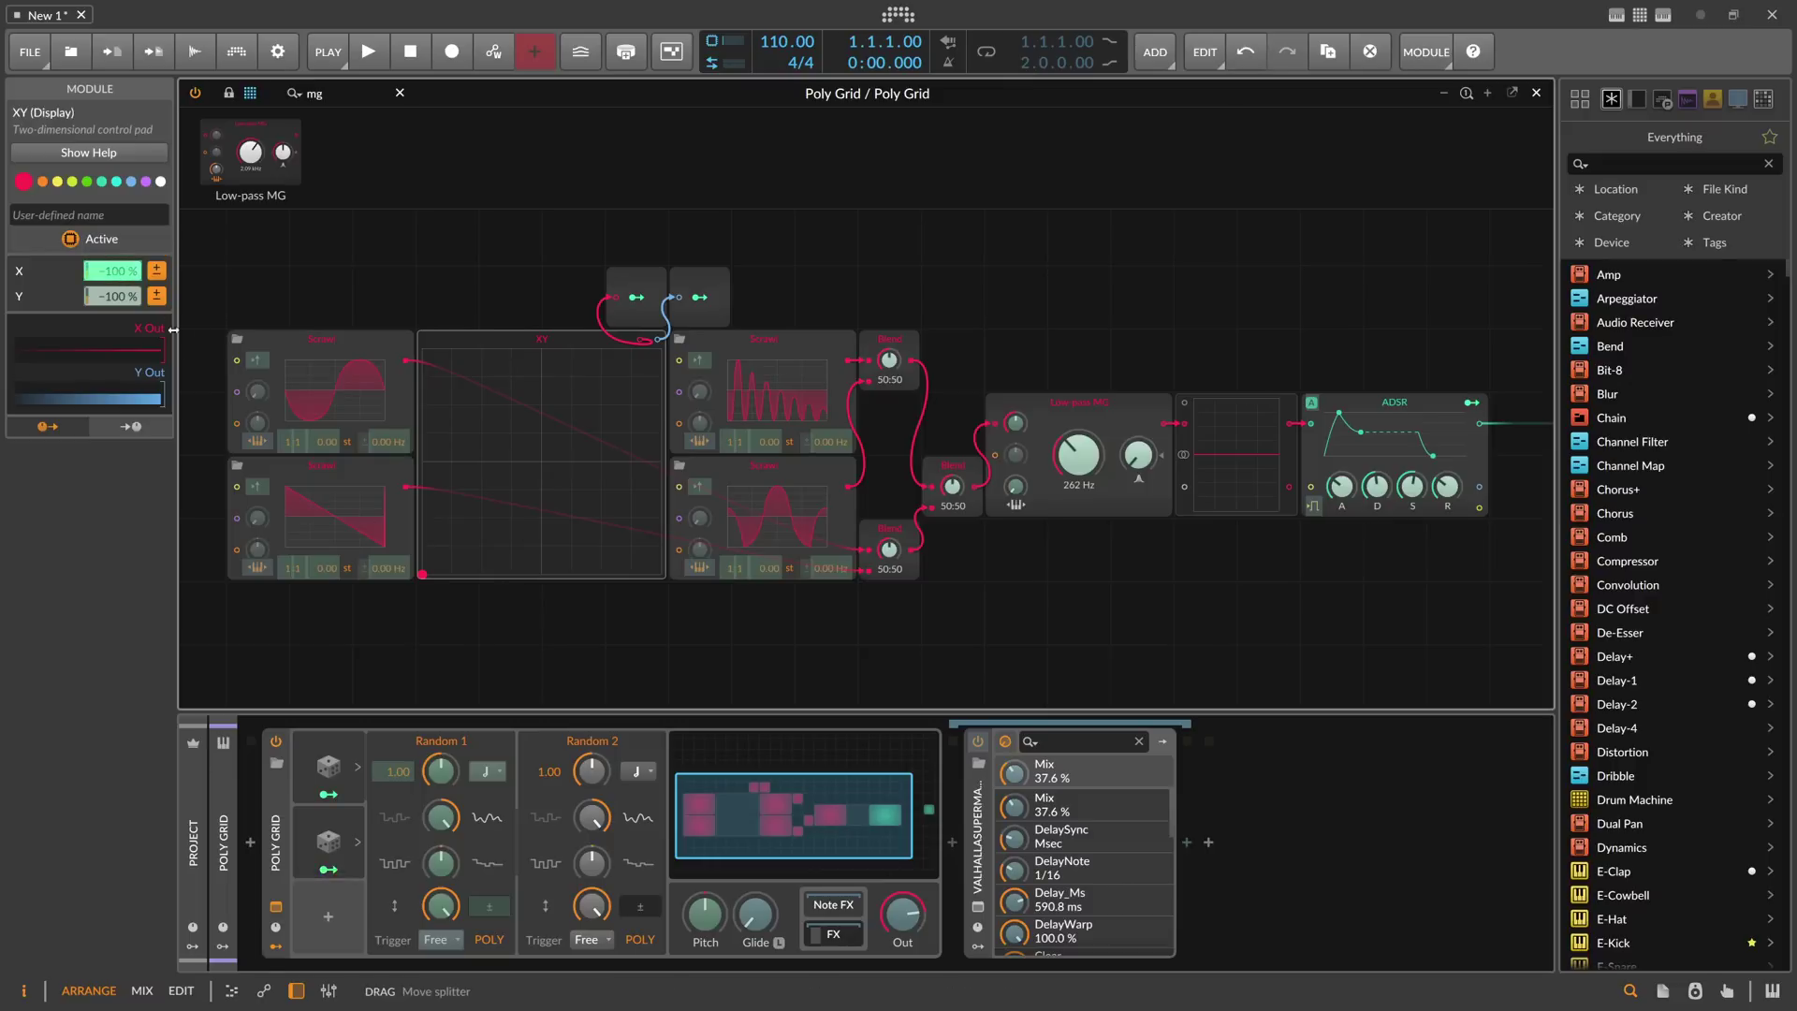
Step: Duplicate the Random modulator into the third slot and modulate the XY module's Y position with the copy by 2.000
click(334, 832)
drag(330, 839, 328, 920)
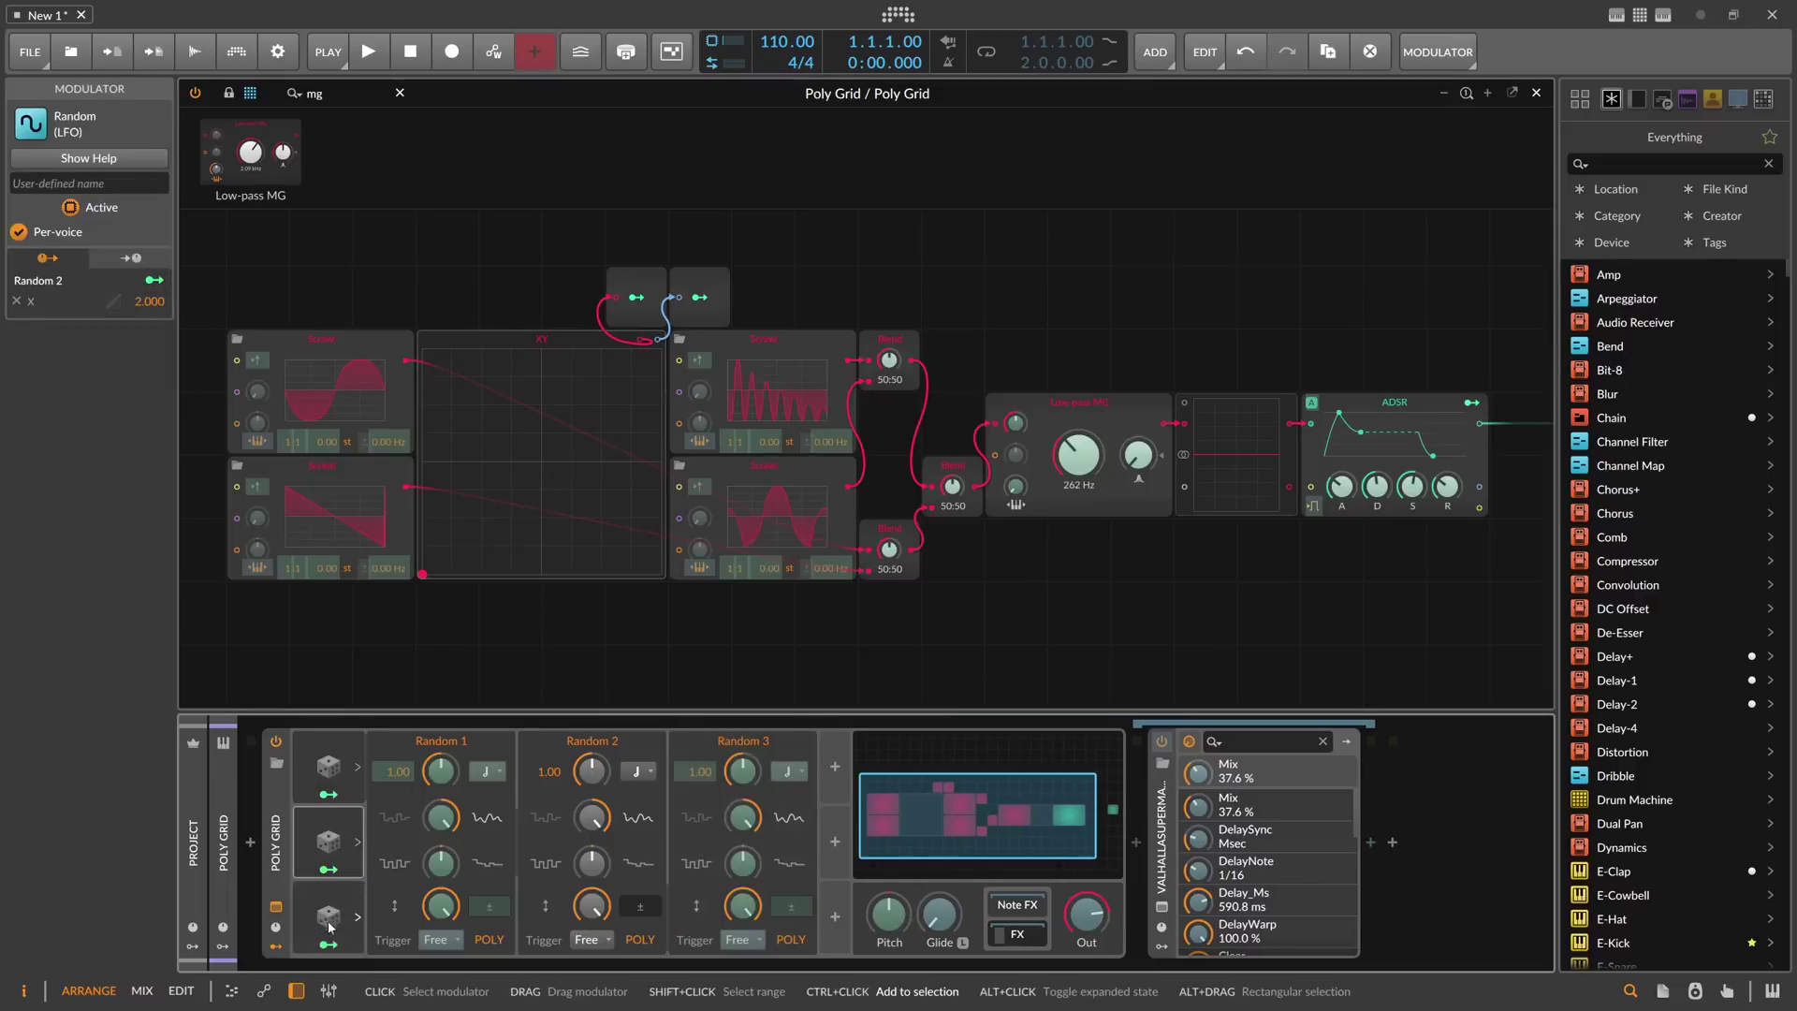
click(327, 944)
click(457, 342)
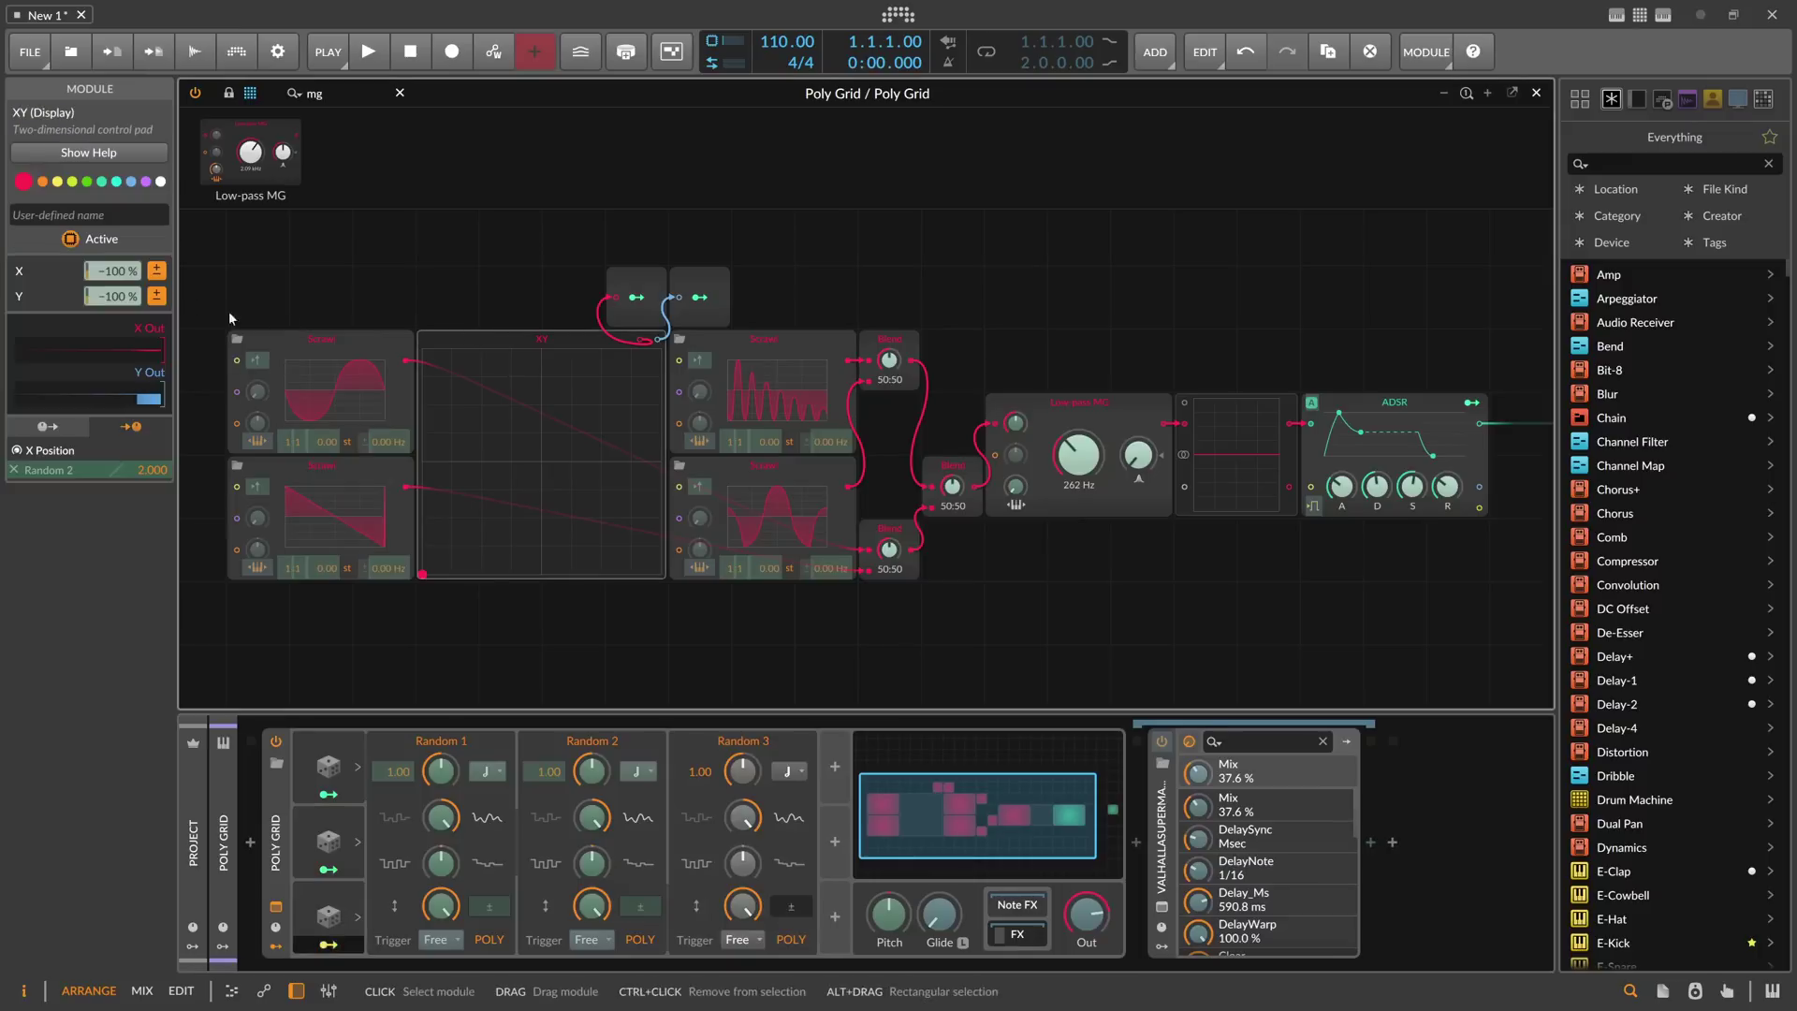
click(112, 296)
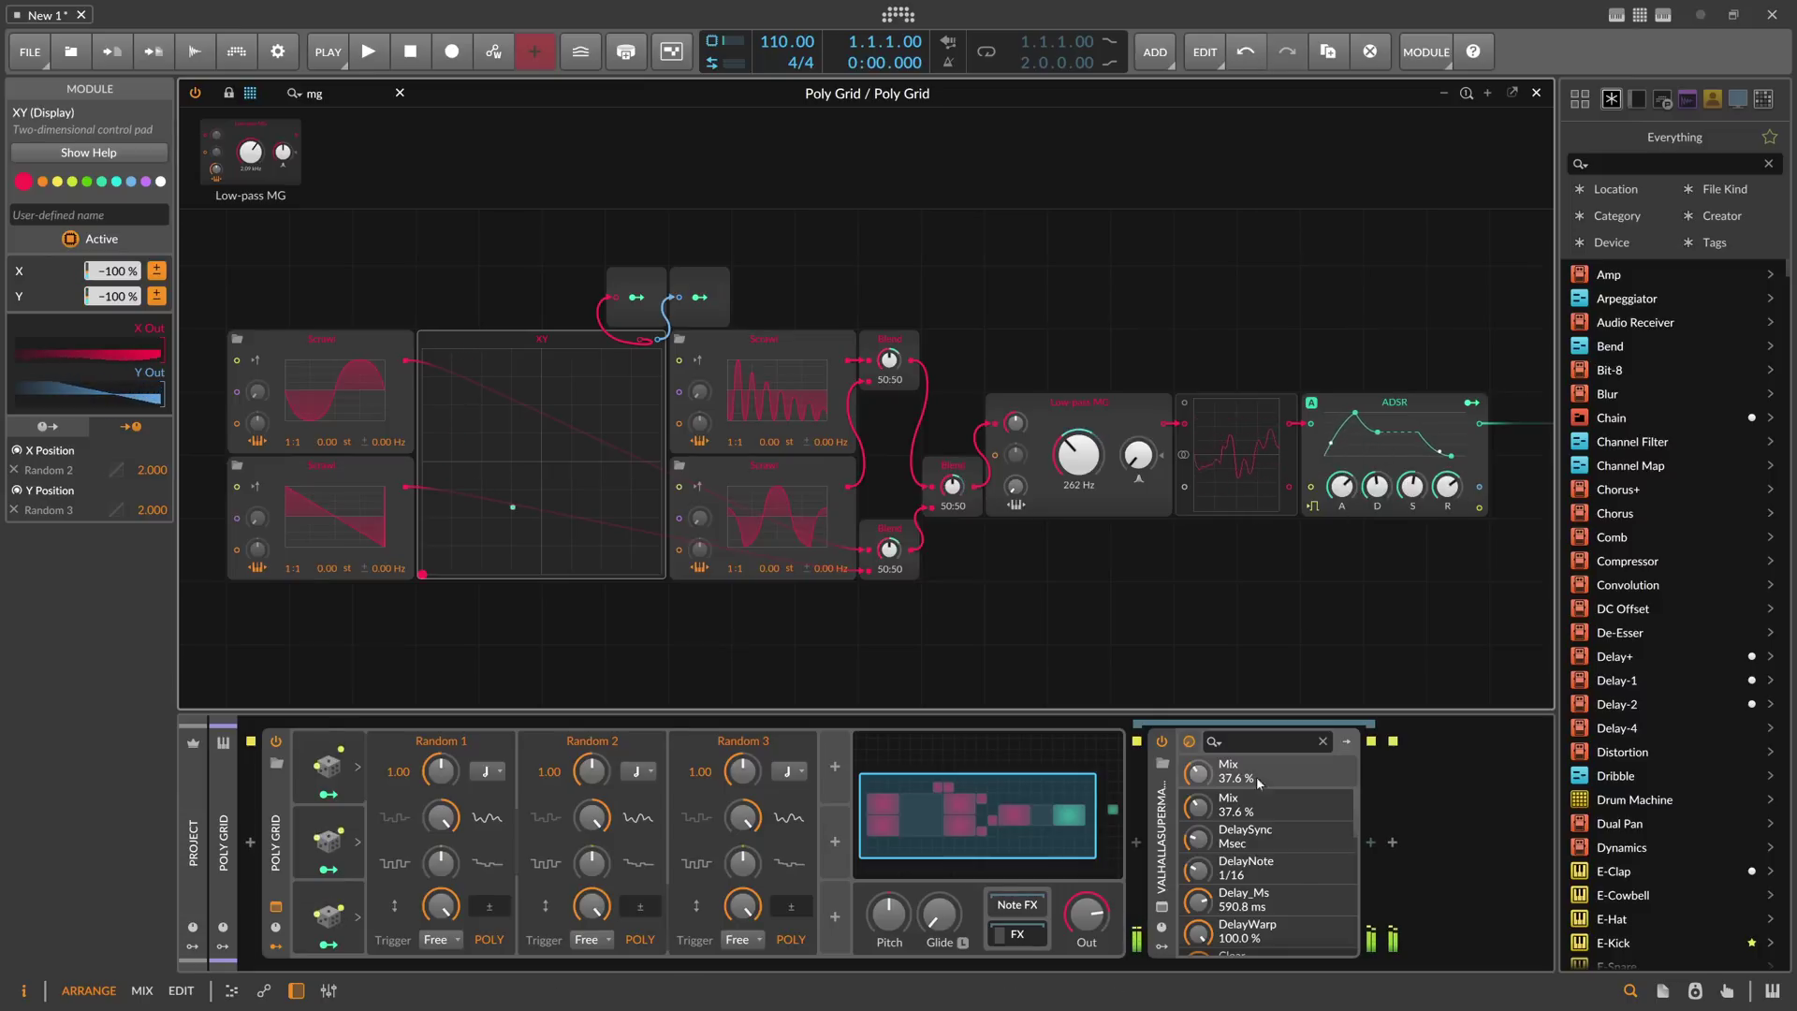
Step: Load the TriangulumHall reverb preset in ValhallaSupermassive and set its mix to 22.7 %
click(1163, 908)
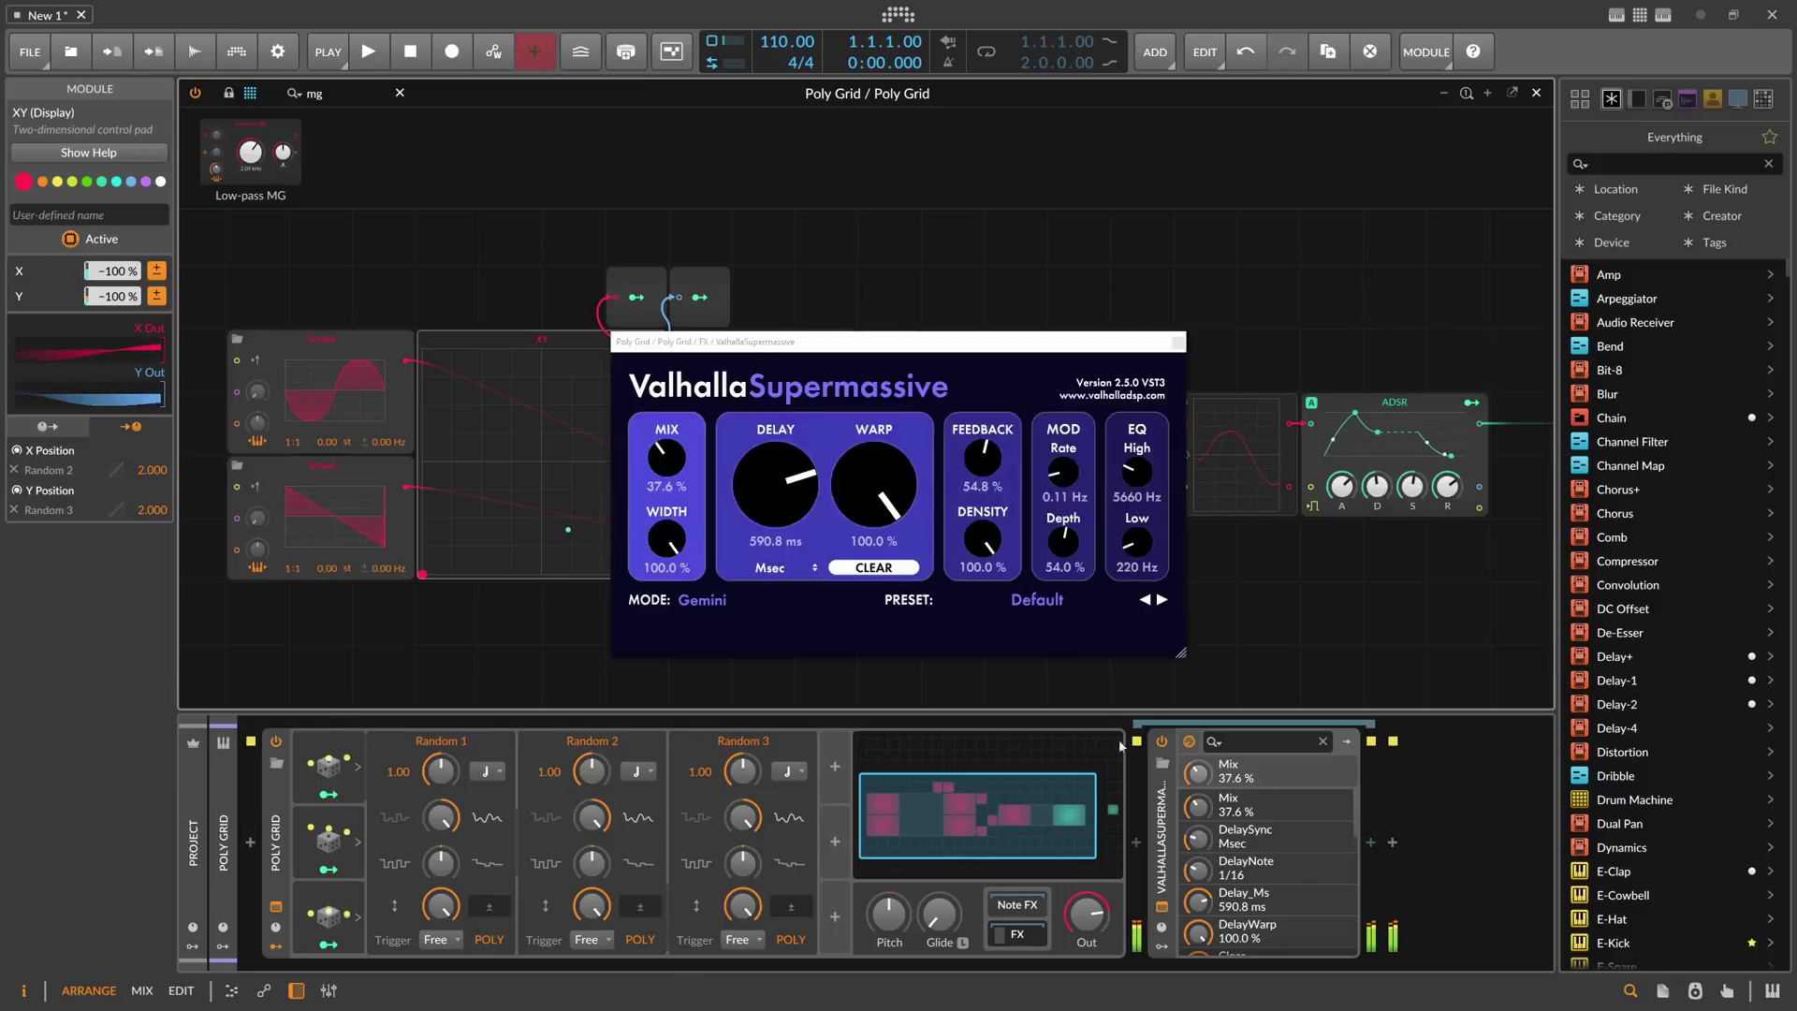
click(971, 597)
mouse_move(1012, 794)
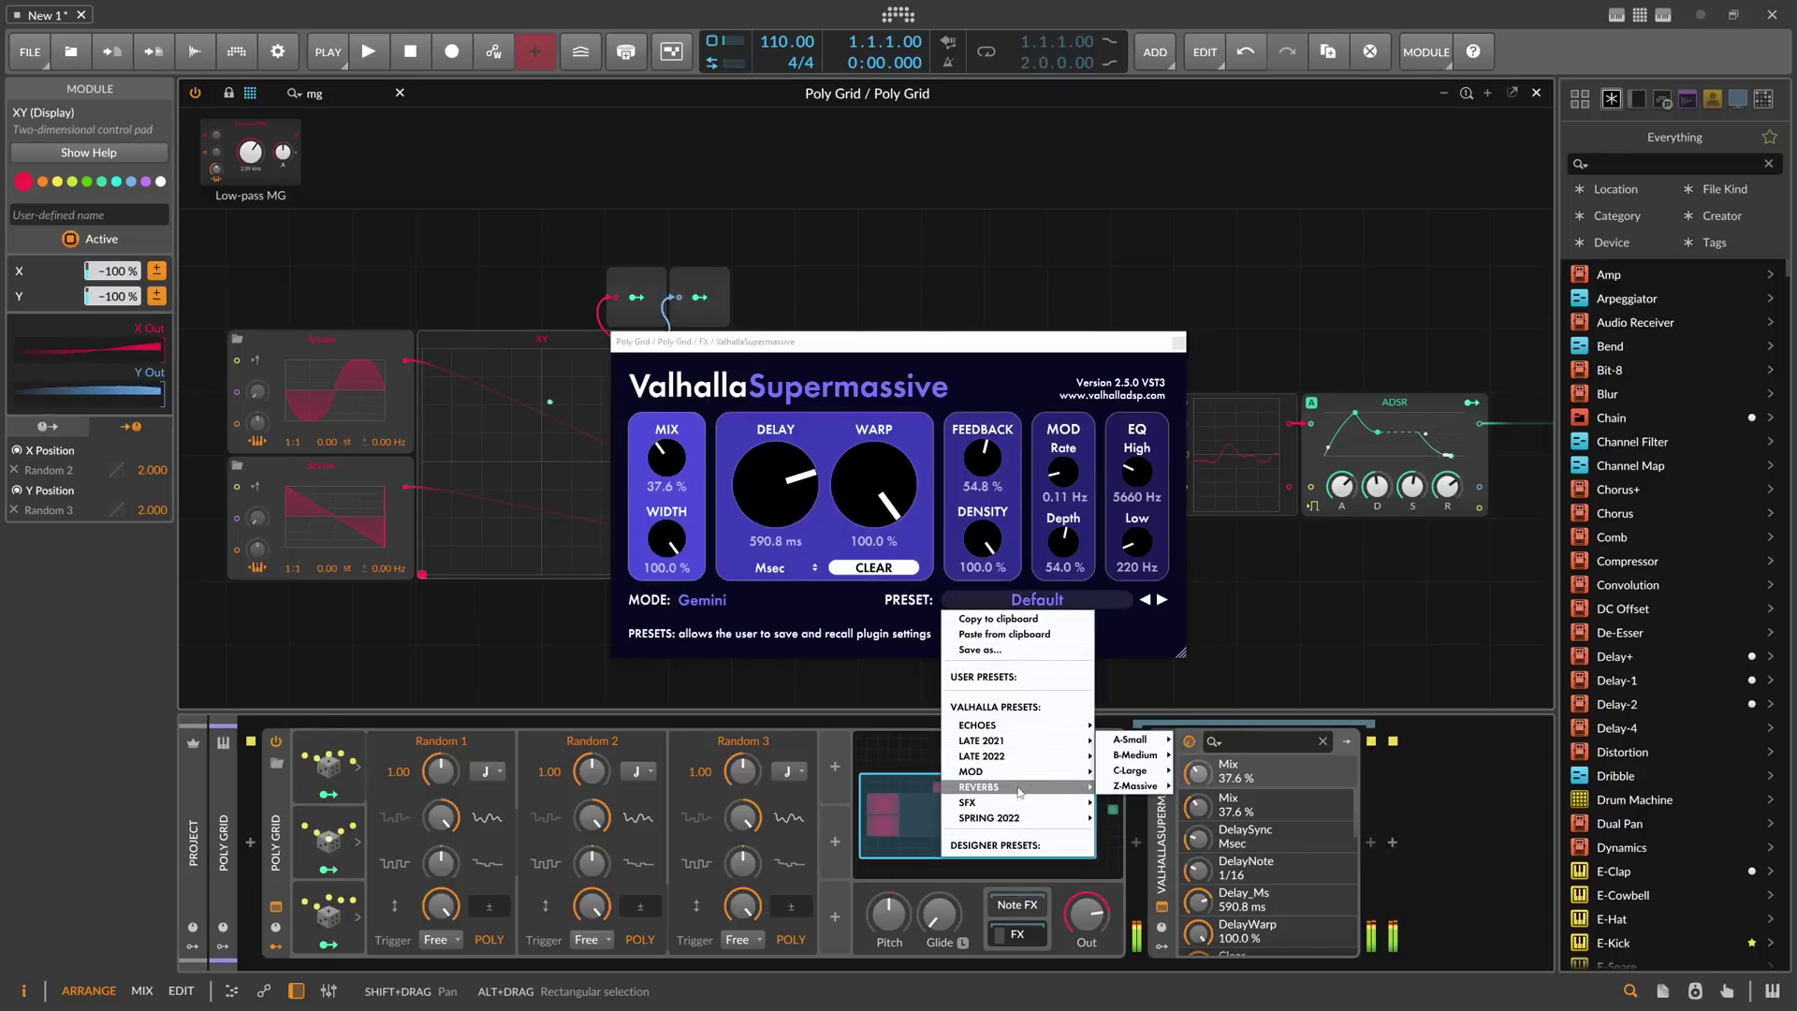
mouse_move(1135, 785)
click(1236, 769)
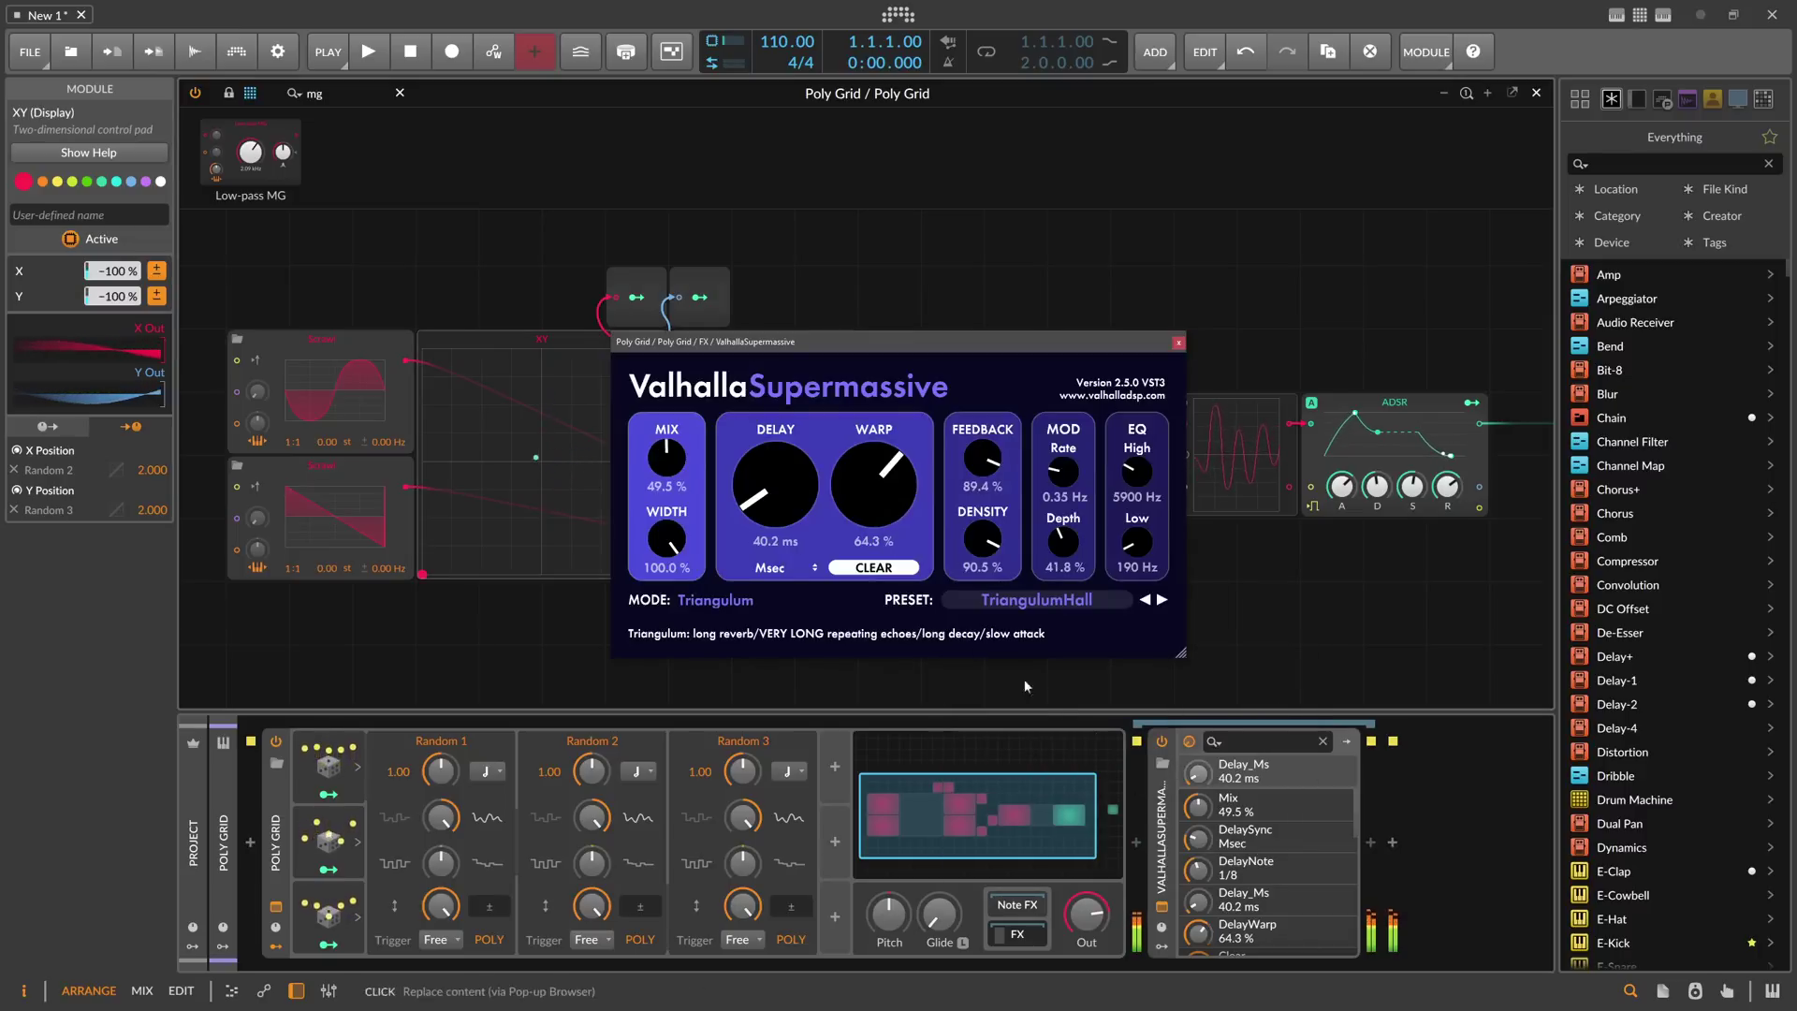
drag(667, 460, 676, 488)
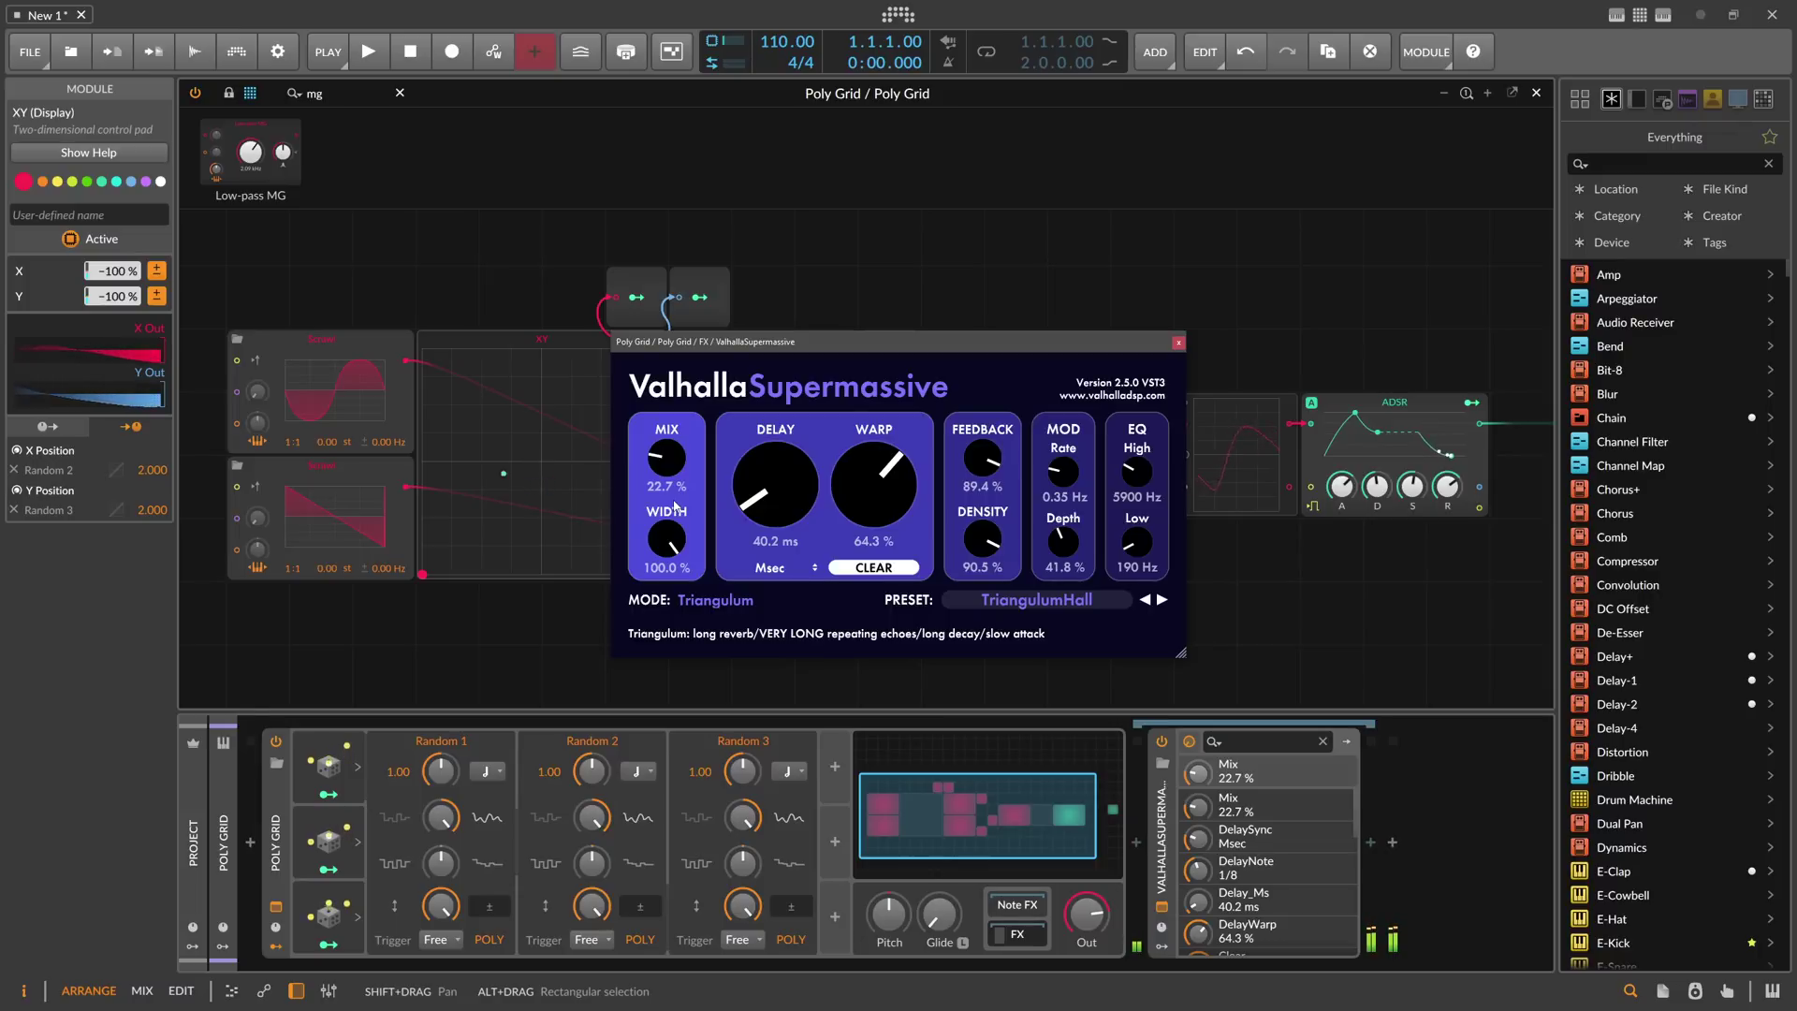
click(1178, 343)
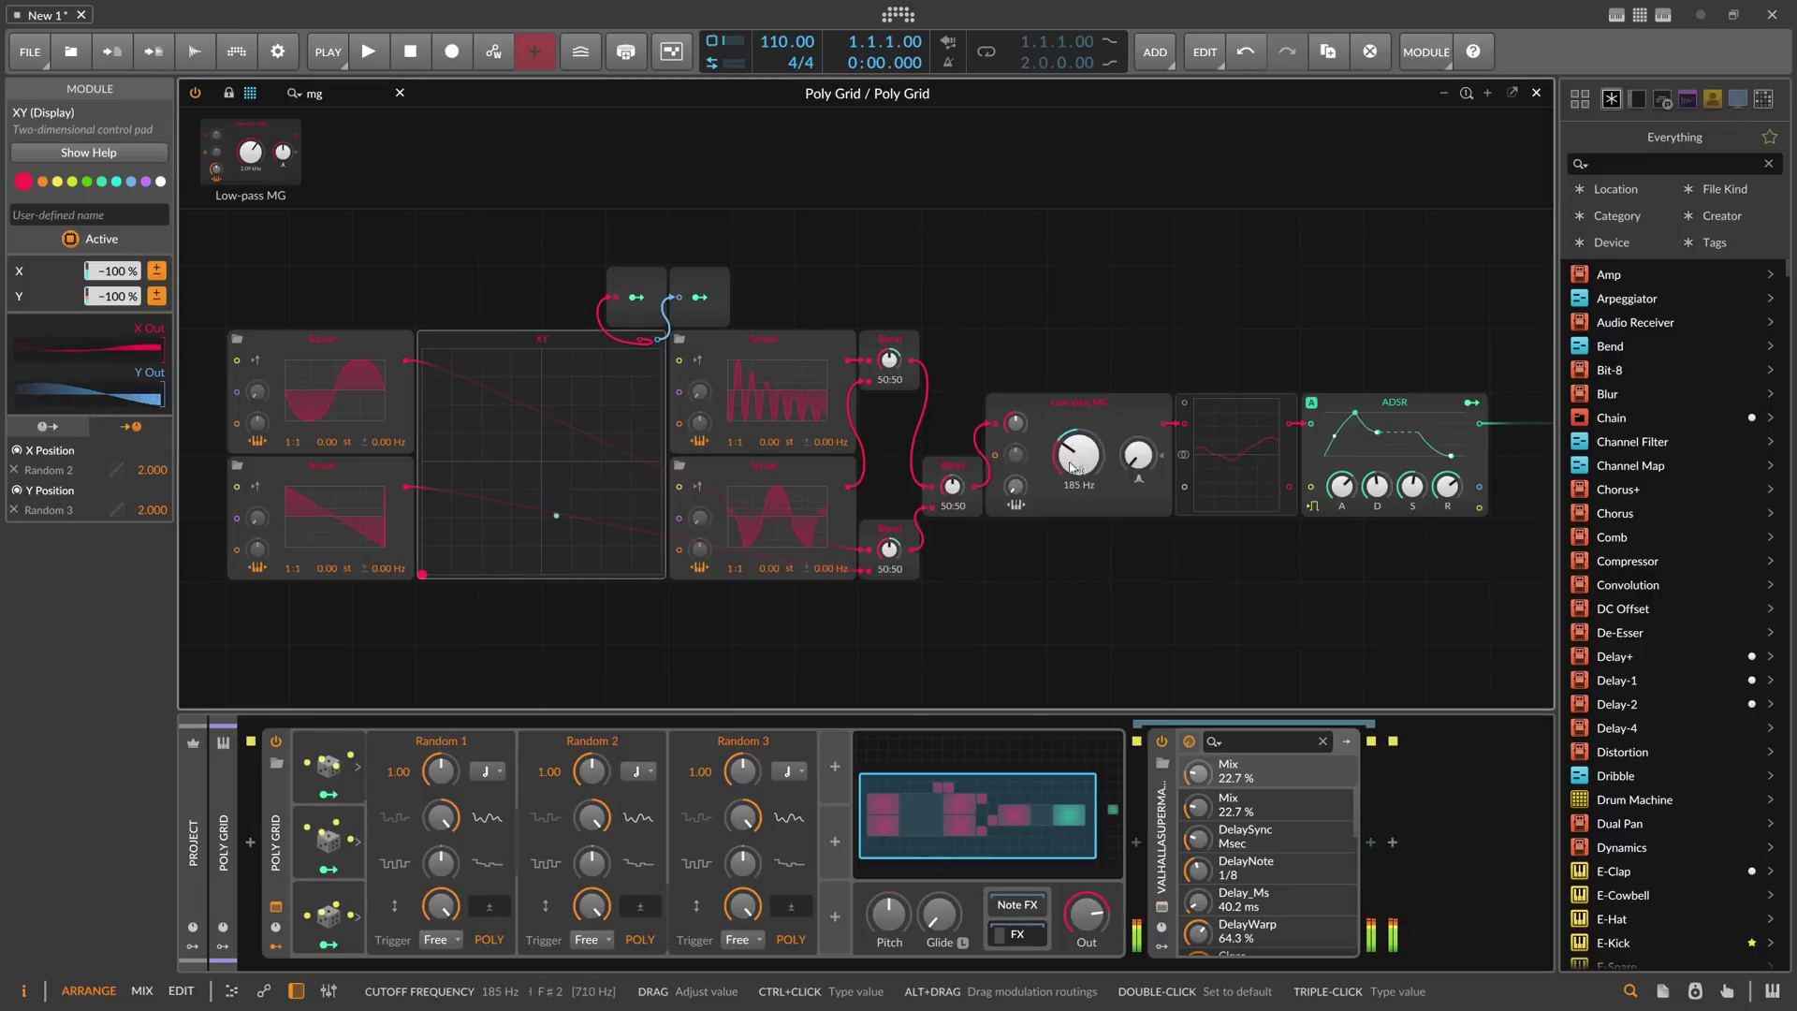
Step: Set the rate unit of all three Random modulators to Bar
click(493, 774)
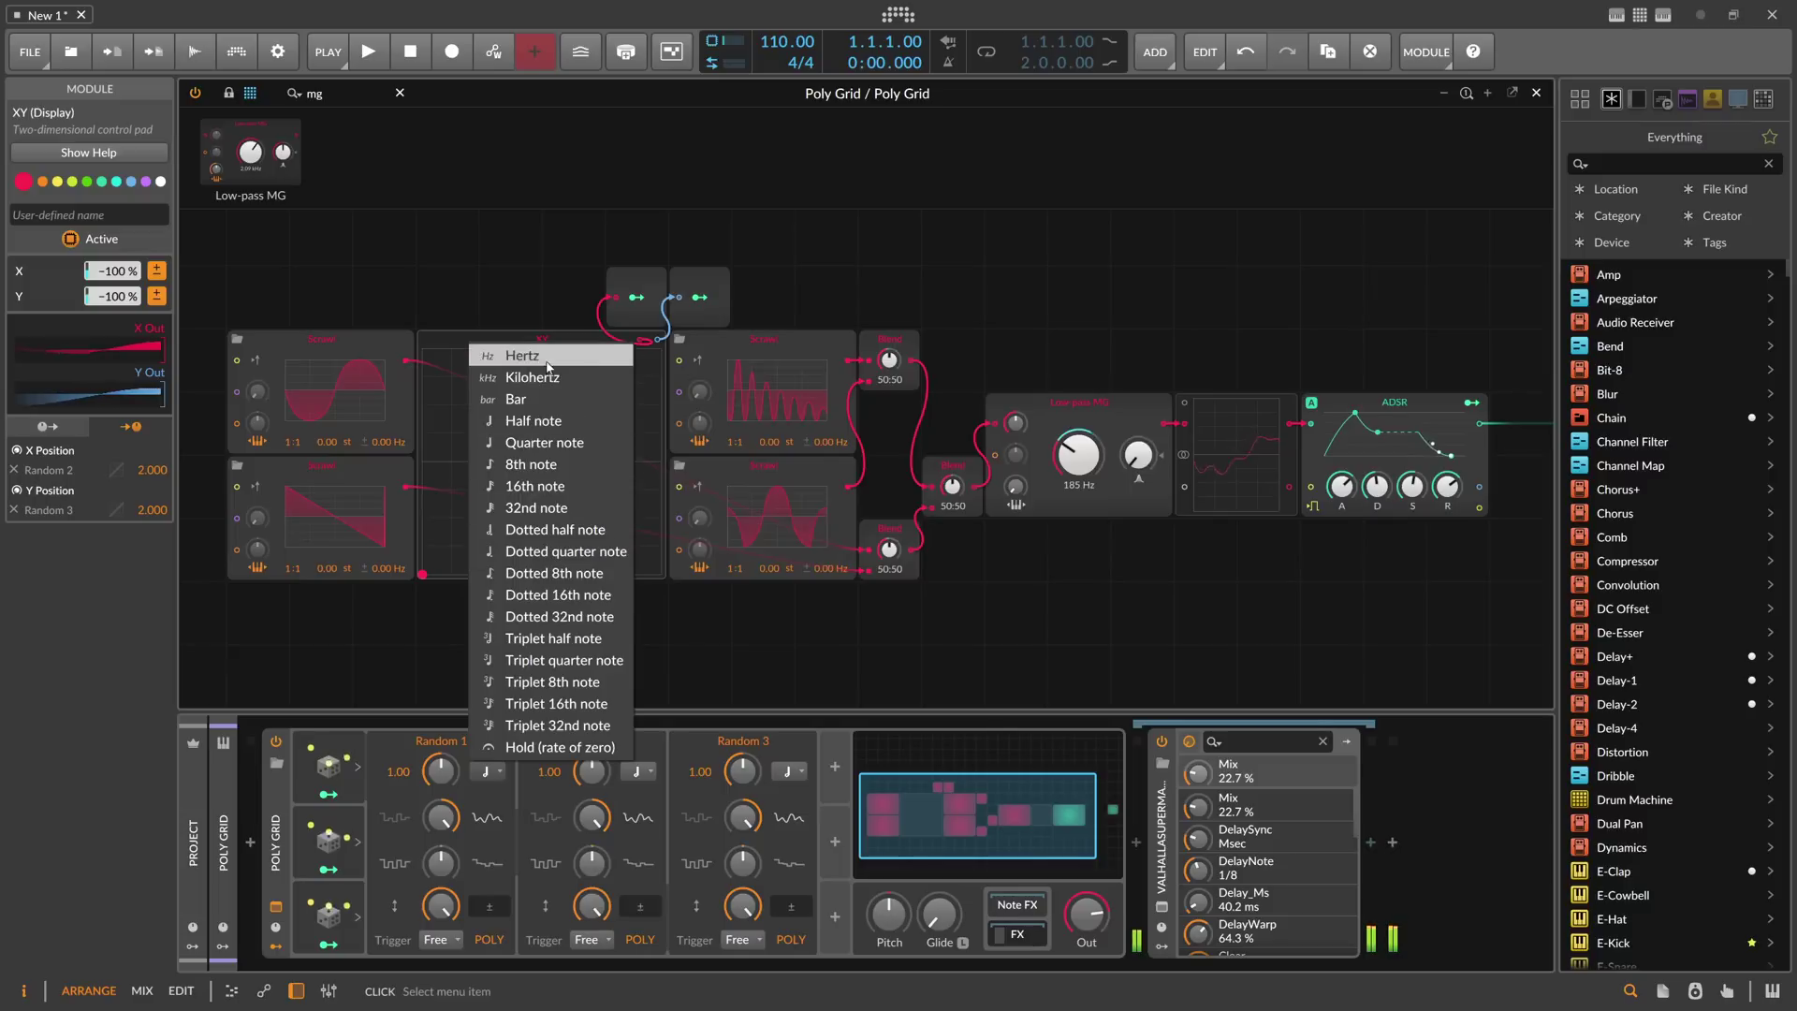
click(519, 400)
click(639, 772)
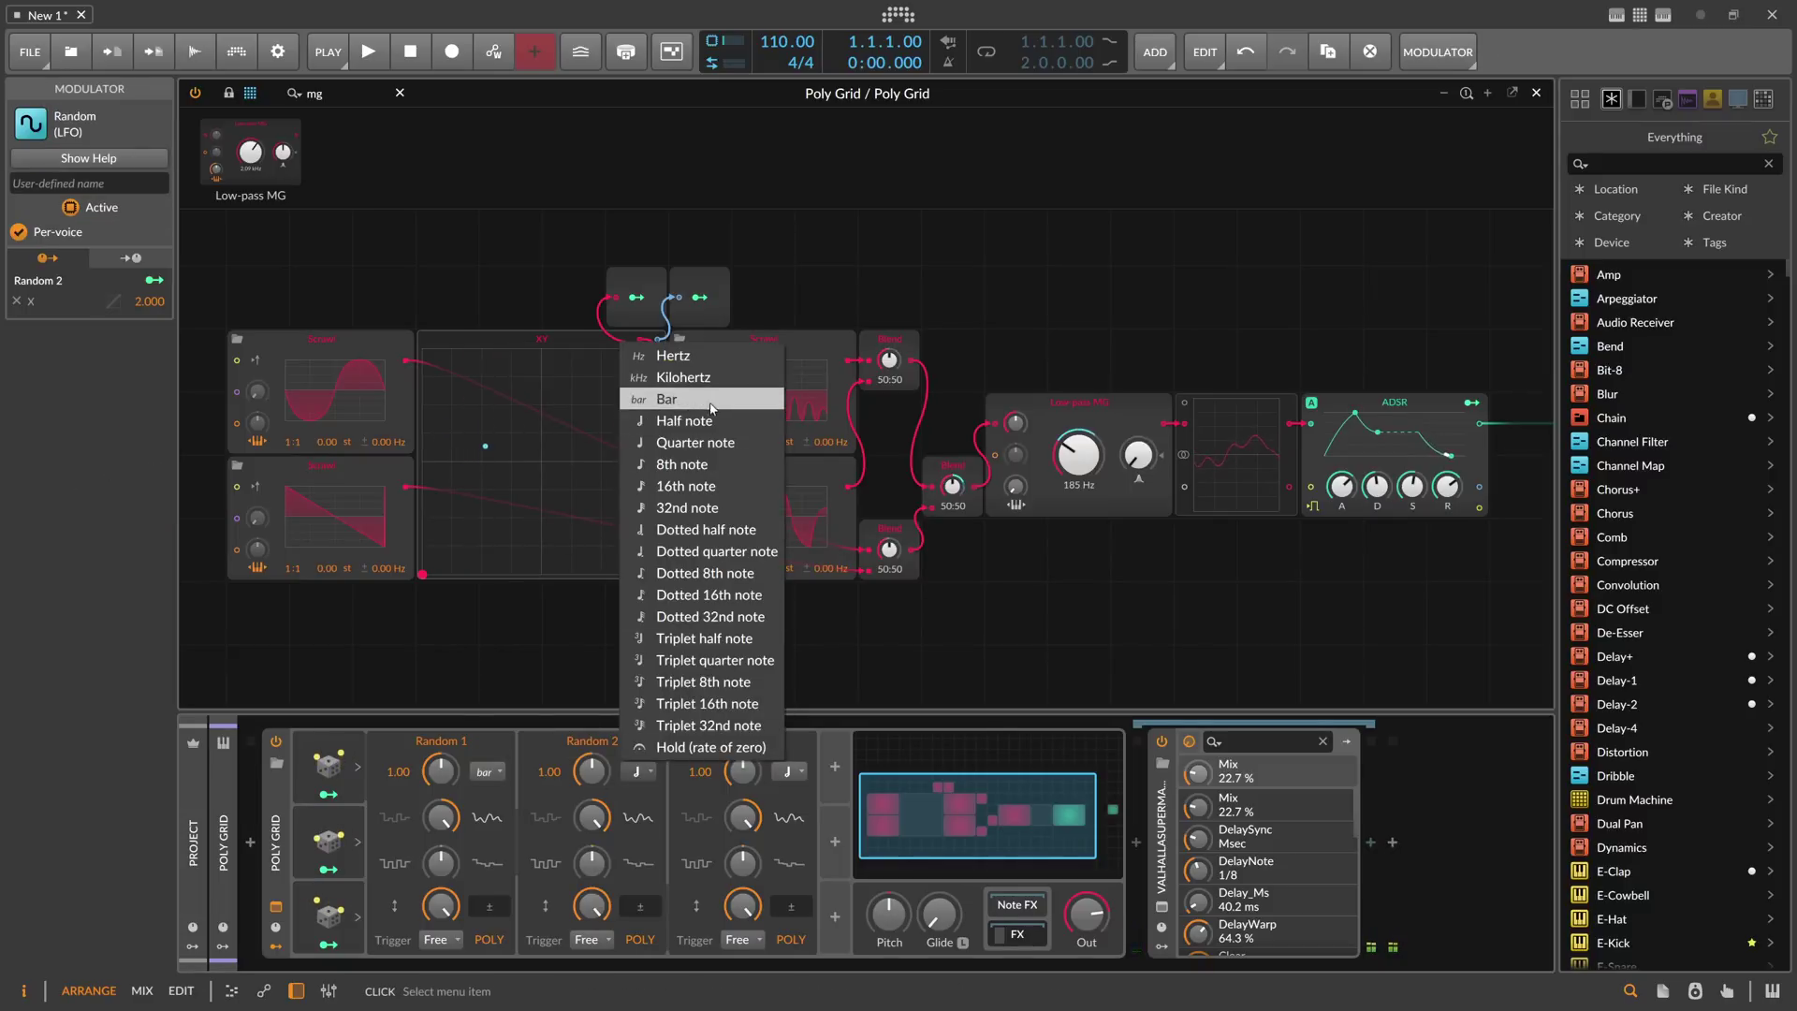
click(666, 399)
click(787, 772)
click(845, 401)
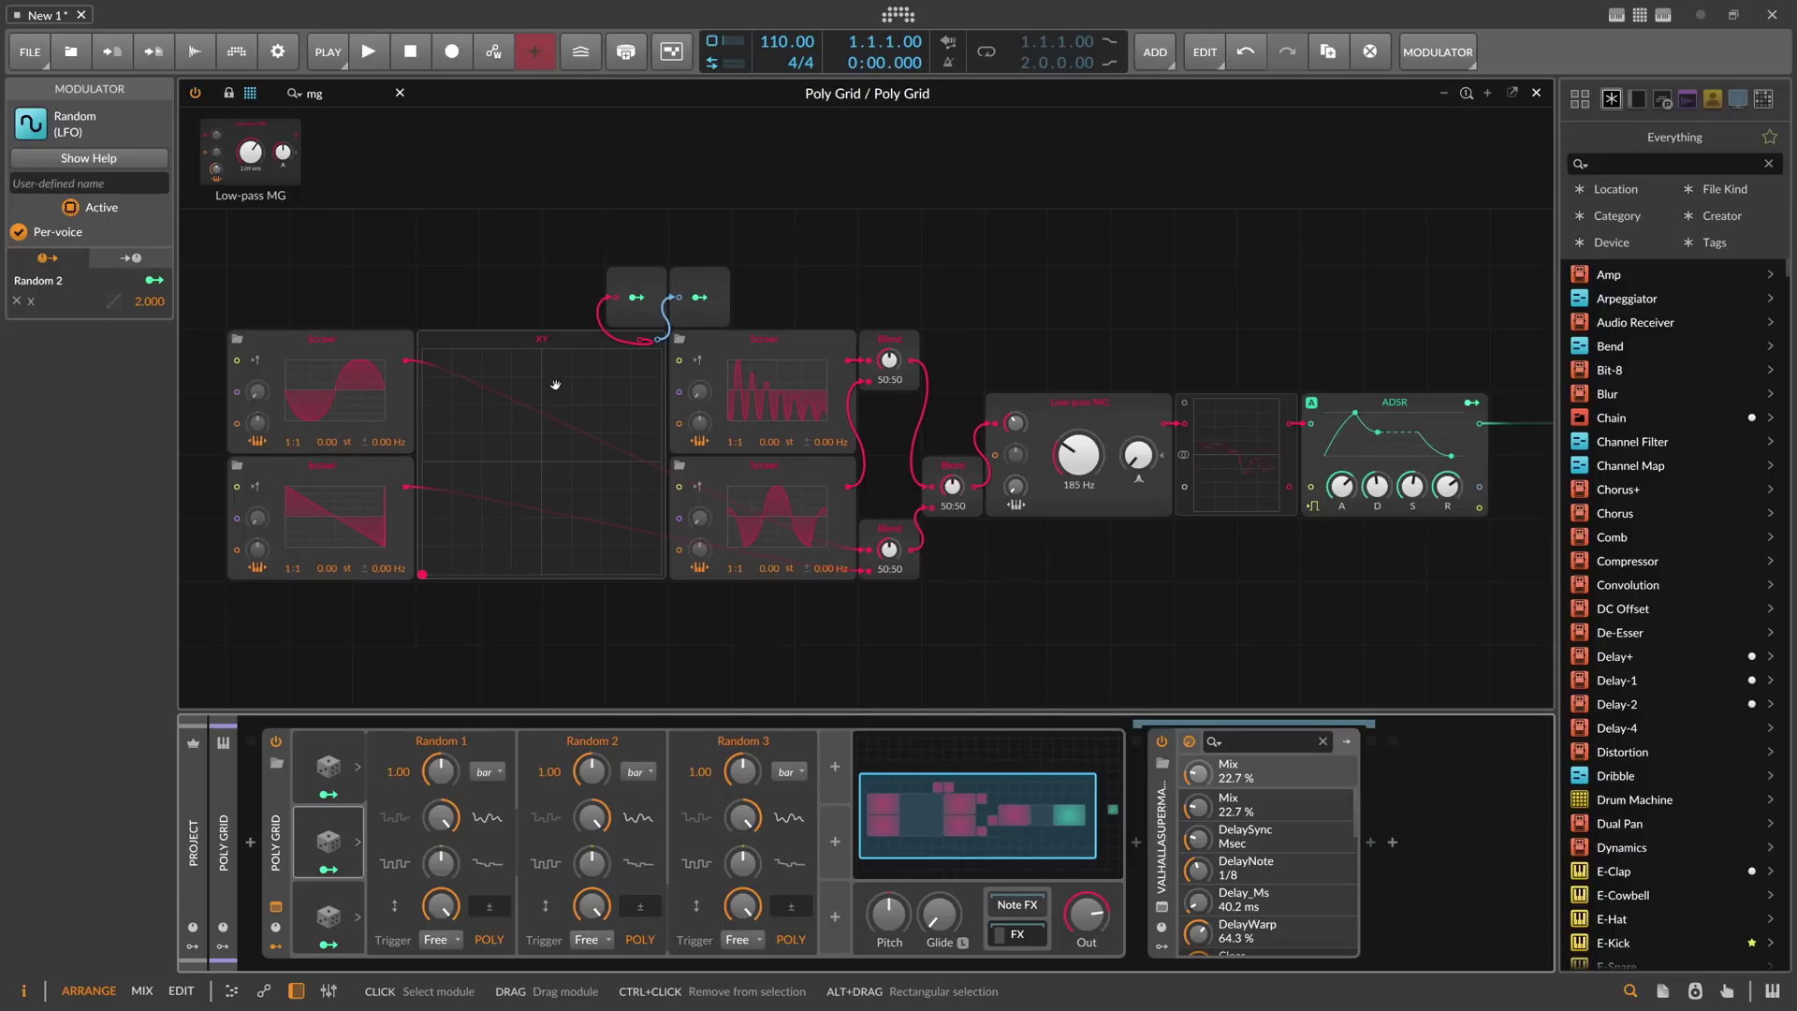
Step: Delete all three Random modulators from the Poly Grid device
click(328, 836)
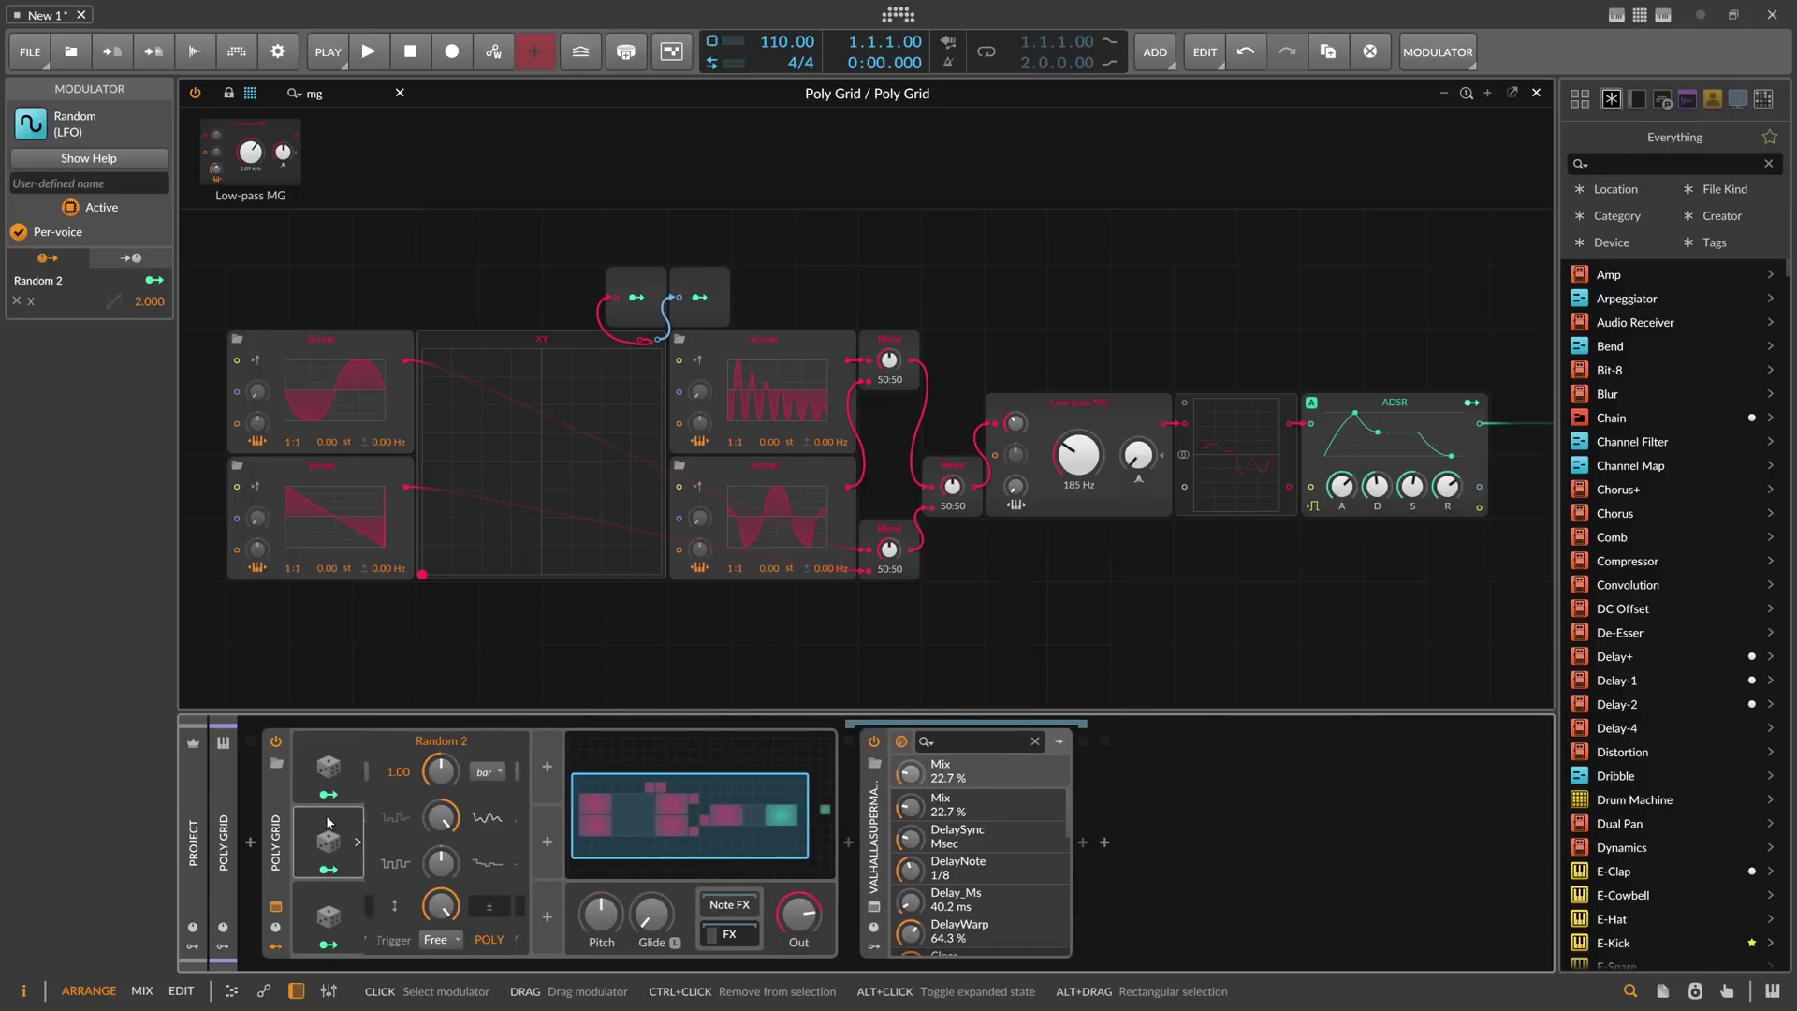
key(Delete)
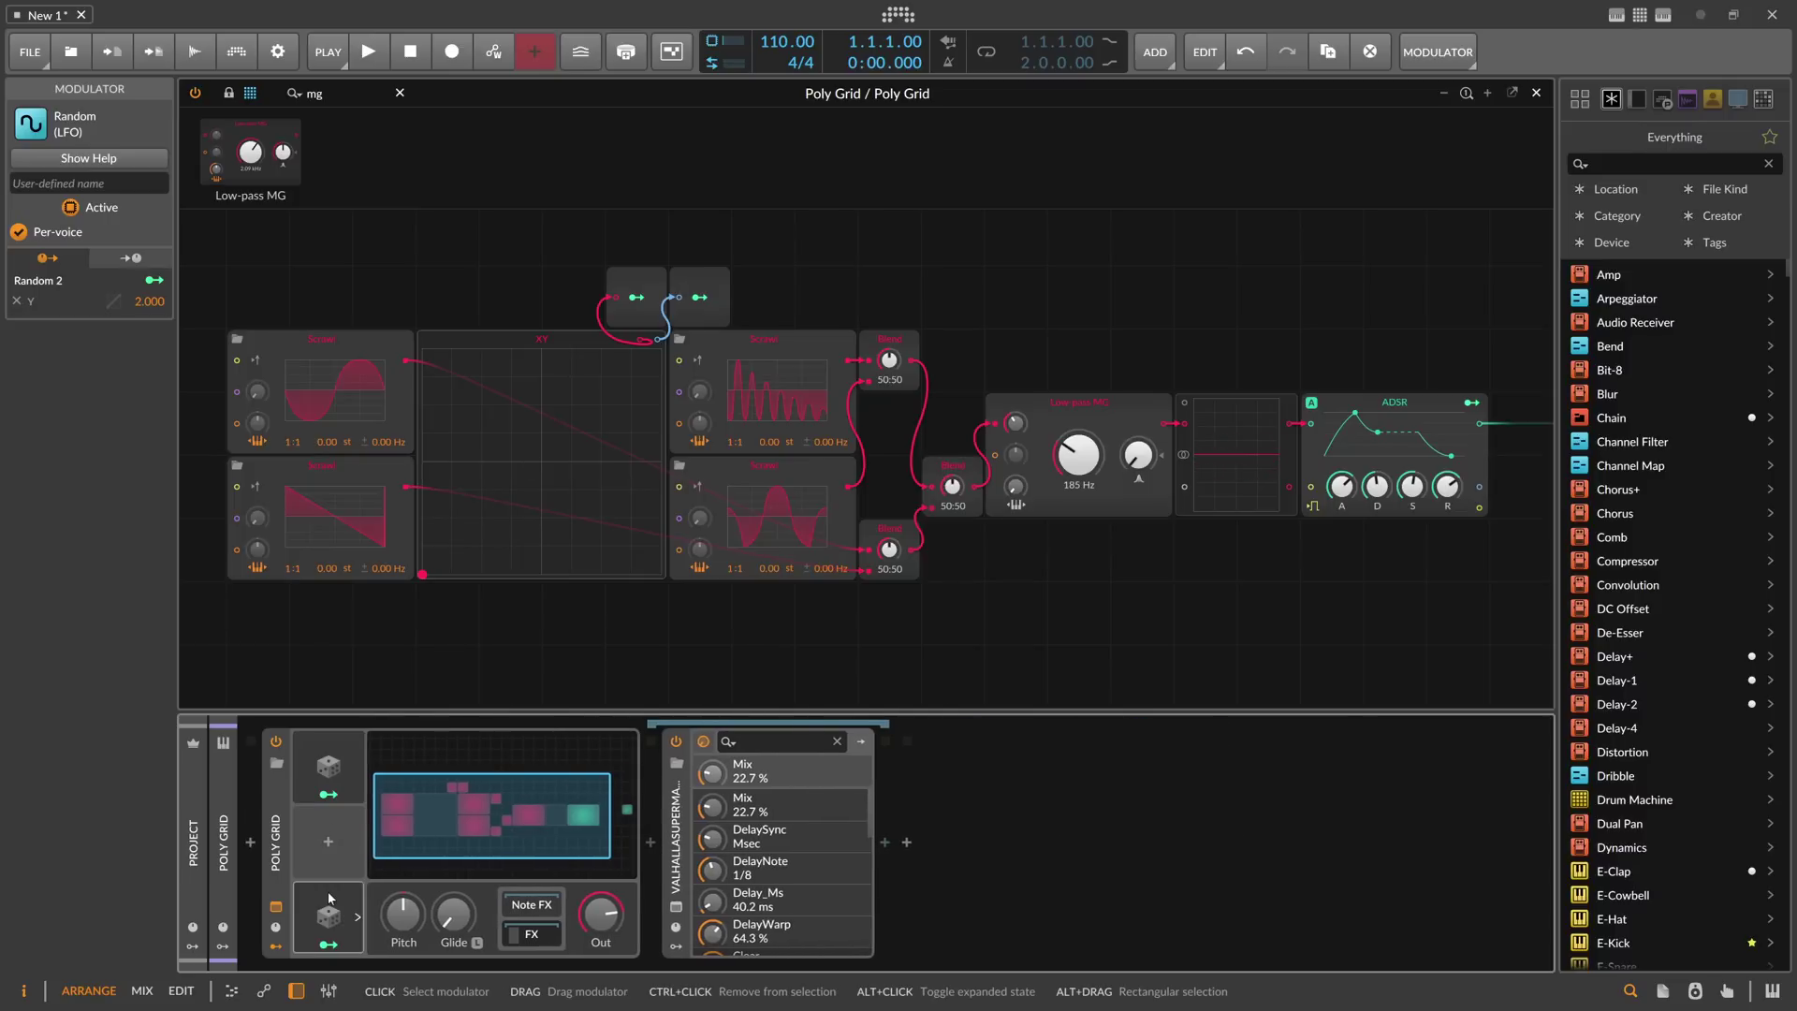
key(Delete)
key(Delete)
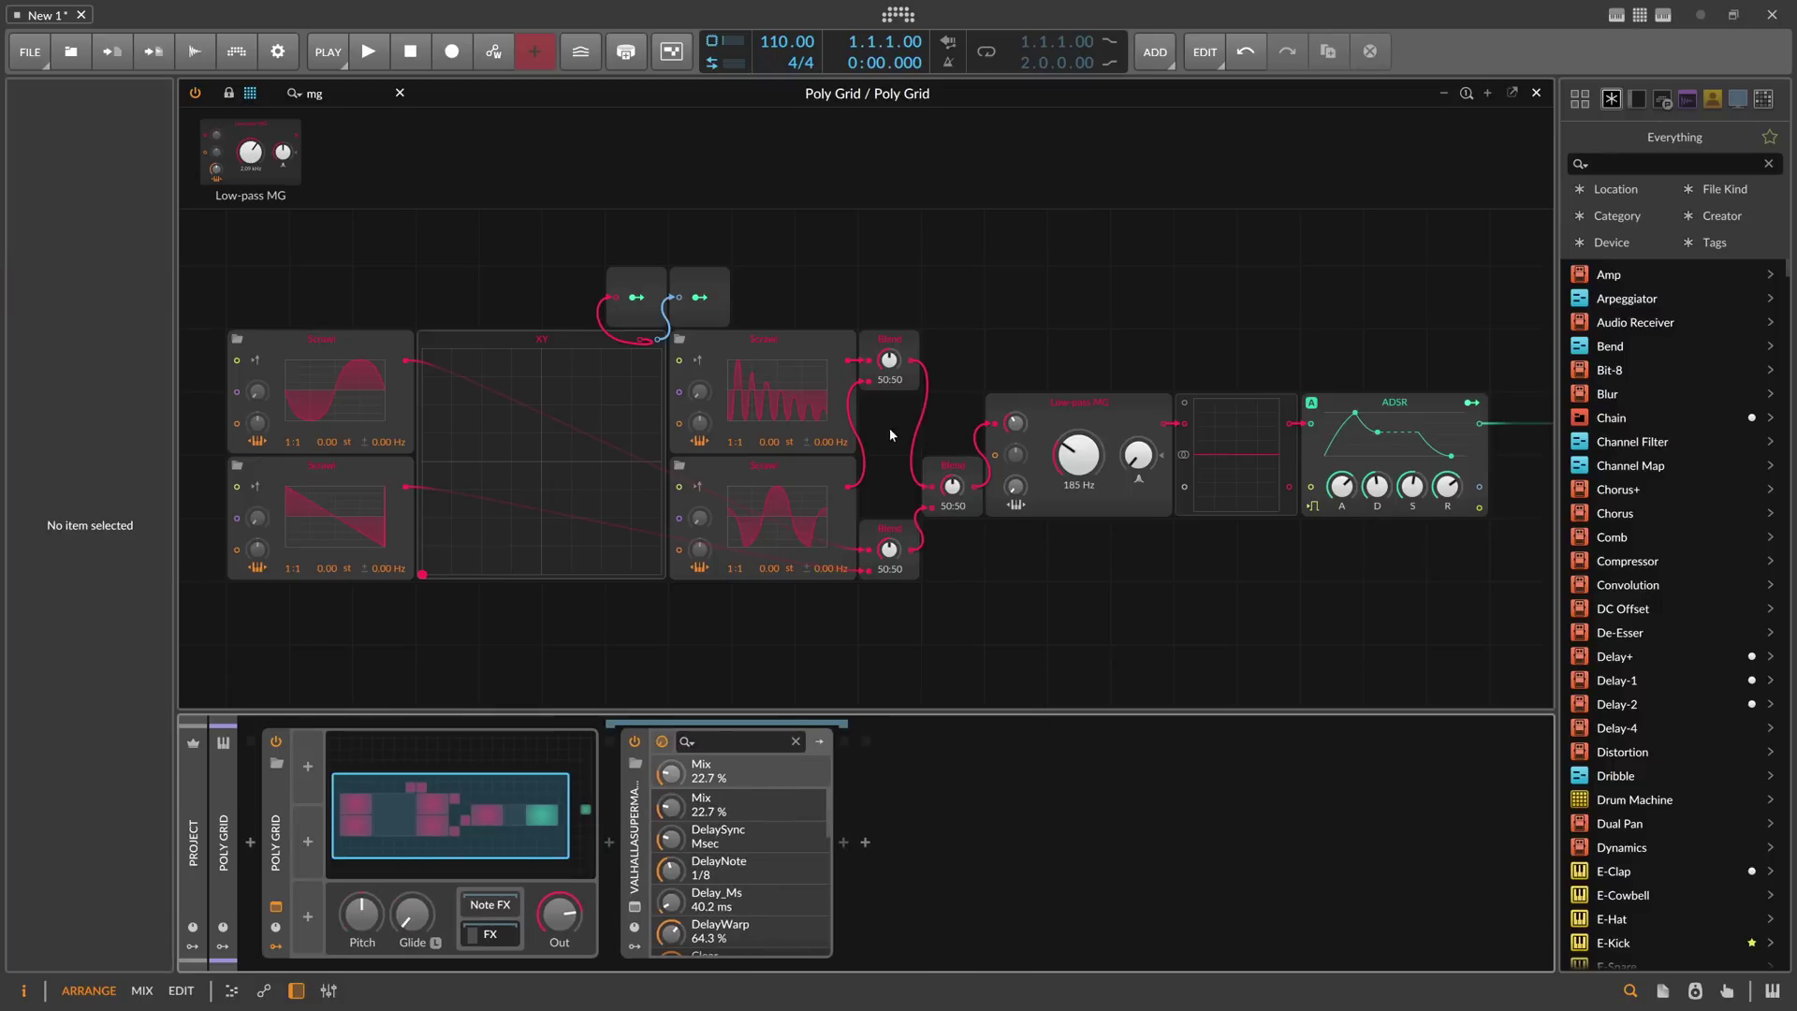
Step: Delete the three Blend modules and the Low-pass MG filter from the patch
click(890, 314)
drag(889, 314, 930, 559)
key(Delete)
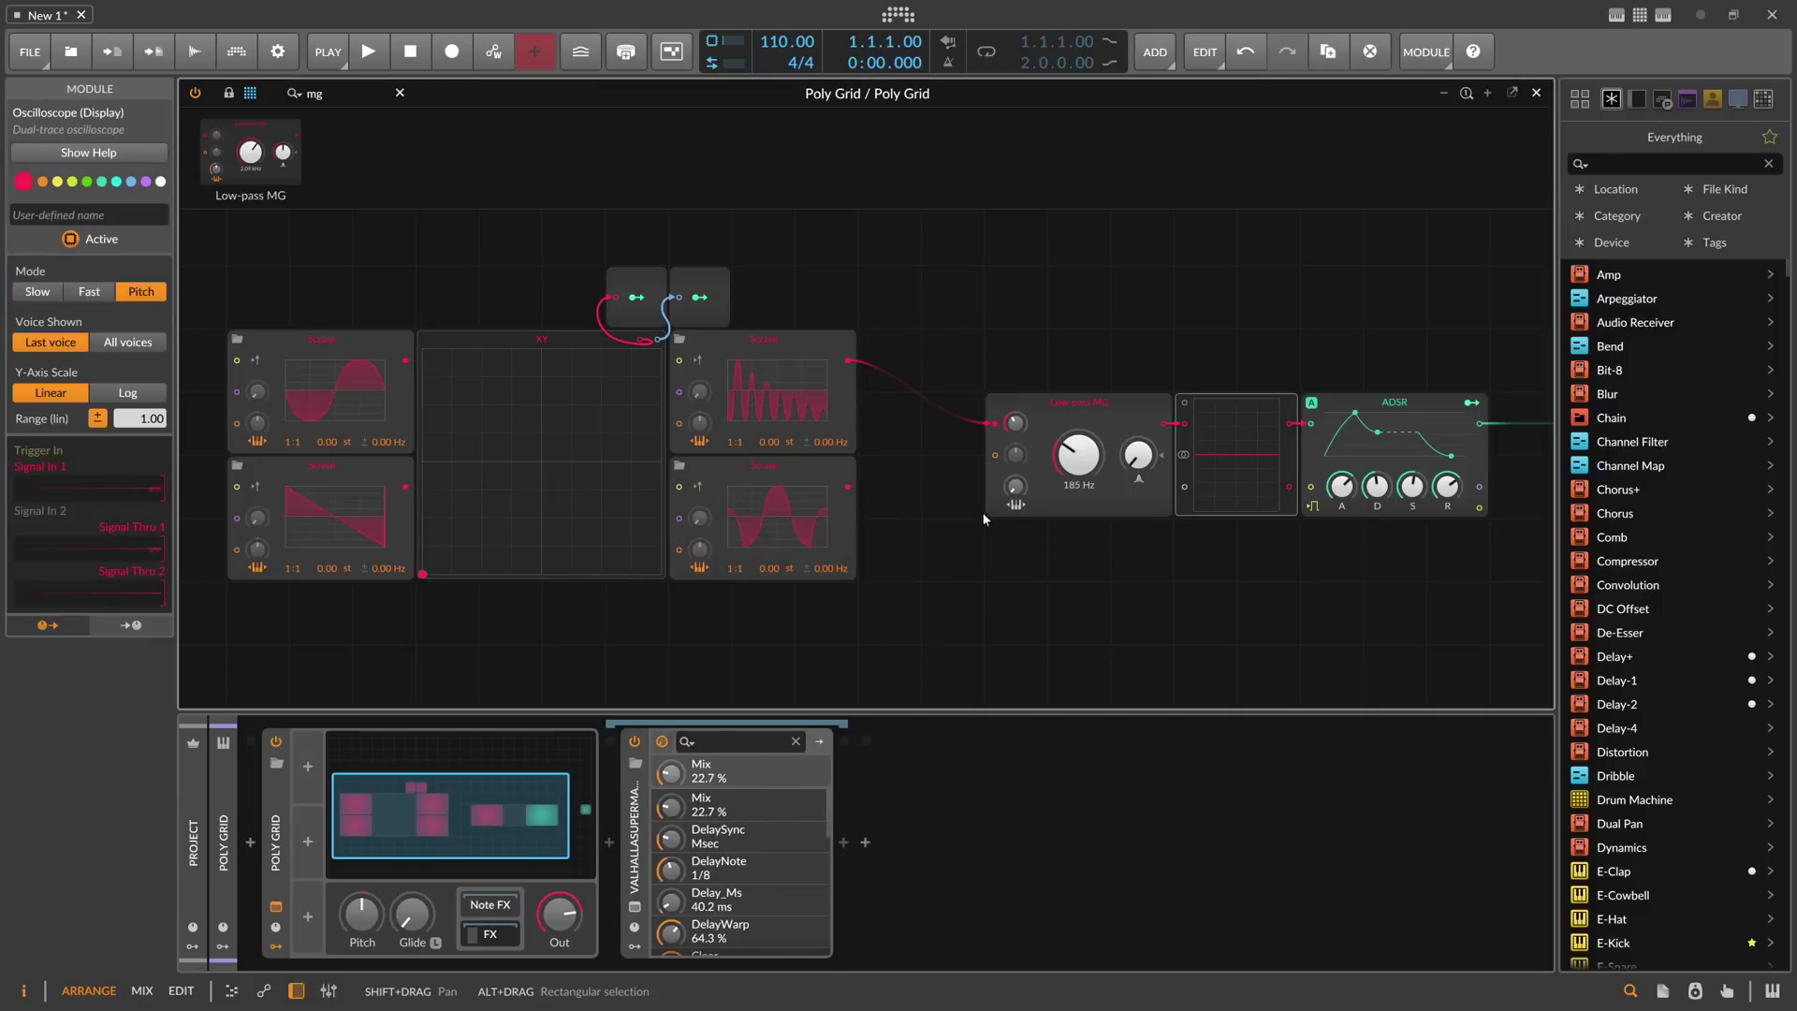
click(1053, 407)
key(Delete)
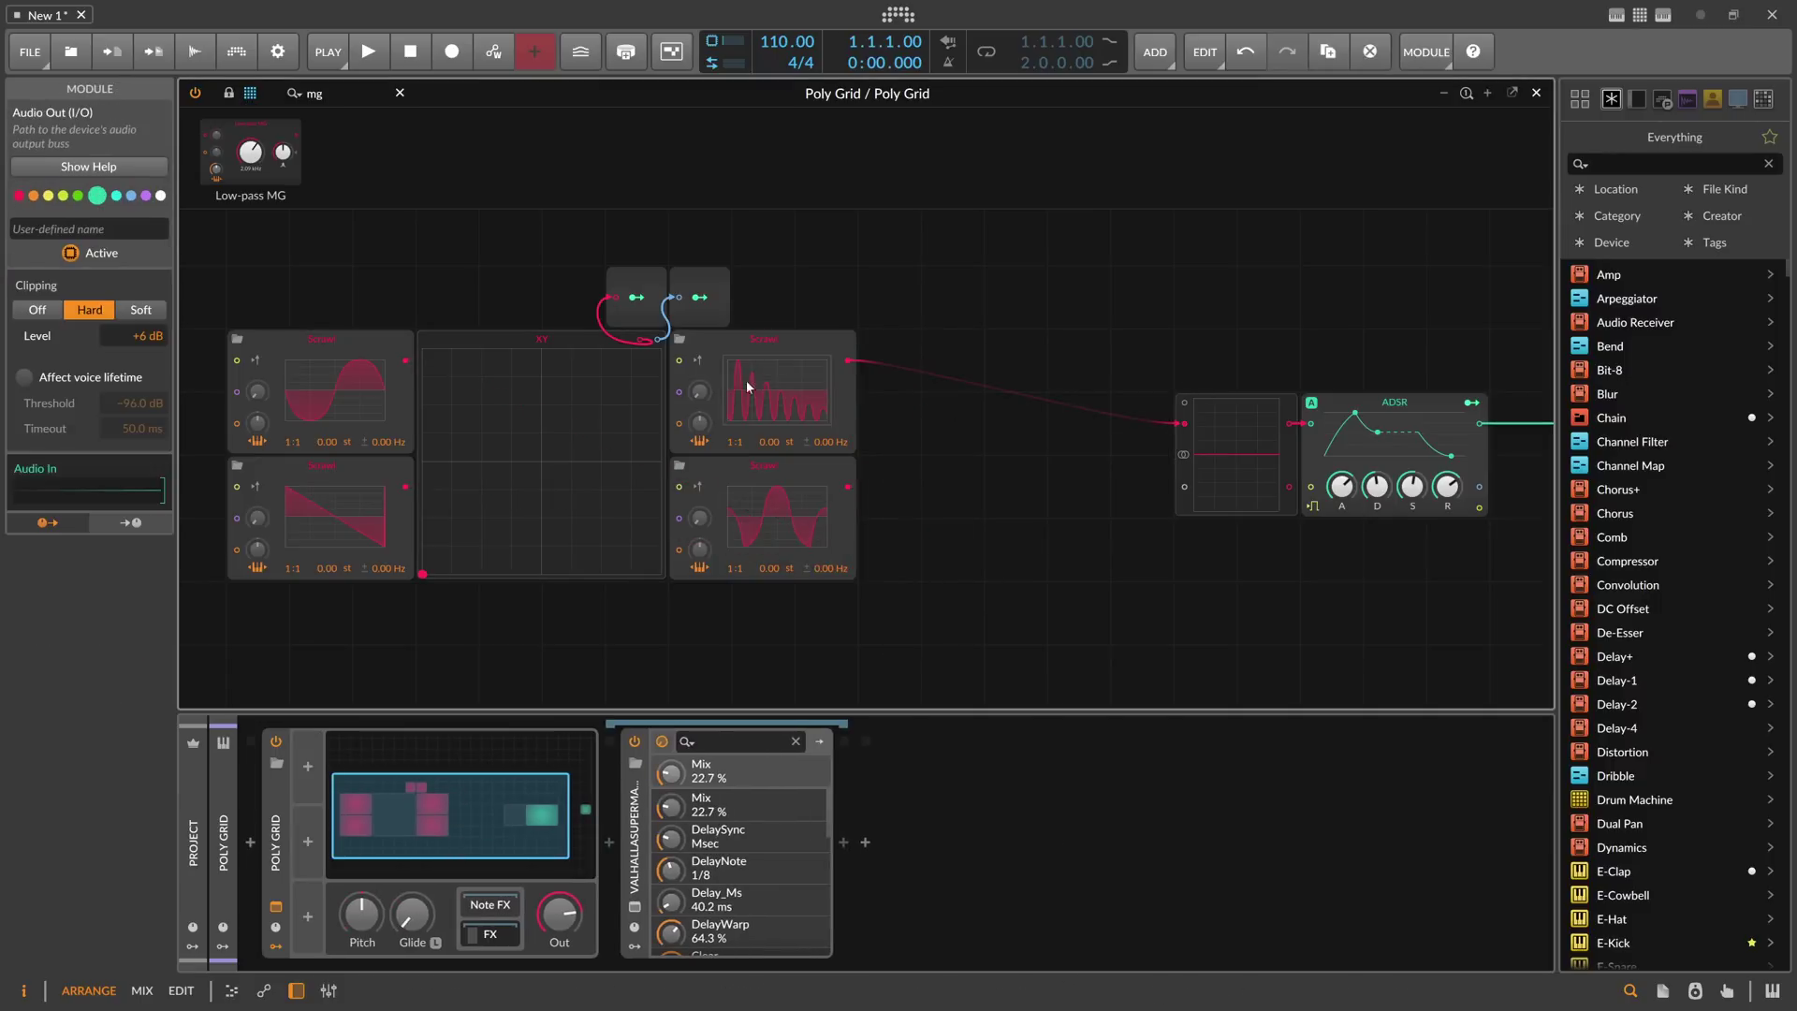
Step: Delete the XY module and both Modulator Out modules
click(504, 339)
key(Delete)
drag(788, 272, 695, 274)
key(Delete)
Step: Stack the four Scrawl oscillators in a single column and disconnect the cable feeding the Oscilloscope
drag(451, 258, 709, 665)
drag(723, 531, 876, 543)
drag(730, 543, 854, 547)
drag(746, 669, 873, 670)
drag(696, 464, 410, 385)
scroll(406, 384, down, 1)
drag(893, 429, 756, 423)
double_click(838, 320)
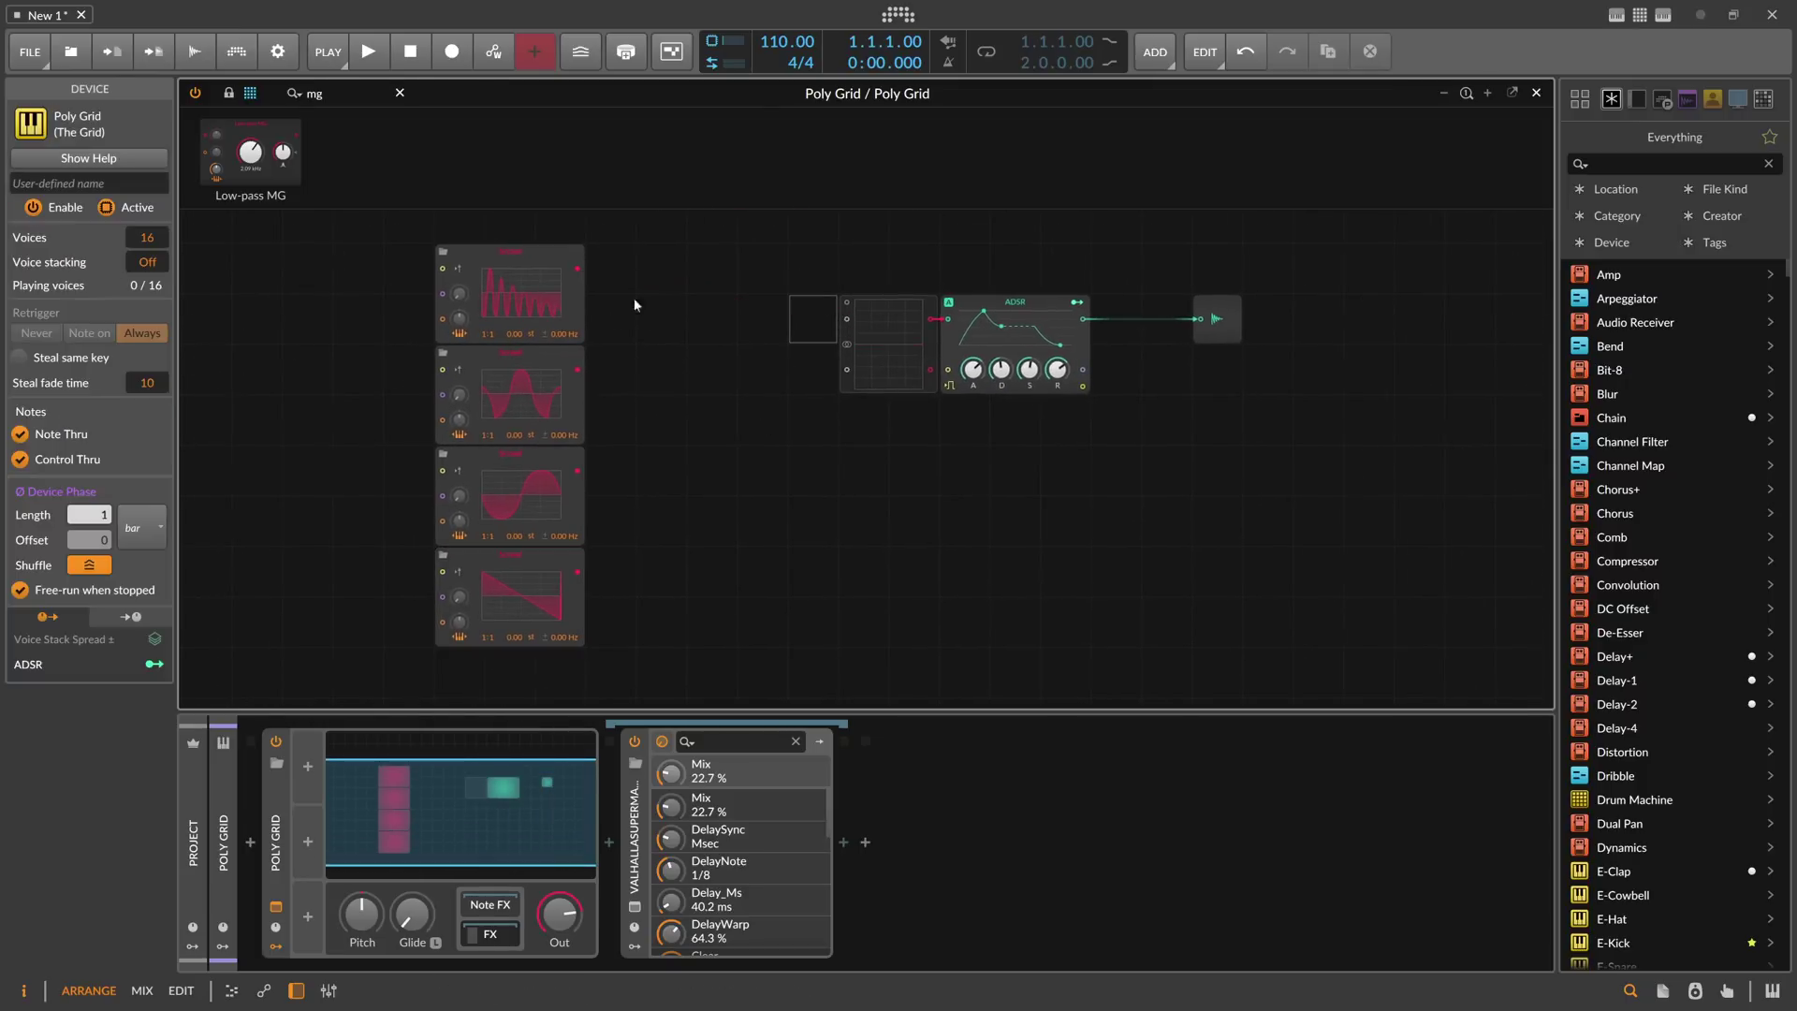
Step: Duplicate the bottom saw Scrawl four times to make a column of eight oscillators, and enlarge the Grid editing area
scroll(554, 482, down, 2)
click(513, 455)
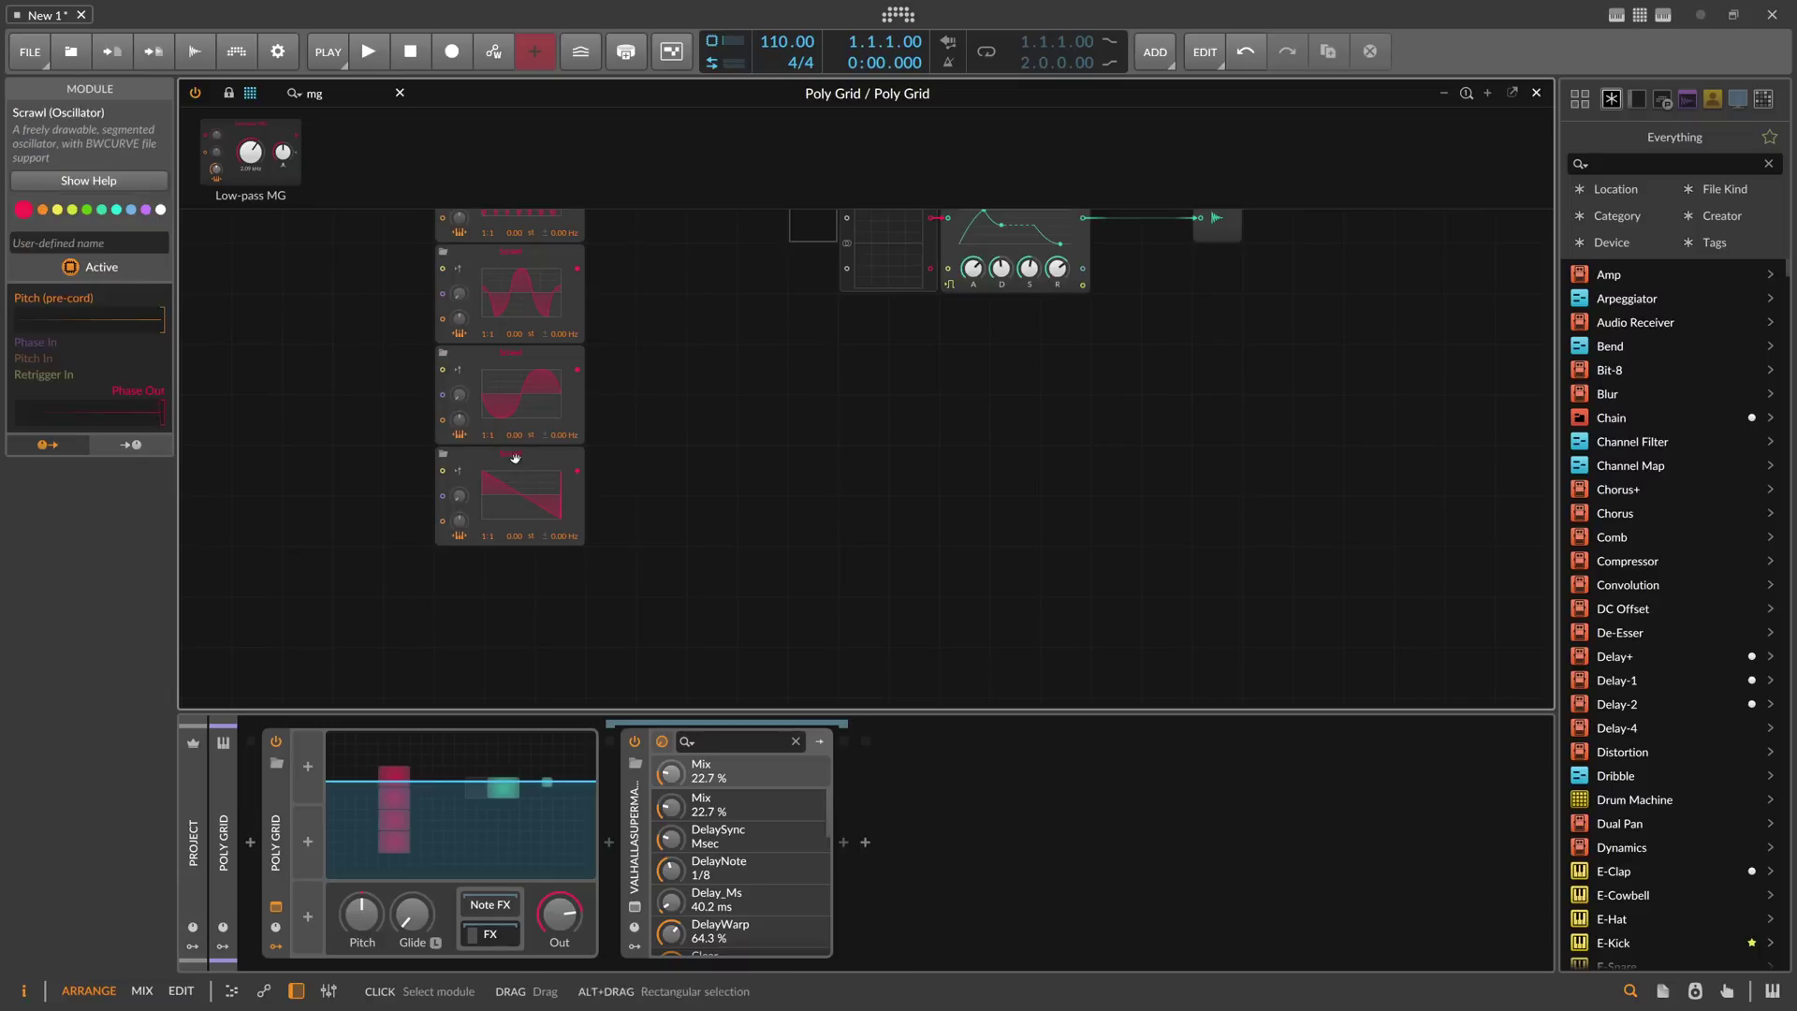
scroll(522, 463, up, 3)
scroll(523, 444, down, 3)
key(ctrl+d)
scroll(518, 503, down, 2)
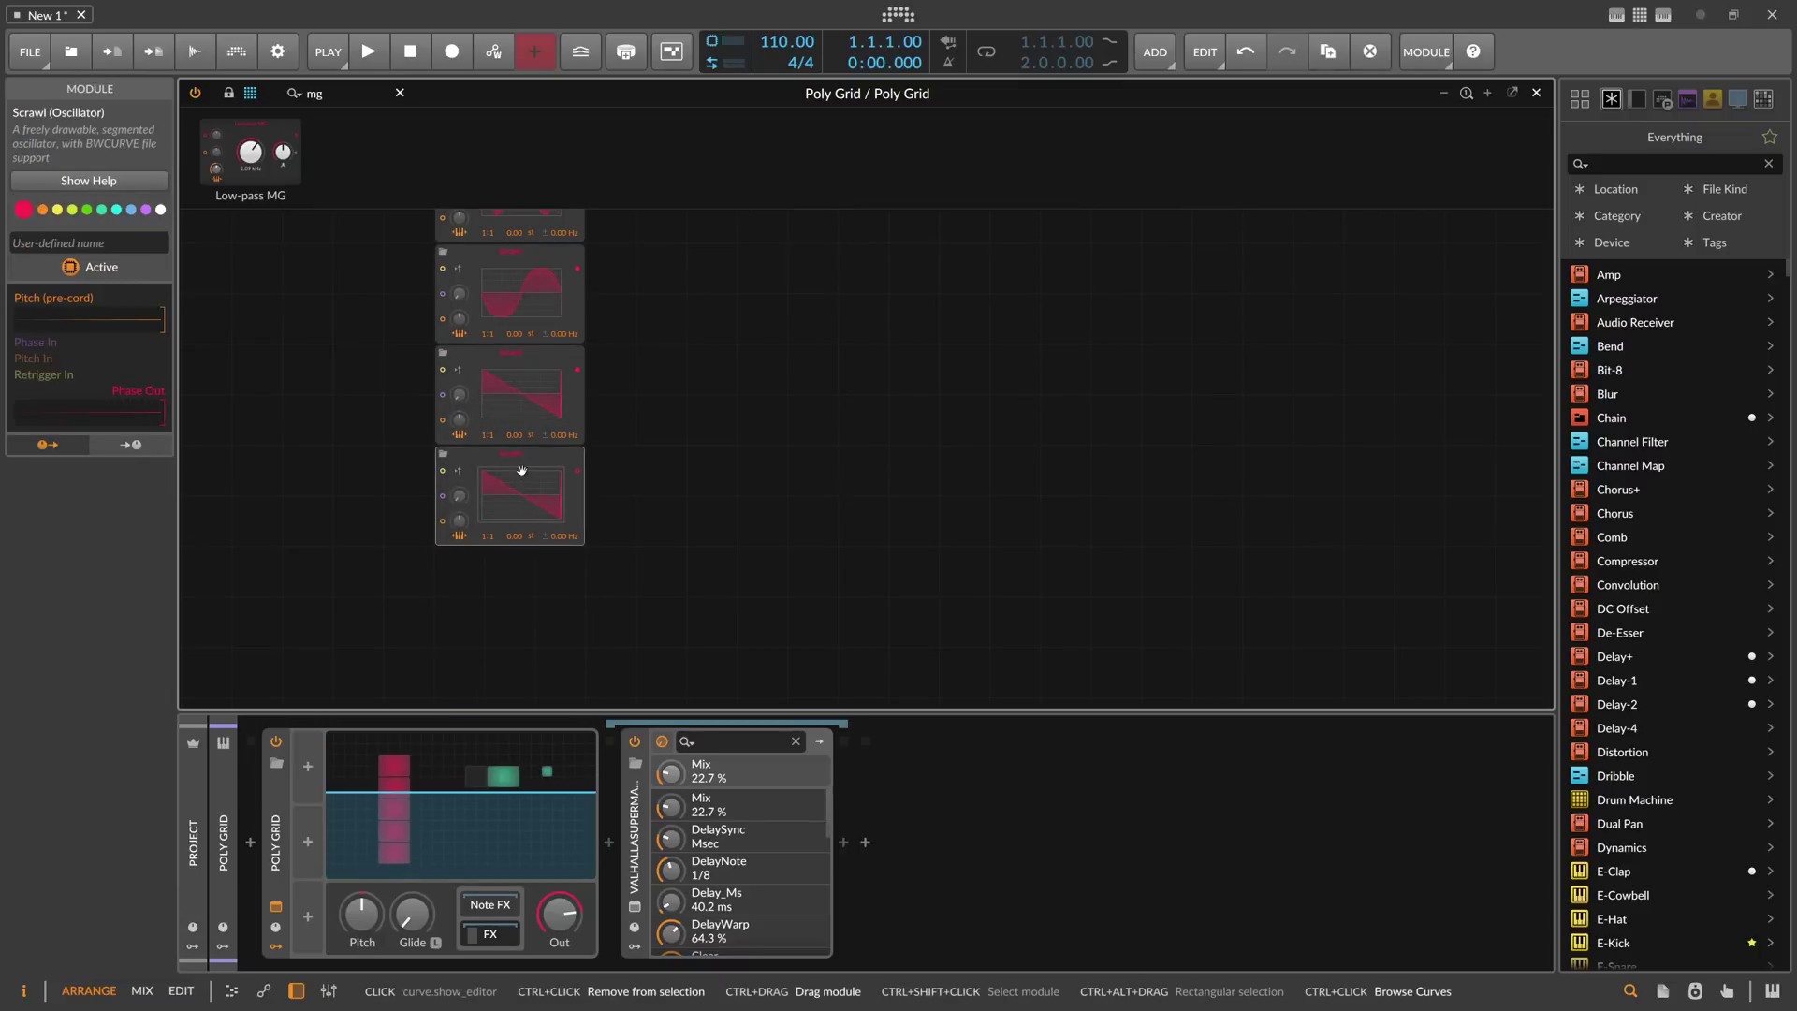
key(ctrl+d)
key(ctrl+d)
key(ctrl+d)
scroll(620, 446, down, 1)
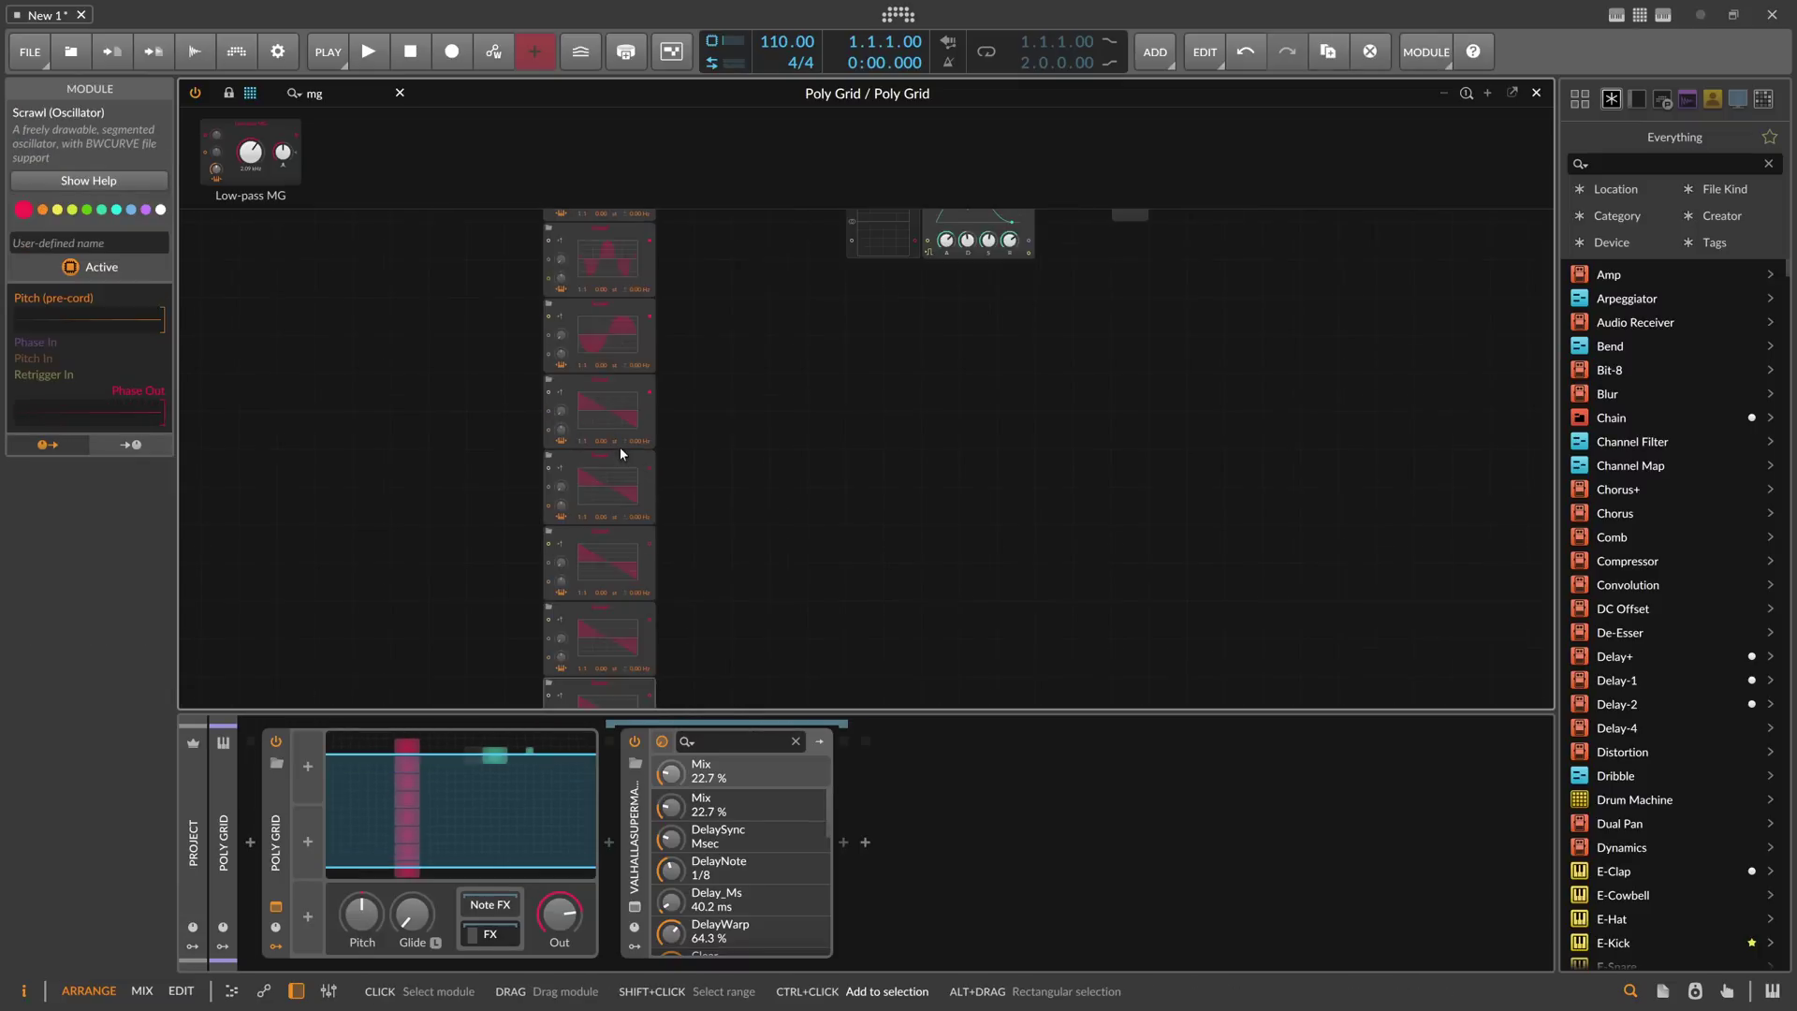
drag(755, 431, 630, 416)
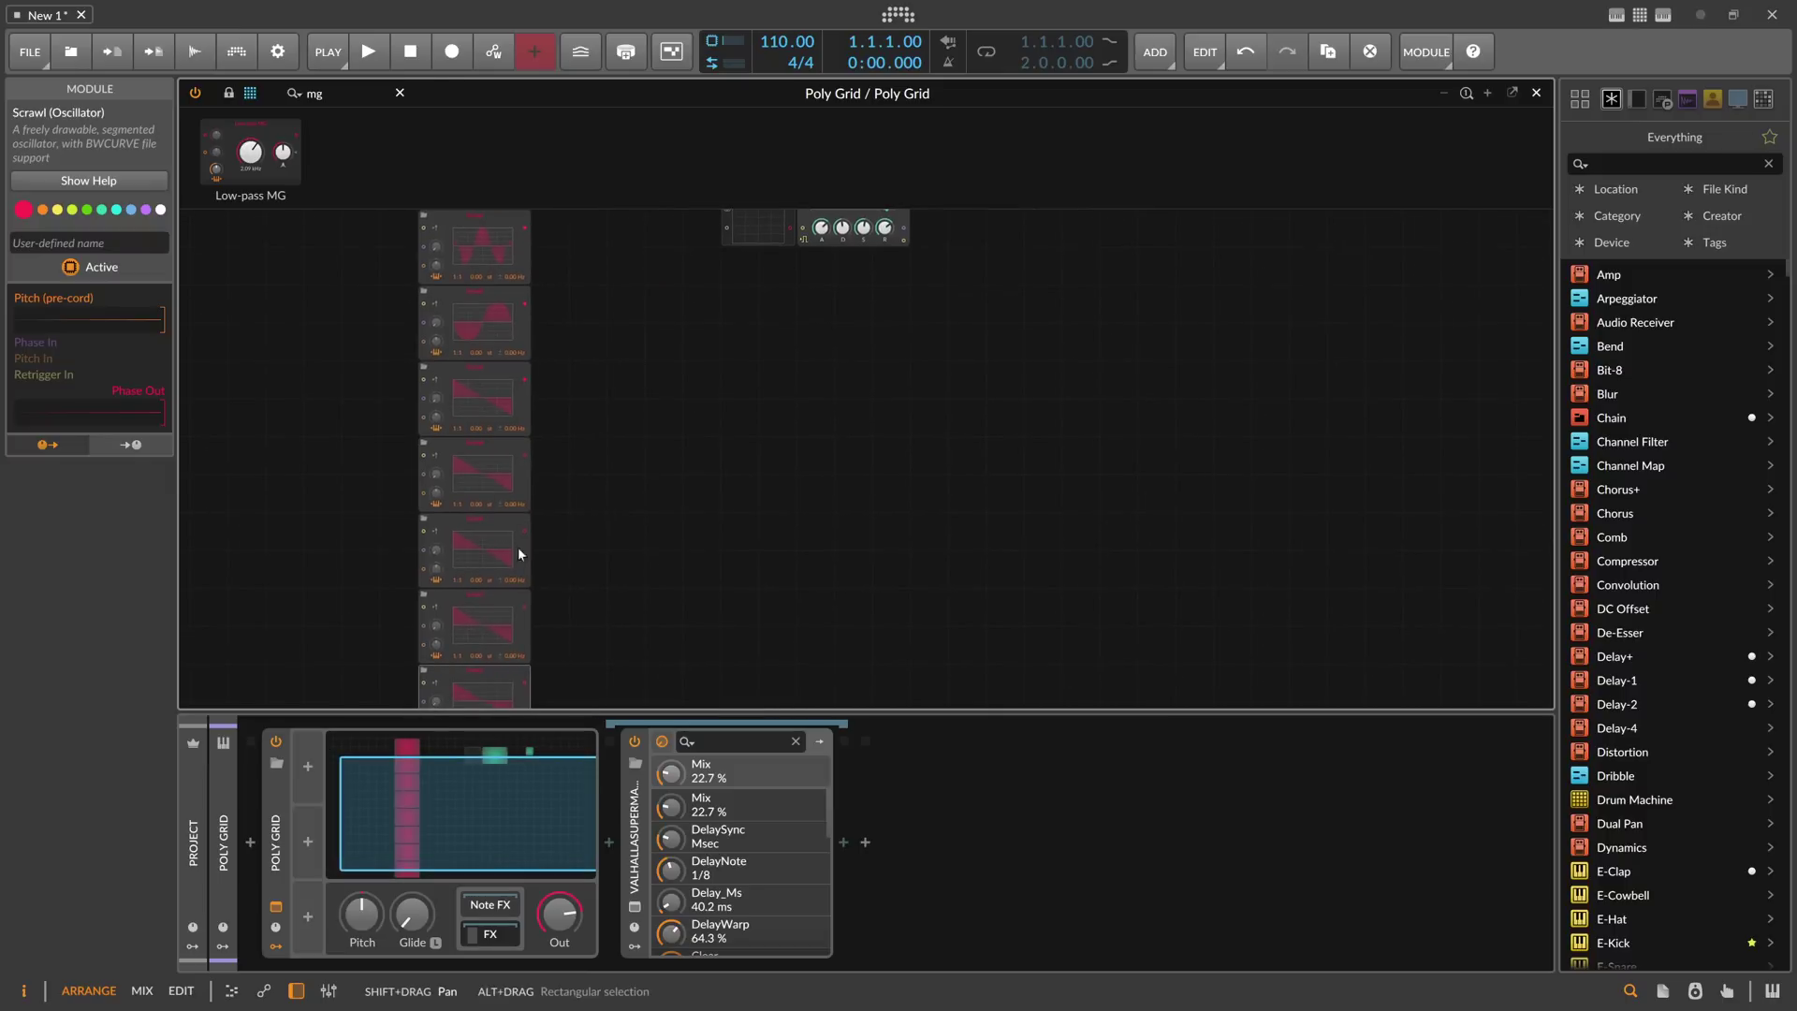
click(296, 990)
drag(627, 594, 587, 616)
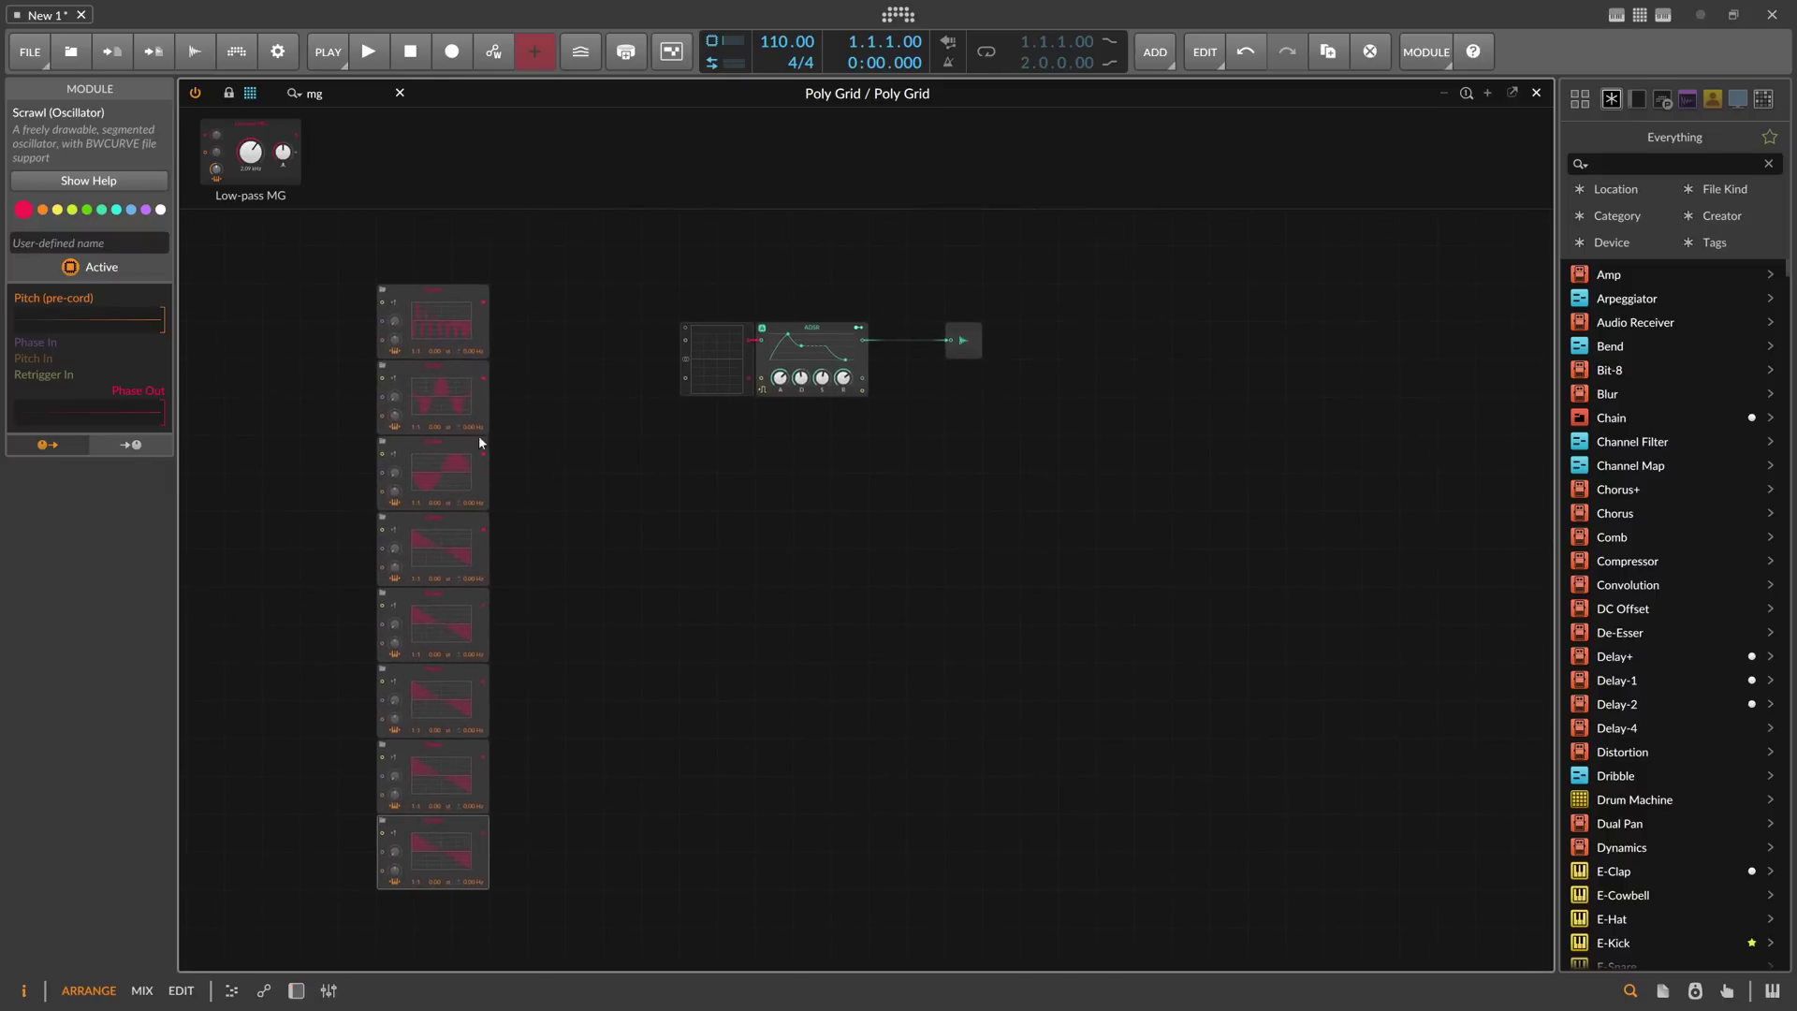
Step: Replace the saw curves of the fourth and fifth Scrawl oscillators with other curves from the curve library
click(443, 539)
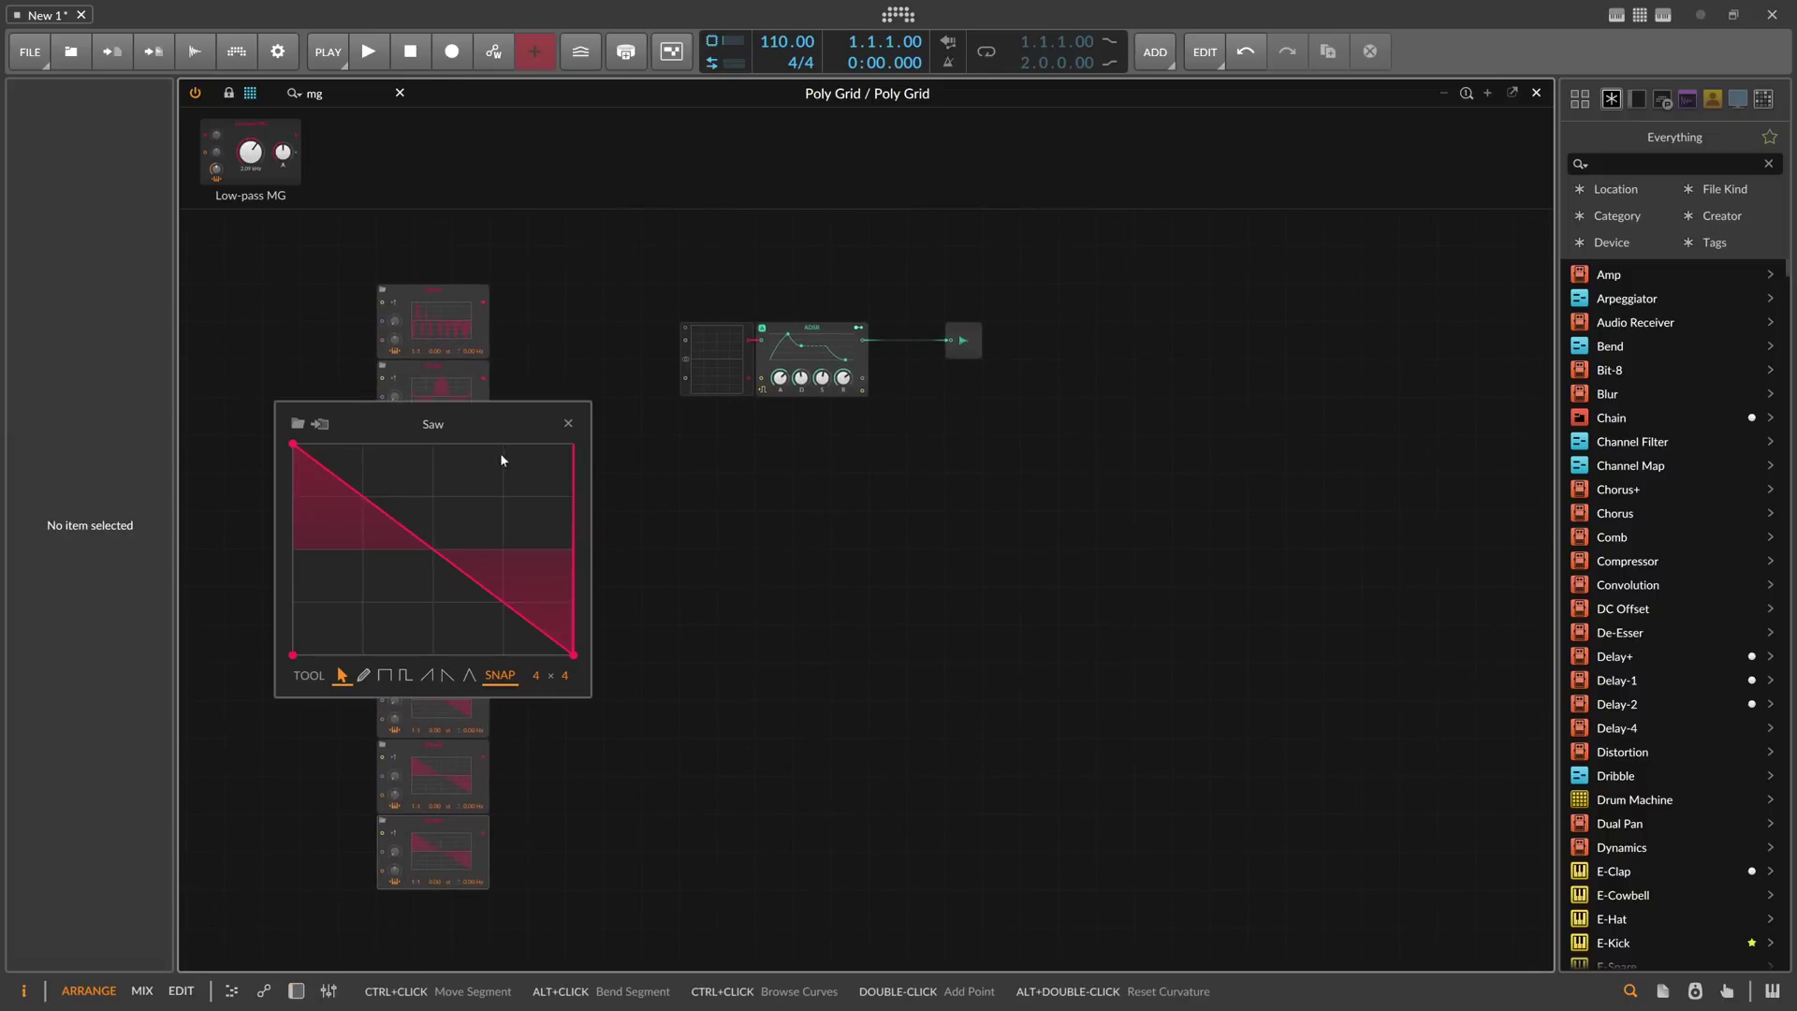
click(298, 423)
key(Escape)
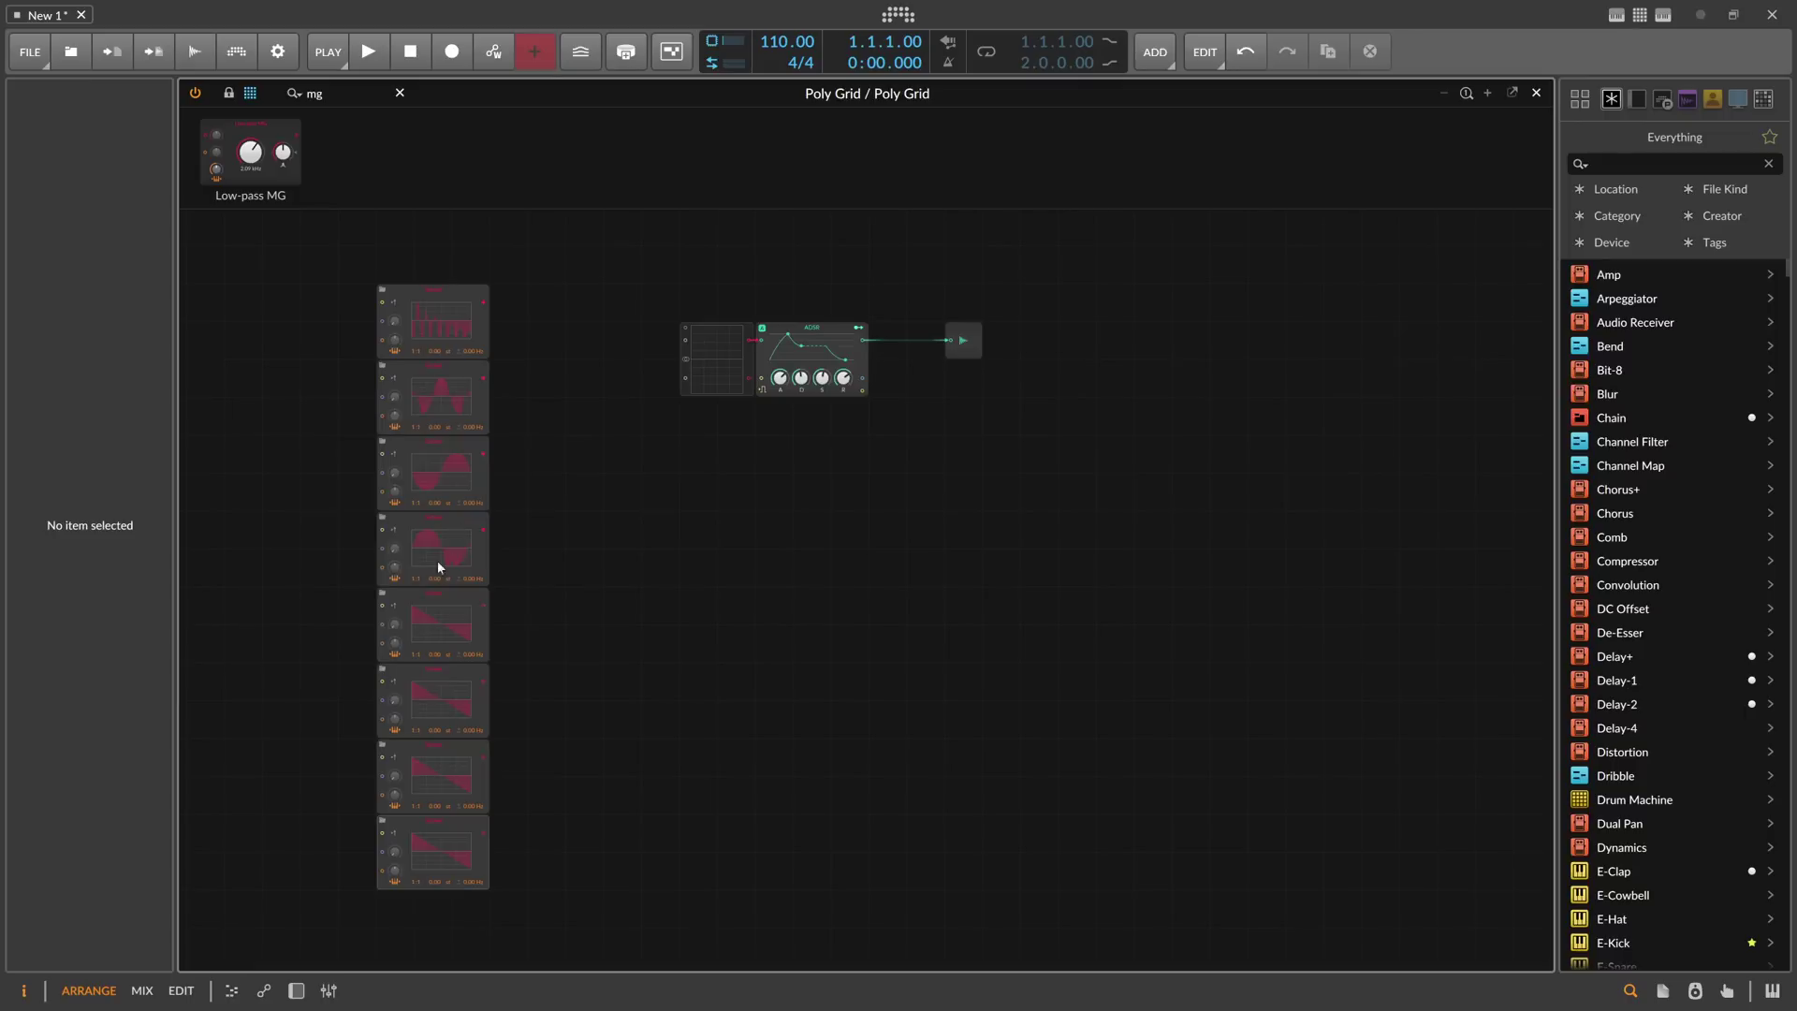
click(382, 594)
scroll(925, 464, down, 4)
scroll(861, 485, down, 3)
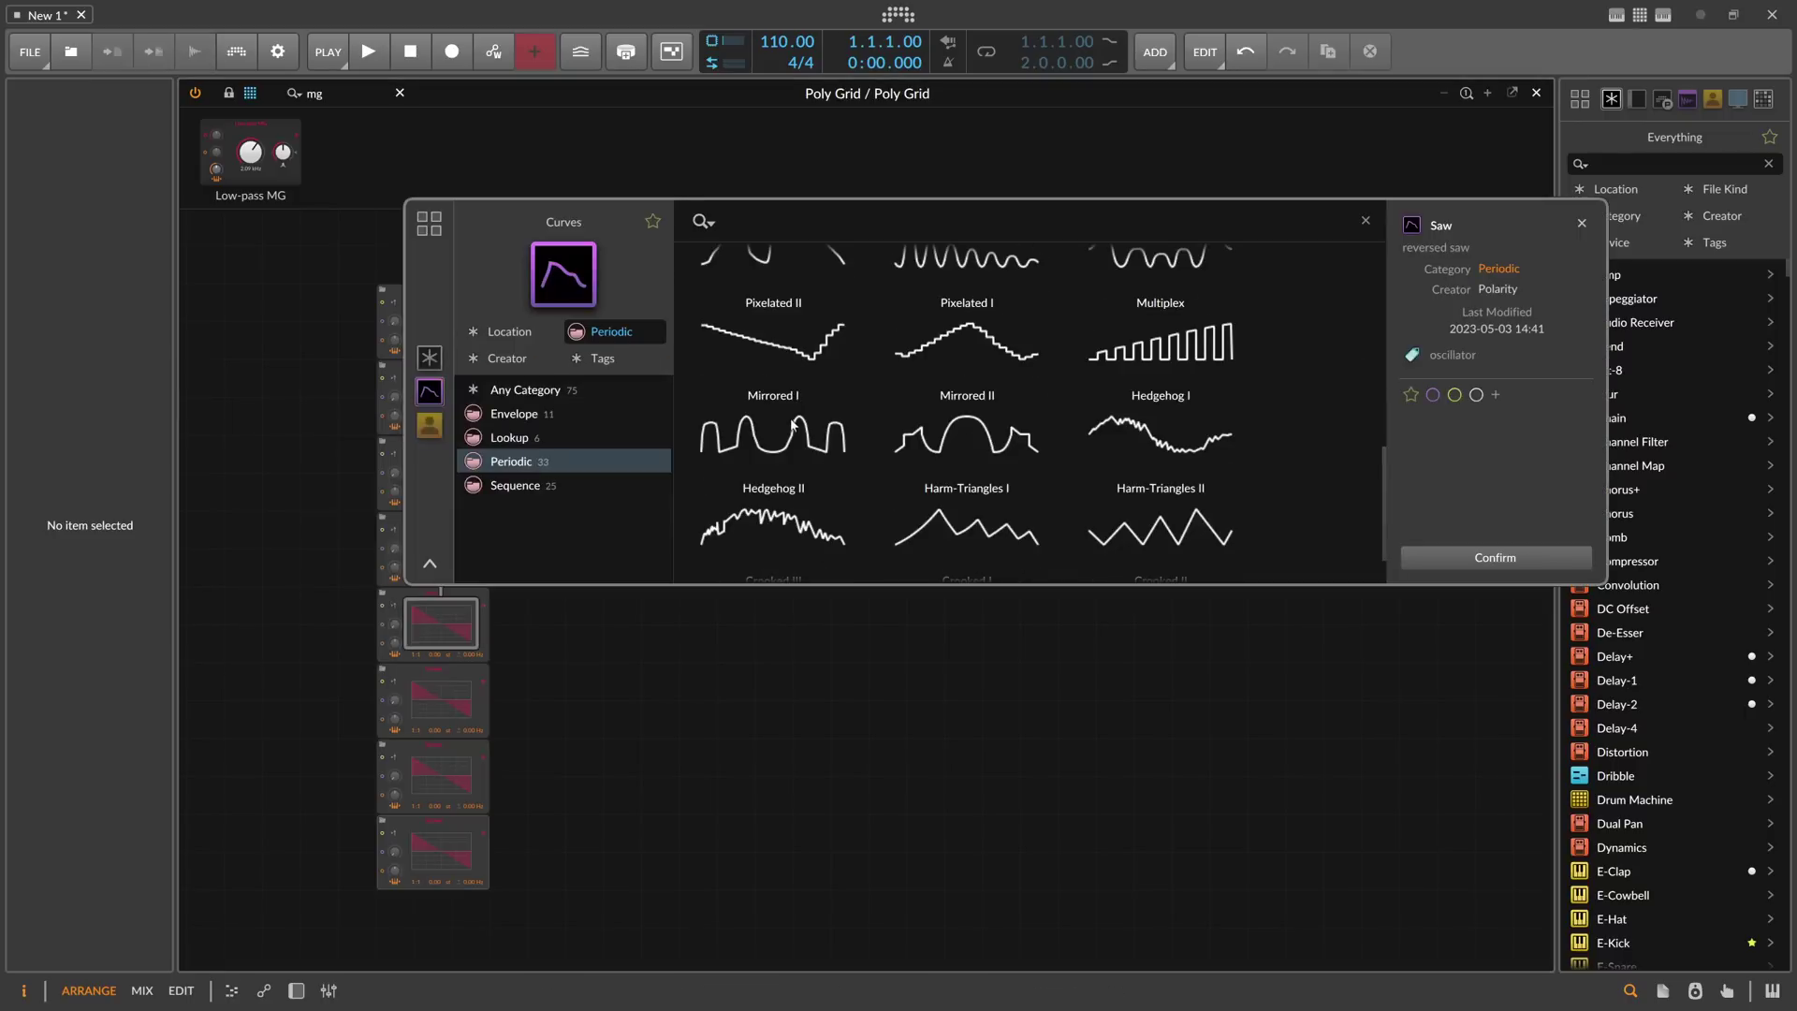
double_click(720, 463)
Step: Replace the saw curve of the sixth Scrawl oscillator with the Rollercoast II curve from the Periodic category
click(430, 692)
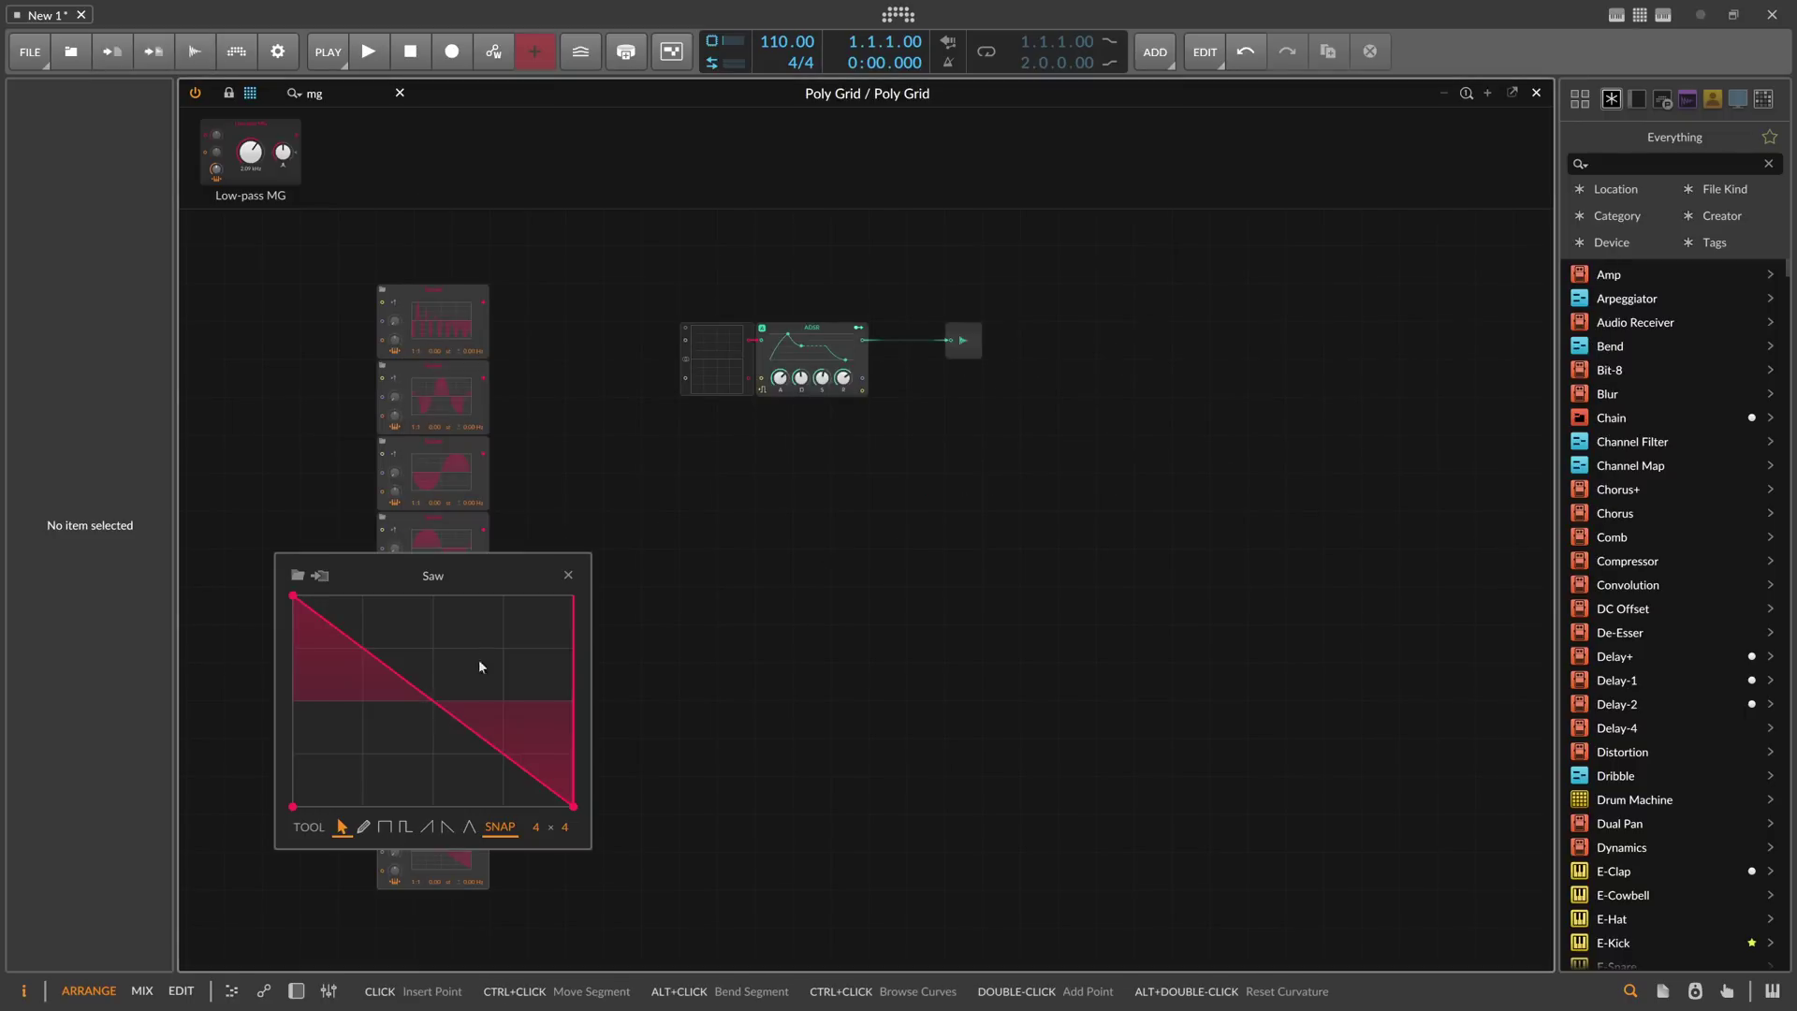
click(301, 571)
scroll(1099, 509, down, 5)
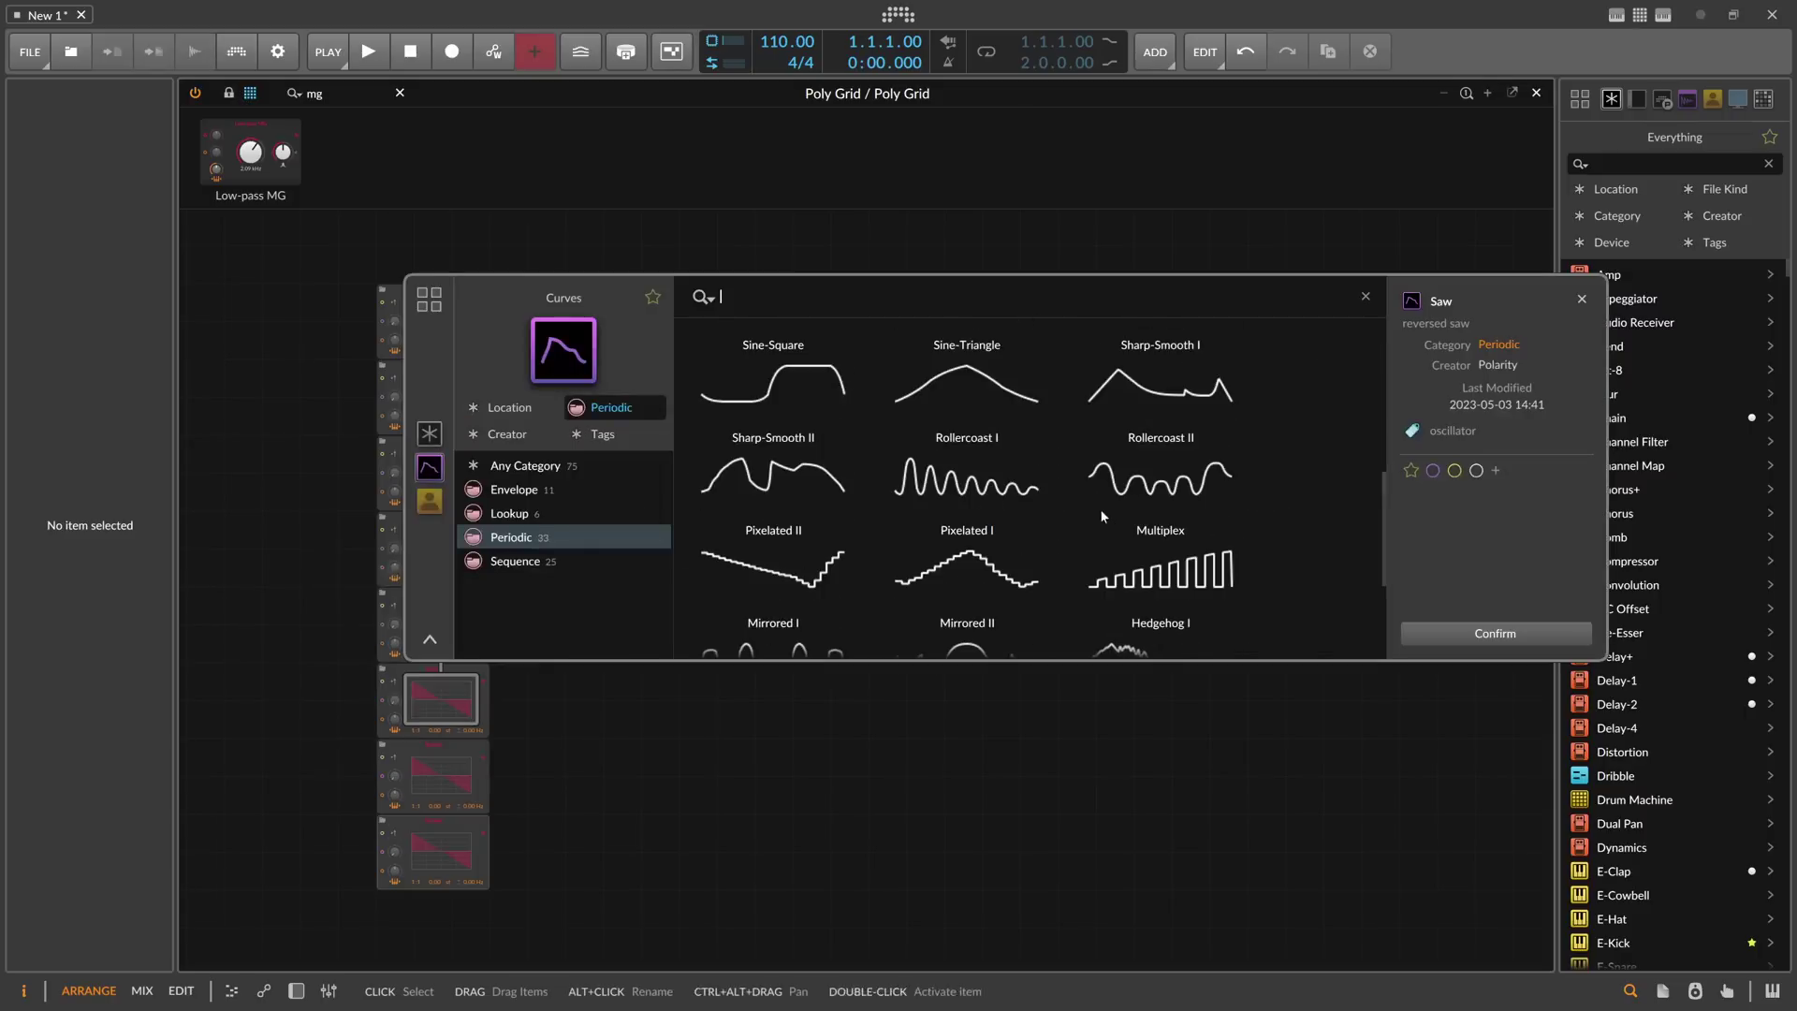
double_click(1099, 510)
Step: Replace the saw curve of the seventh Scrawl oscillator with the Sine-Square curve
scroll(656, 627, down, 1)
click(441, 689)
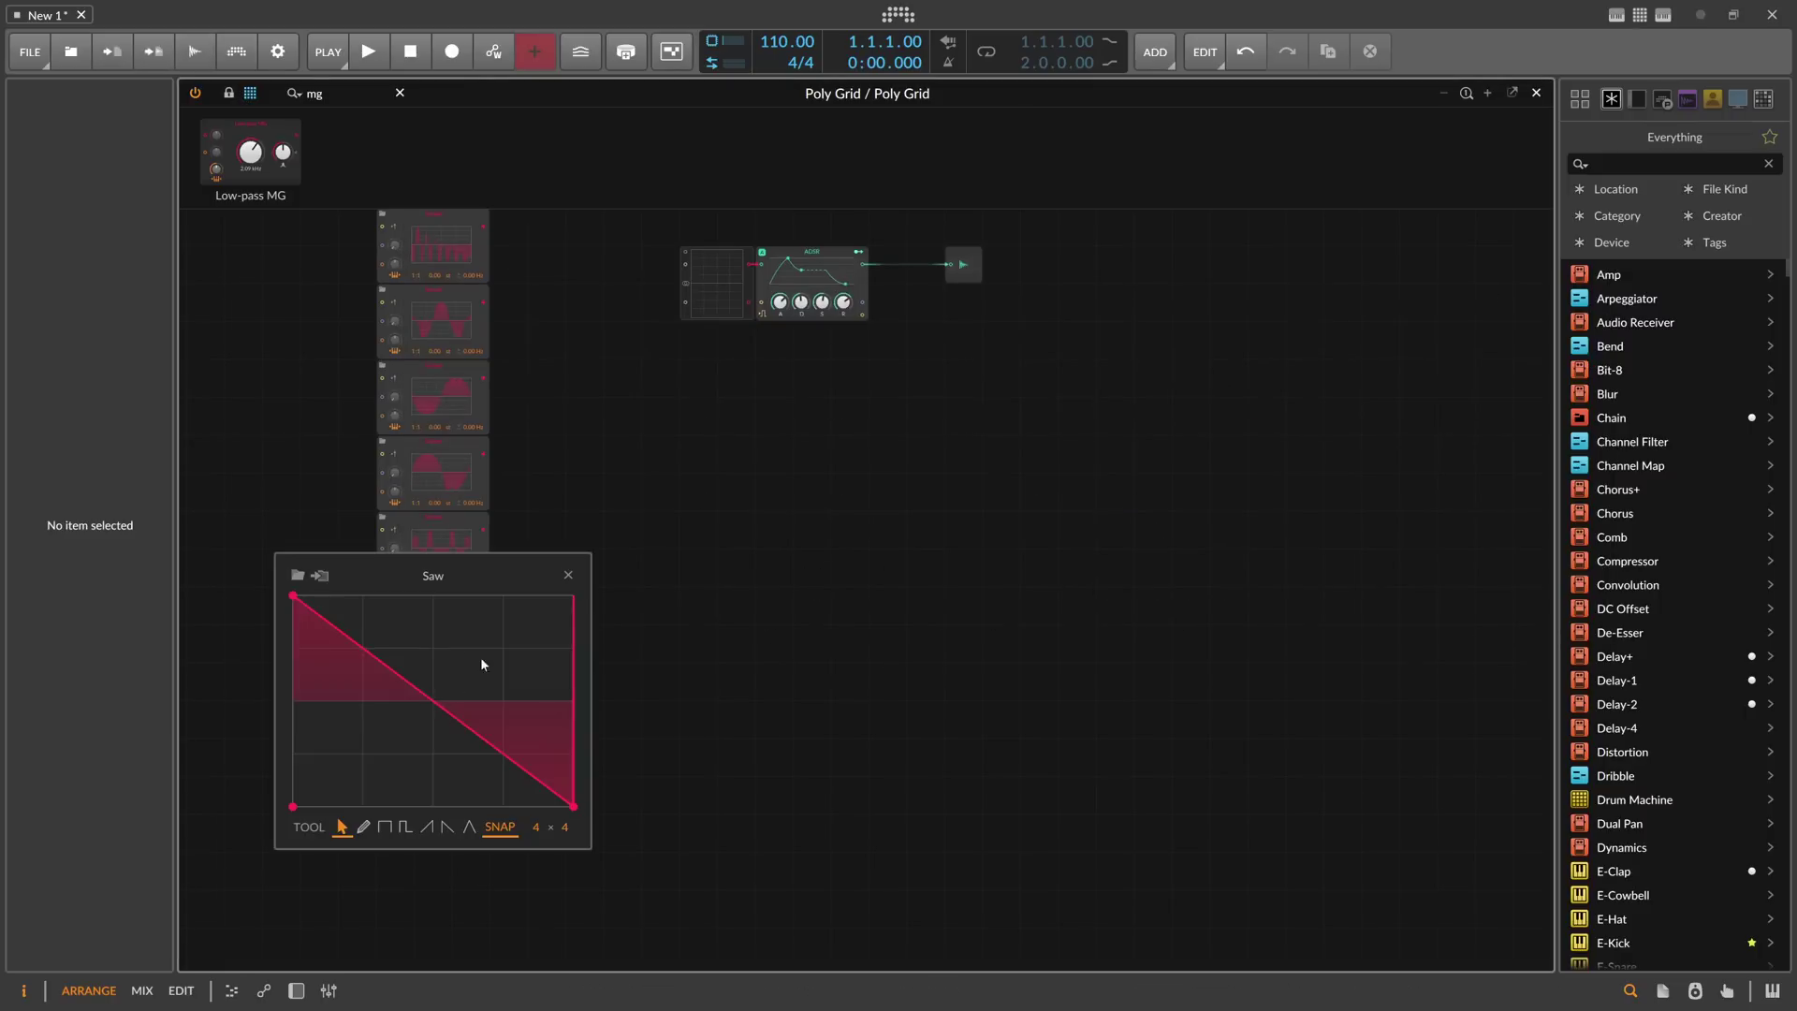
click(298, 575)
scroll(811, 603, down, 3)
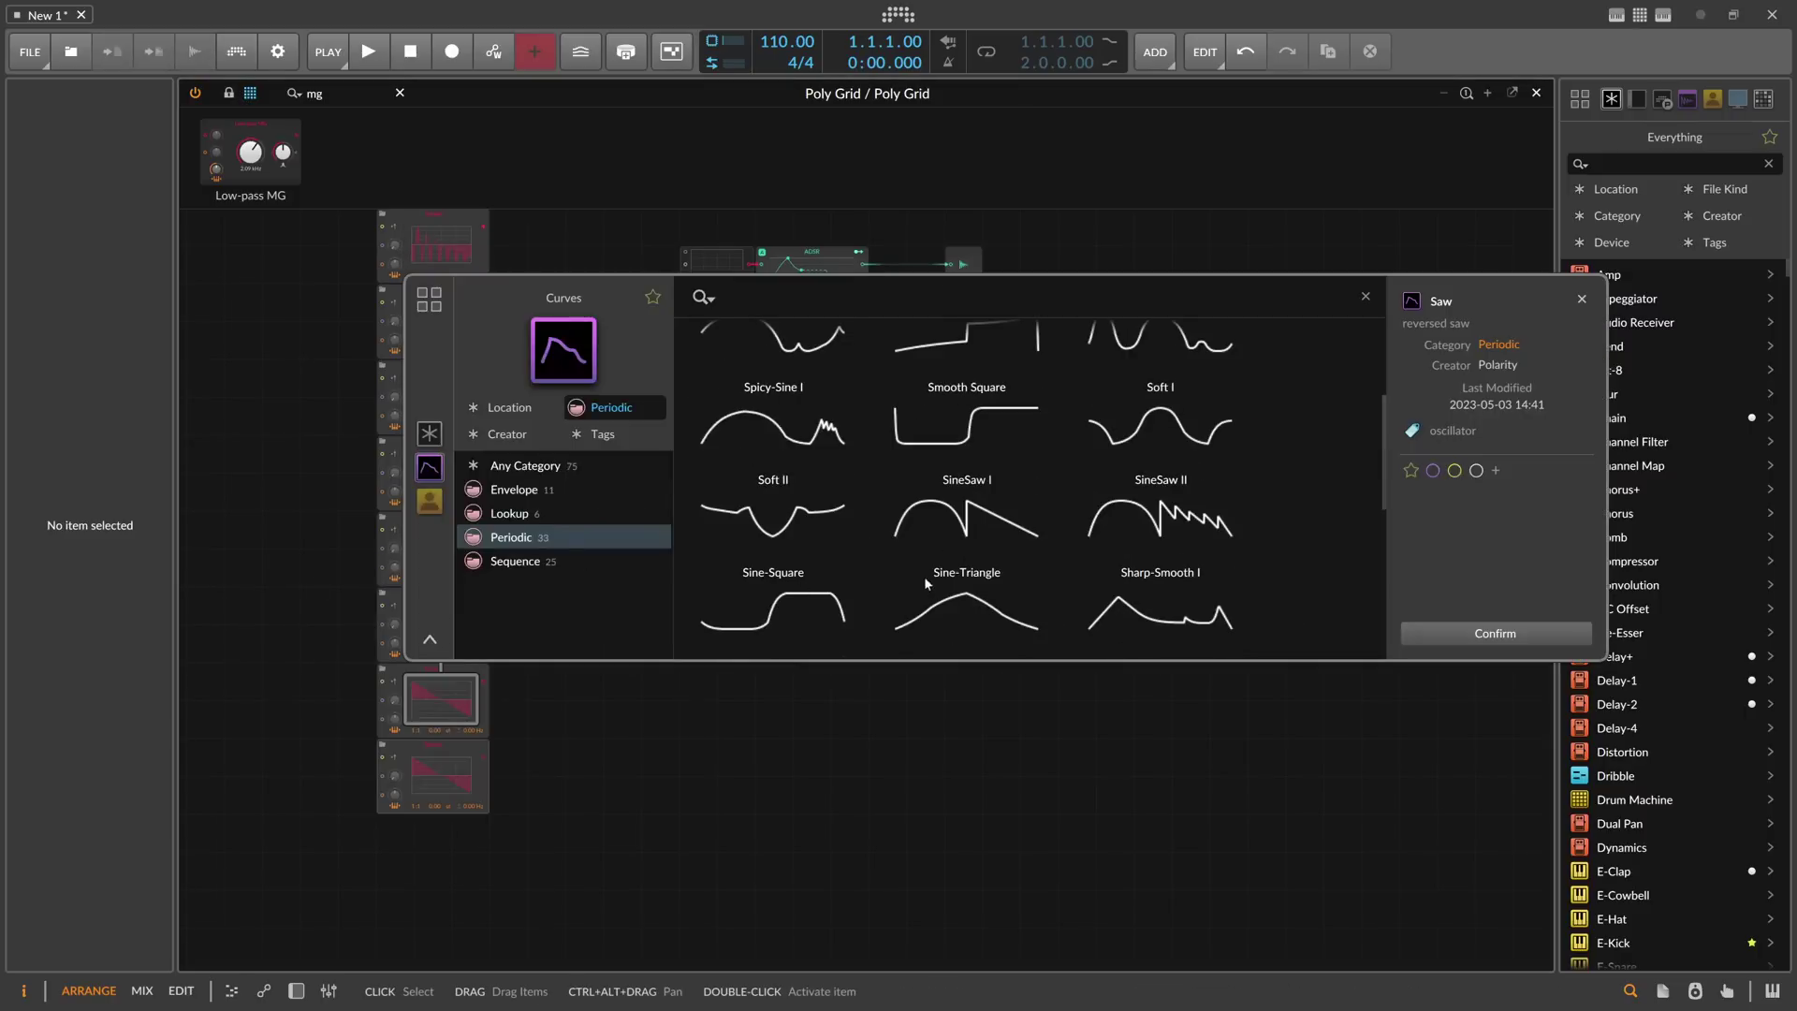
double_click(805, 604)
Step: Replace the saw curve of the bottom Scrawl oscillator with a different Periodic curve from the curve library
scroll(416, 693, down, 1)
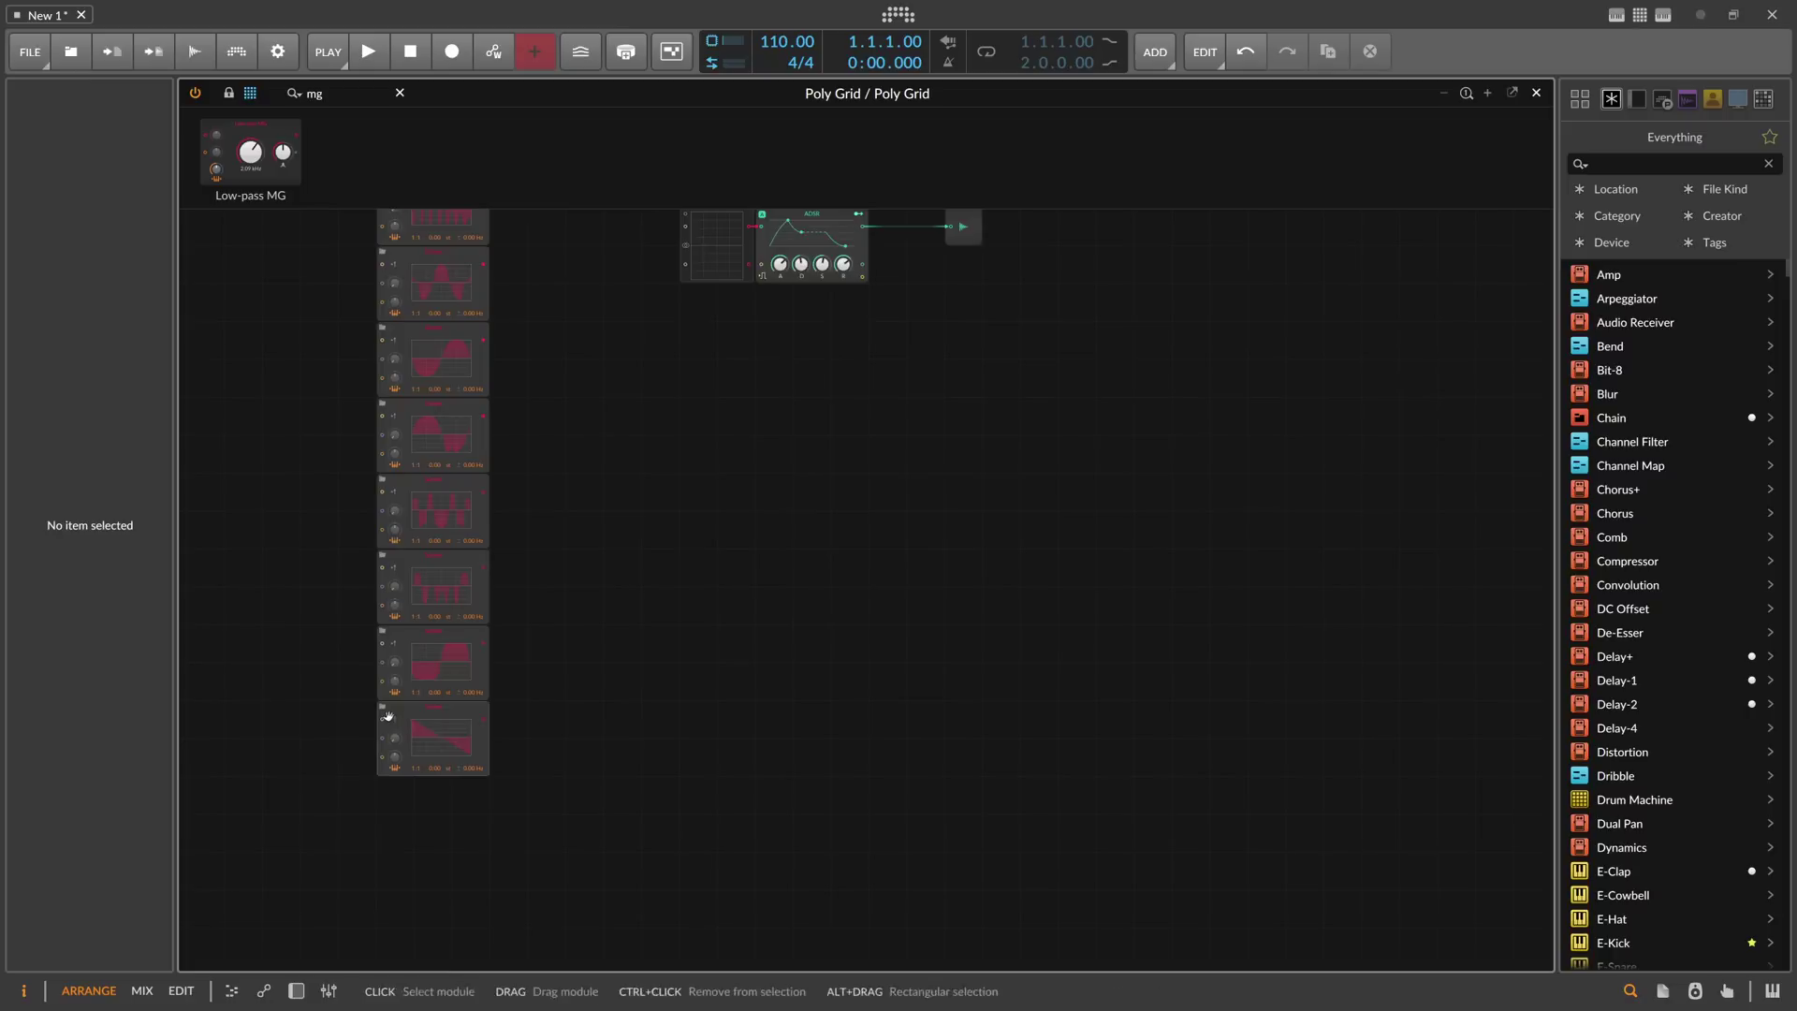
click(388, 716)
scroll(1011, 494, down, 3)
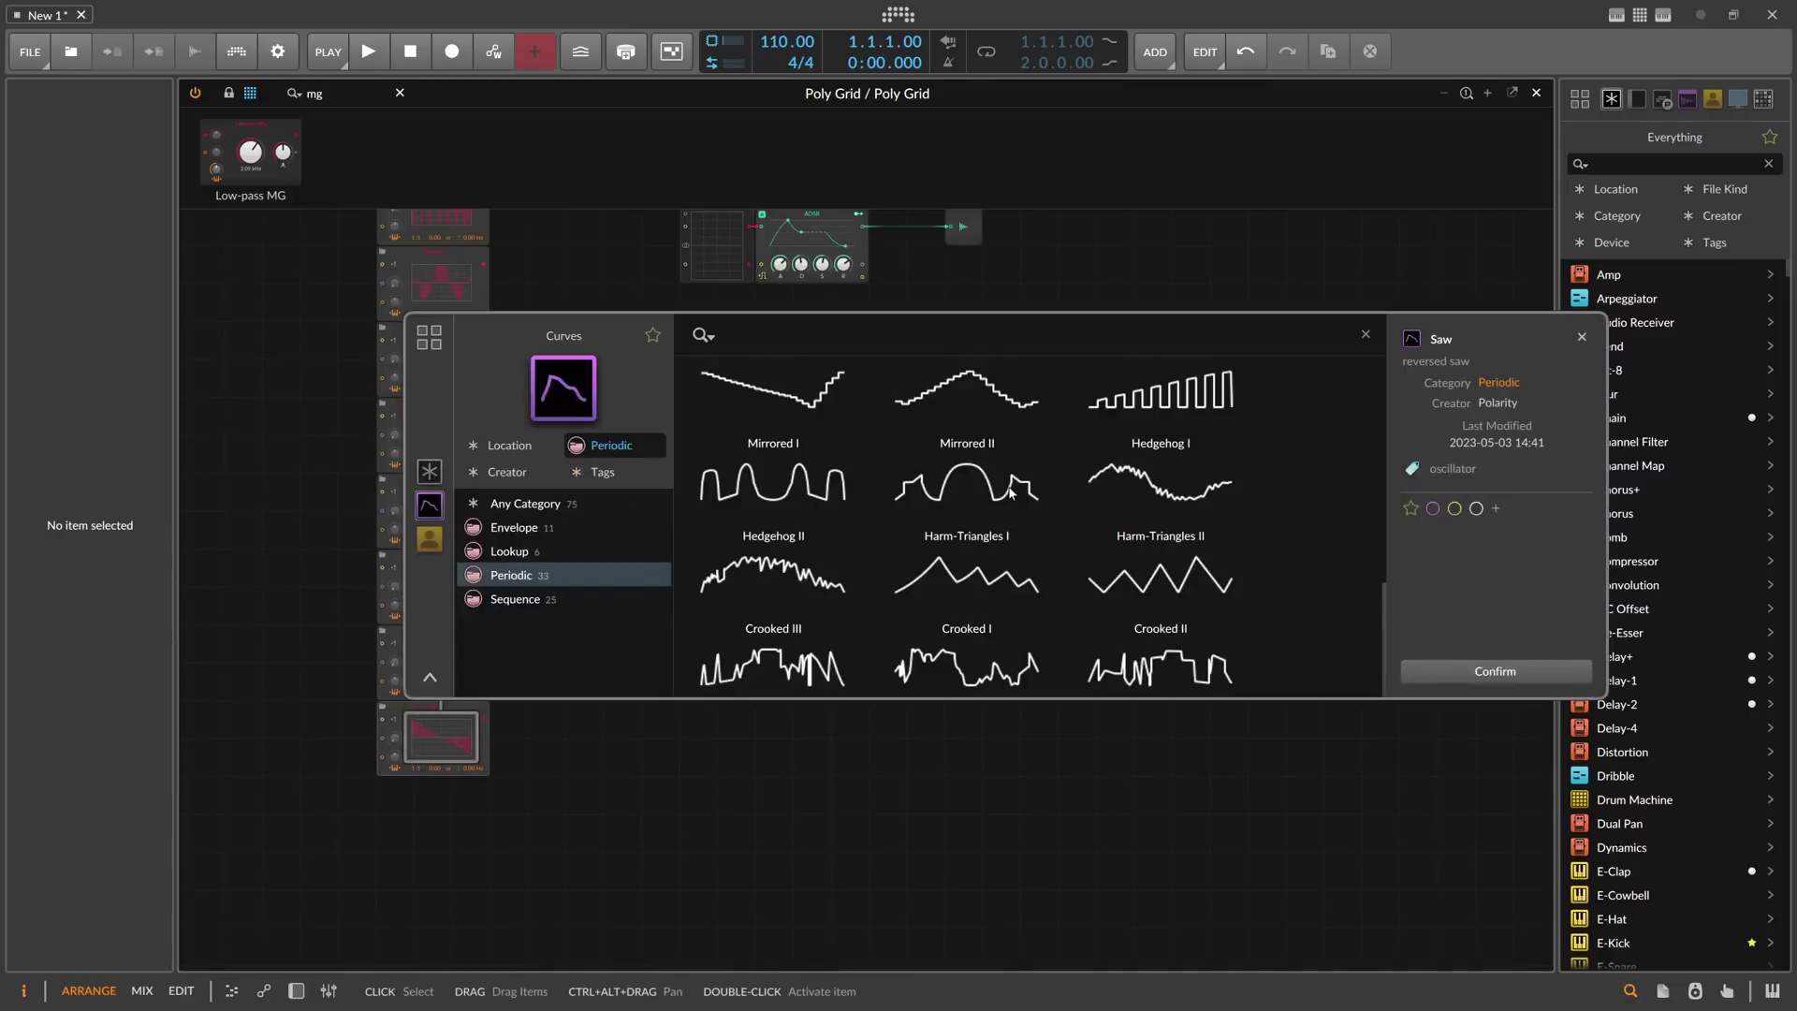
double_click(1137, 651)
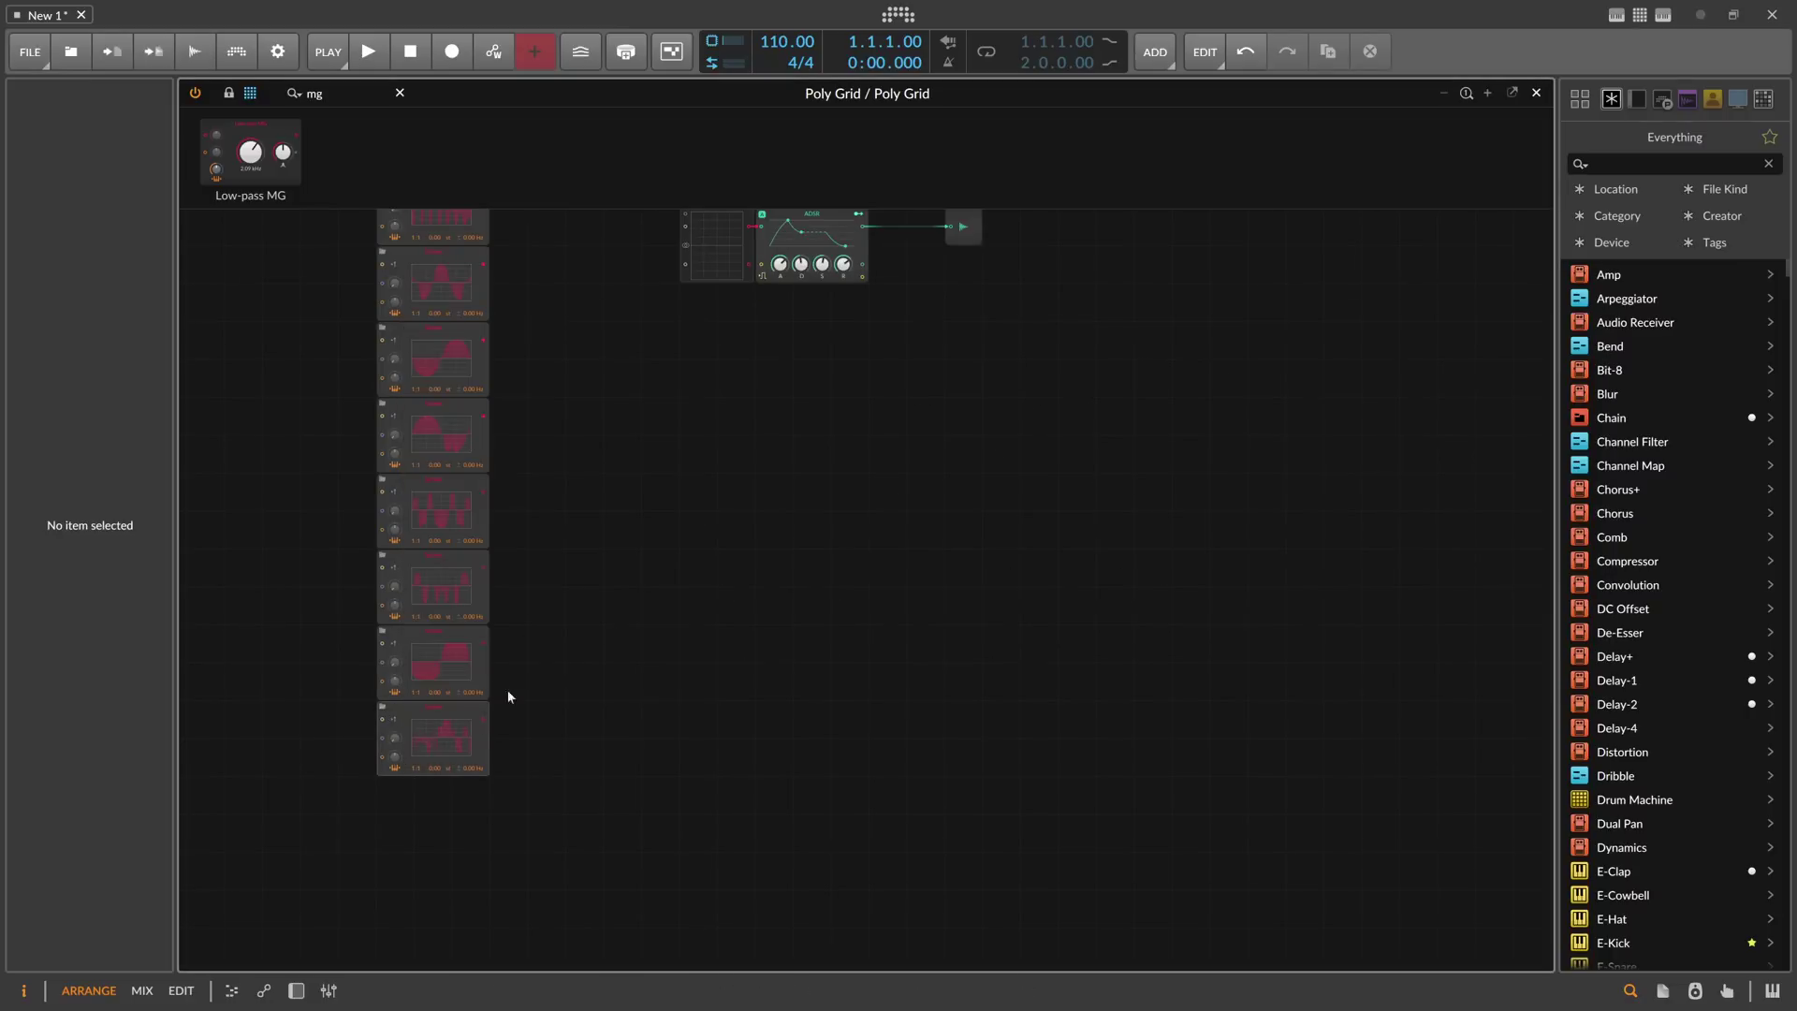
Step: Find the Mixer module with the search "mix" and add it beside the top Scrawl, fed by that oscillator
scroll(542, 505, up, 3)
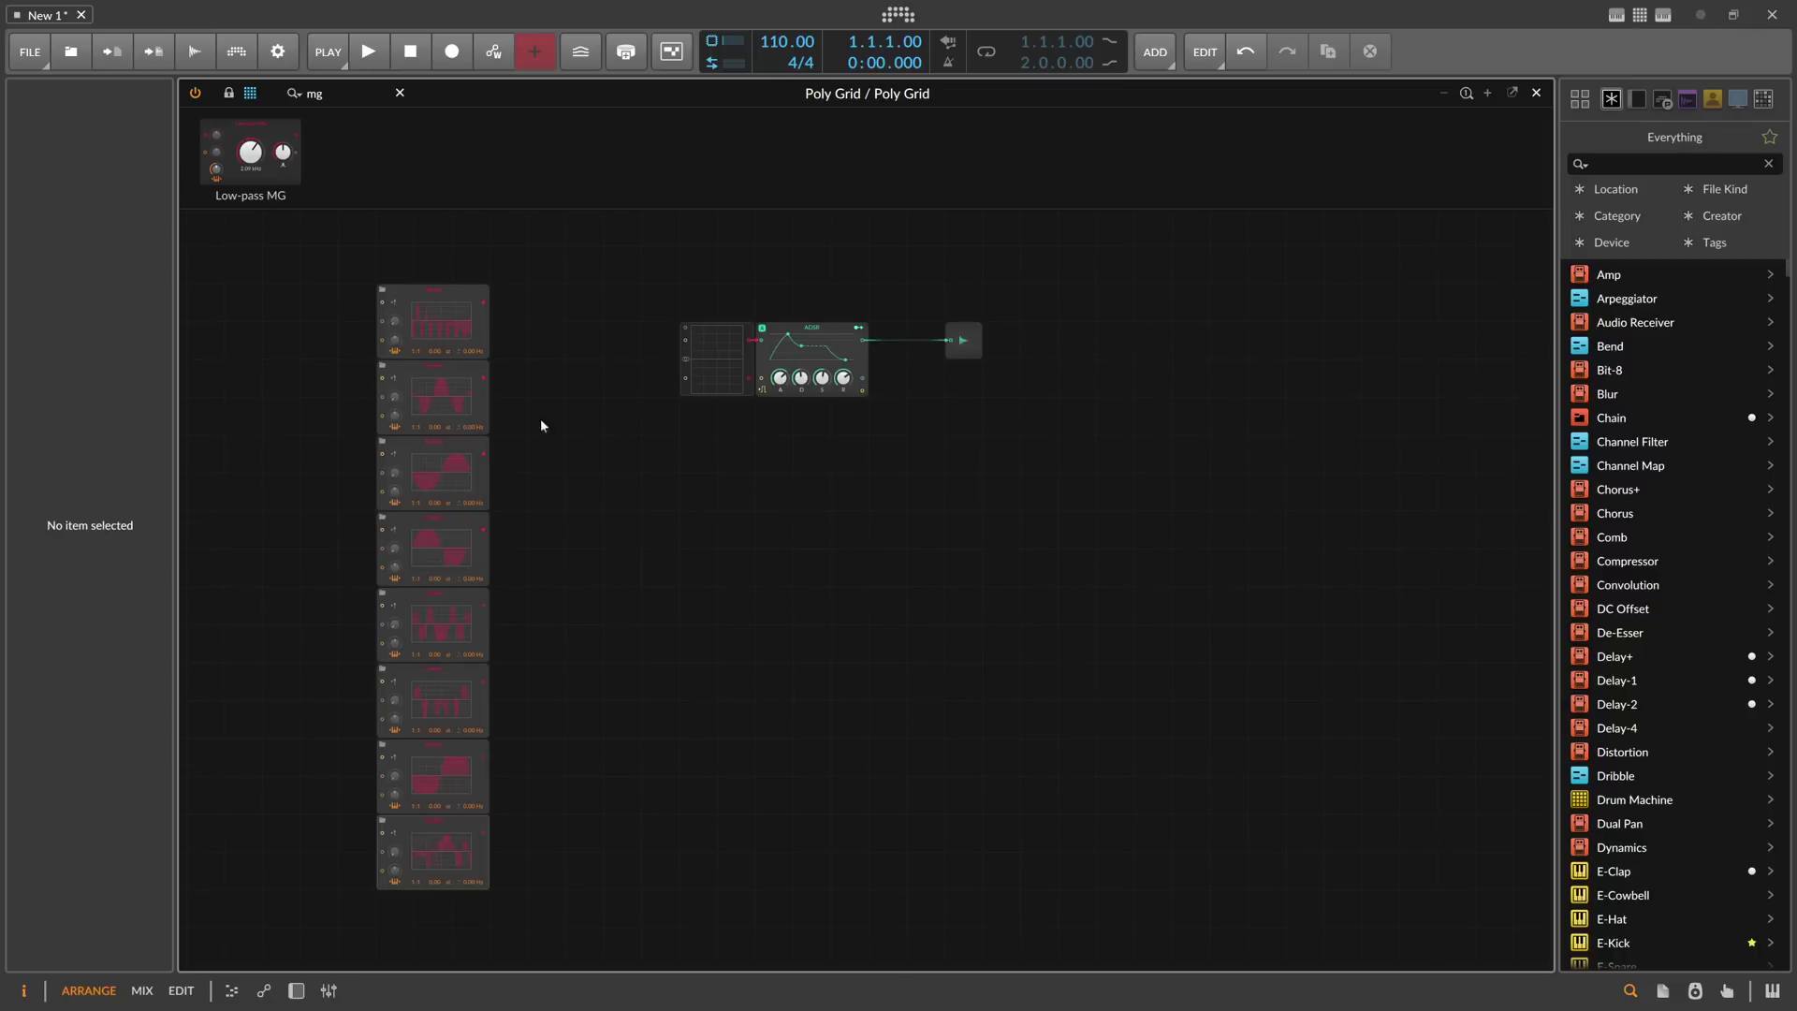
drag(331, 95, 221, 100)
key(BackSpace)
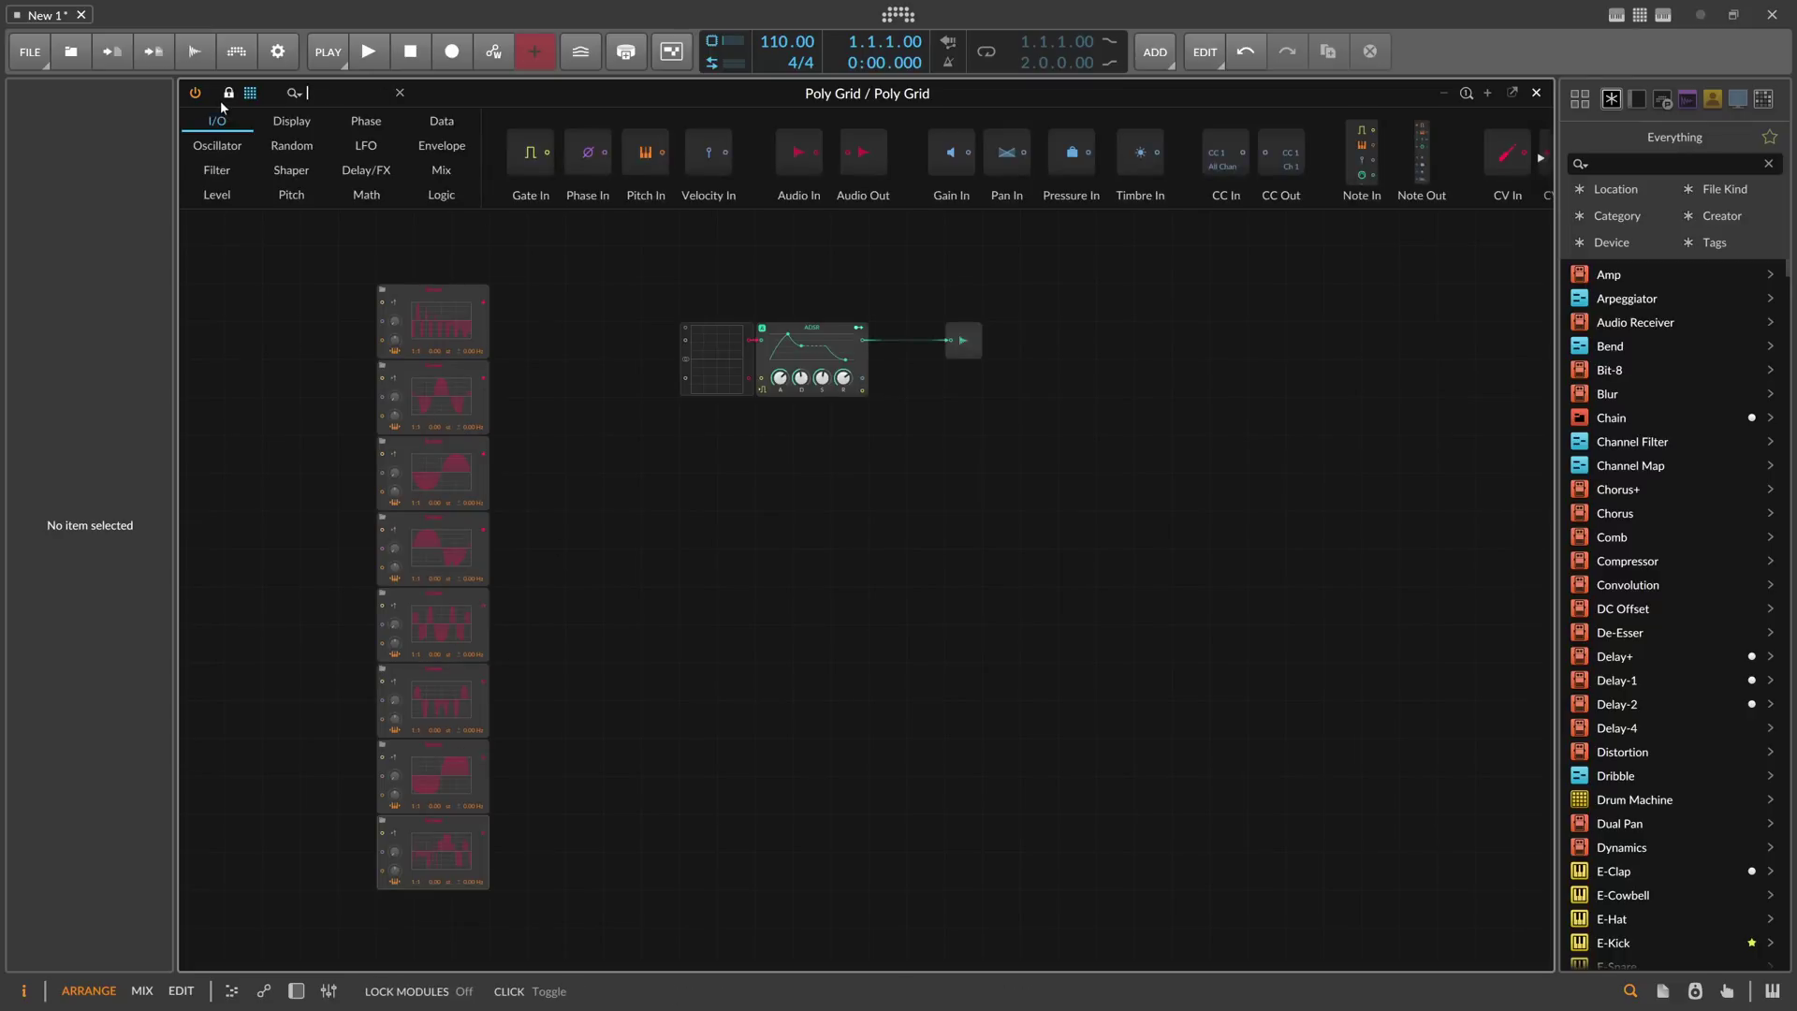
text(su)
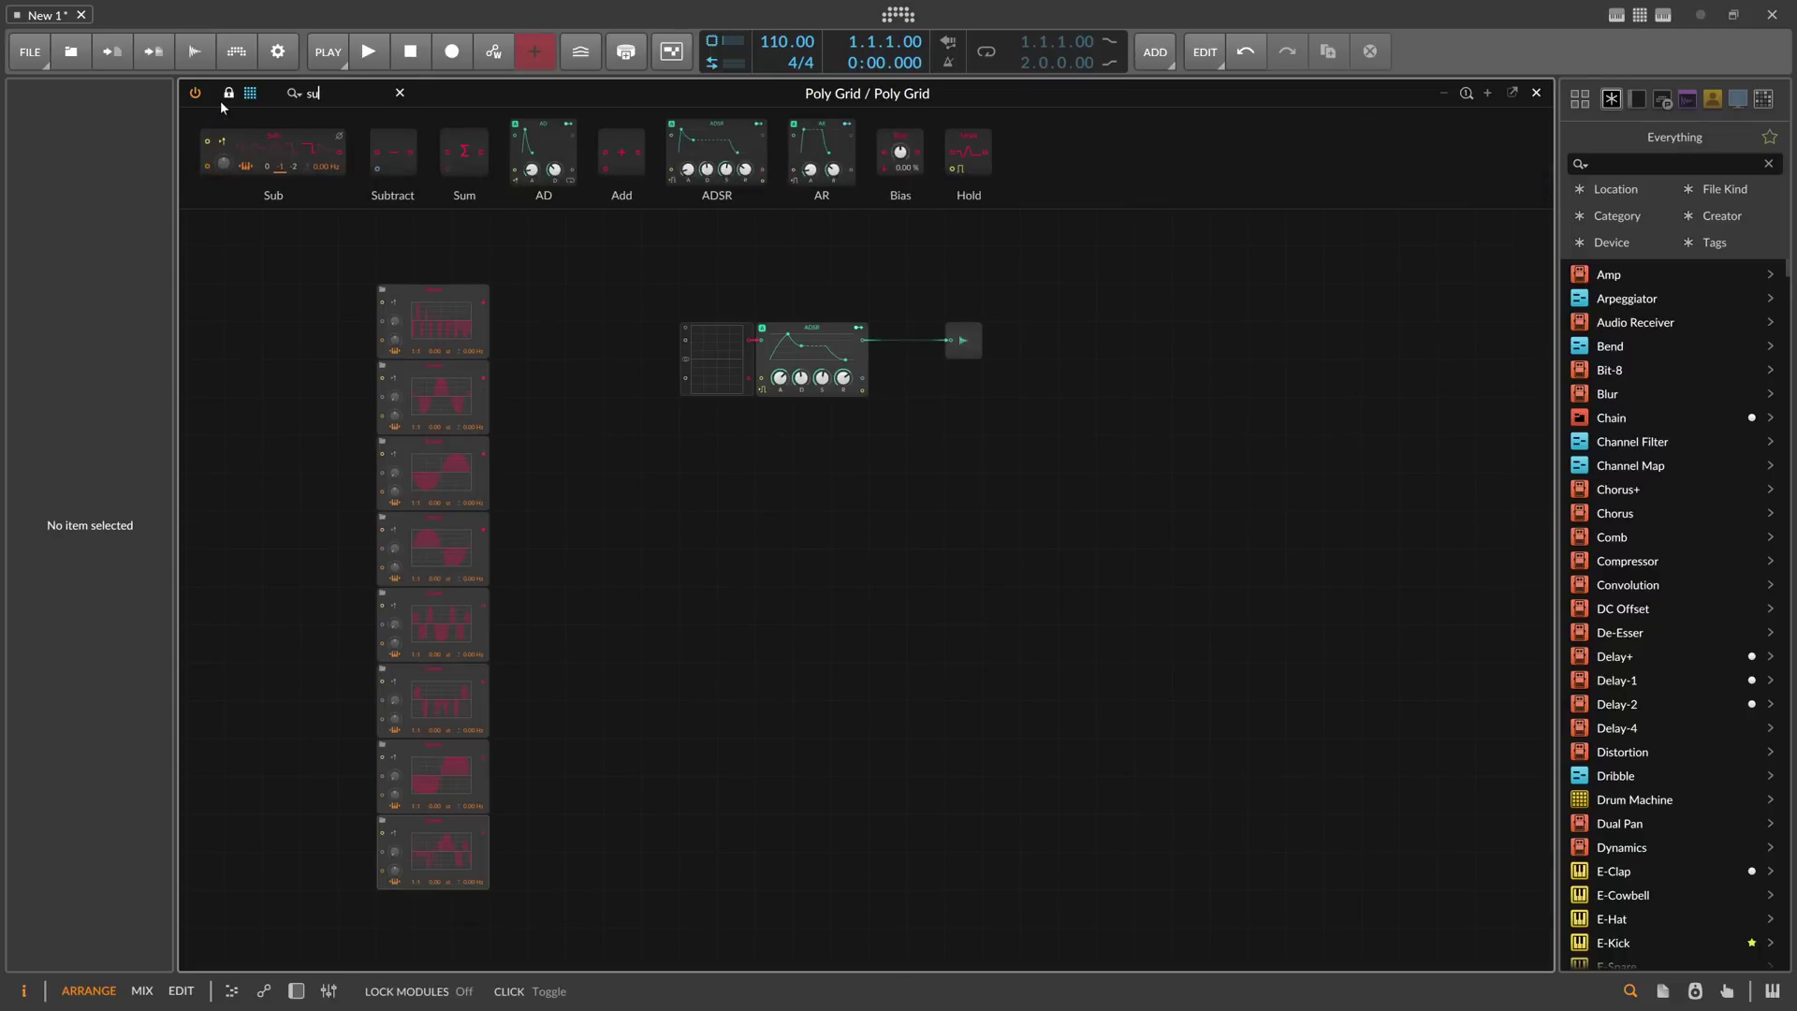
key(BackSpace)
key(BackSpace)
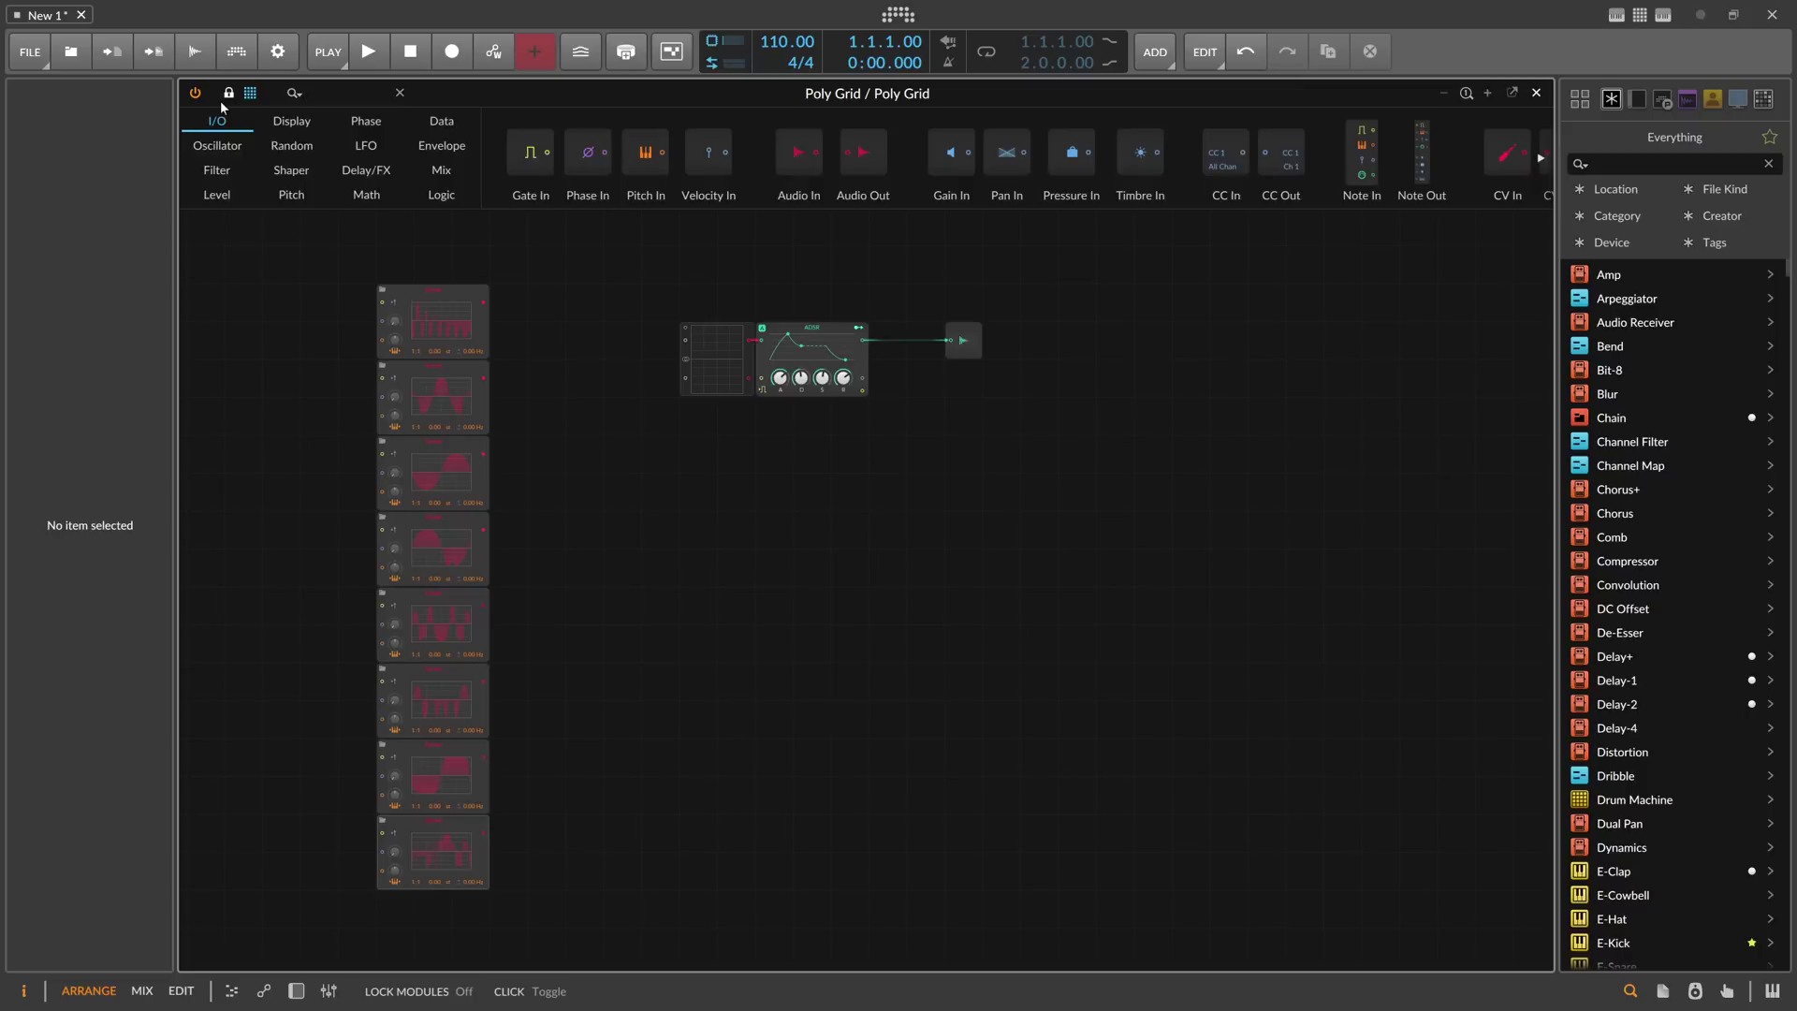
text(mix)
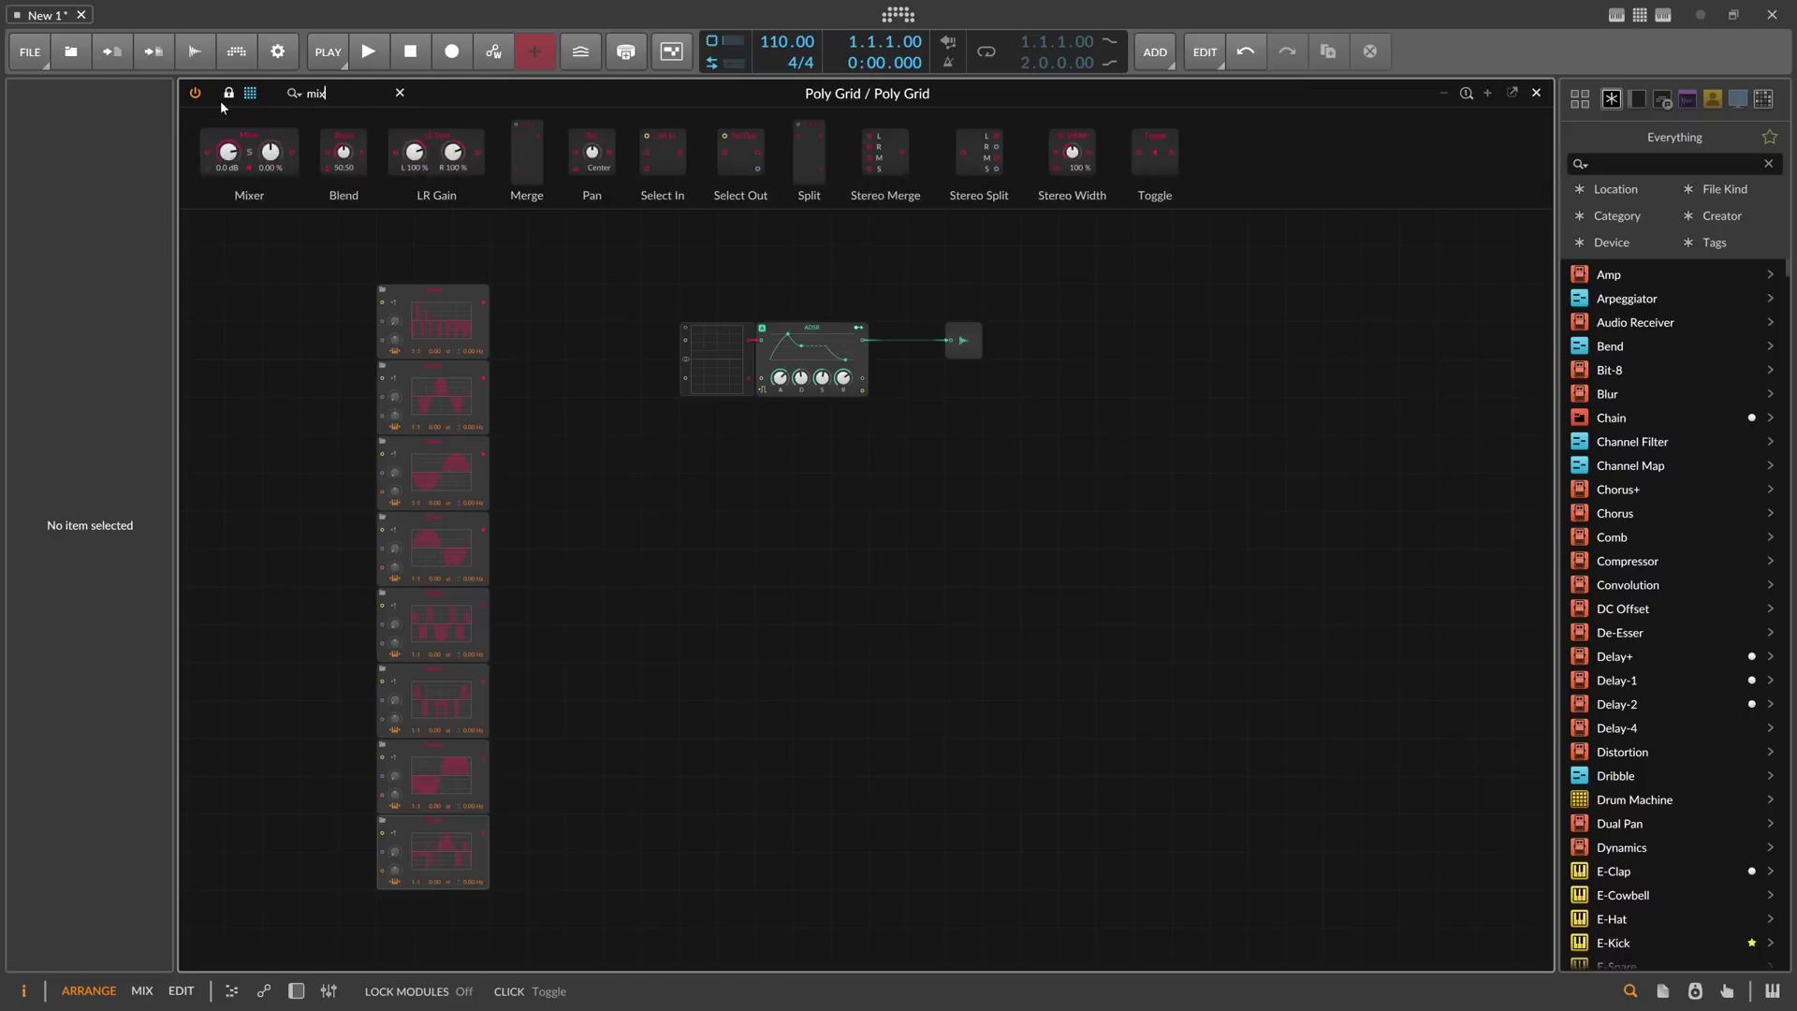
drag(271, 148, 808, 511)
Step: Connect the outputs of the second to sixth Scrawl oscillators to Mixer channels two to six
scroll(500, 340, up, 2)
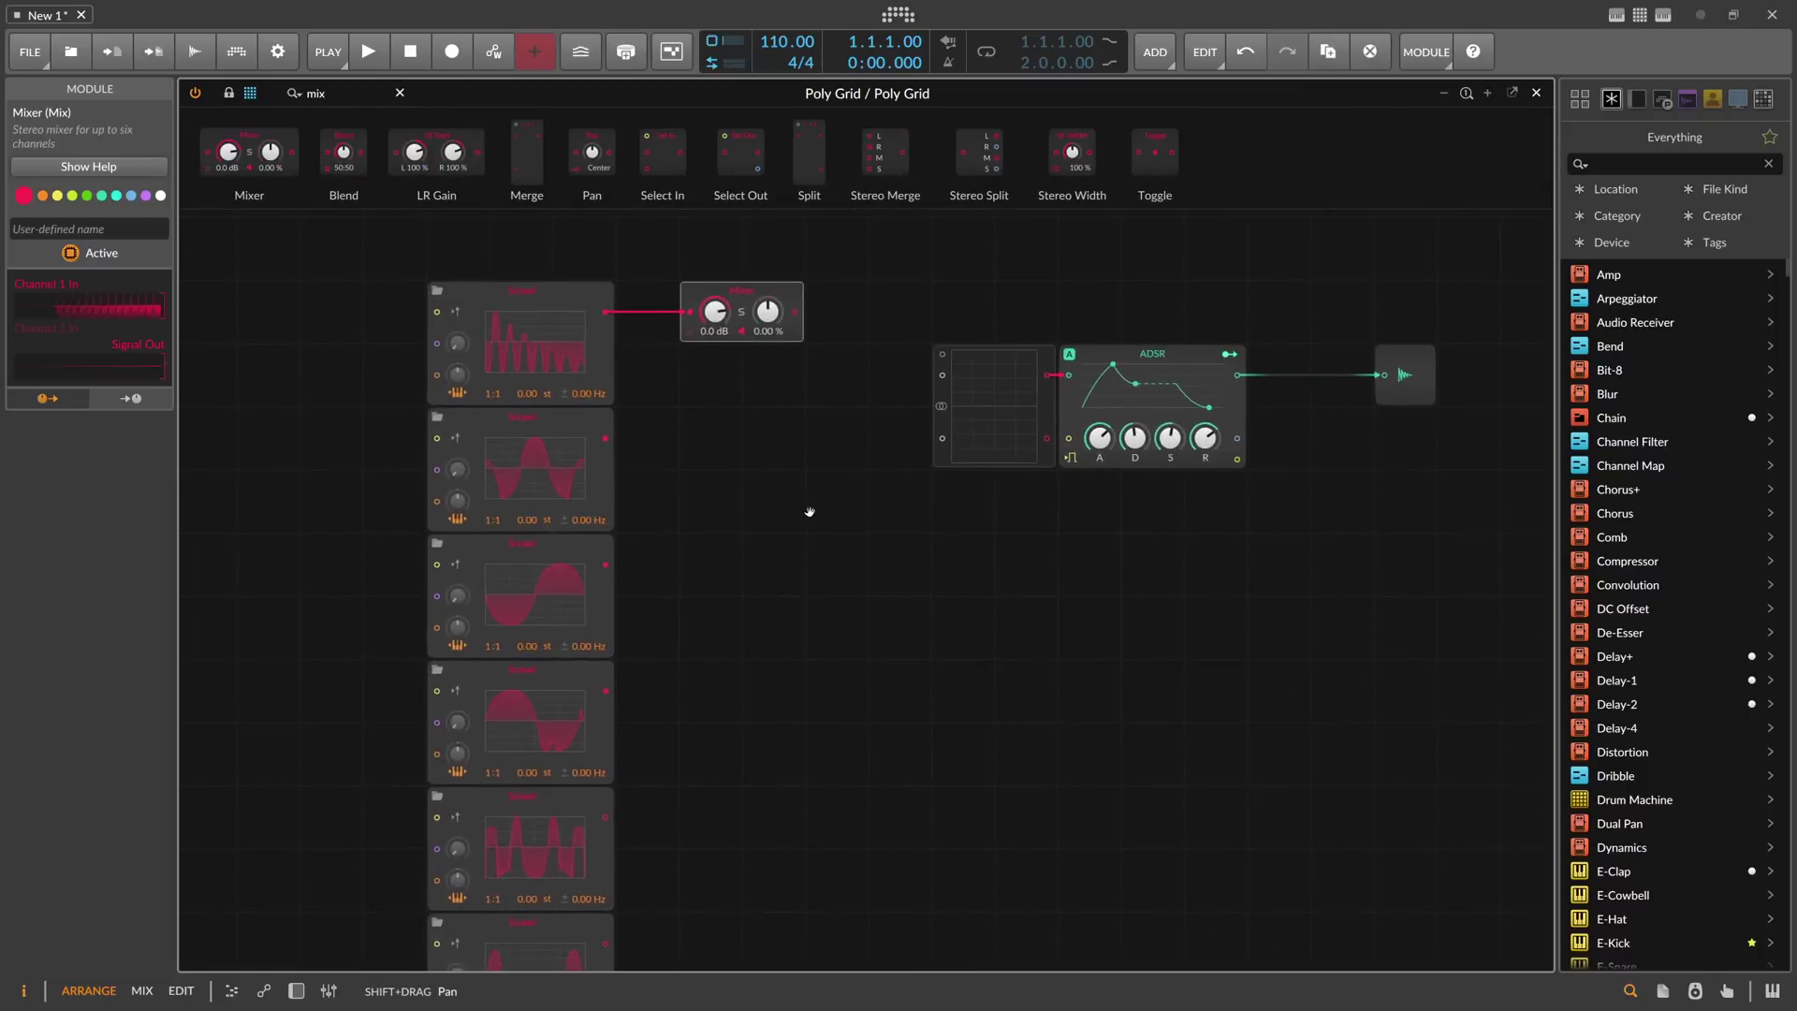
drag(606, 438, 689, 346)
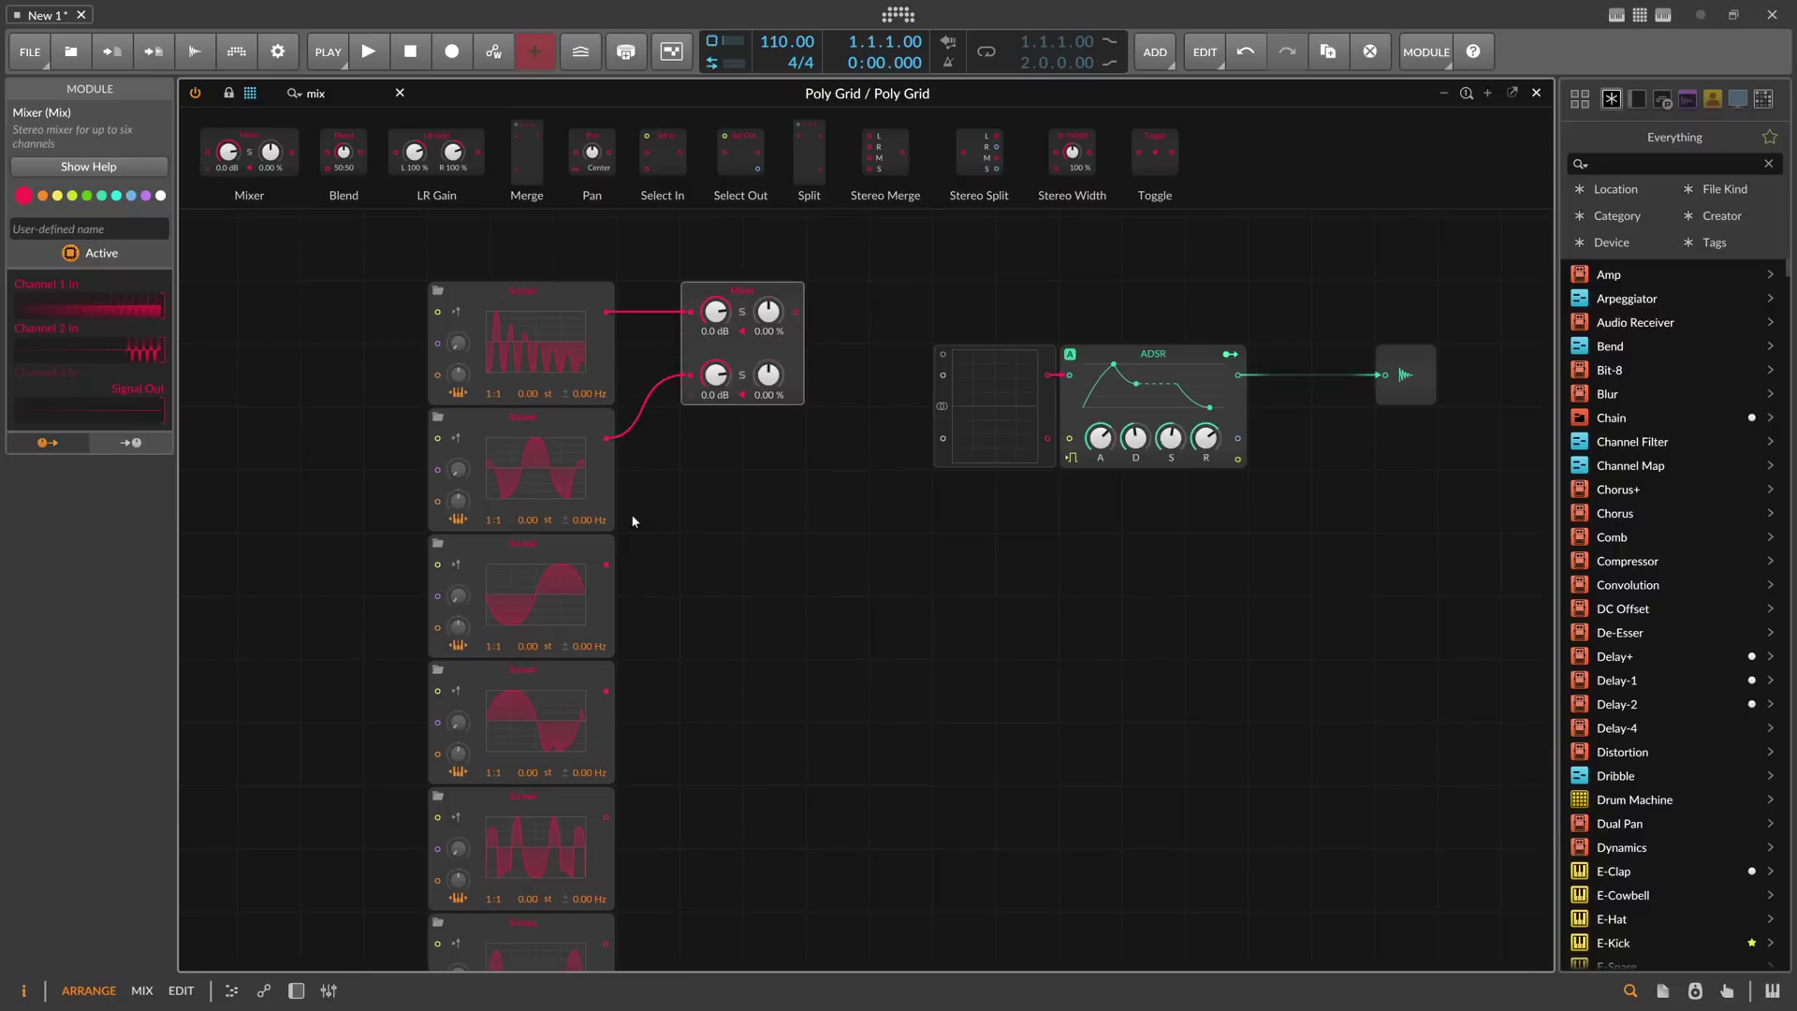
drag(606, 565, 691, 417)
scroll(646, 524, down, 3)
drag(609, 563, 690, 374)
drag(608, 691, 692, 402)
scroll(693, 491, down, 3)
drag(608, 564, 691, 211)
drag(608, 691, 702, 292)
Step: Replace the Mixer with a Sum module and connect the seventh and eighth Scrawl oscillators to its free inputs
scroll(749, 292, up, 3)
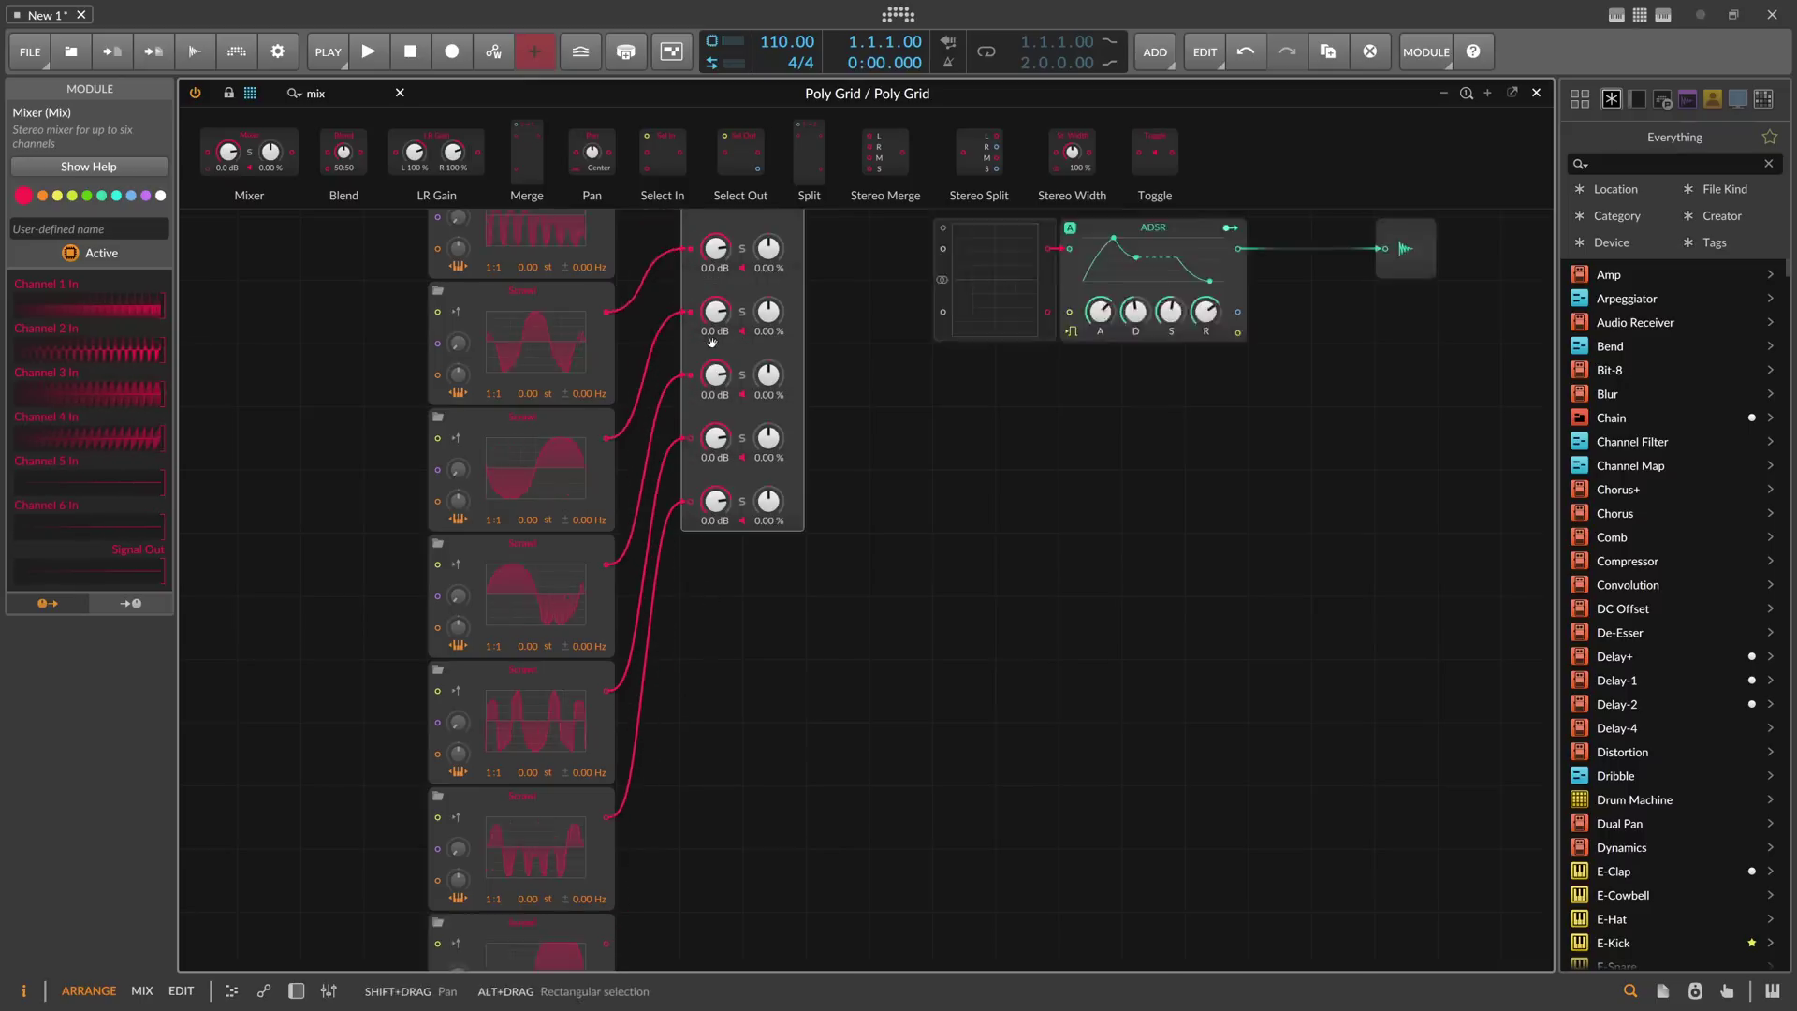
right_click(789, 292)
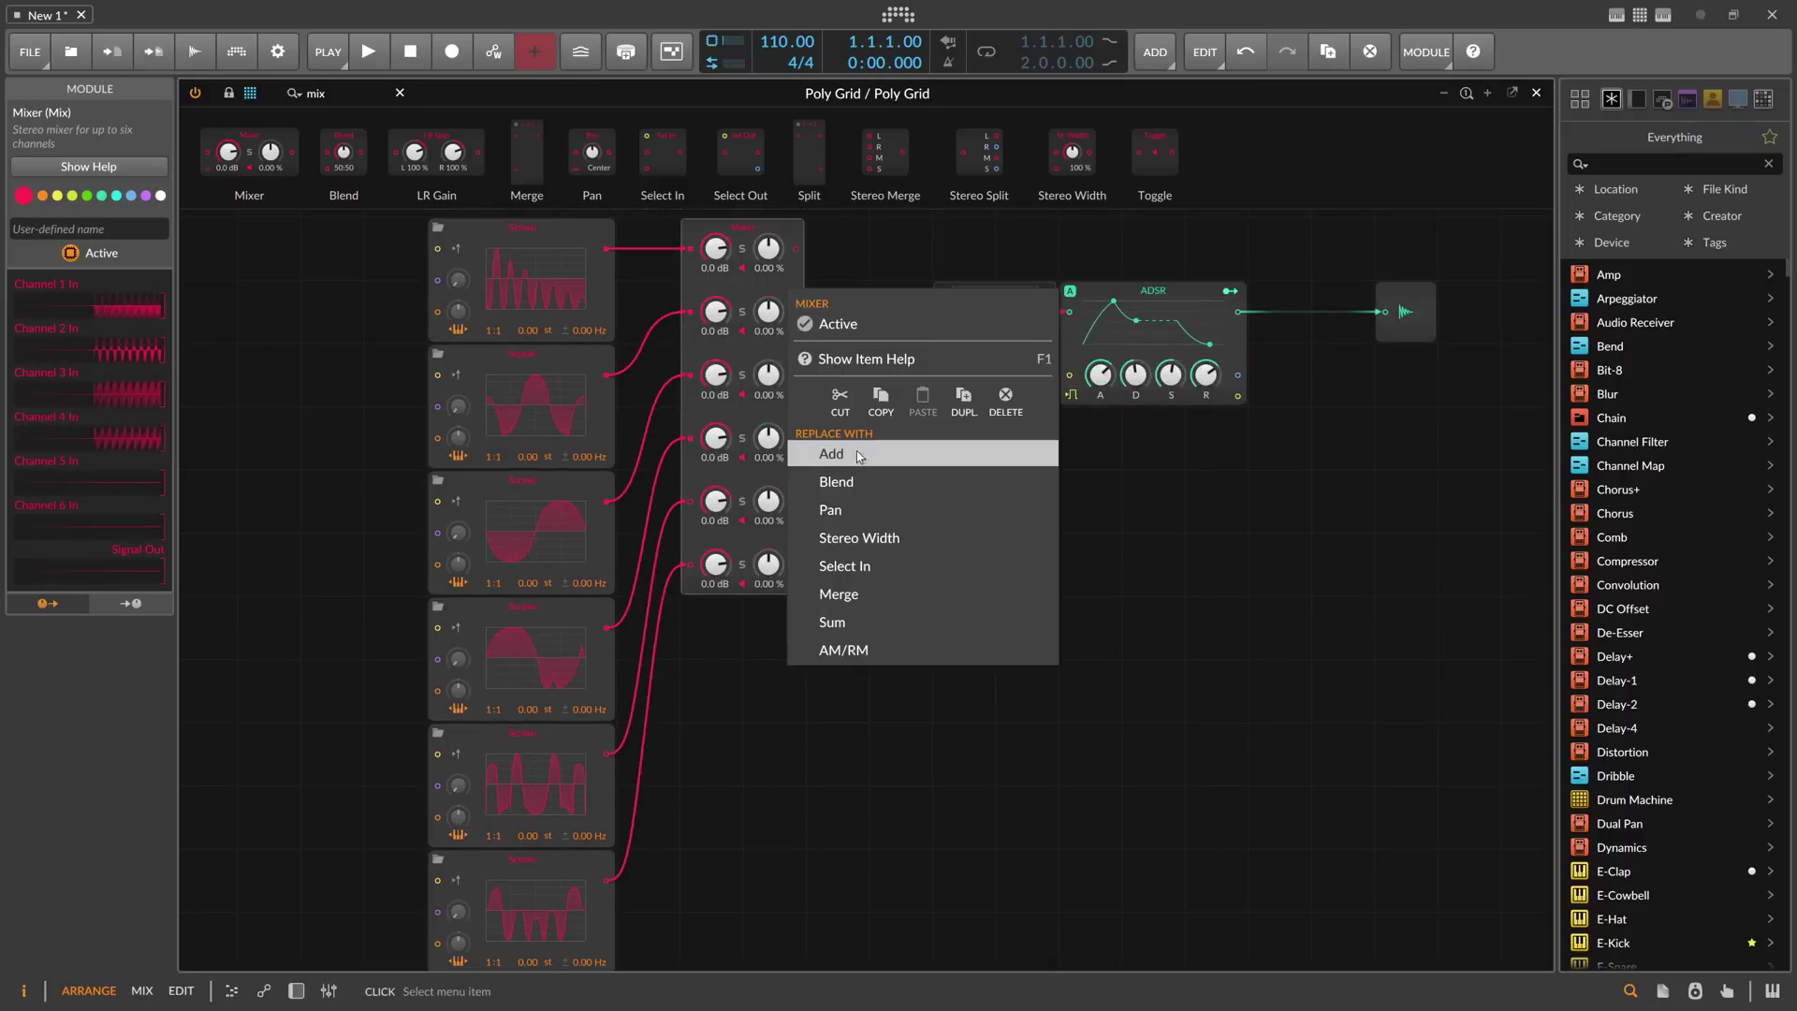
click(833, 621)
scroll(723, 602, down, 2)
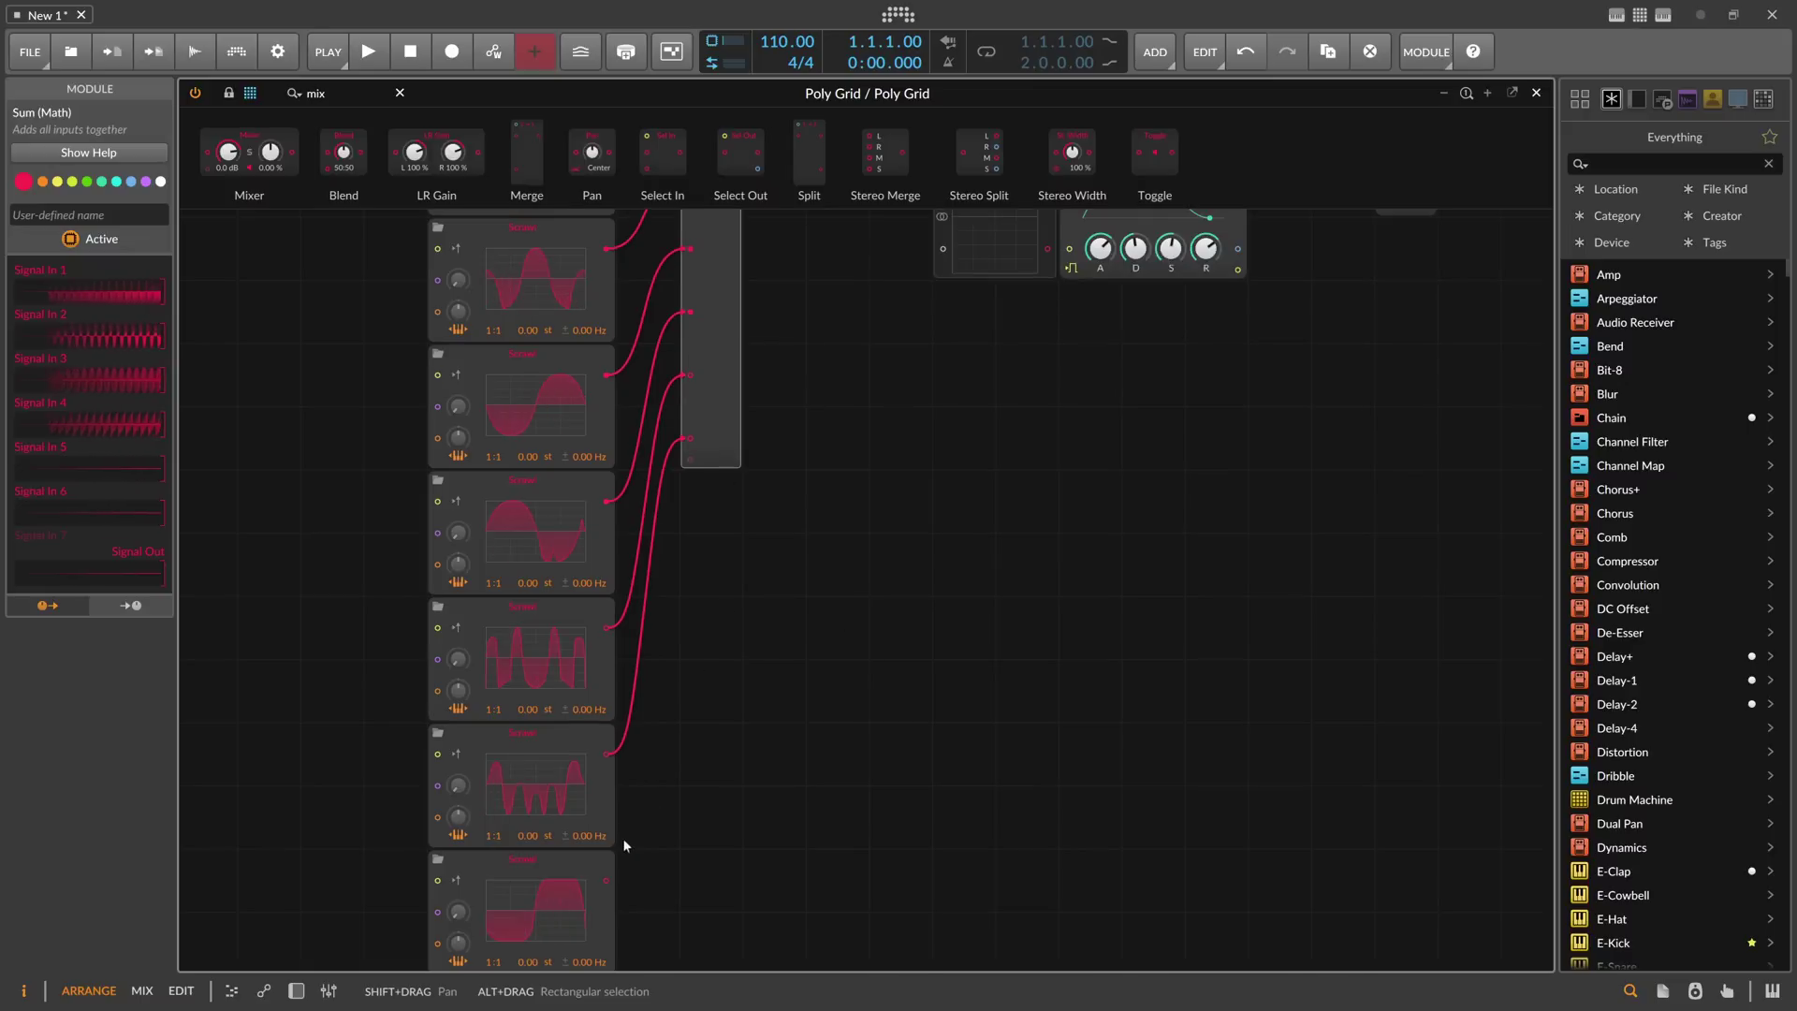
drag(606, 880, 694, 473)
scroll(699, 522, down, 2)
drag(606, 754, 692, 273)
Step: Find the Attenuate module with the search "att" and insert one before each of the eight Sum inputs
scroll(698, 429, up, 2)
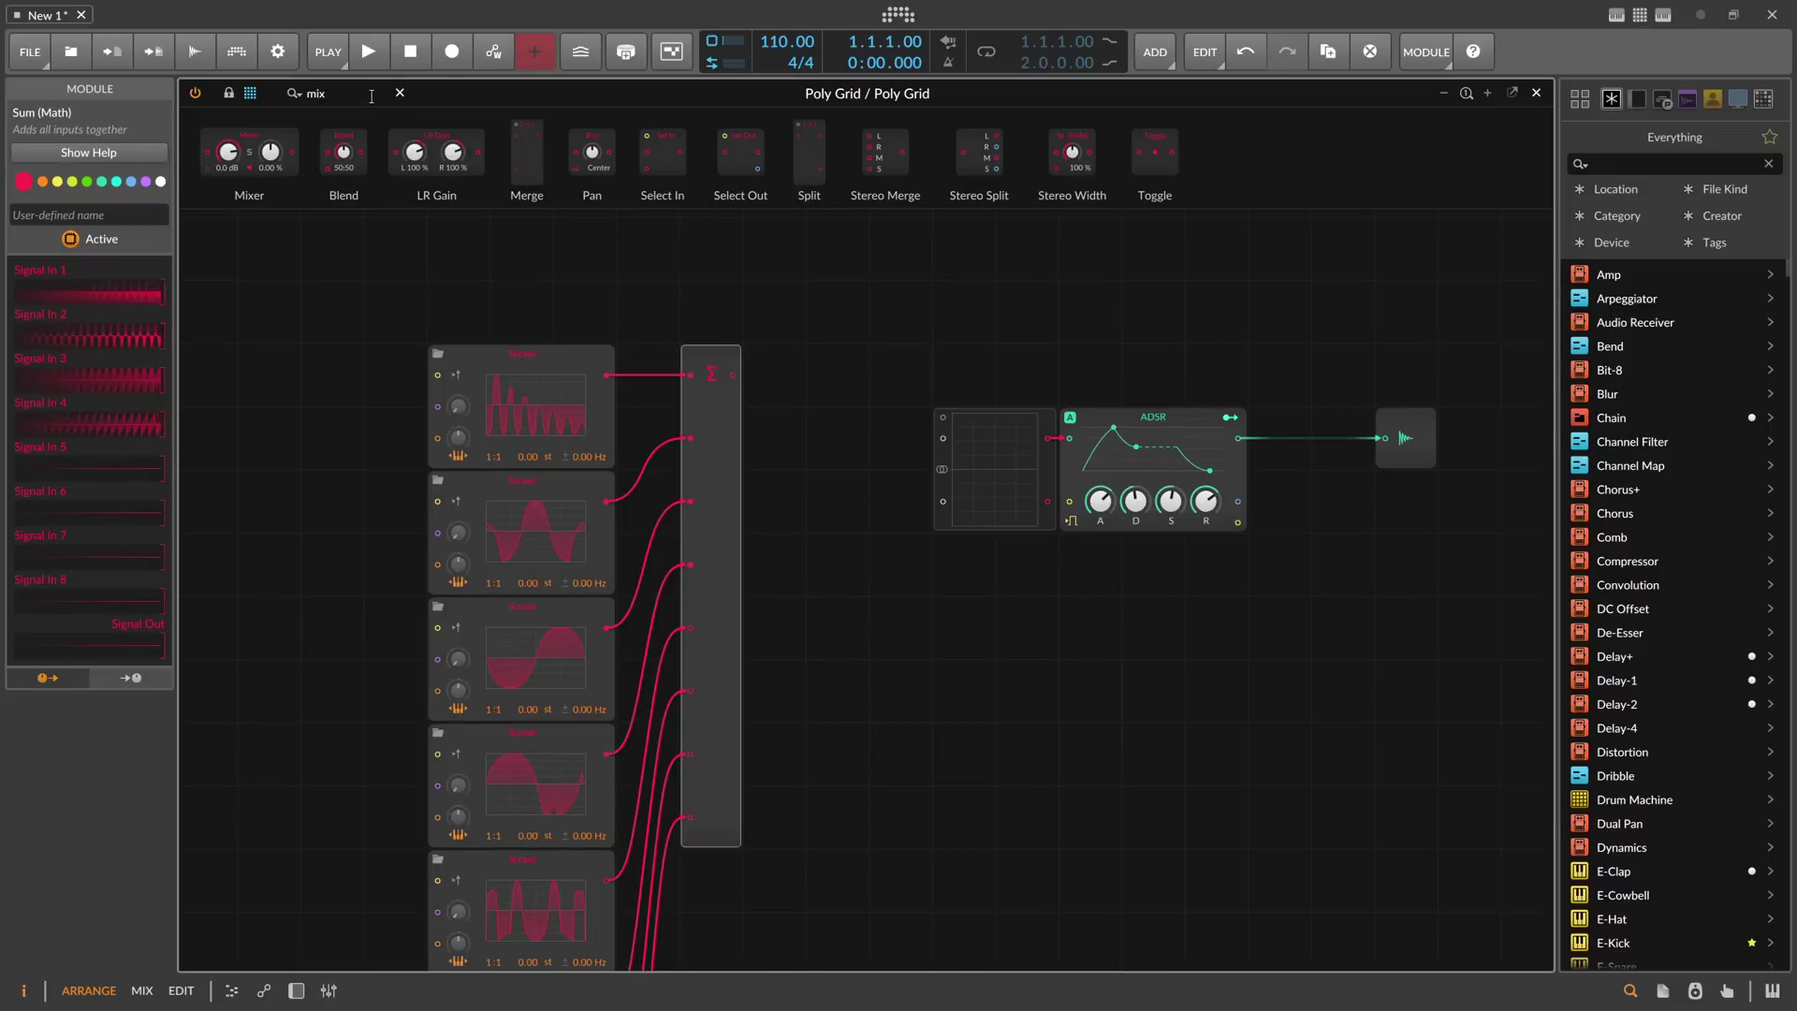
text(att)
drag(237, 149, 647, 379)
drag(229, 150, 649, 571)
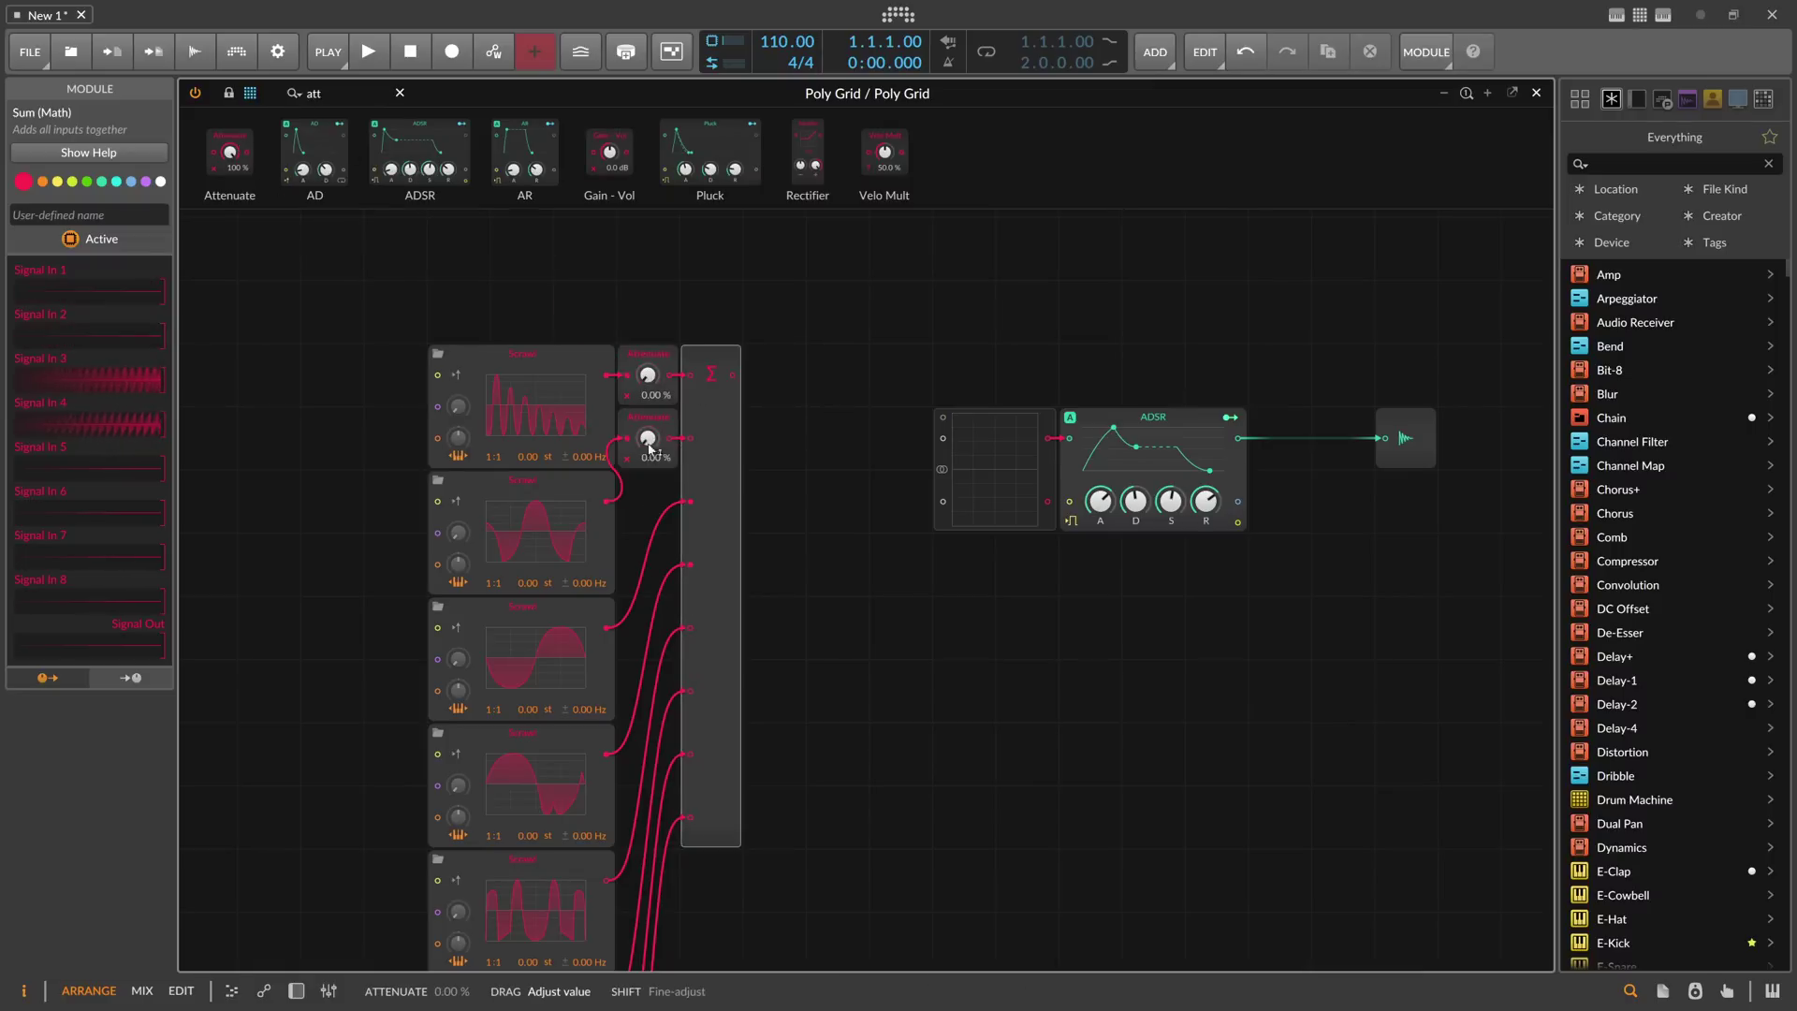
drag(229, 152, 688, 566)
drag(587, 535, 686, 628)
drag(230, 152, 683, 690)
scroll(329, 269, down, 2)
drag(241, 183, 652, 805)
Step: Set the attenuation level of the third to seventh Attenuate modules to 0 %
drag(651, 630, 651, 749)
drag(650, 567, 650, 687)
drag(650, 505, 650, 625)
drag(648, 443, 647, 560)
drag(650, 379, 650, 496)
Step: Select all eight Attenuate modules with the Sum module and move them slightly away from the Scrawl column
drag(655, 262, 731, 332)
scroll(783, 327, down, 1)
drag(811, 381, 850, 309)
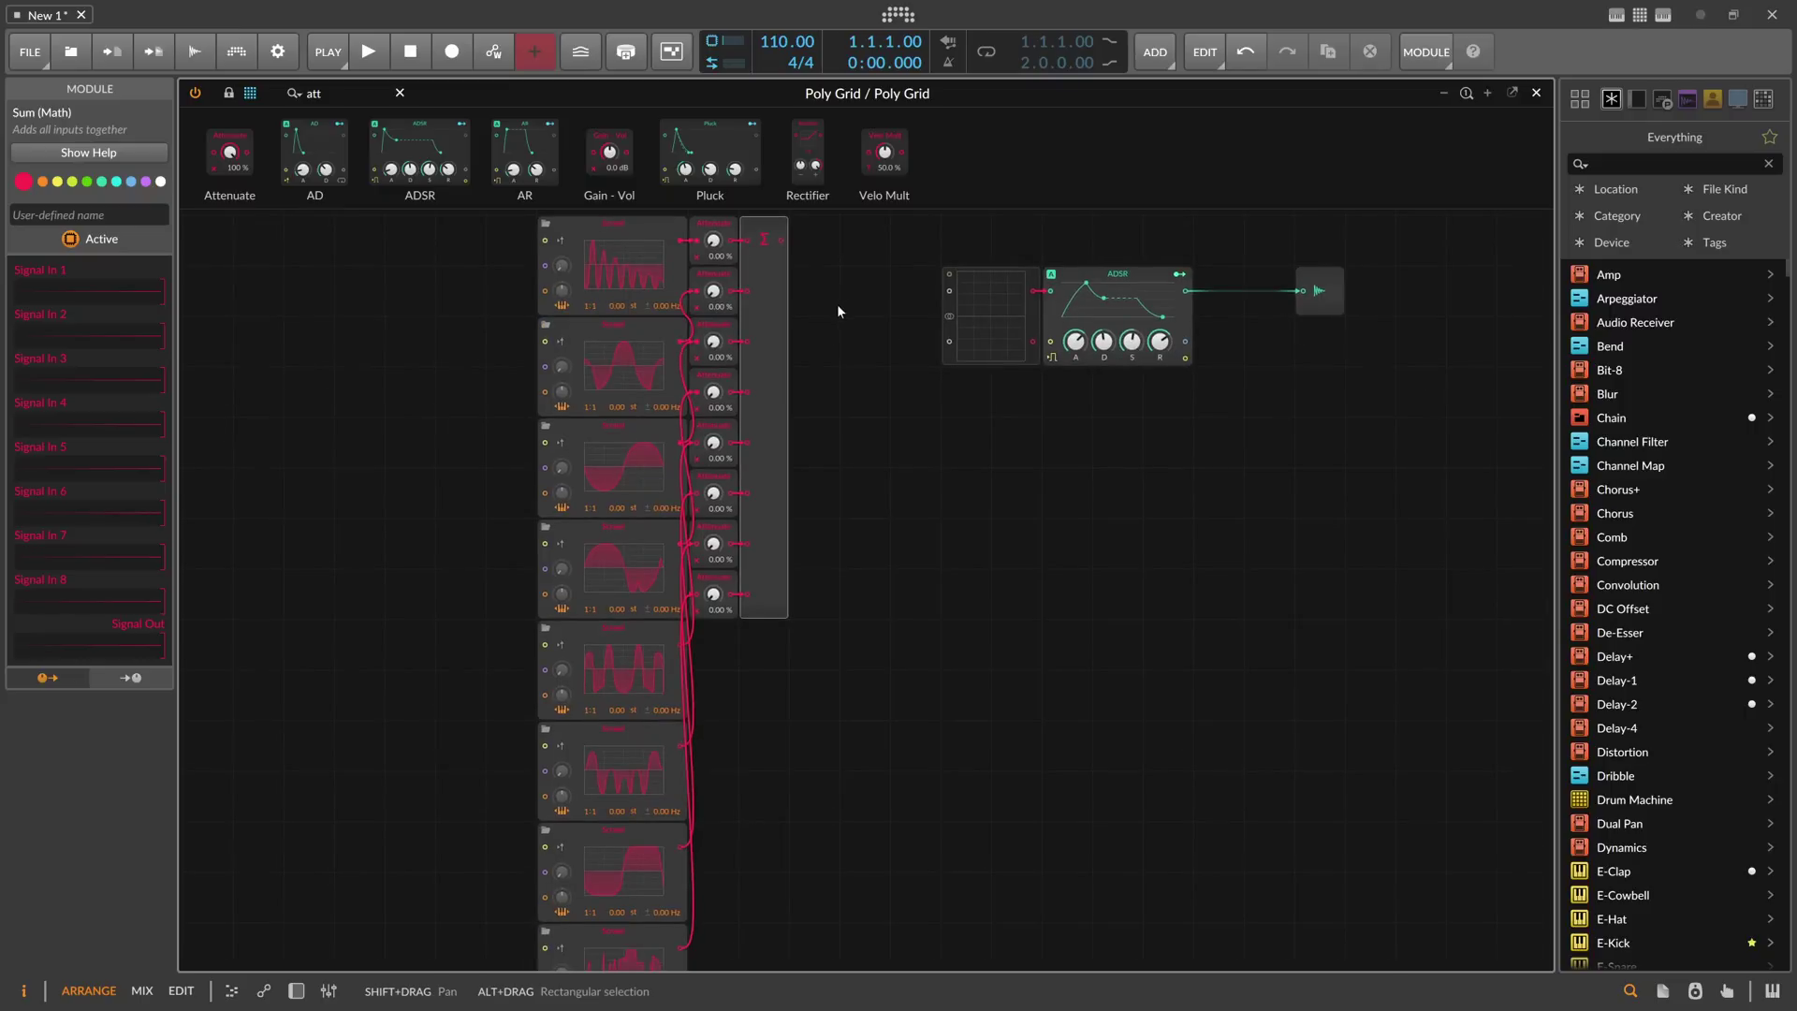
scroll(829, 378, up, 1)
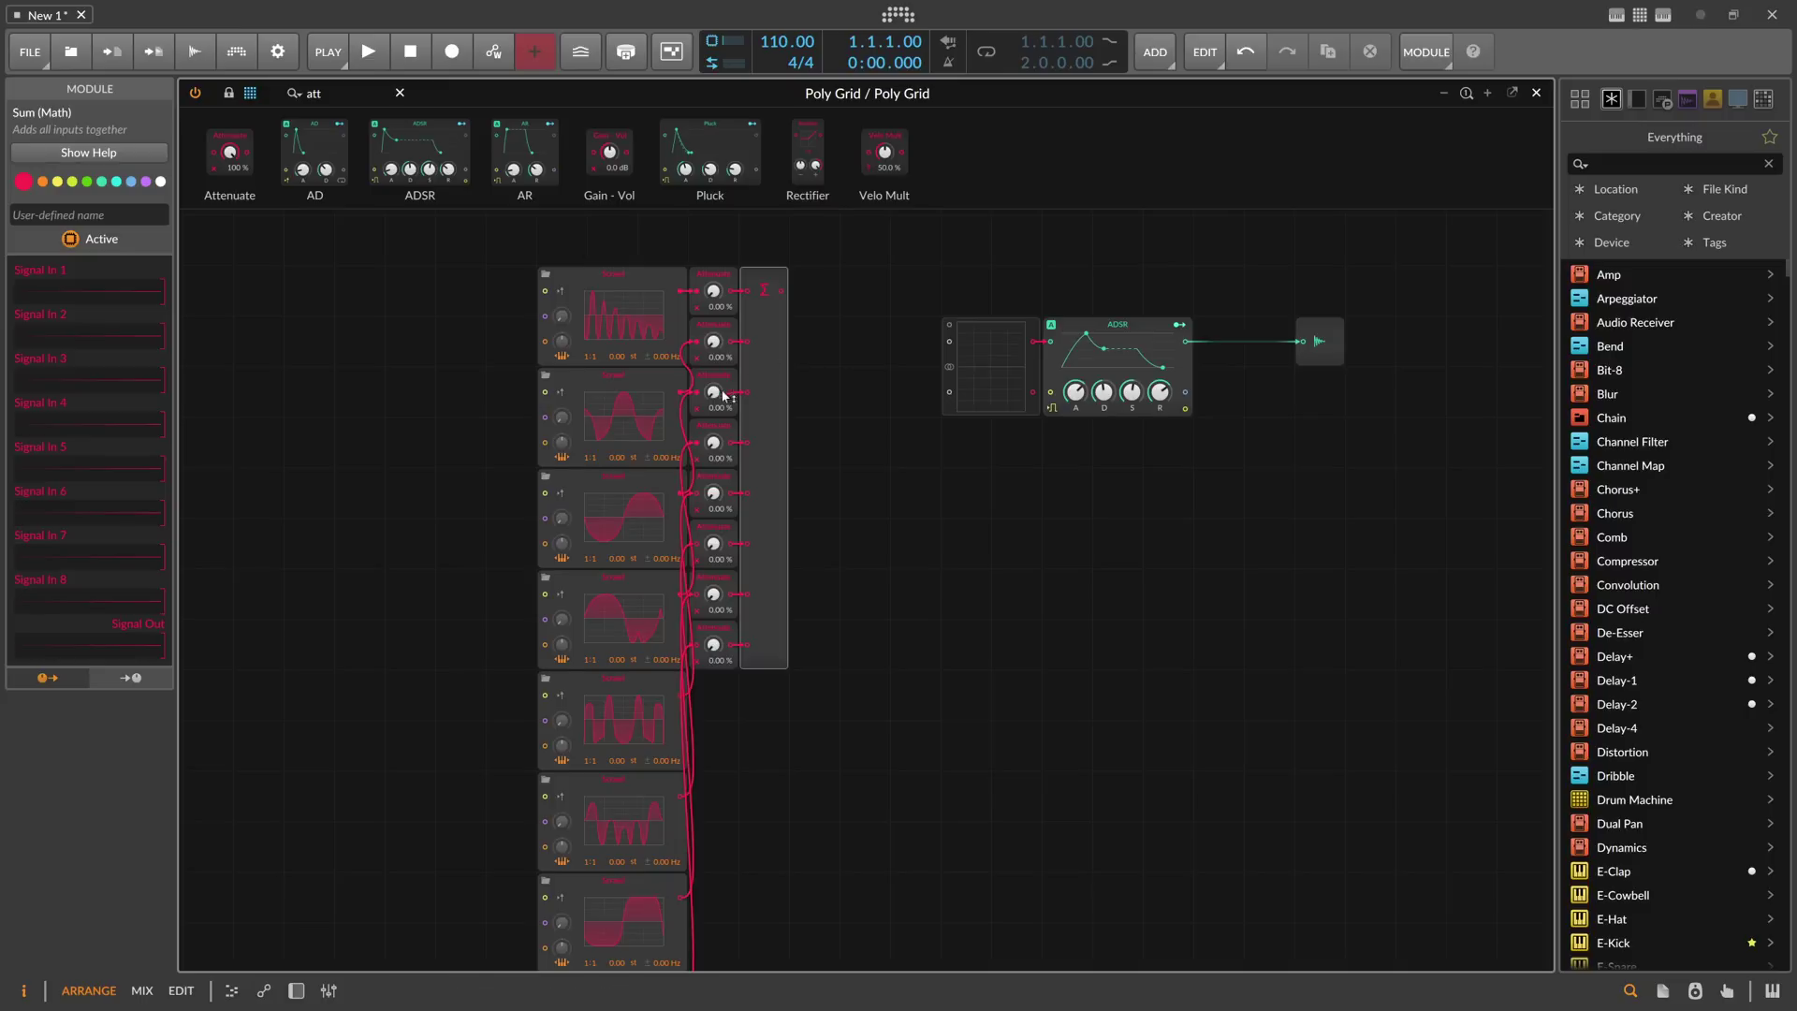
drag(849, 614, 718, 270)
mouse_move(875, 676)
mouse_down()
mouse_move(702, 348)
mouse_move(704, 271)
mouse_move(769, 292)
mouse_up()
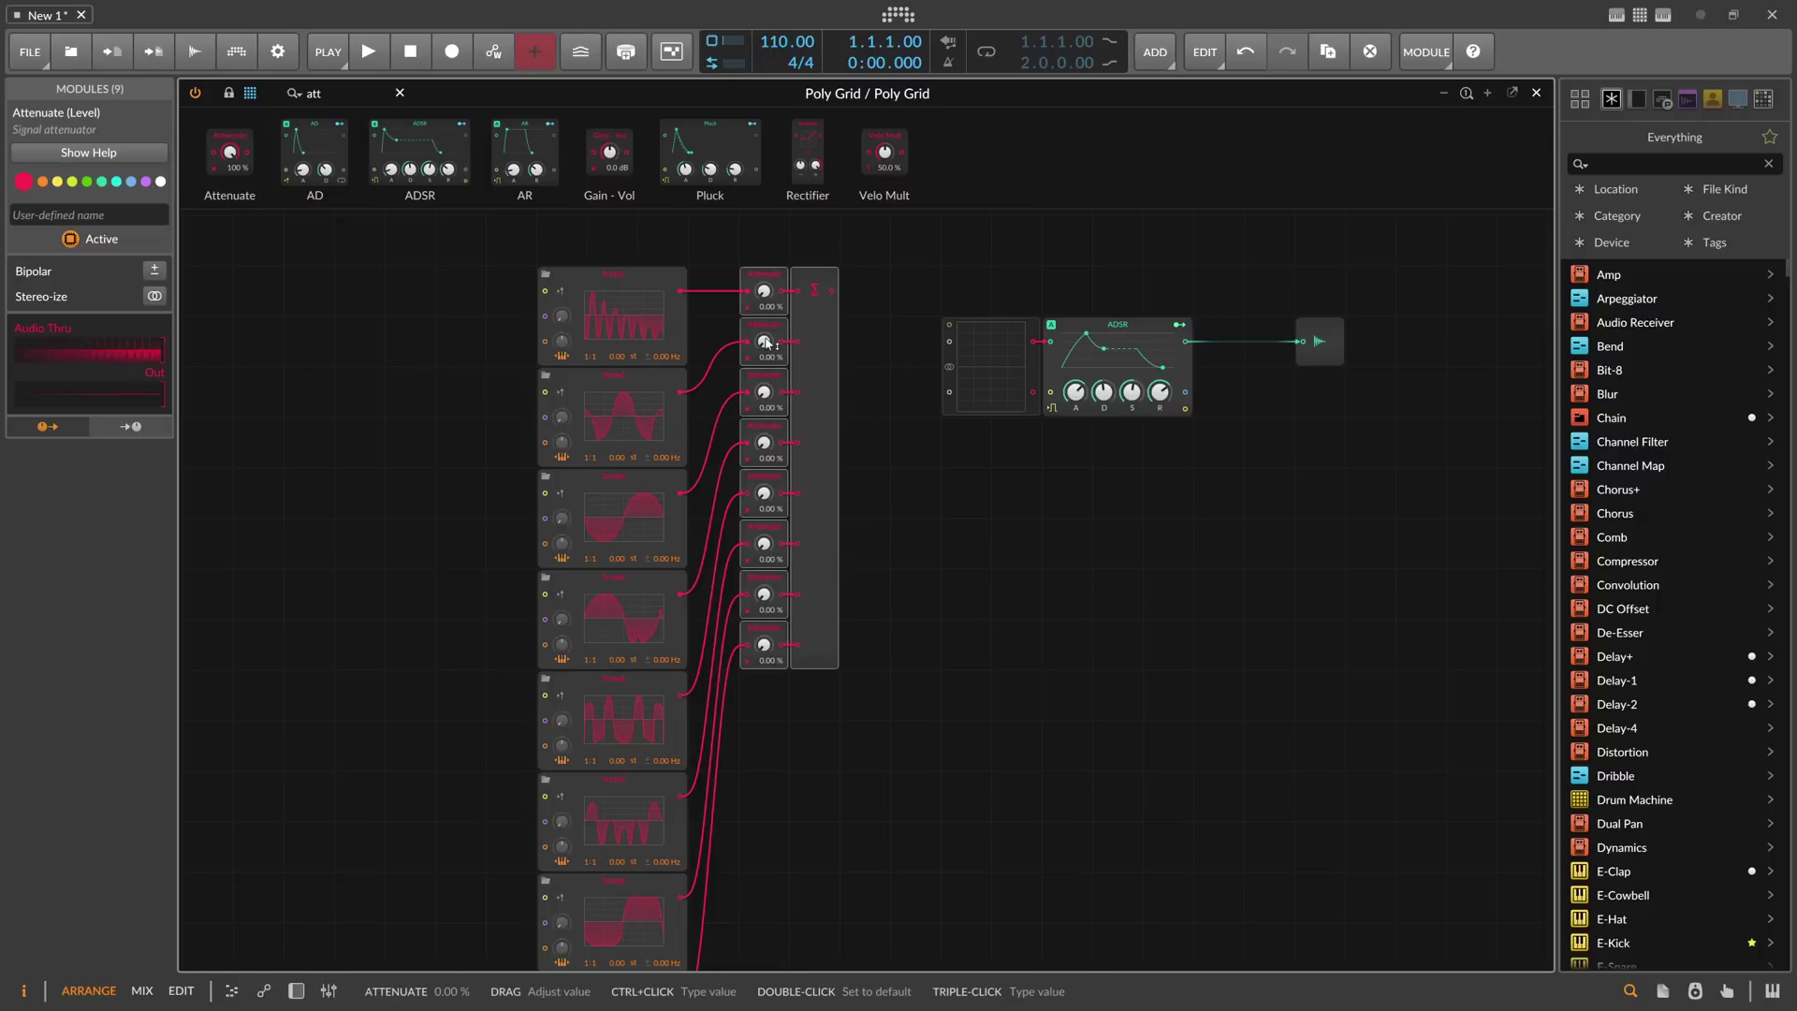
Step: Connect the Sum output to the first Oscilloscope signal input and enlarge the Oscilloscope until it adjoins the Sum module
scroll(765, 342, down, 1)
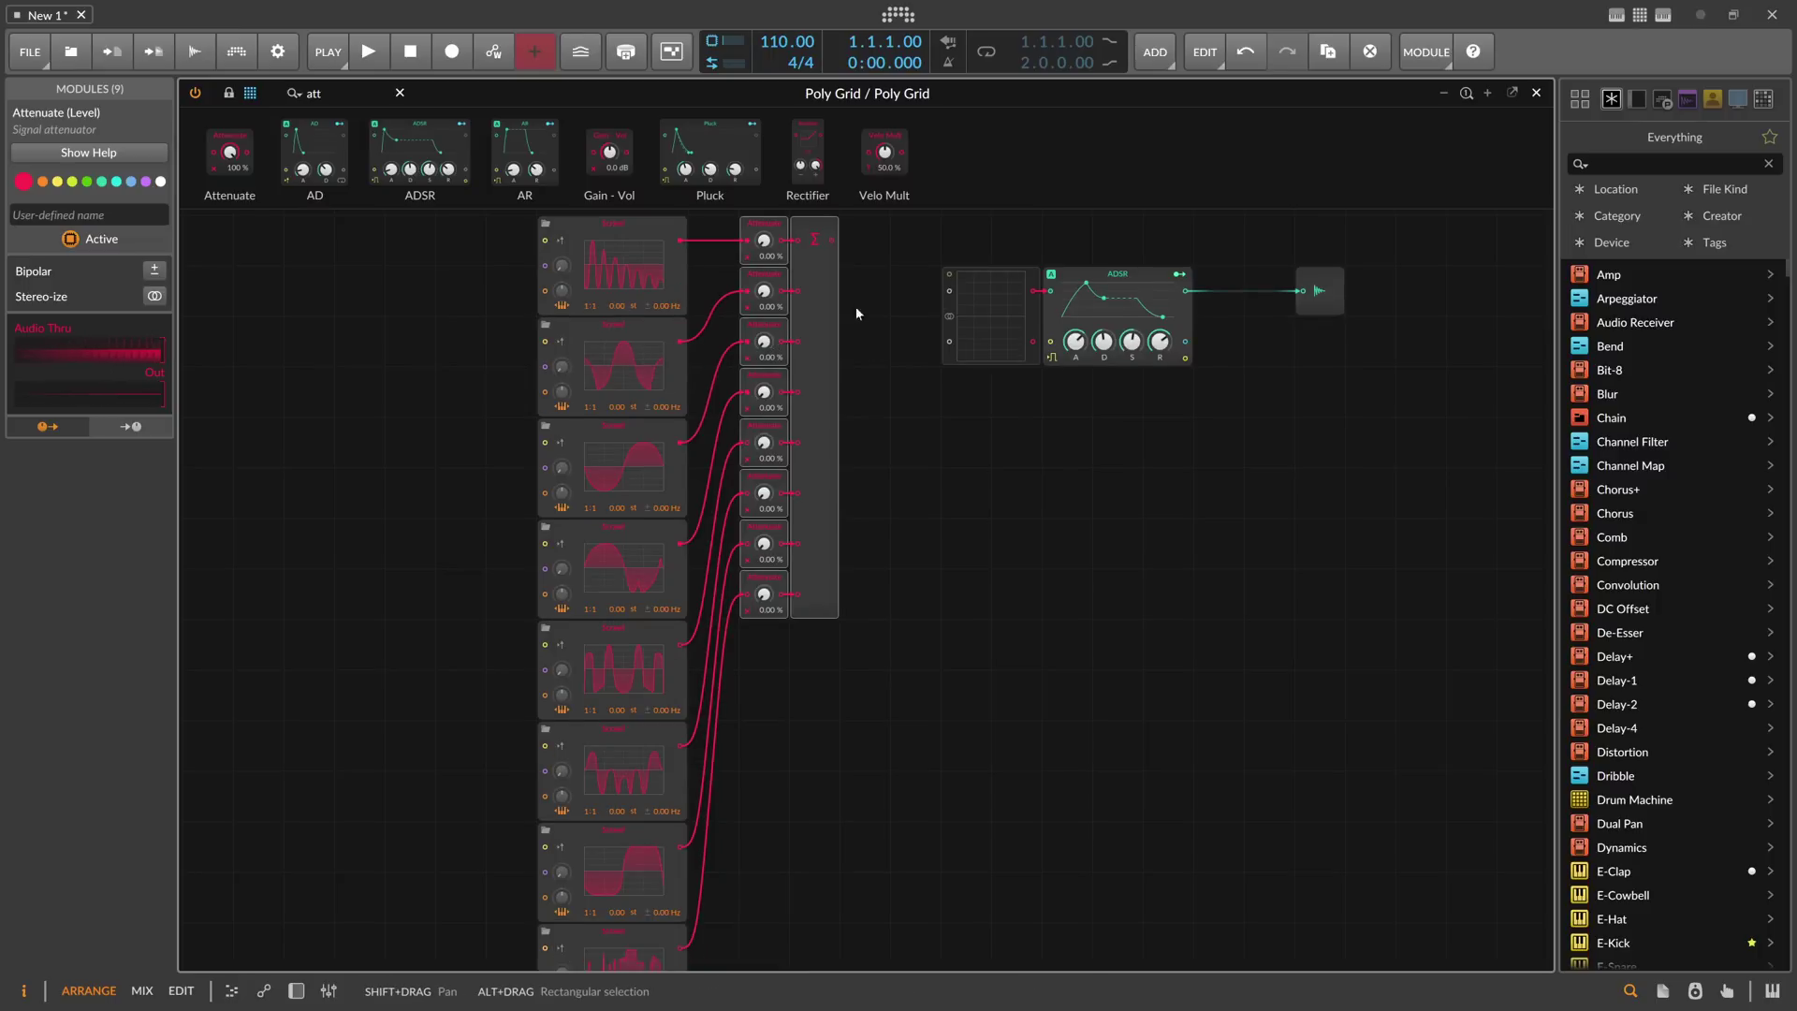
scroll(852, 323, up, 2)
drag(833, 342, 948, 392)
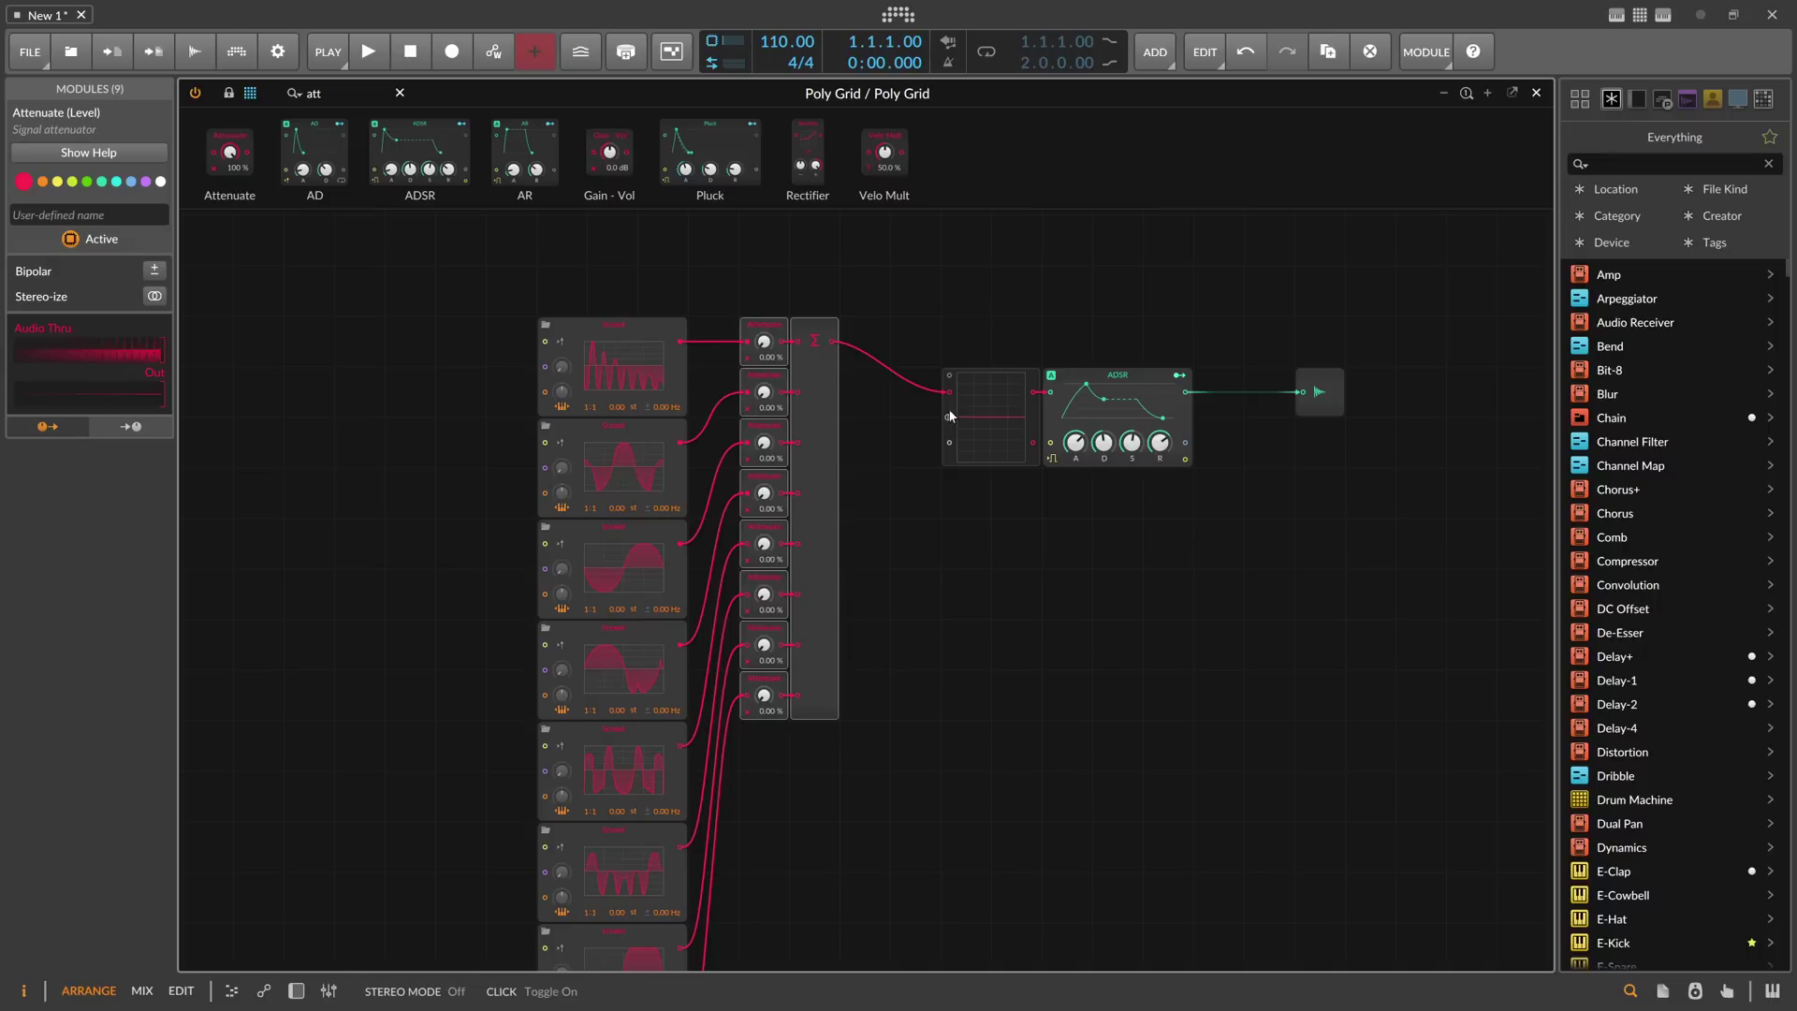
drag(950, 416, 850, 365)
drag(940, 418, 1083, 424)
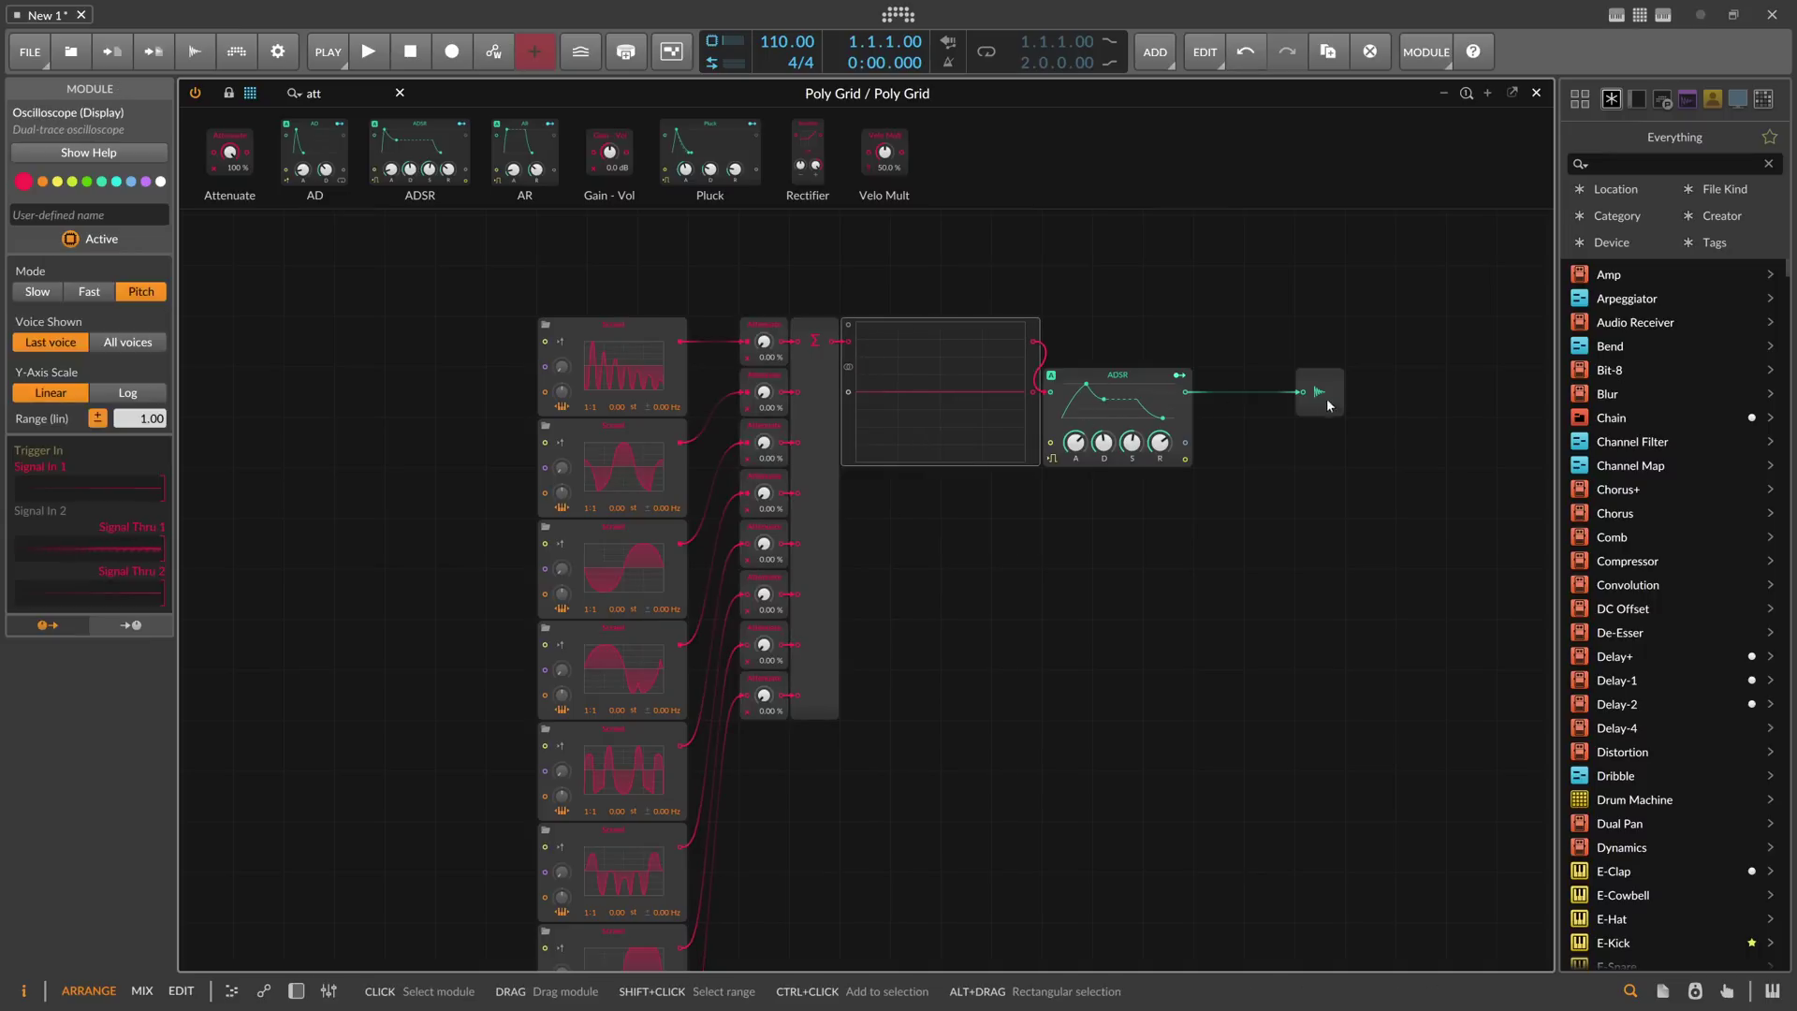
Step: Show the device chain, add a Vector-8 modulator to the Poly Grid device and expand it
scroll(403, 880, down, 1)
click(295, 990)
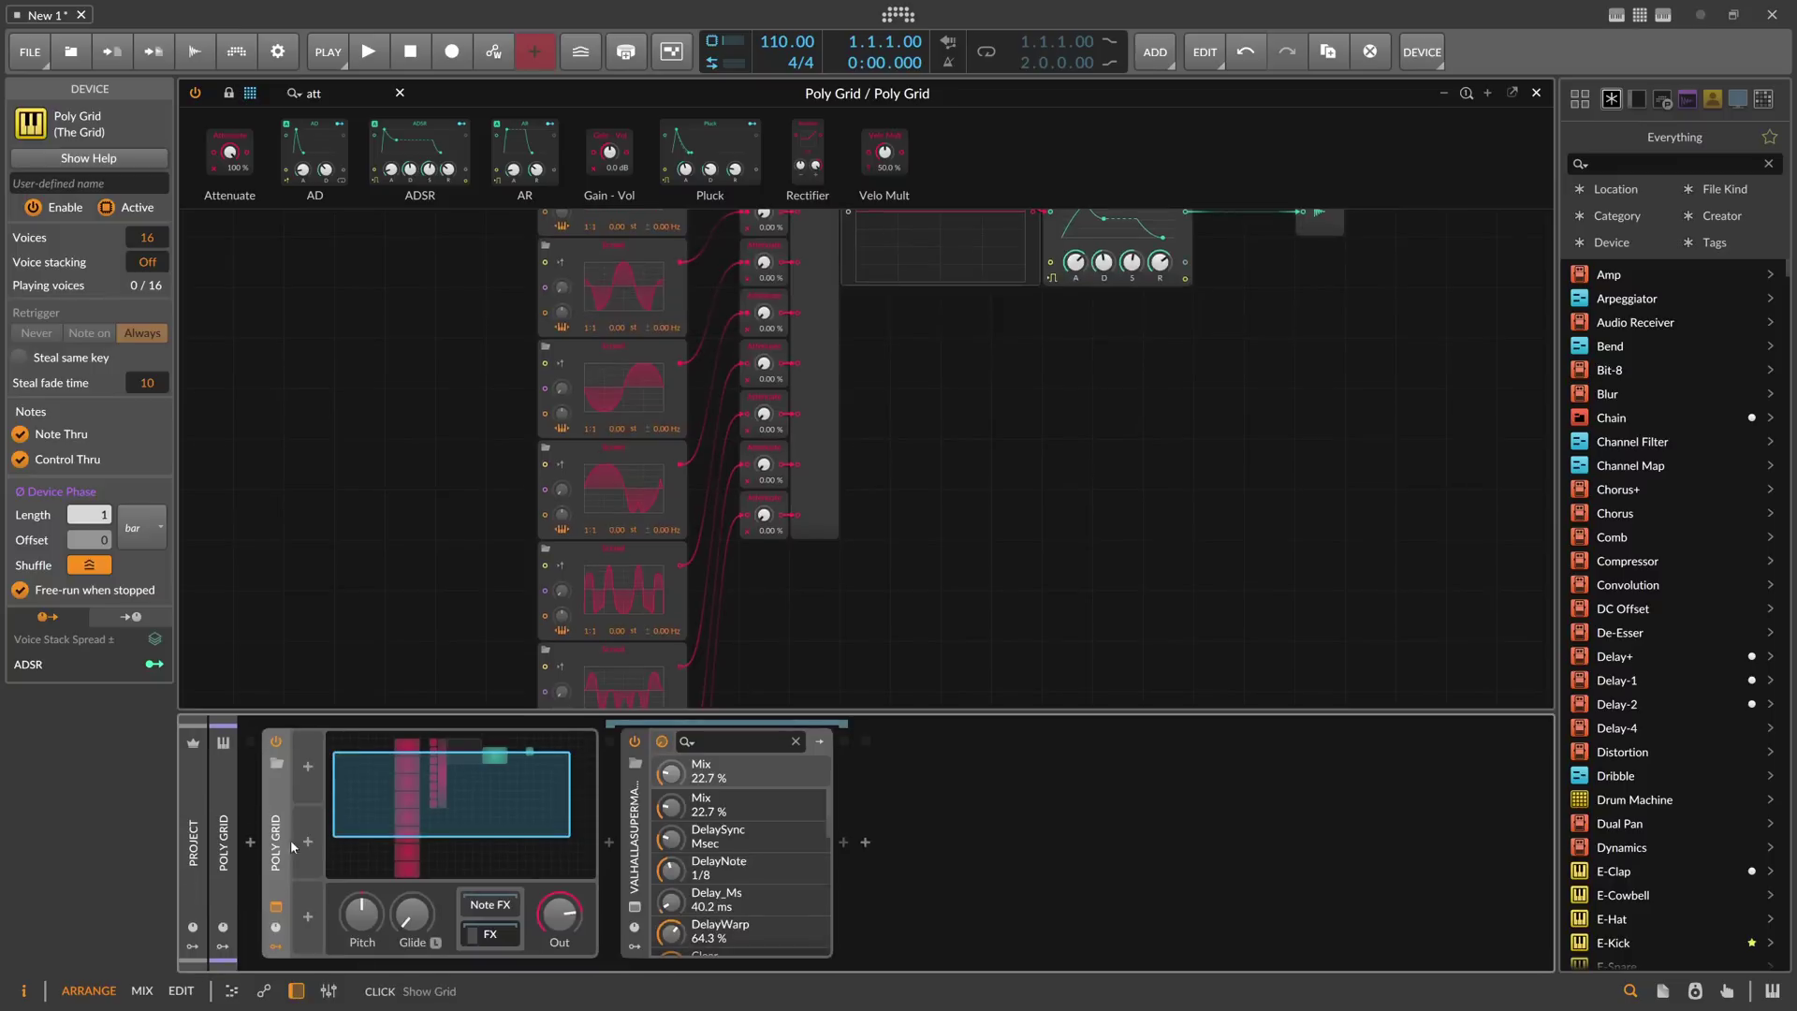
click(308, 772)
text(vec)
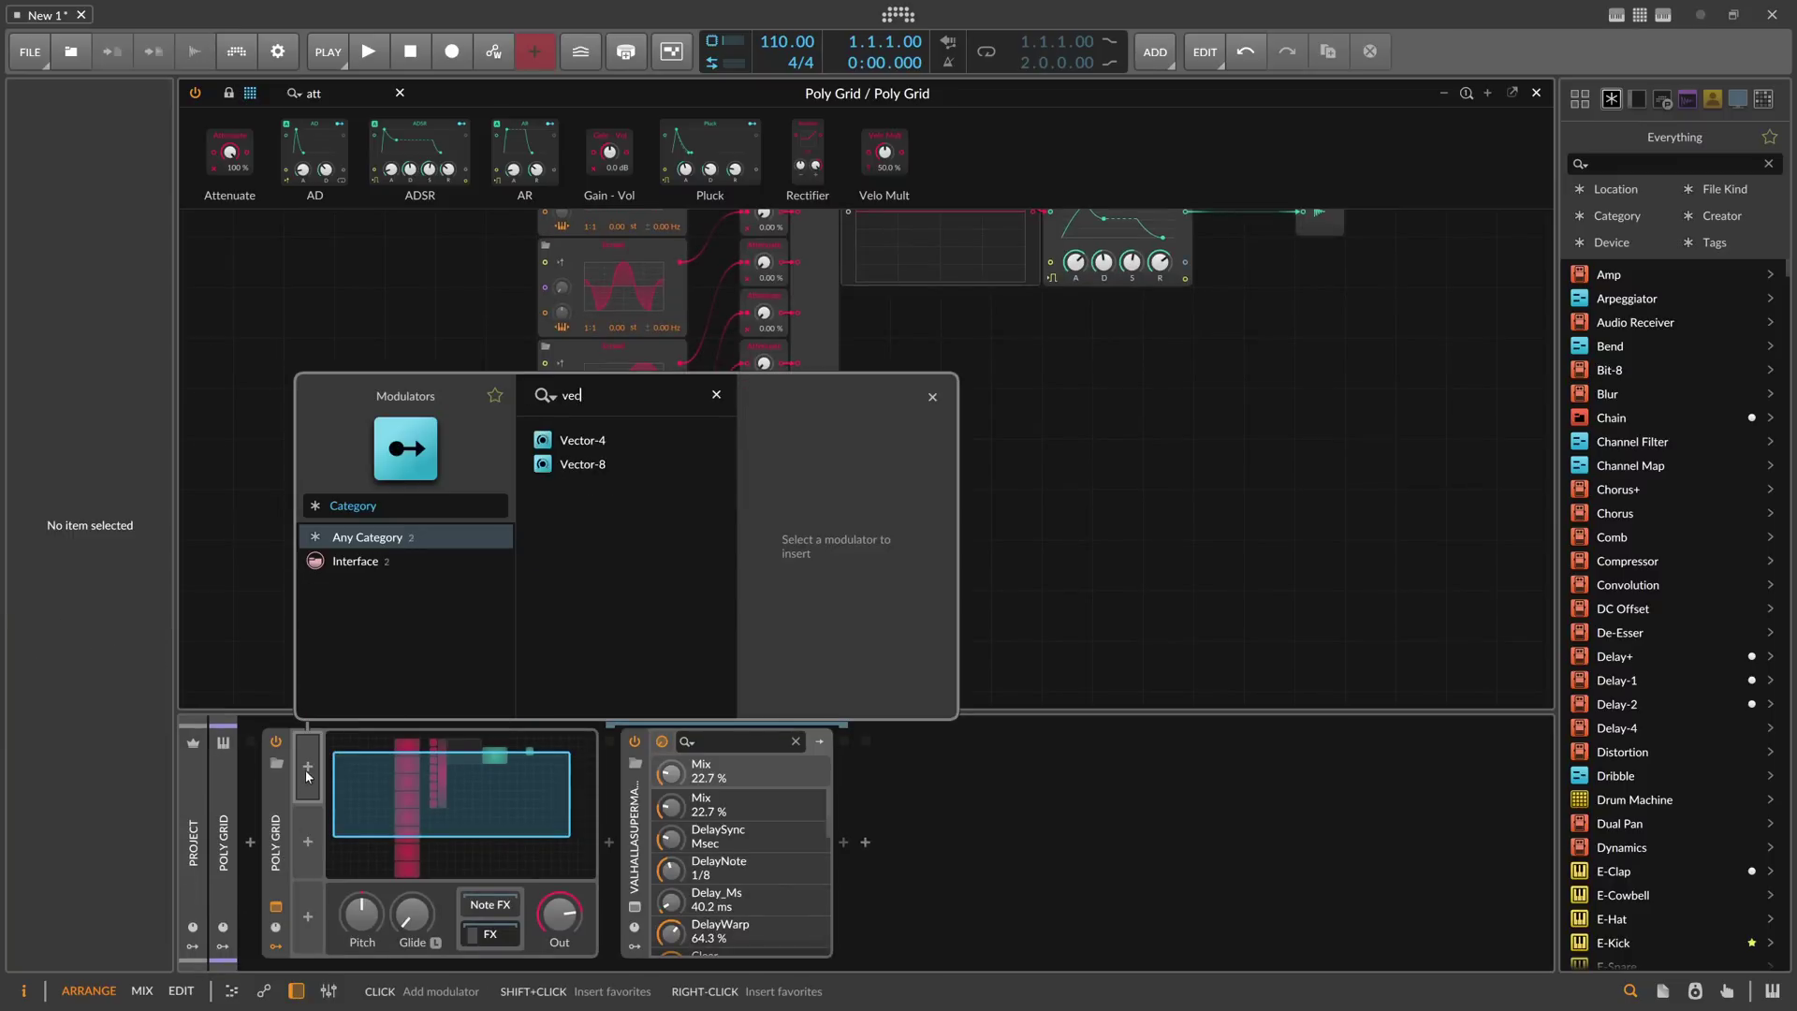
key(Down)
key(Down)
key(Return)
alt+click(323, 770)
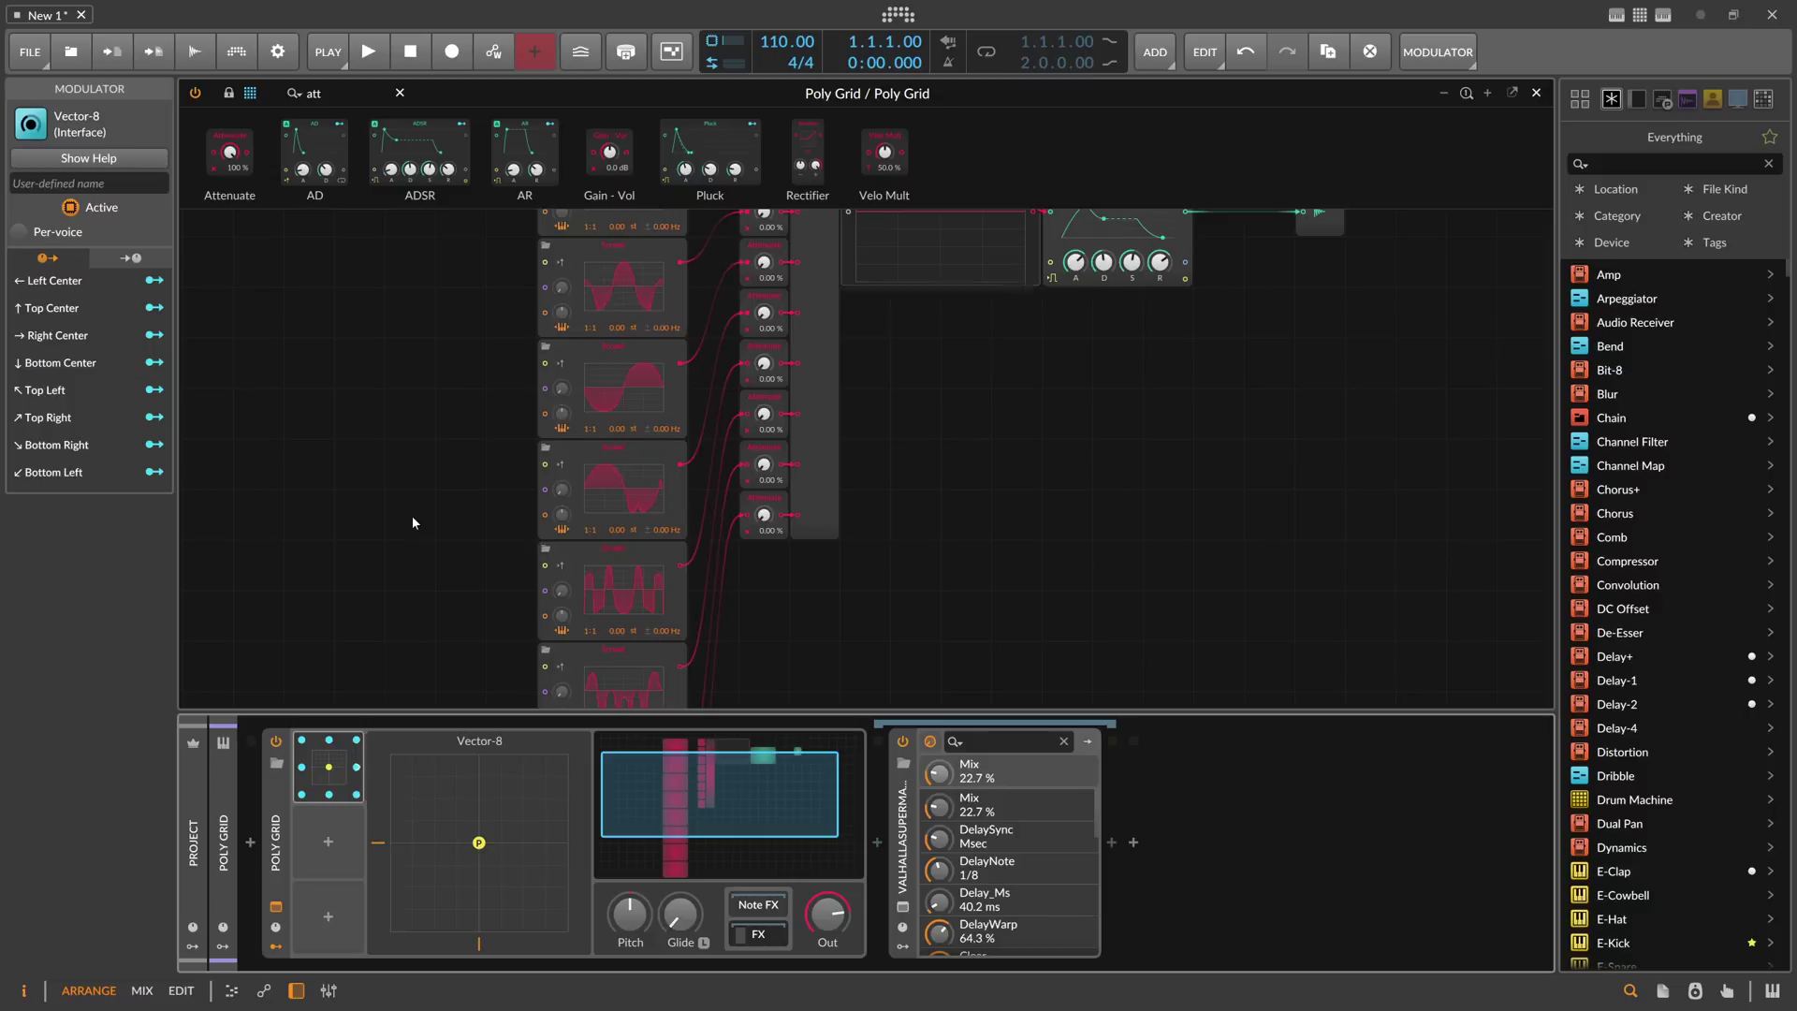
Step: Map Vector-8's Top Left, Top Center and Top Right outputs to the first, second and third Attenuate levels at 100 %
scroll(413, 515, up, 2)
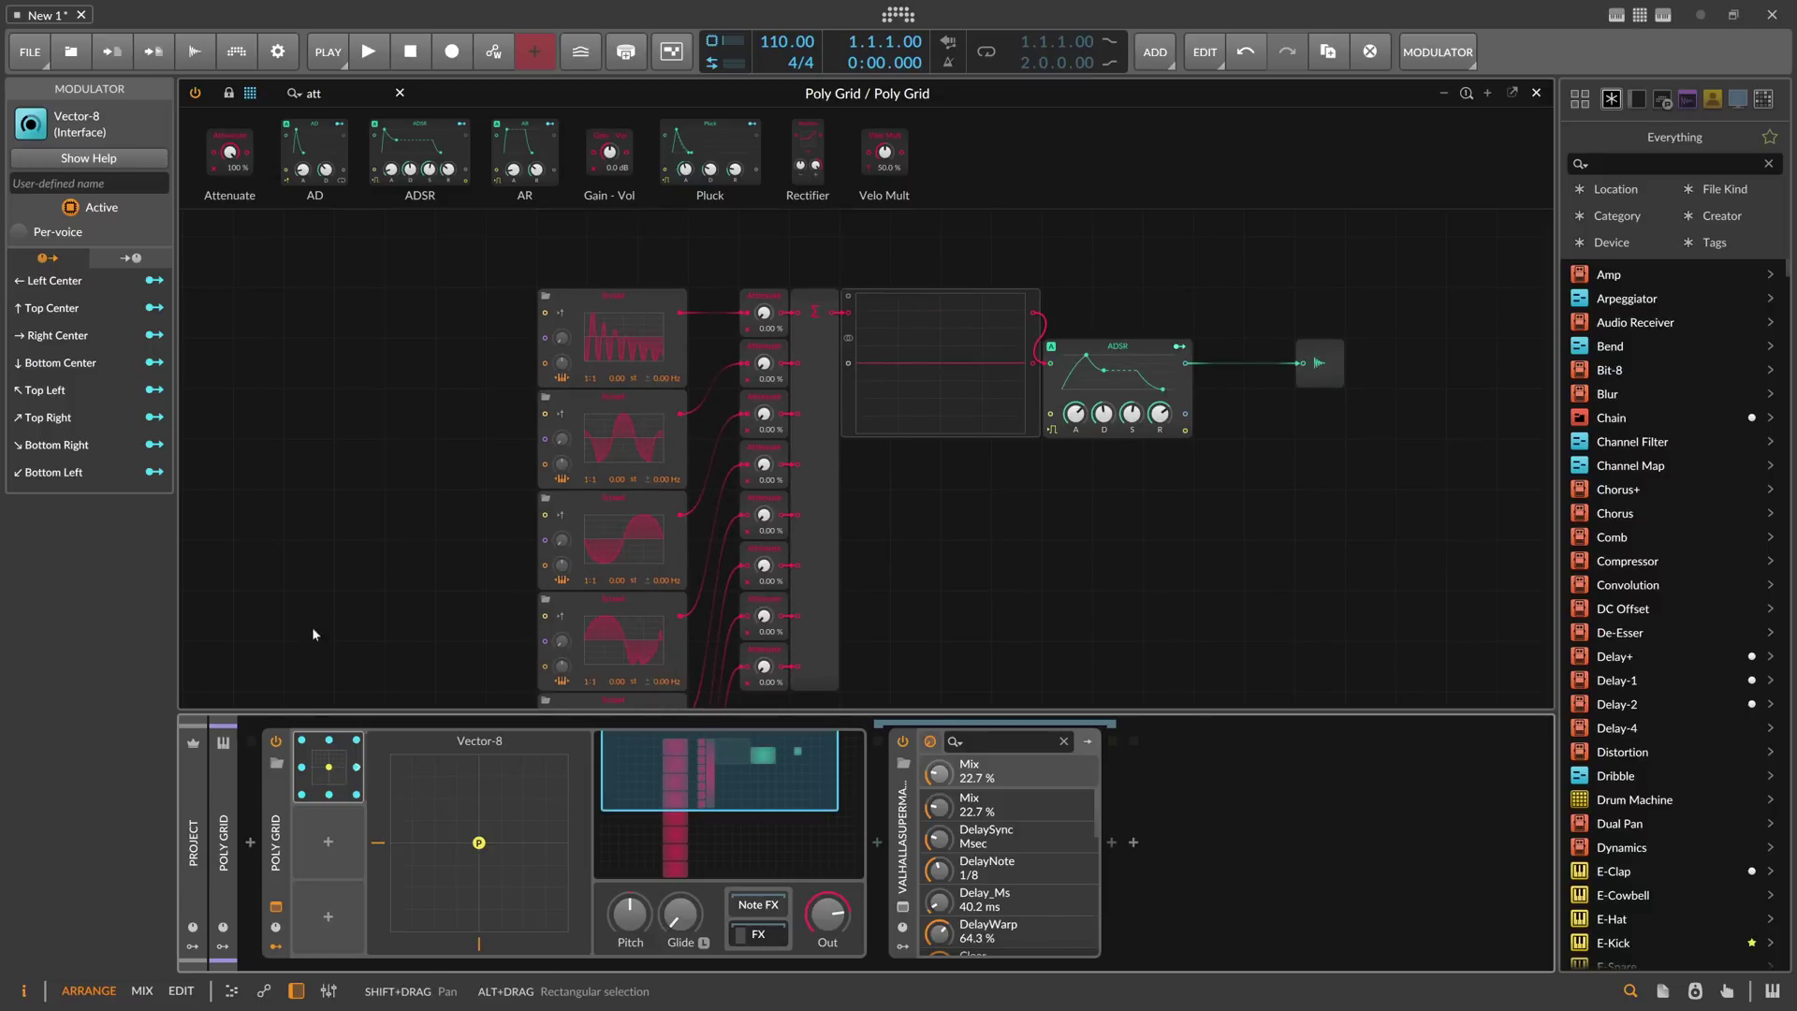
click(302, 741)
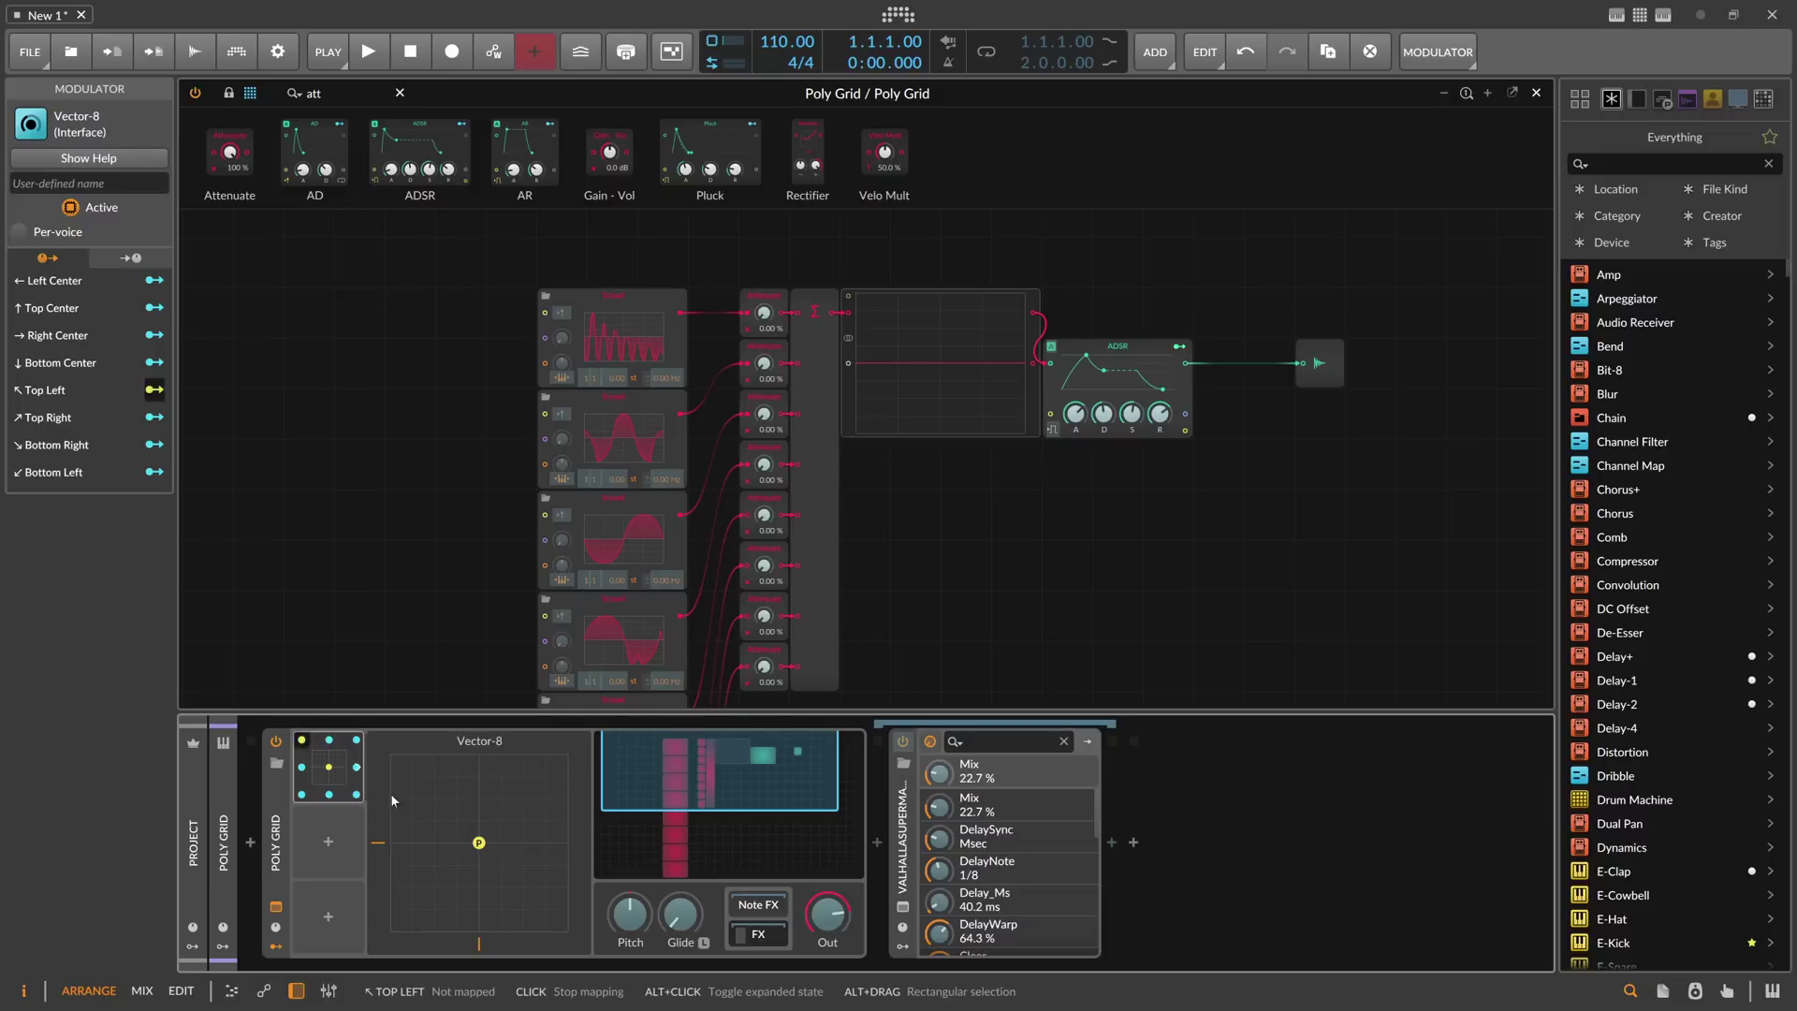
drag(764, 312, 766, 306)
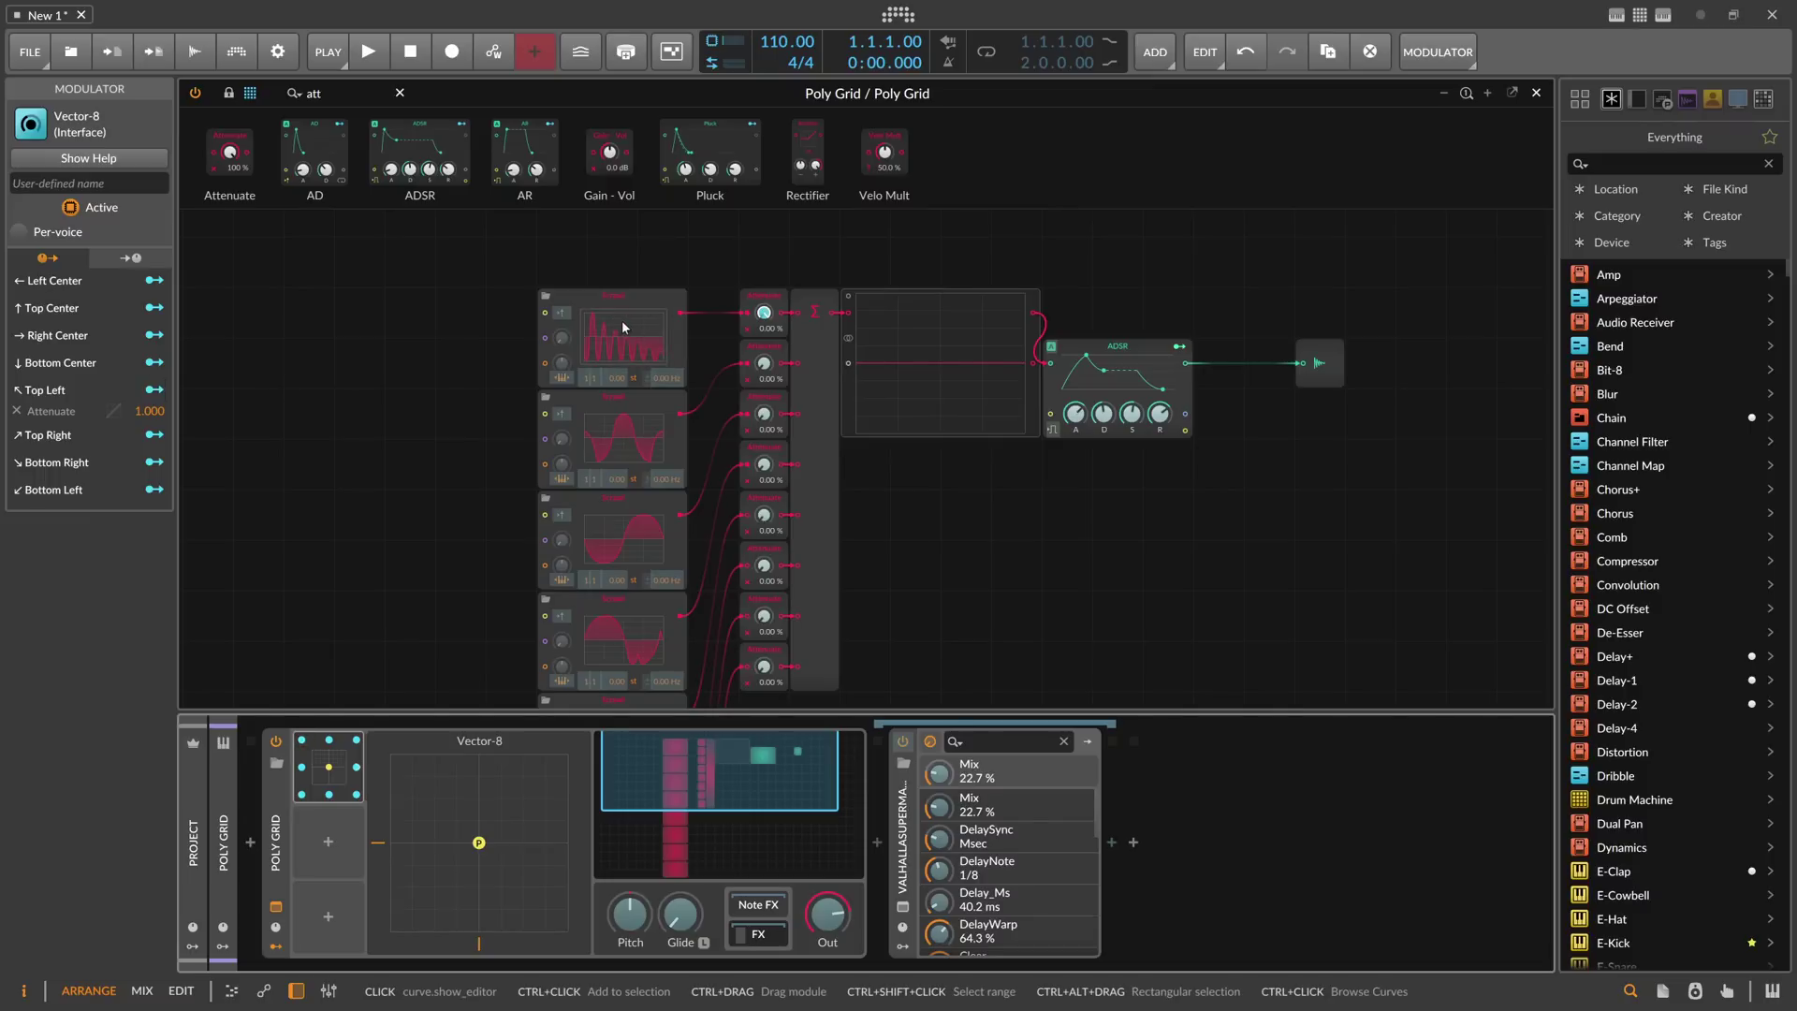
click(336, 740)
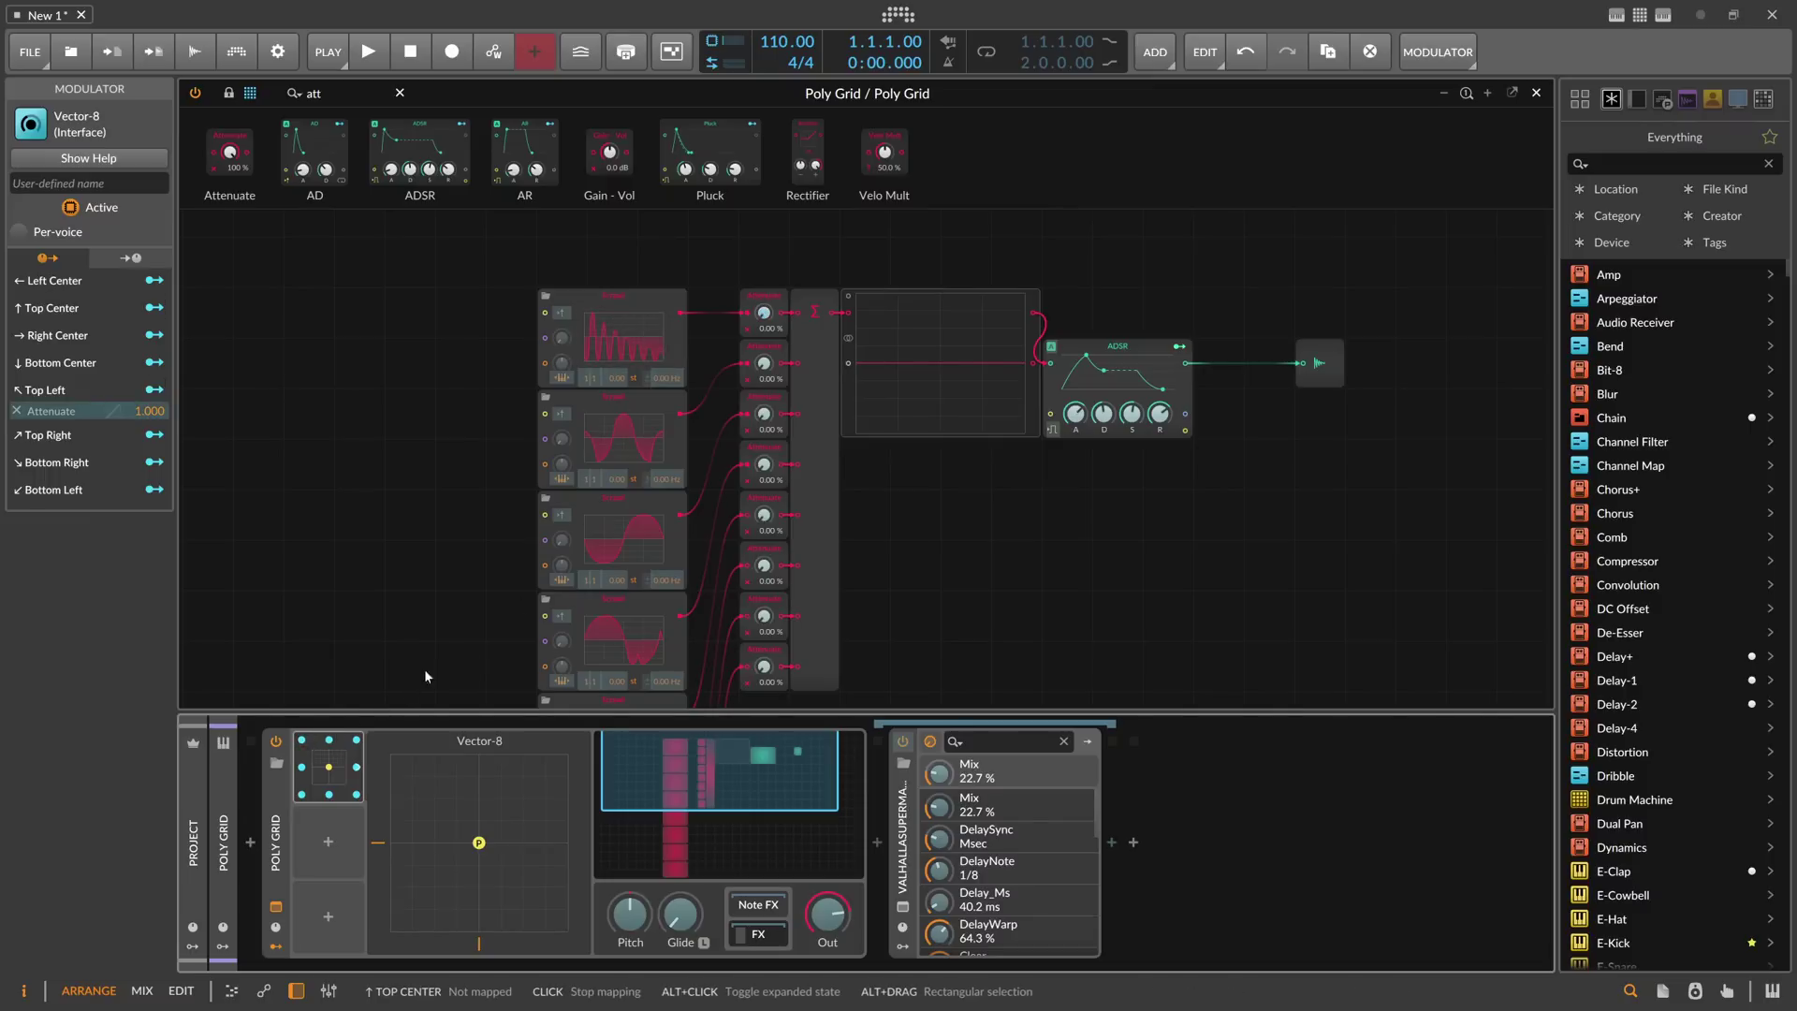
click(764, 363)
click(355, 741)
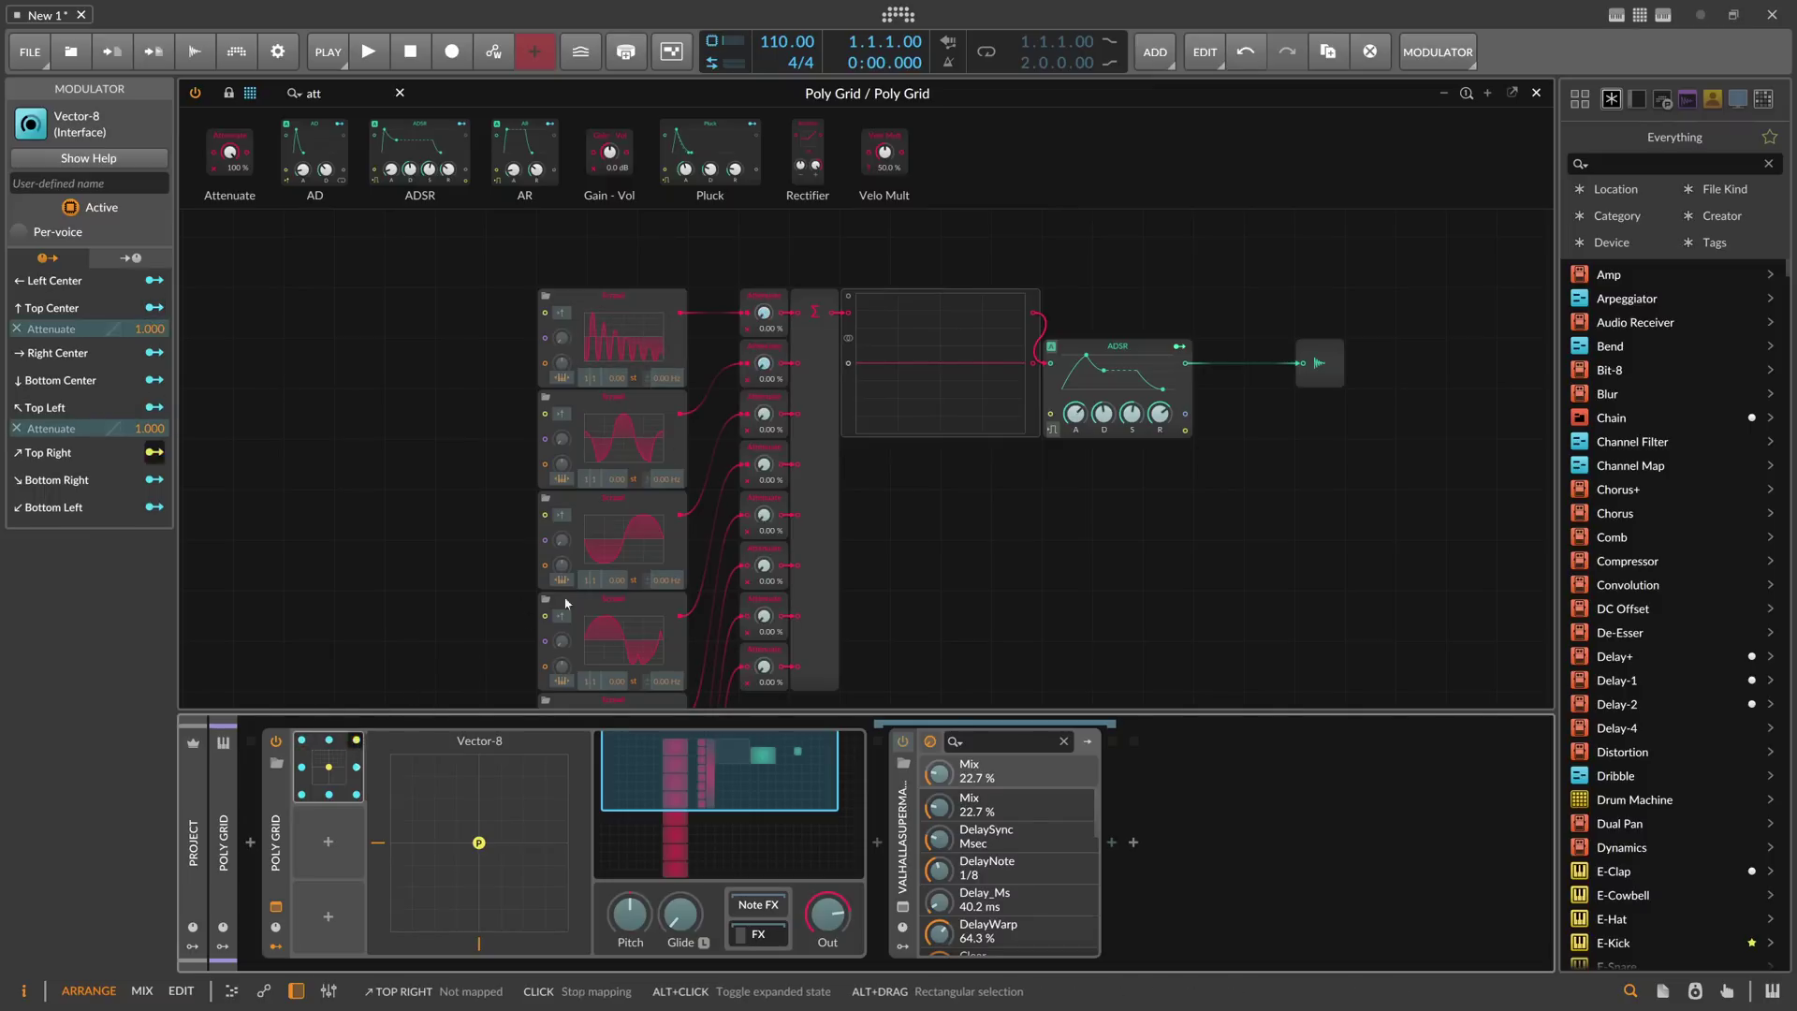
click(764, 414)
Step: Map Vector-8's Right Center, Bottom Right and Bottom Center outputs to the fourth, fifth and sixth Attenuate levels at 100 %
click(356, 767)
drag(764, 465, 764, 482)
click(356, 794)
click(776, 510)
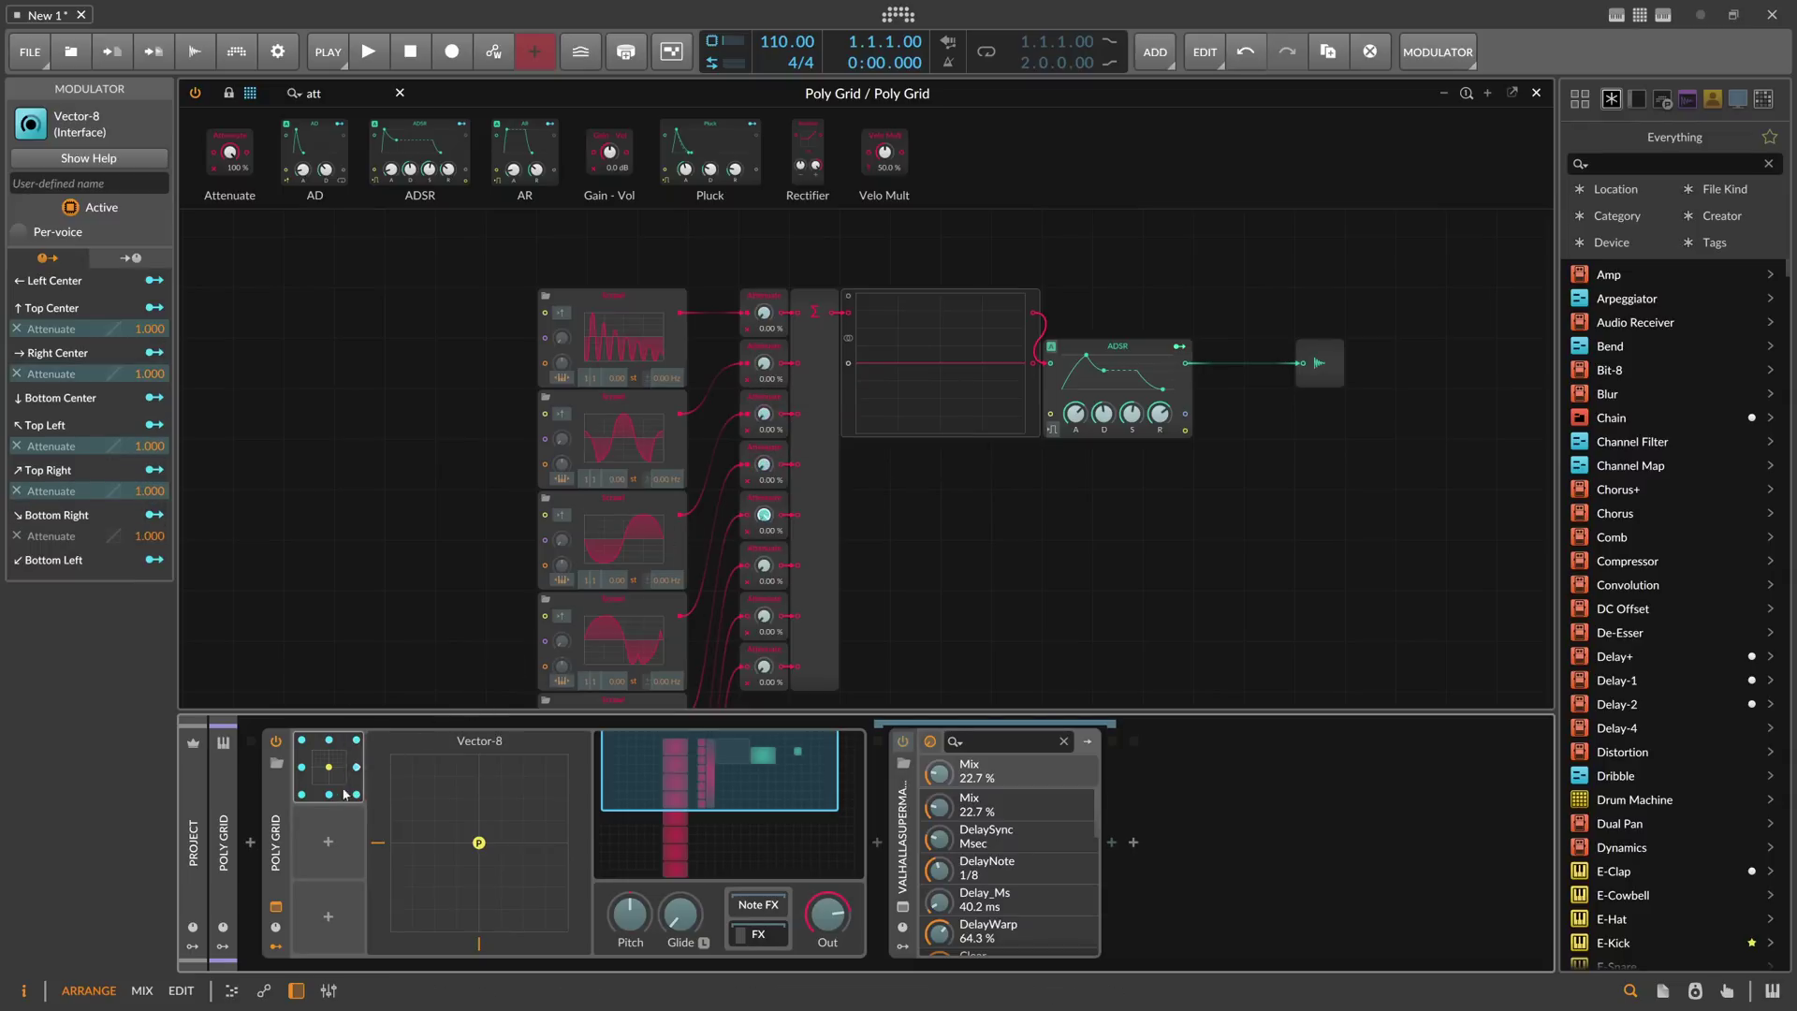
click(764, 562)
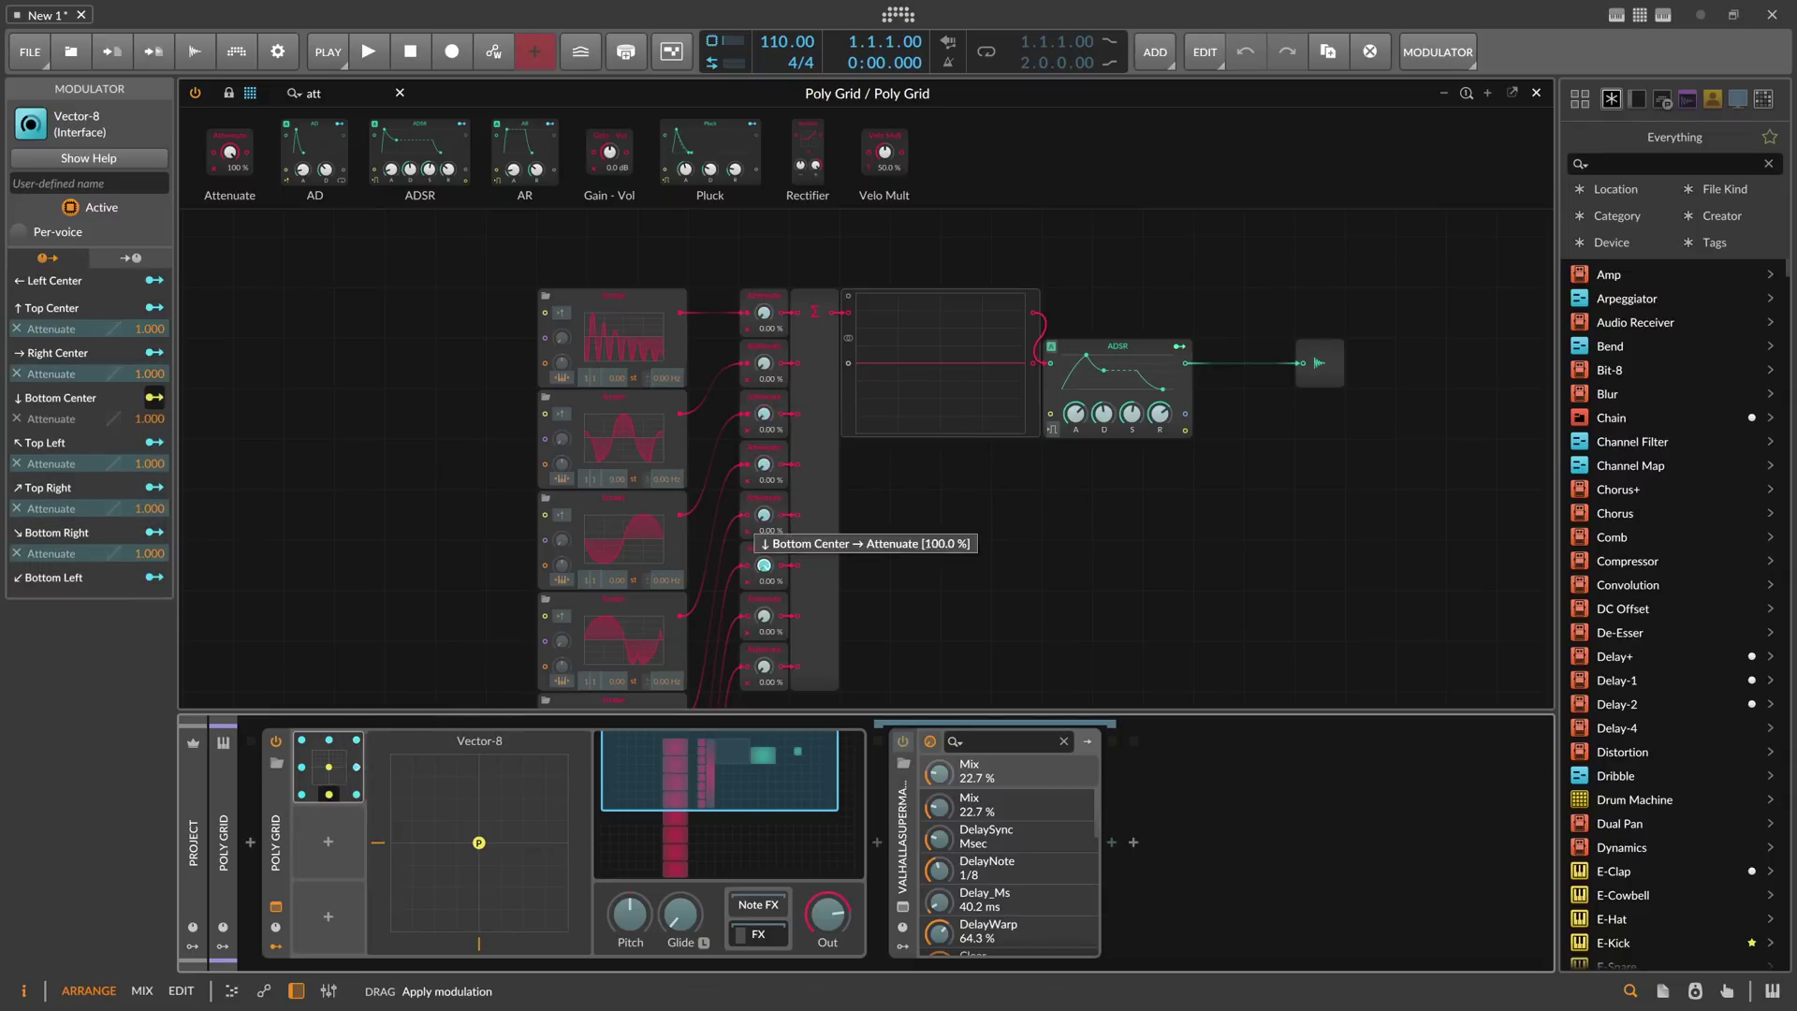
Step: Map Vector-8's Bottom Left and Left Center outputs to the seventh and eighth Attenuate levels at 100 %
click(301, 794)
click(764, 615)
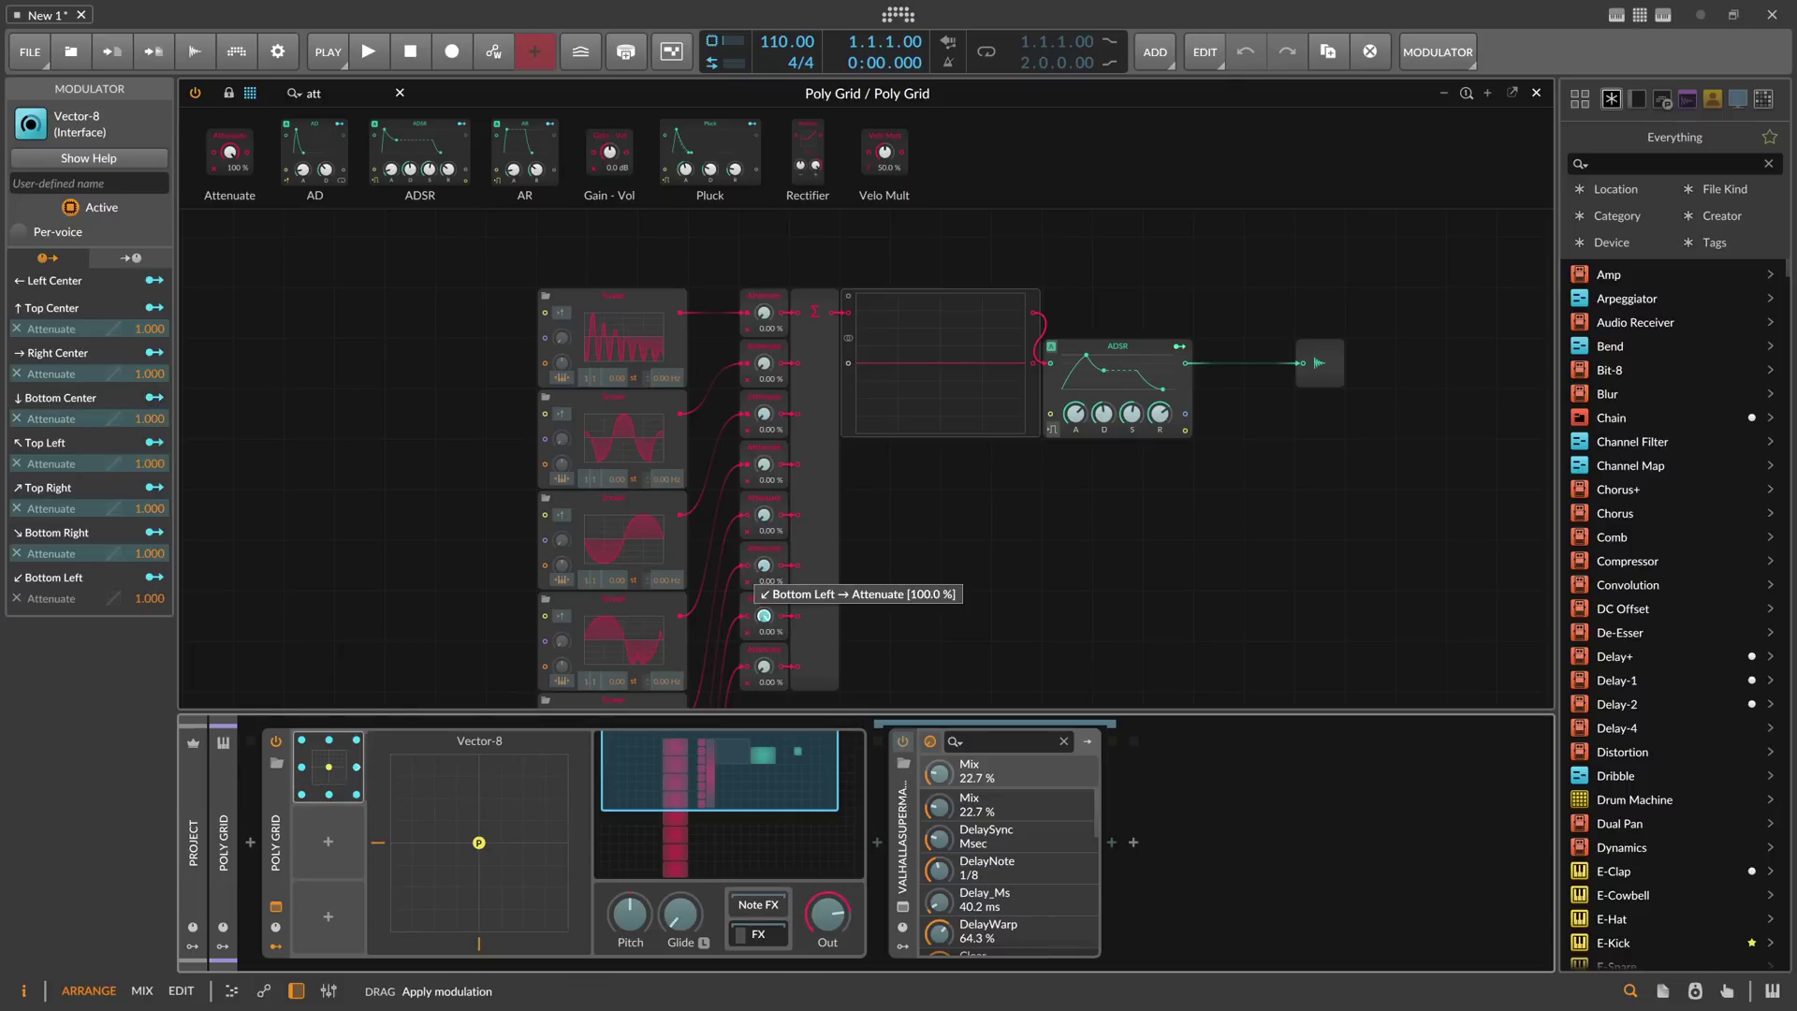
click(303, 769)
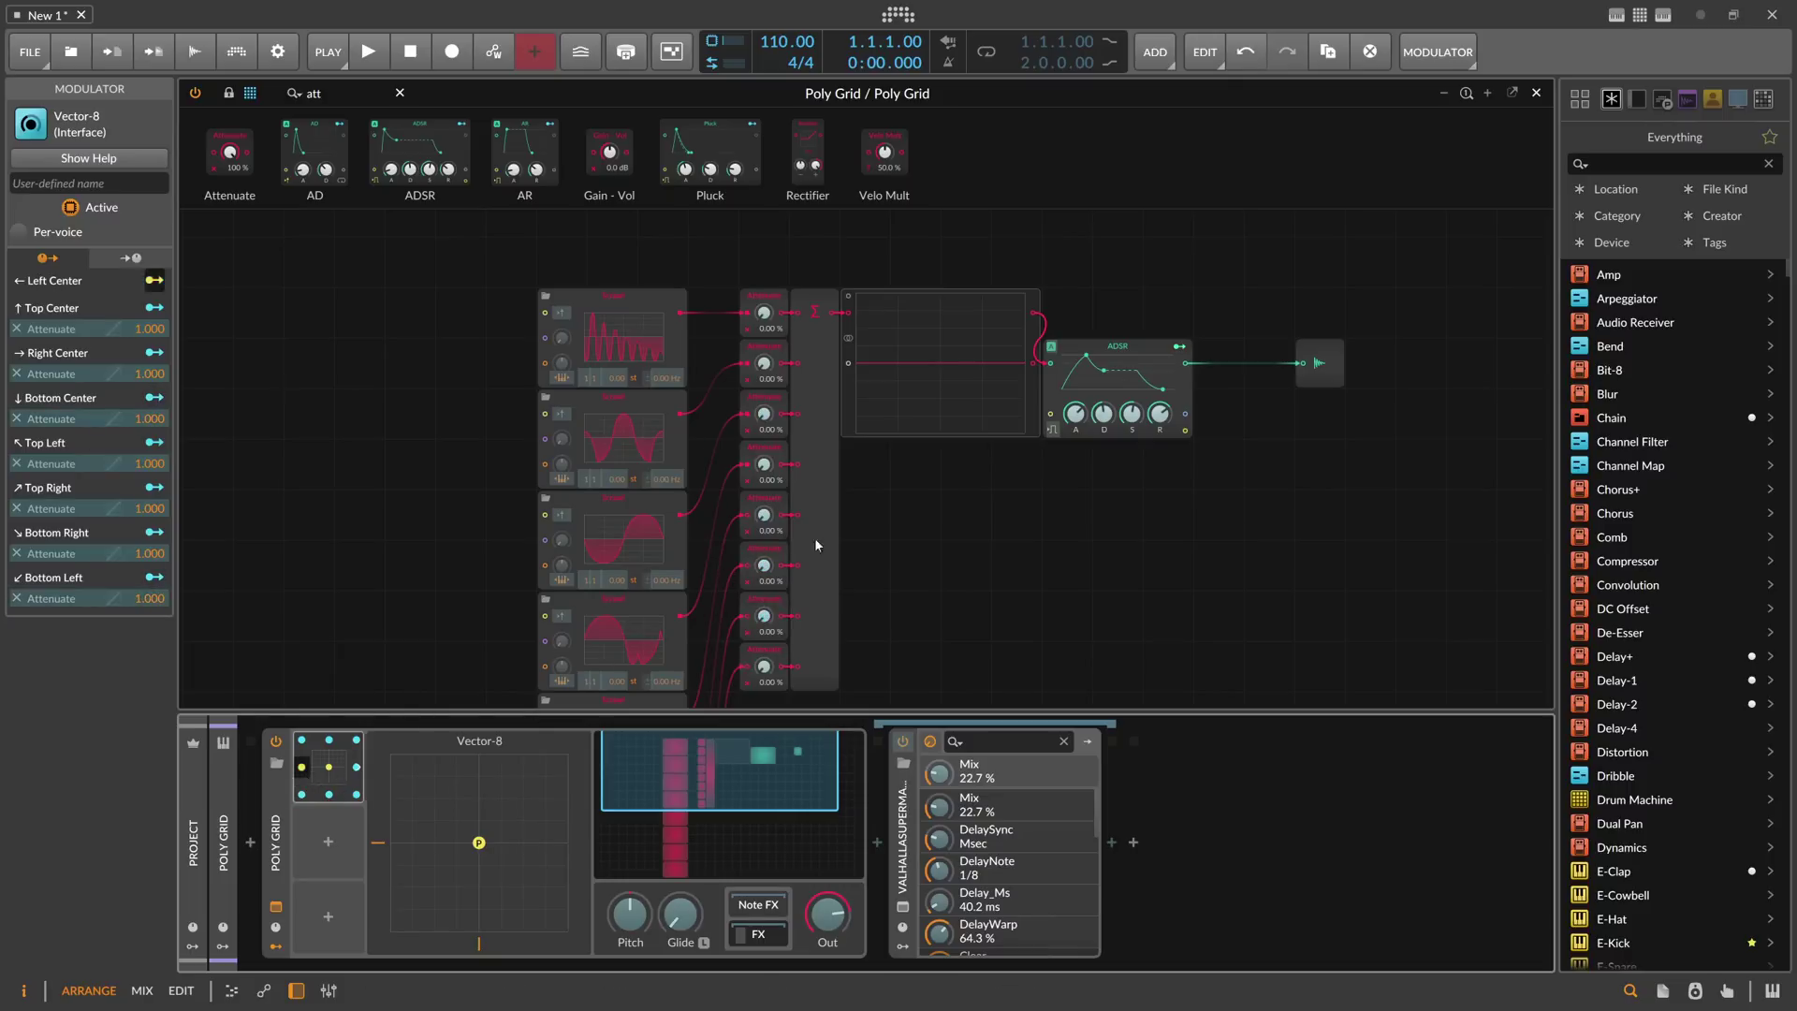
click(763, 665)
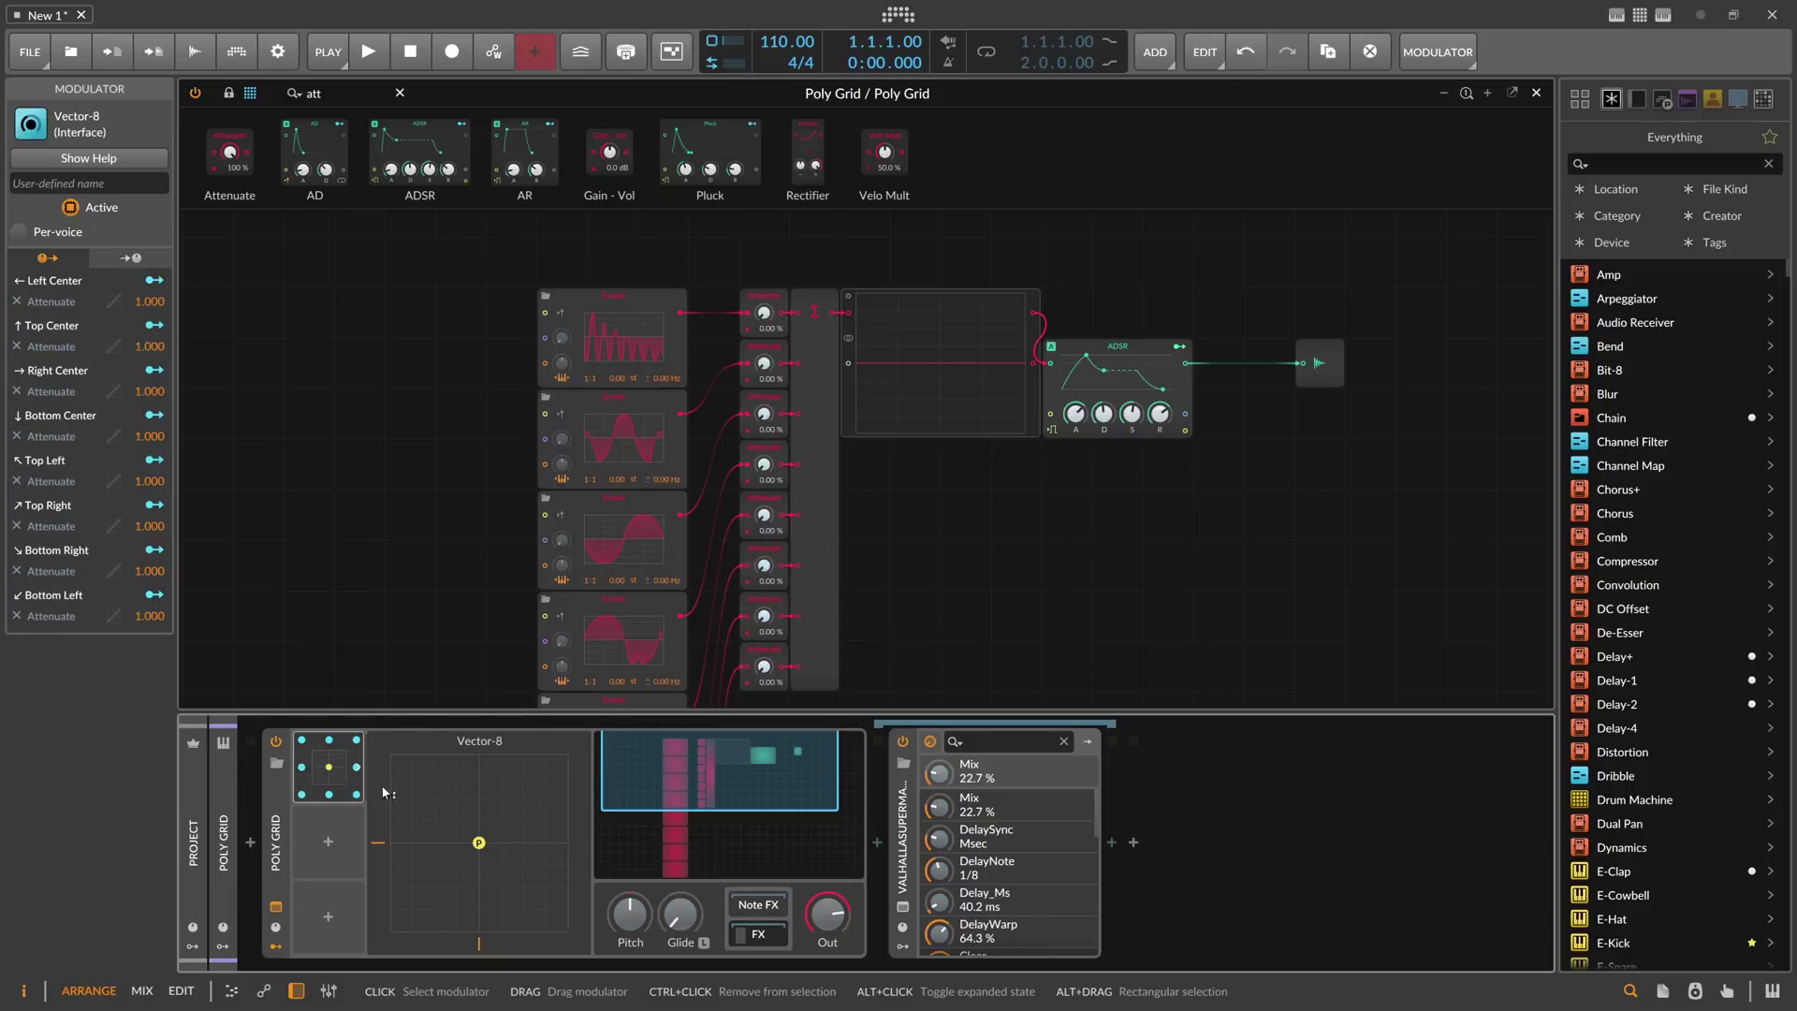
Step: Audition the oscillator blend by sweeping the Vector-8 point around its field and returning it to the center
click(465, 839)
mouse_move(474, 841)
mouse_down()
mouse_move(457, 841)
mouse_move(520, 814)
mouse_move(444, 703)
mouse_move(500, 784)
mouse_move(481, 839)
mouse_up()
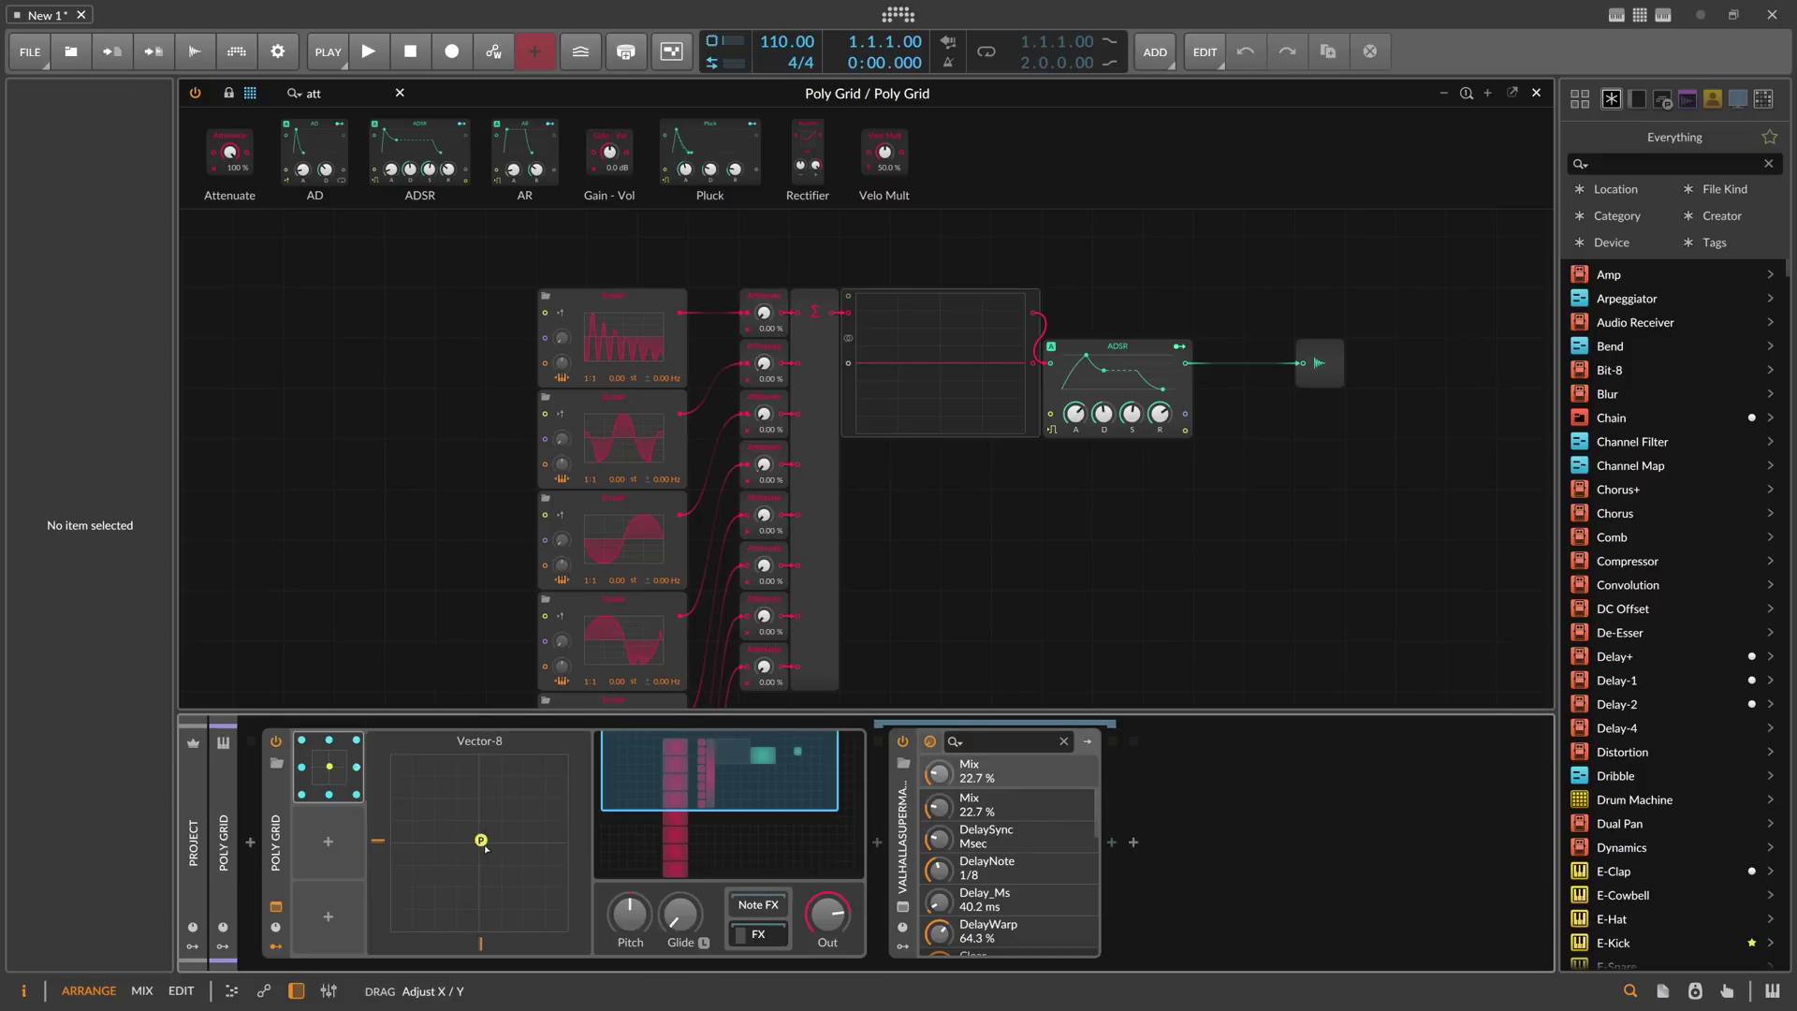
drag(477, 844, 468, 755)
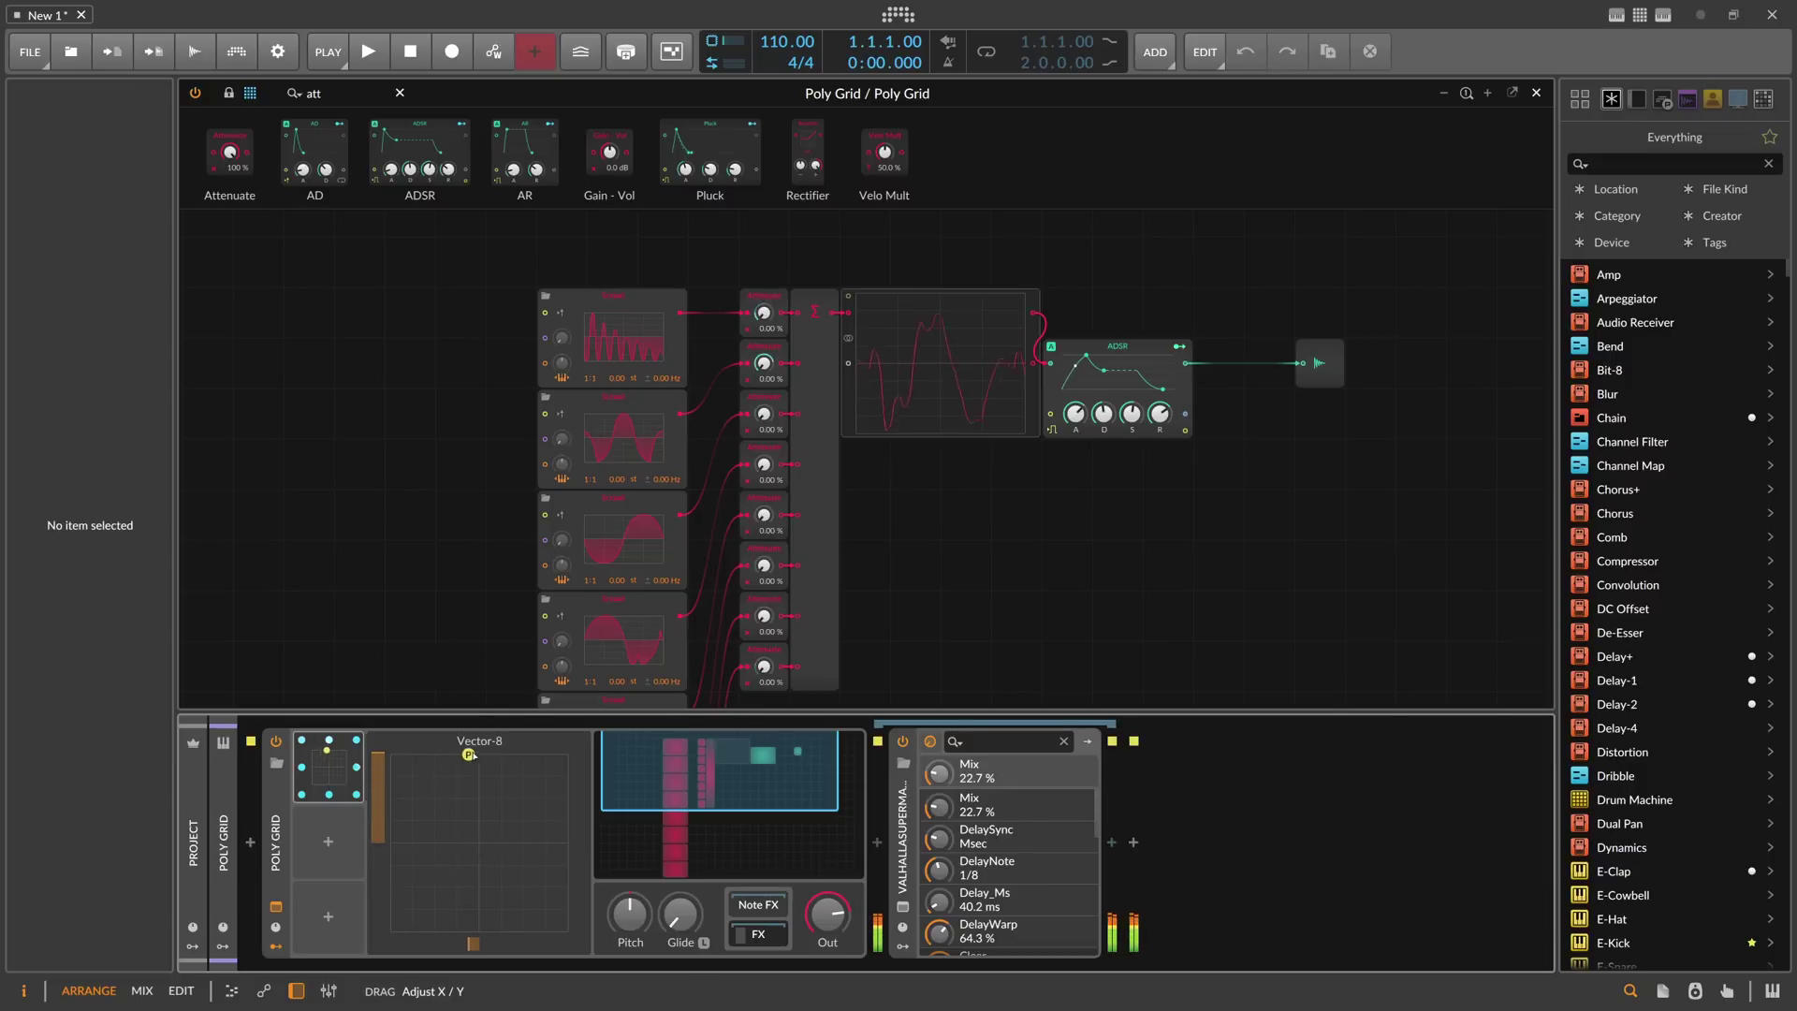
drag(546, 798, 479, 866)
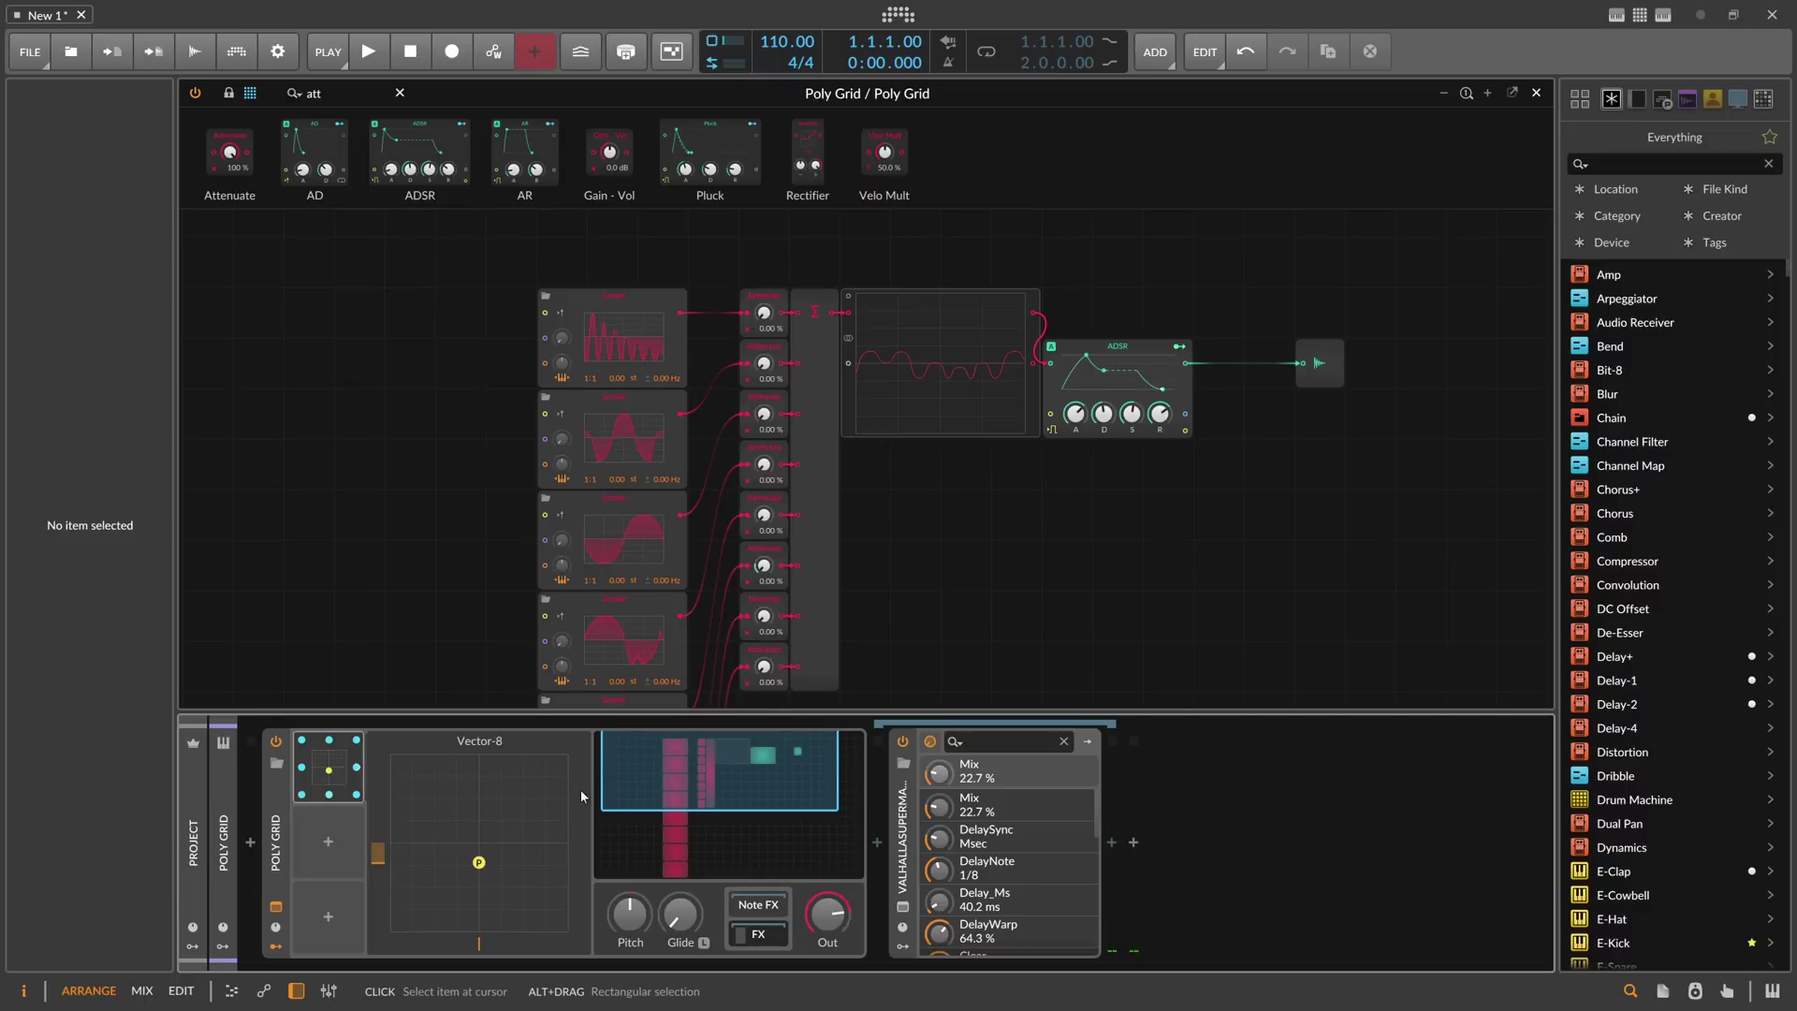
drag(478, 861, 467, 851)
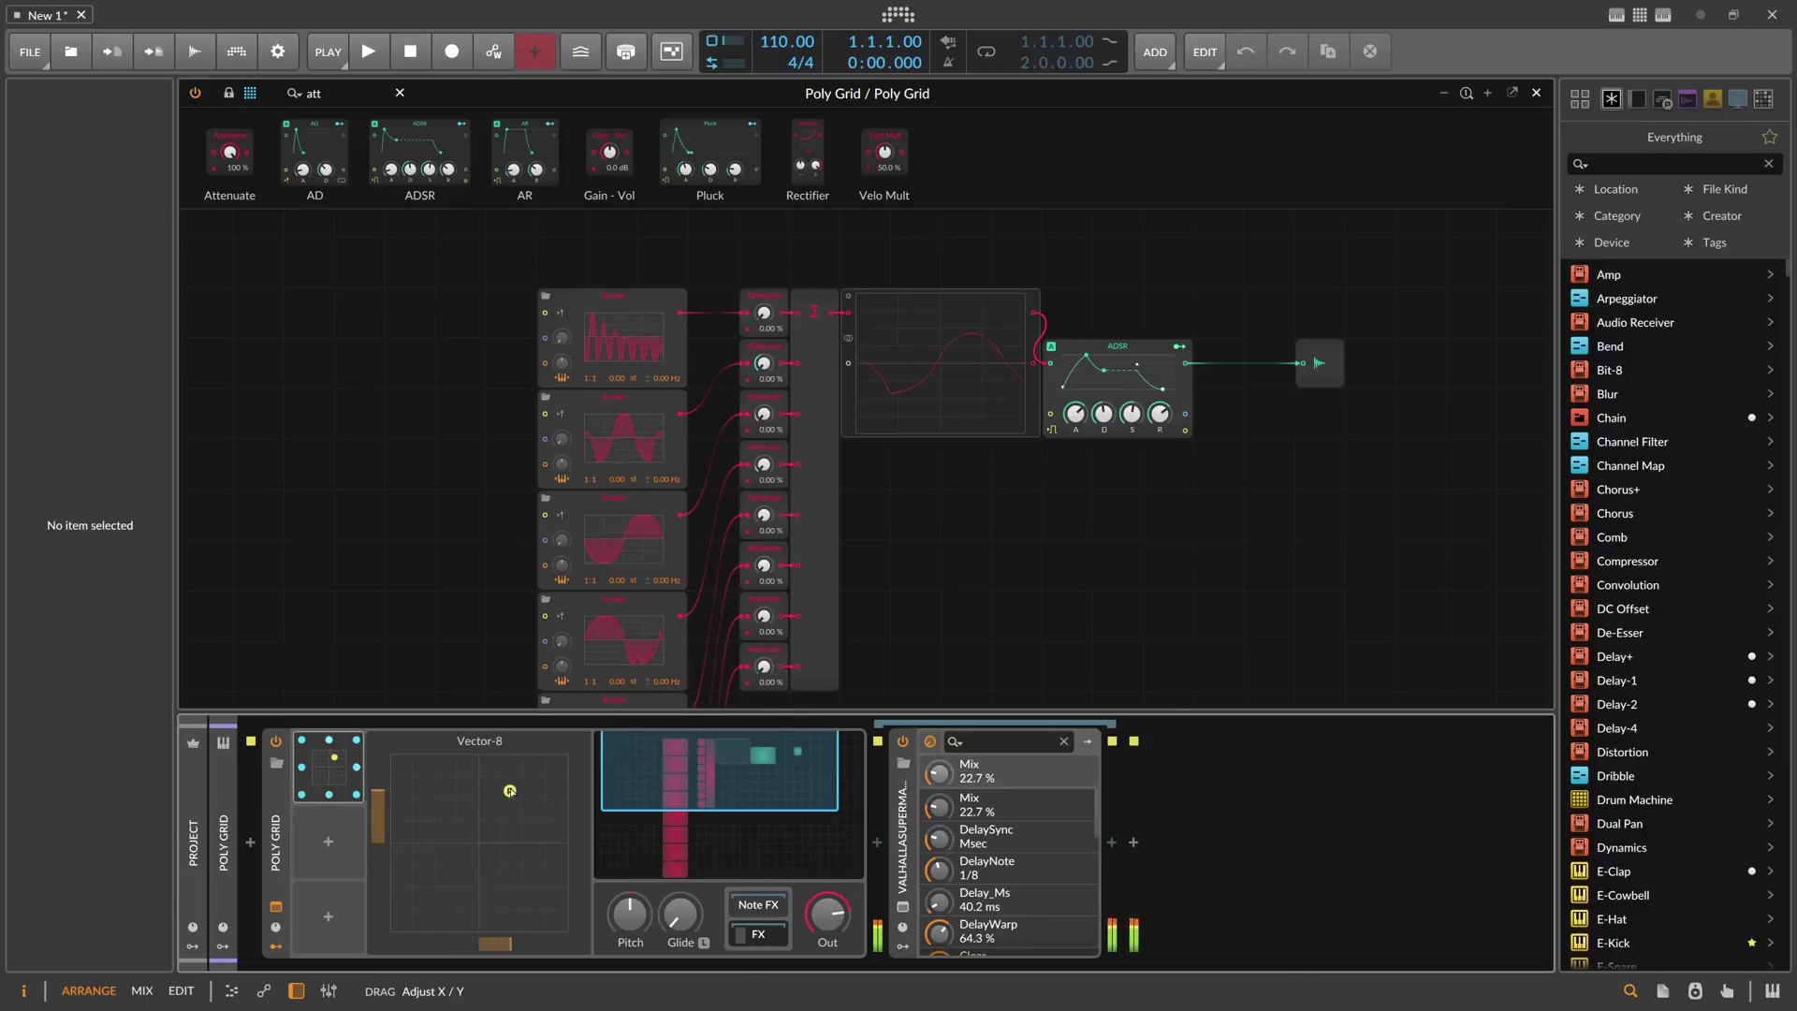
drag(558, 783, 414, 807)
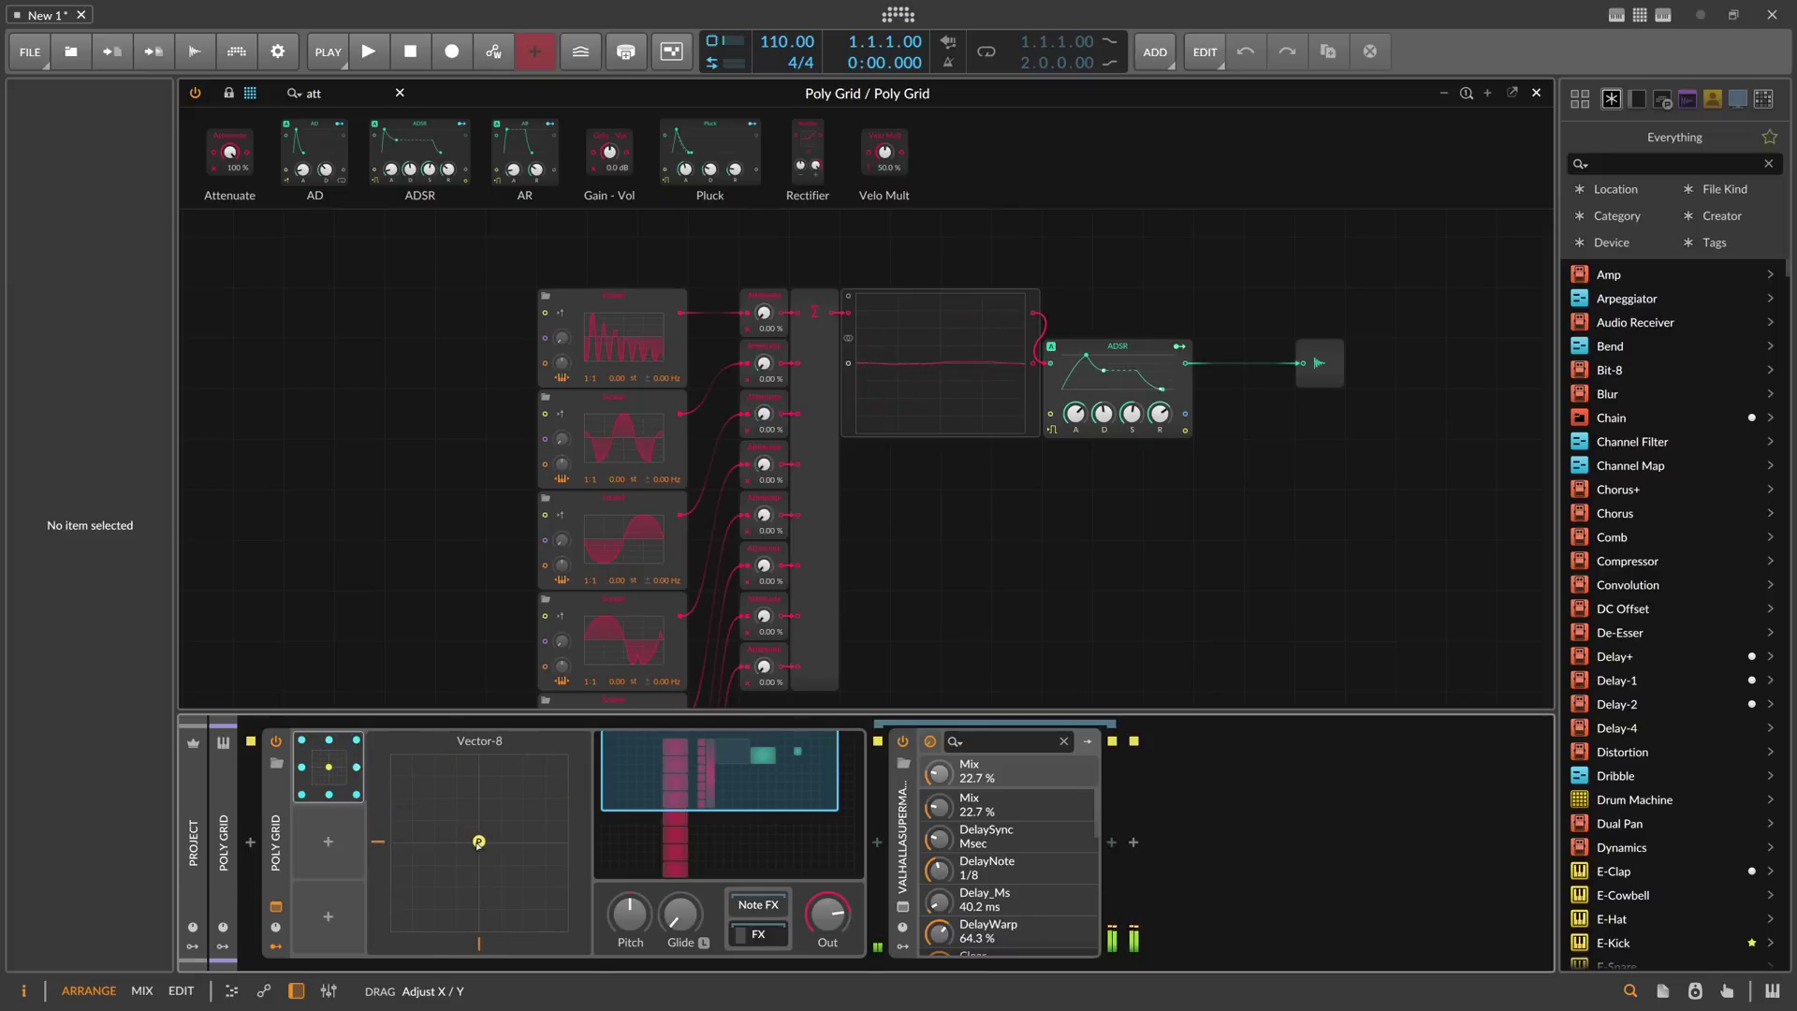
drag(465, 839, 475, 927)
mouse_move(454, 830)
mouse_down()
mouse_move(403, 872)
mouse_move(416, 906)
mouse_move(529, 795)
mouse_move(449, 760)
mouse_move(467, 850)
mouse_move(480, 843)
mouse_up()
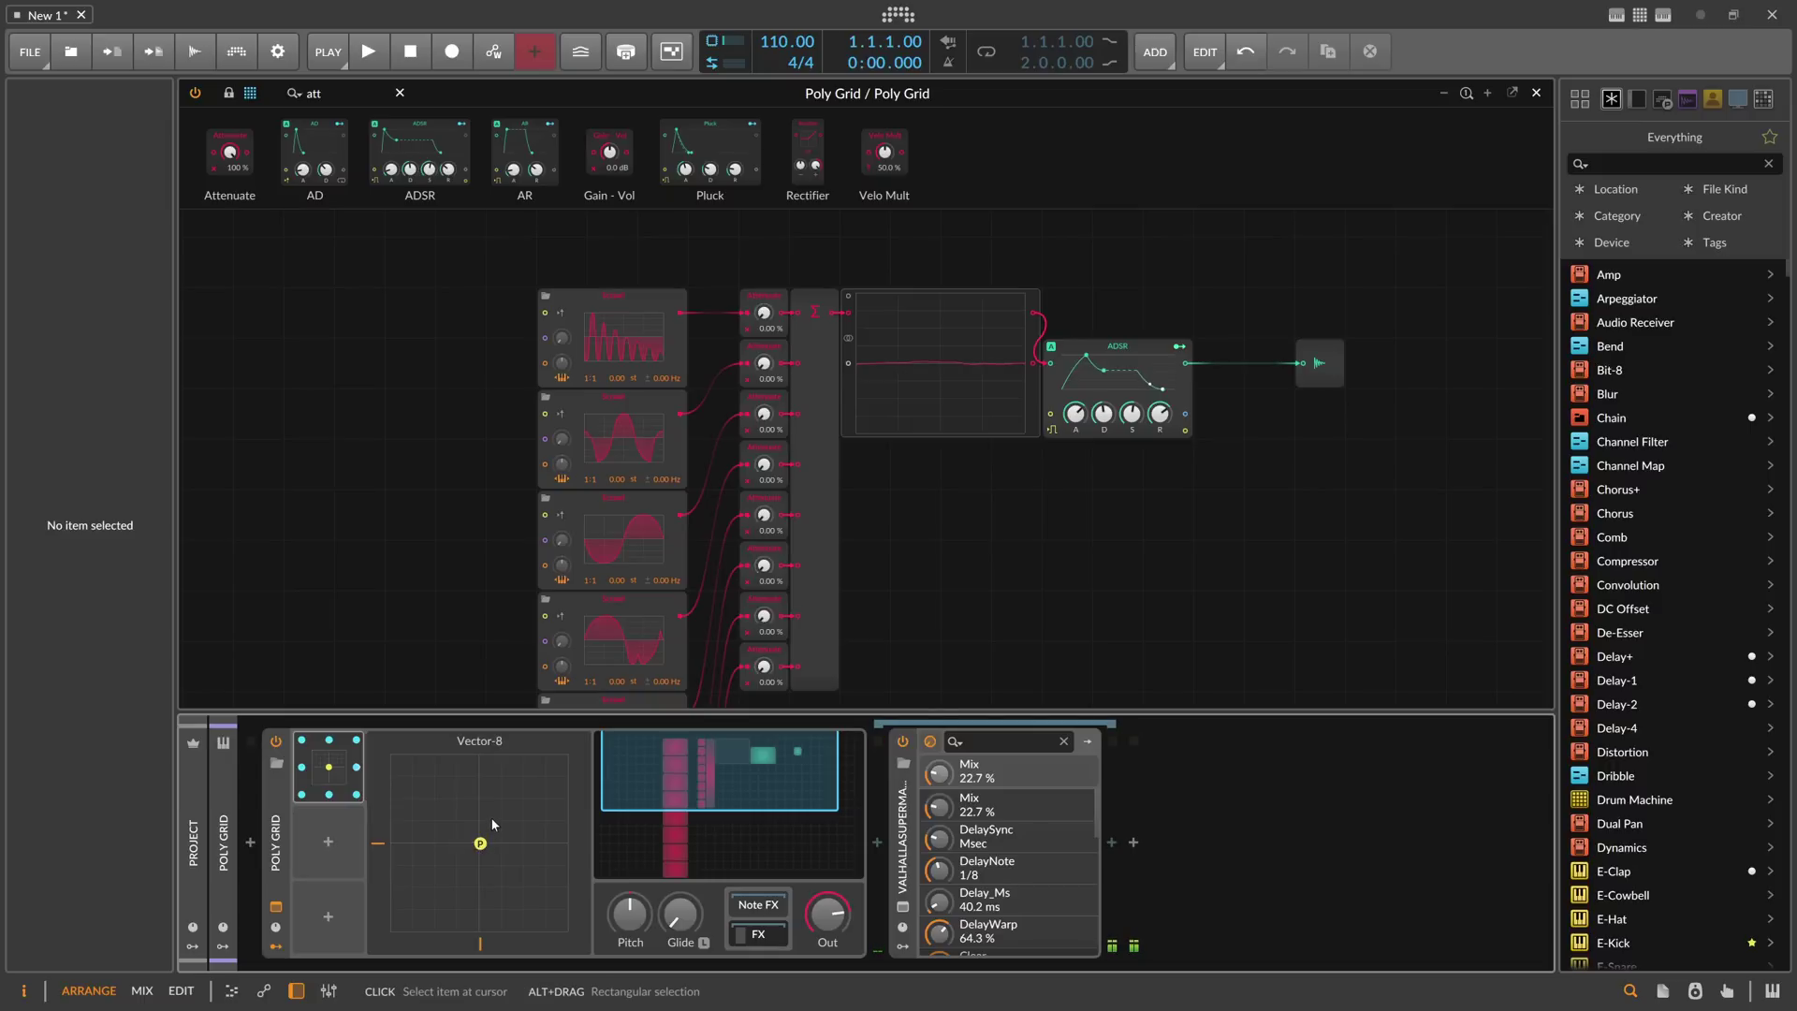
Step: Set the first three Attenuate levels to 50 %
click(765, 296)
right_click(765, 297)
click(765, 297)
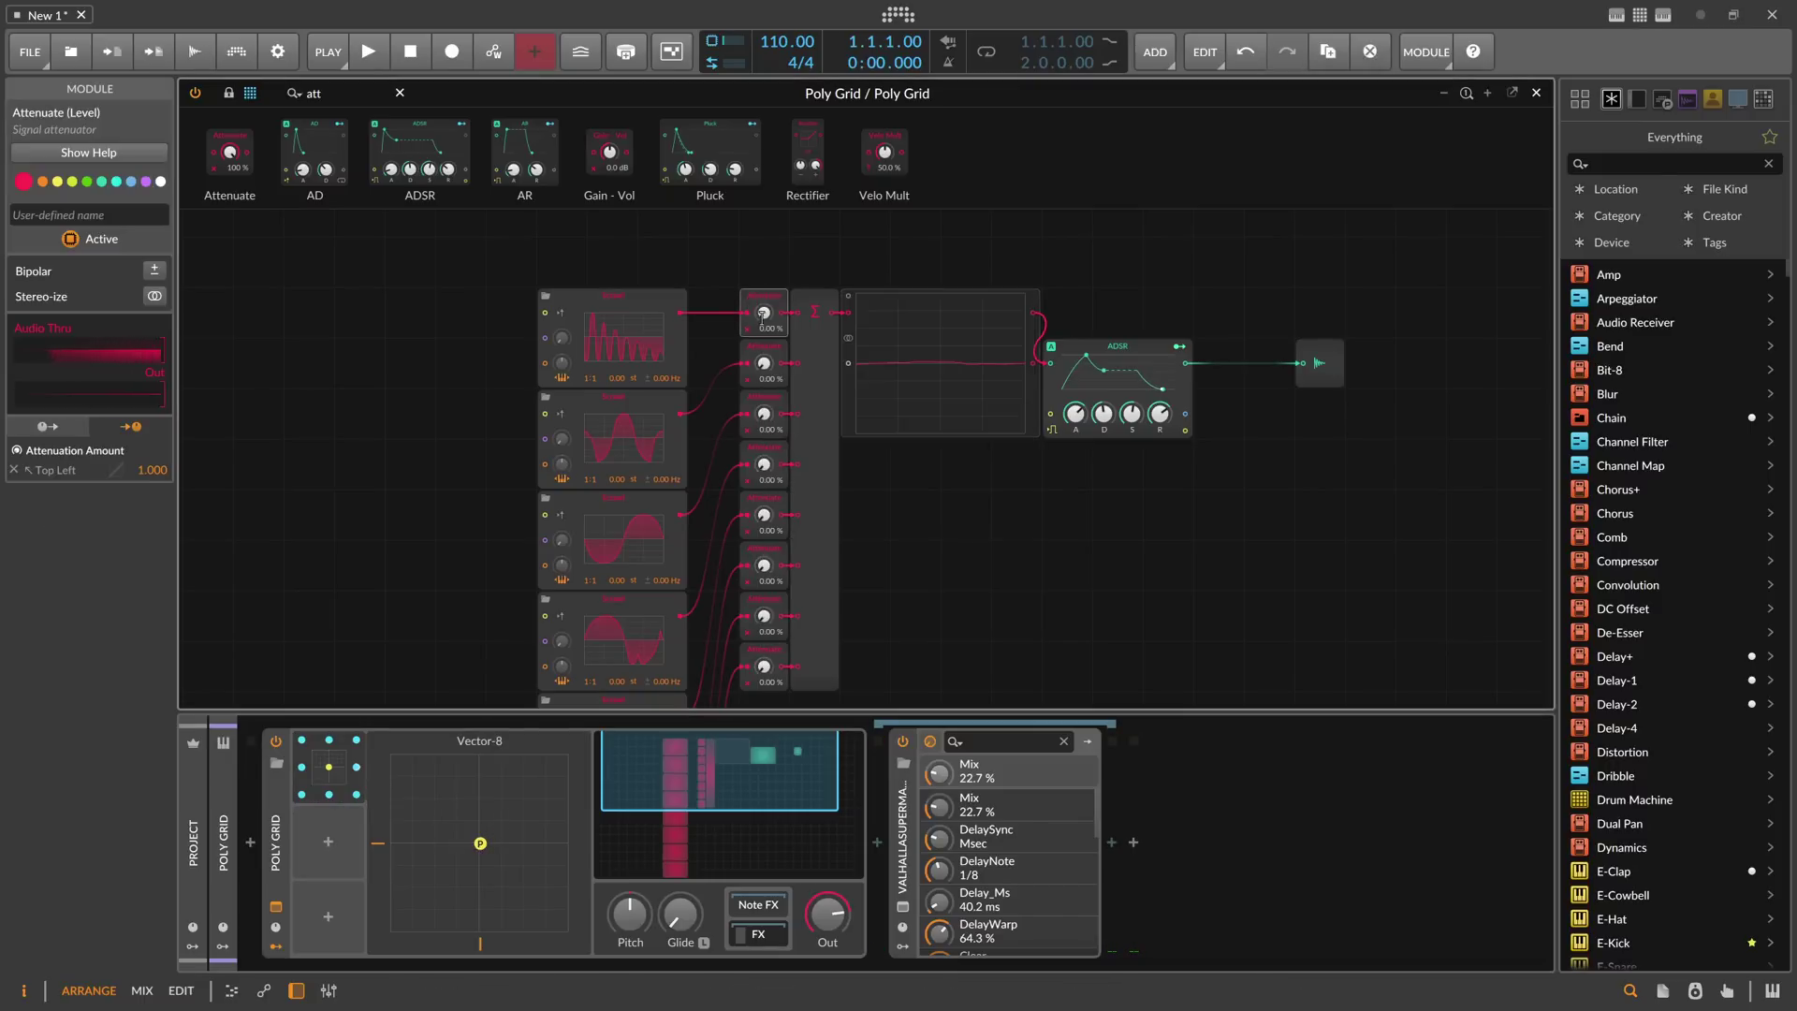
ctrl+click(765, 311)
text(50)
key(Return)
ctrl+click(764, 364)
text(50)
key(Return)
ctrl+click(765, 415)
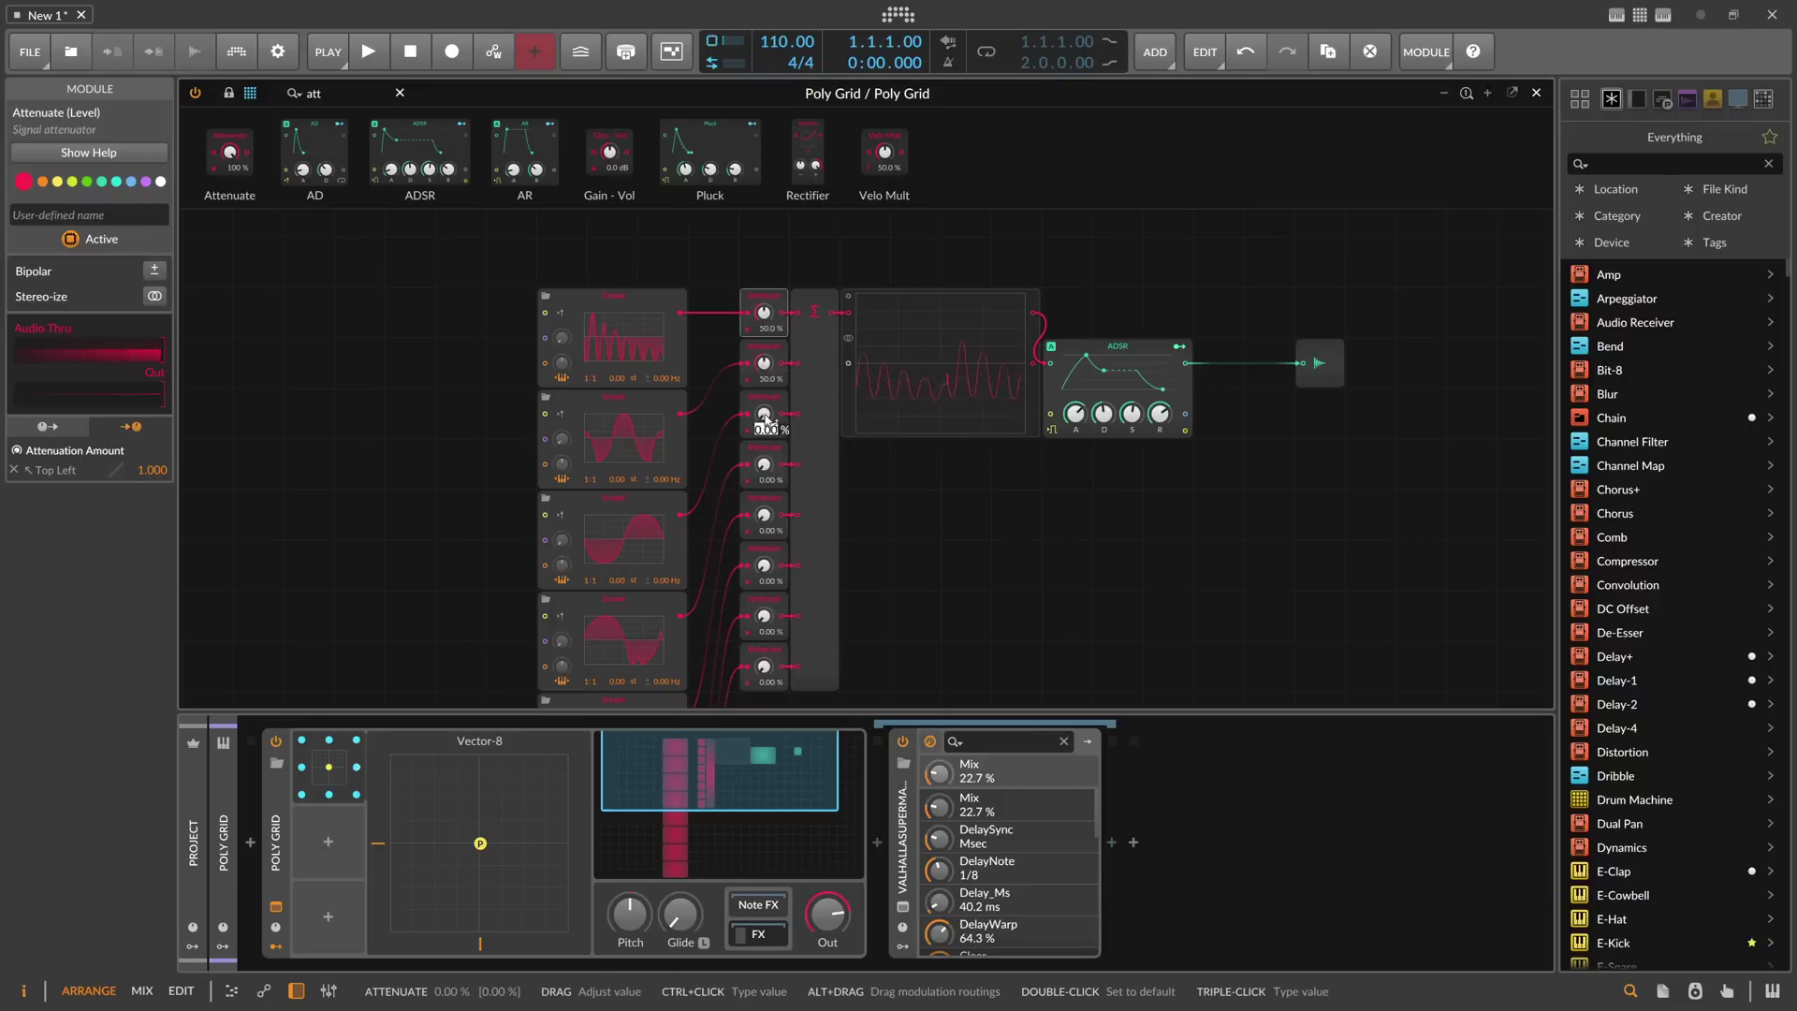
key(Return)
Step: Set the fourth to eighth Attenuate levels to 50 %
ctrl+click(765, 465)
text(50)
key(Return)
ctrl+click(765, 514)
text(50)
key(Return)
ctrl+click(765, 565)
text(50)
key(Return)
ctrl+click(765, 615)
text(50)
key(Return)
ctrl+click(765, 664)
text(50)
key(Return)
Step: Compare the blend with the Vector-8 point at the left and right edges while checking the Left Center mapping
drag(480, 844, 400, 840)
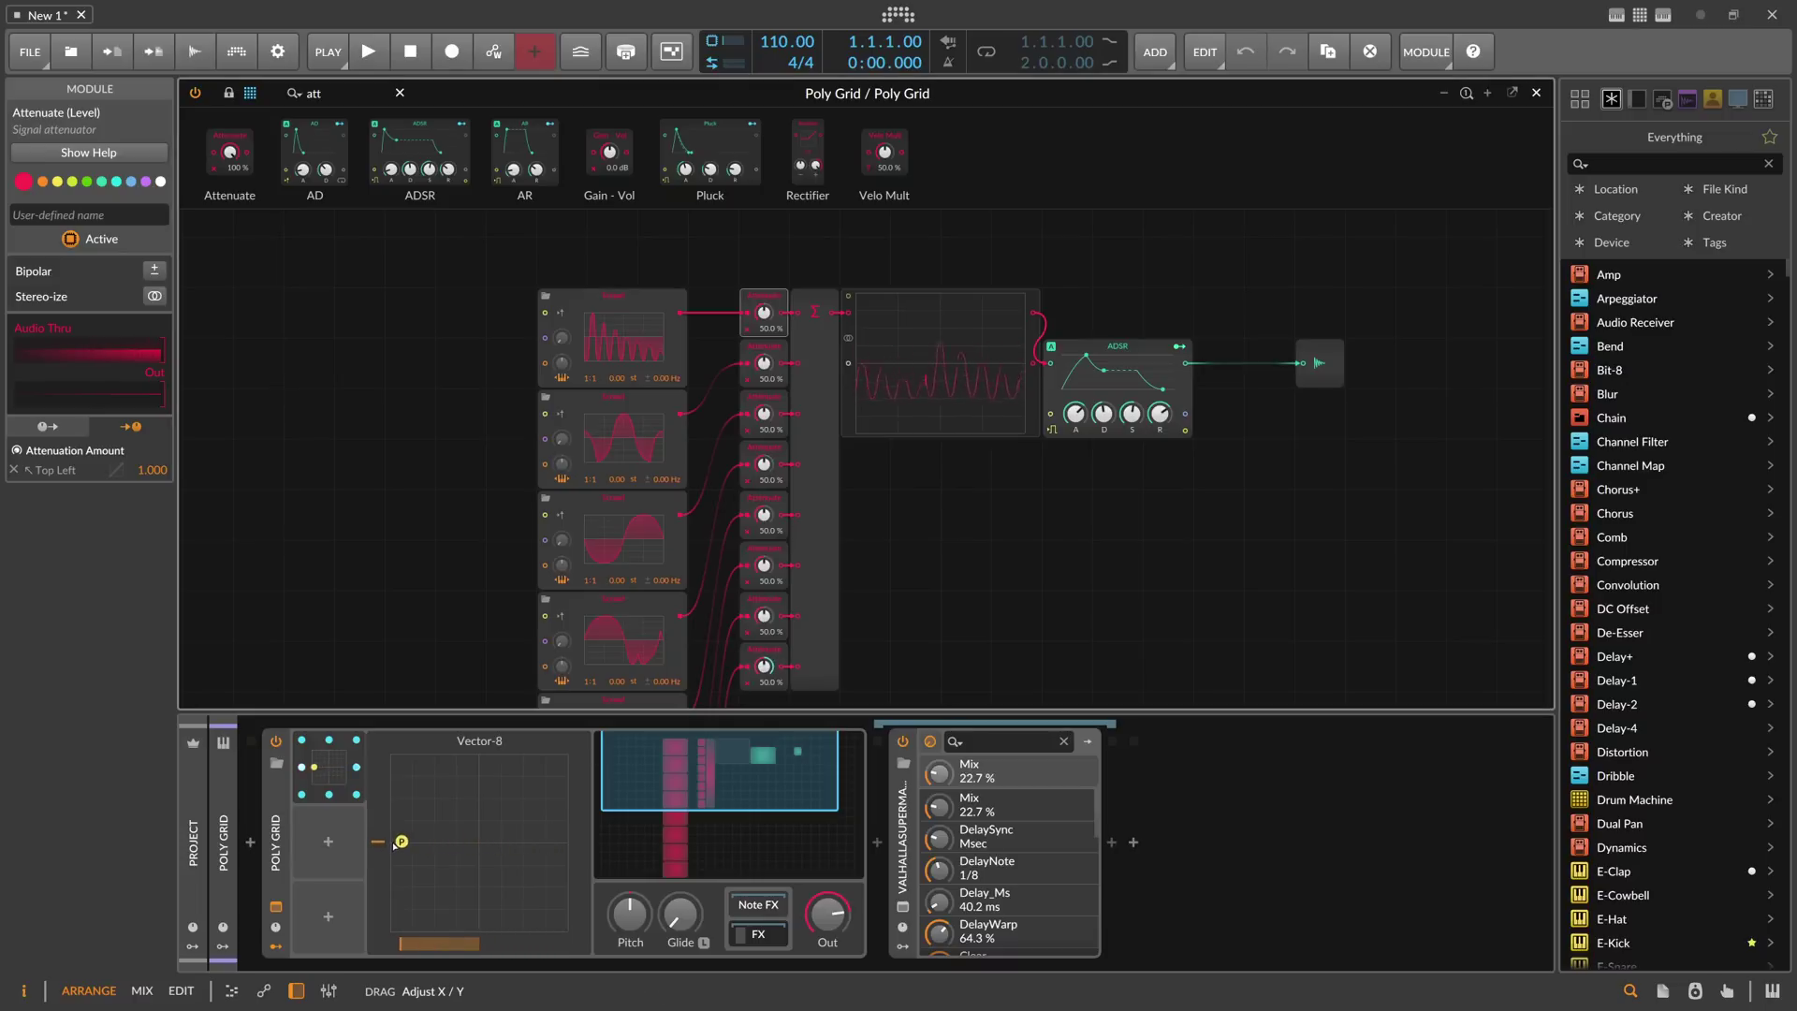
click(325, 766)
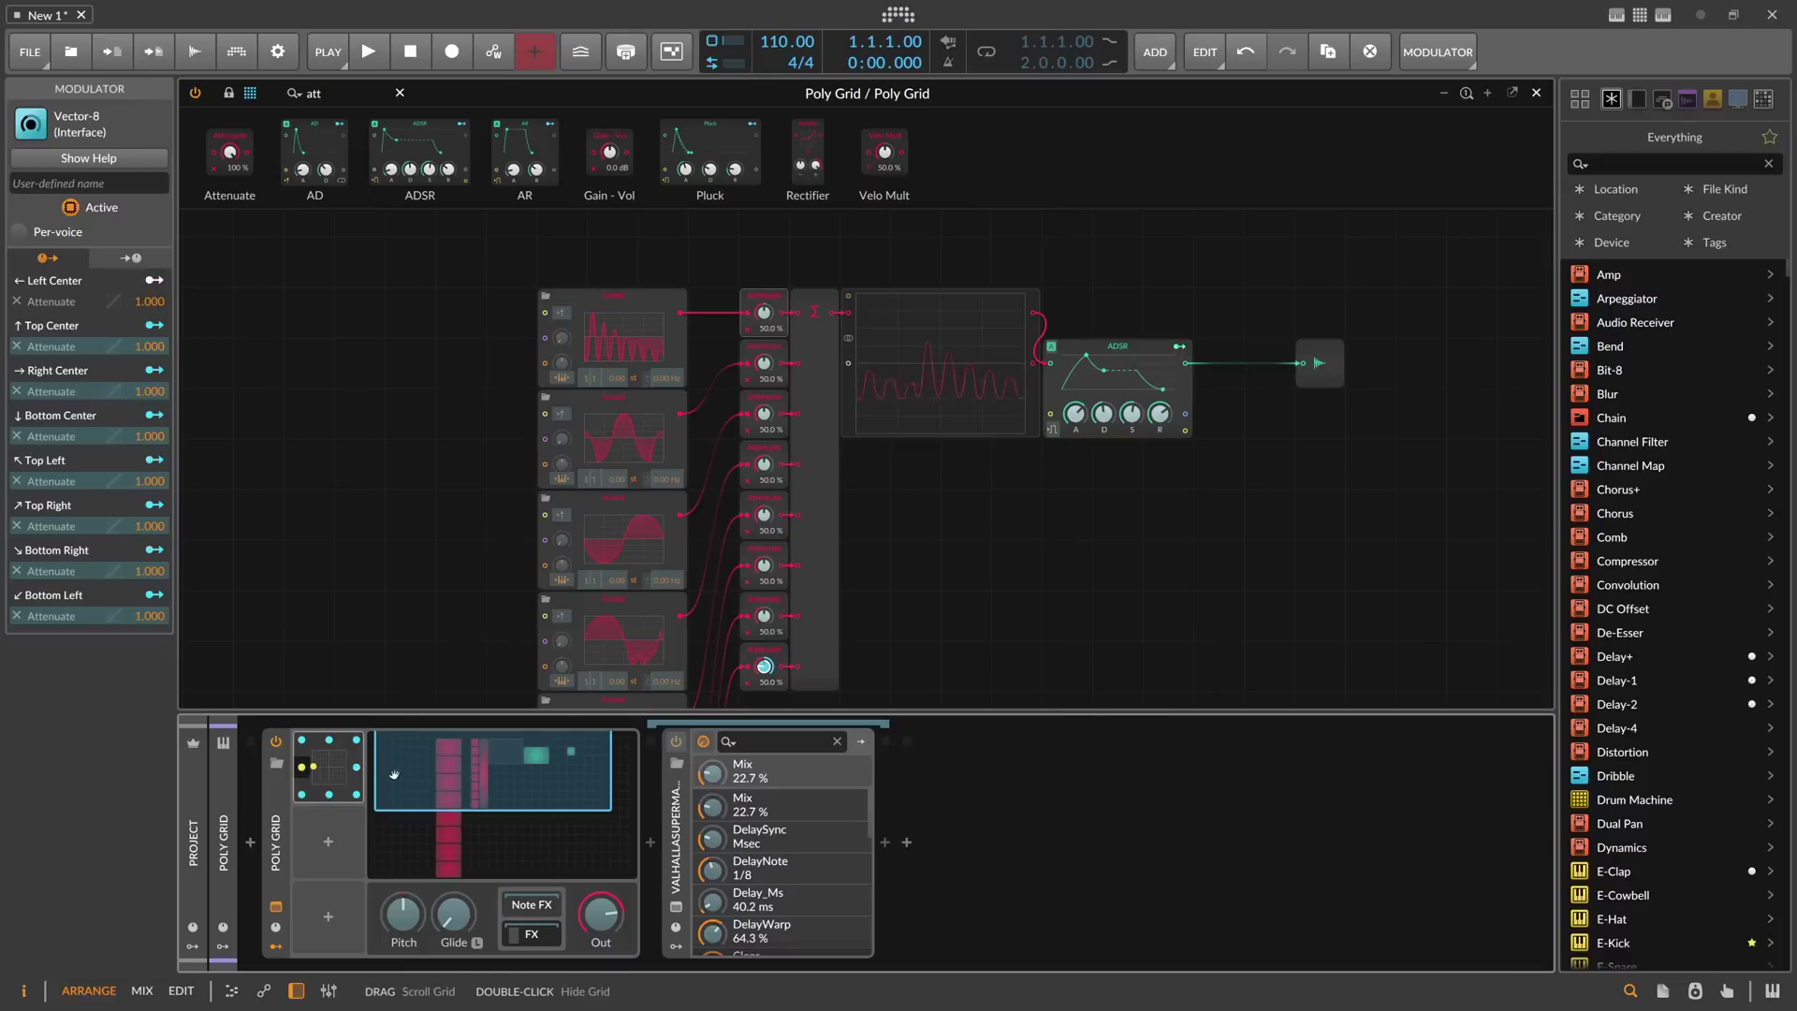
click(346, 770)
drag(398, 840, 562, 837)
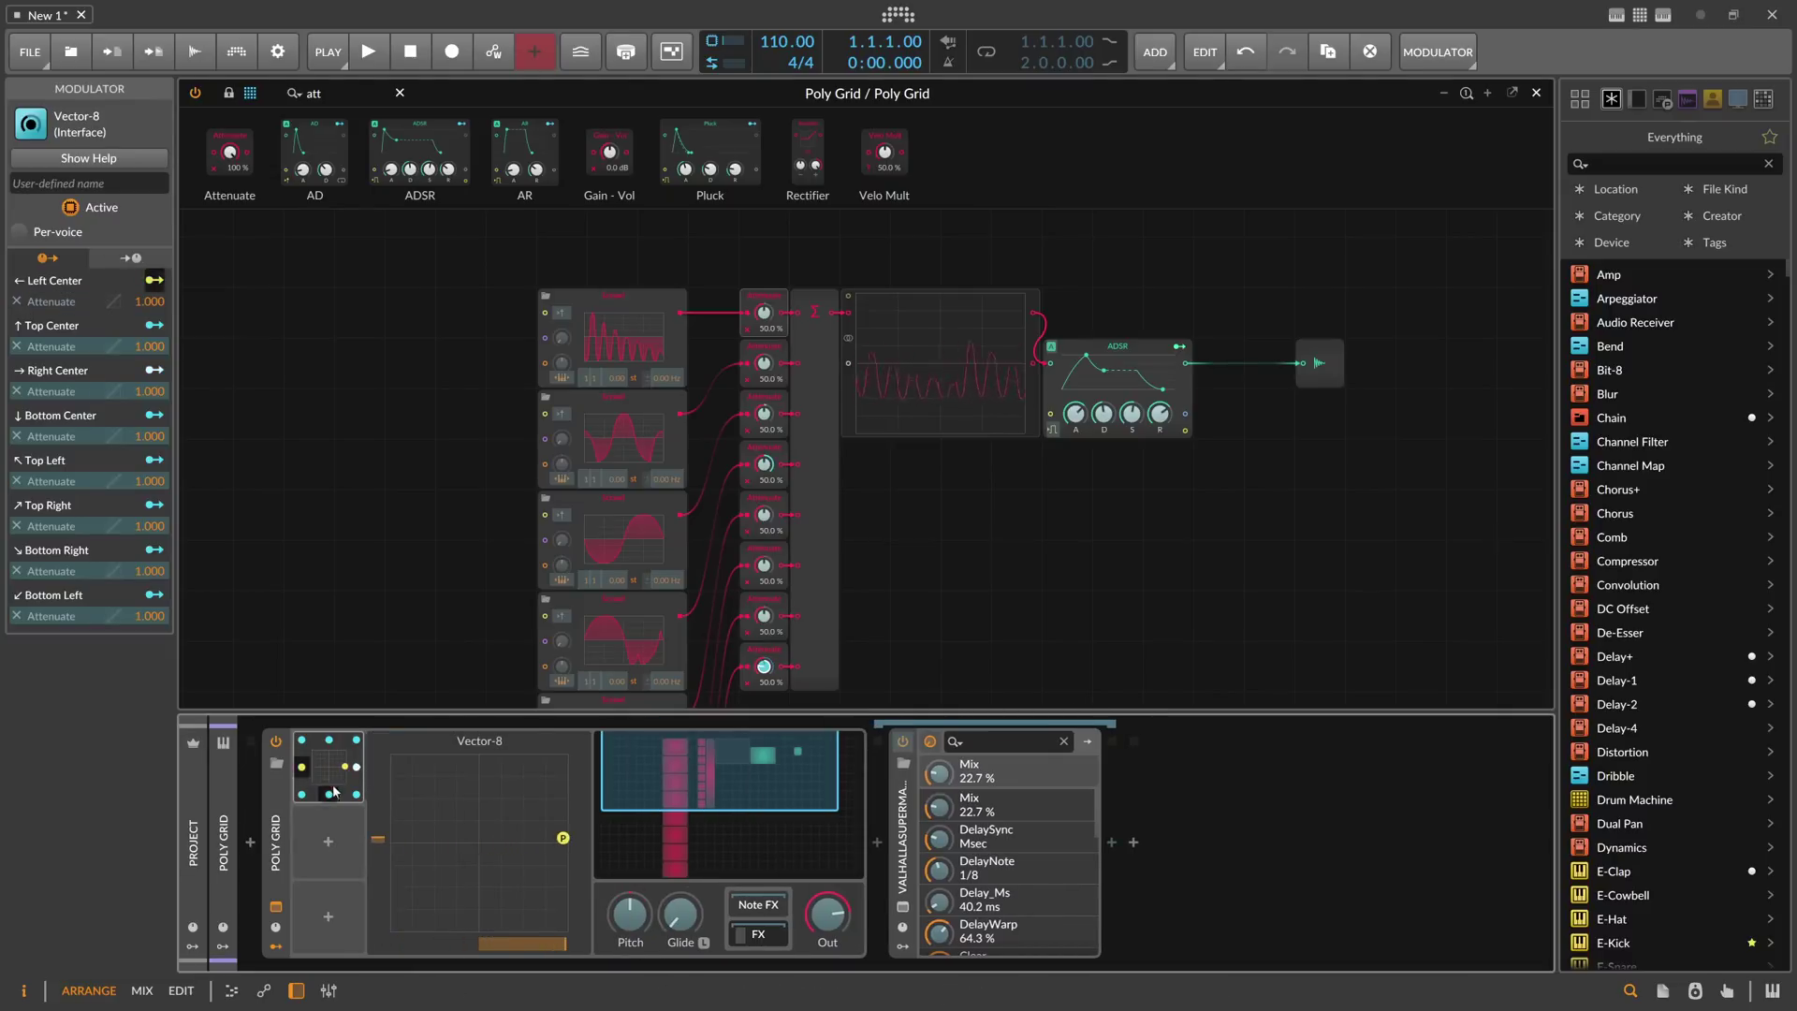
click(301, 767)
click(301, 768)
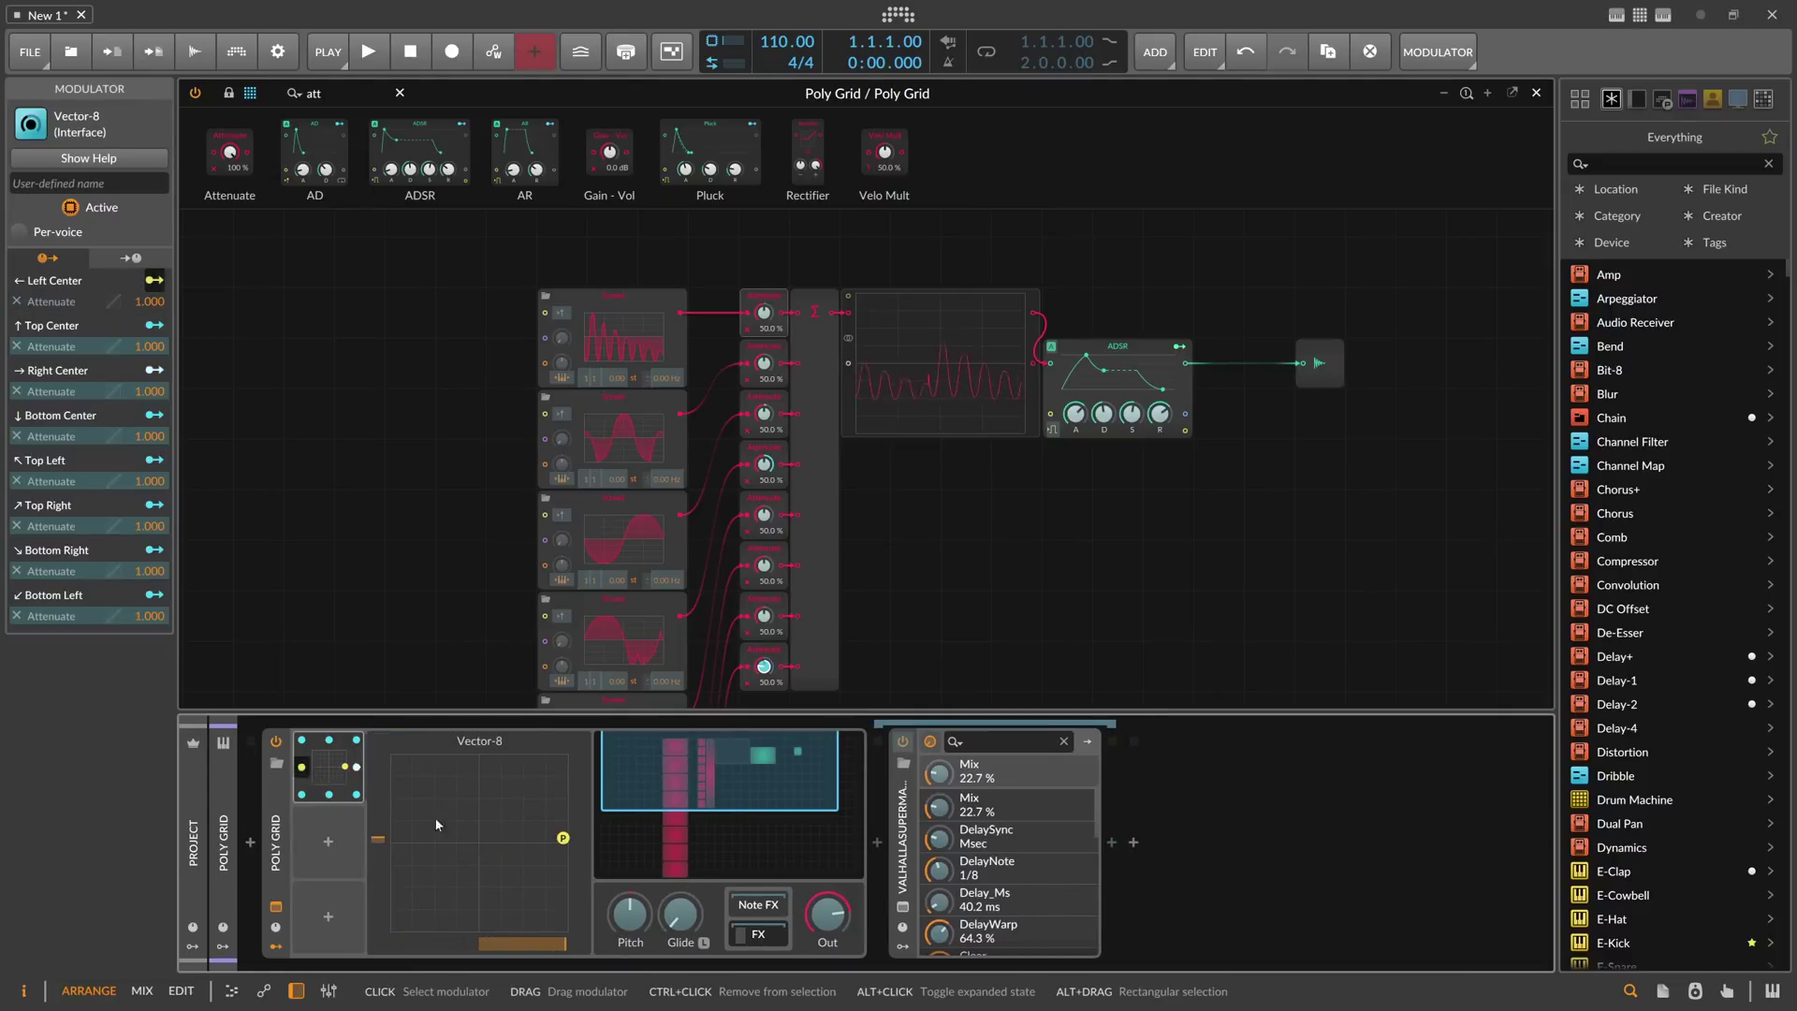
drag(562, 838, 409, 842)
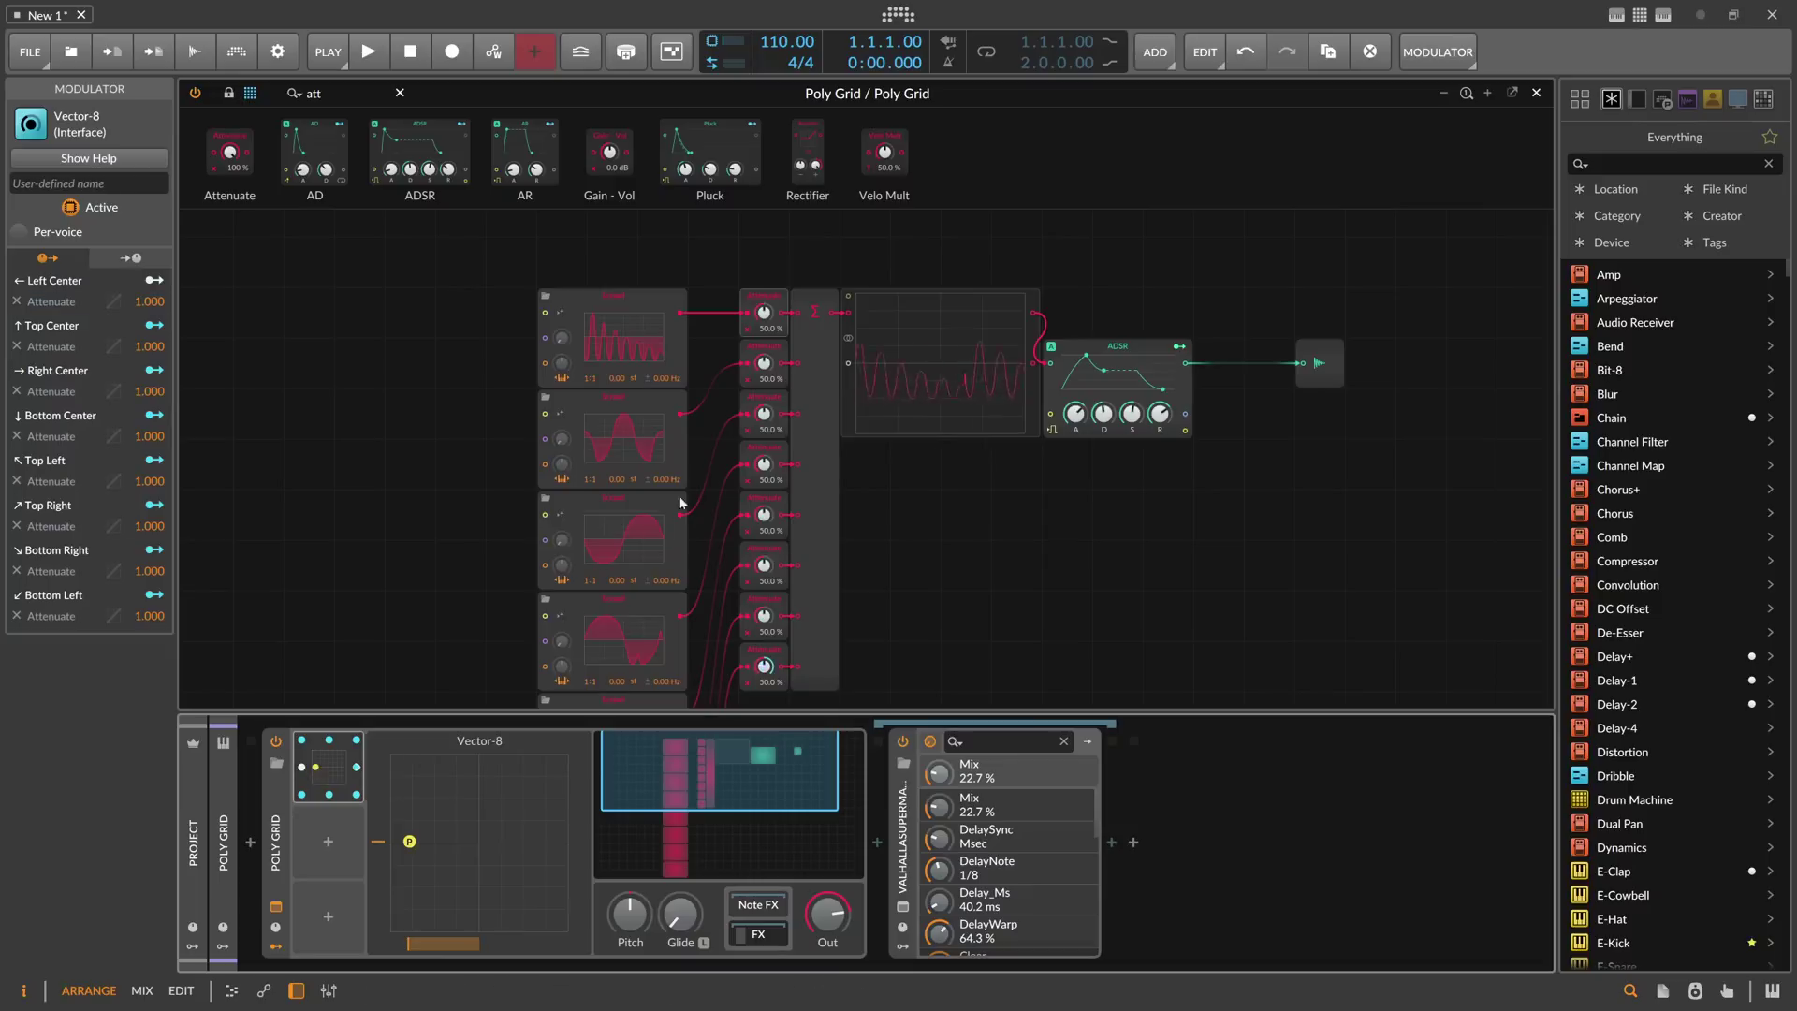
Step: Reset all eight Attenuate levels to 0 % and sweep the Vector-8 point through the field, ending near Top Center
drag(764, 314, 764, 716)
mouse_move(411, 843)
mouse_down()
mouse_move(479, 844)
mouse_move(435, 815)
mouse_move(495, 830)
mouse_move(482, 907)
mouse_move(472, 833)
mouse_up()
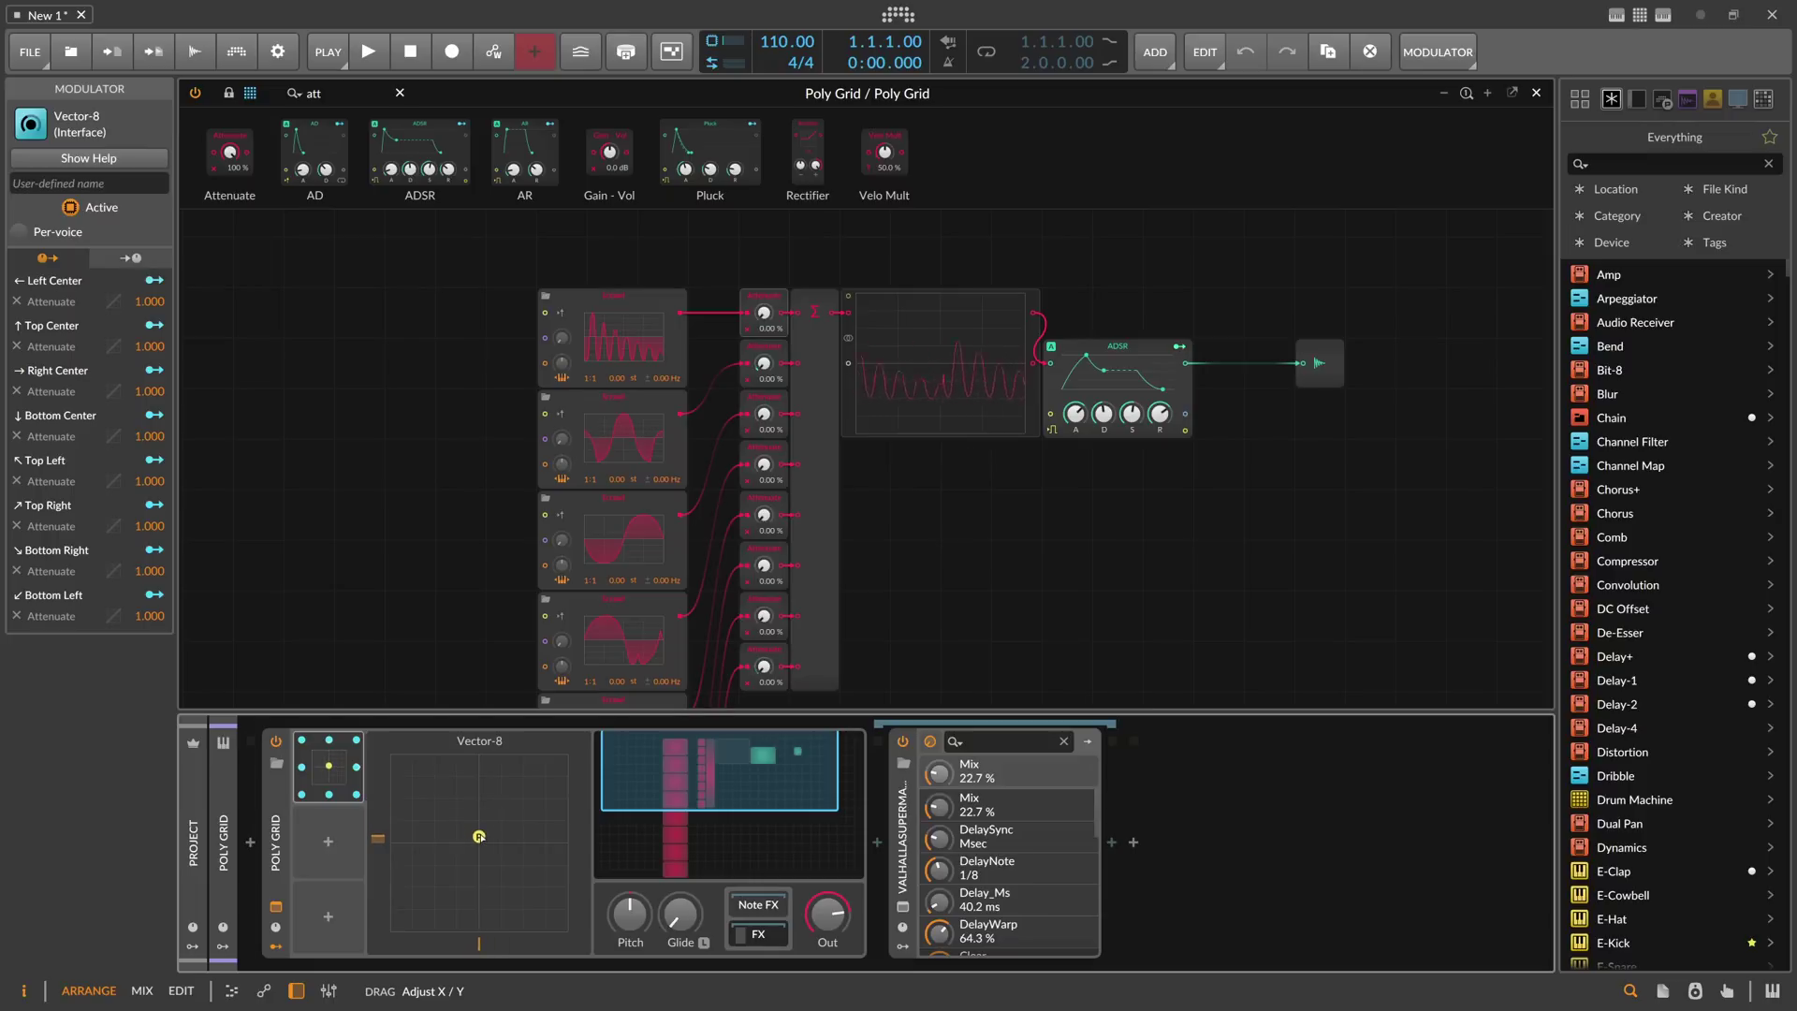
mouse_move(479, 836)
mouse_down()
mouse_move(545, 780)
mouse_move(485, 791)
mouse_move(401, 925)
mouse_move(529, 795)
mouse_move(474, 817)
mouse_up()
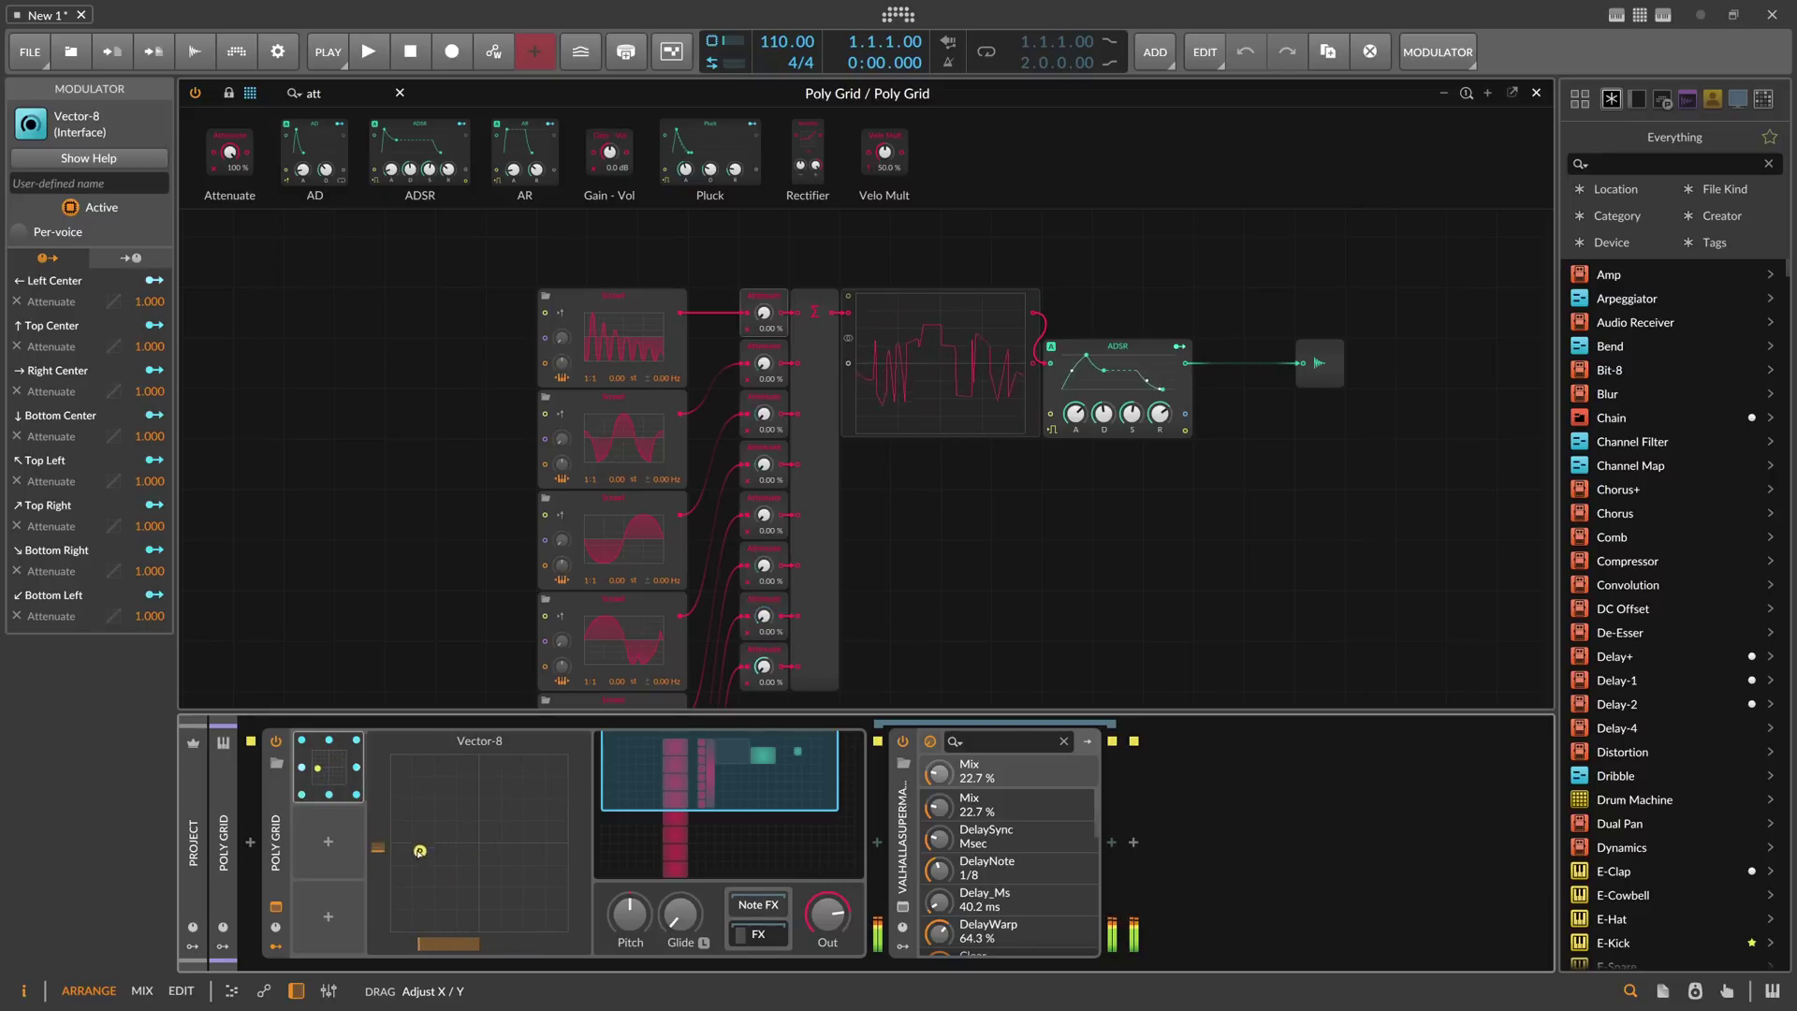
drag(503, 896, 472, 773)
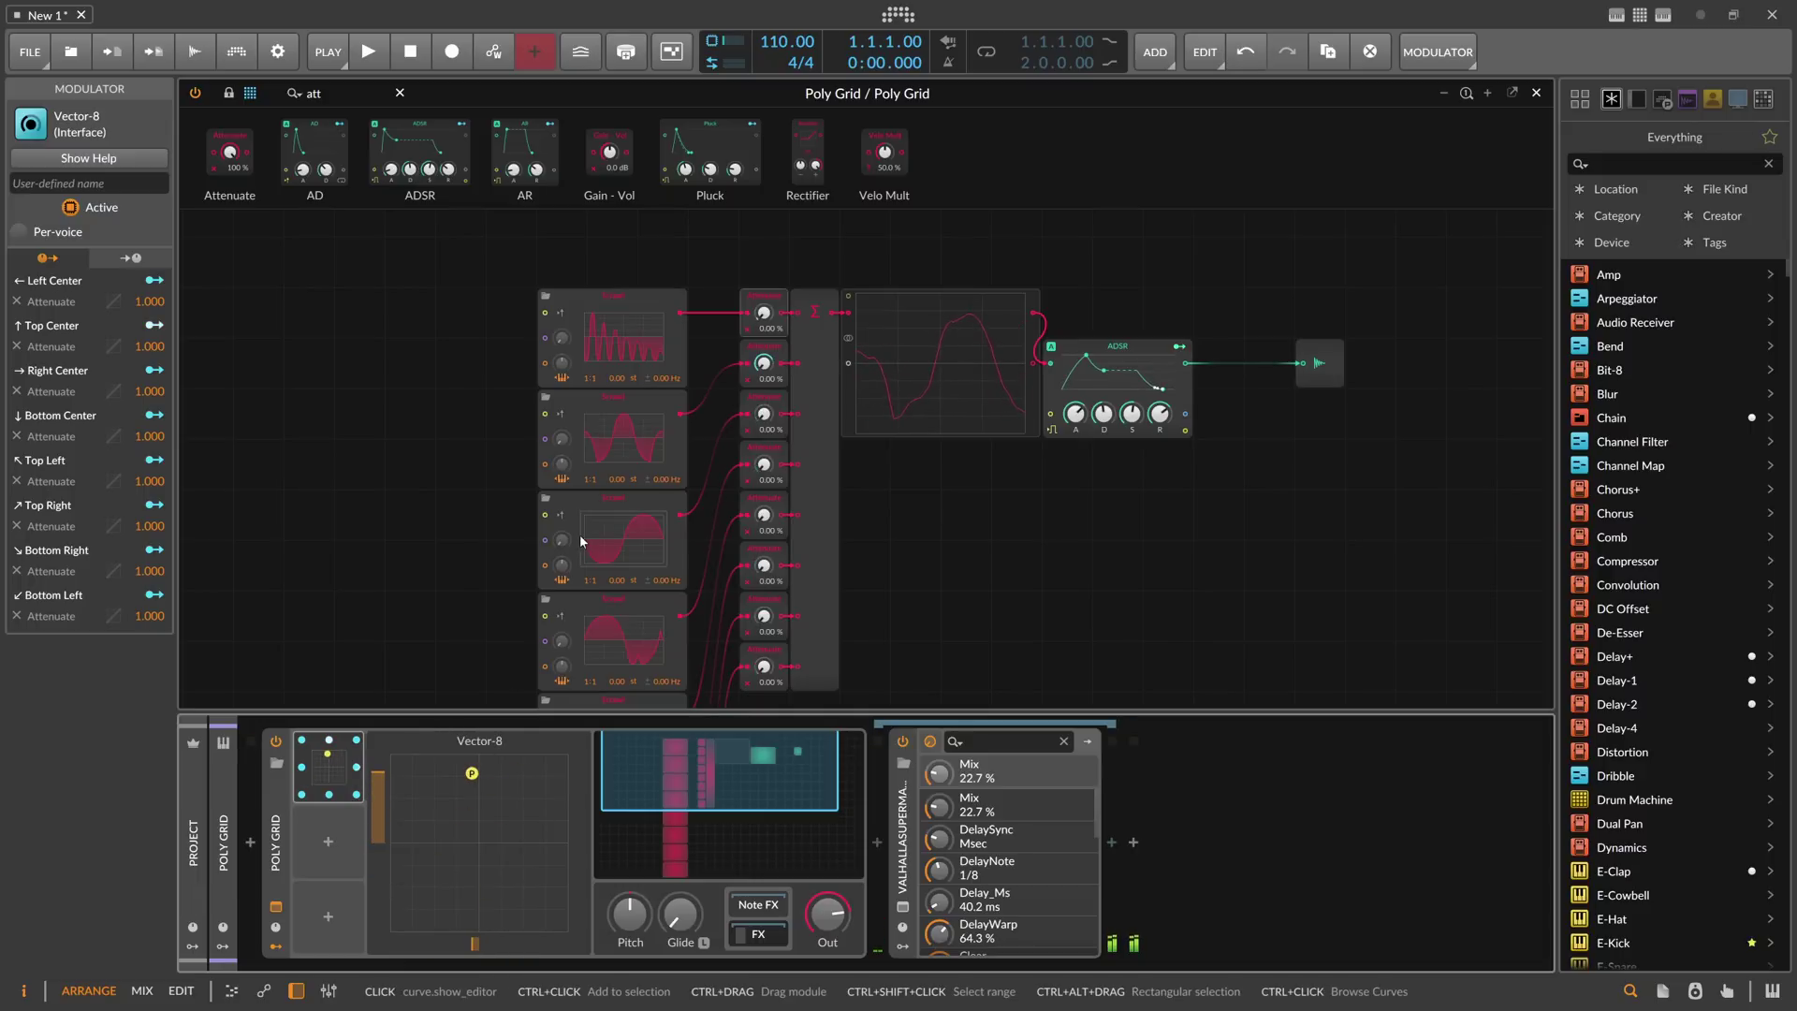
Step: Replace the first Scrawl oscillator with a Wavetable oscillator
scroll(480, 520, down, 3)
drag(407, 430, 397, 414)
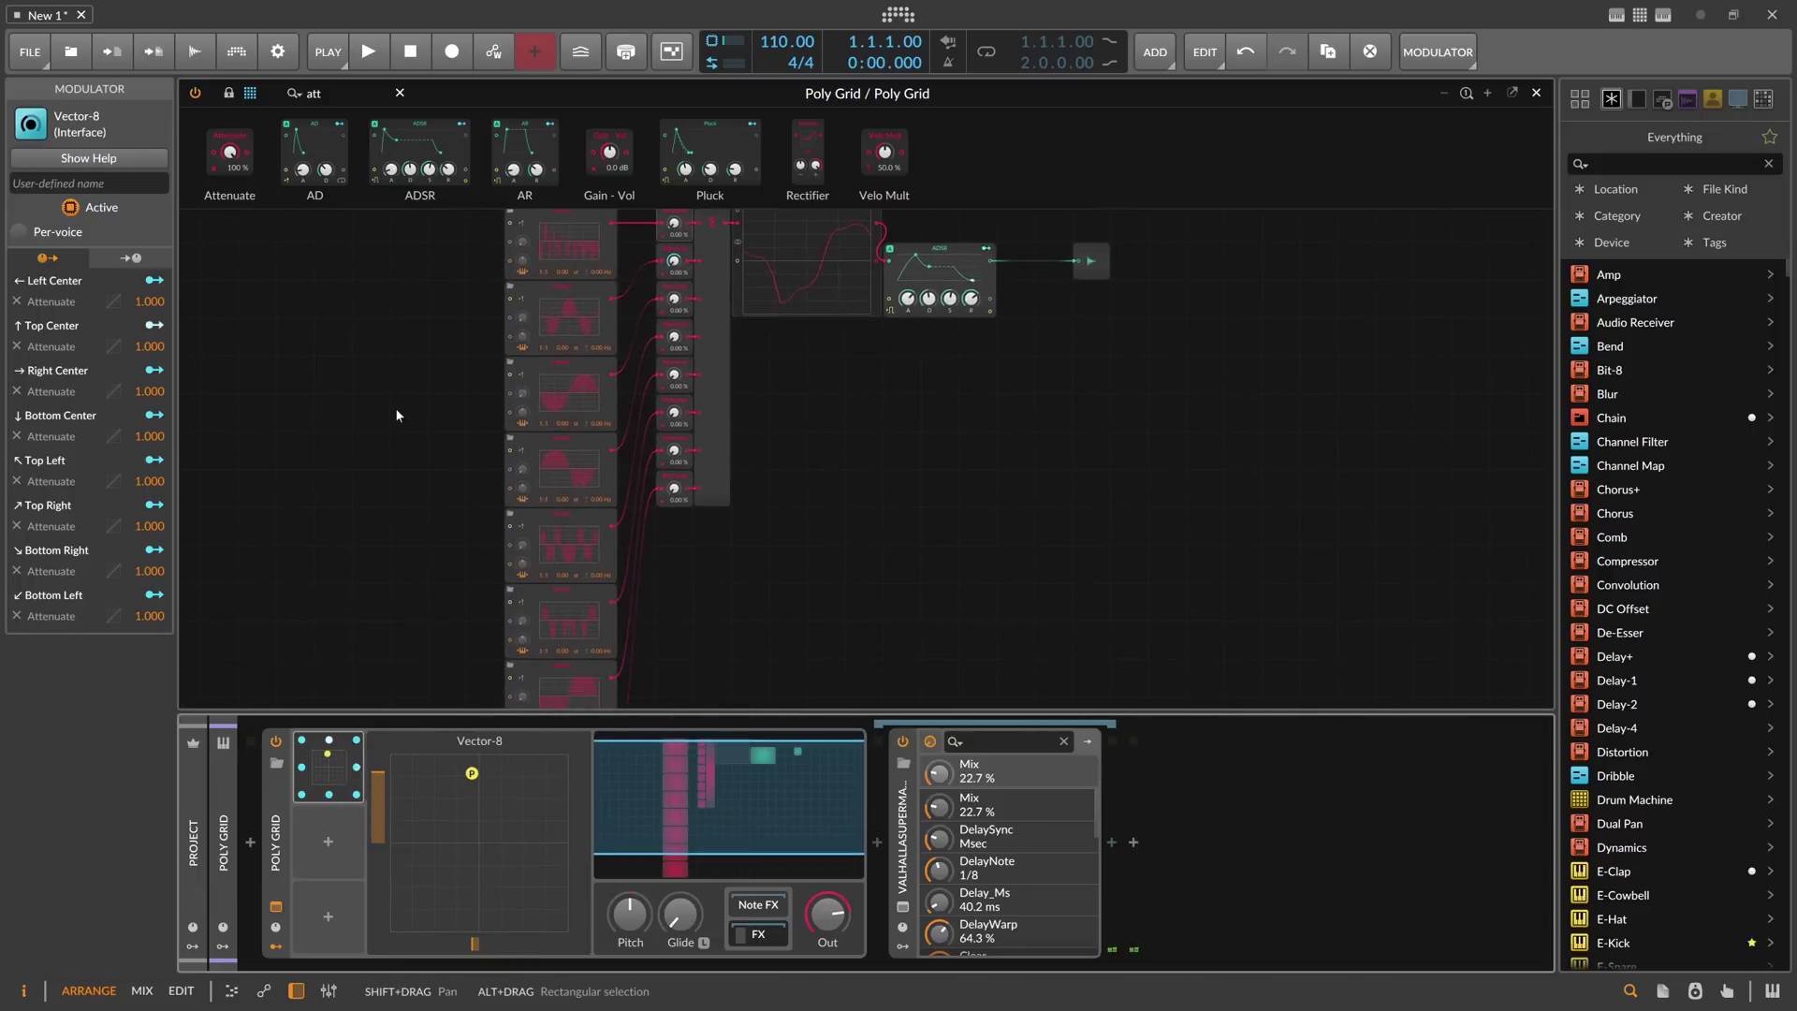
scroll(404, 474, up, 3)
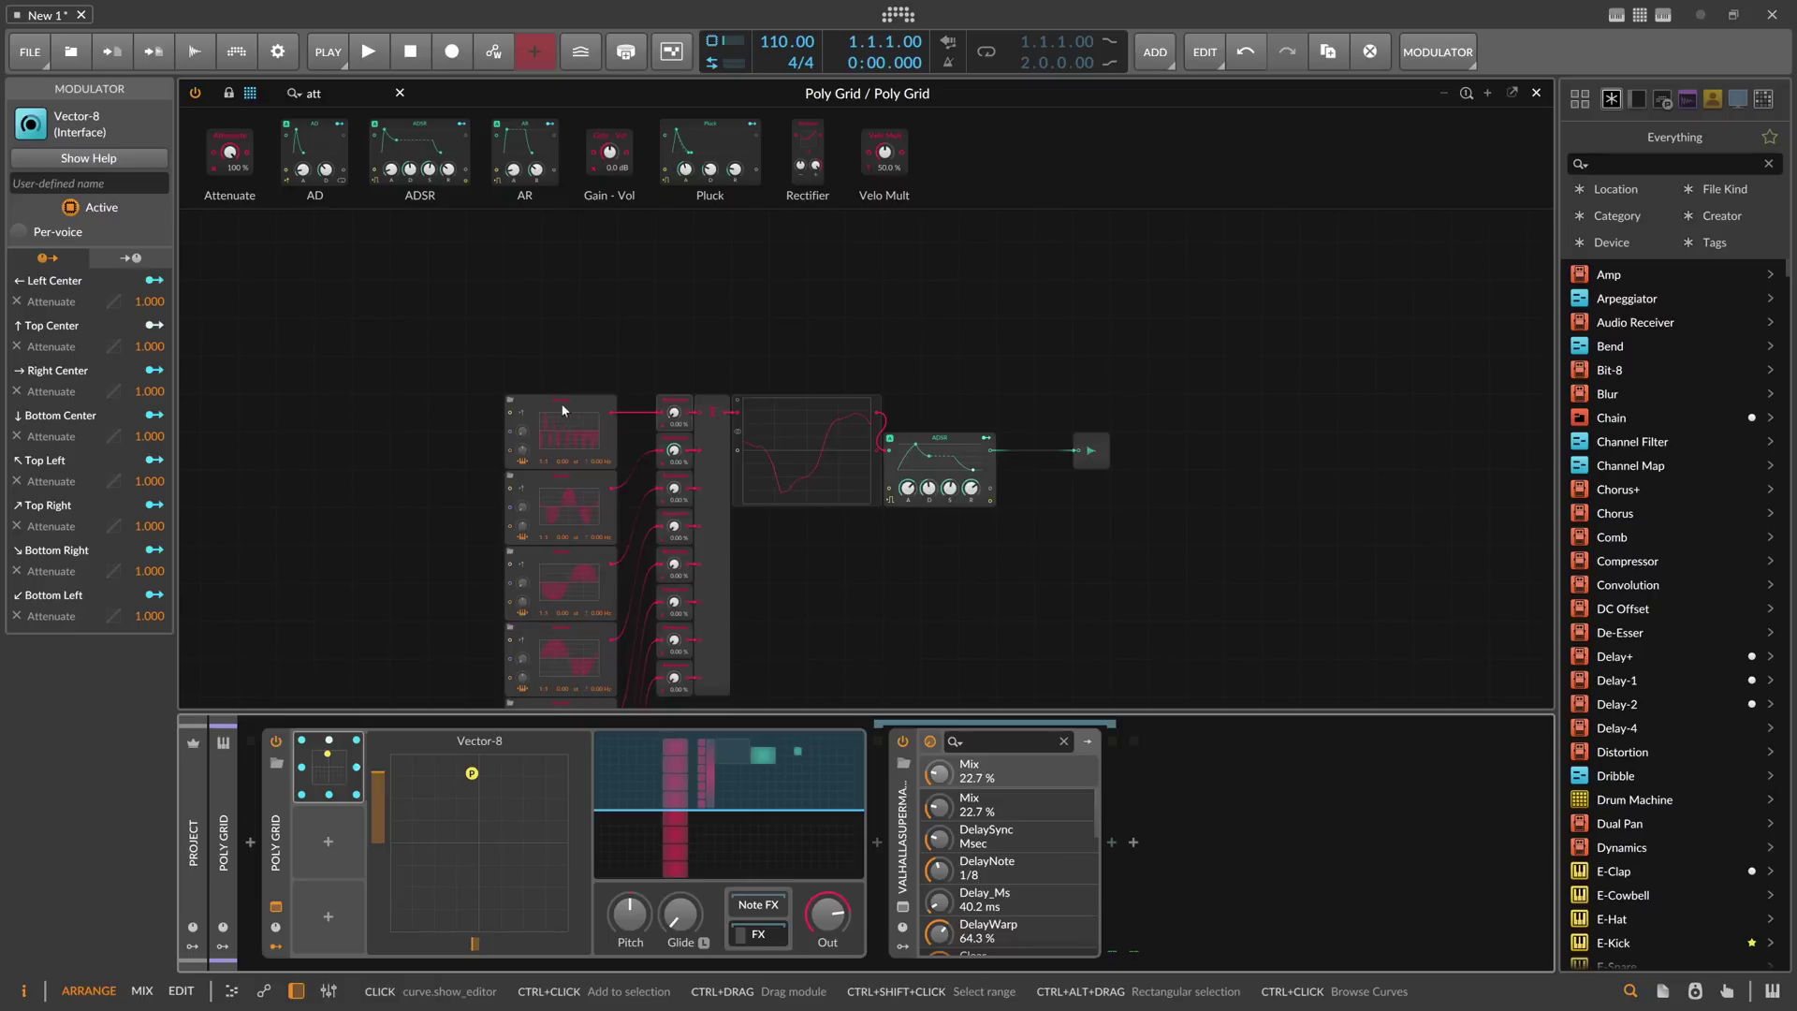
click(563, 404)
right_click(564, 403)
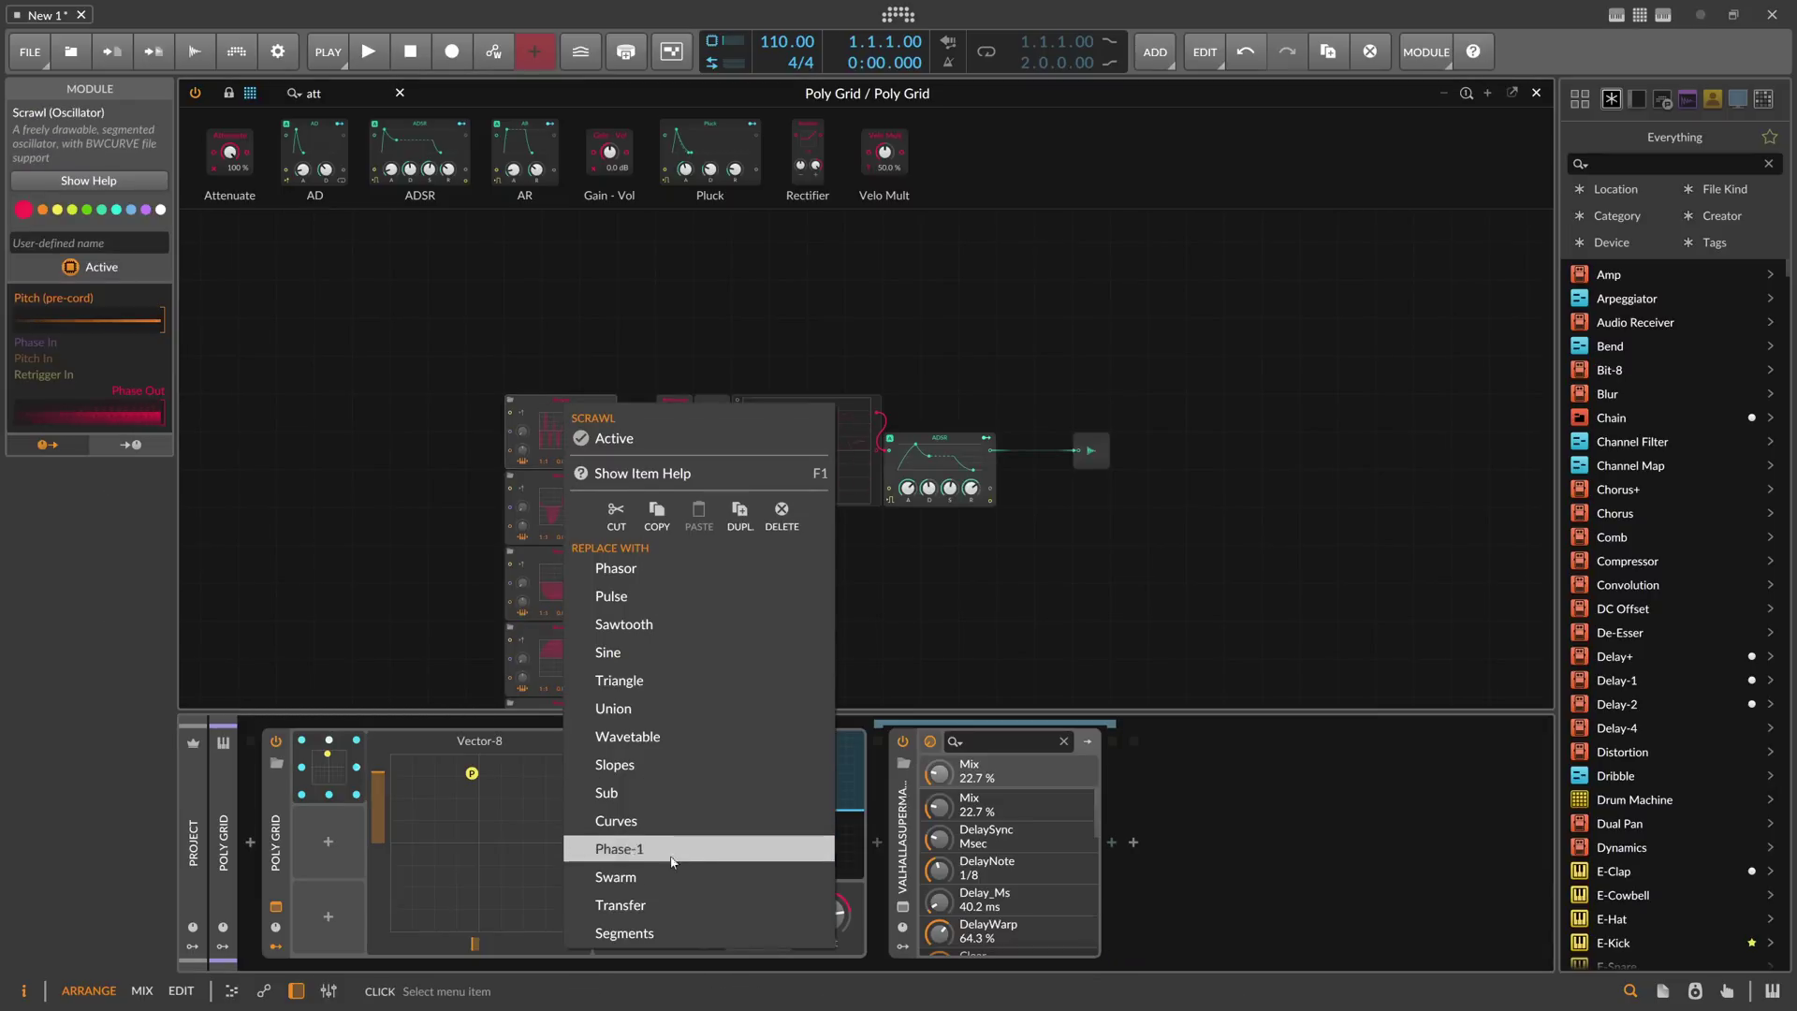
click(632, 737)
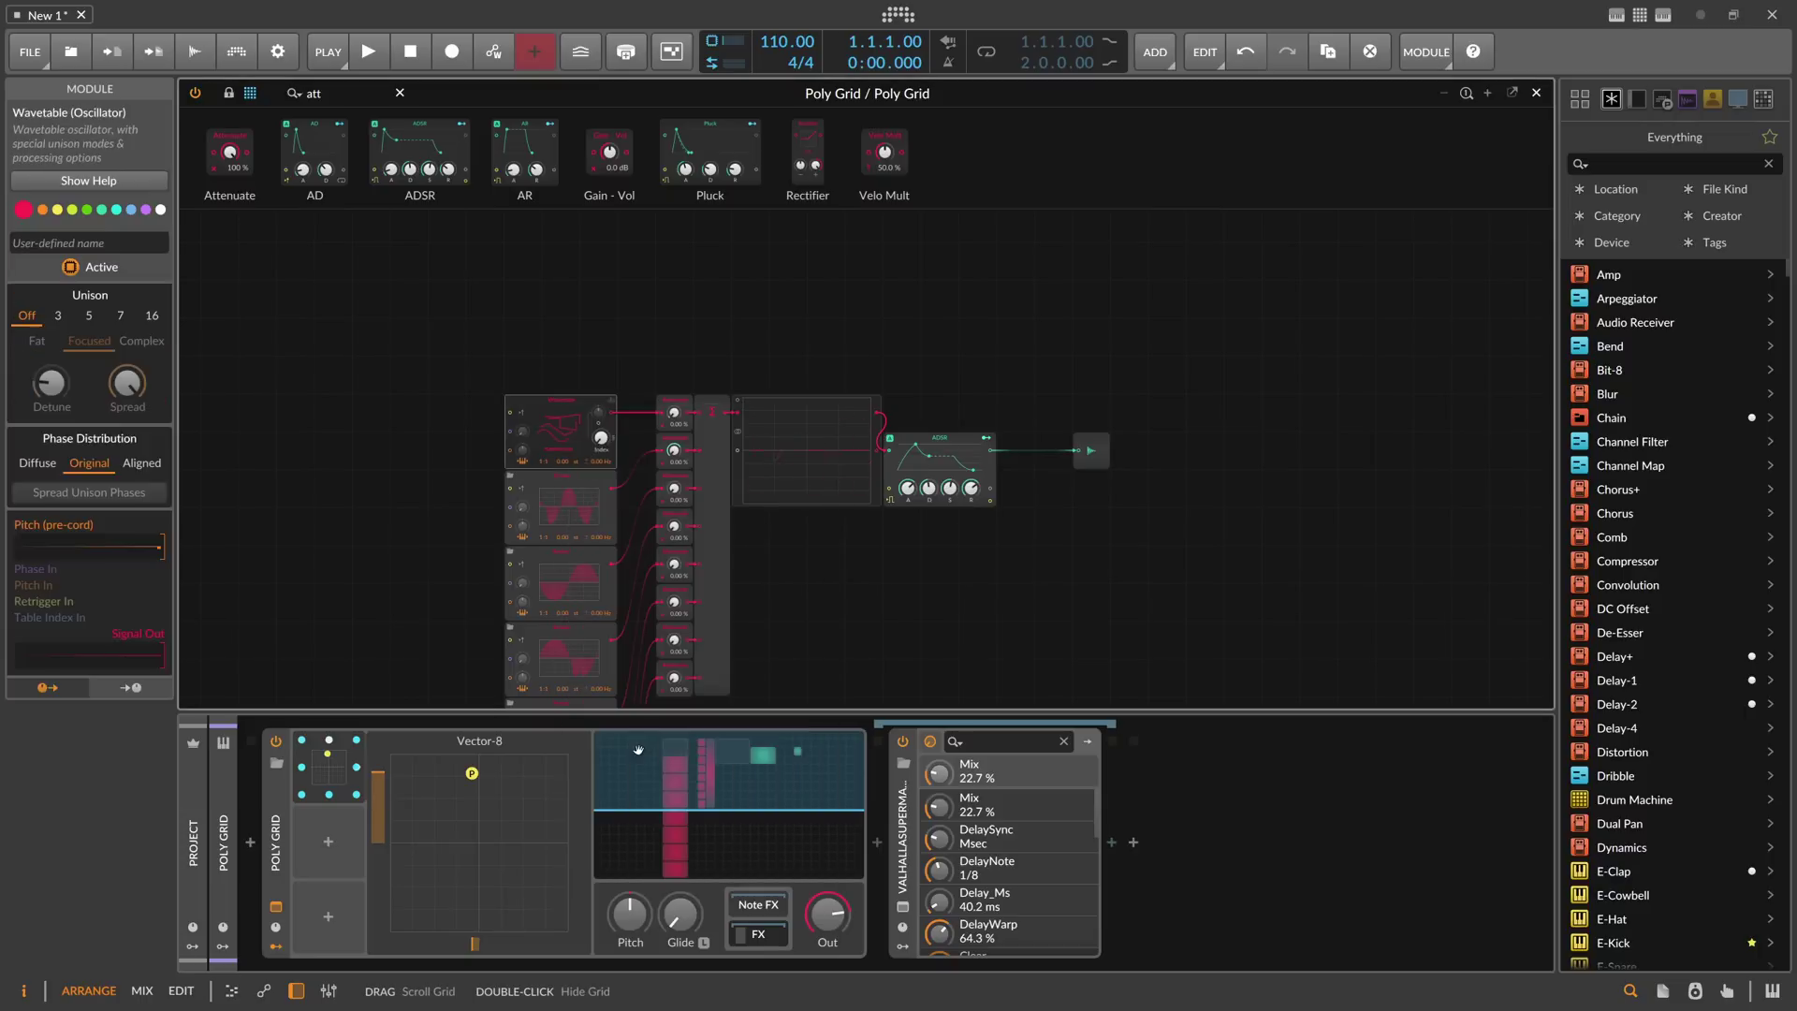
Step: Load a different wavetable in place of Standard Four in the Wavetable oscillator
click(564, 430)
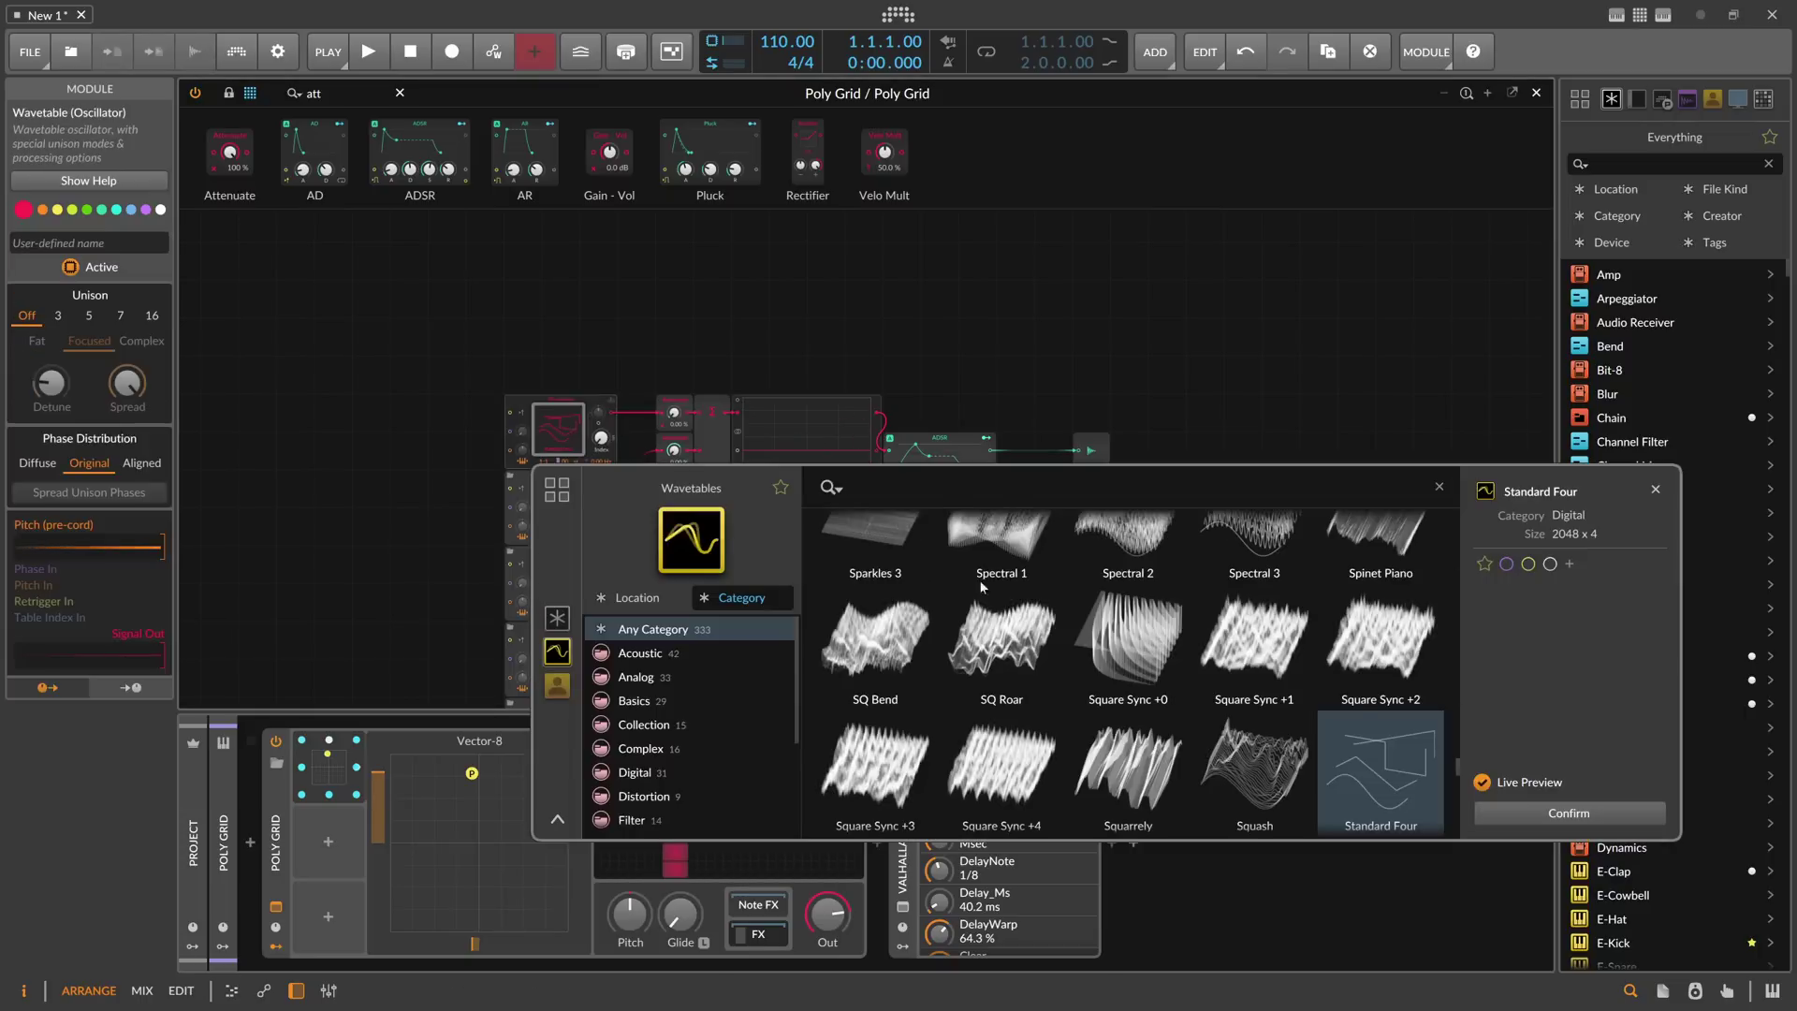
scroll(945, 559, up, 5)
double_click(1131, 620)
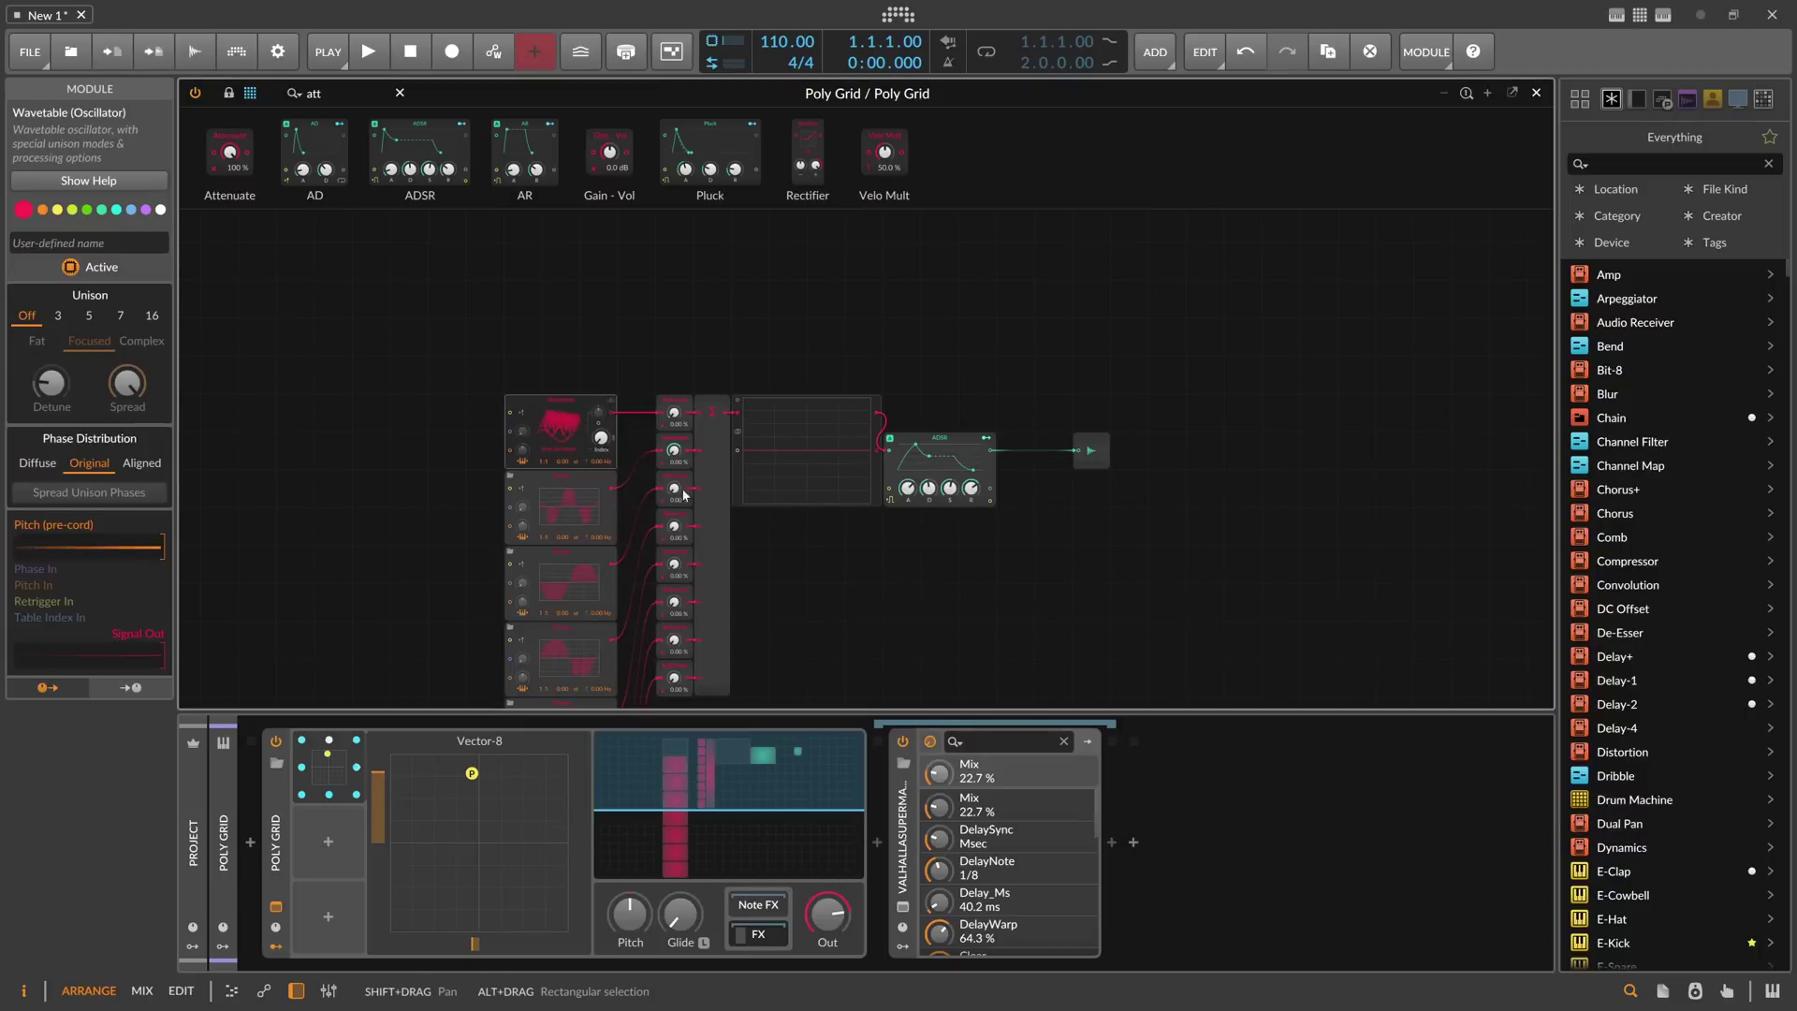
key(plus)
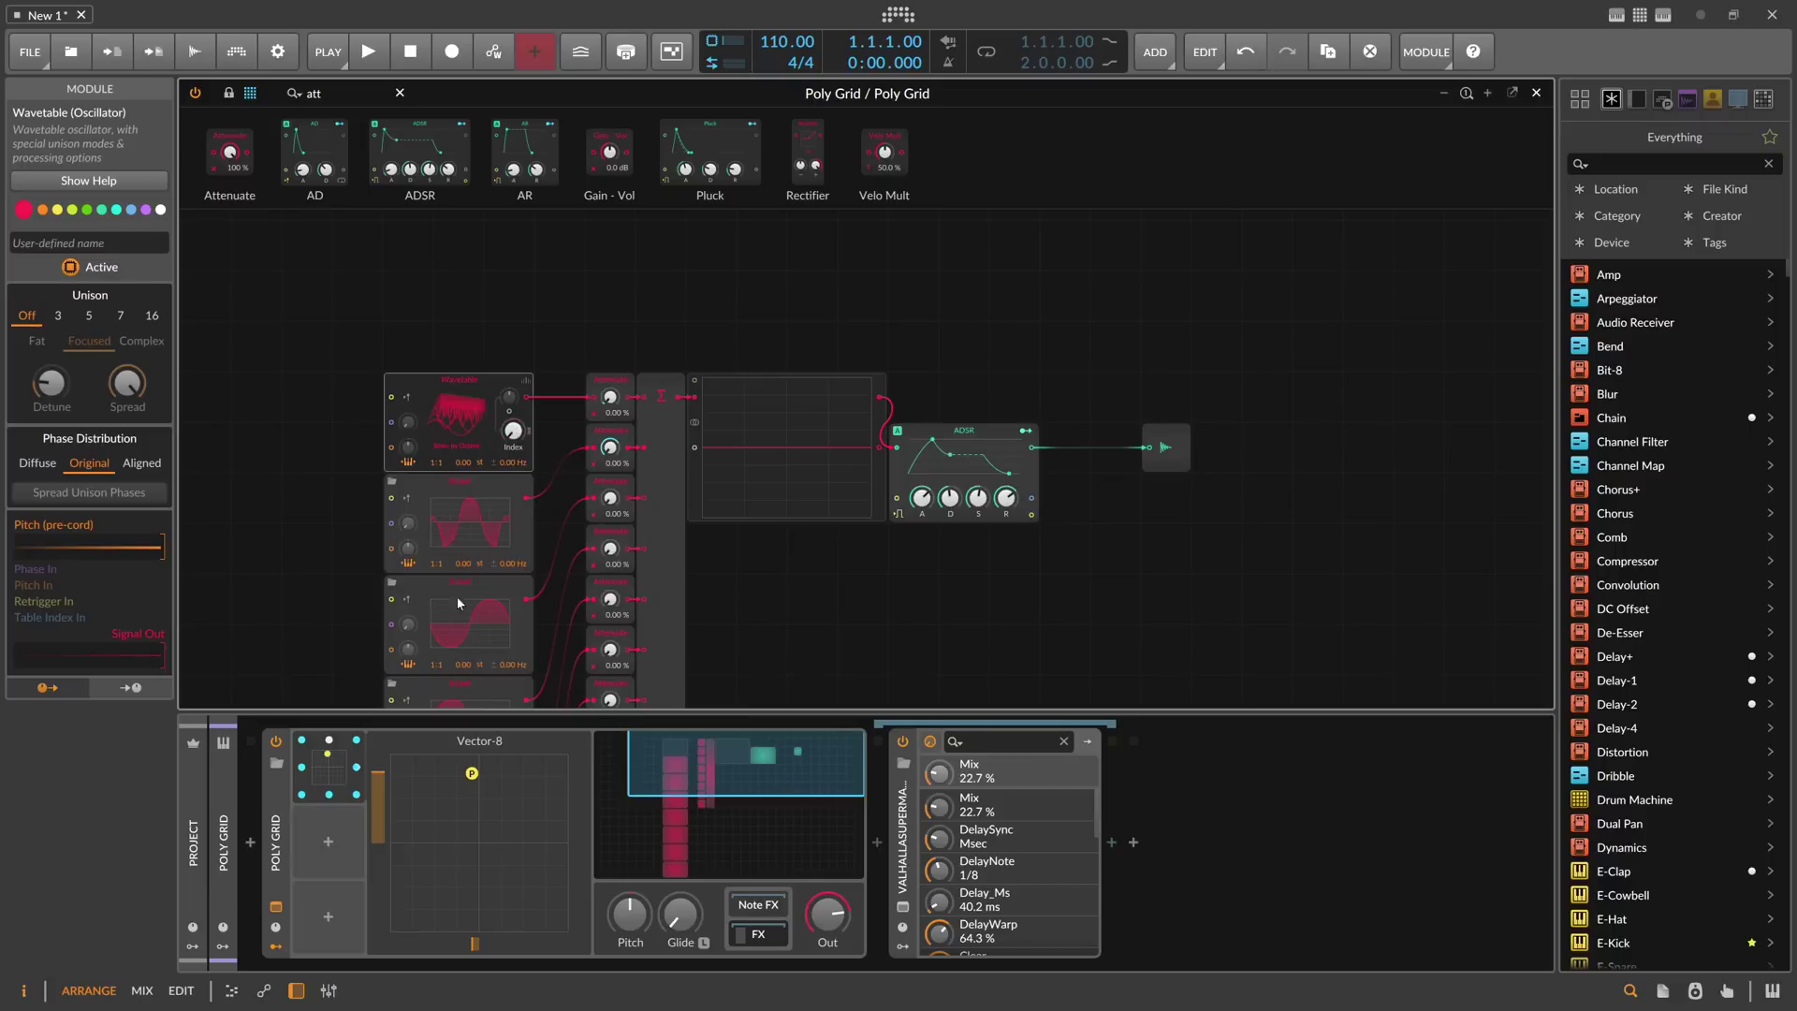
Step: Audition the Wavetable at Vector-8's Top Left corner, vary its Index, and sweep the point through the other oscillators
drag(471, 773, 366, 722)
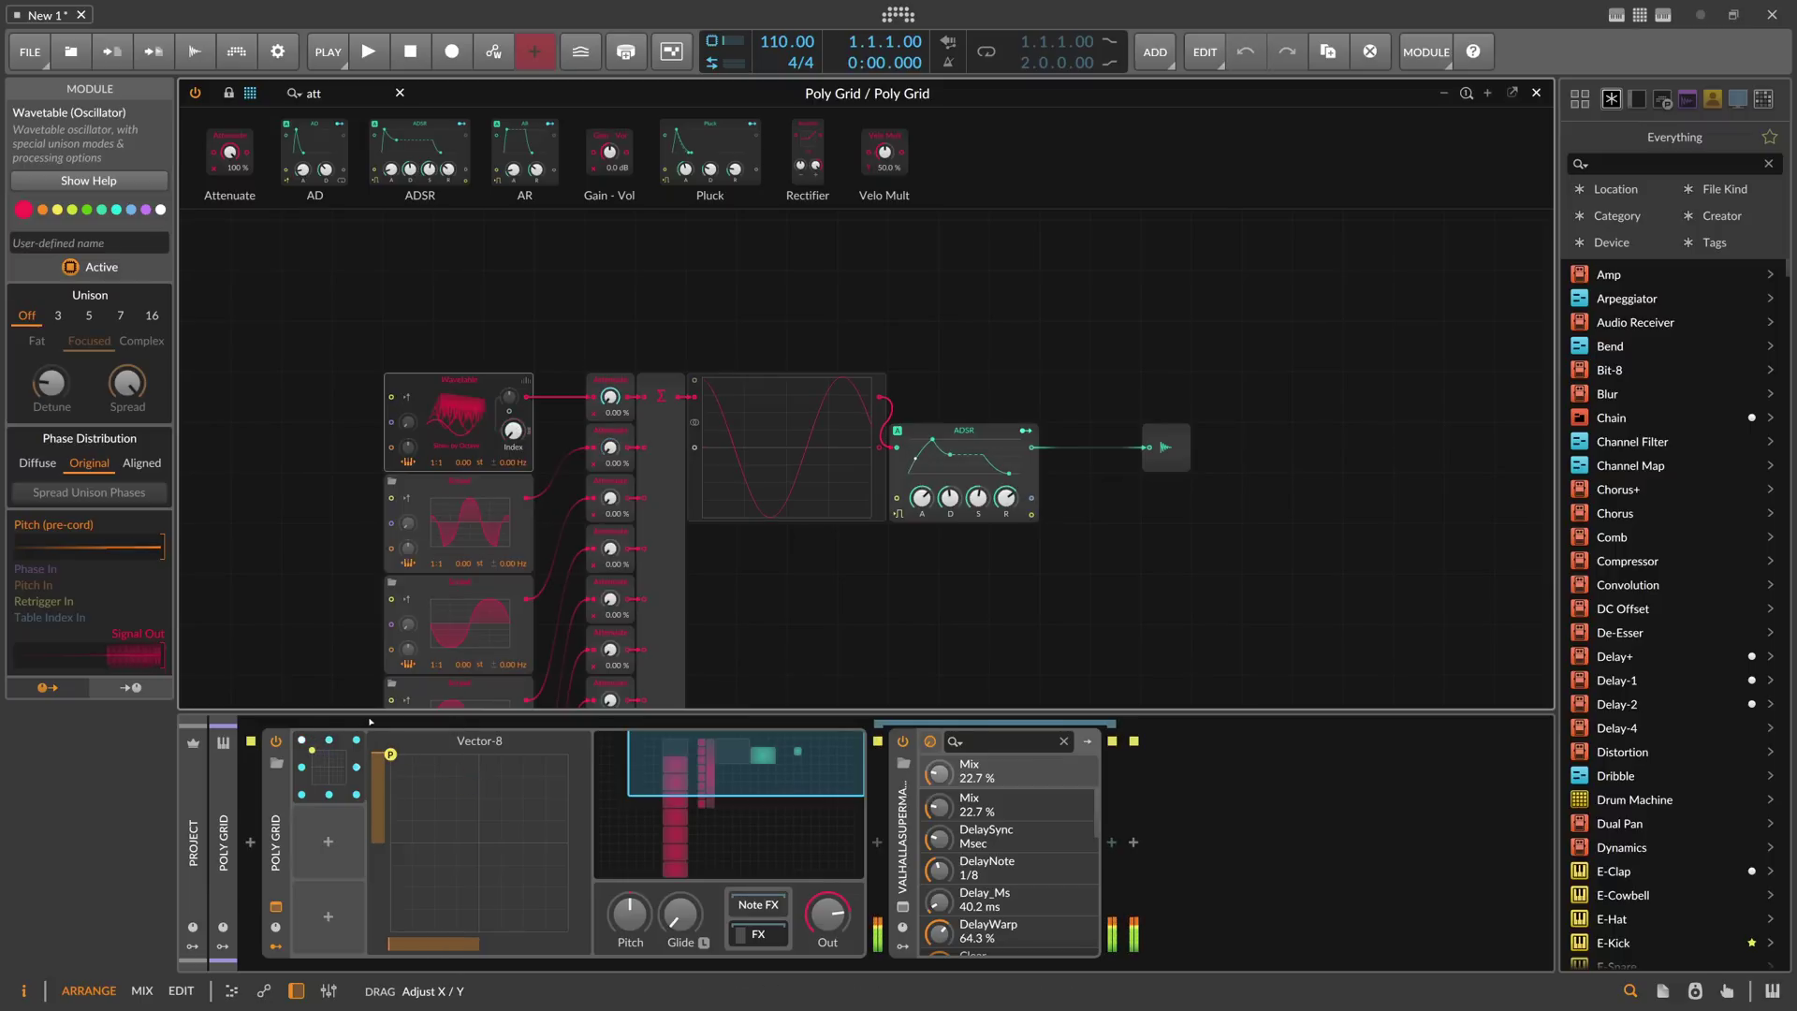
drag(513, 431, 513, 450)
drag(390, 753, 450, 816)
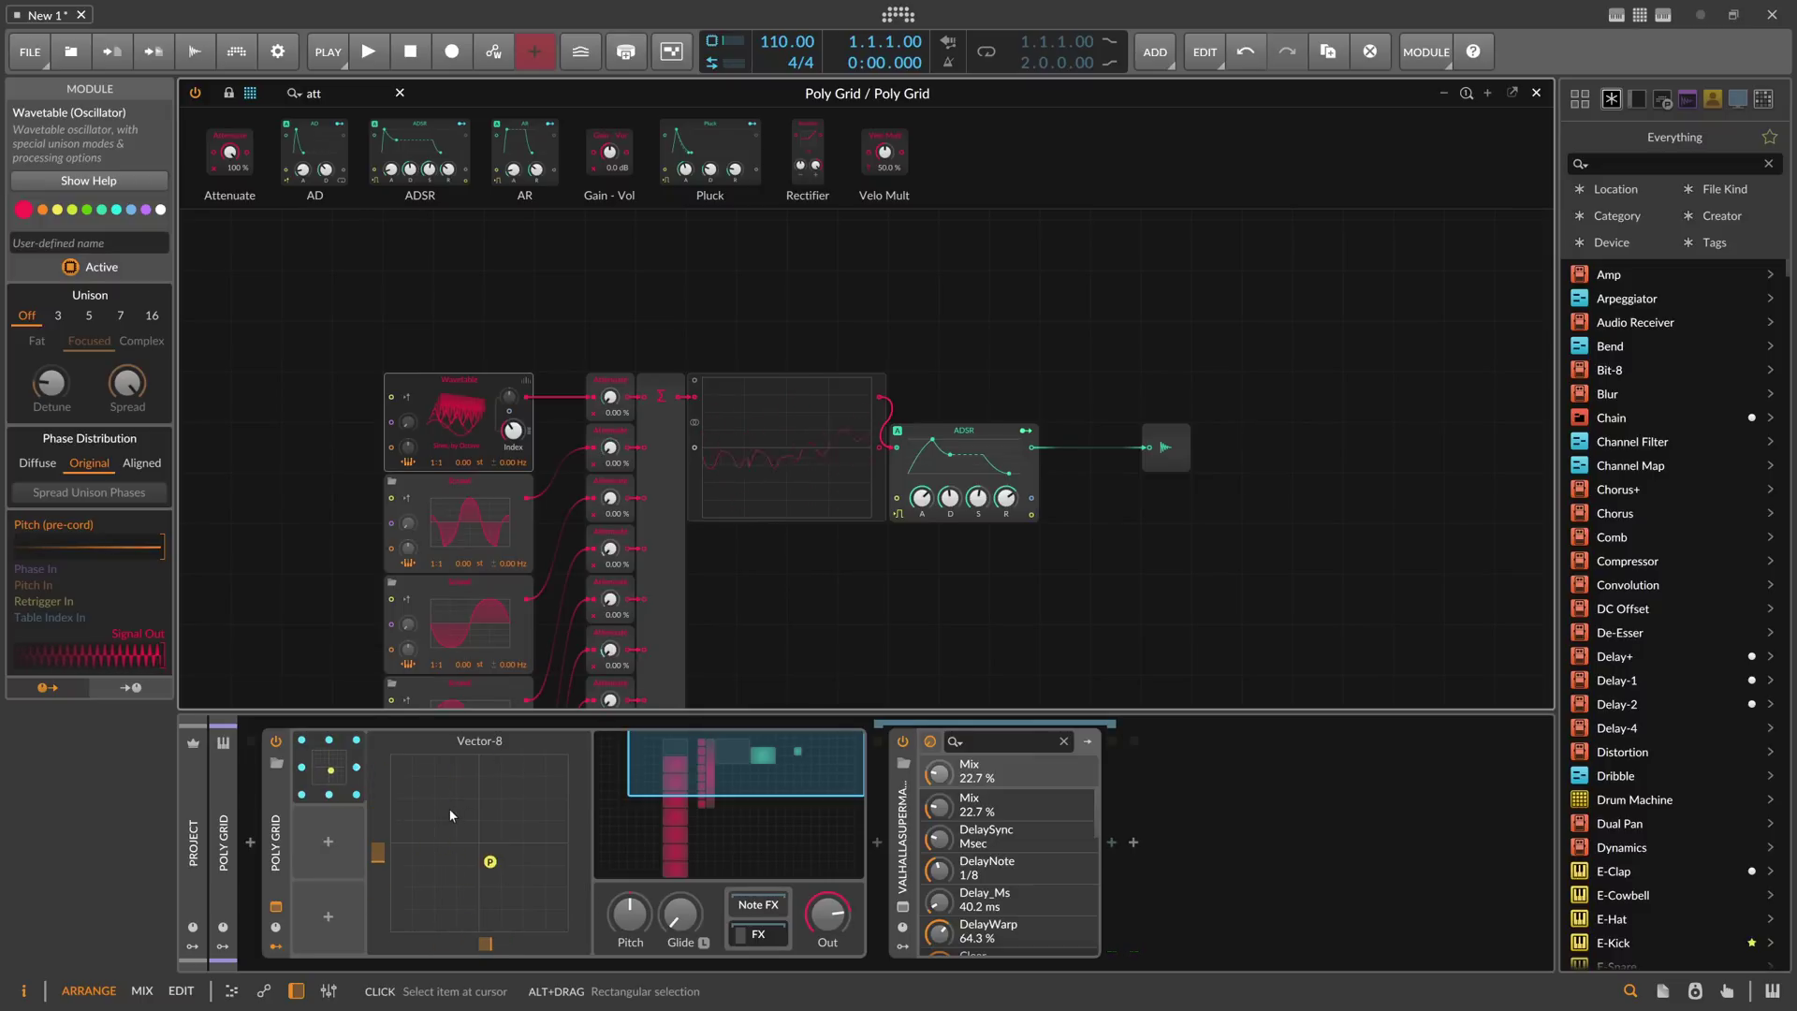
mouse_move(453, 809)
mouse_down()
mouse_move(404, 835)
mouse_move(490, 775)
mouse_move(469, 811)
mouse_up()
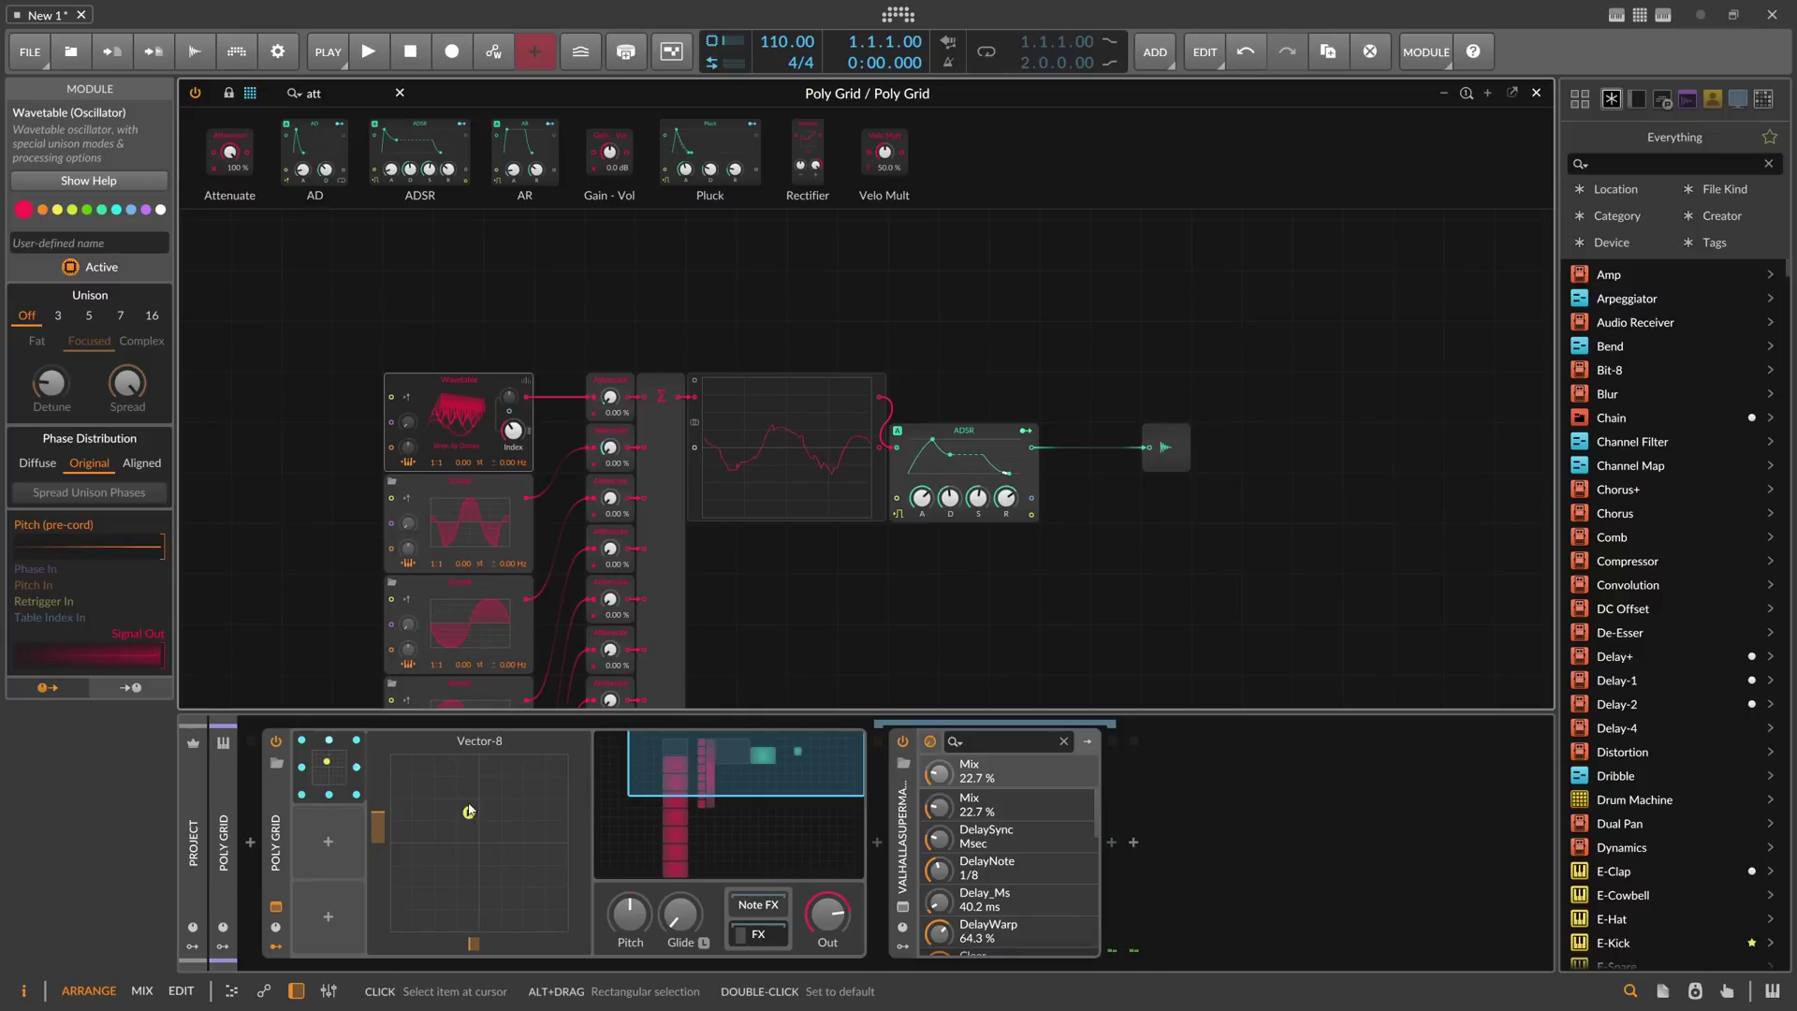
mouse_move(482, 809)
mouse_down()
mouse_move(412, 861)
mouse_move(401, 795)
mouse_move(433, 753)
mouse_move(461, 807)
mouse_up()
drag(413, 936, 453, 803)
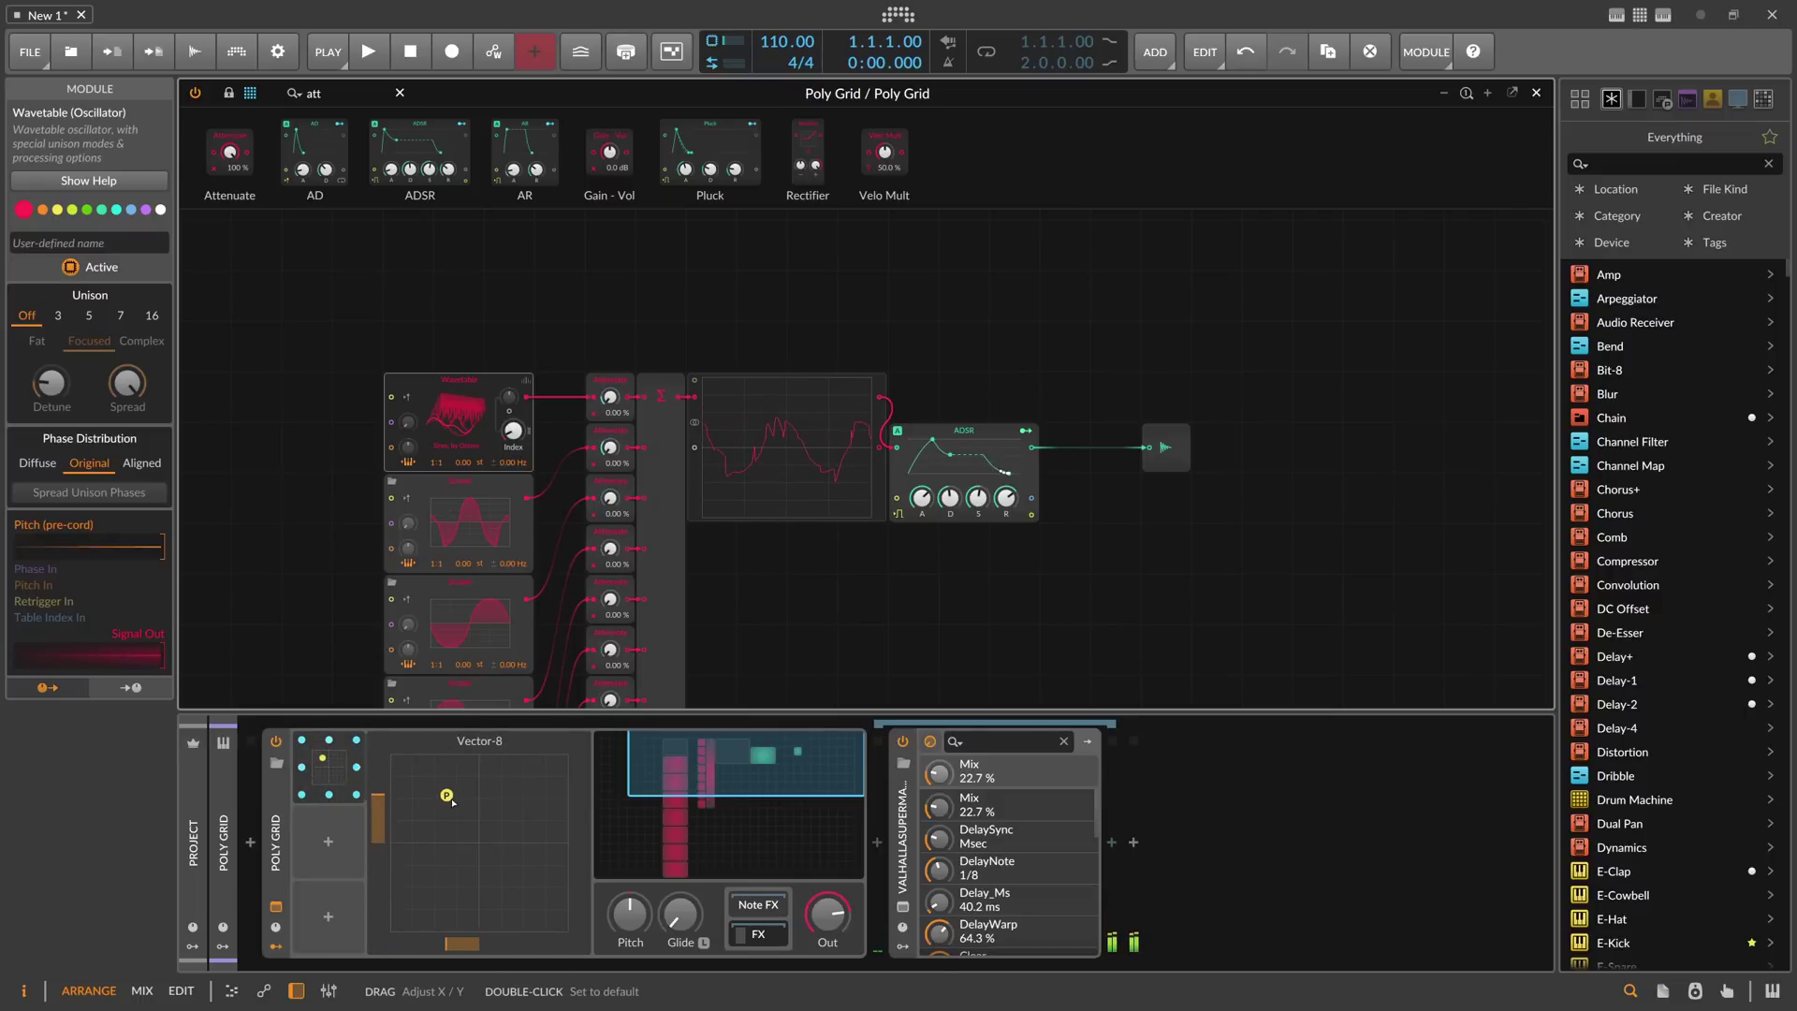
Step: Search the modules for "lfo", add an S/H LFO before the Wavetable and connect its output to the Wavetable's index input
drag(339, 94, 194, 91)
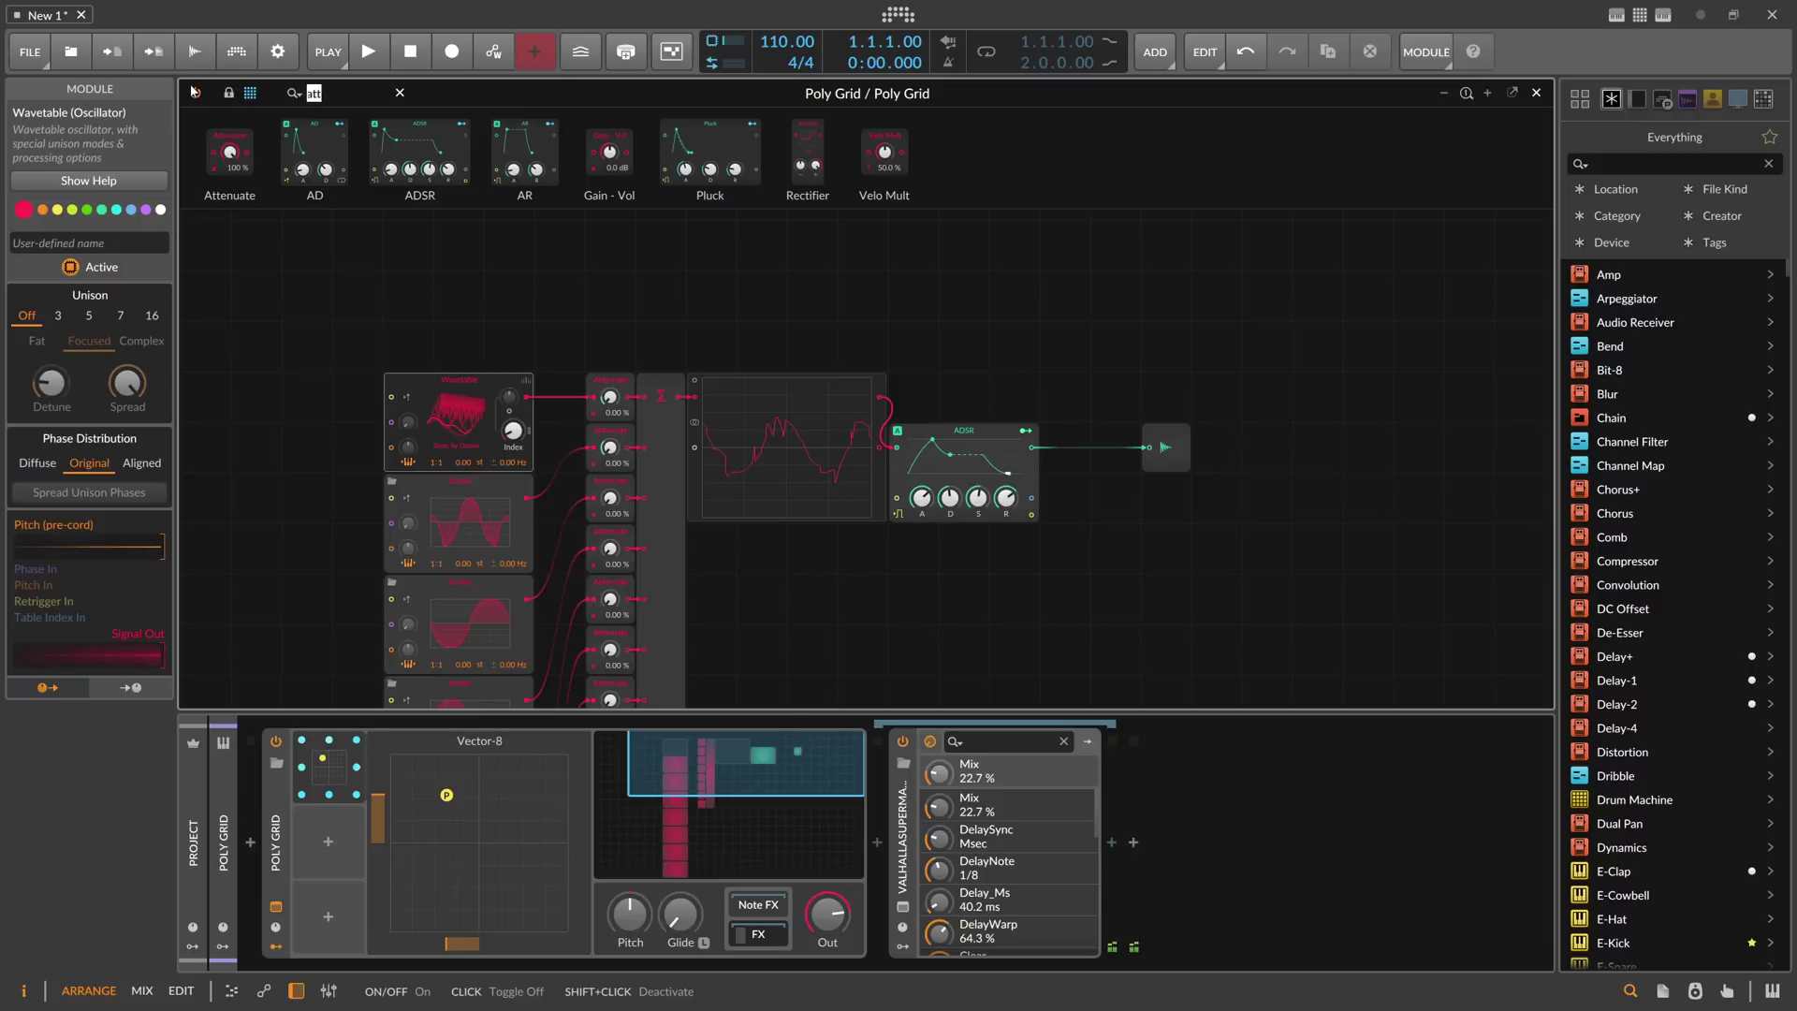
text(lfo)
drag(372, 154, 369, 225)
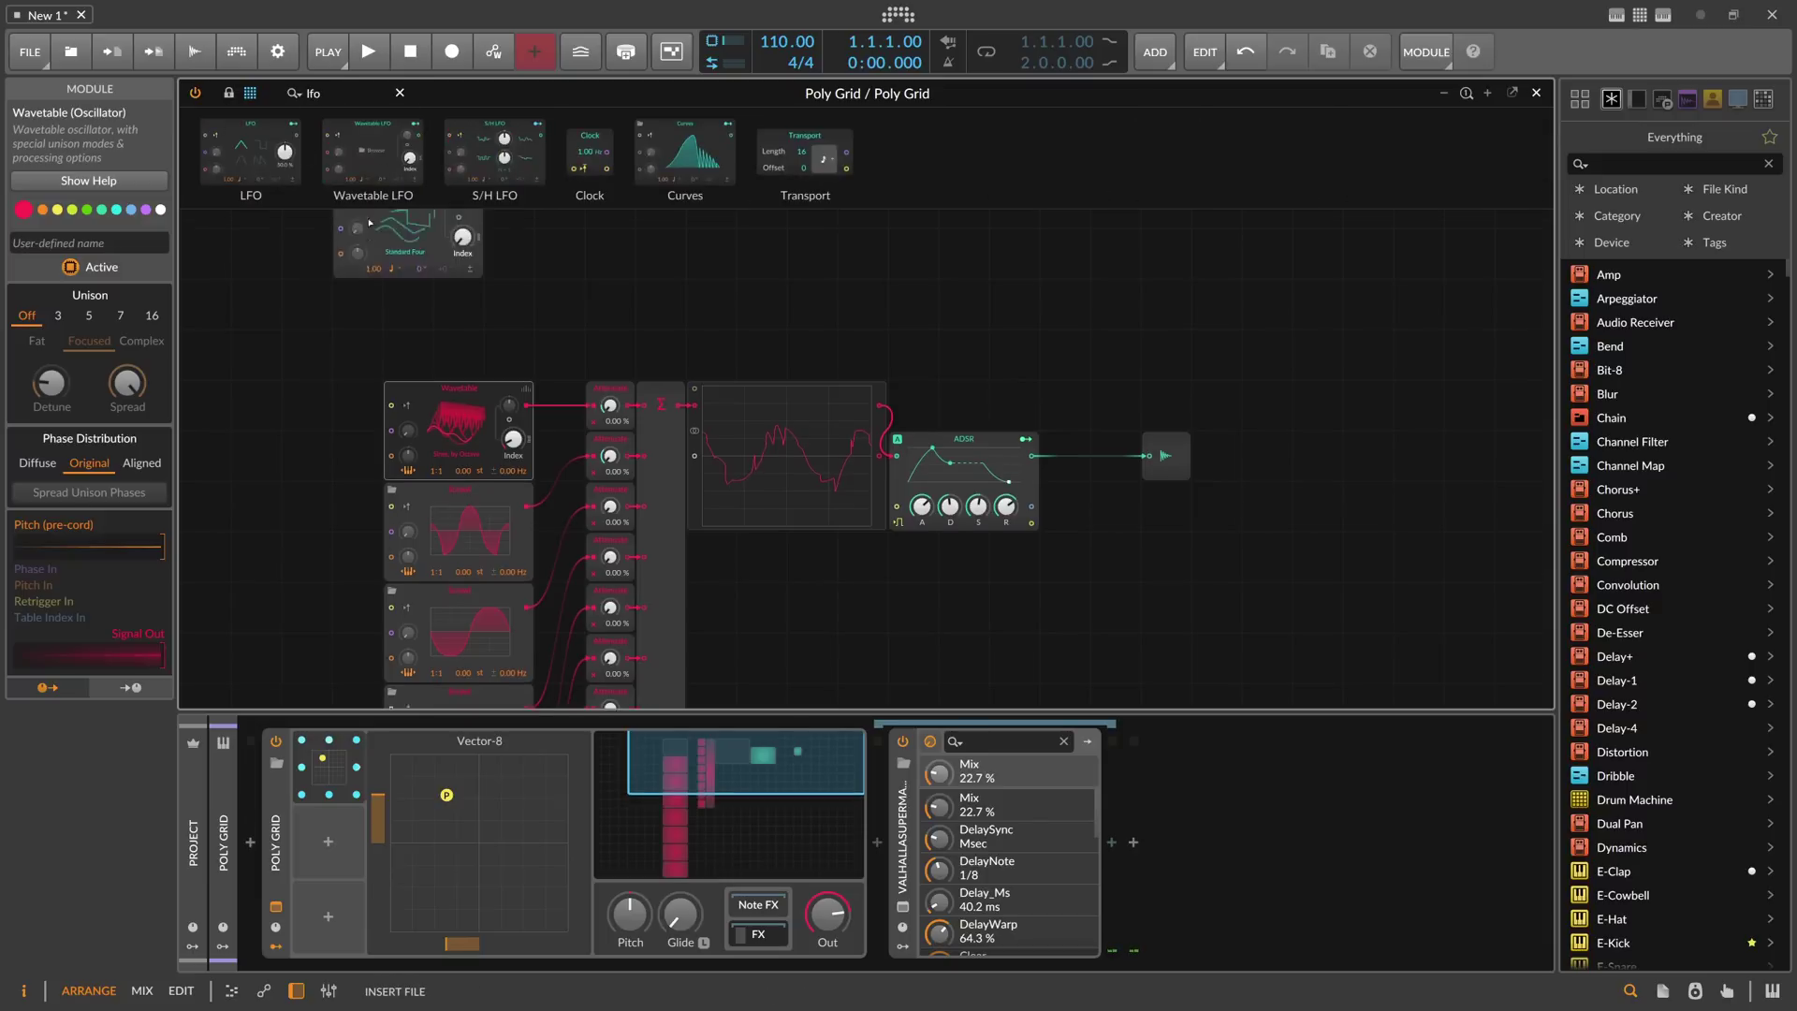
drag(494, 154, 501, 432)
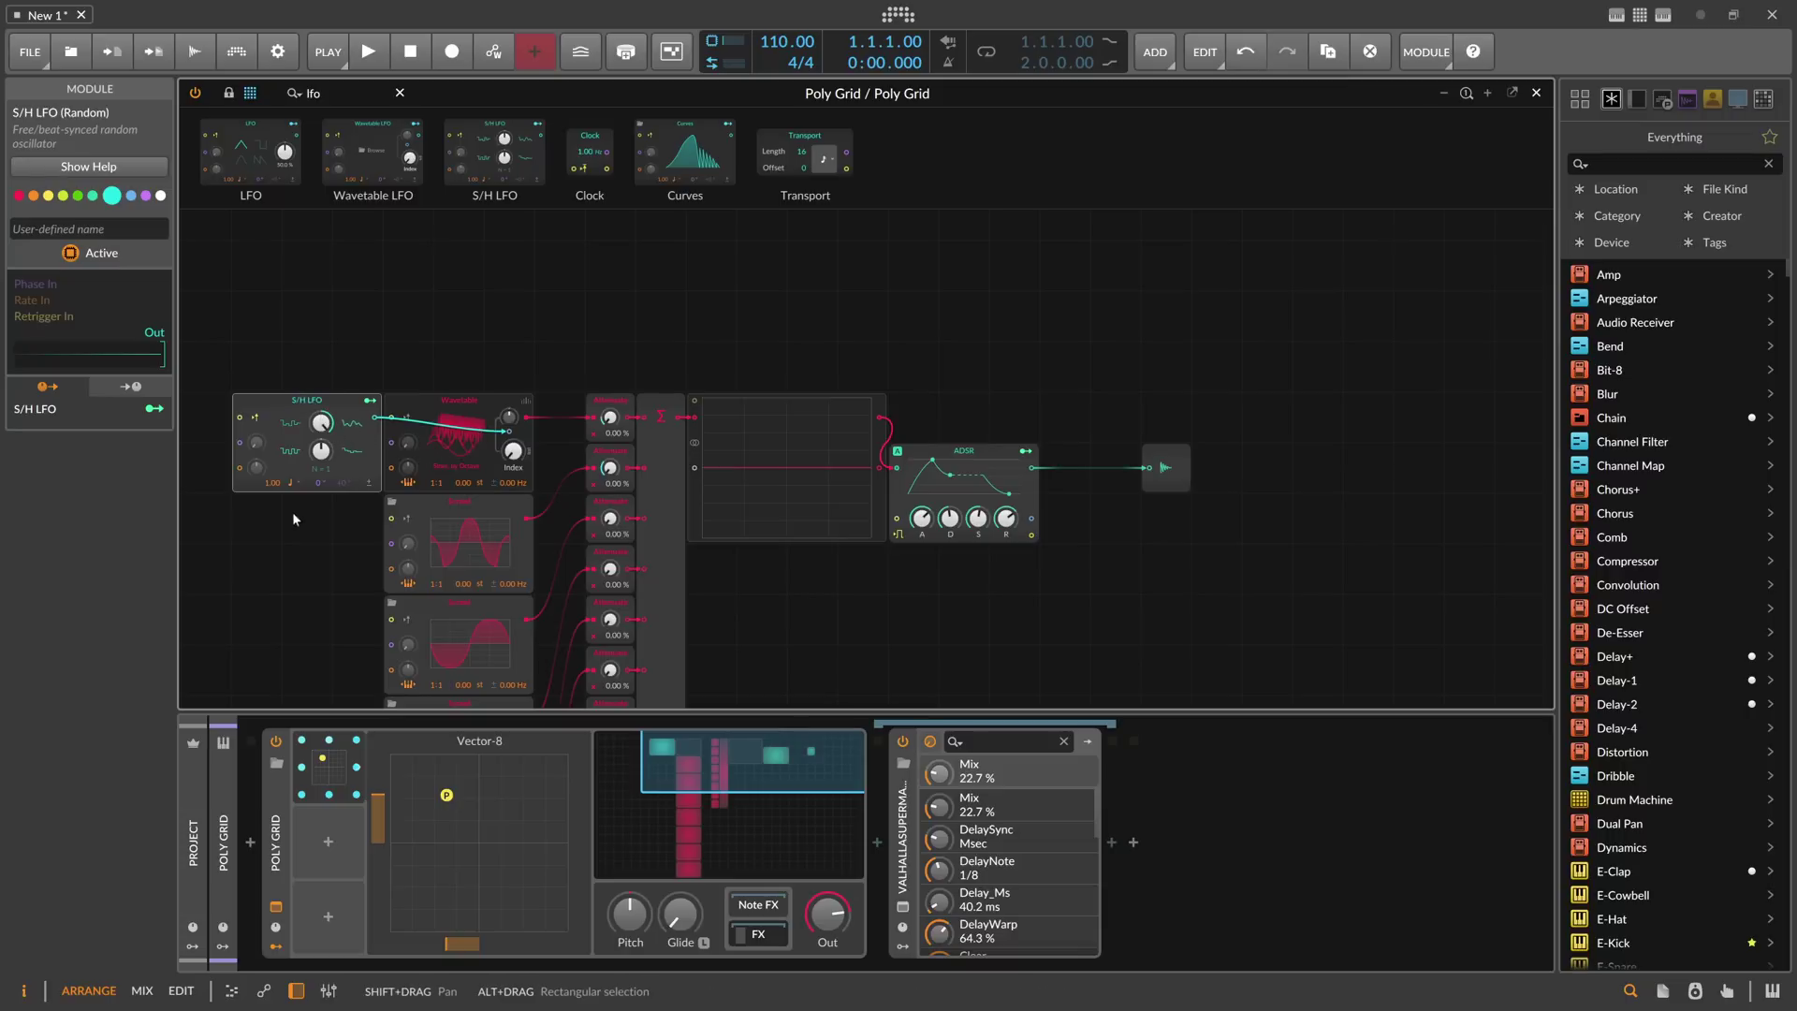
Step: Lower the S/H LFO's rate and move the Vector-8 point to the Top Left corner
click(293, 483)
click(335, 506)
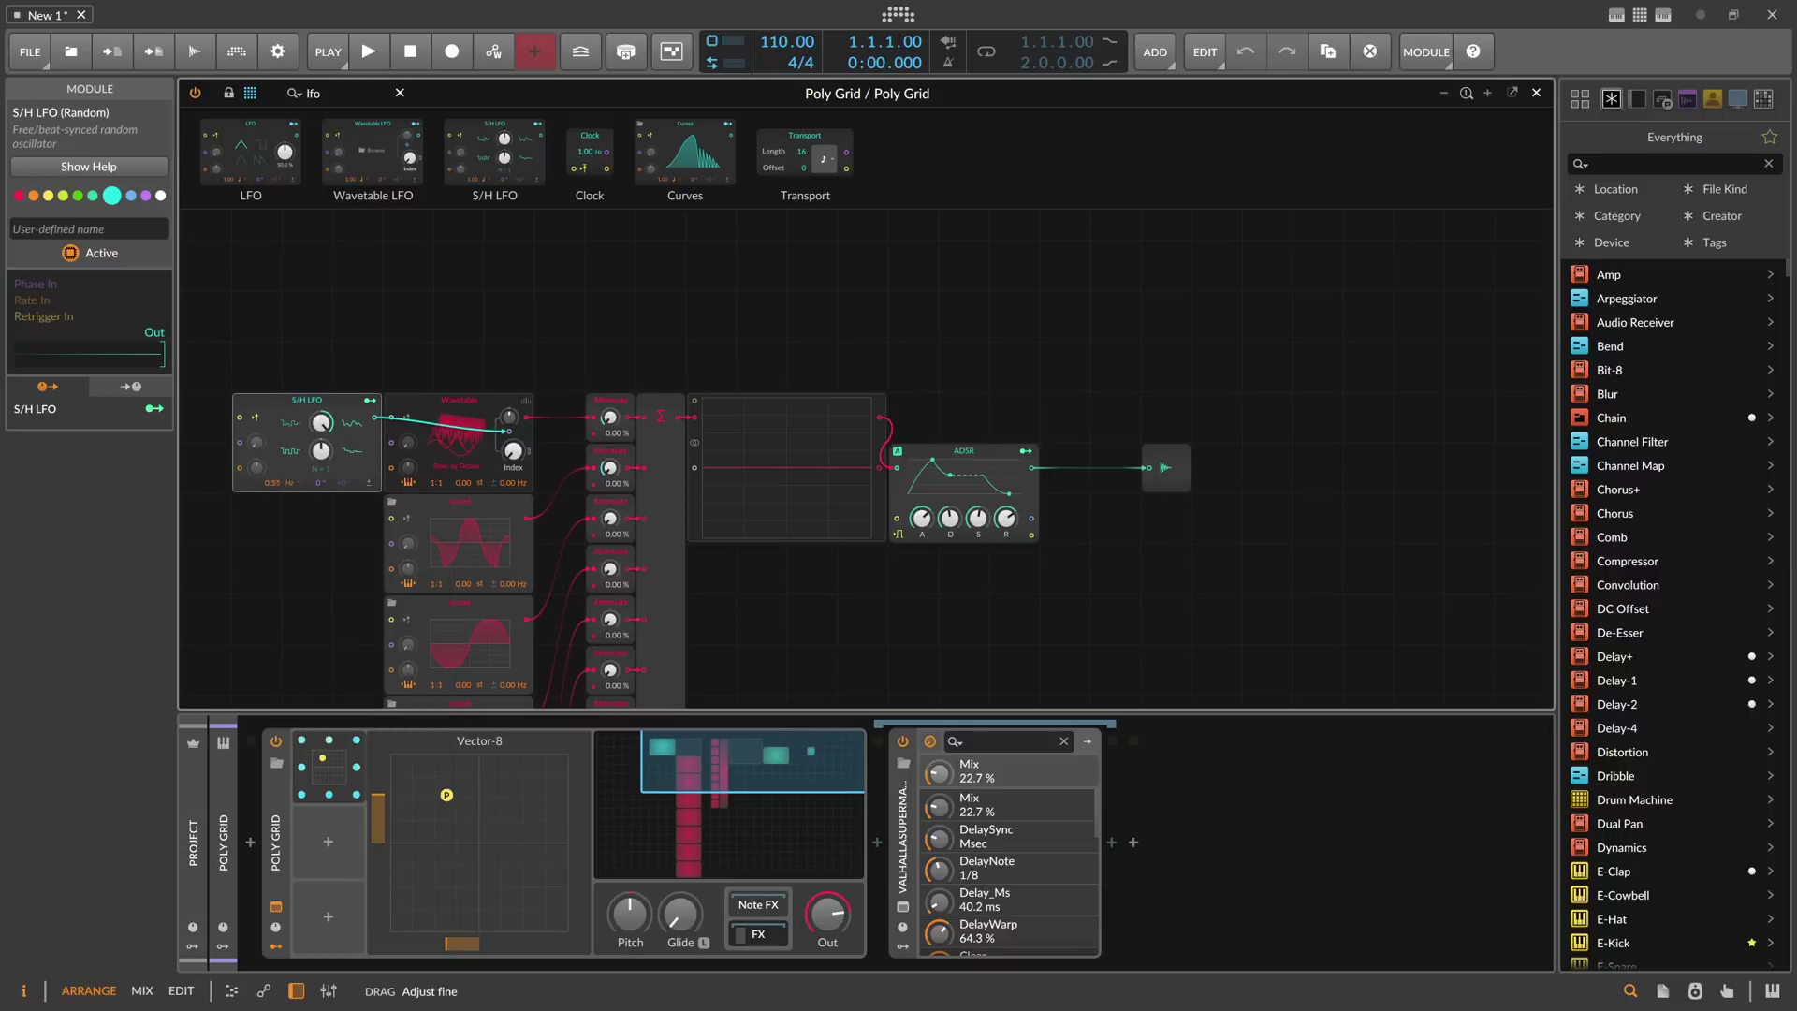
drag(446, 795, 384, 750)
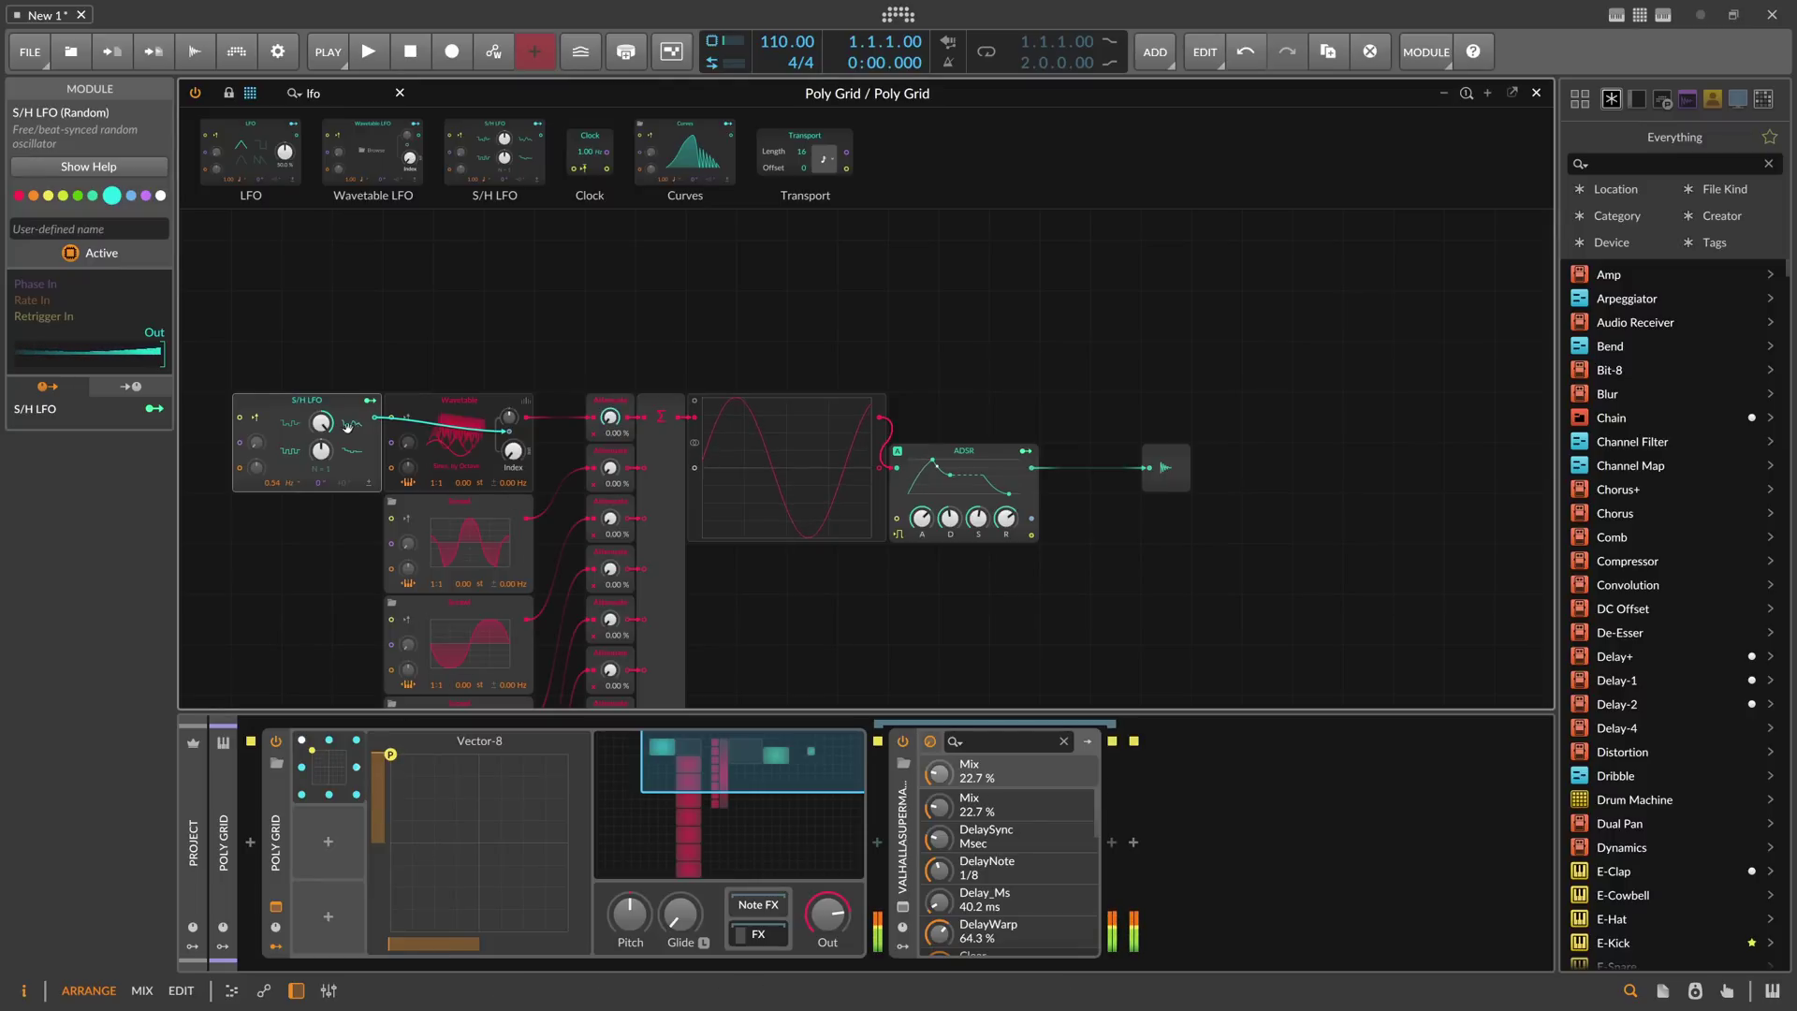
Step: Set the S/H LFO's rate to 1.03 Hz and raise its modulation amount on the Wavetable's index
drag(350, 426, 349, 417)
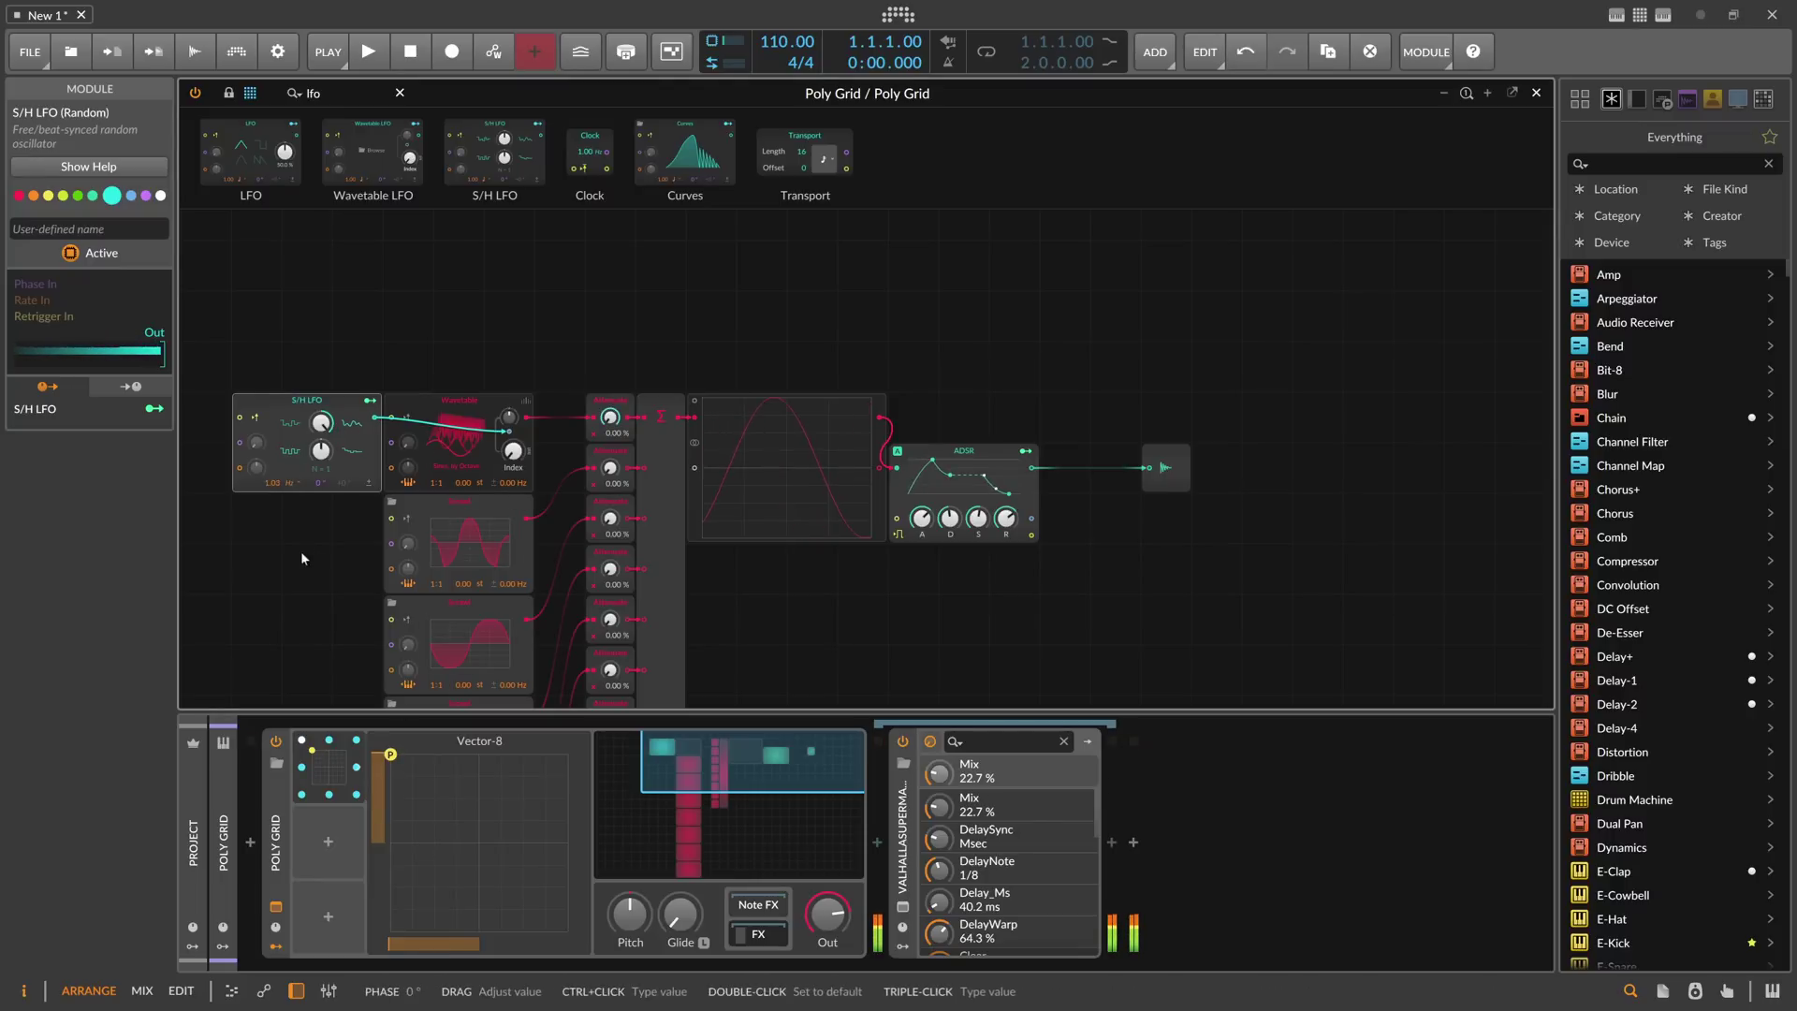
drag(514, 431, 511, 421)
Step: Load a different wavetable in place of Sines, by Octave in the upper Wavetable oscillator
click(468, 440)
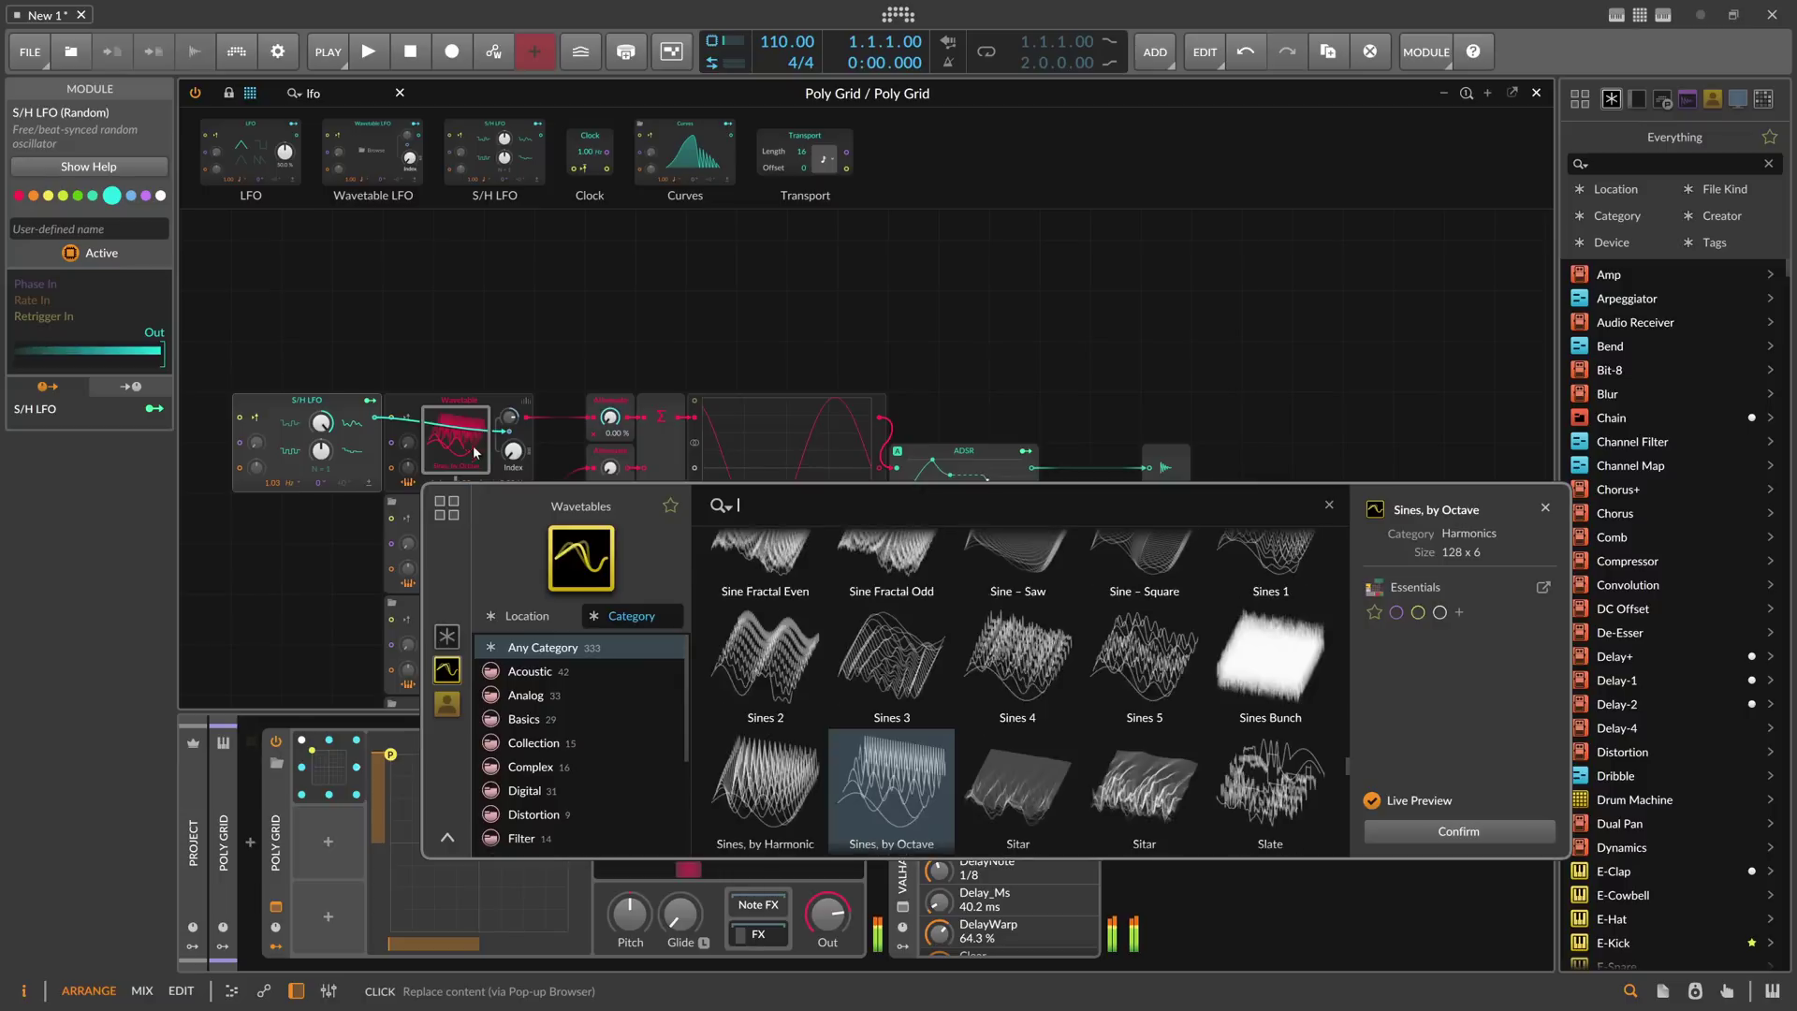
scroll(759, 675, up, 1)
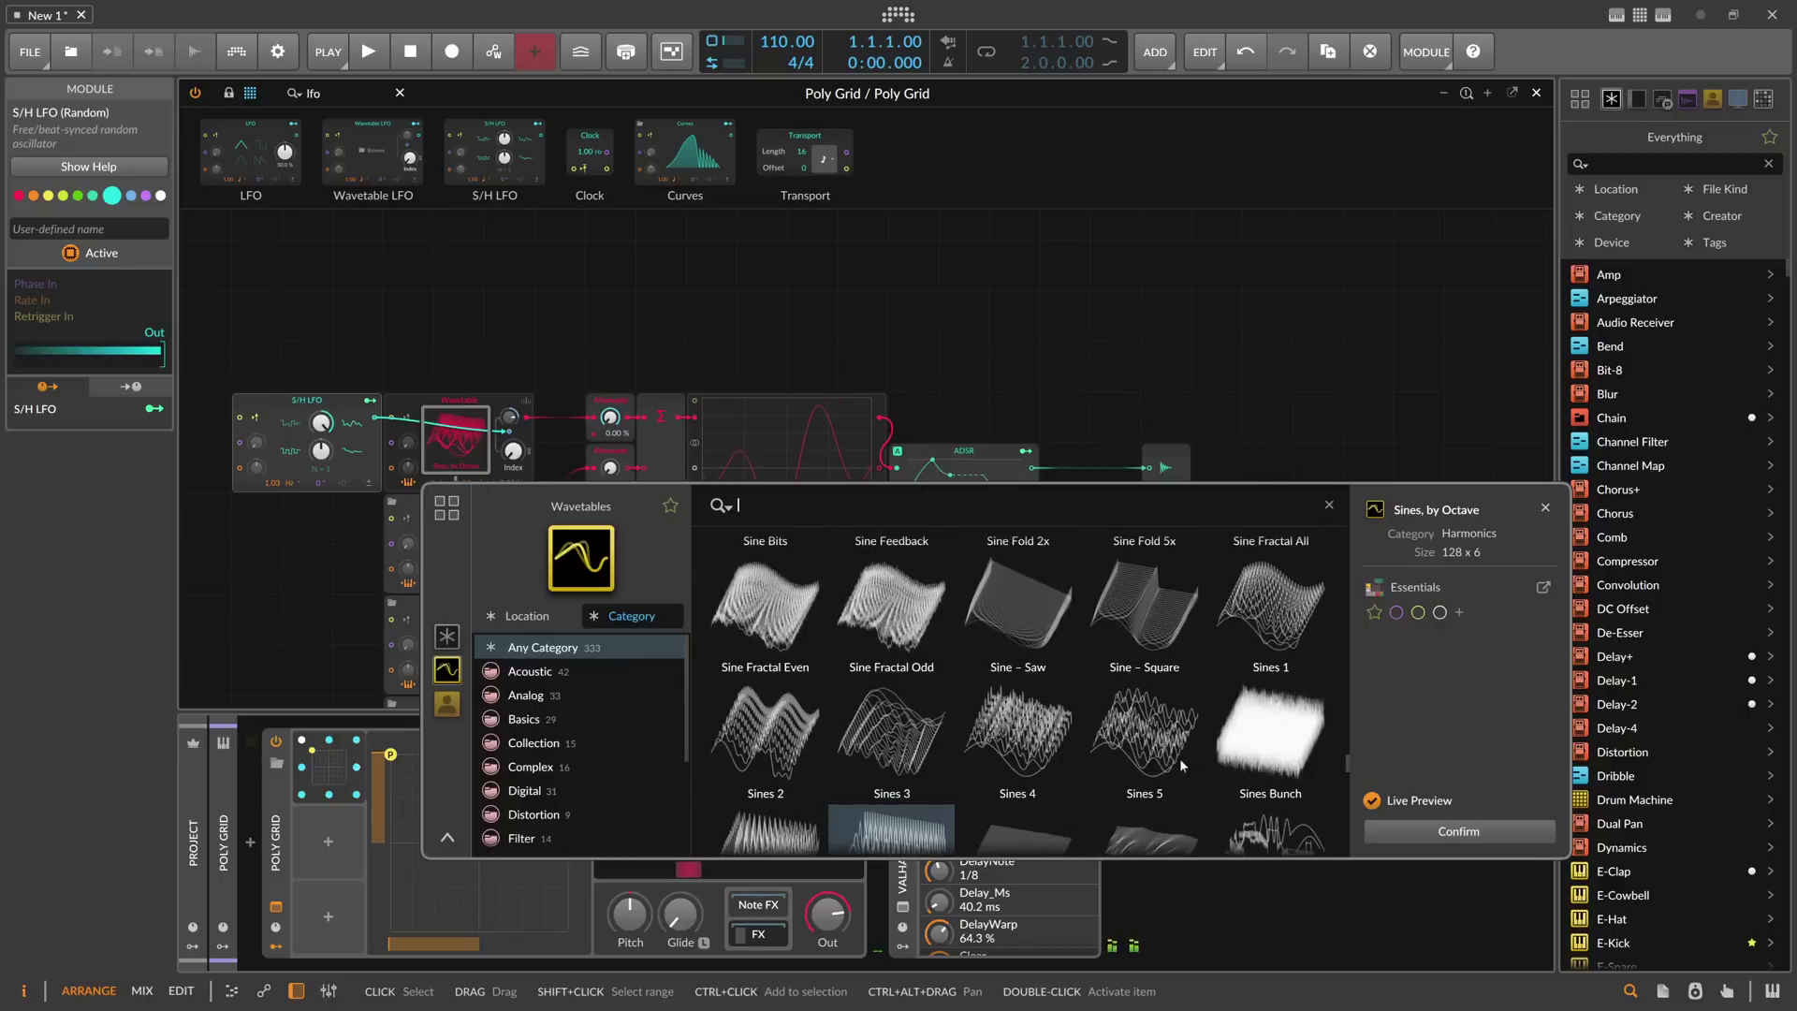
scroll(1170, 758, down, 3)
double_click(1099, 785)
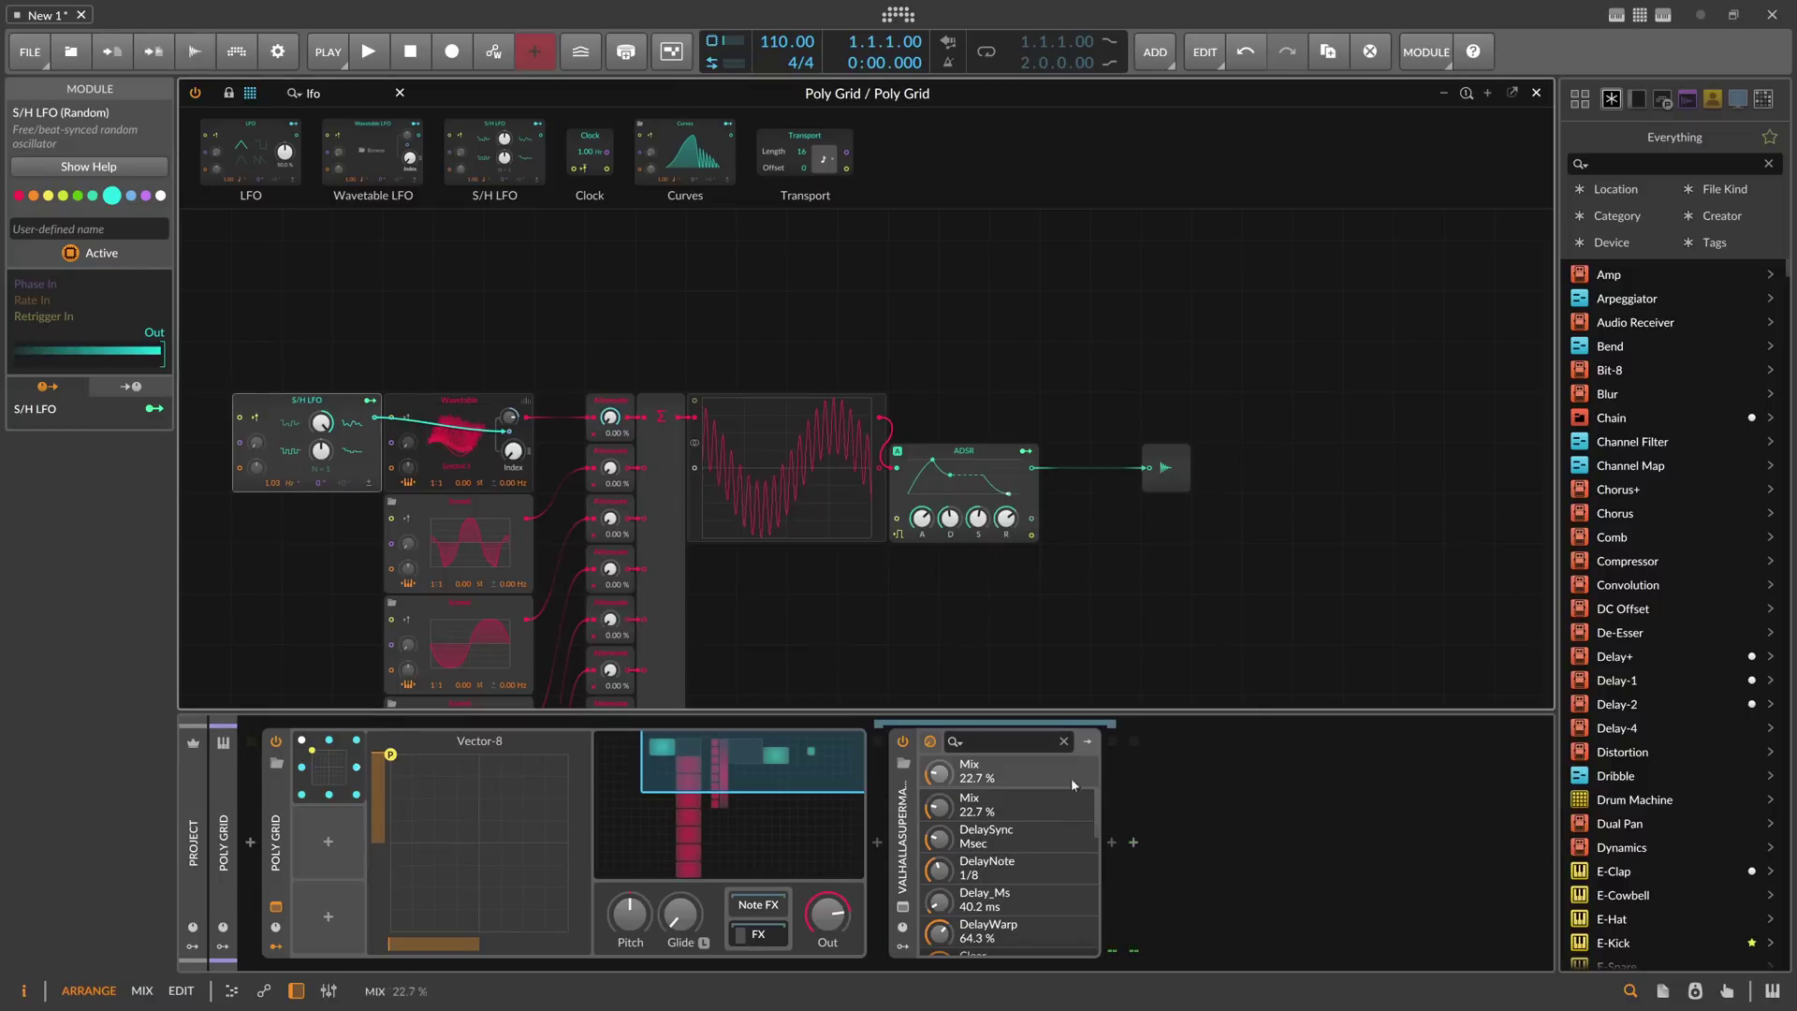
Step: Lower Poly Grid's output level and sweep the Vector-8 point from the Top Left corner through the oscillators to the Bottom Right corner
drag(829, 911, 828, 936)
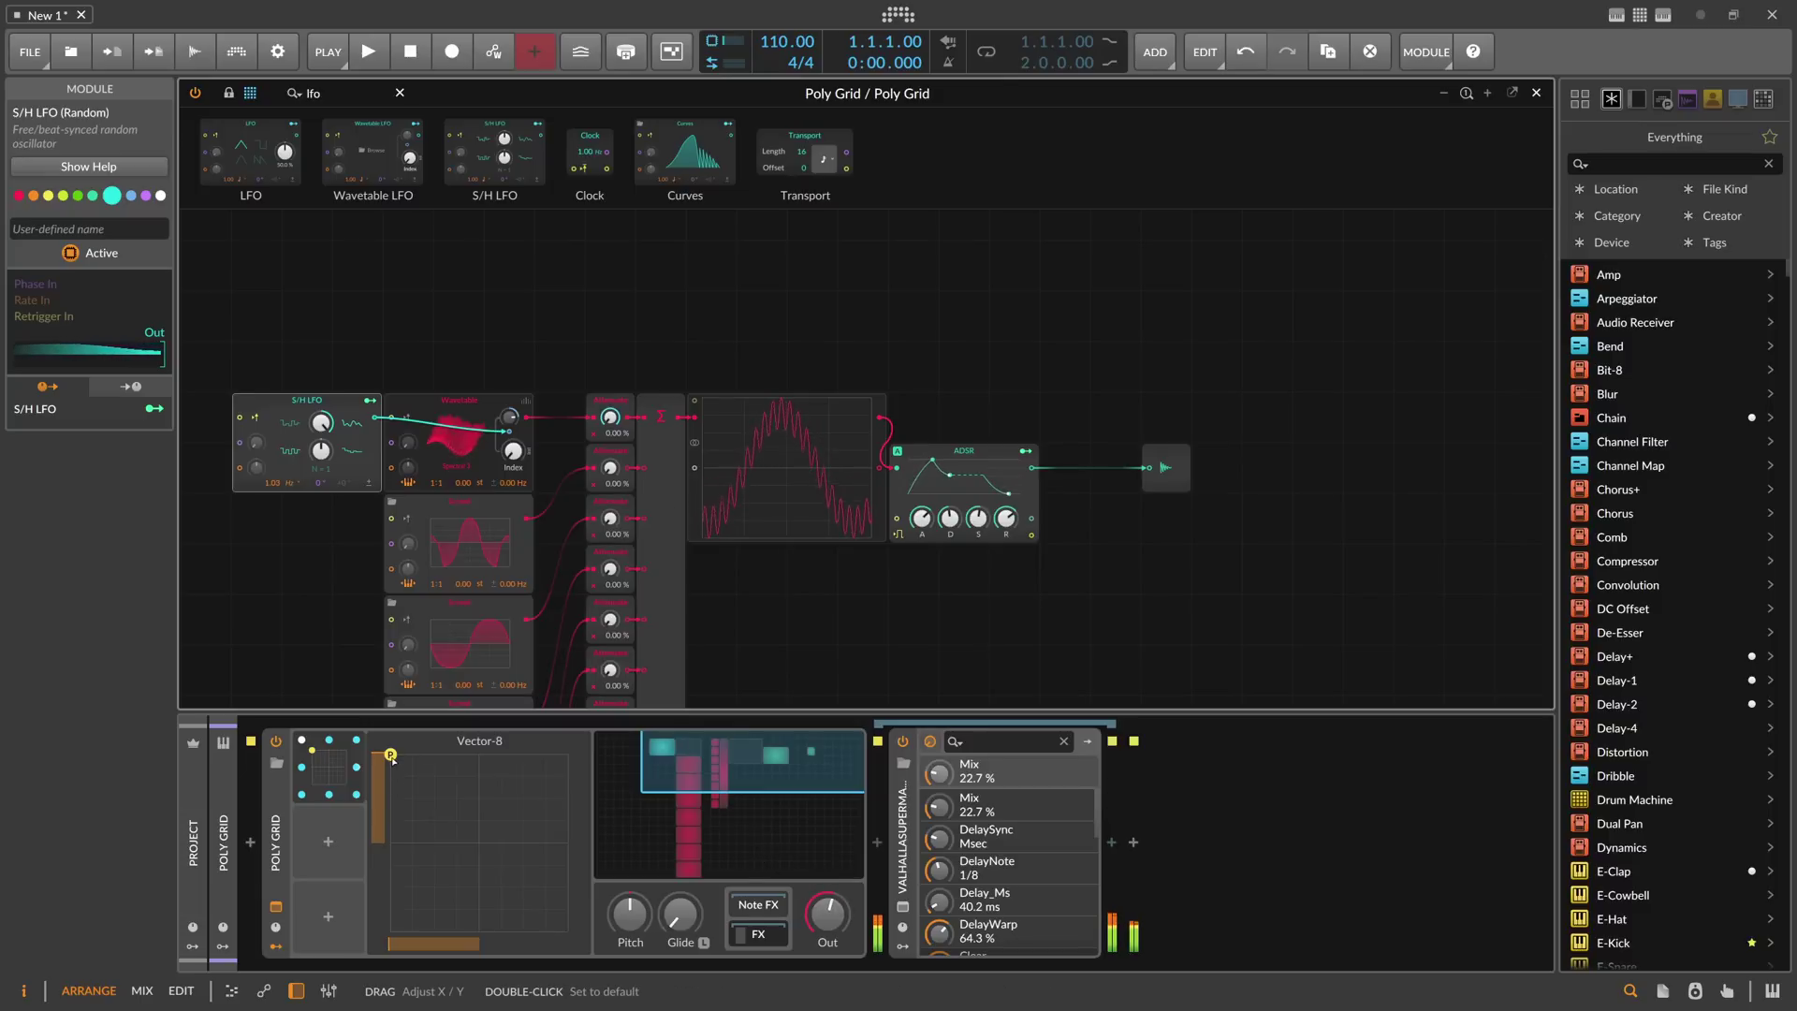
drag(384, 752, 384, 754)
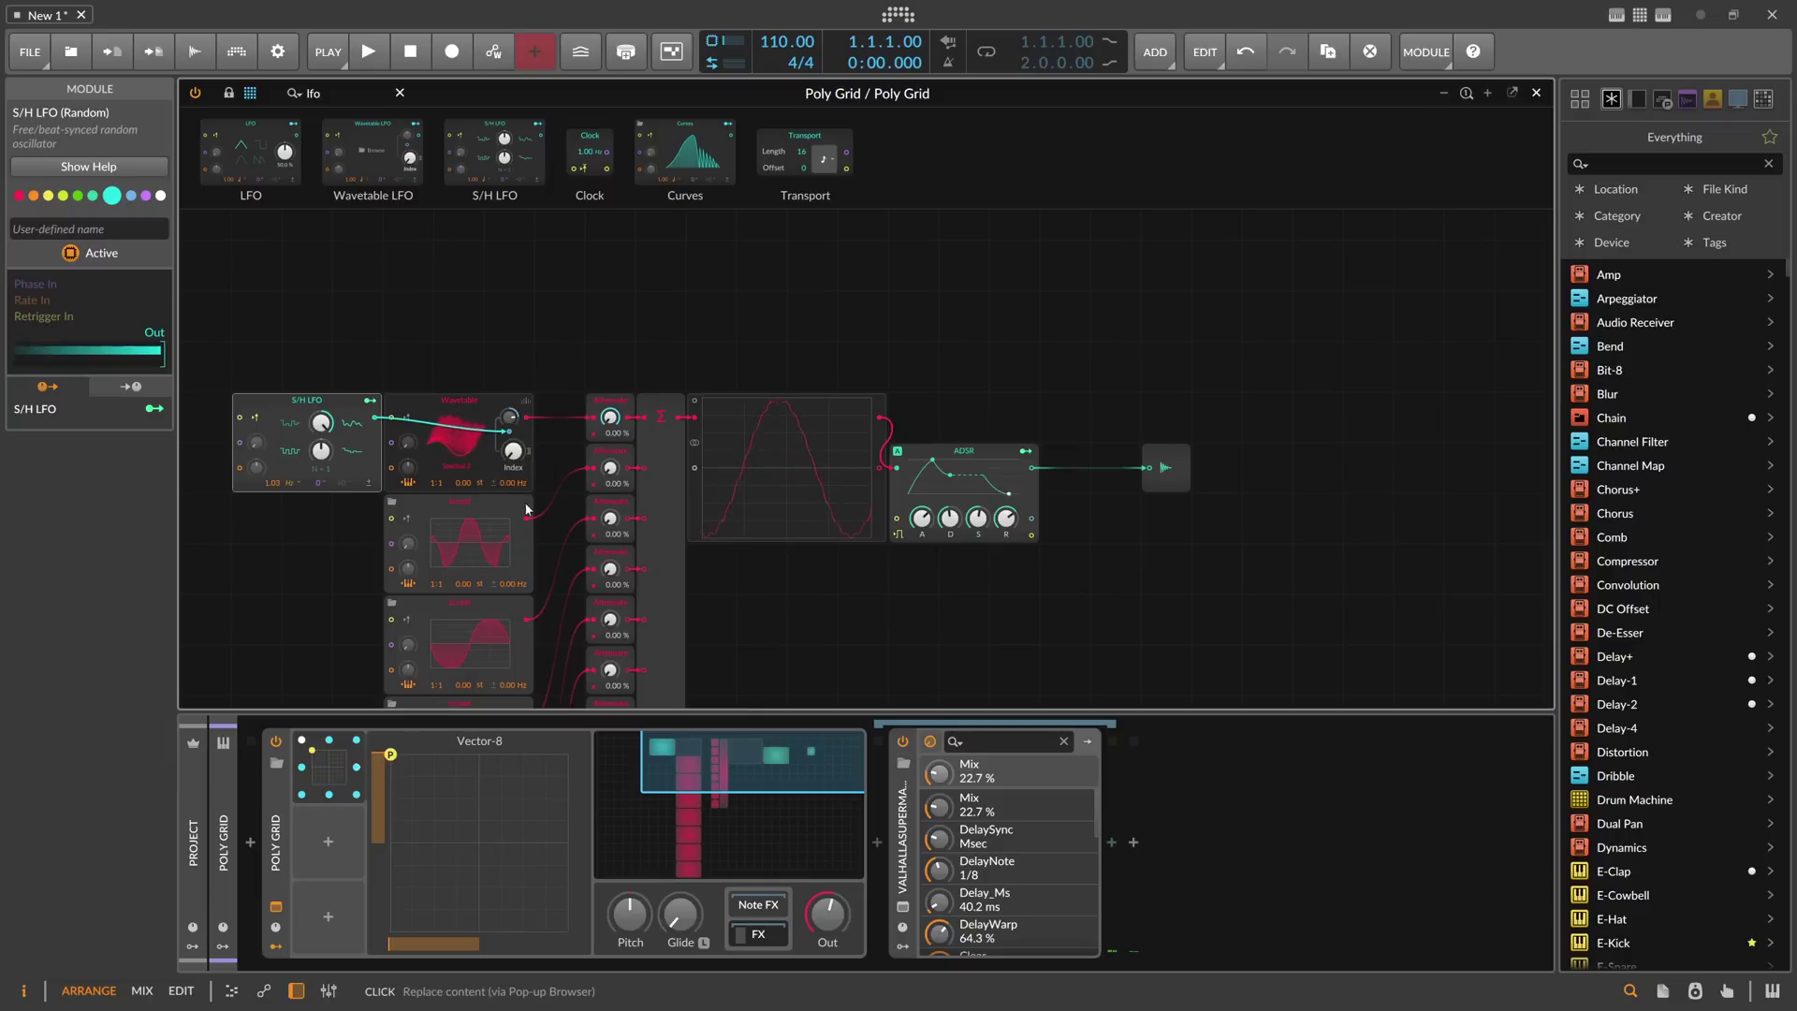
drag(402, 760, 505, 832)
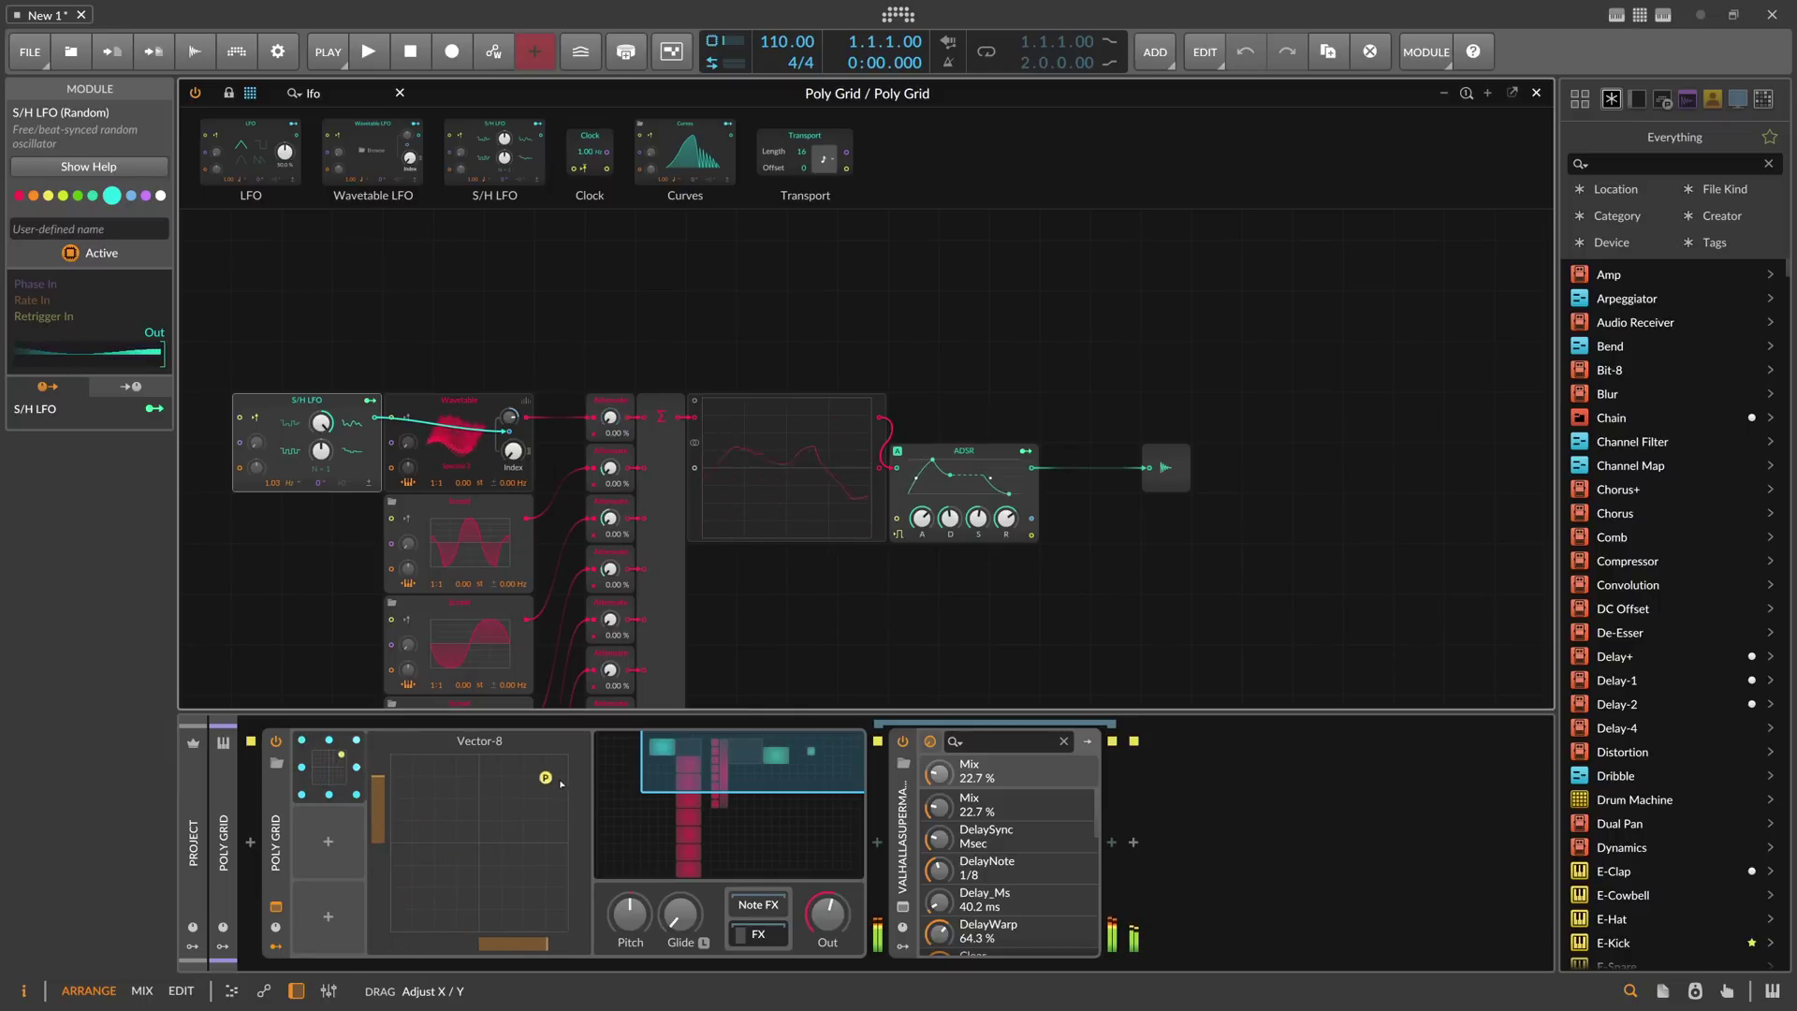
drag(477, 741, 402, 937)
drag(520, 950, 571, 947)
Step: Identify the attenuator driven by Vector-8's Bottom Right and replace the Scrawl oscillator feeding it with a Wavetable
scroll(441, 592, down, 3)
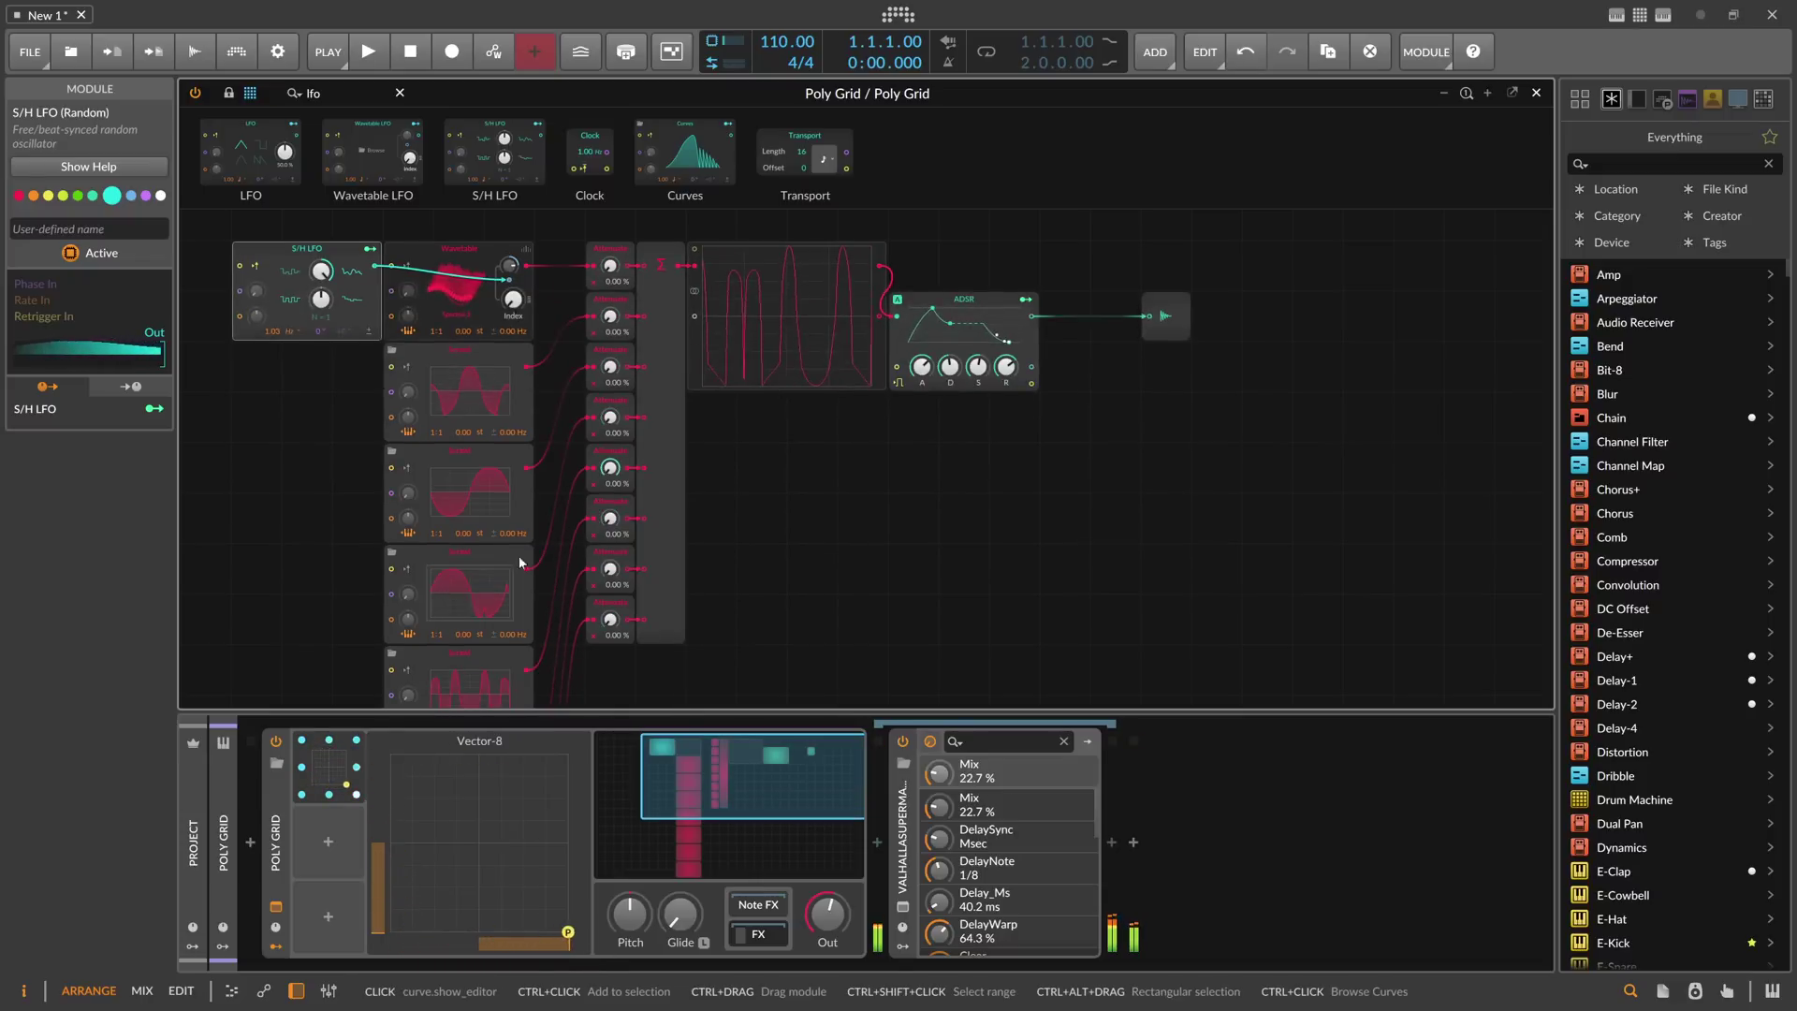
click(610, 468)
scroll(552, 552, down, 2)
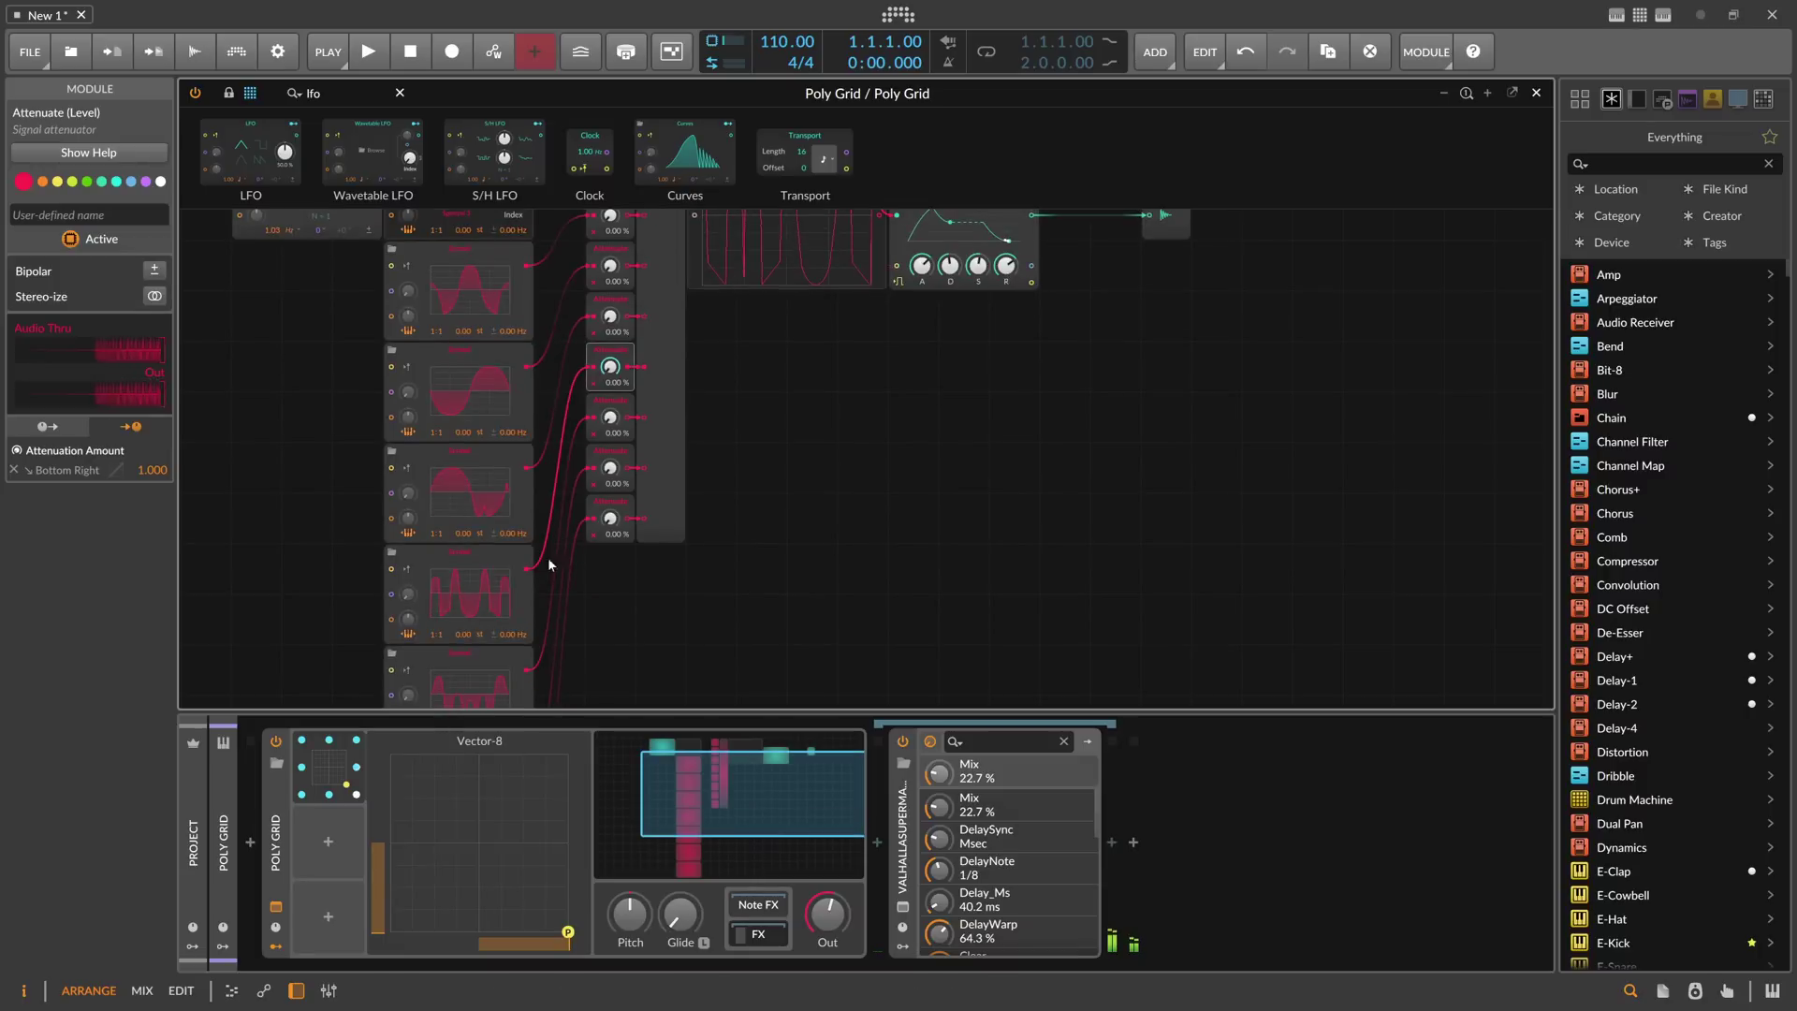
click(460, 554)
right_click(460, 554)
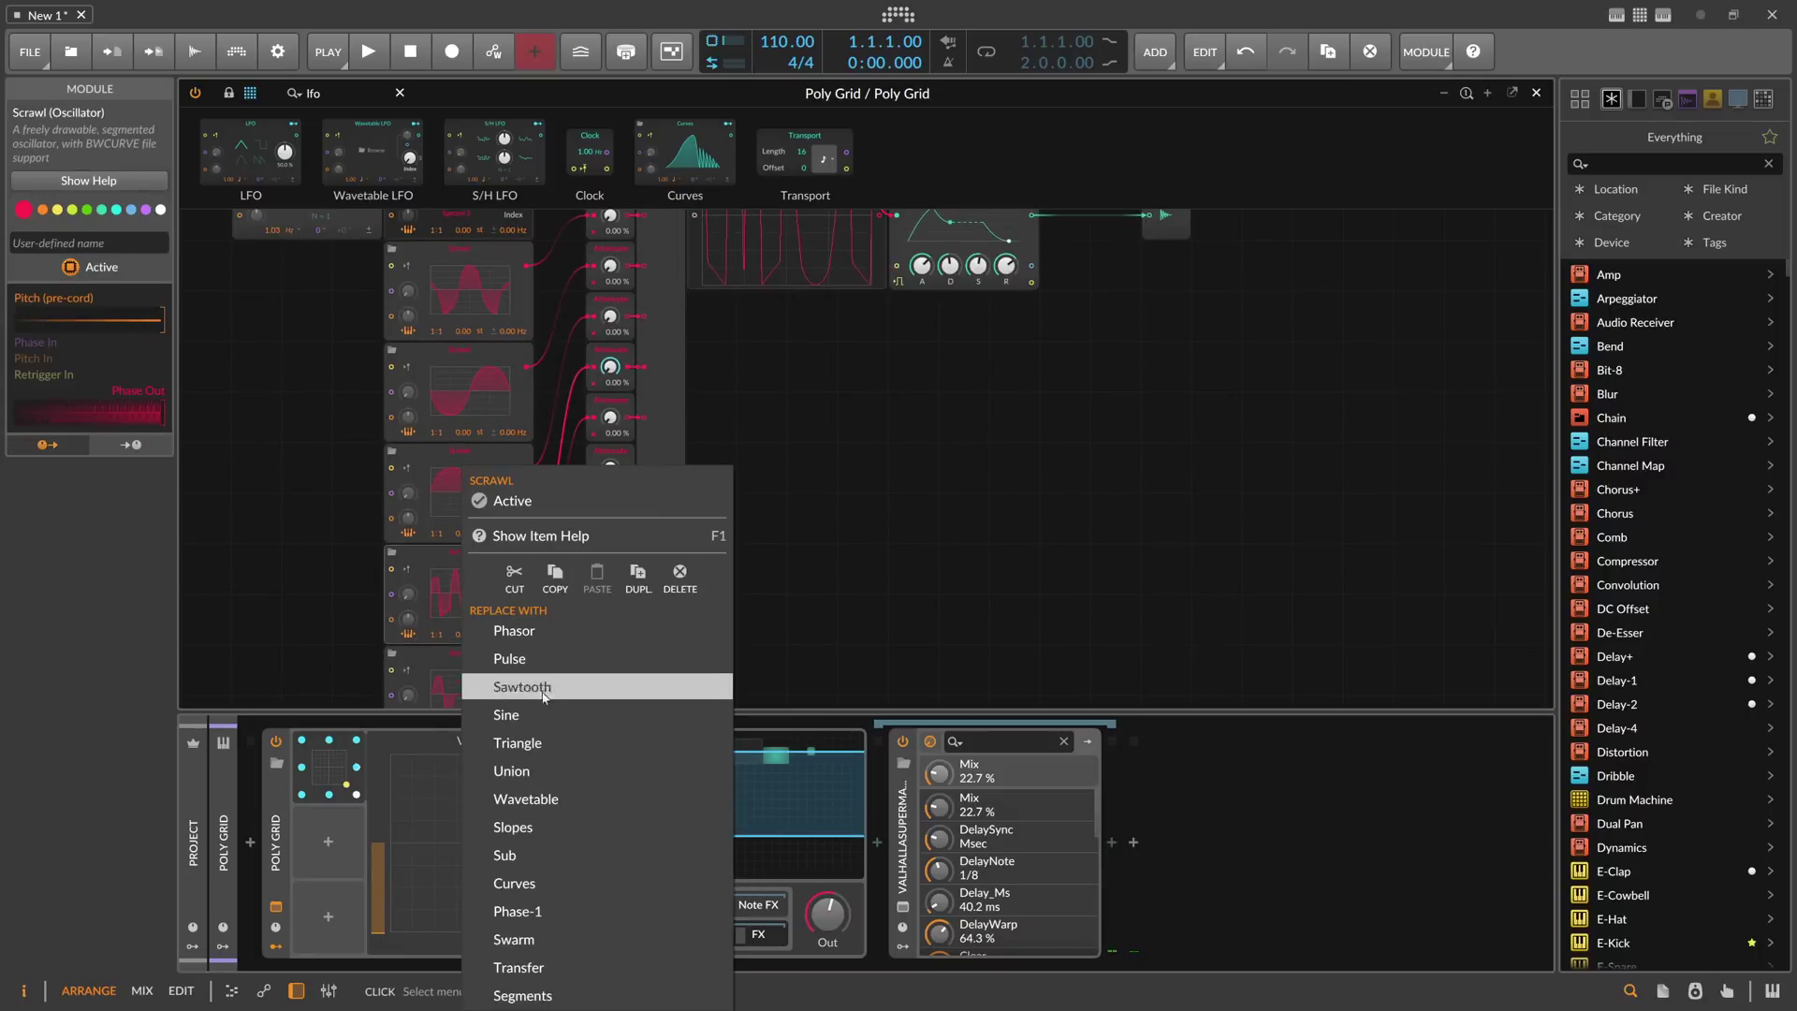
click(525, 798)
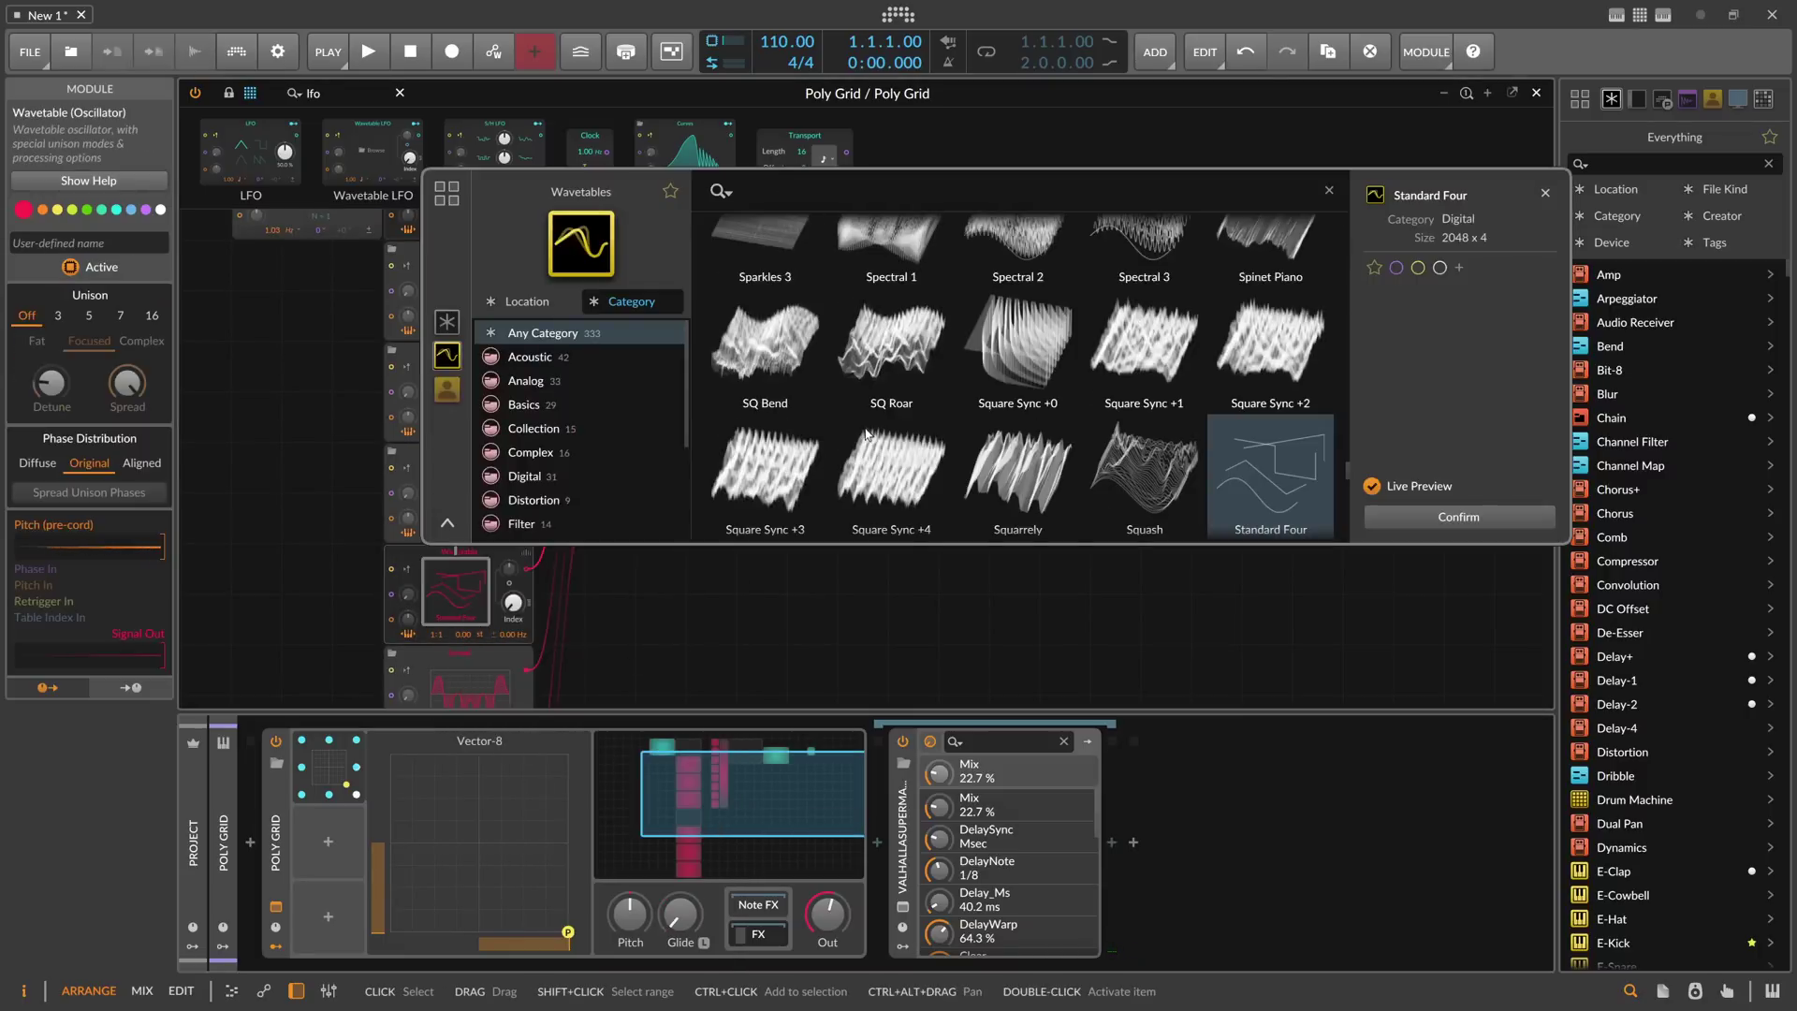
Step: Load a wavetable from the Complex category into the new Wavetable oscillator
scroll(865, 434, up, 2)
click(546, 453)
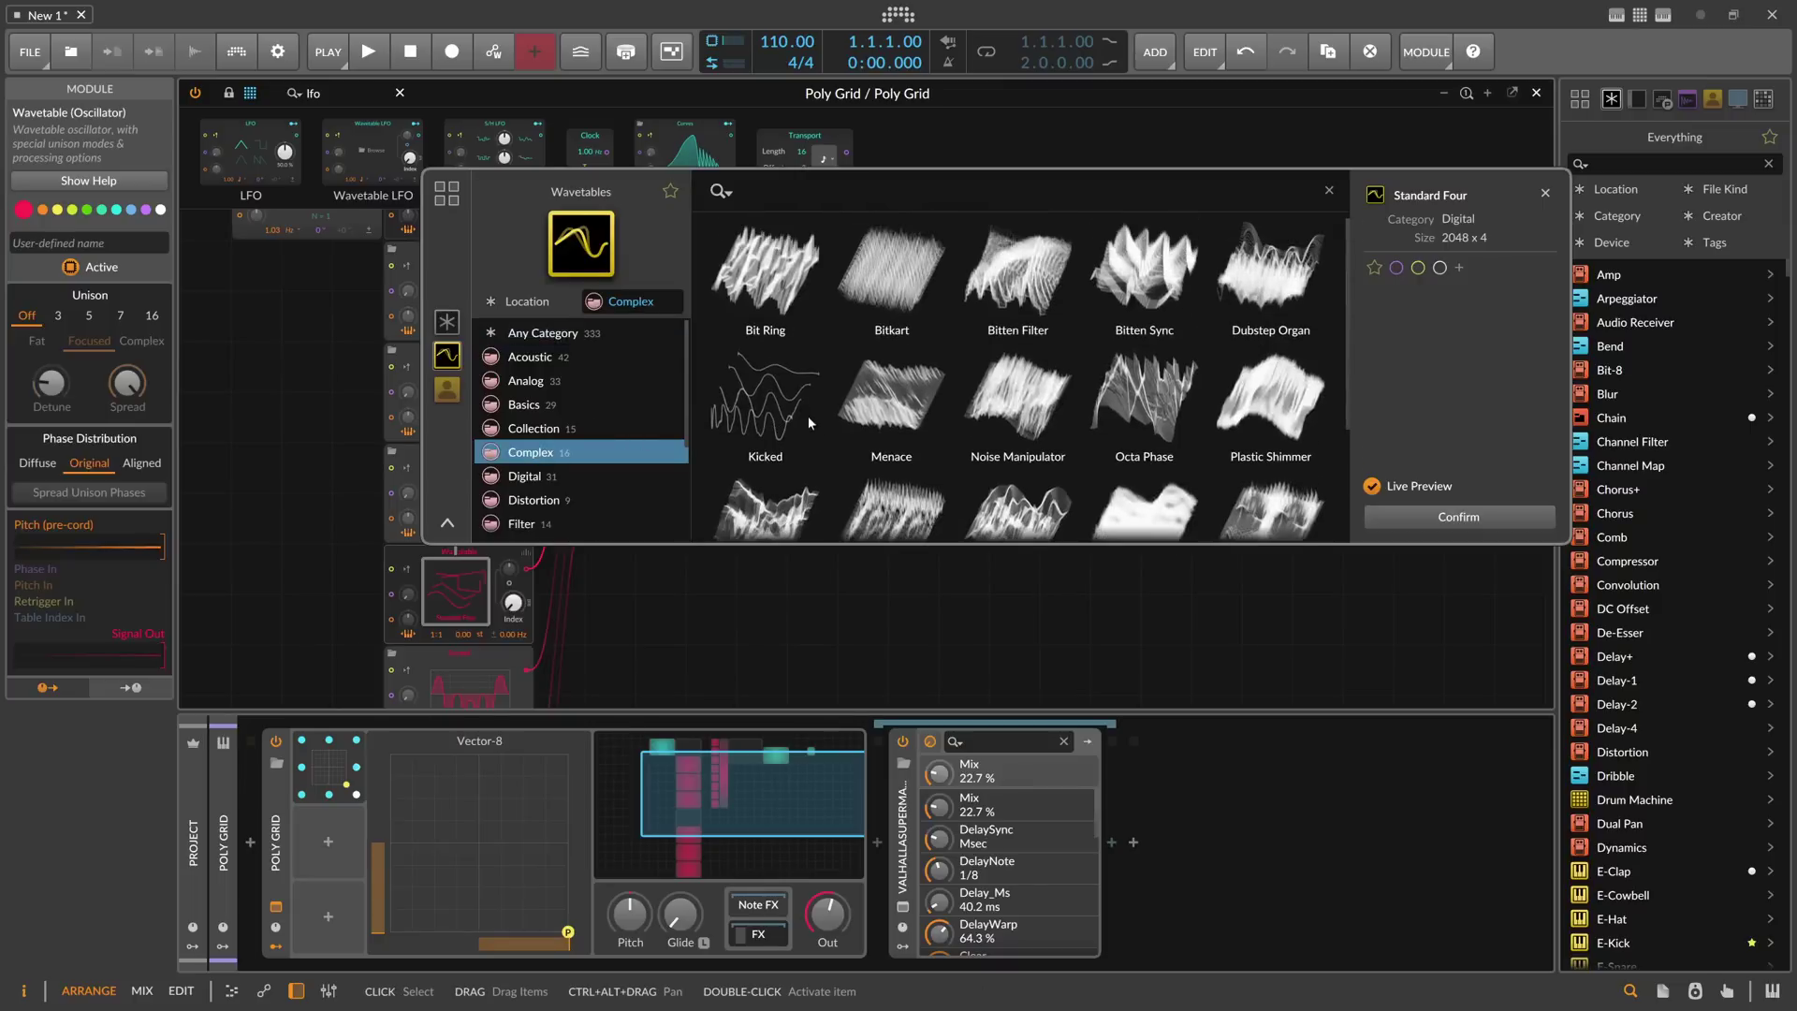
scroll(953, 353, up, 1)
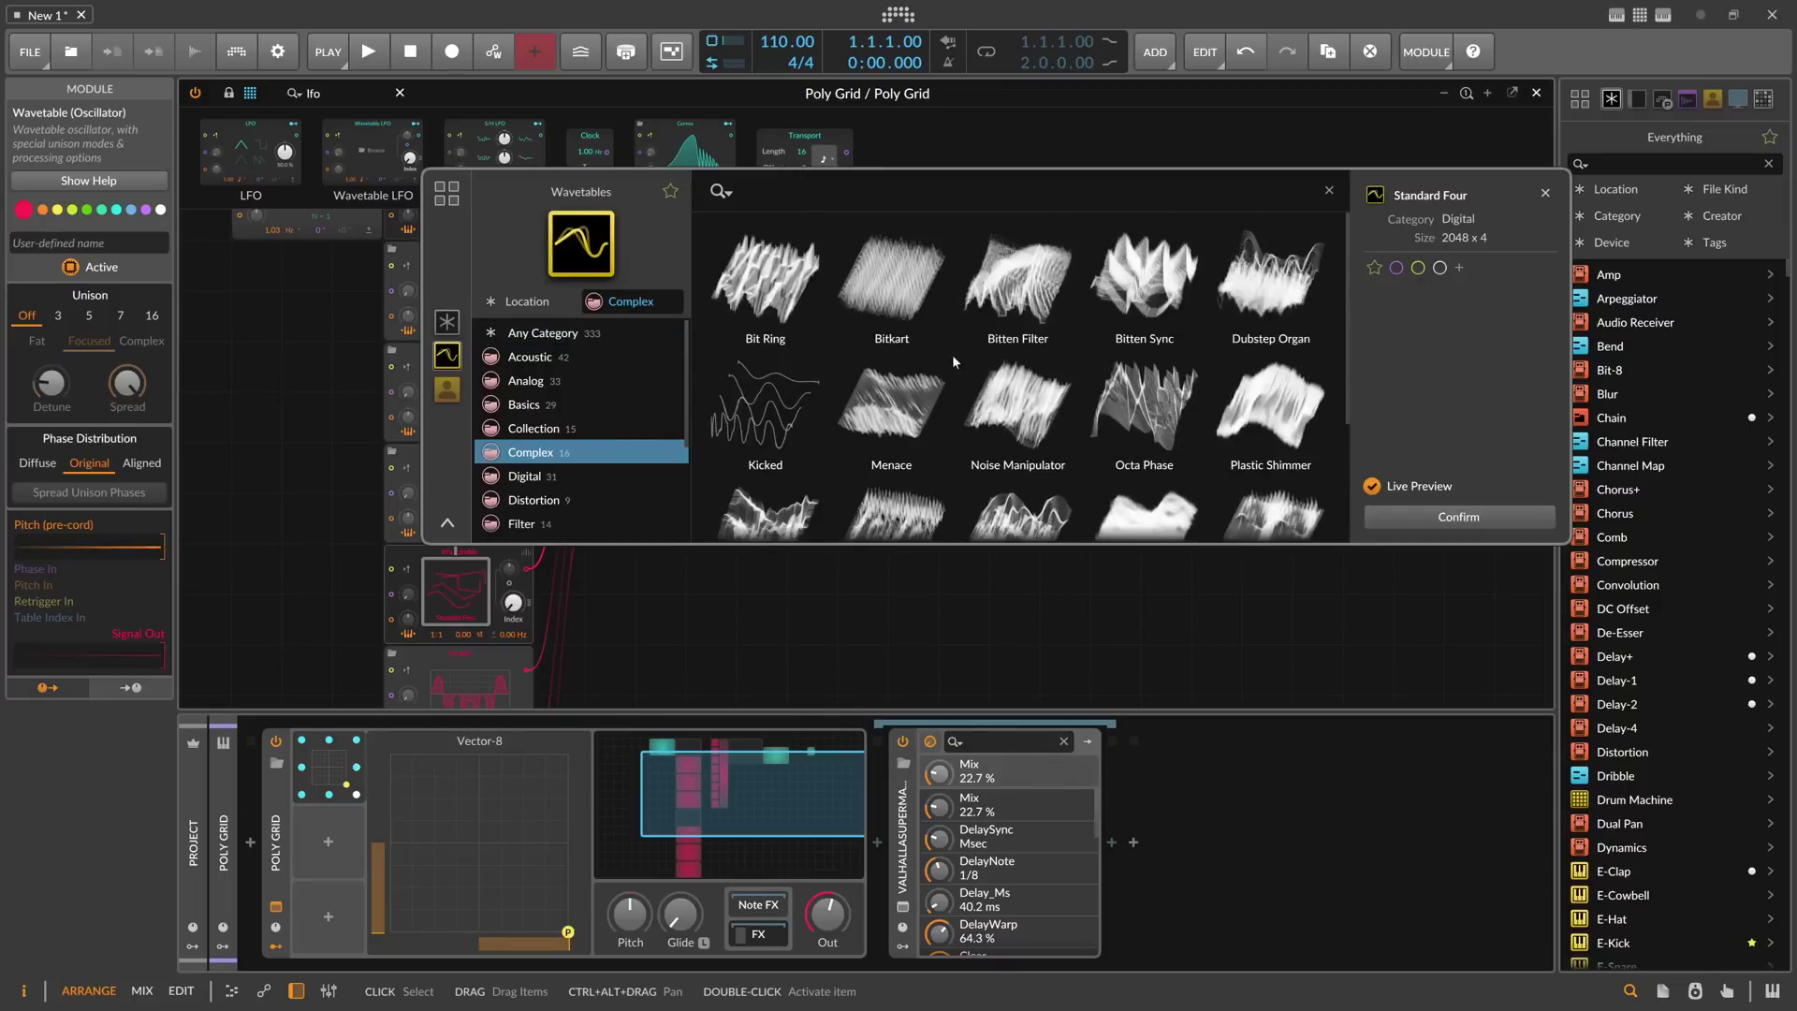
click(1203, 290)
double_click(1267, 282)
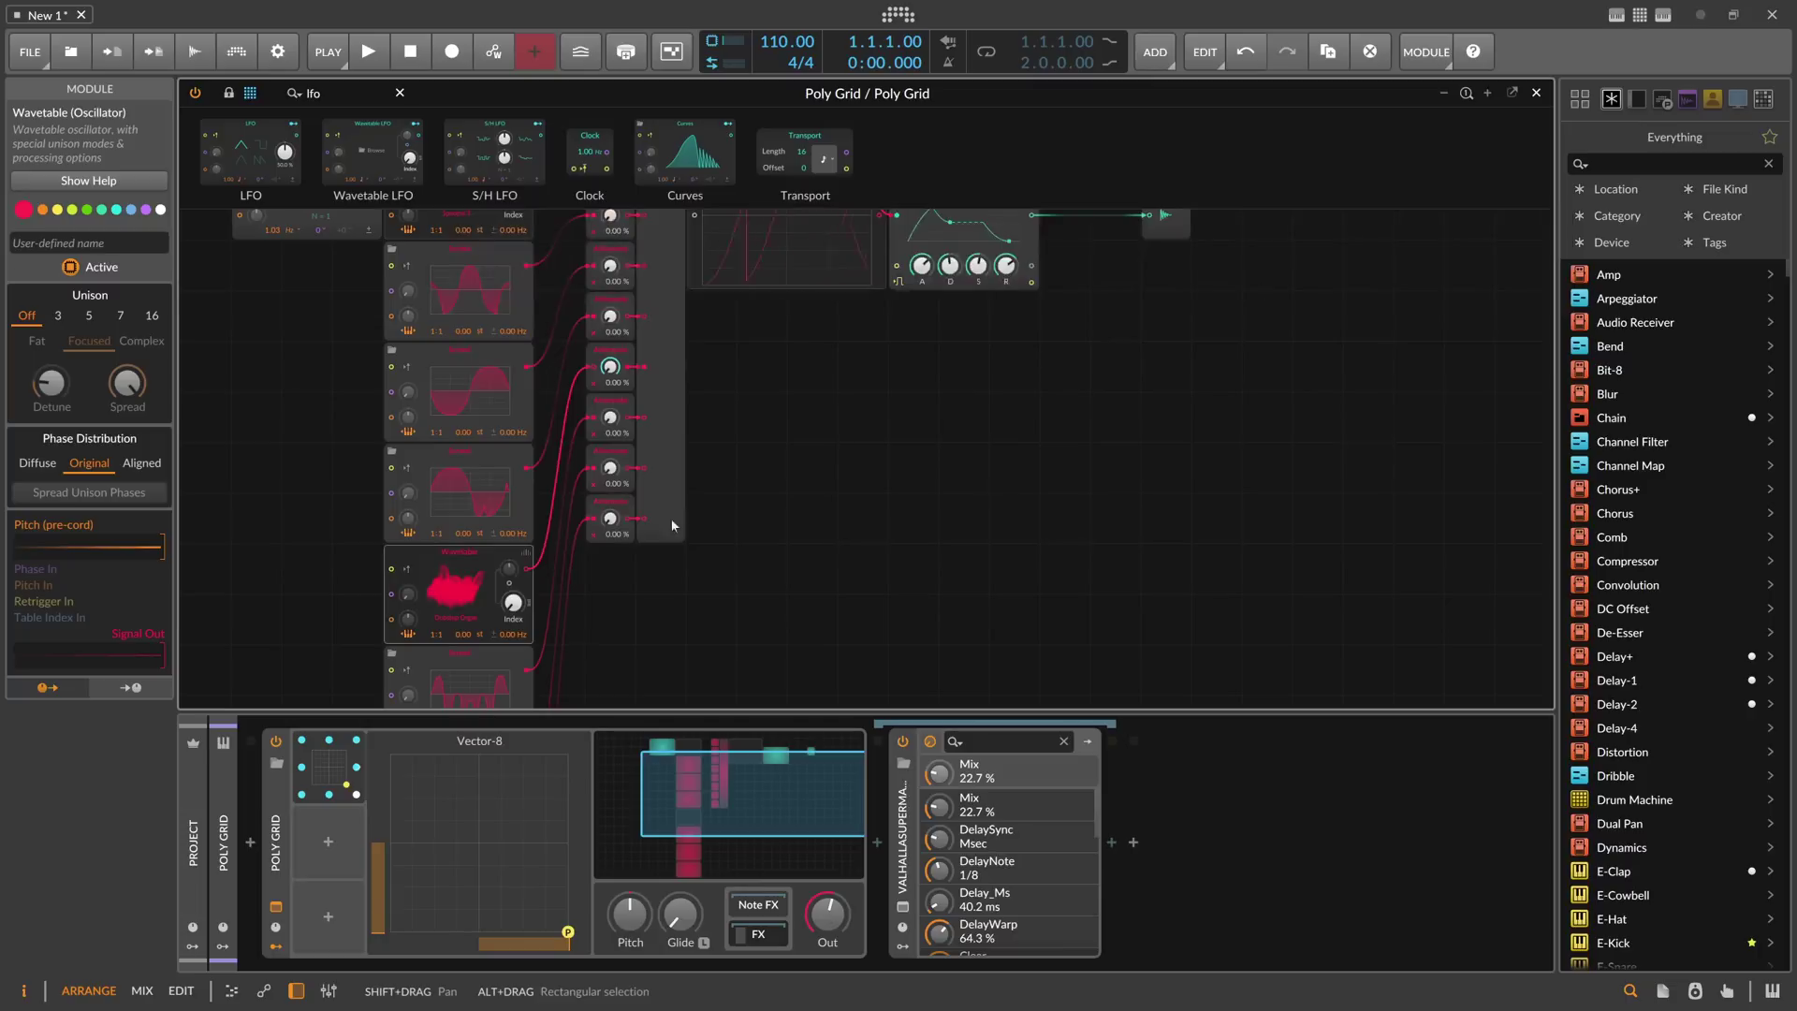
Step: Copy the S/H LFO, paste it before the new Wavetable and connect its output to that oscillator's index input
scroll(440, 515, up, 3)
click(298, 299)
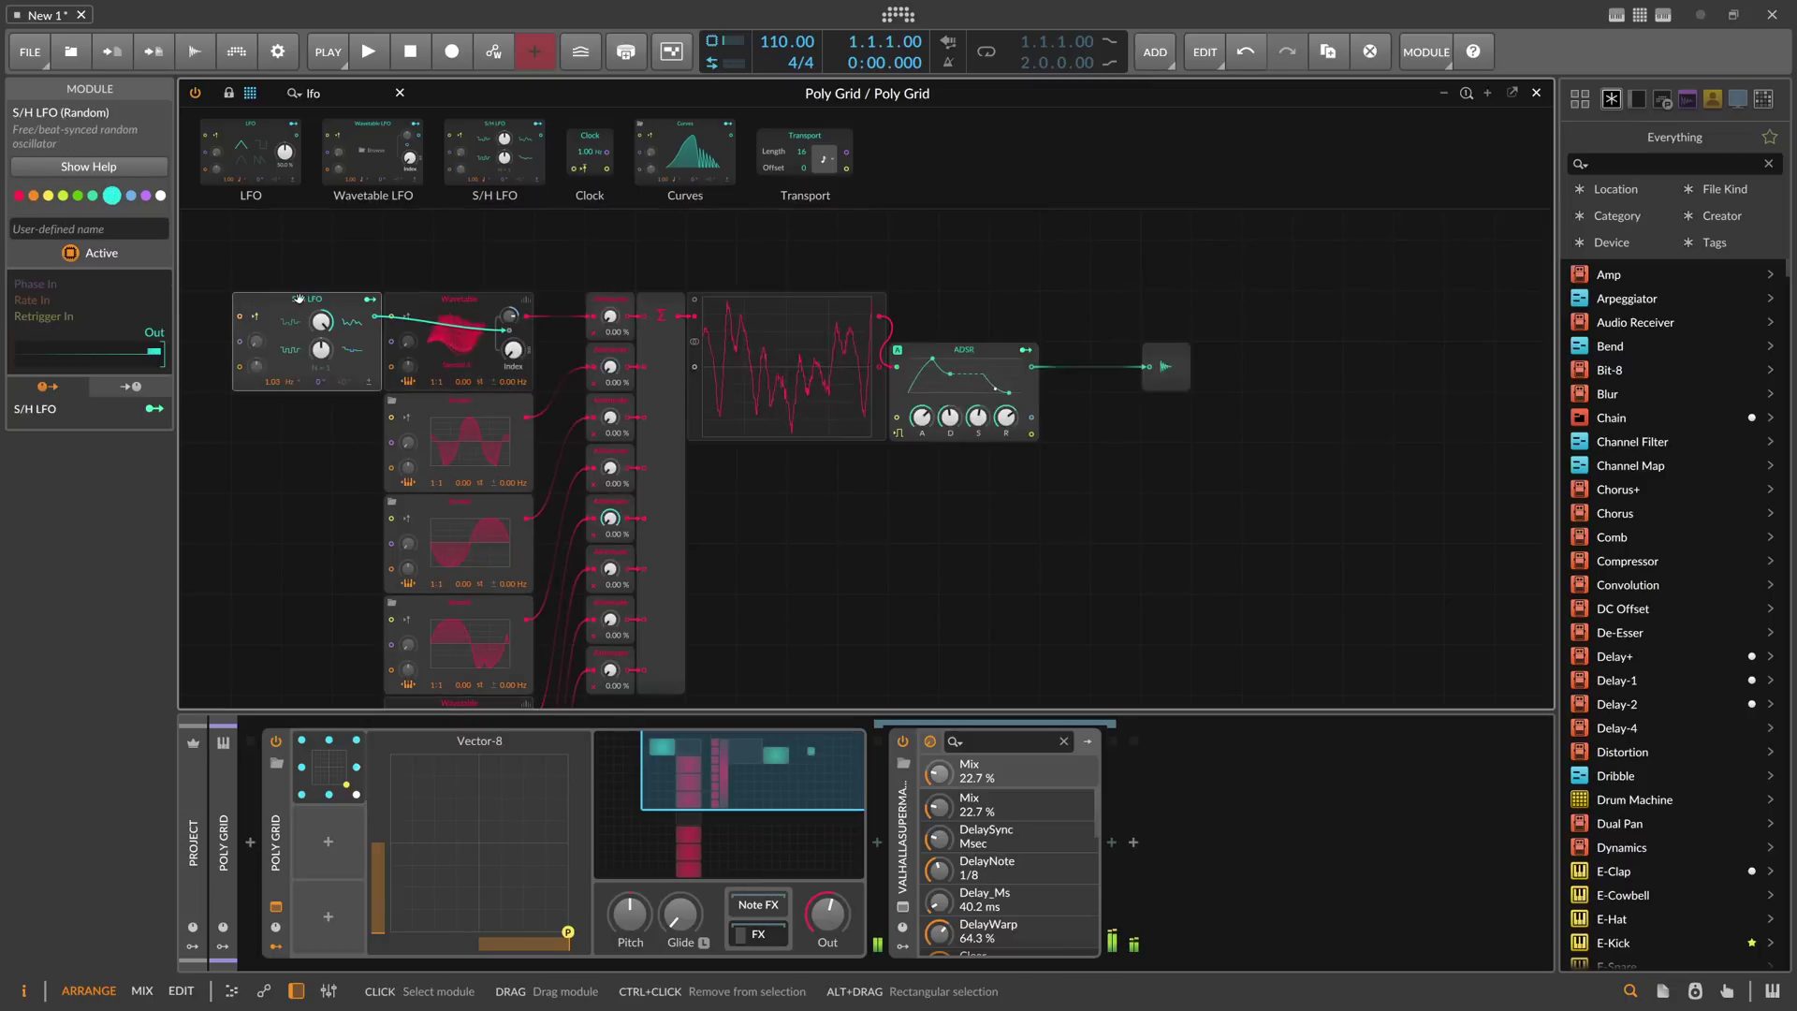
scroll(311, 439, down, 6)
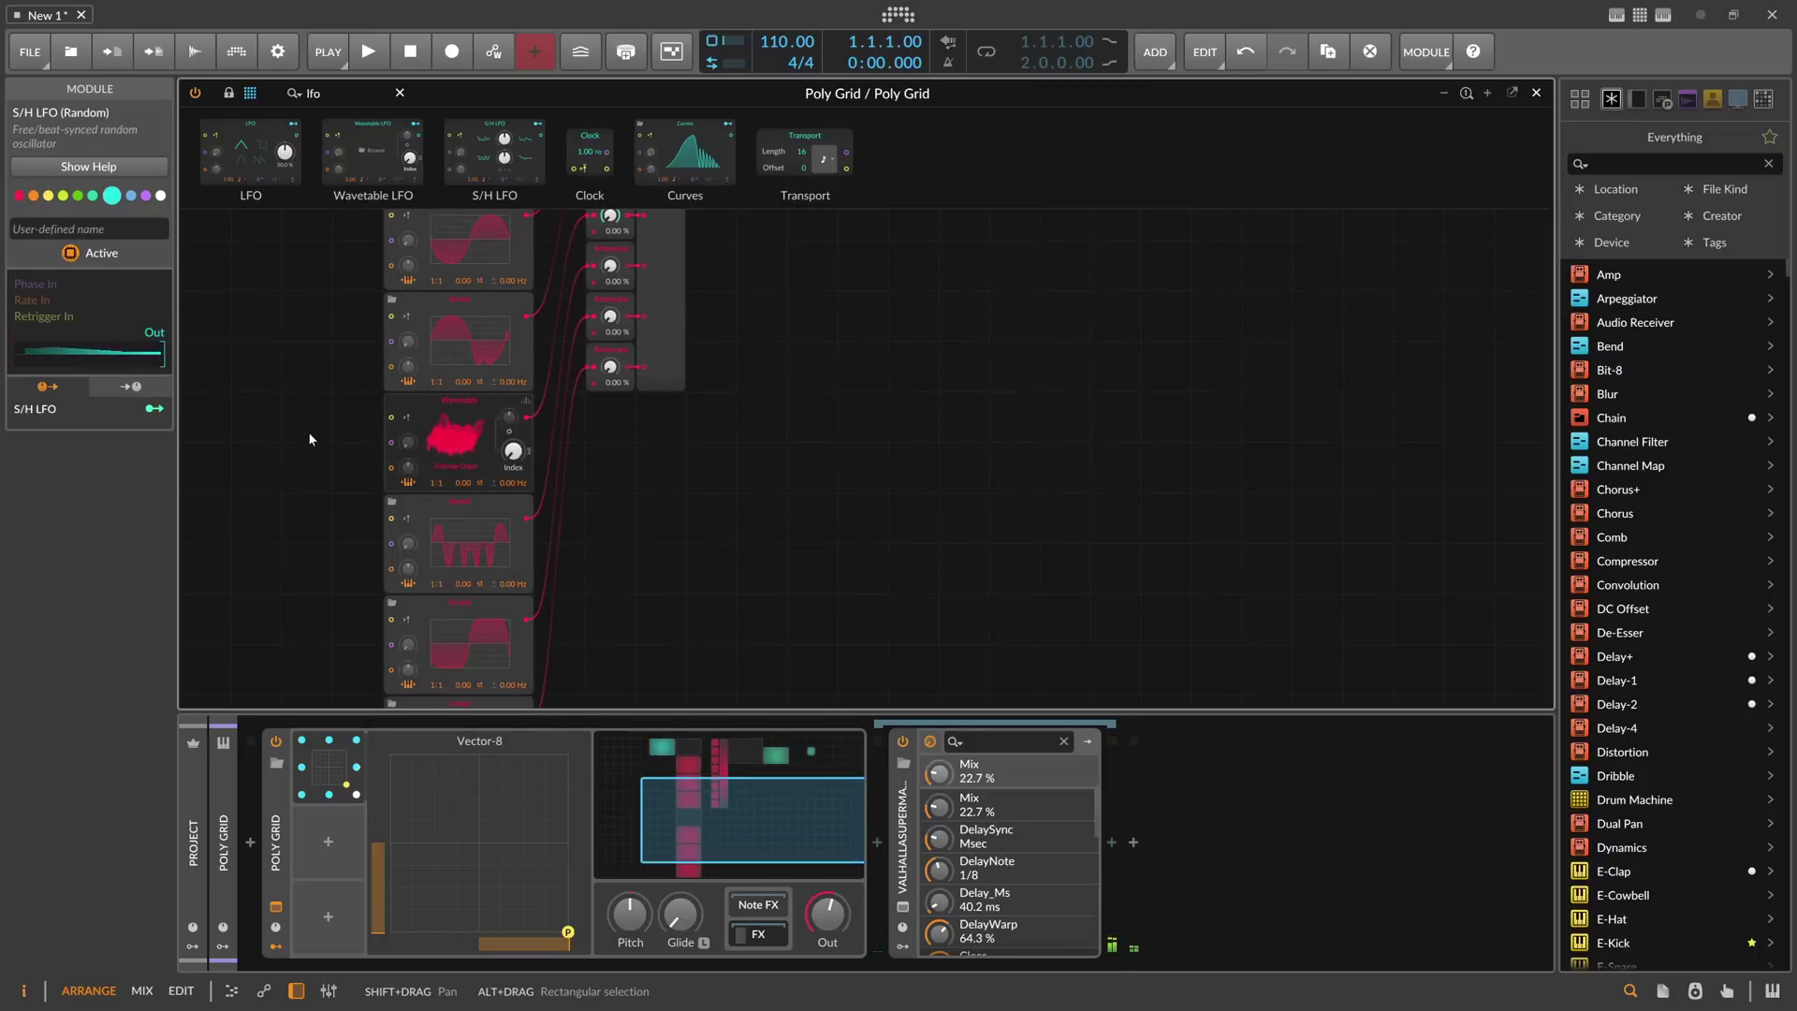
click(242, 409)
key(ctrl+v)
drag(374, 417, 510, 427)
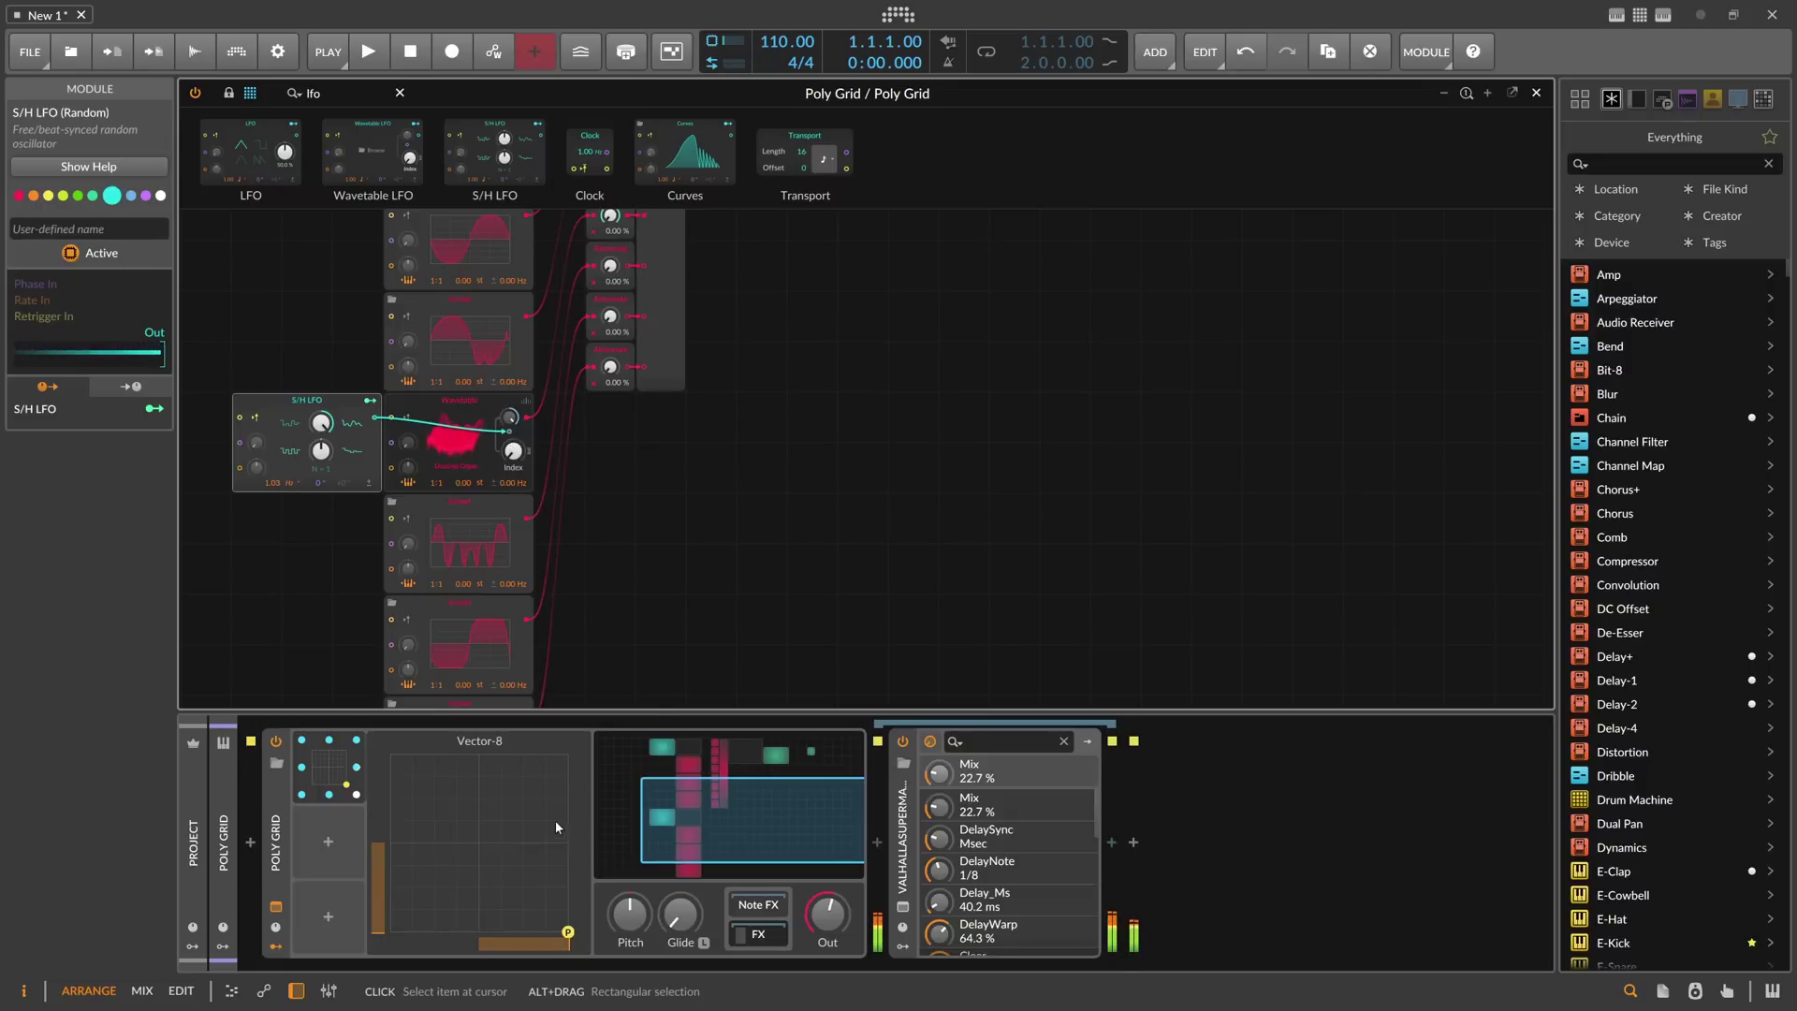
Step: Audition both modulated Wavetables by moving the Vector-8 point between Top Left and Bottom Right, and return it to the centre
scroll(539, 597, up, 5)
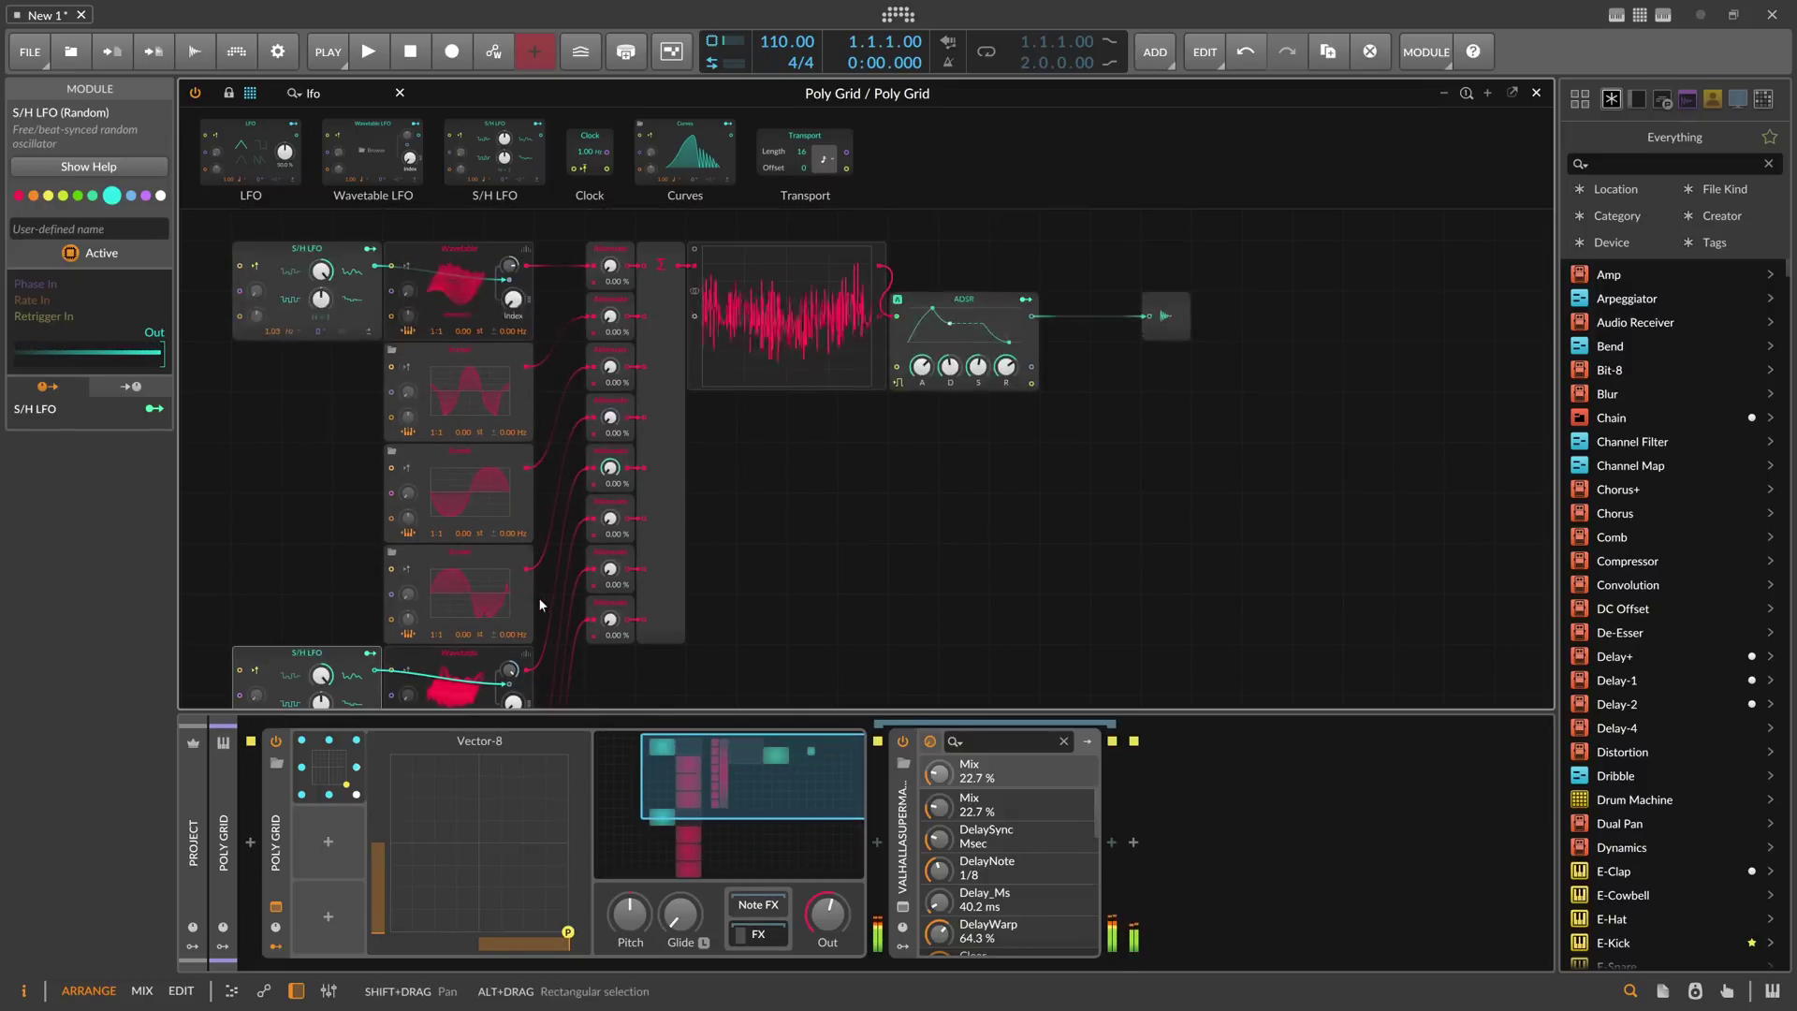
scroll(537, 605, down, 1)
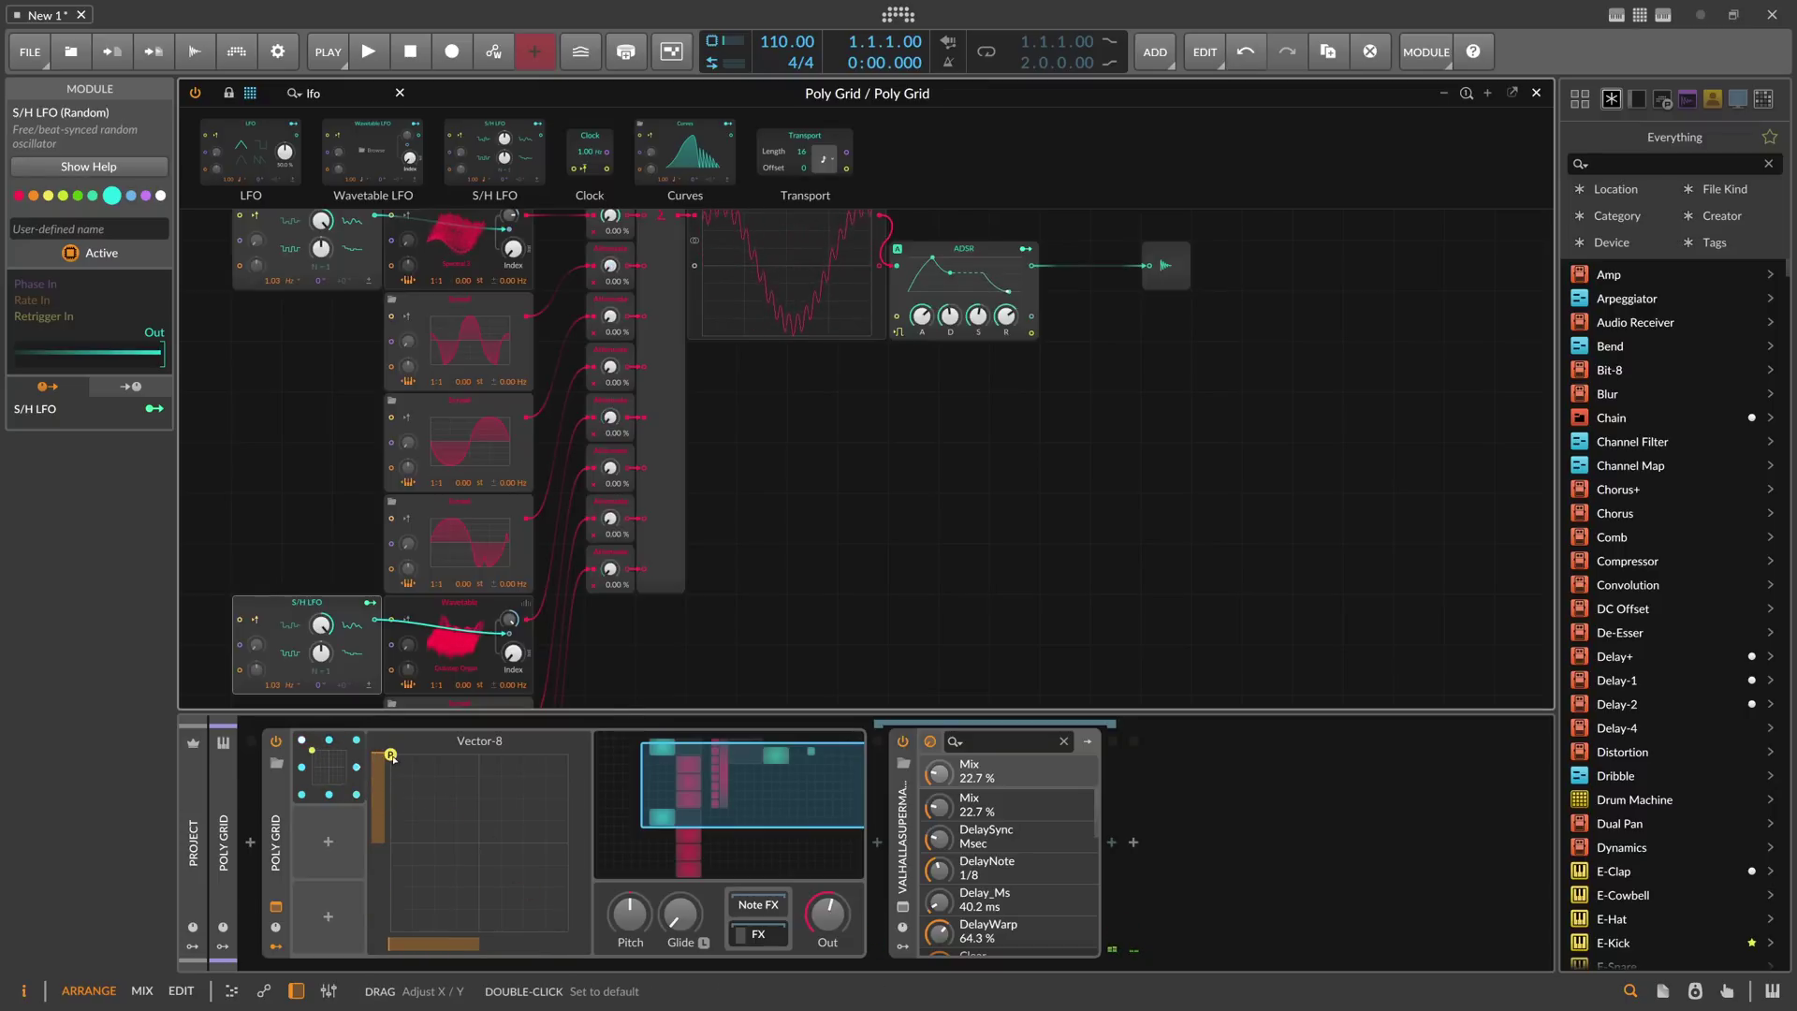
drag(392, 757, 580, 934)
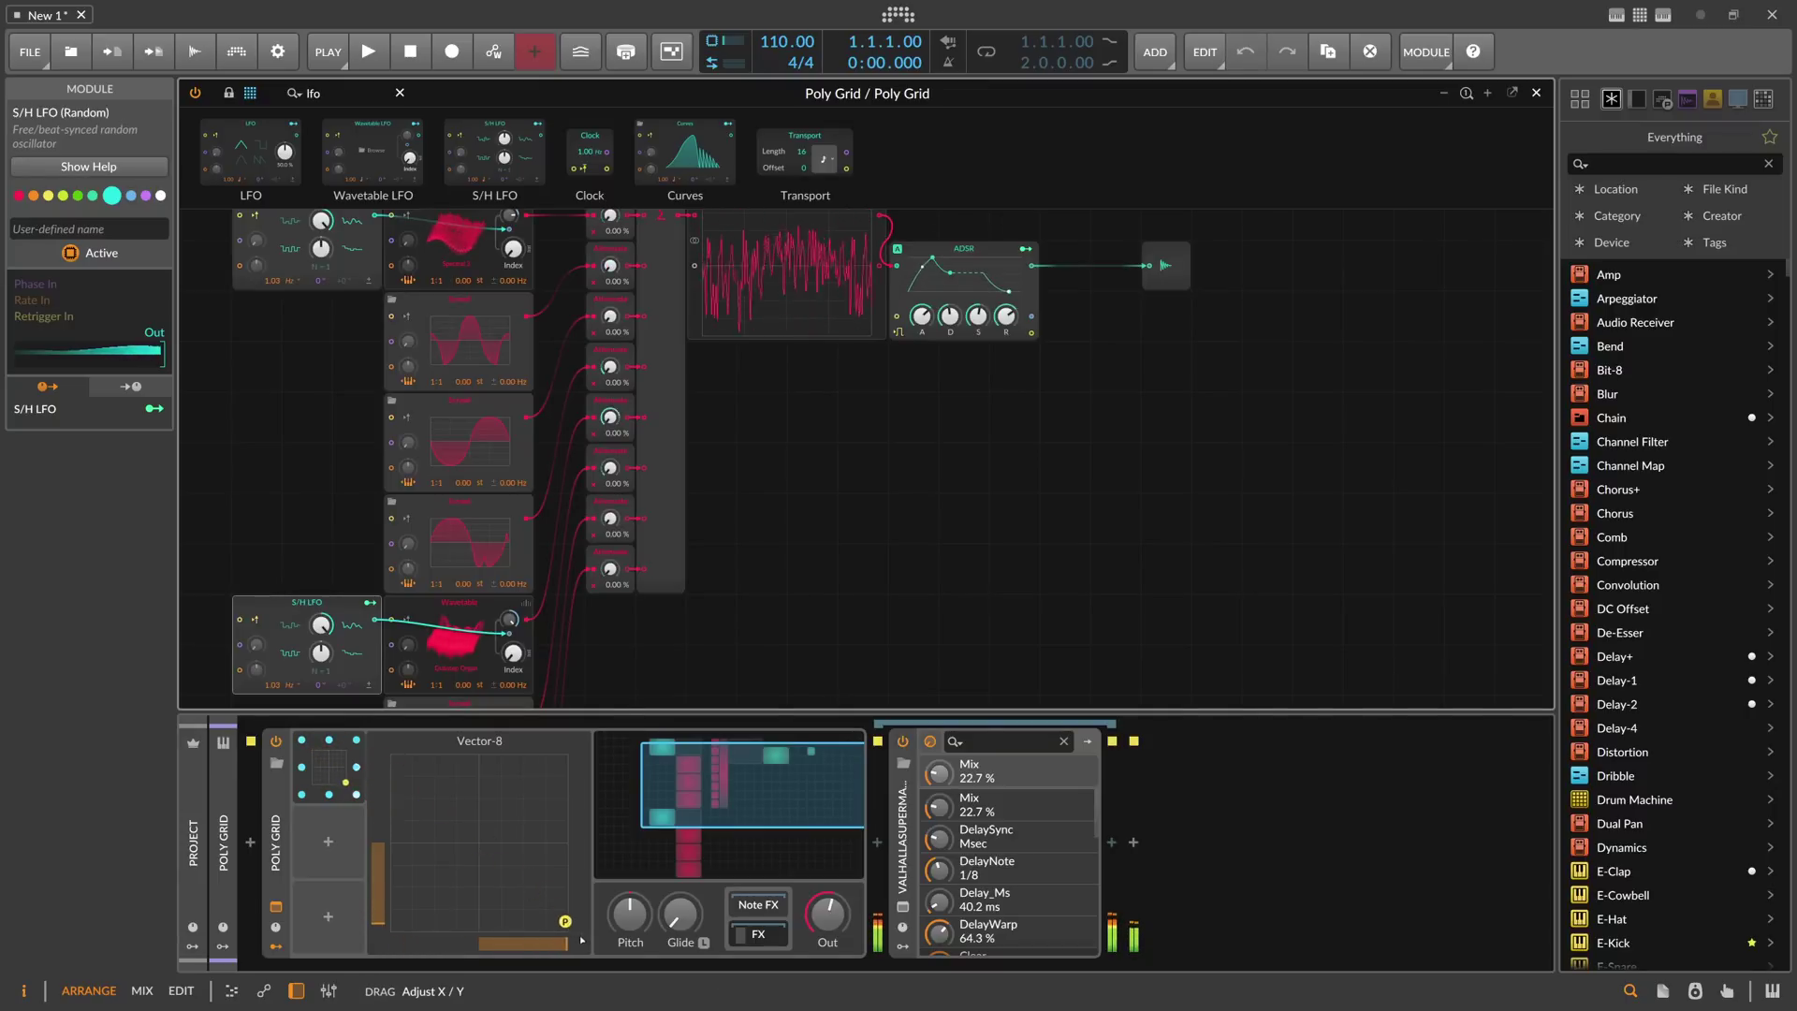
drag(409, 910, 481, 847)
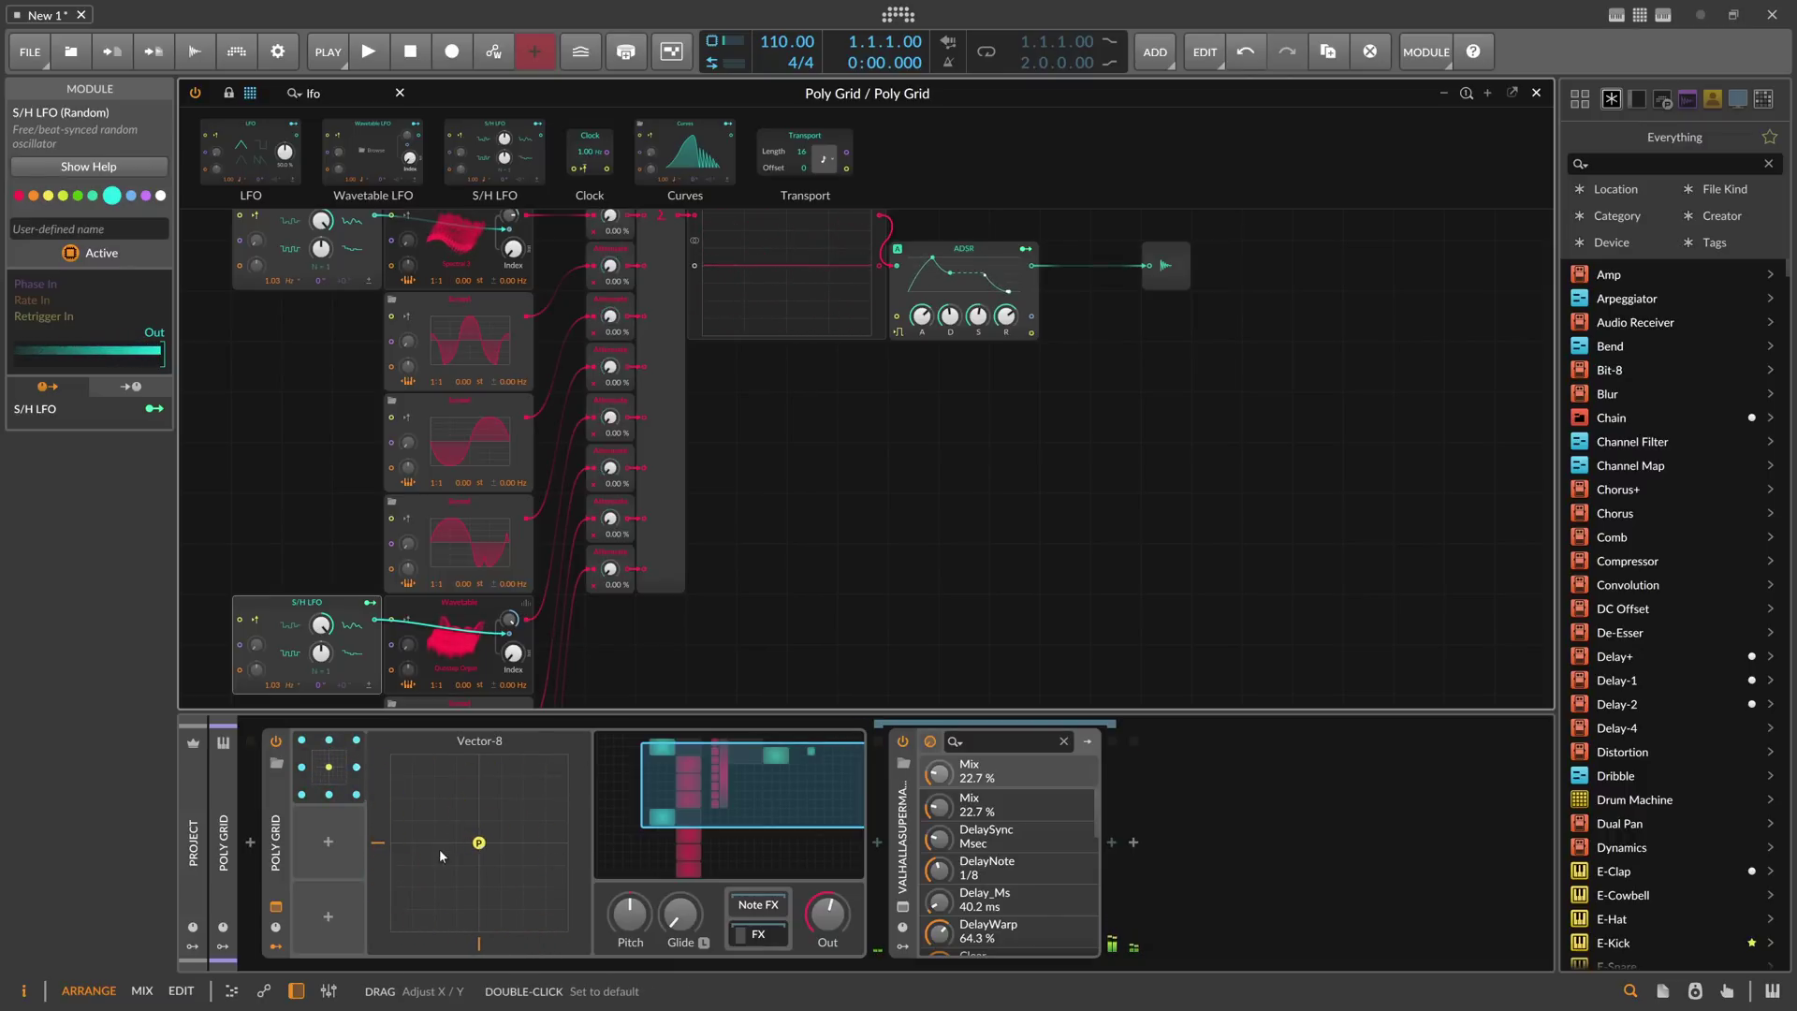
Step: Search the modulators for "seg" and add a Segments modulator to Poly Grid
click(327, 842)
text(s)
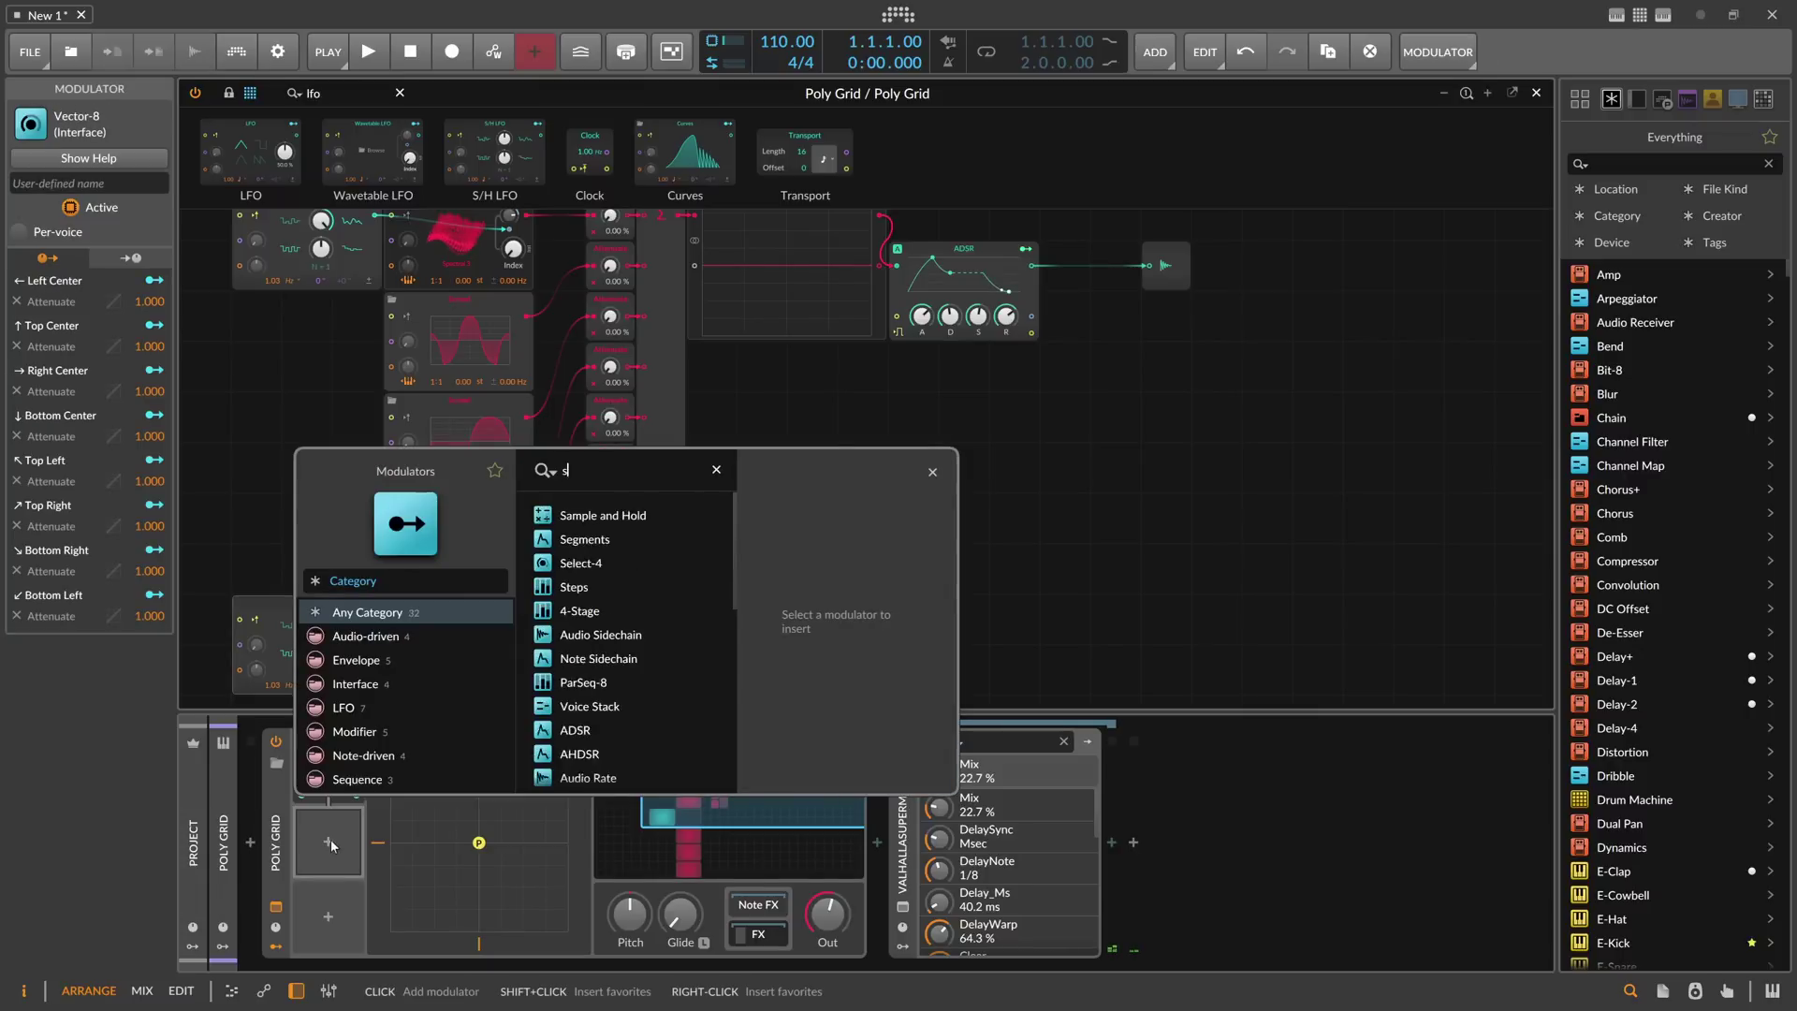
text(eg)
key(Down)
key(Return)
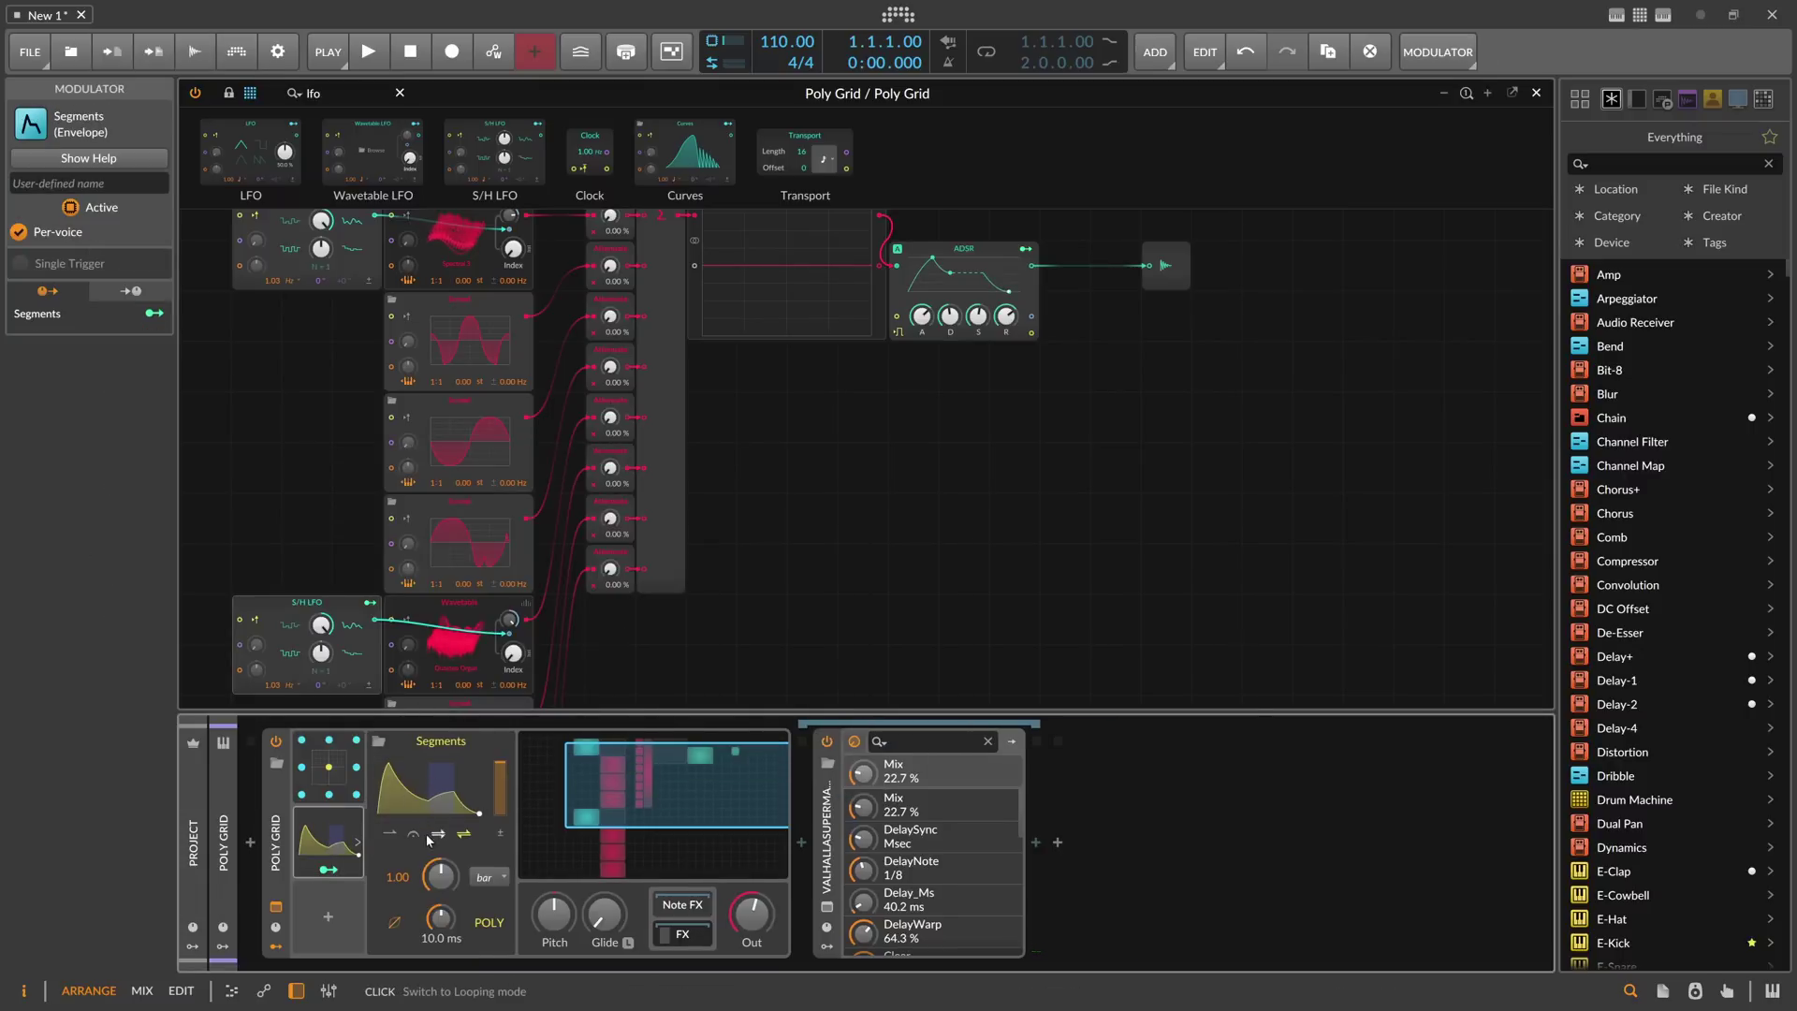
Step: Assign the Segments modulator to Vector-8's Y position upwards and its X position towards the left
click(355, 794)
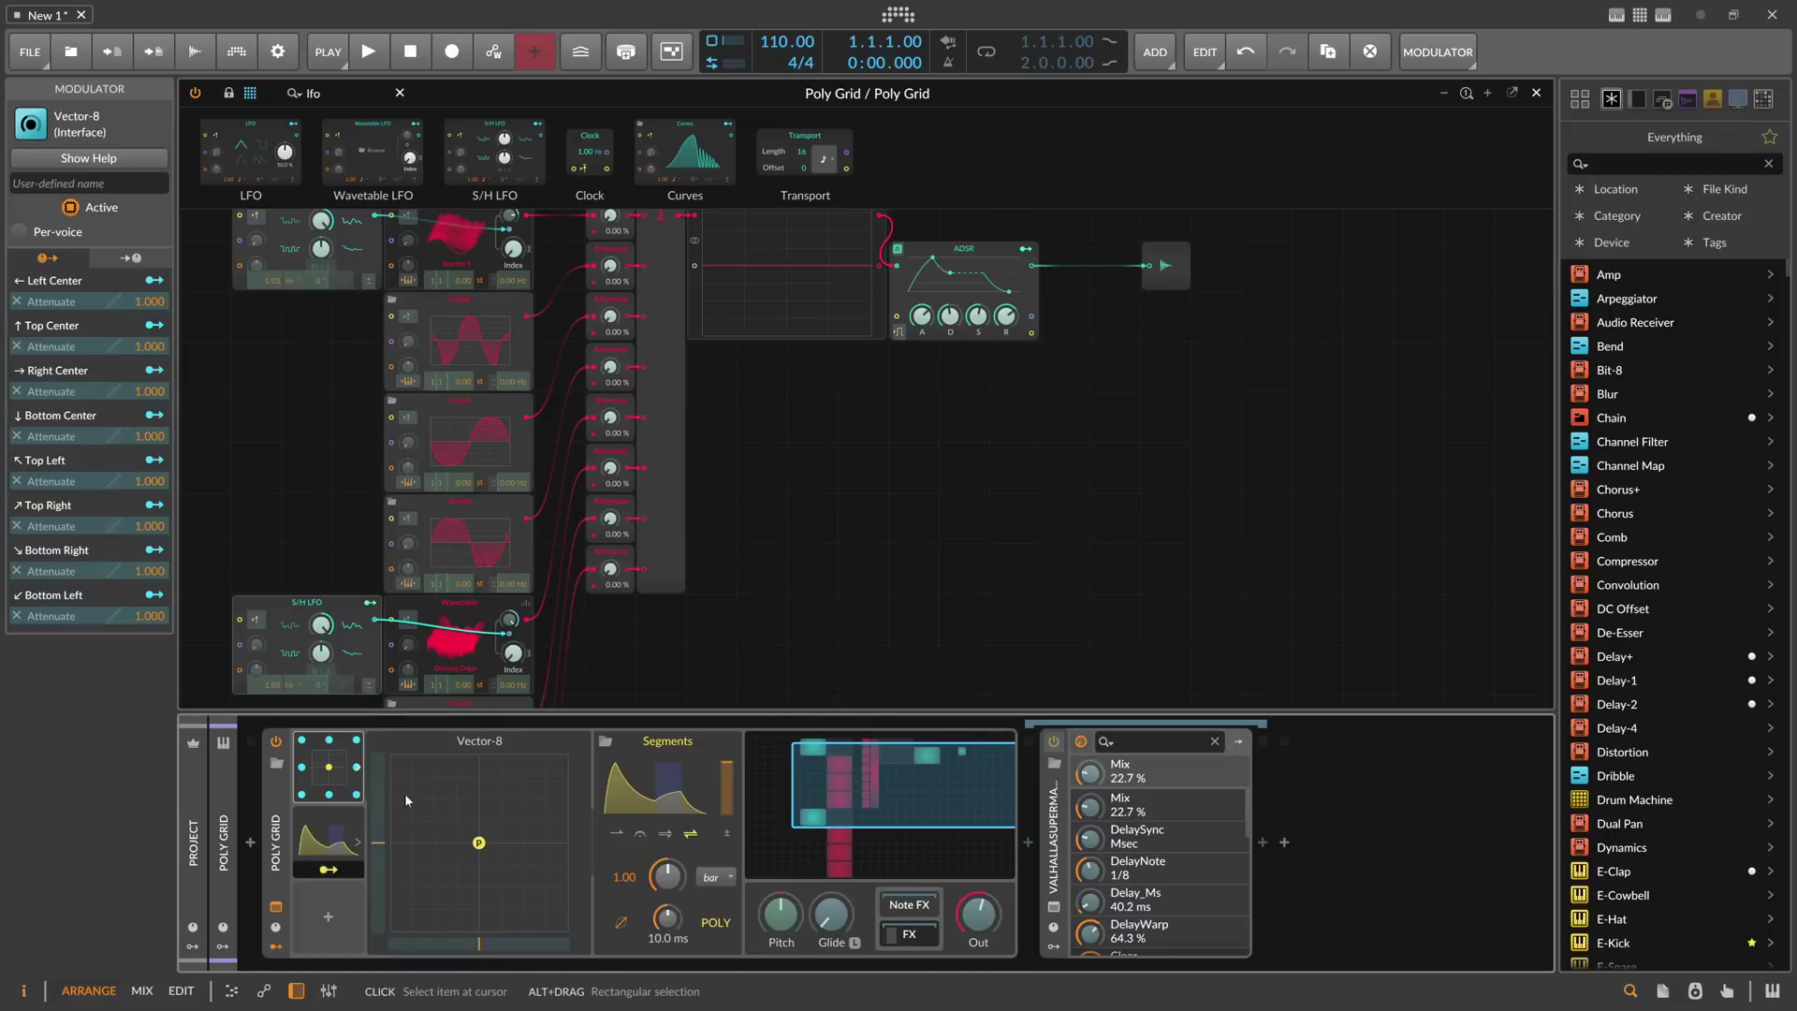
drag(379, 842, 379, 785)
drag(480, 943, 423, 943)
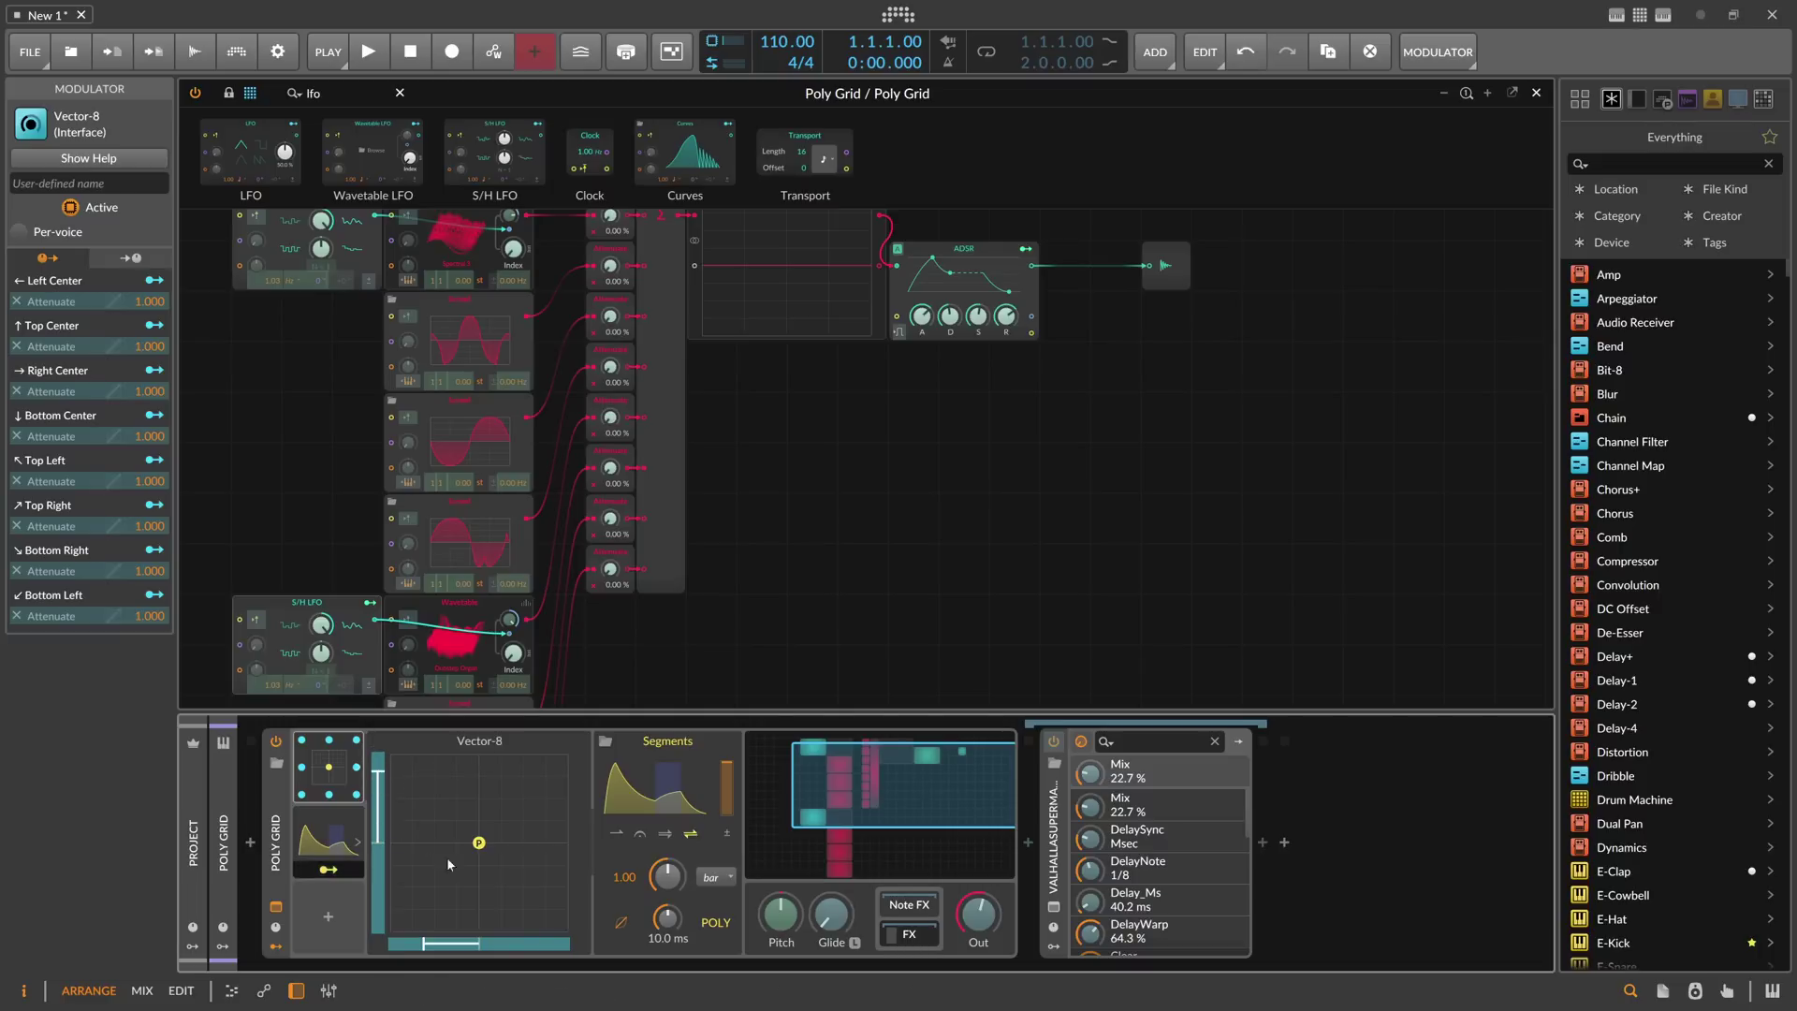
Step: Reshape the Segments modulator's EG default curve by moving its peak and middle points
click(655, 791)
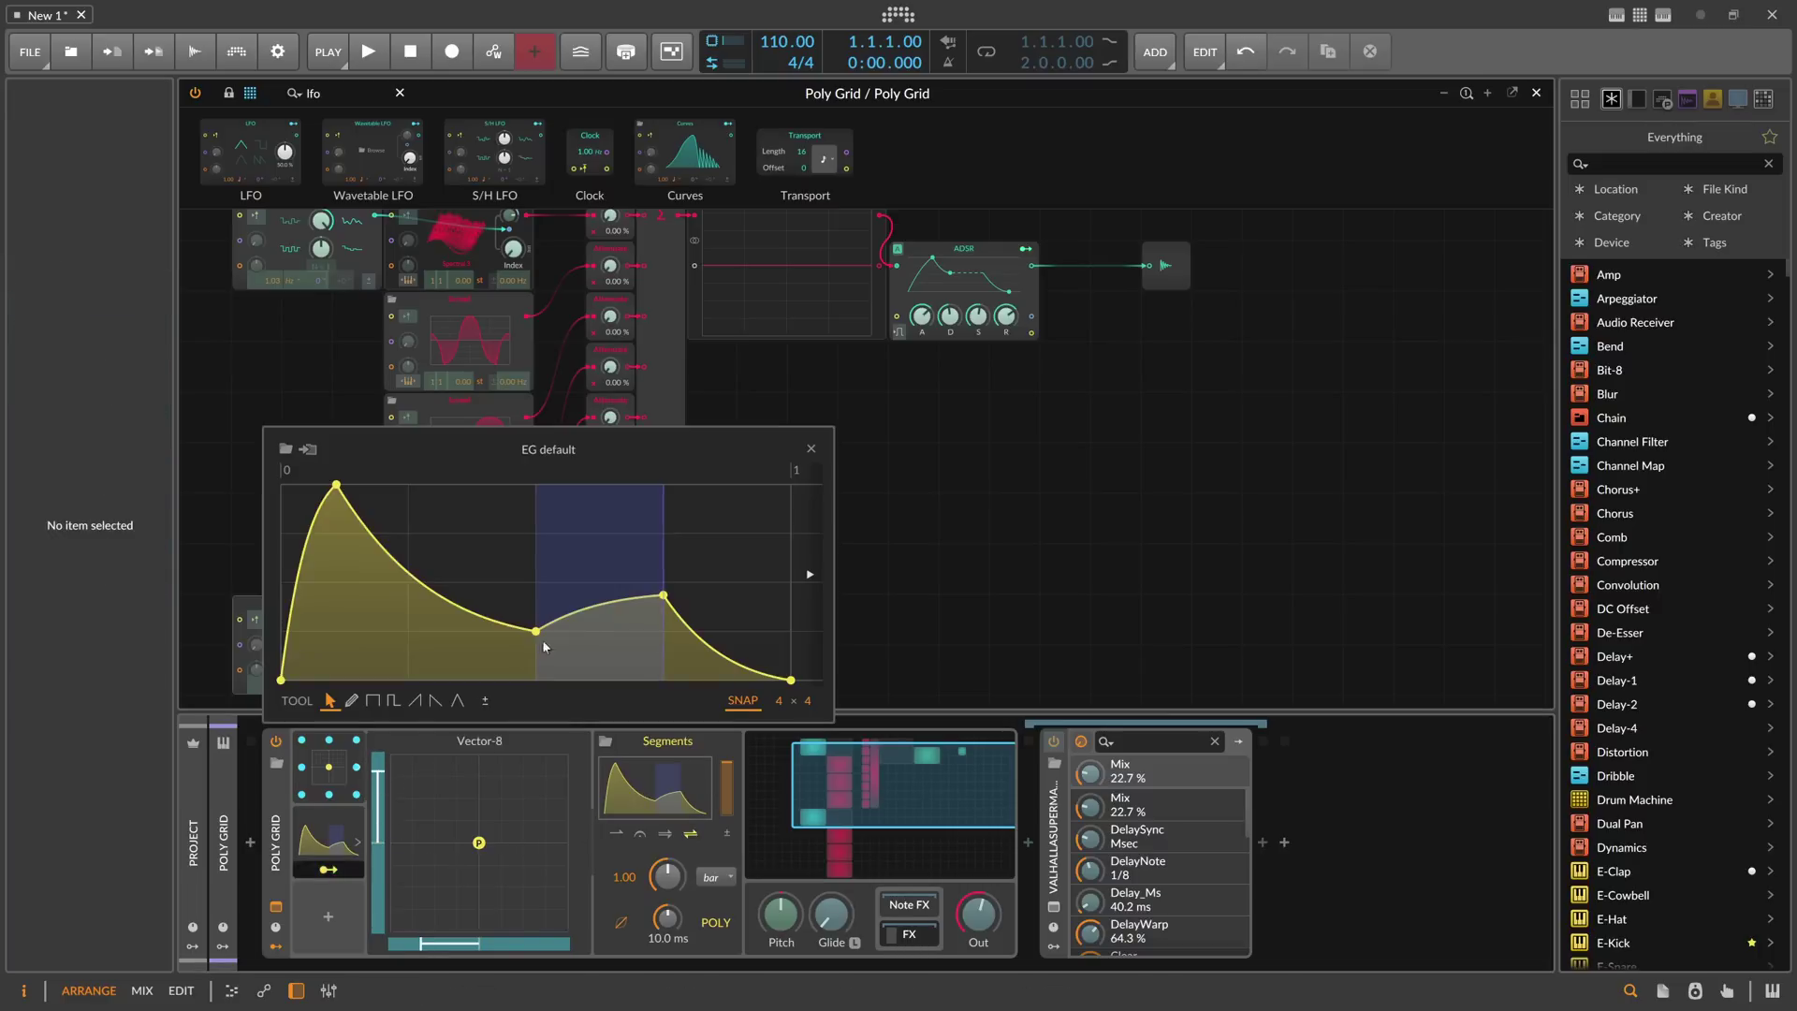
drag(540, 640, 553, 694)
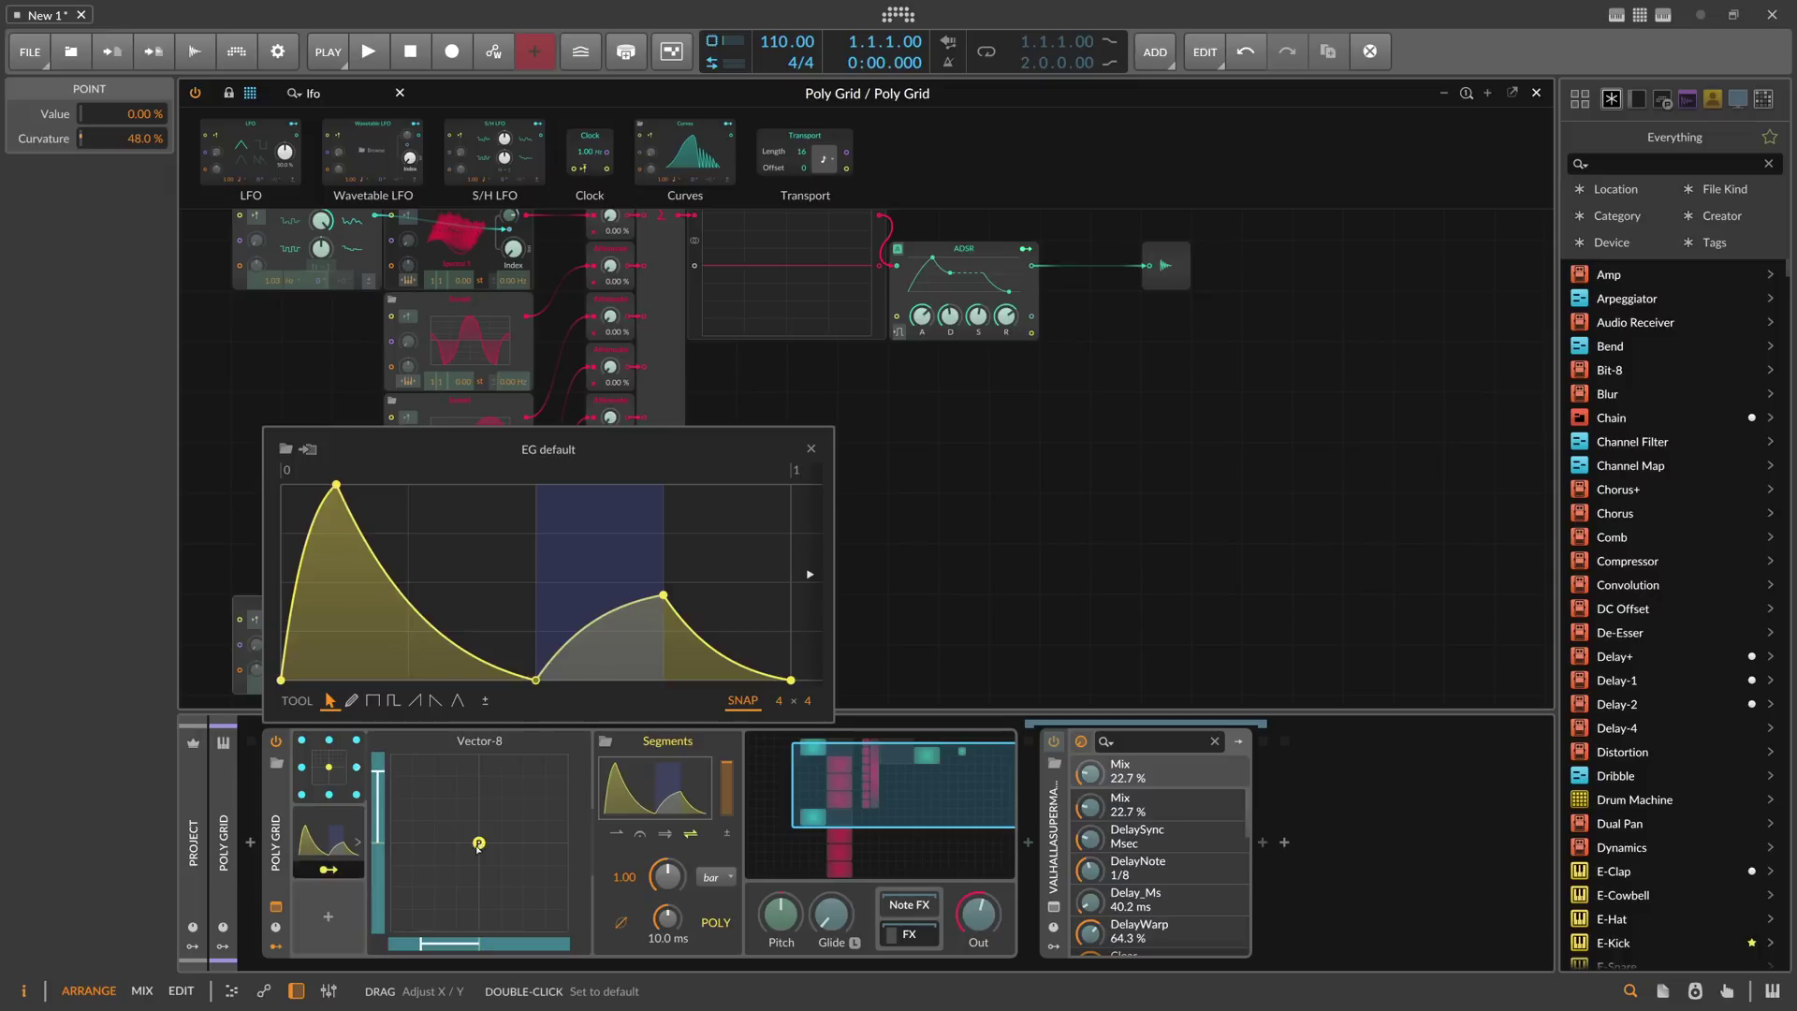
drag(536, 680, 535, 568)
drag(662, 597, 698, 551)
drag(336, 485, 349, 511)
Step: Load the Ghost curve from the Envelope category into the Segments modulator and open it in the curve editor
click(285, 450)
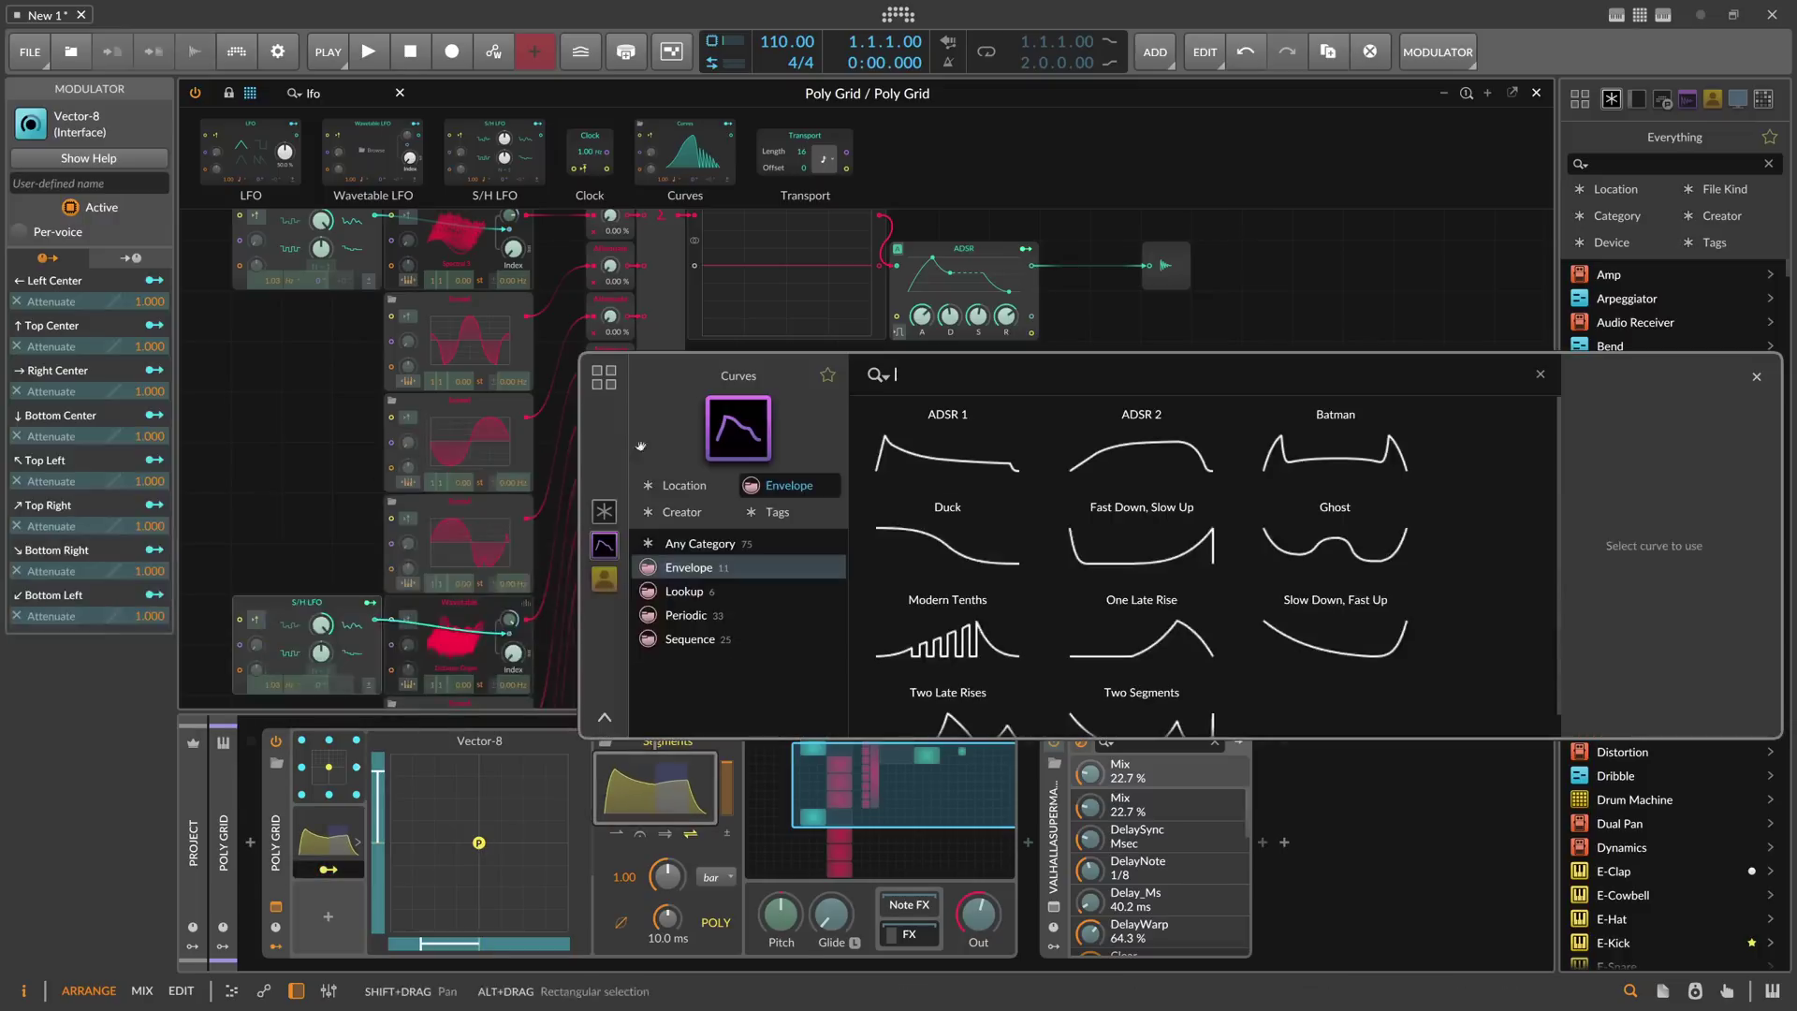
scroll(1027, 572, down, 1)
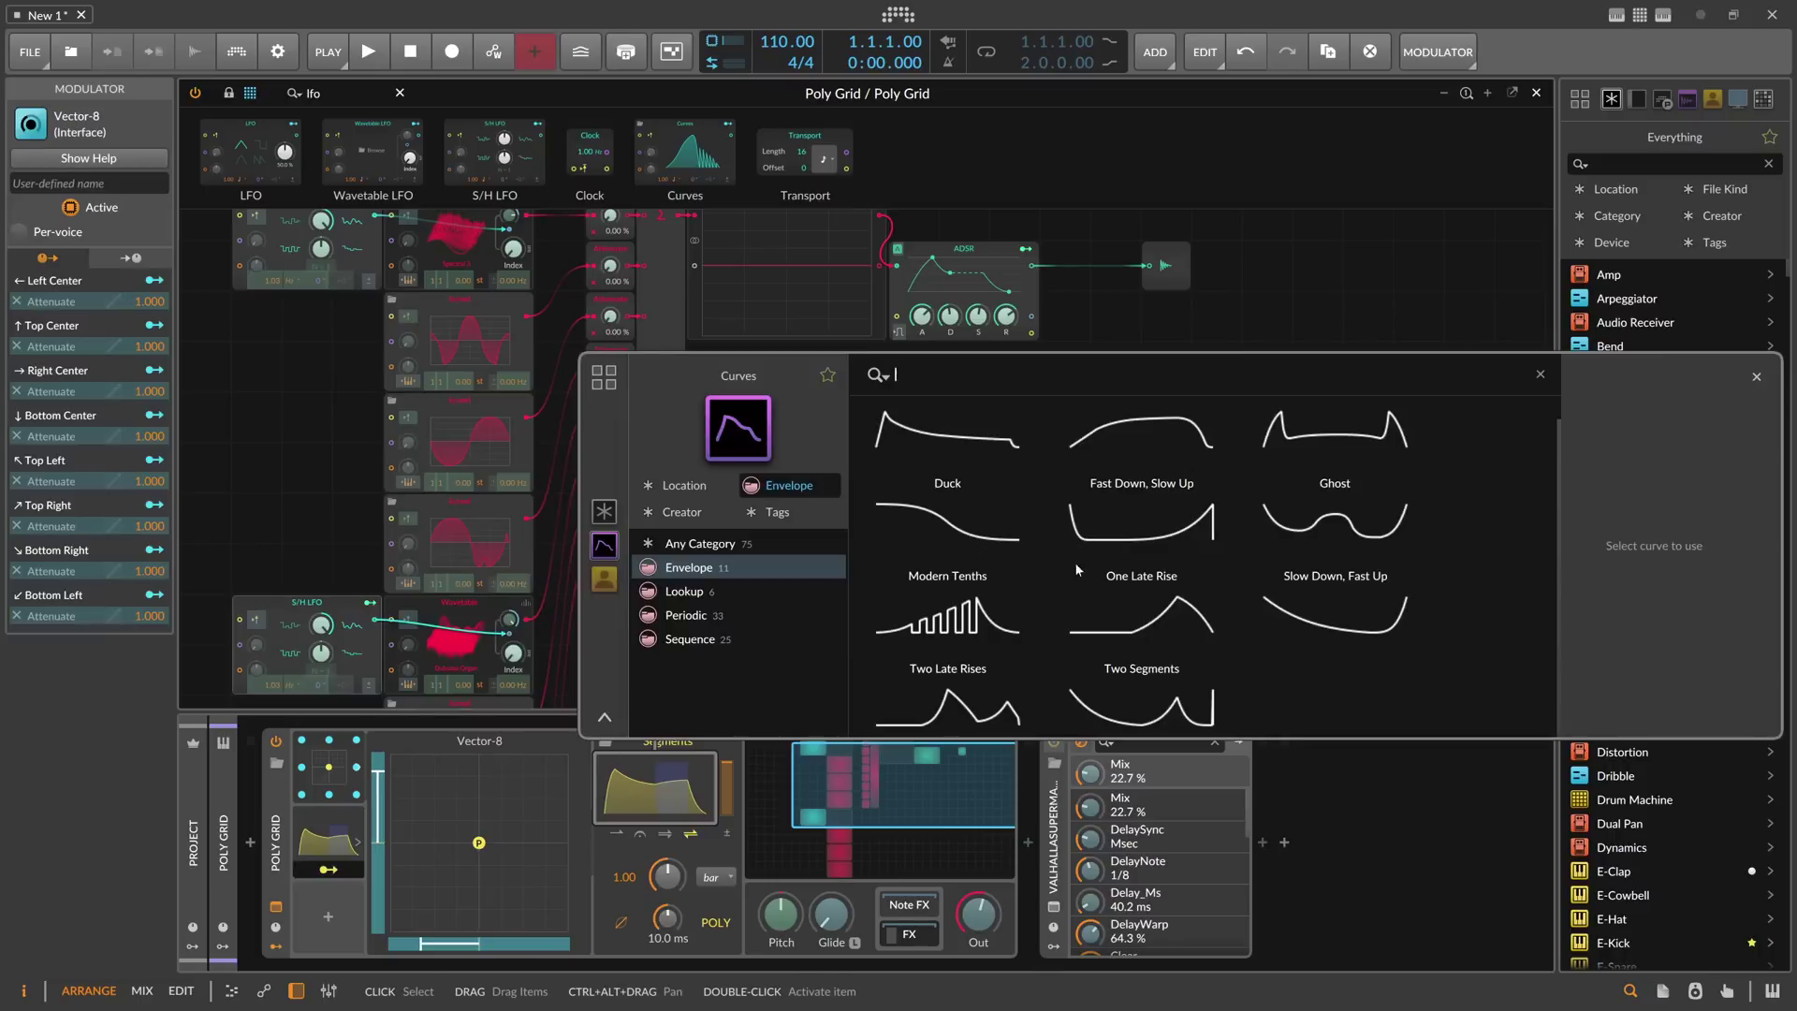
double_click(1334, 431)
click(670, 777)
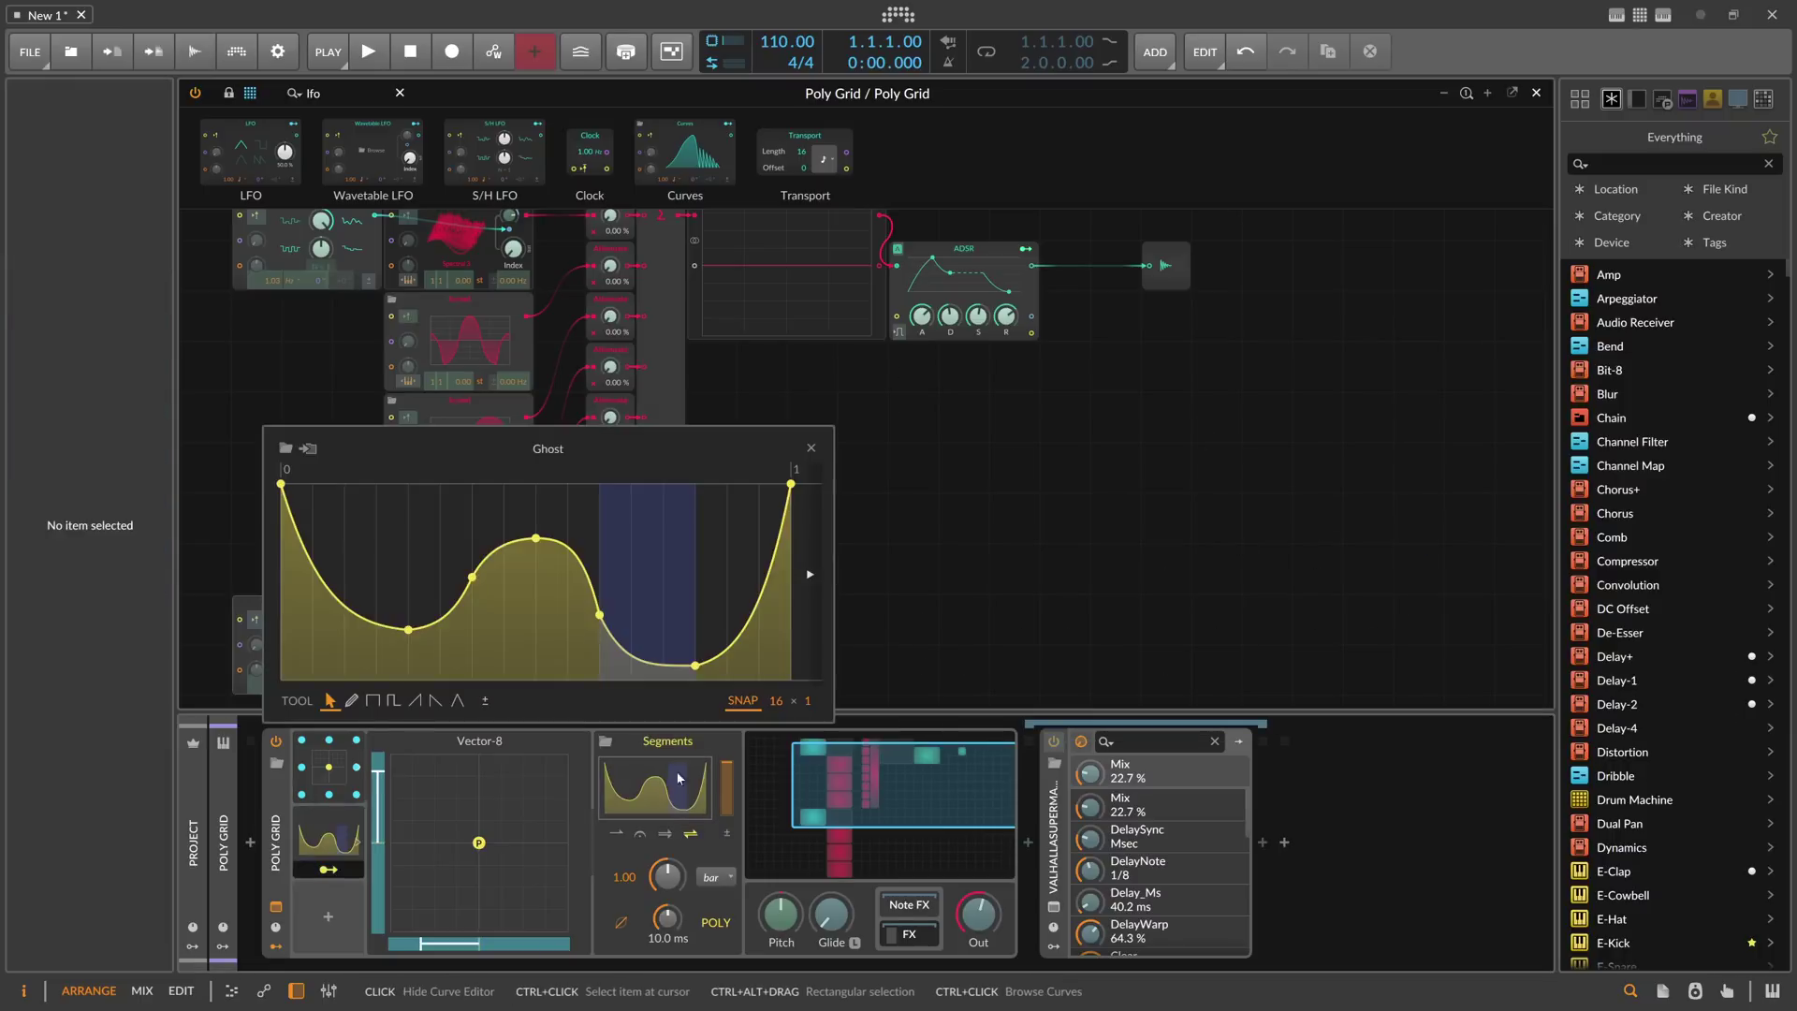
Step: Keep the Segments timebase at Bar and set its rate to 3.00
click(713, 876)
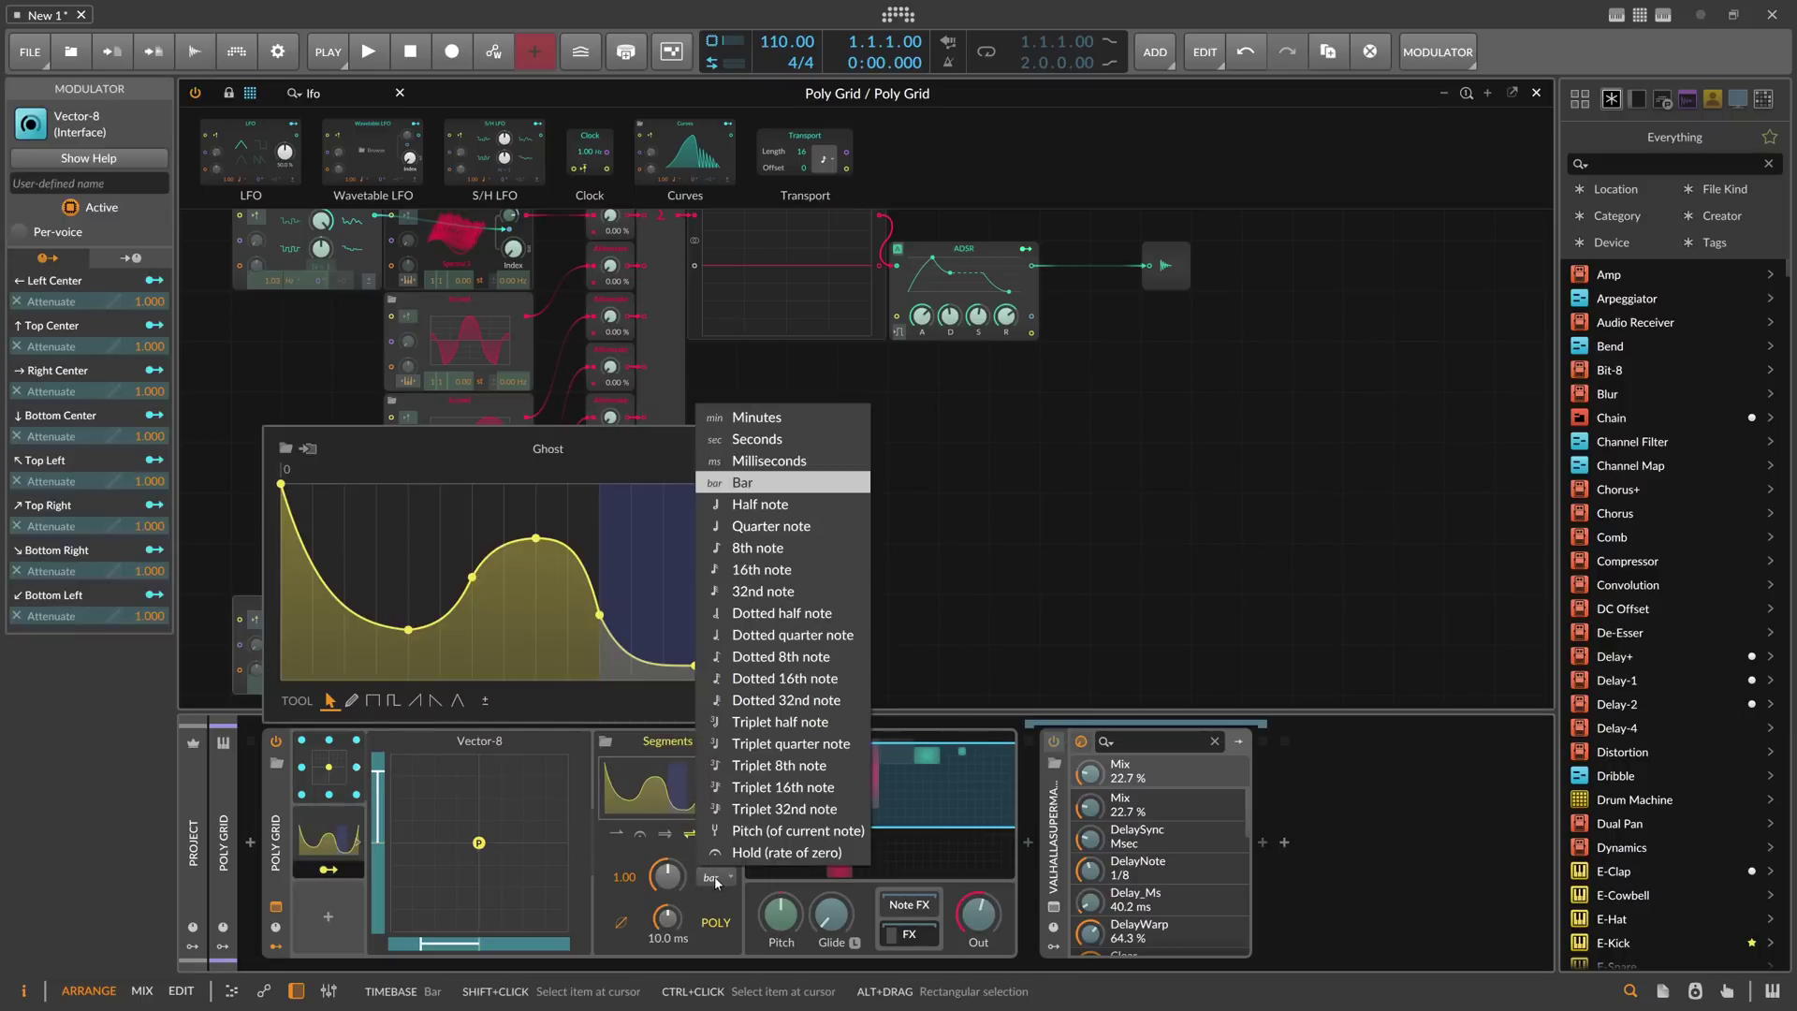
click(716, 876)
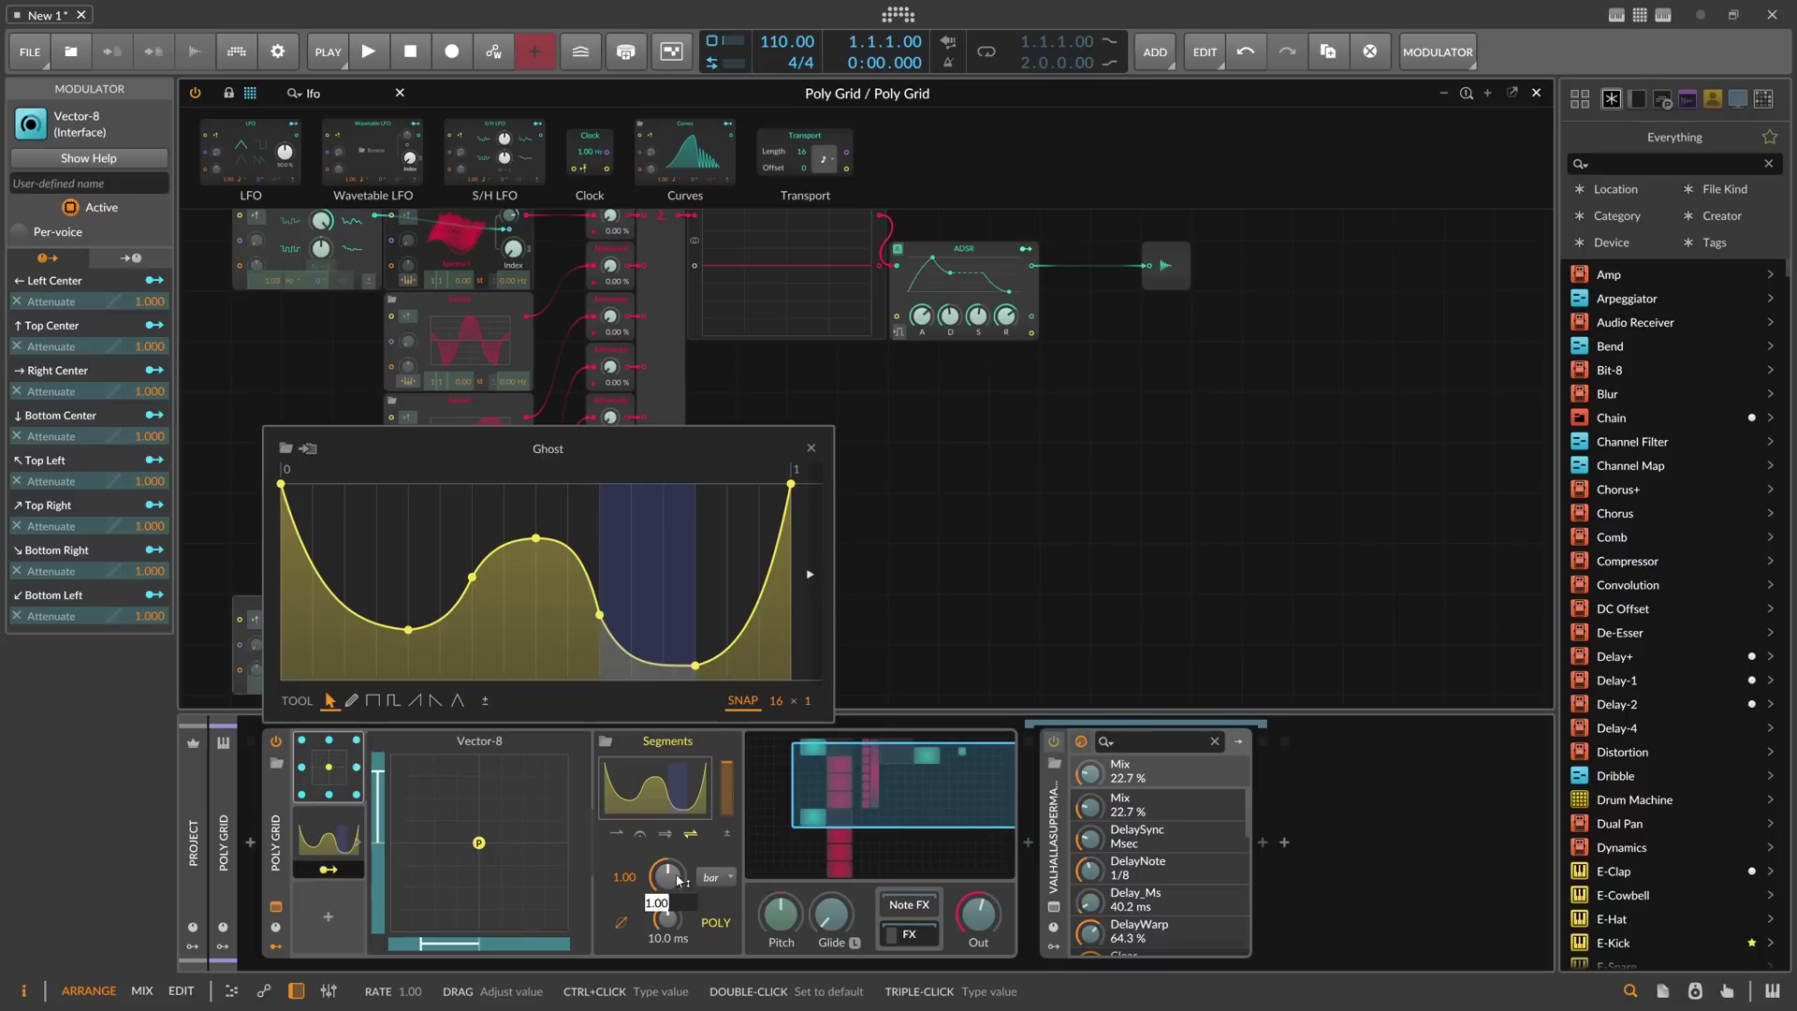
scroll(678, 879, up, 2)
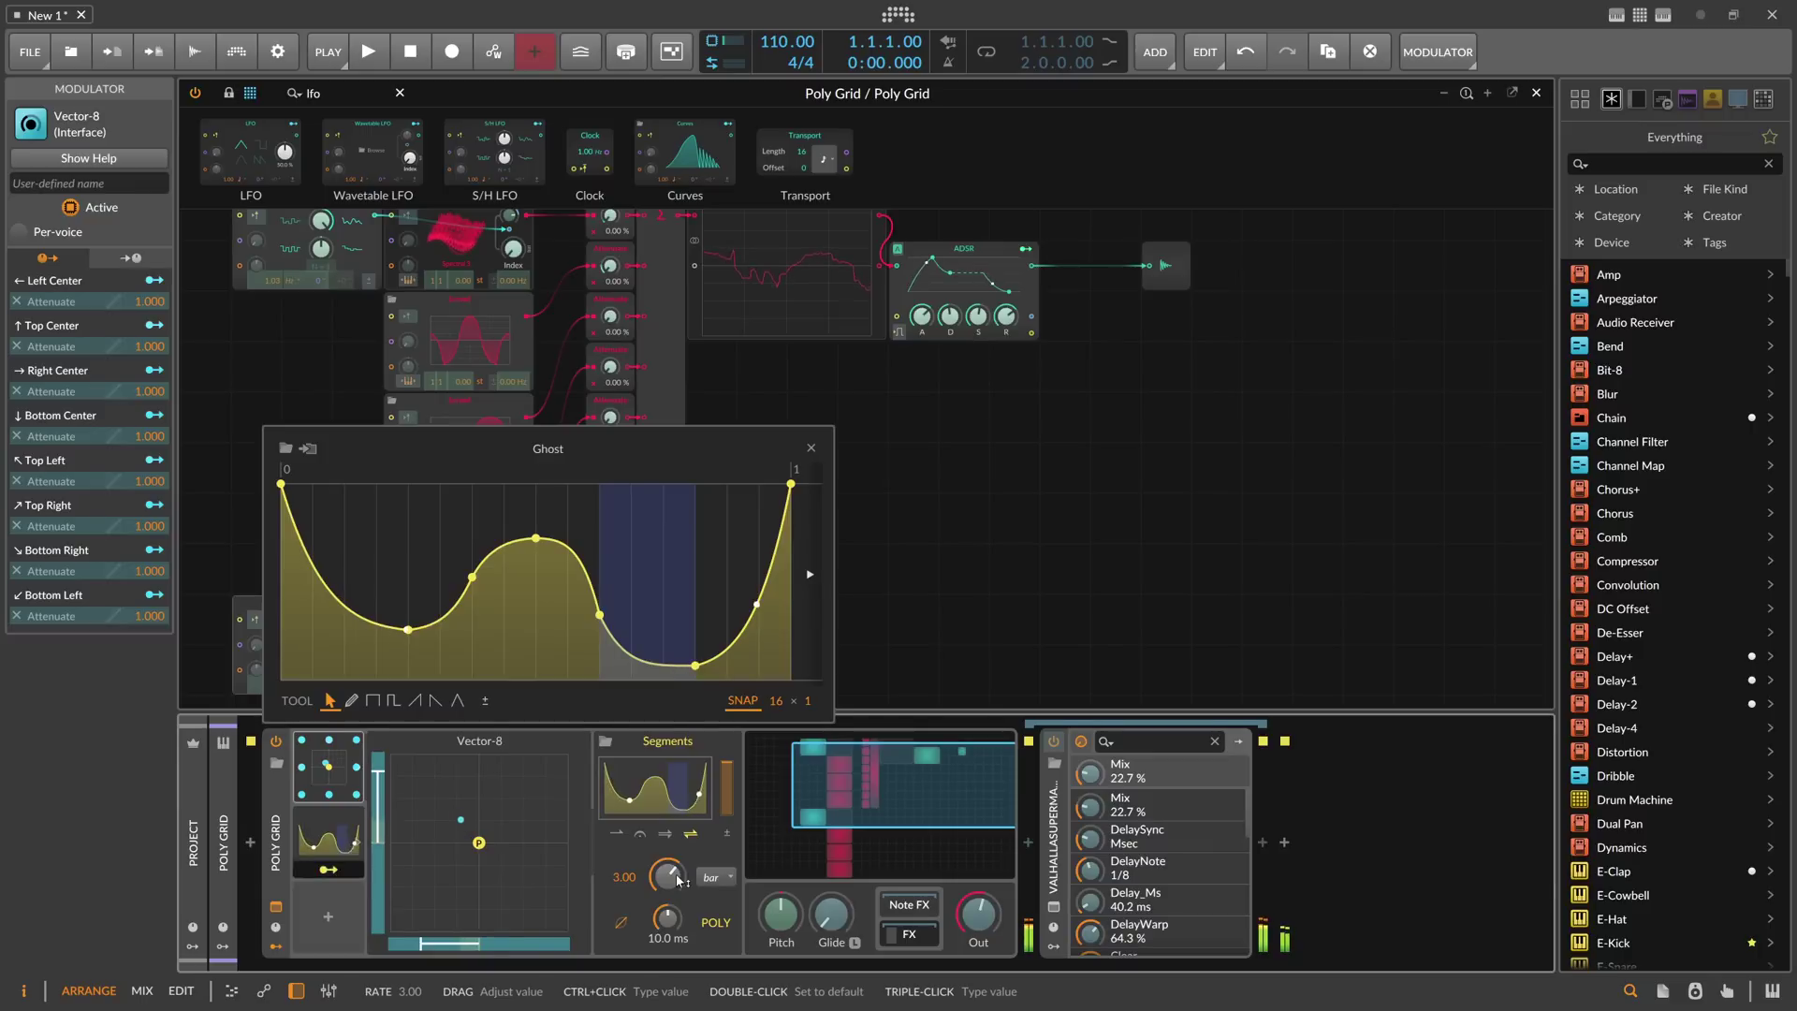
Step: Reverse the Segments modulation of Vector-8's X position towards the right and reduce its amount
drag(496, 944, 593, 943)
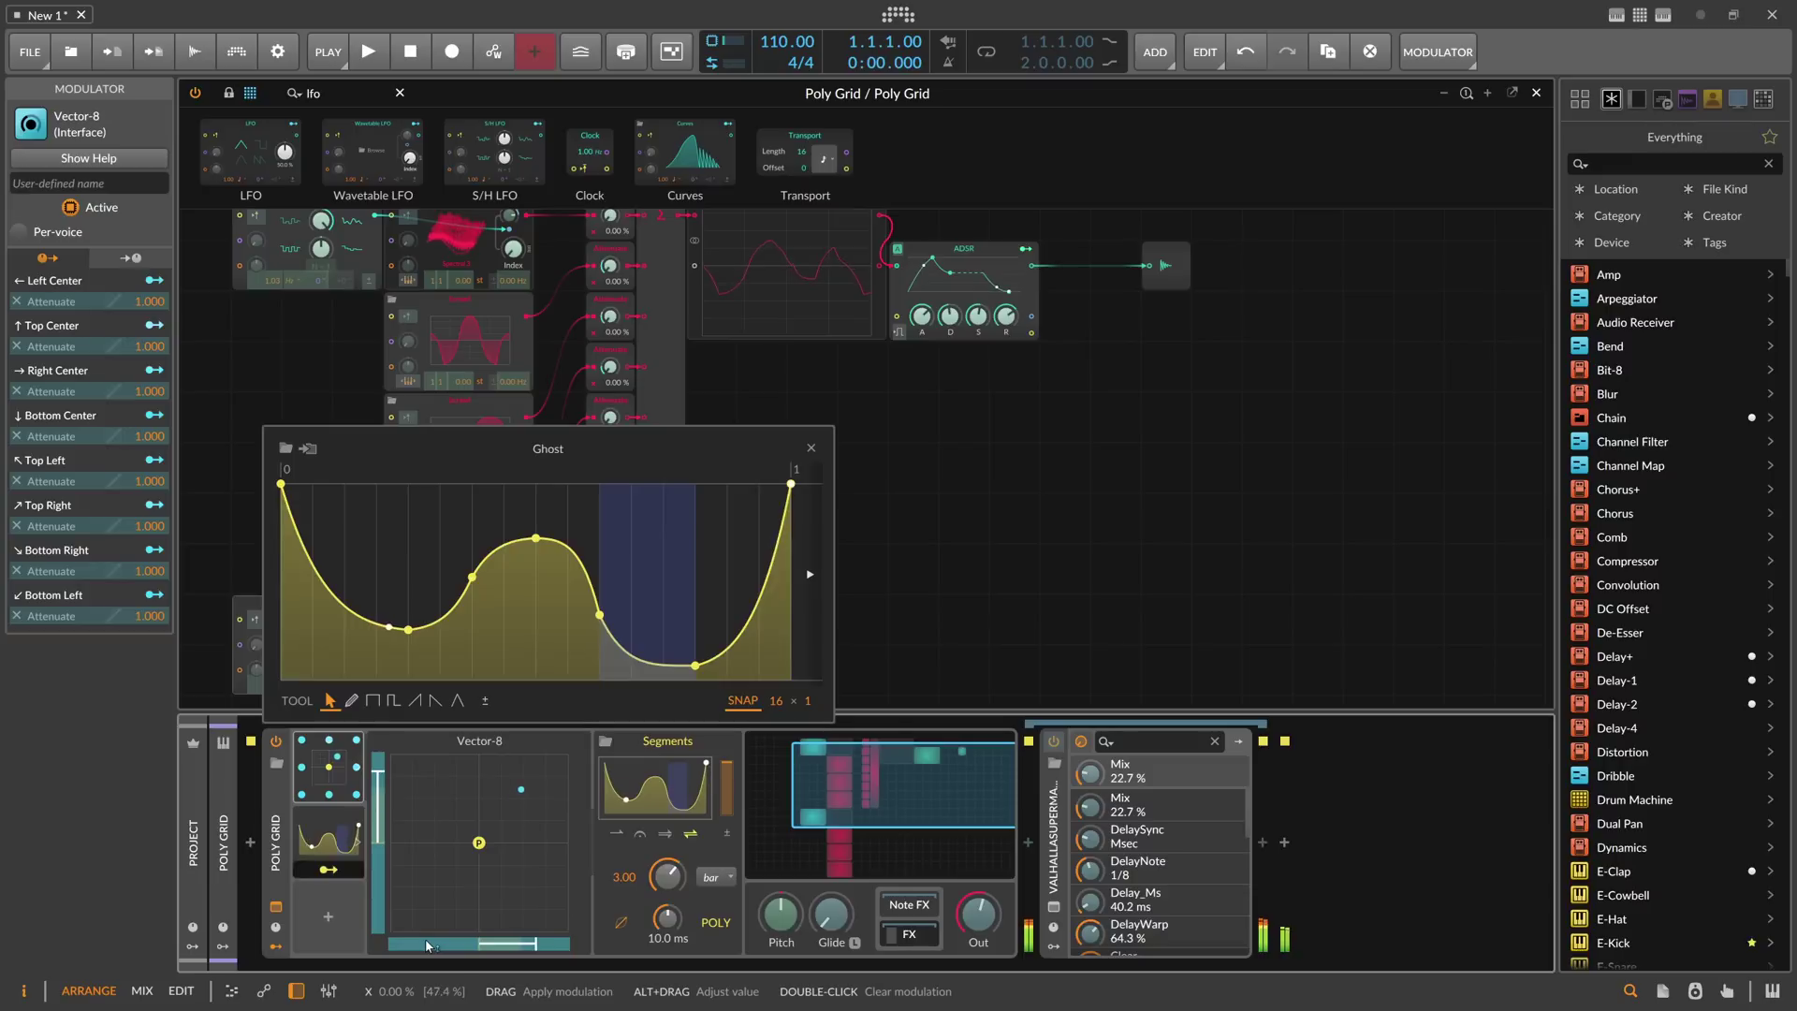
drag(523, 944, 474, 944)
click(387, 765)
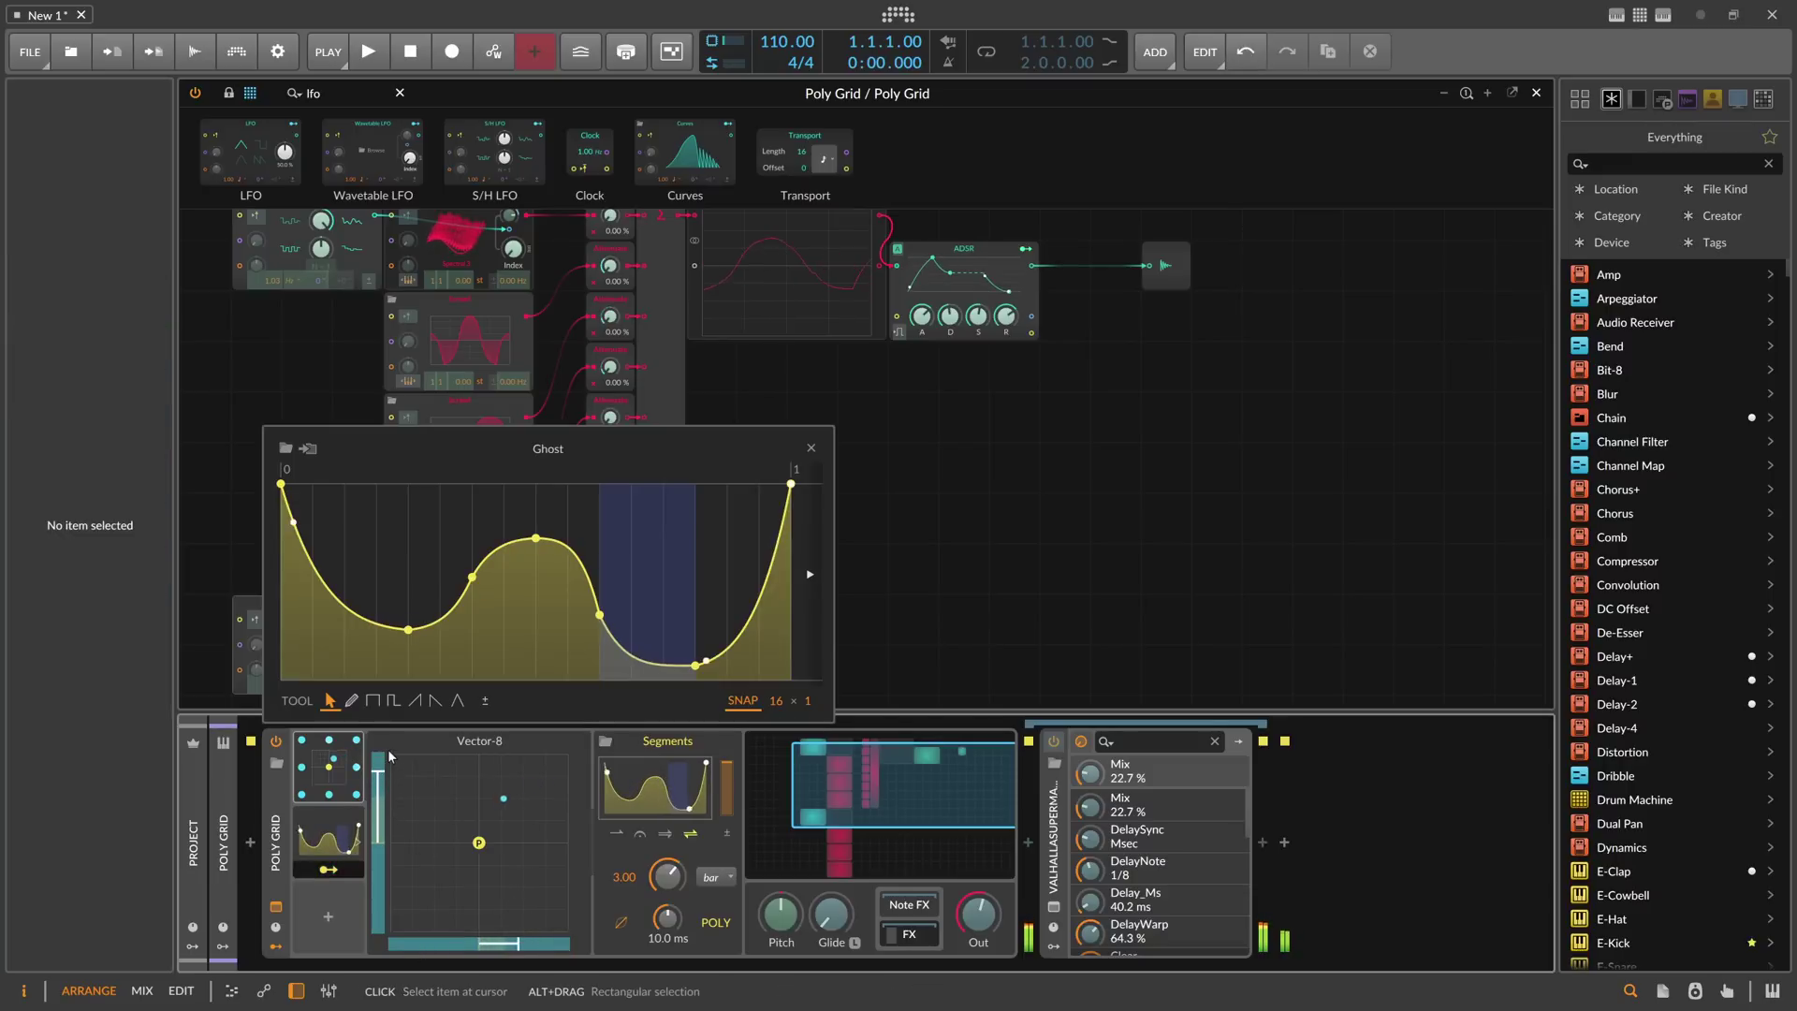
Step: Extend the loop region of the Segments modulator's Ghost curve to the curve's end and close the curve editor
drag(749, 601, 791, 599)
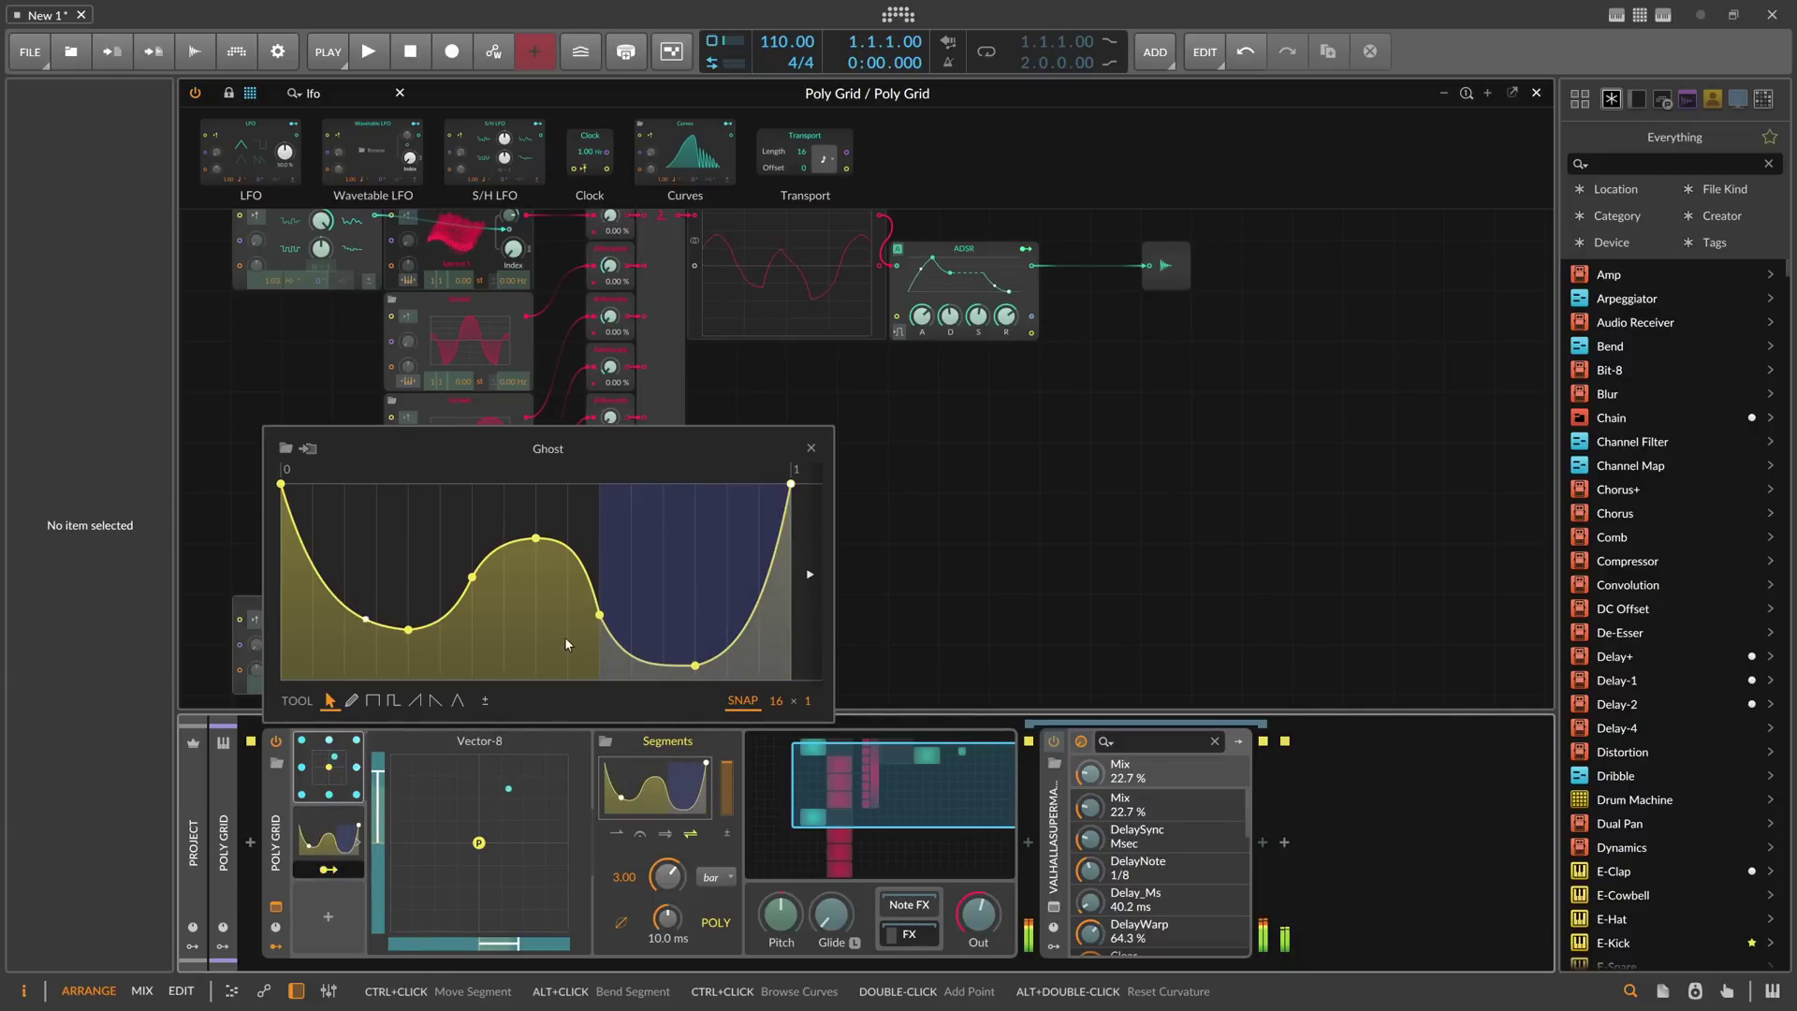
click(811, 447)
Step: Duplicate the Segments modulator and apply the copy to Vector-8's Y position with a modulation amount of -0.75
click(356, 840)
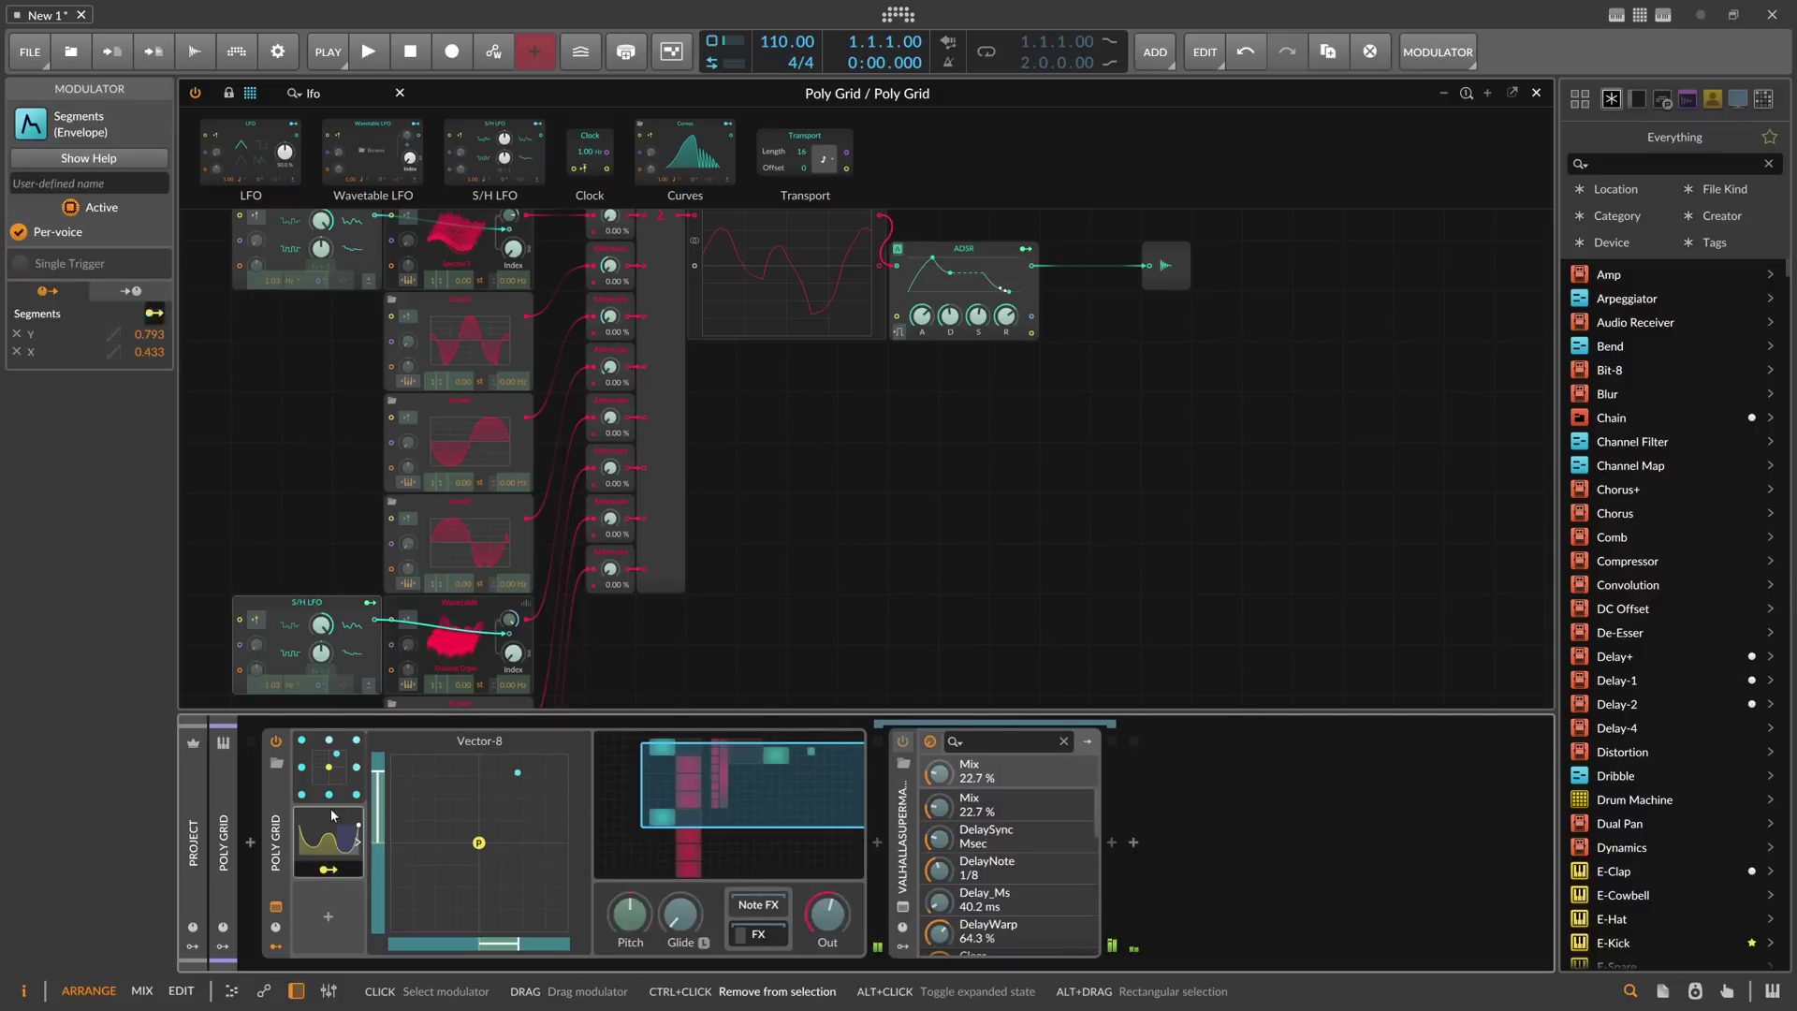
key(ctrl+d)
drag(654, 840, 376, 849)
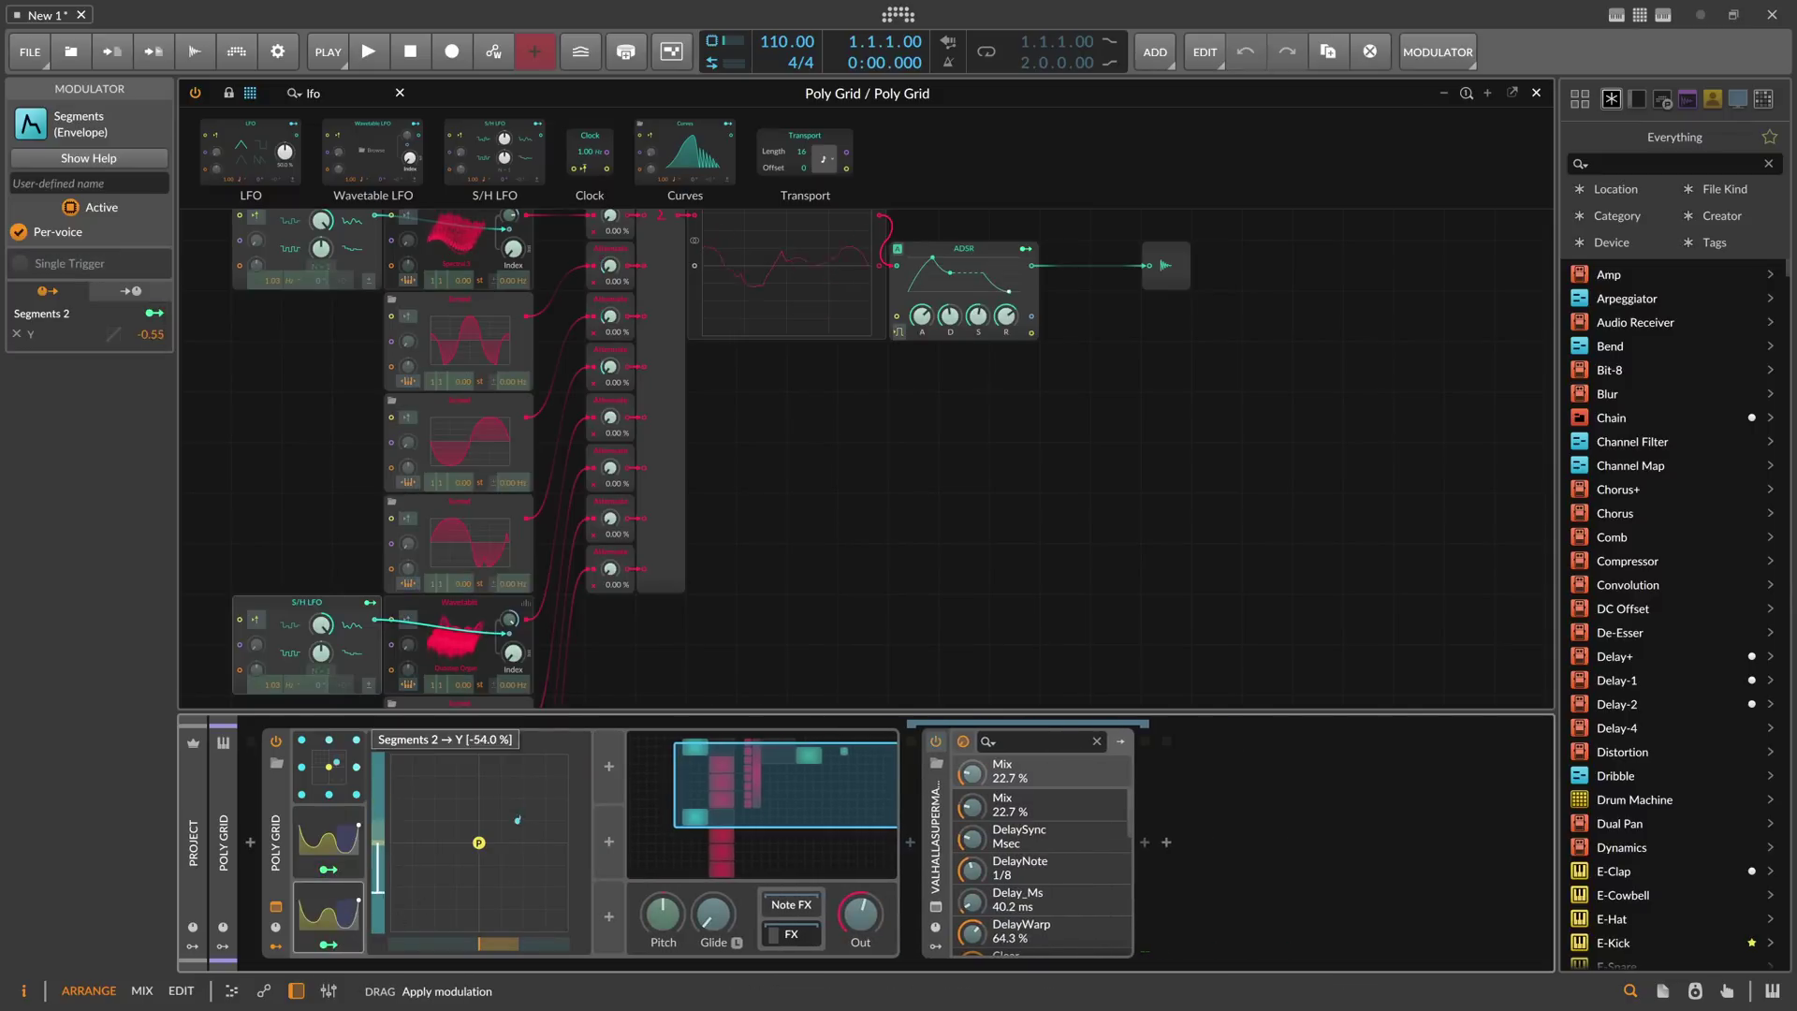
Step: Set the Segments 2 rate to 5.00 bars and show the Vector-8 controls
click(330, 894)
drag(445, 879, 452, 811)
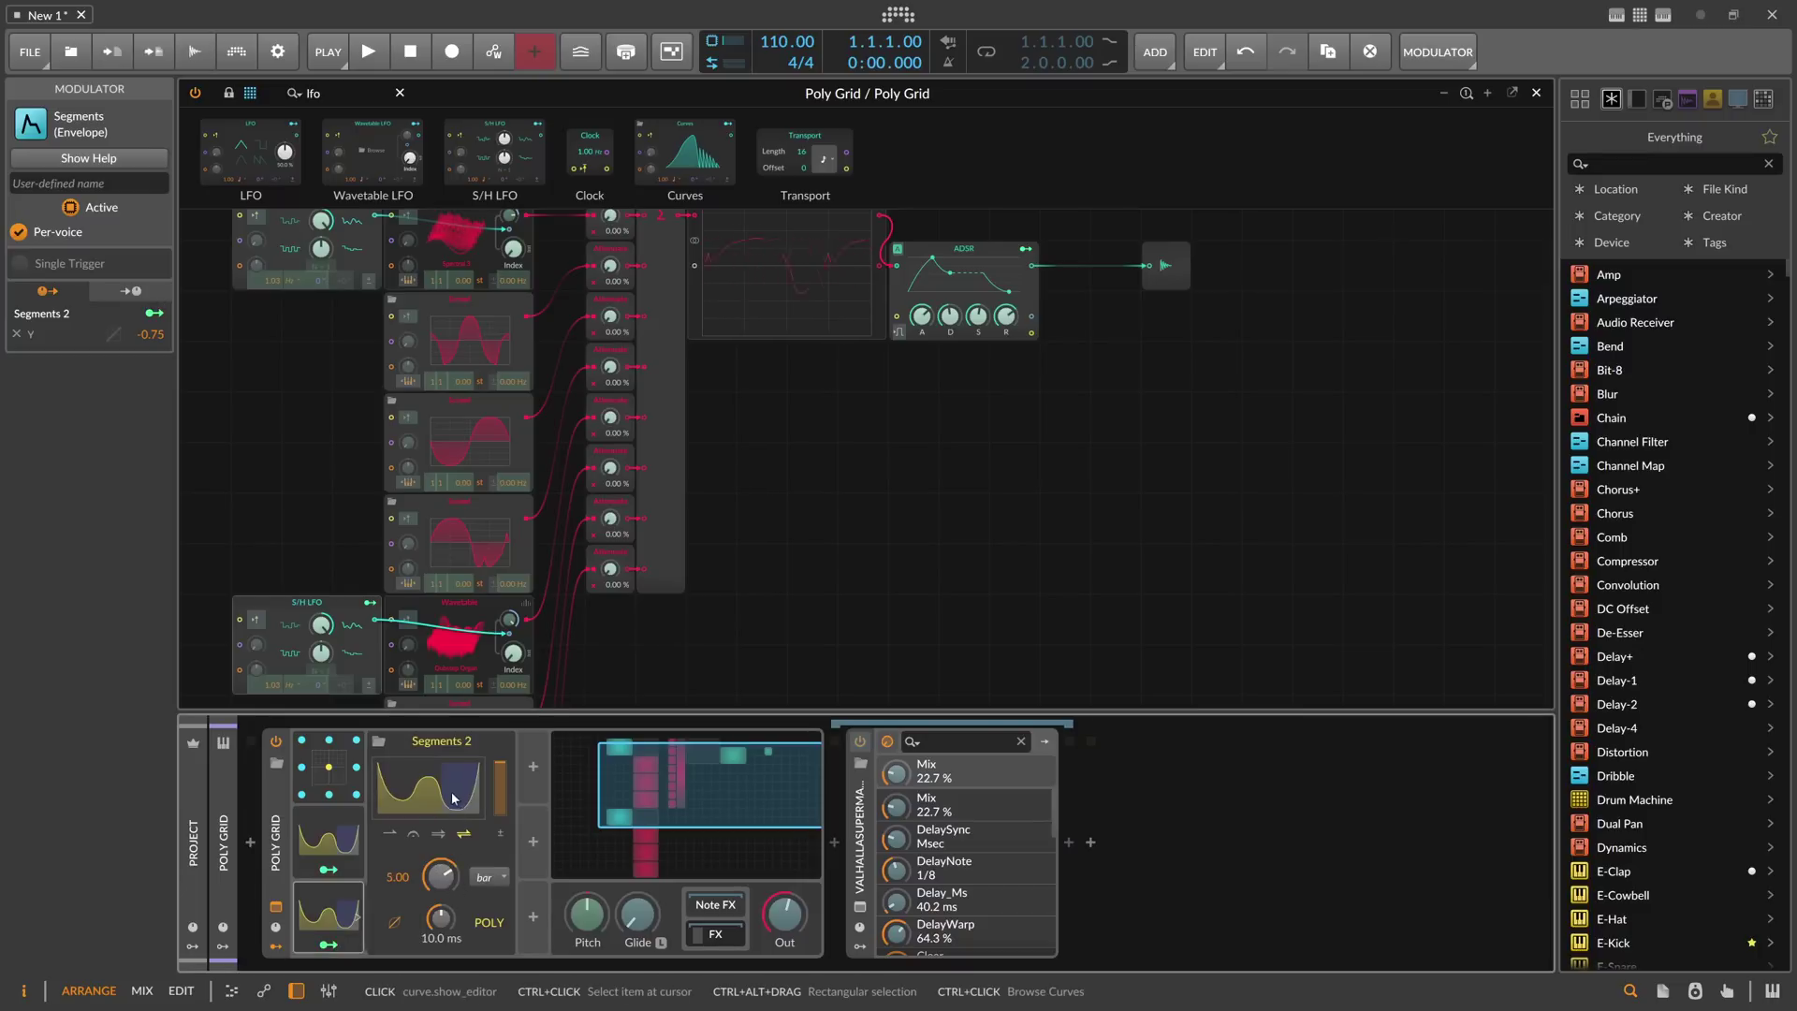
click(329, 769)
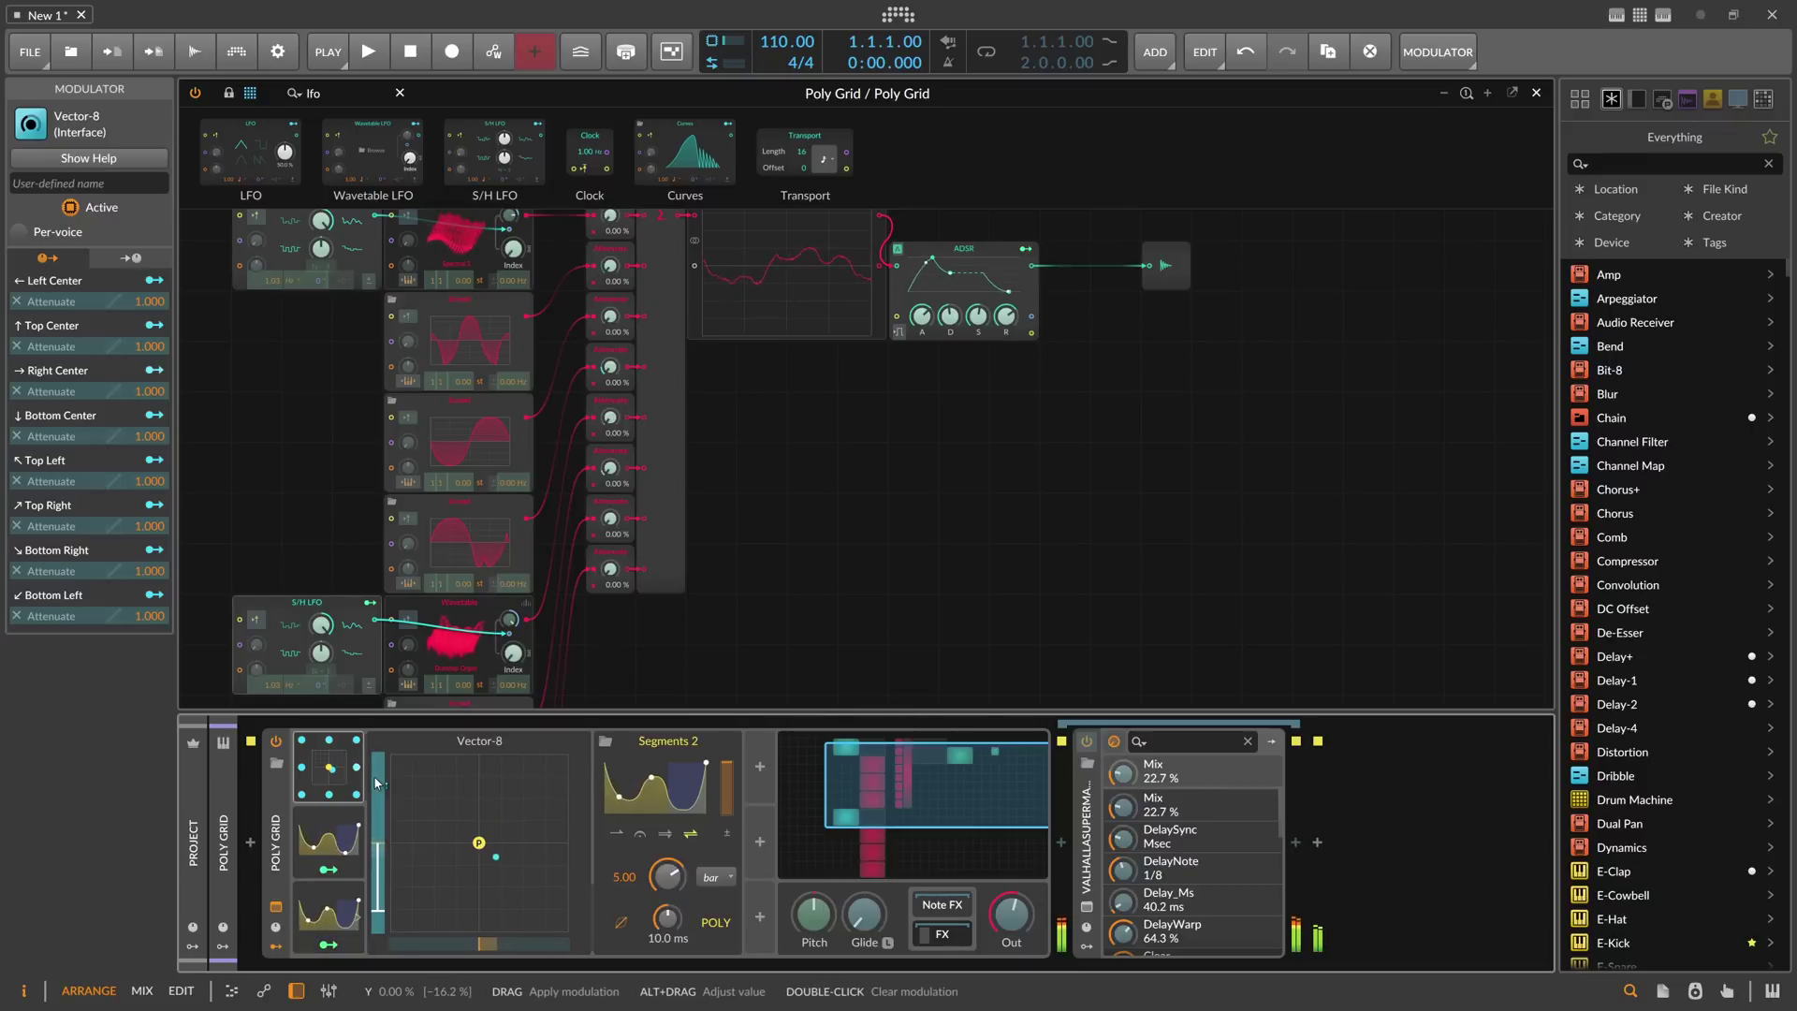
Step: Set the Segments 2 rate to 7.59 bars and the Segments 1 rate to 2.43 bars
click(332, 830)
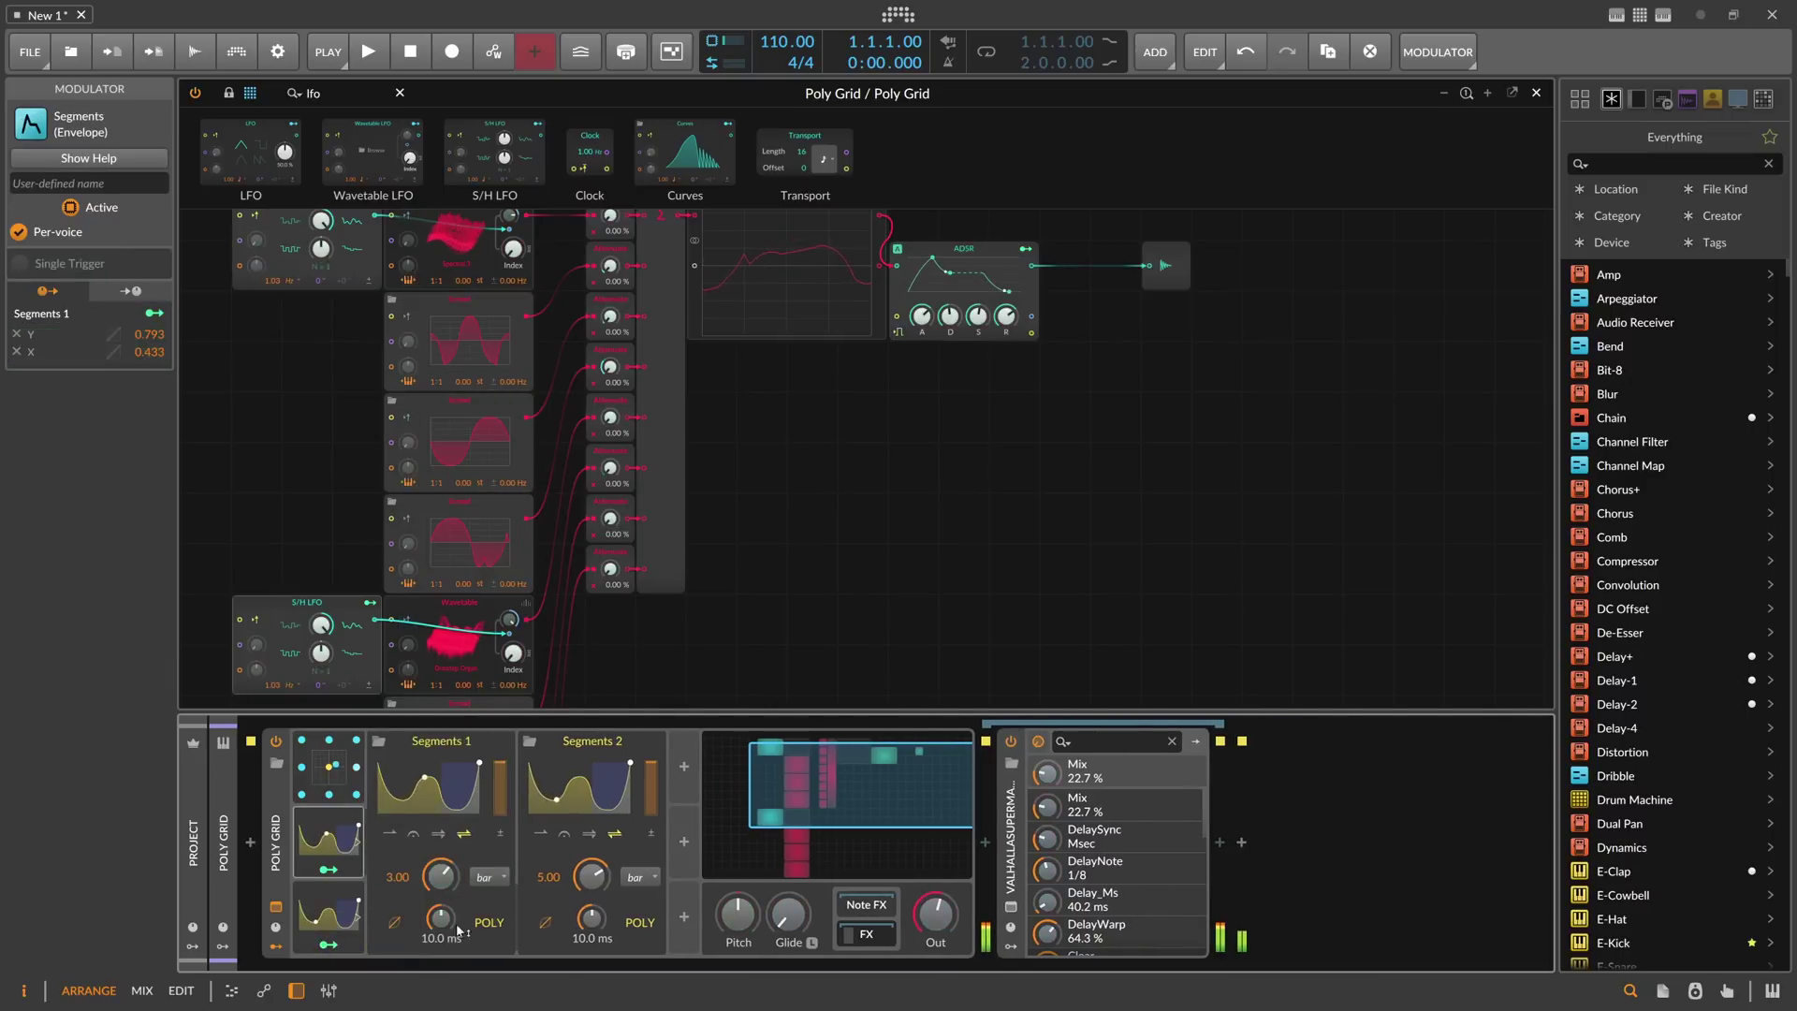
drag(592, 876, 591, 857)
drag(441, 876, 441, 900)
click(544, 773)
drag(441, 876, 441, 872)
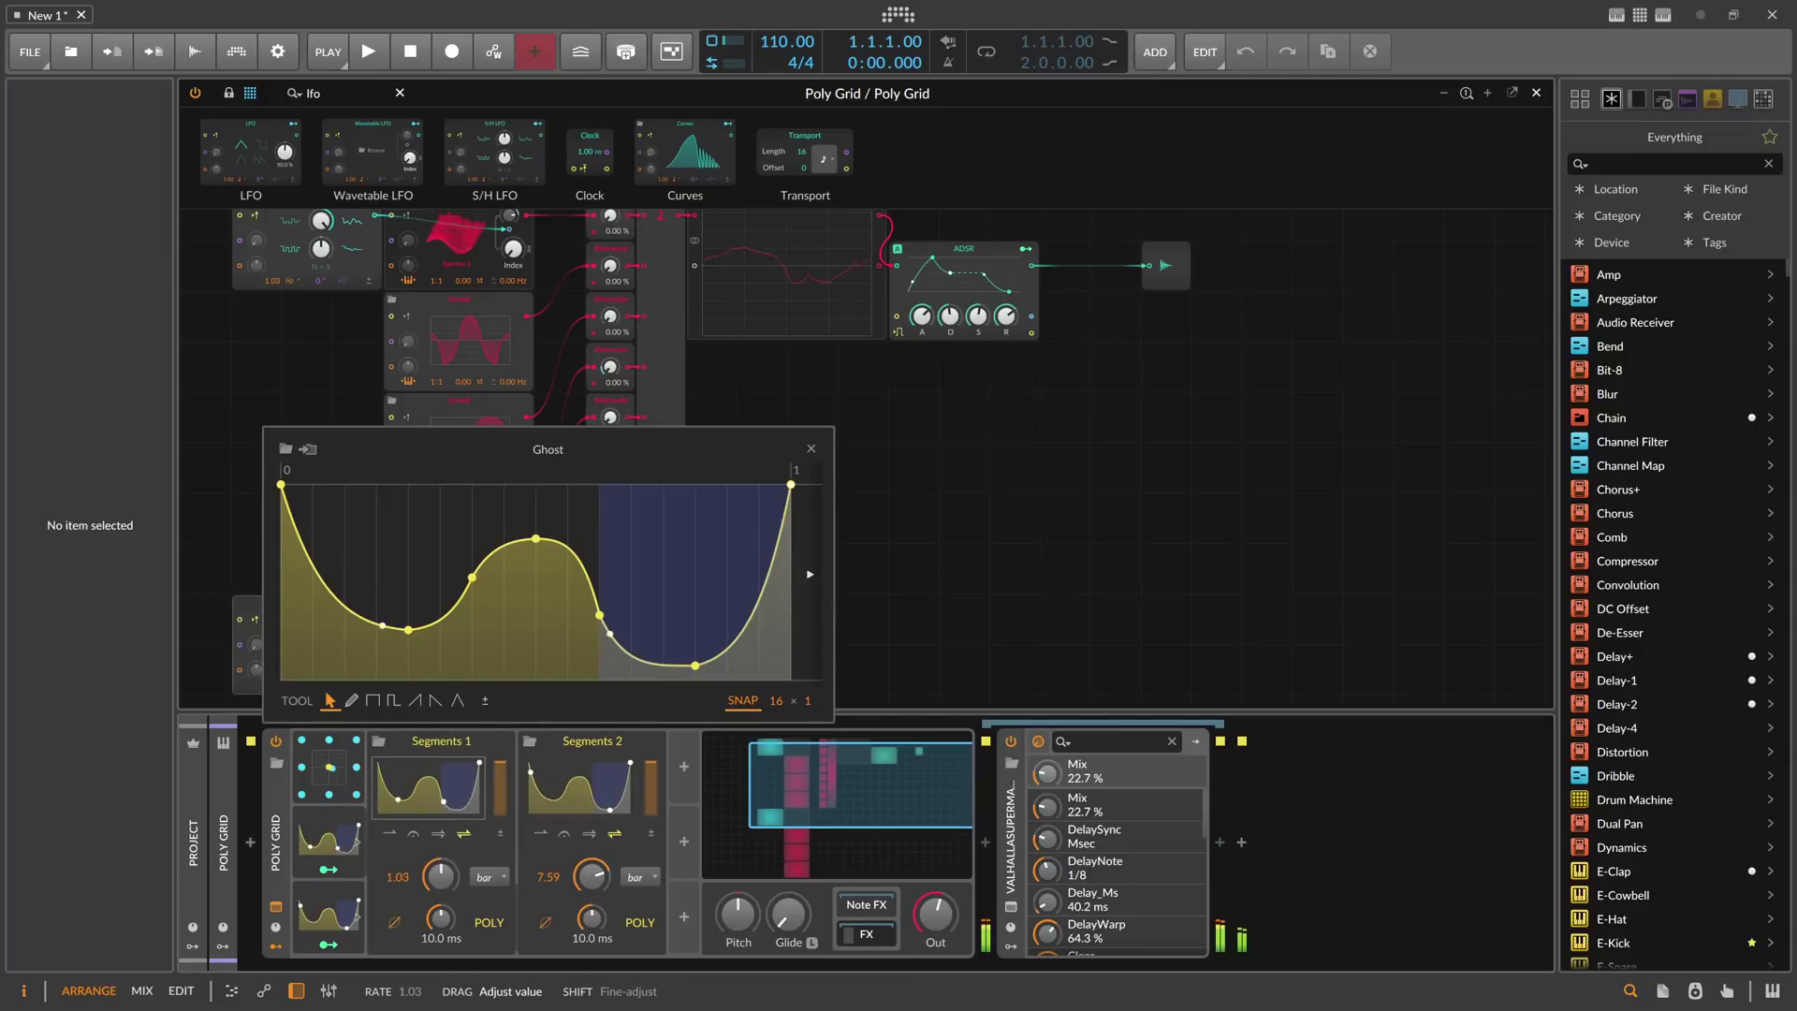
drag(380, 878, 380, 875)
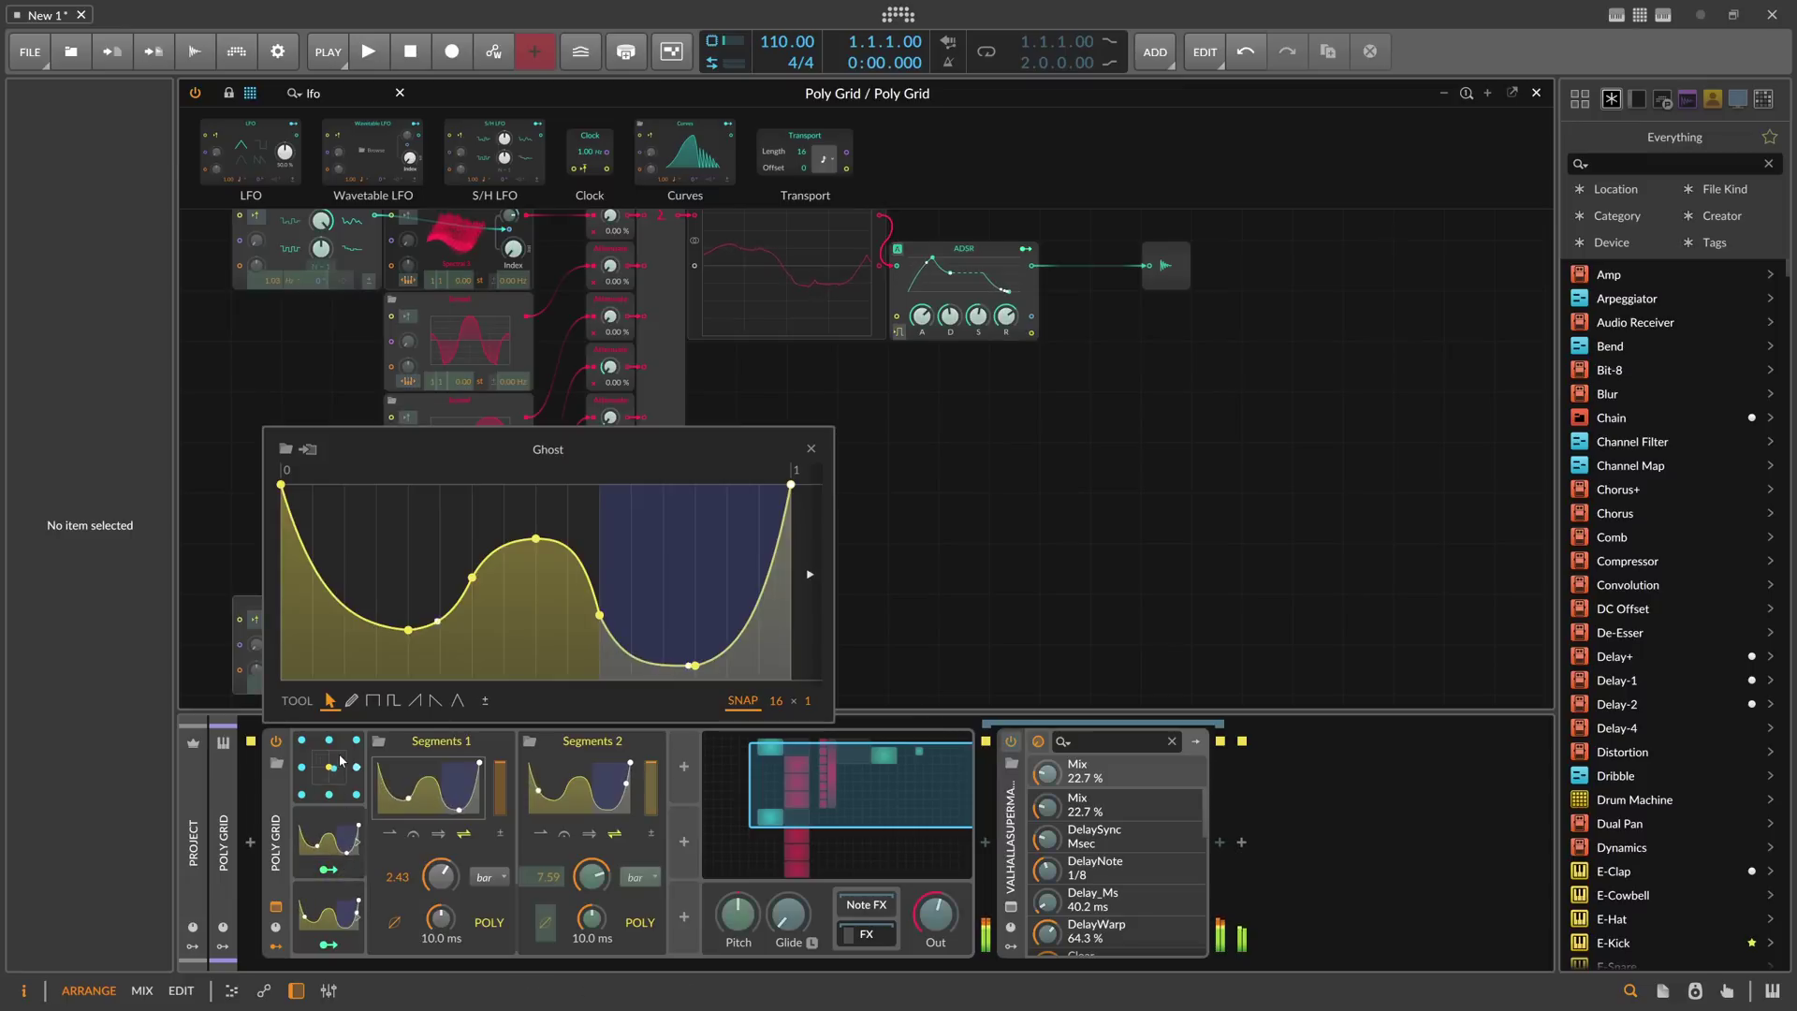
Step: Change the Segments 1 modulation of Vector-8 to 0.980 on Y and -0.27 on X
click(363, 791)
drag(380, 794, 380, 773)
mouse_move(510, 943)
mouse_down()
mouse_move(421, 944)
mouse_move(455, 944)
mouse_up()
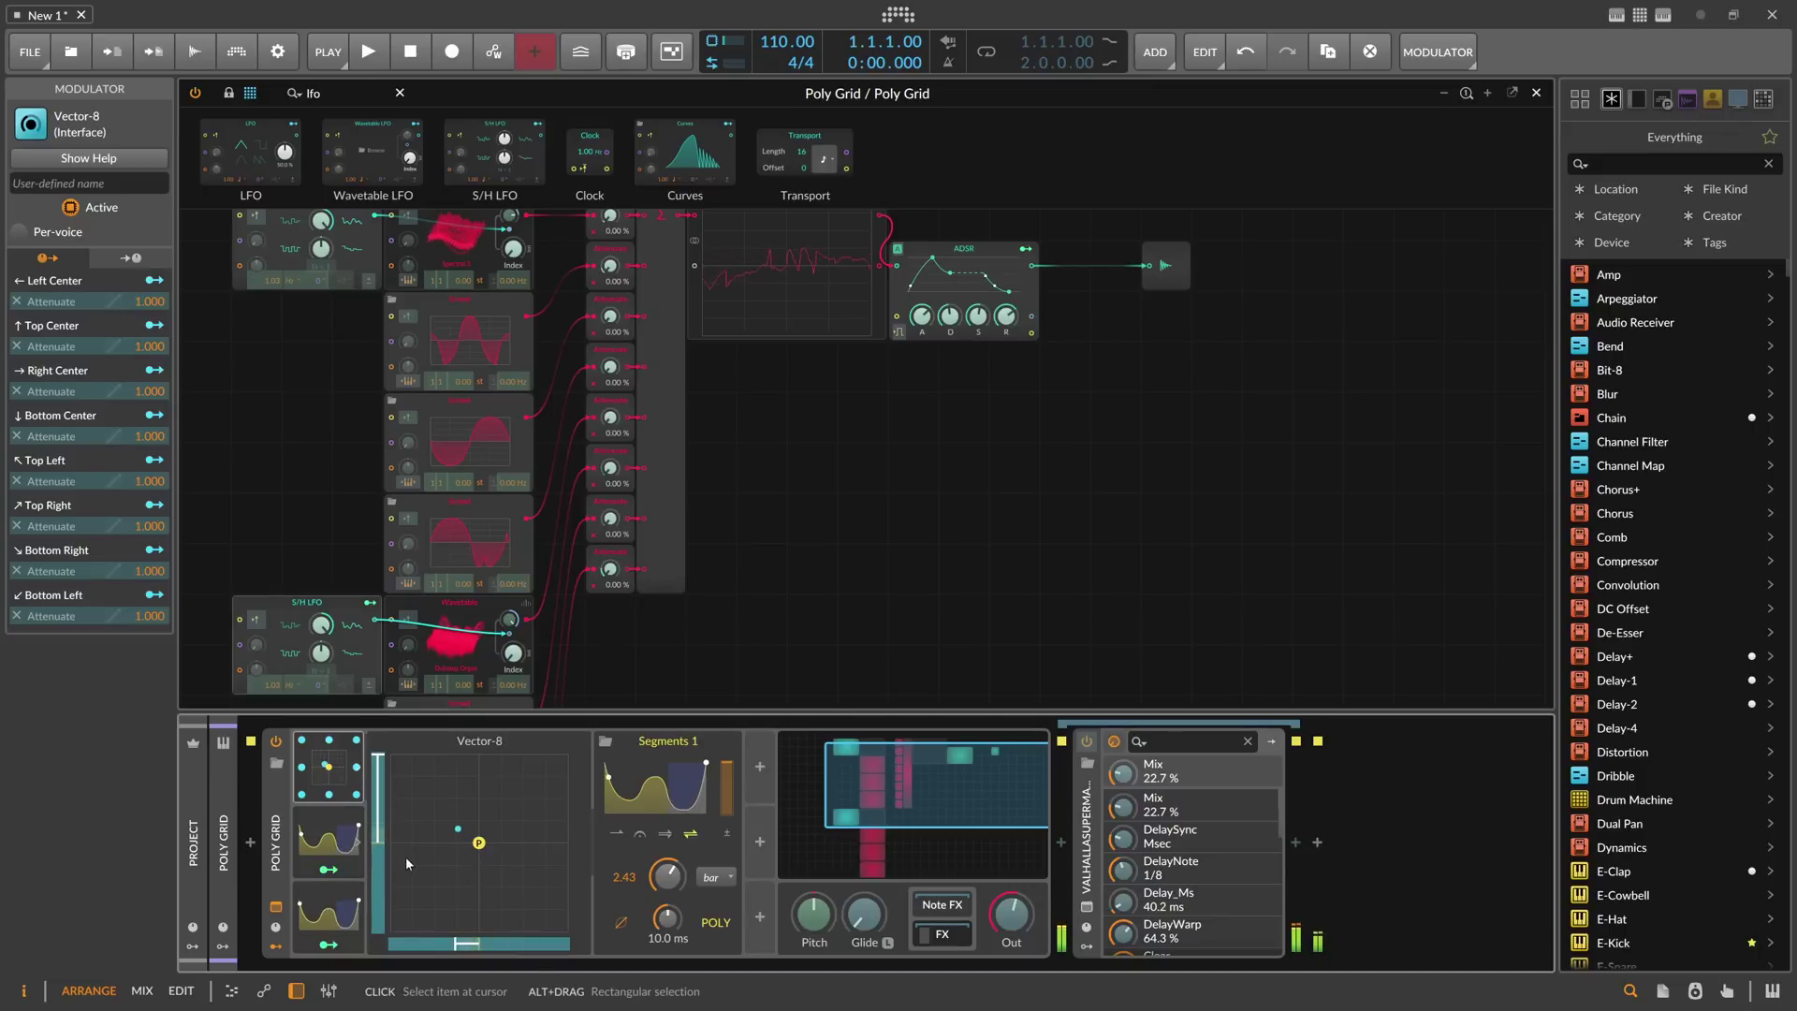
Step: Inspect the Segments 1 curve and its settings, and look over the oscillator modules in the grid
click(359, 842)
click(358, 841)
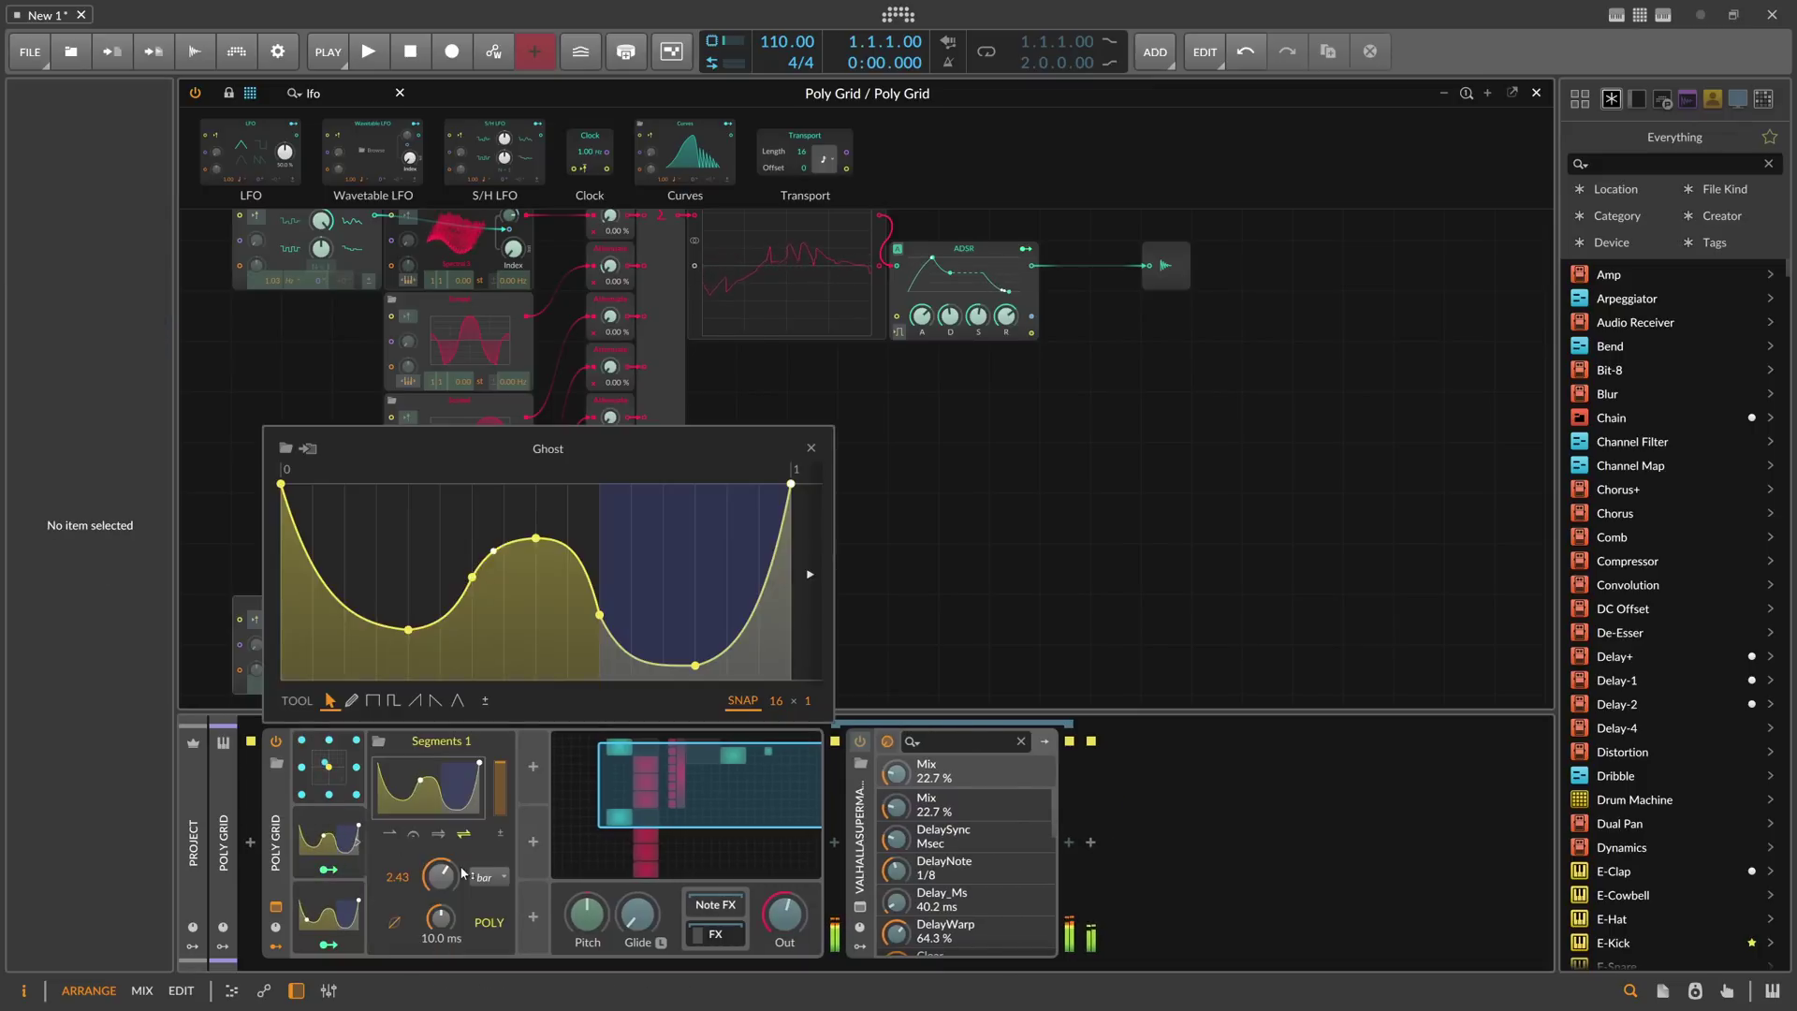
click(810, 448)
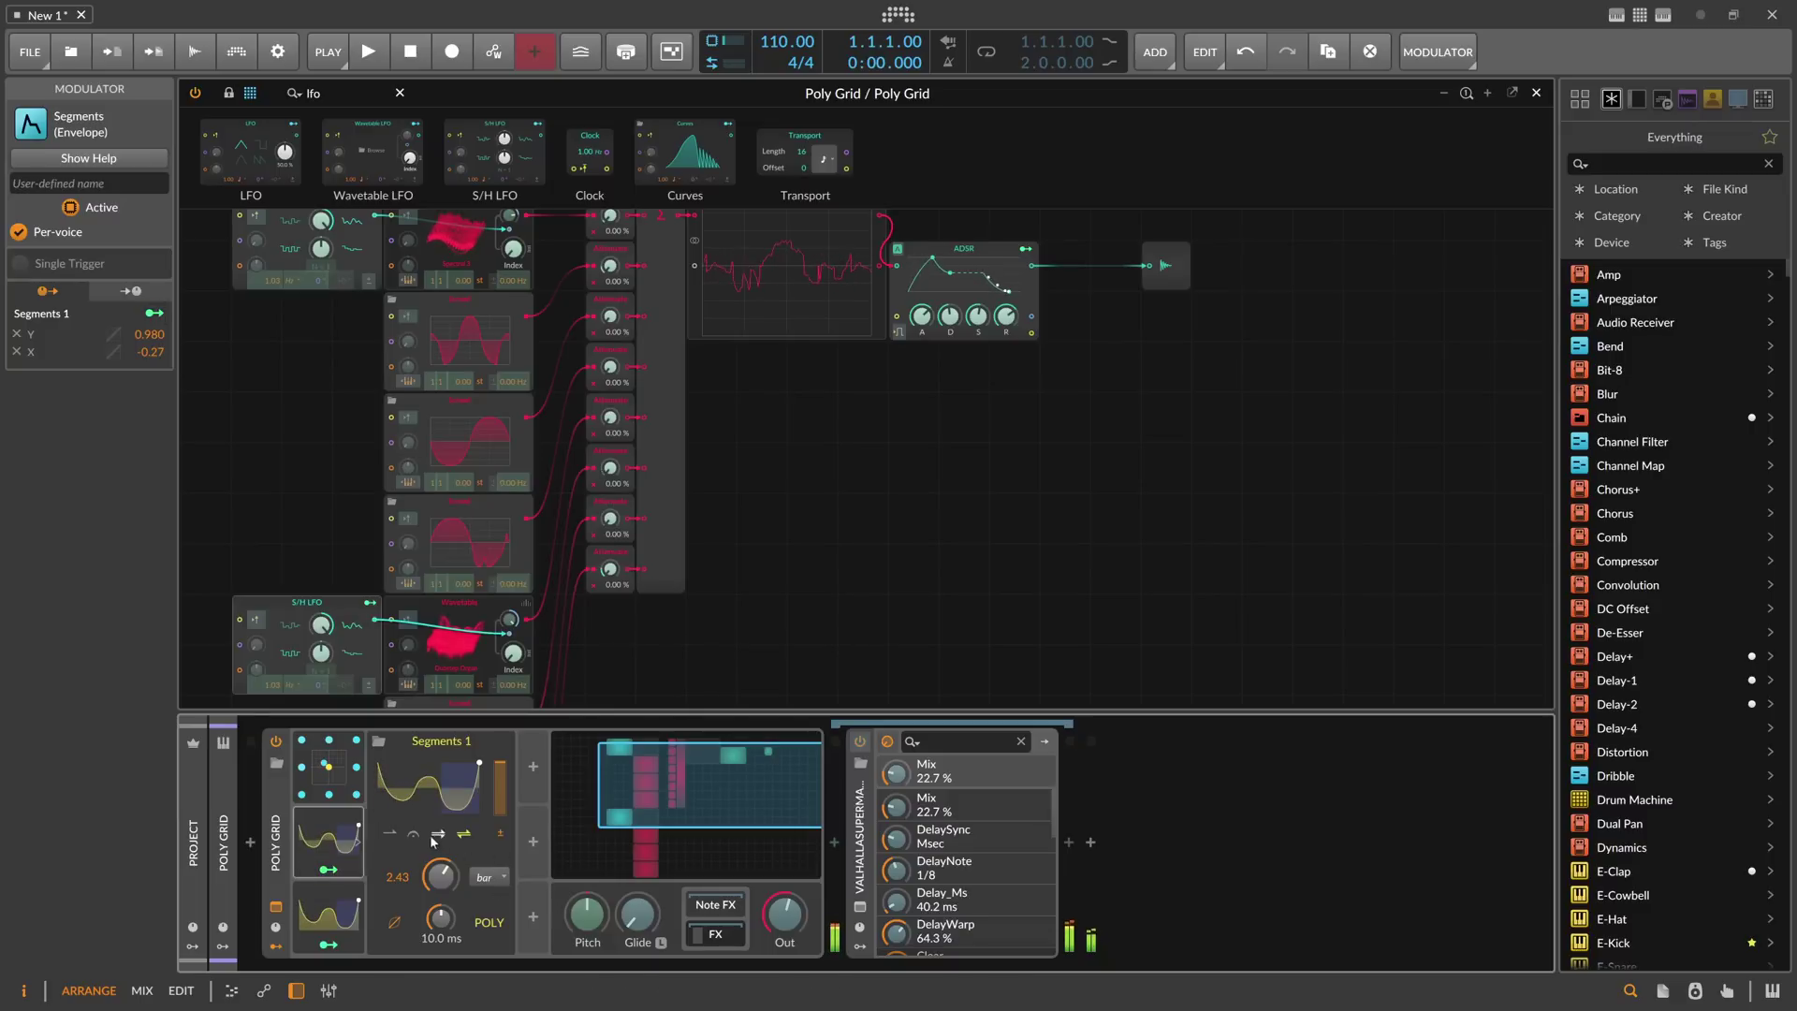
click(345, 784)
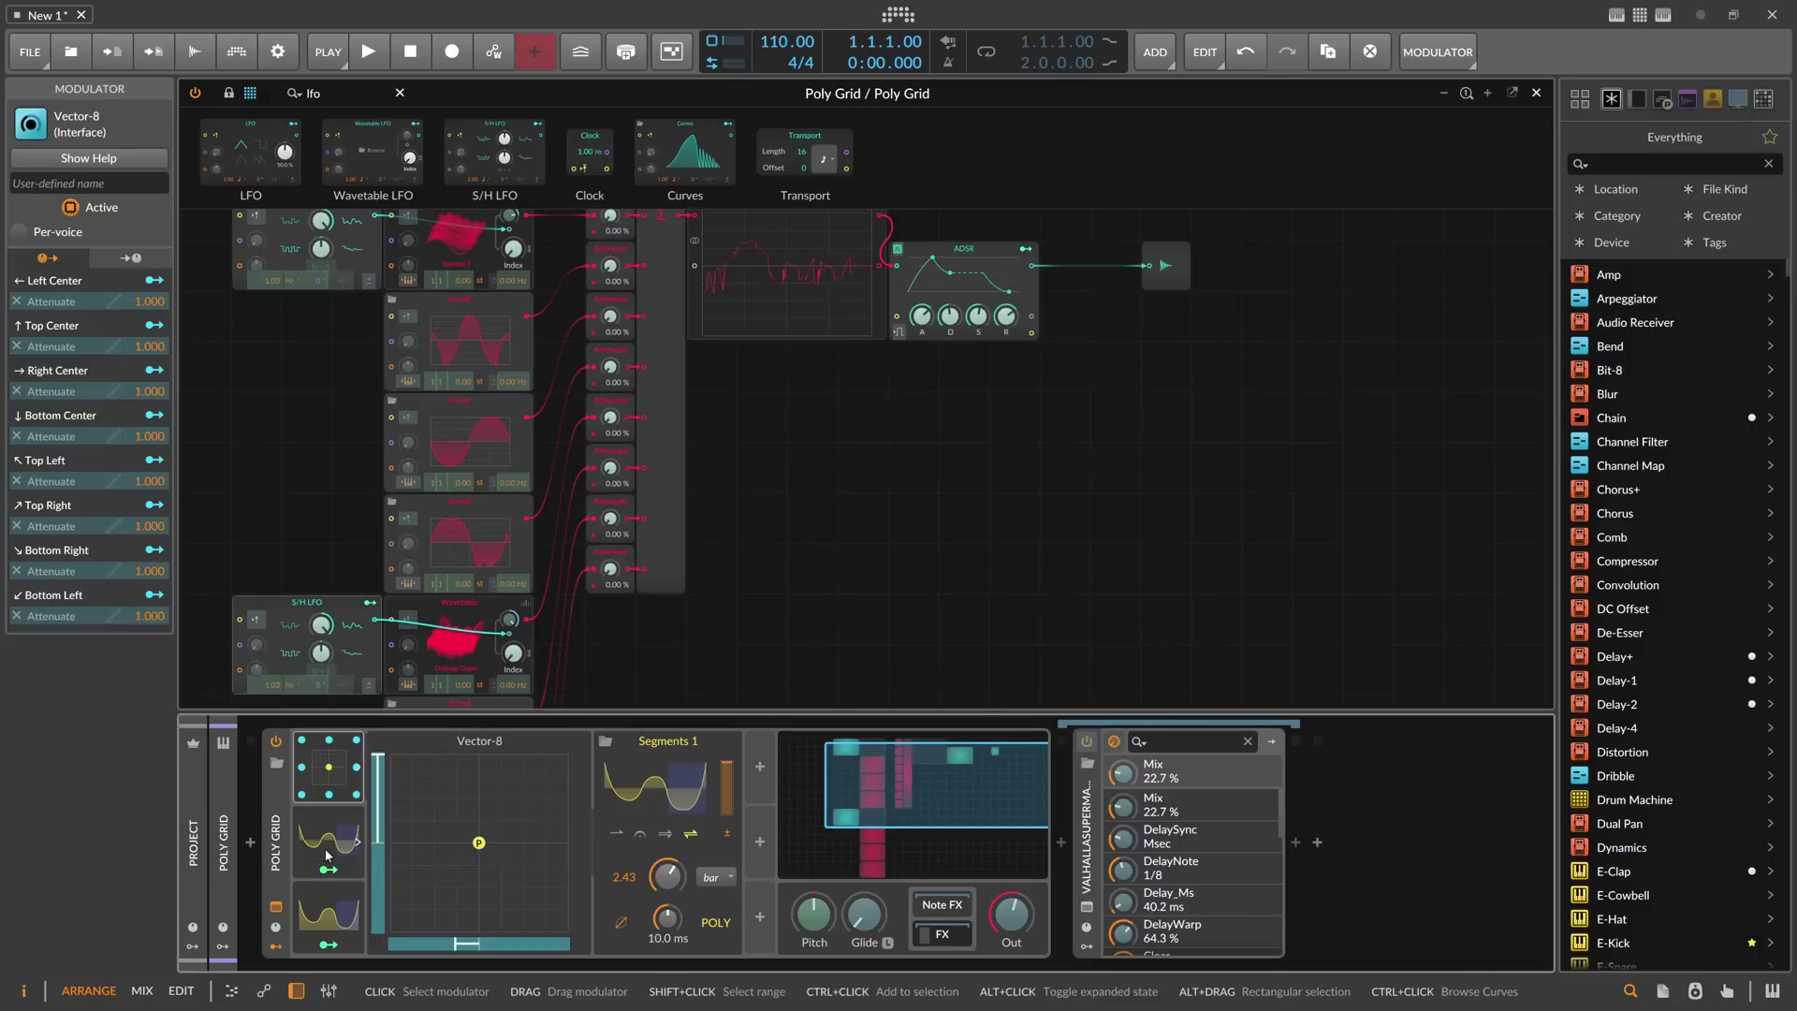
scroll(524, 489, up, 1)
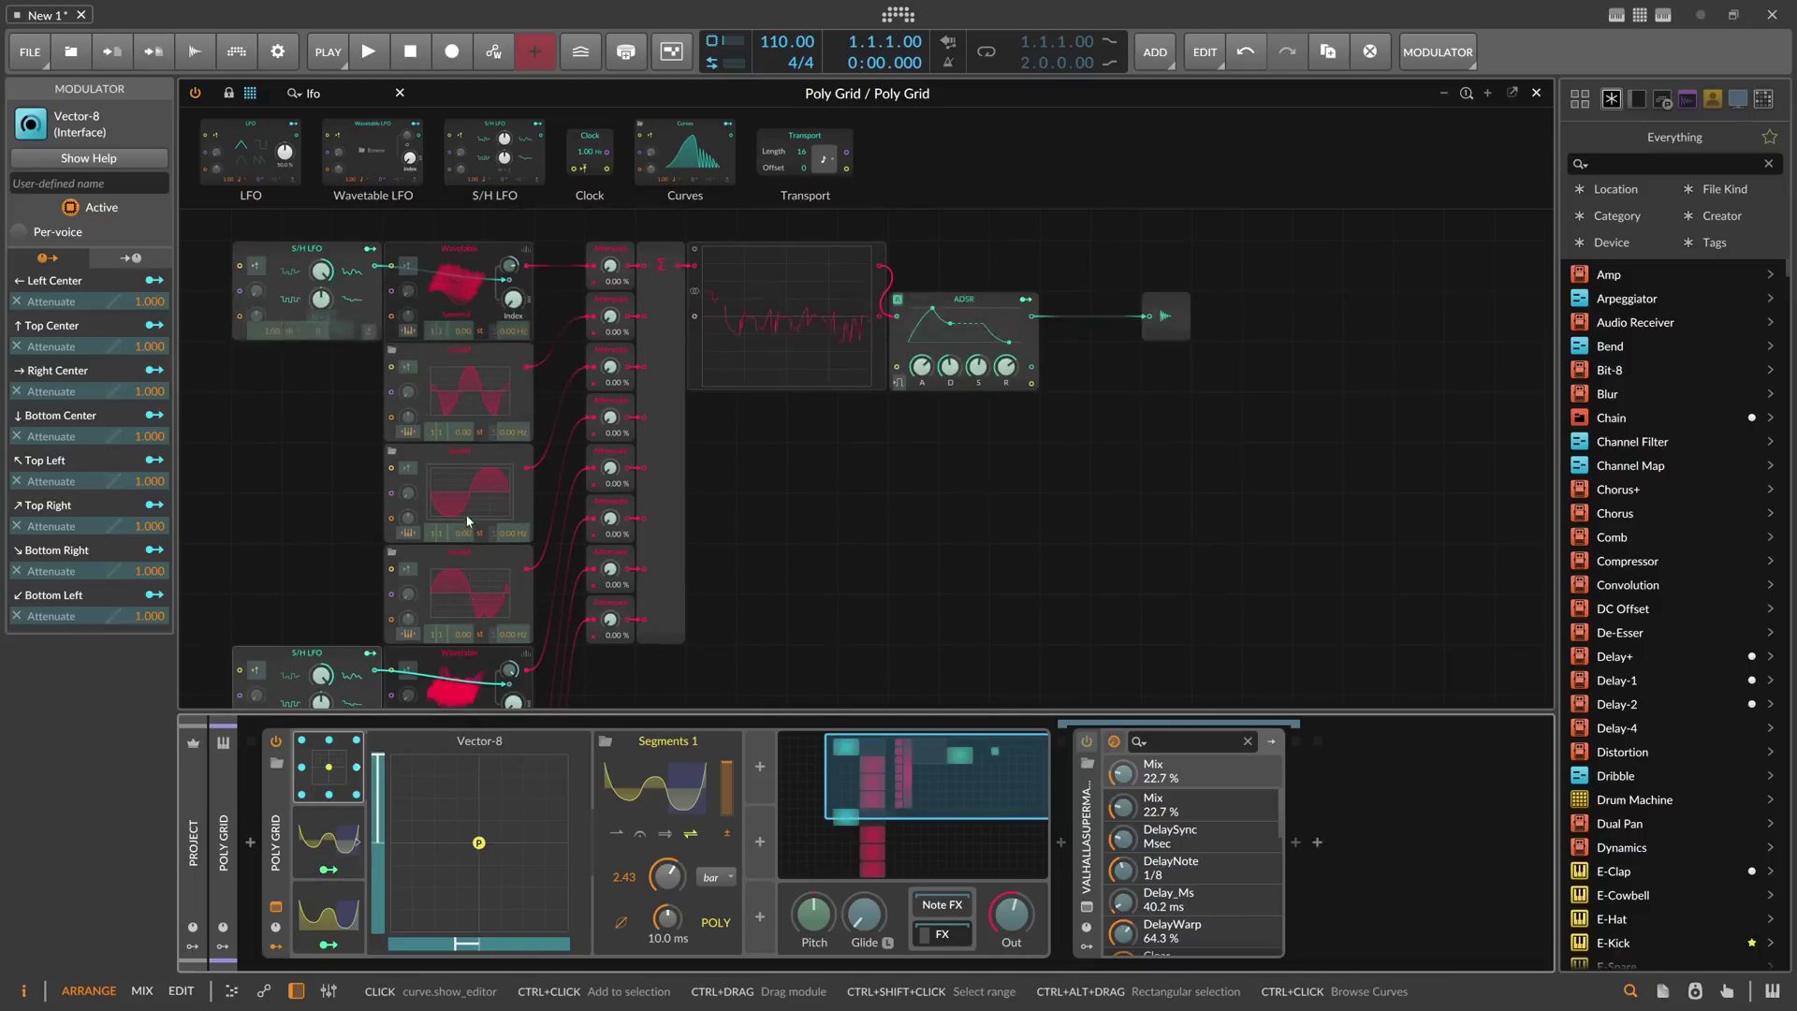
scroll(374, 479, down, 3)
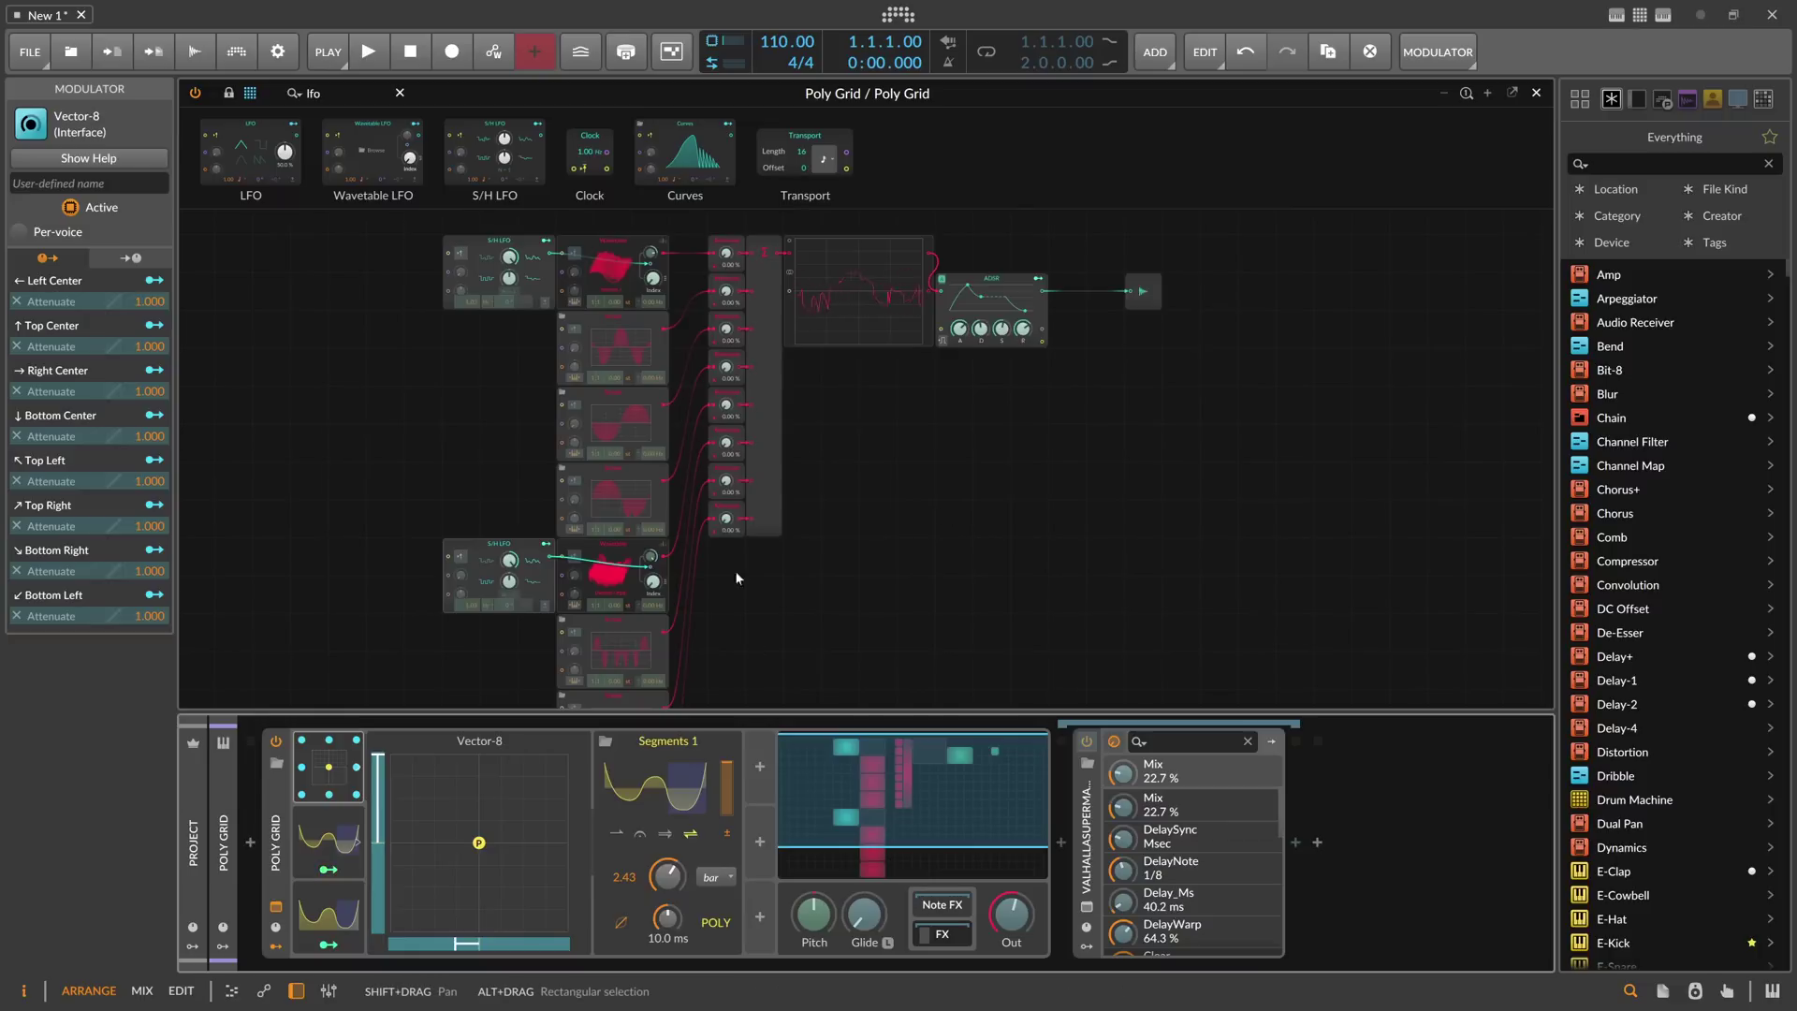
Step: Collapse Vector-8, add a Vector-4 modulator to the Poly Grid and move its XY point towards the upper-right corner
click(333, 763)
click(531, 769)
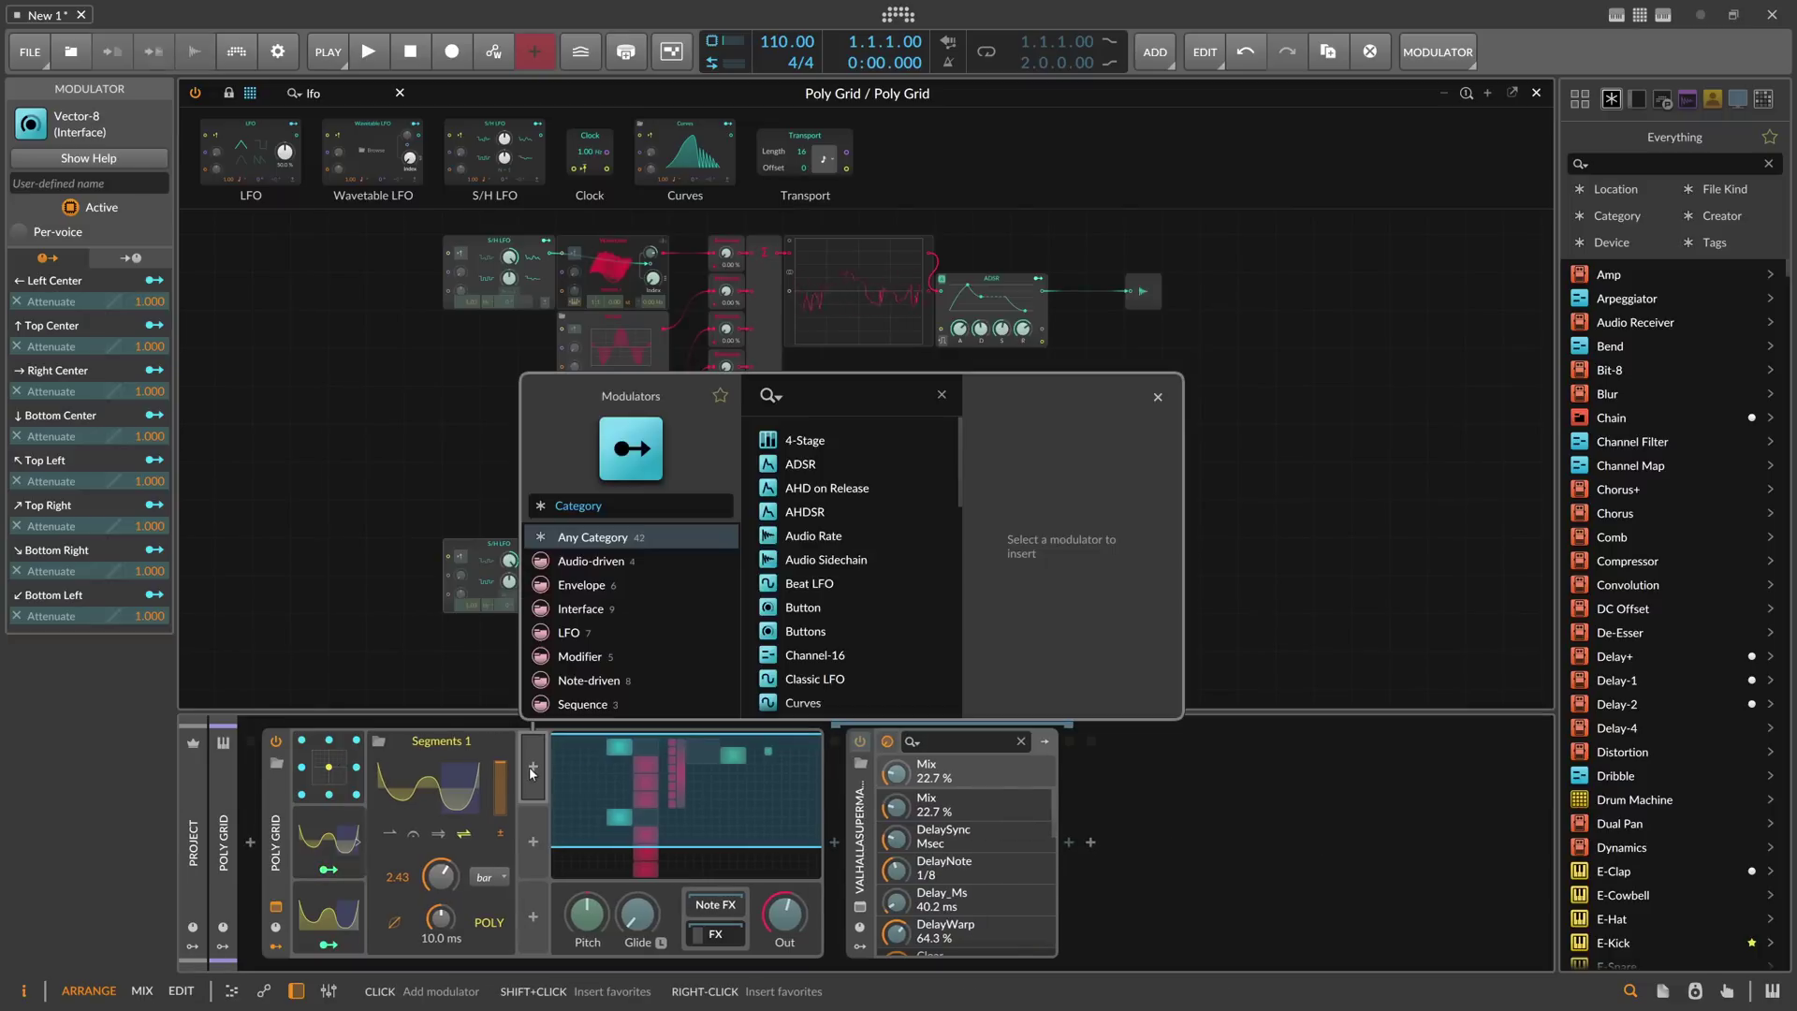
text(ve)
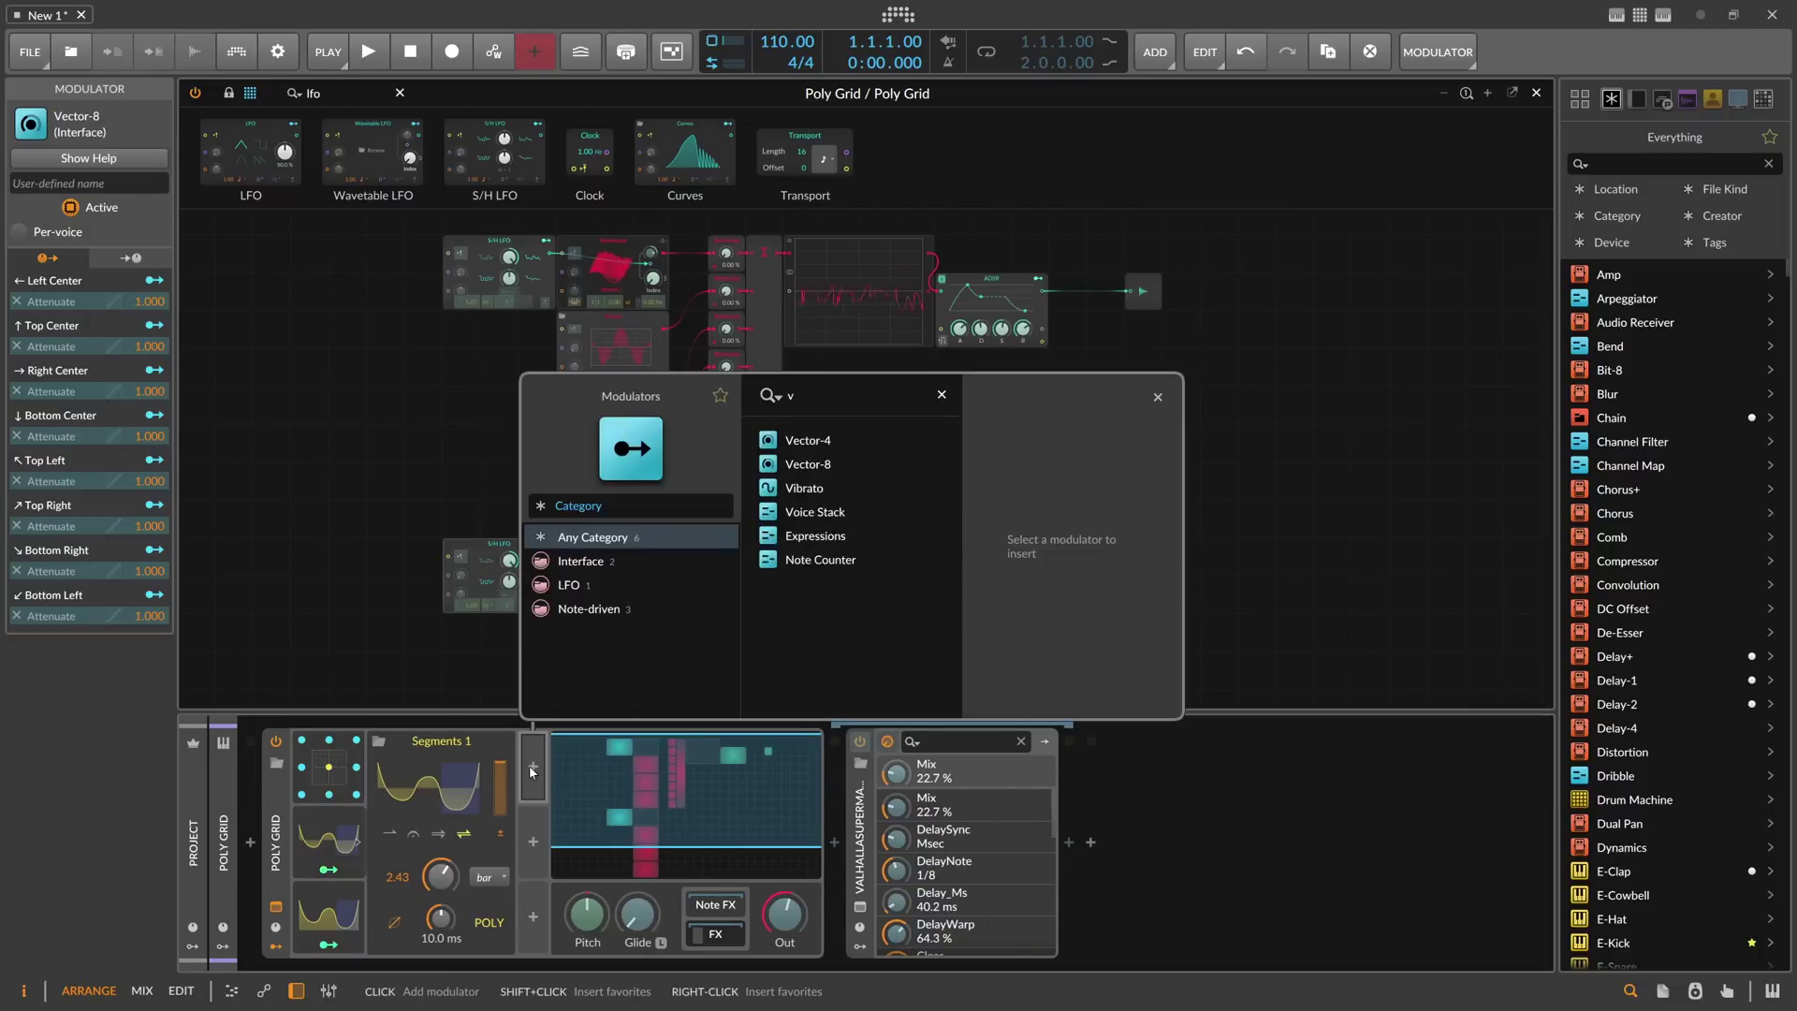
key(Down)
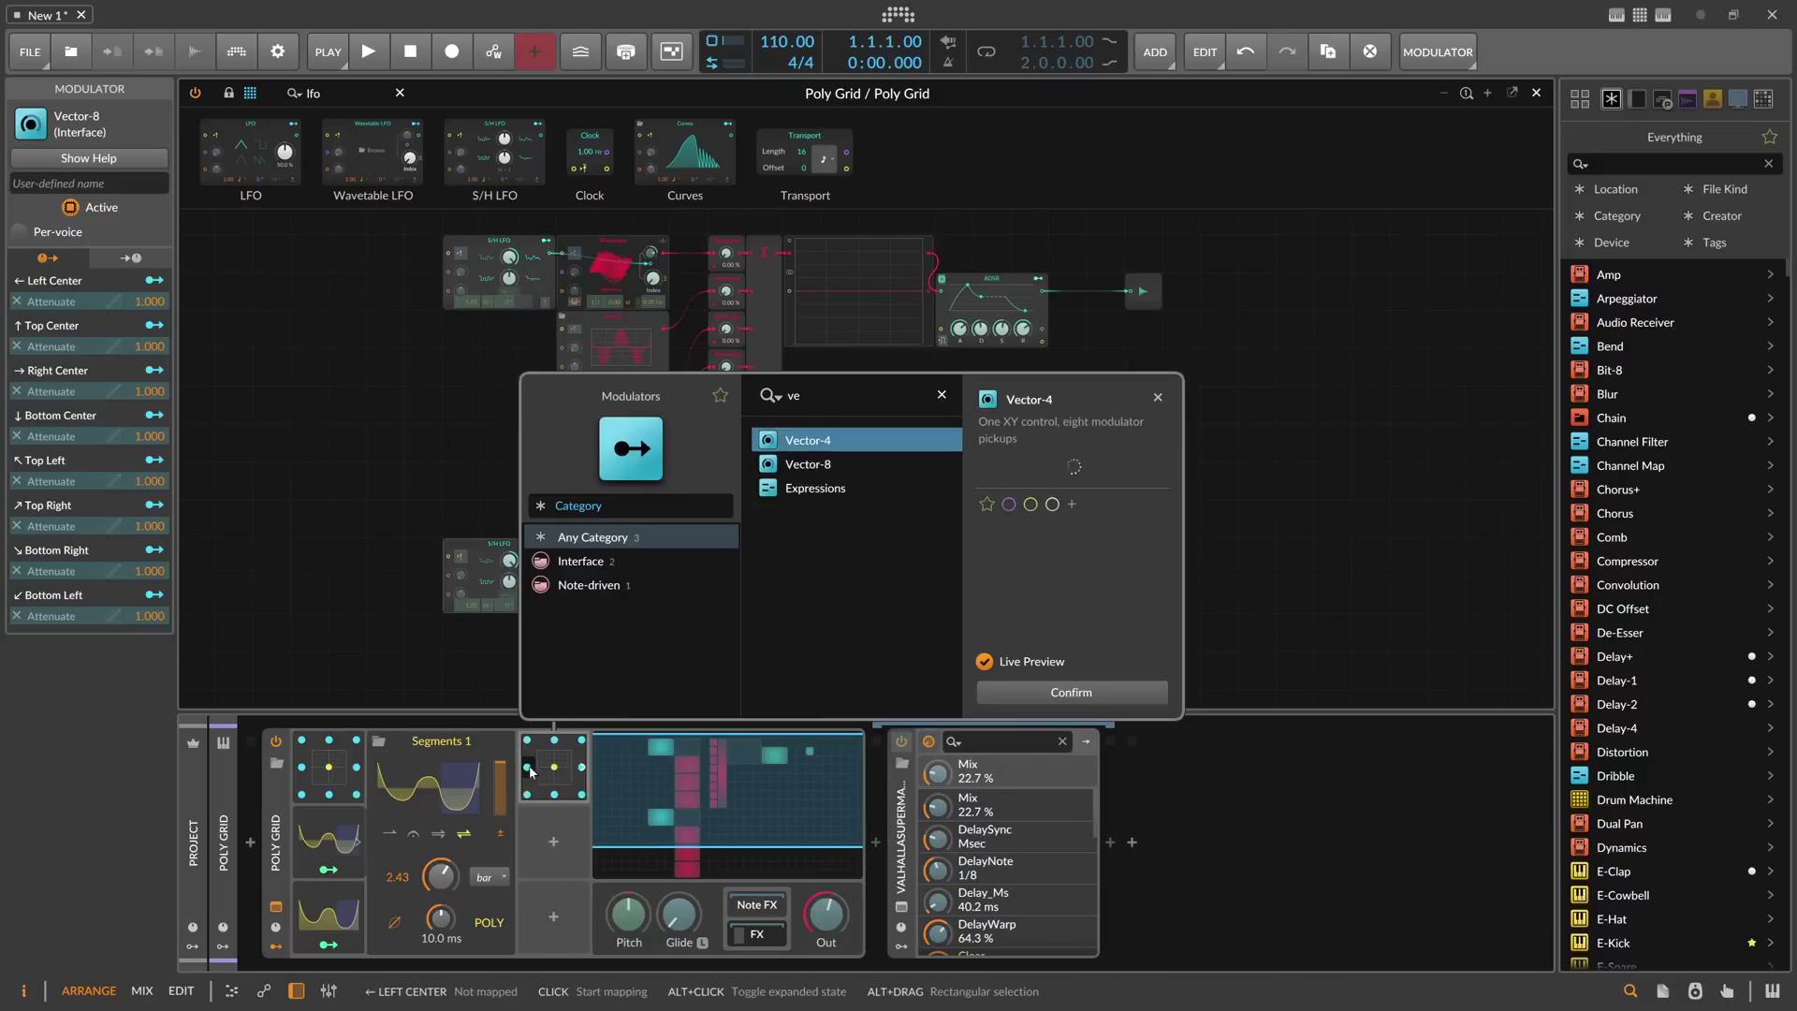
key(Return)
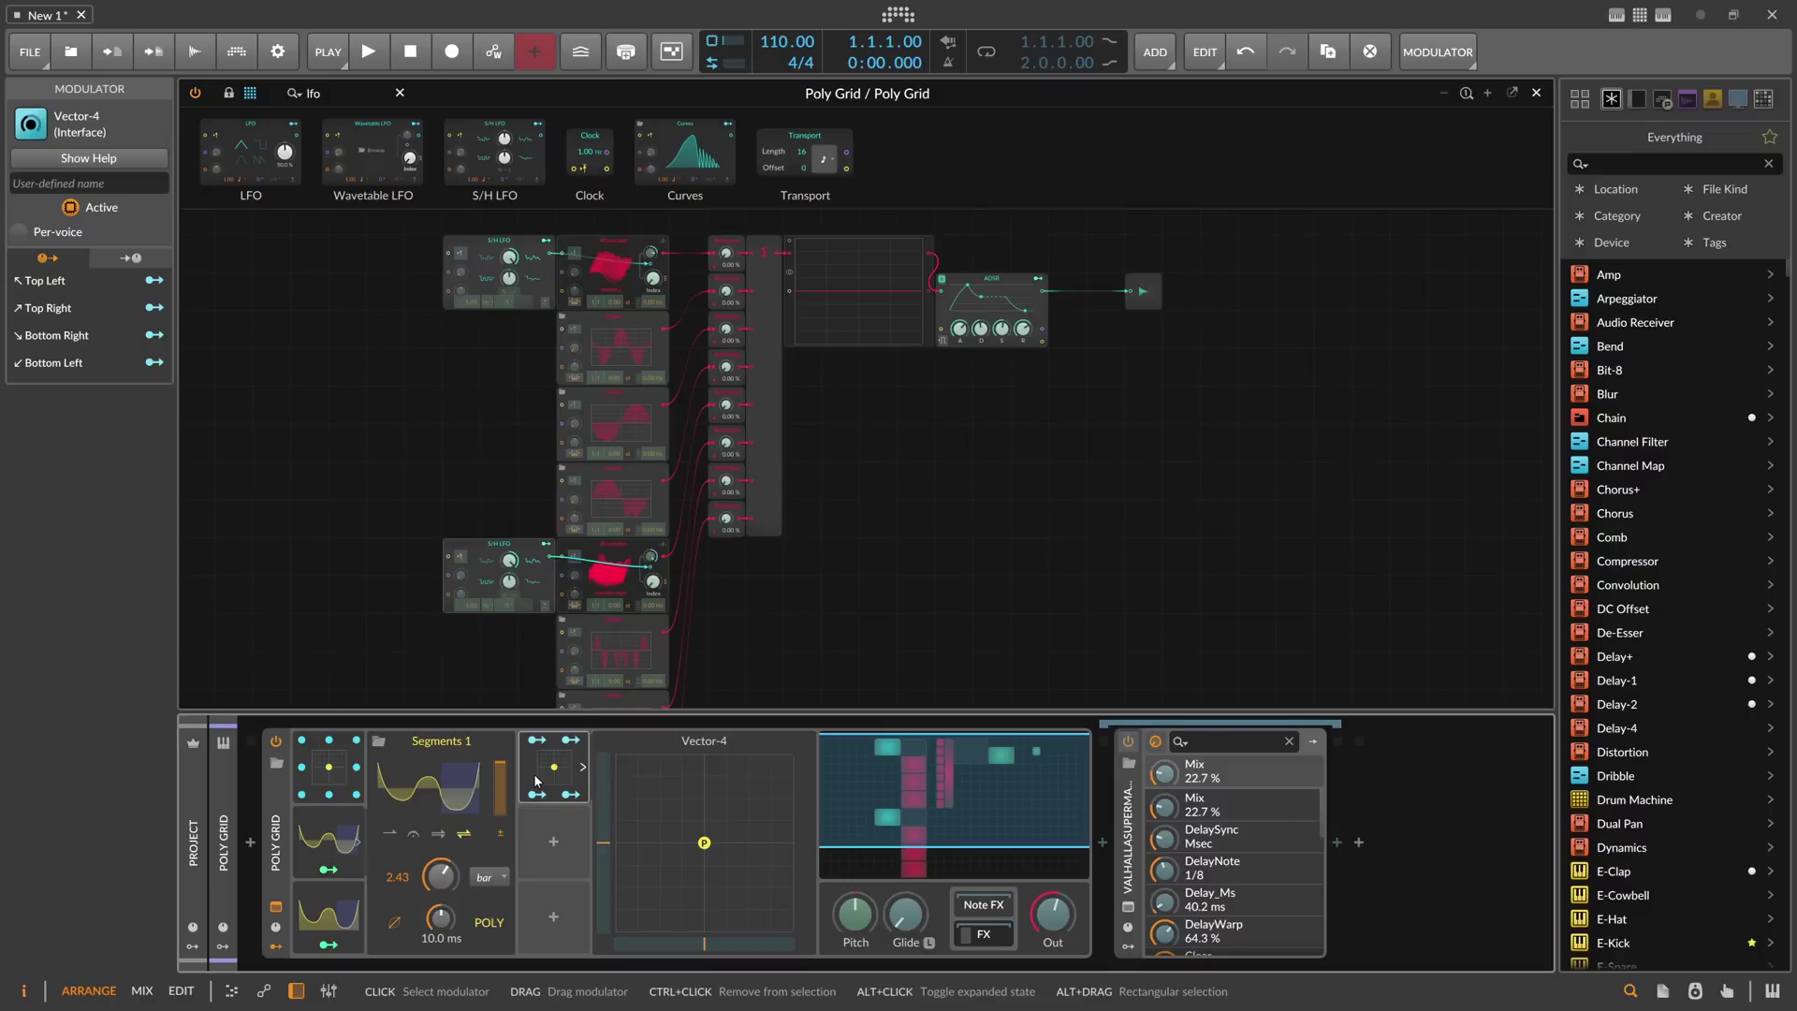
drag(704, 842, 746, 822)
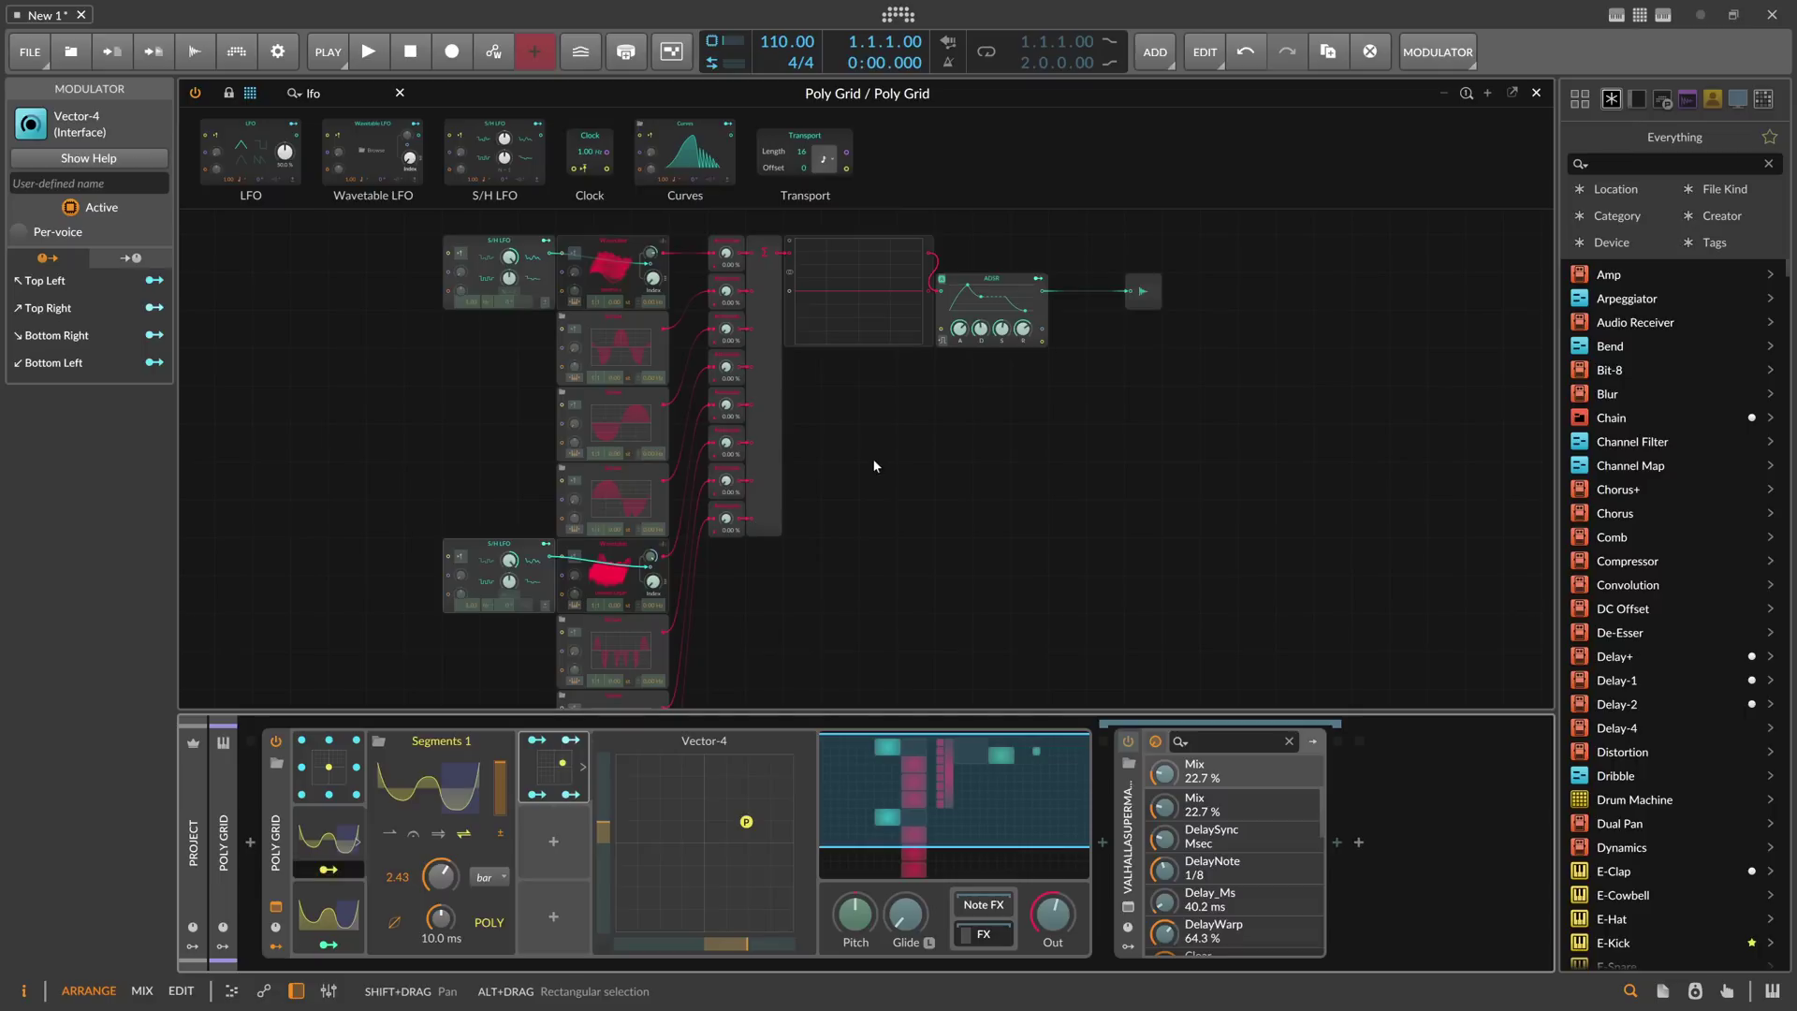
Step: Show the Vector-8 controls again and review the oscillators and attenuators throughout the grid patch
click(351, 767)
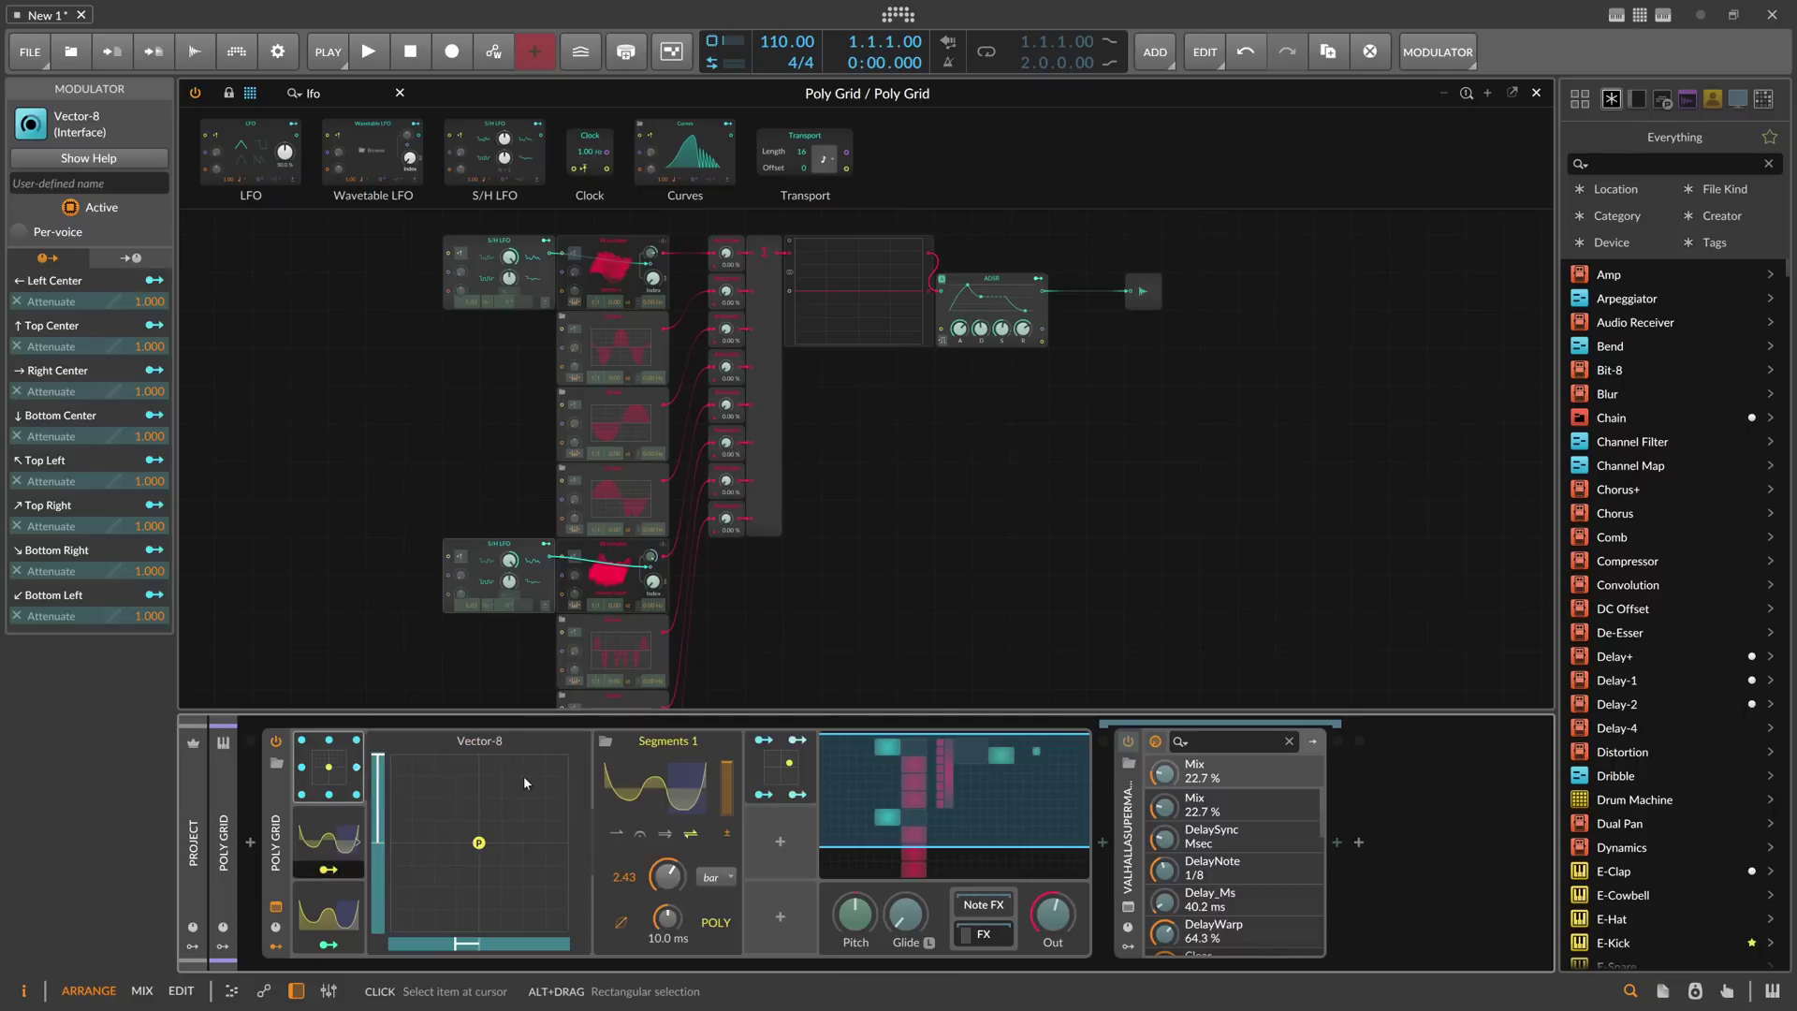
scroll(631, 385, down, 5)
scroll(634, 585, up, 4)
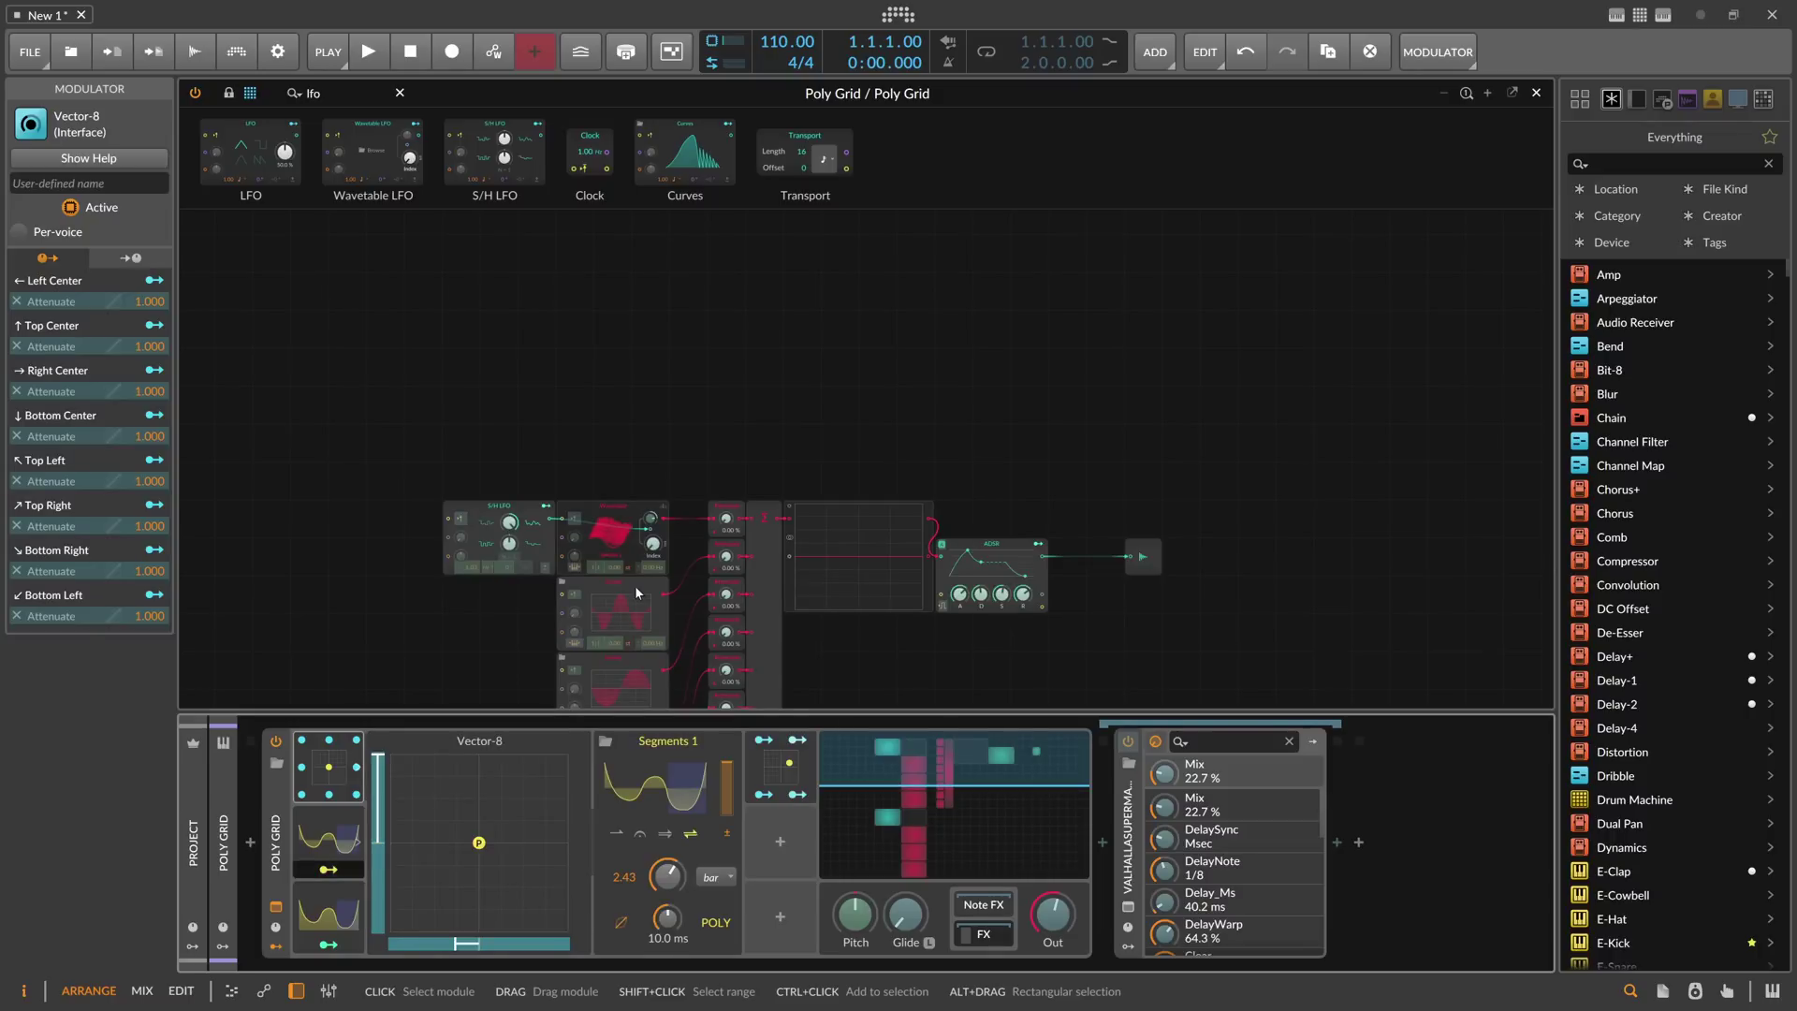
scroll(674, 543, down, 3)
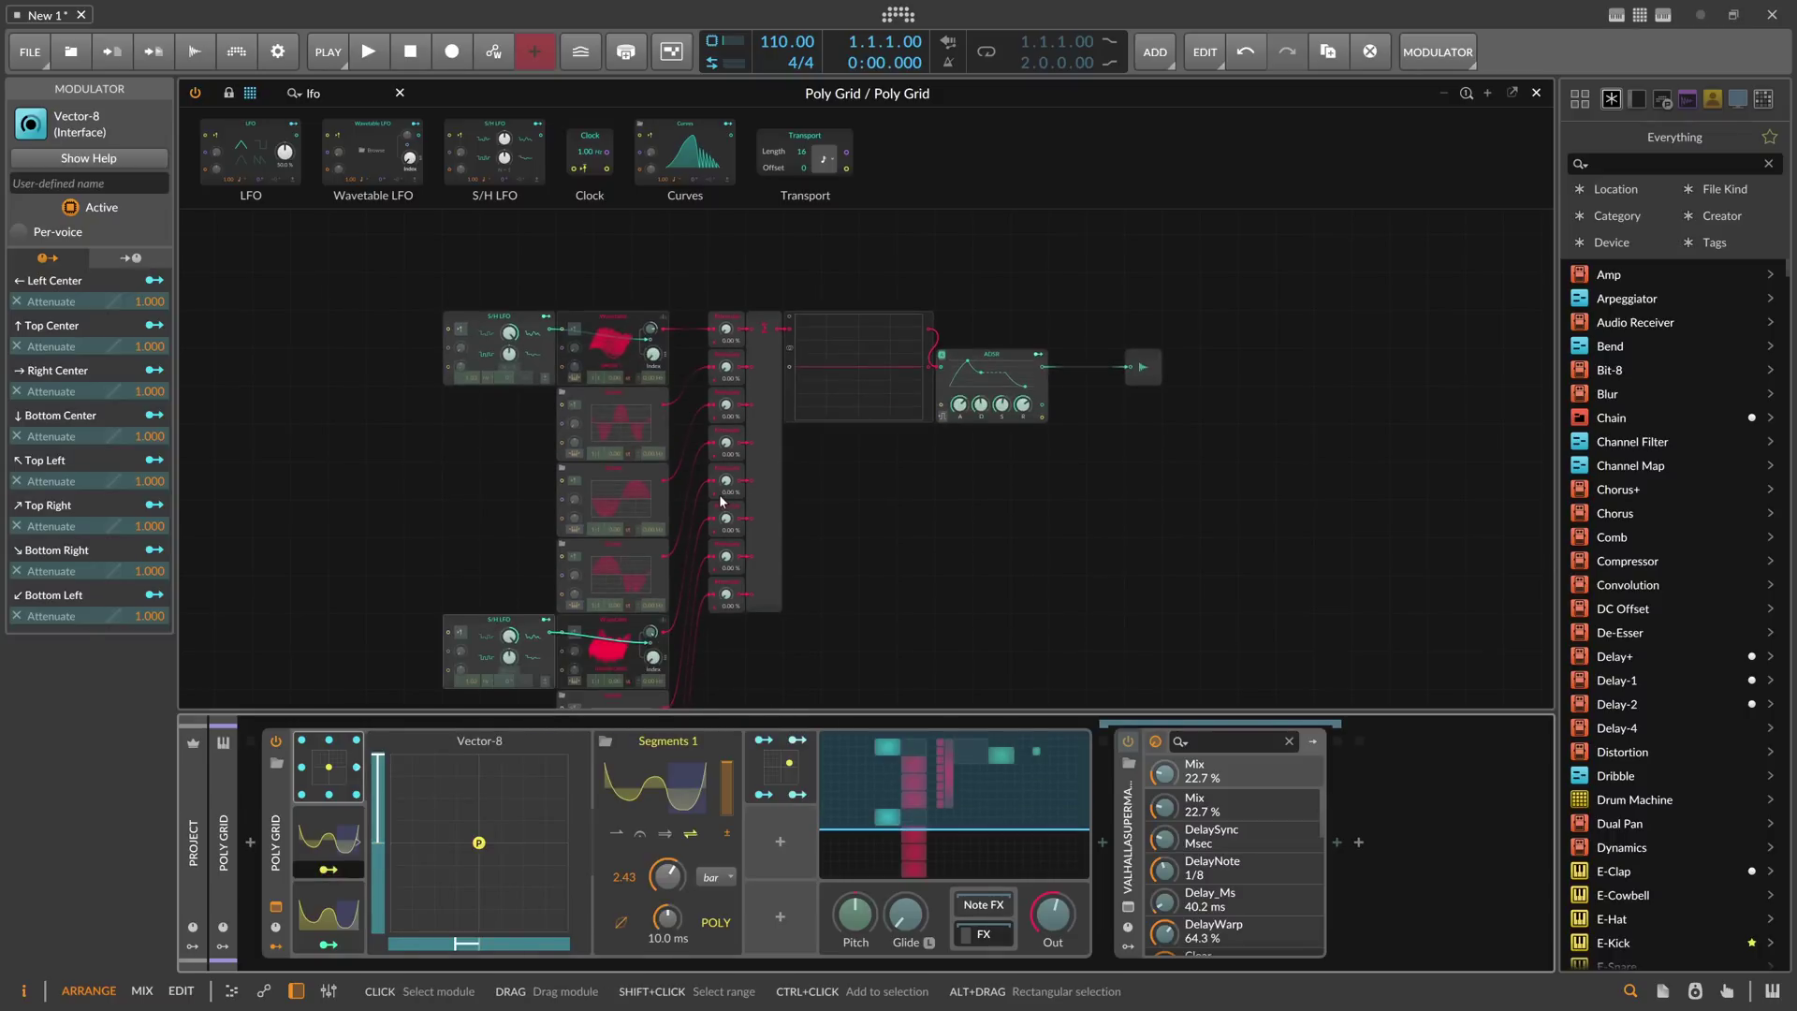
scroll(721, 500, down, 2)
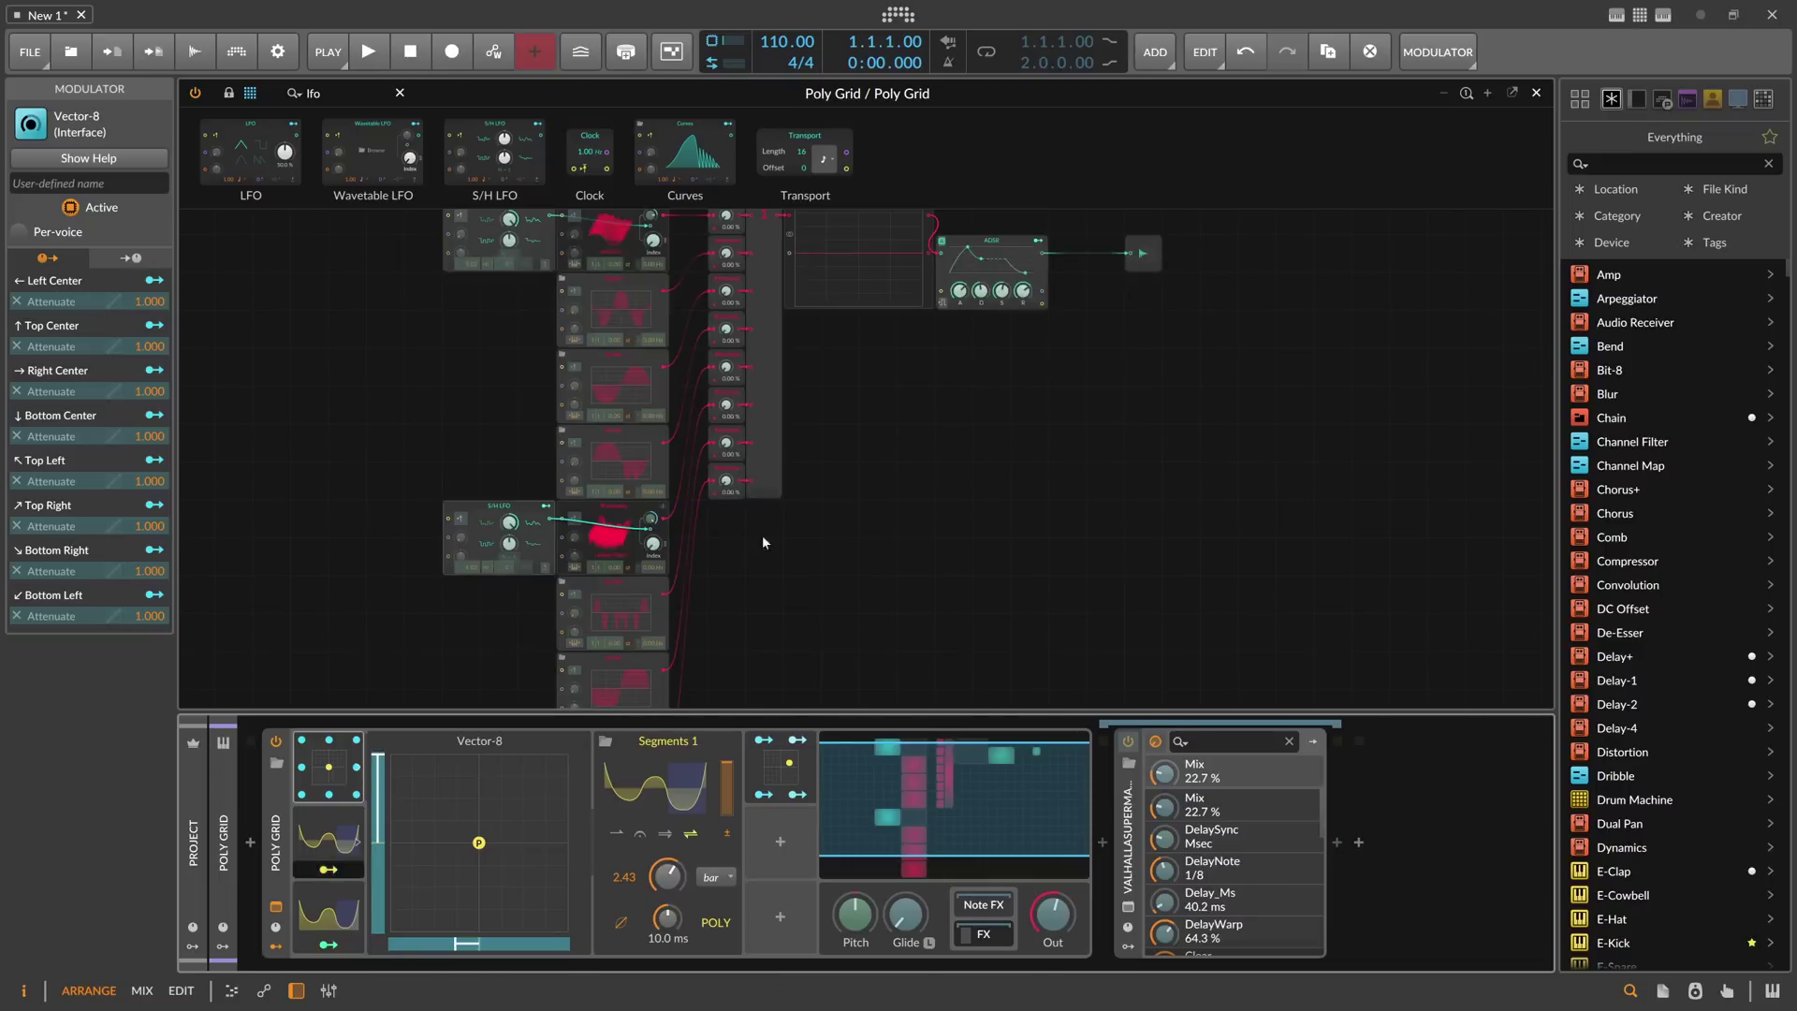
scroll(753, 539, down, 1)
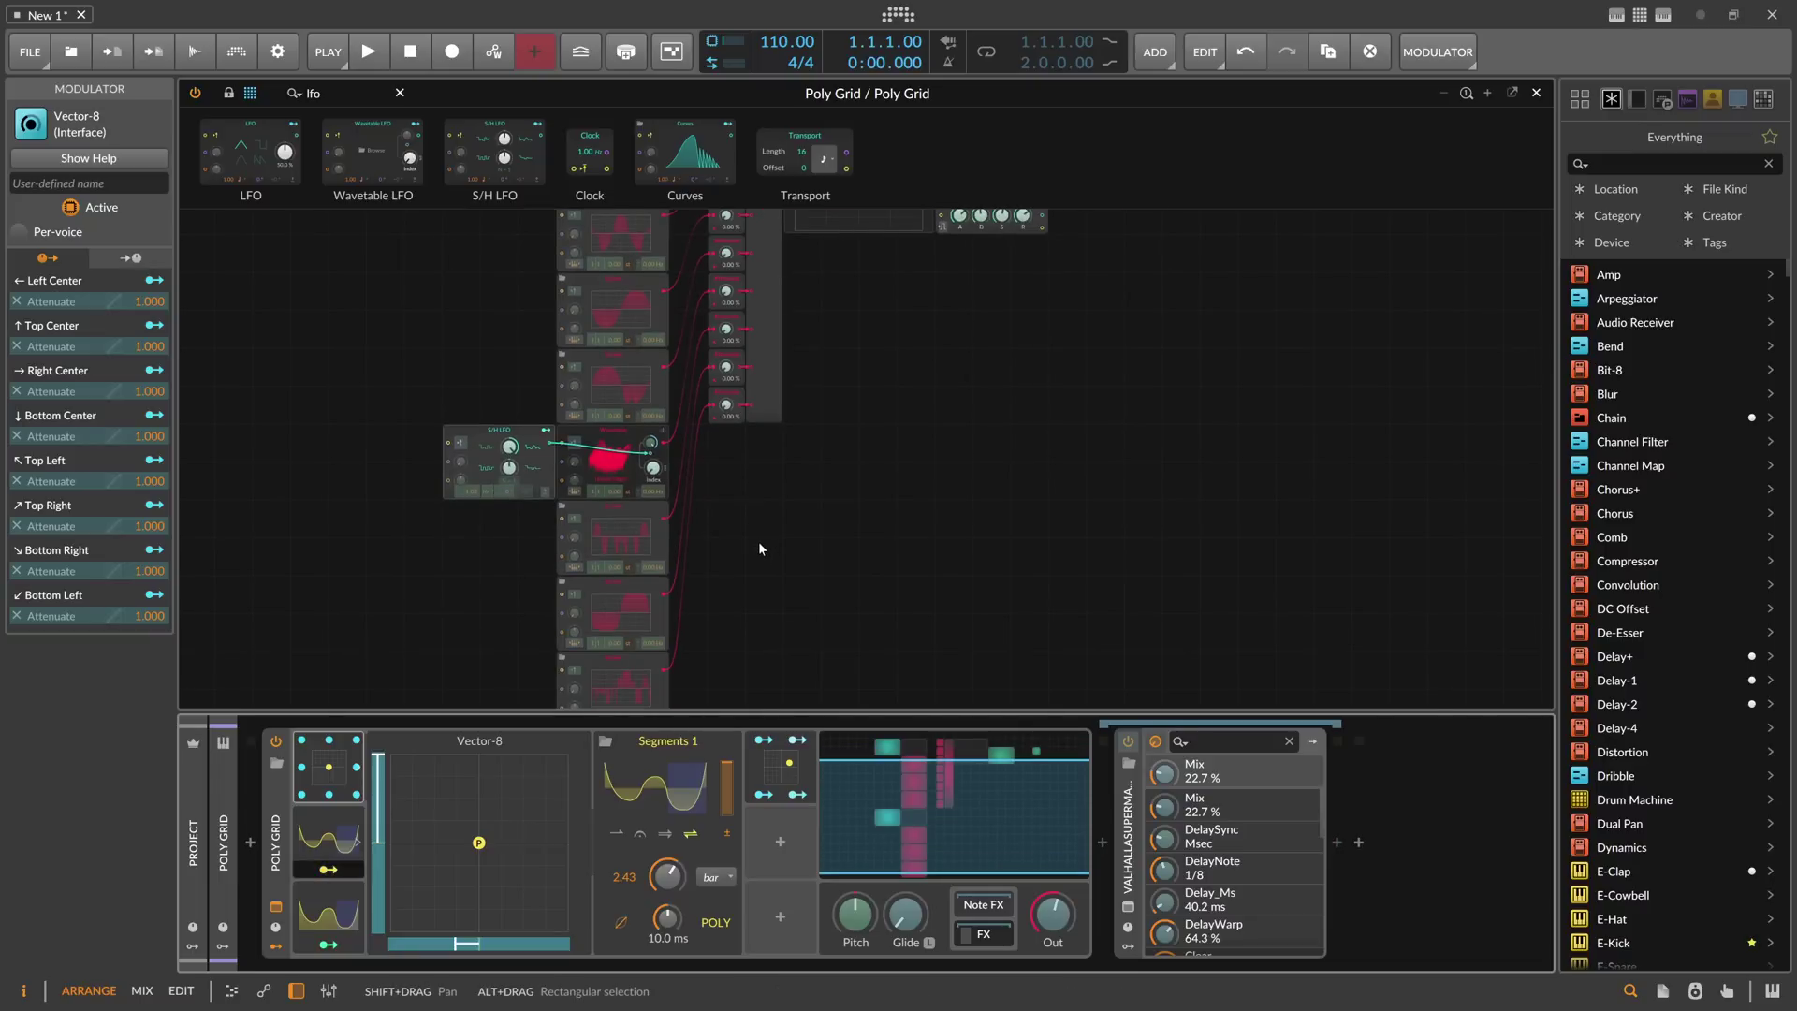